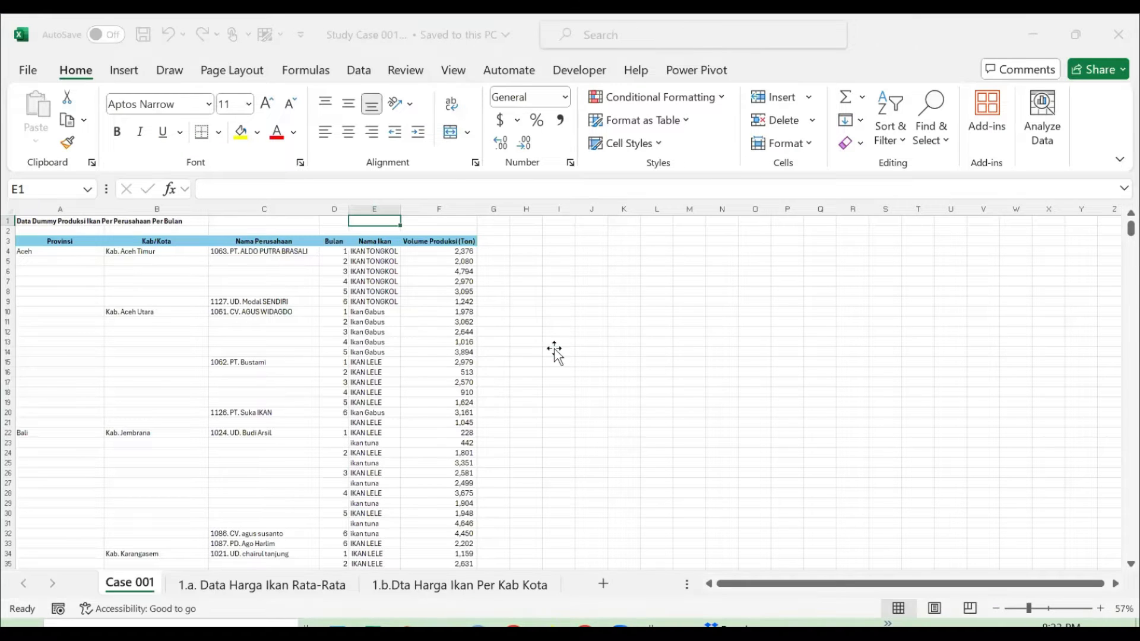
- Examine the Case 001 production table, from its title and header row down to the last record of Volume Produksi (Ton)
click(554, 351)
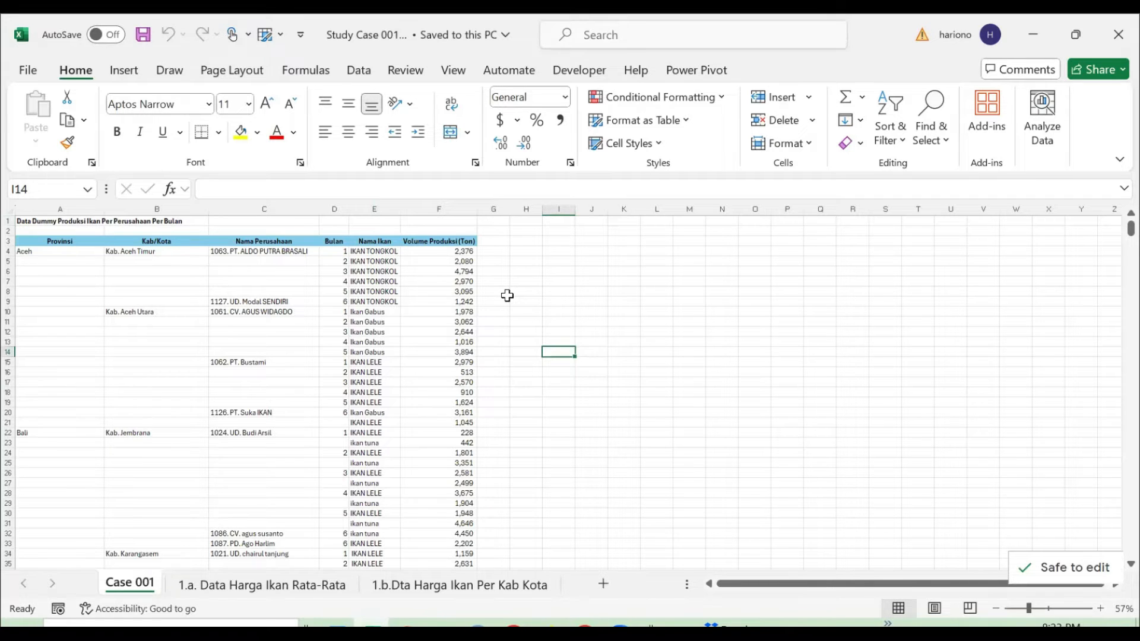
key(ctrl+Left)
key(ctrl+Up)
key(ctrl+Up)
key(ctrl+Left)
key(ctrl+Down)
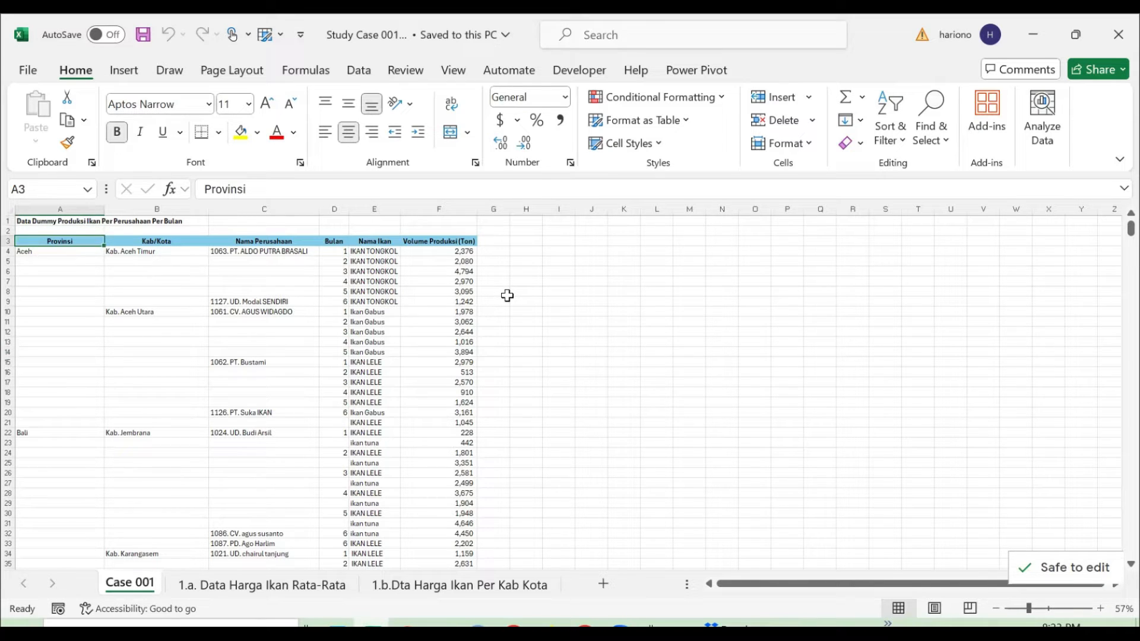
key(ctrl+Right)
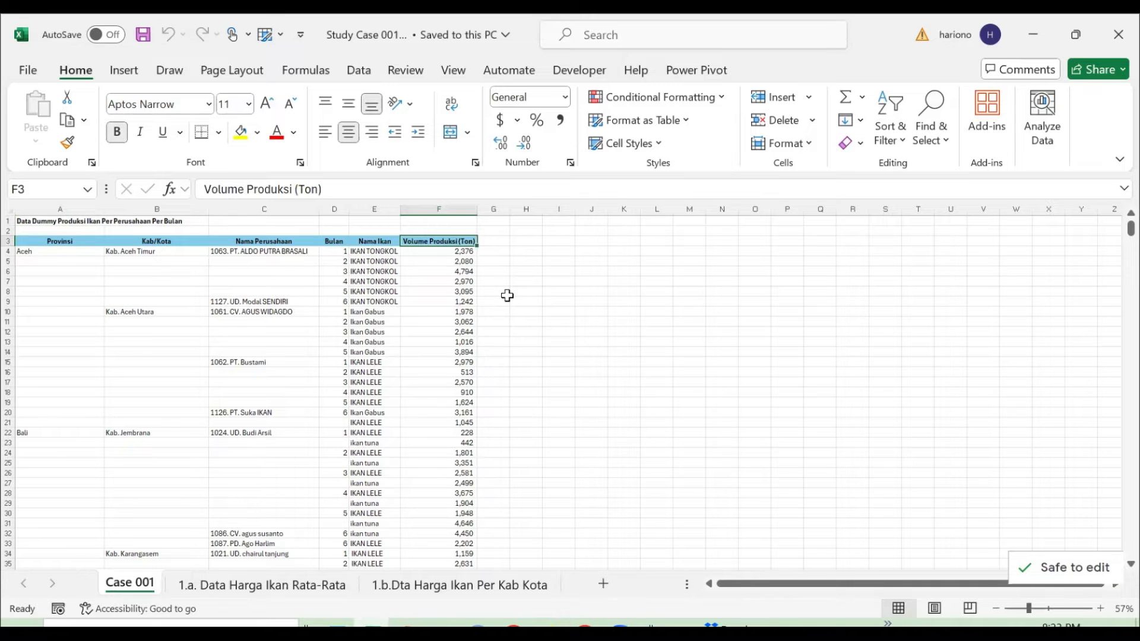
key(ctrl+Down)
key(ctrl+Up)
key(ctrl+Left)
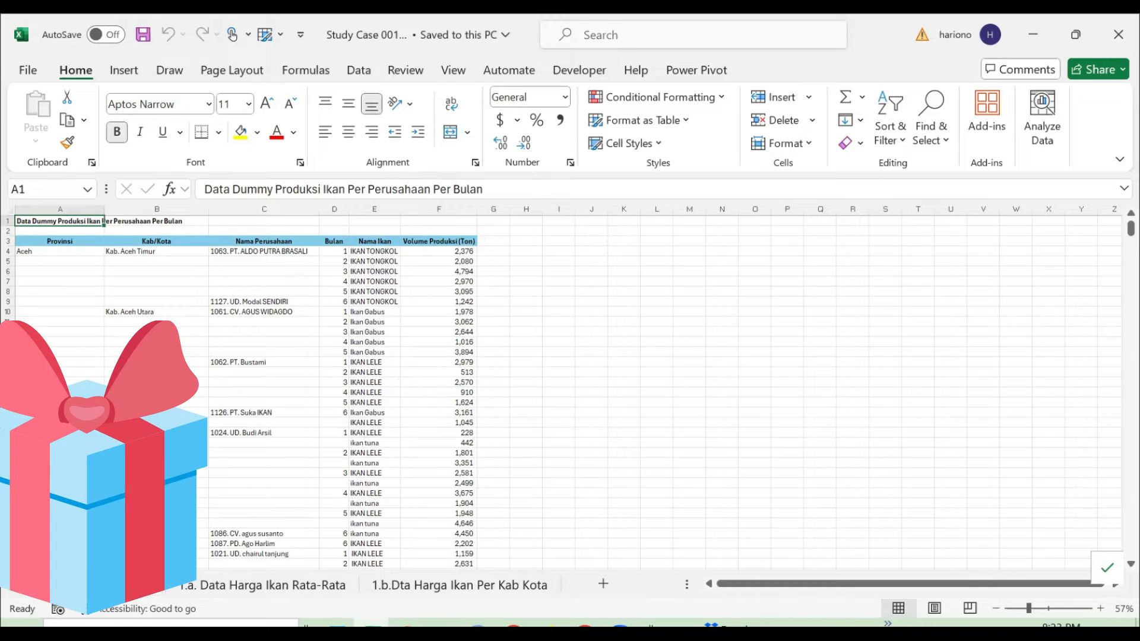
- Switch to File Explorer and open Hasil Yang Diharapkan.xlsx from the 2. Hasil Yang Diharapkan folder
key(alt+Tab)
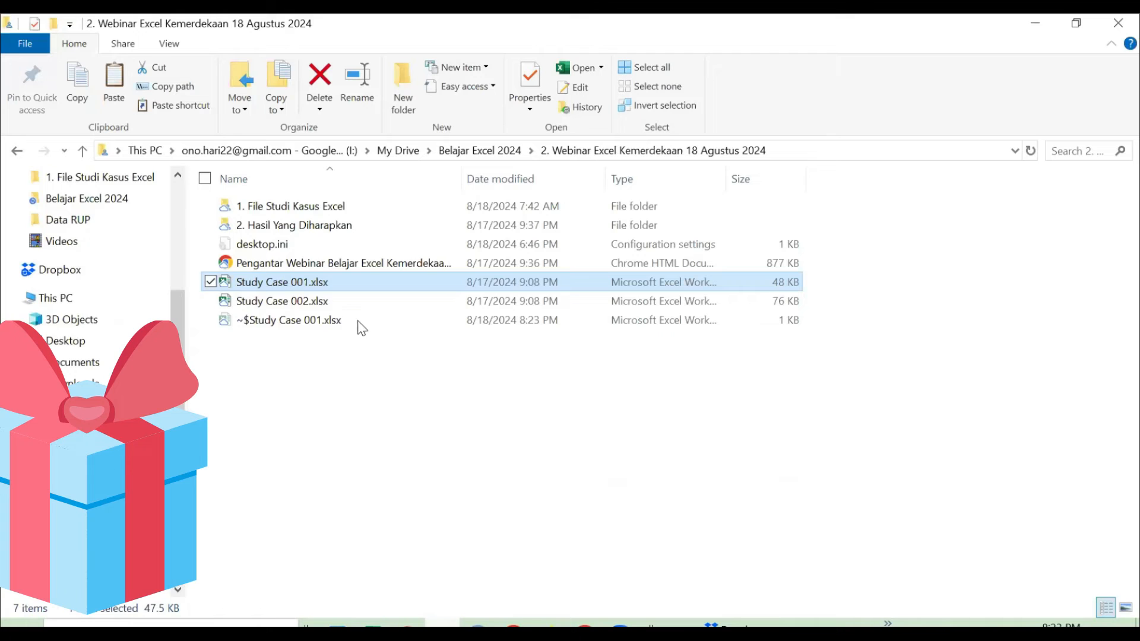
double_click(334, 229)
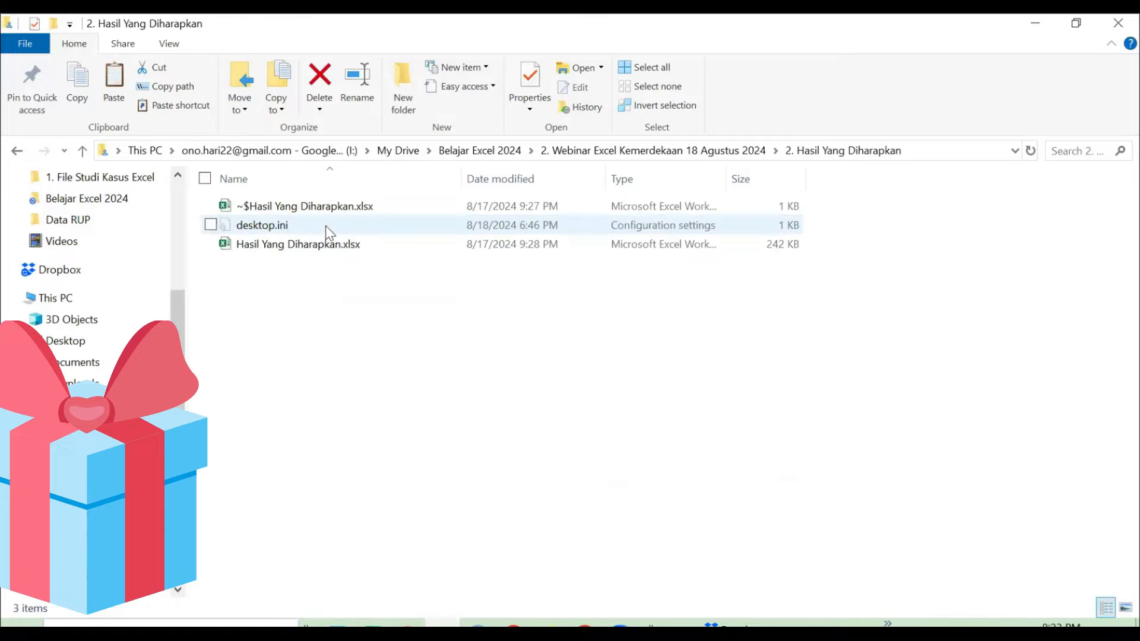
double_click(328, 250)
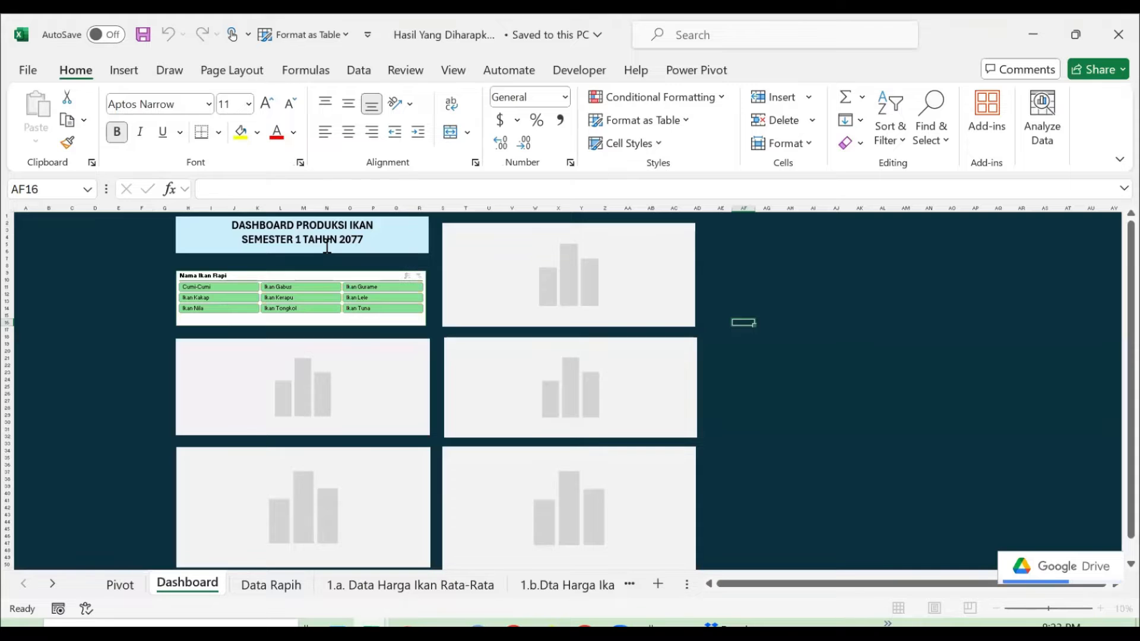
- Filter the dashboard by Ikan Gurame, Ikan Gabus, Cumi-Cumi and Ikan Kakap in turn, and close the workbook without saving
click(383, 290)
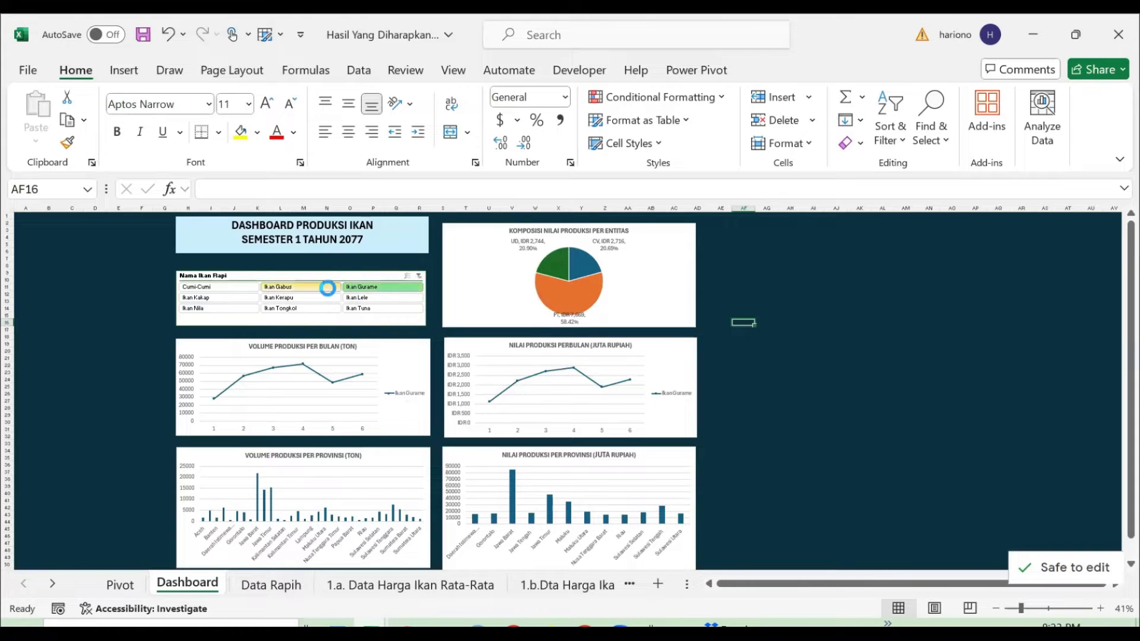
click(288, 288)
click(237, 286)
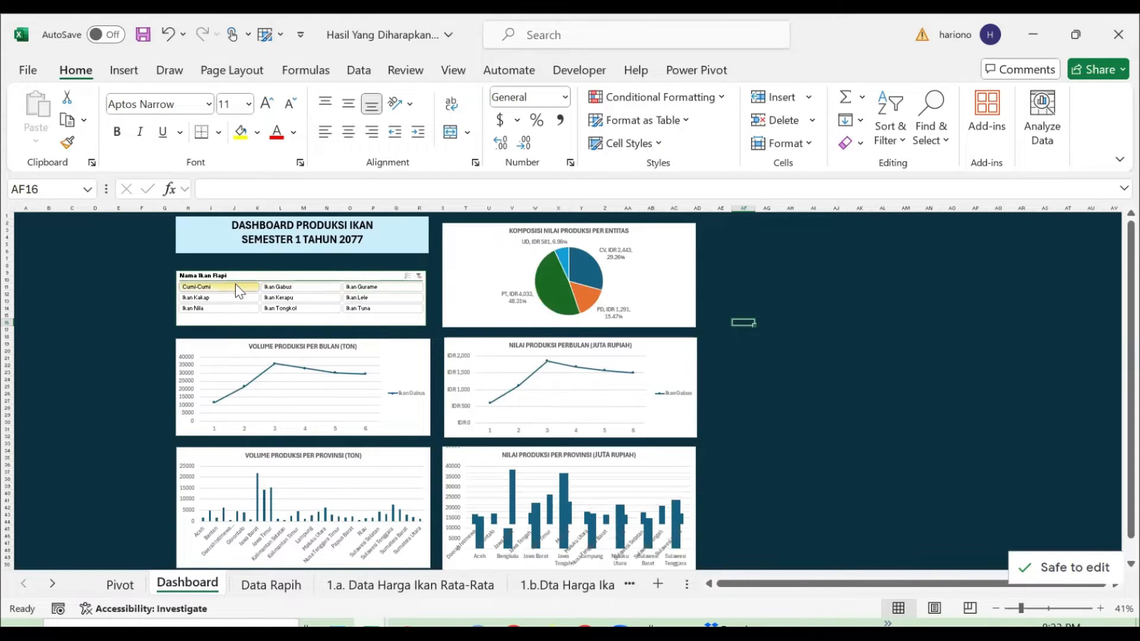
click(232, 297)
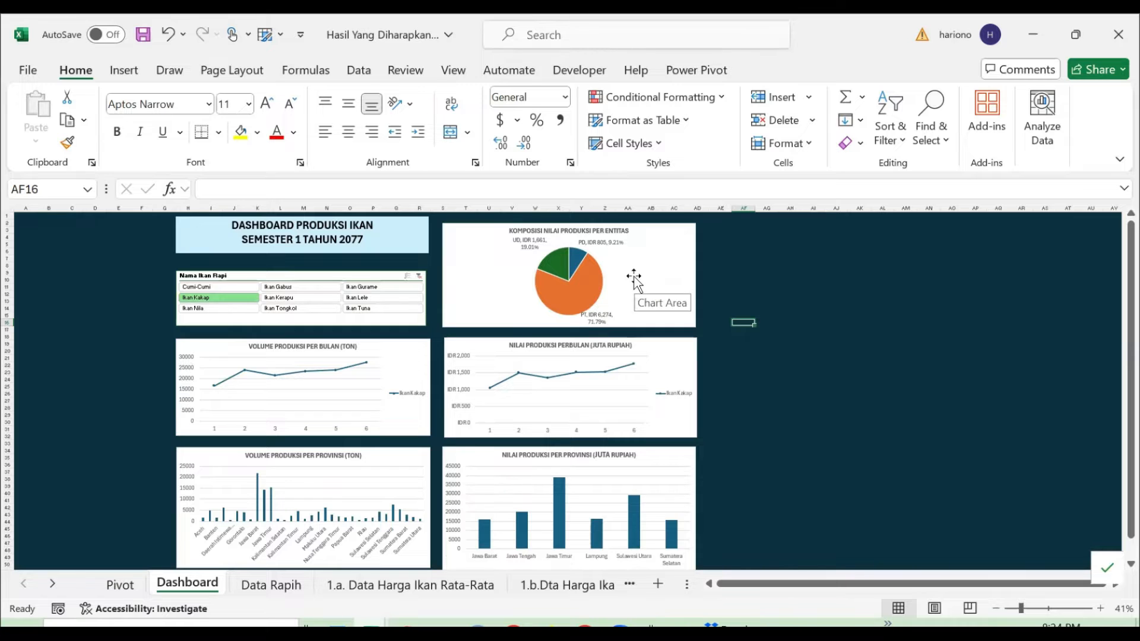
scroll(736, 358, down, 2)
scroll(737, 357, up, 2)
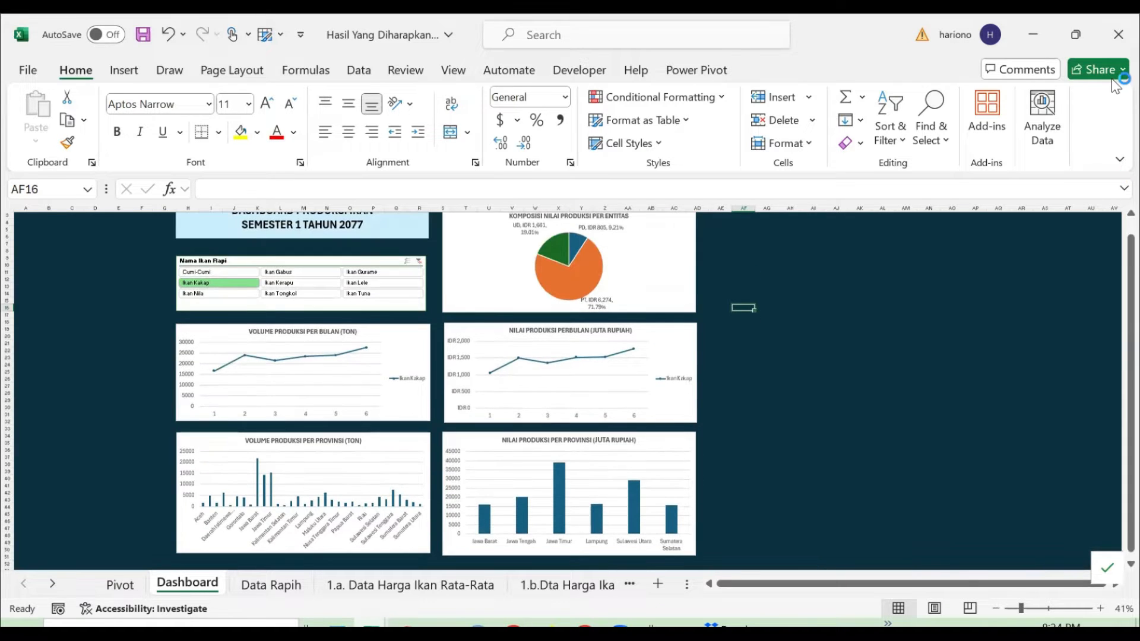
click(1115, 41)
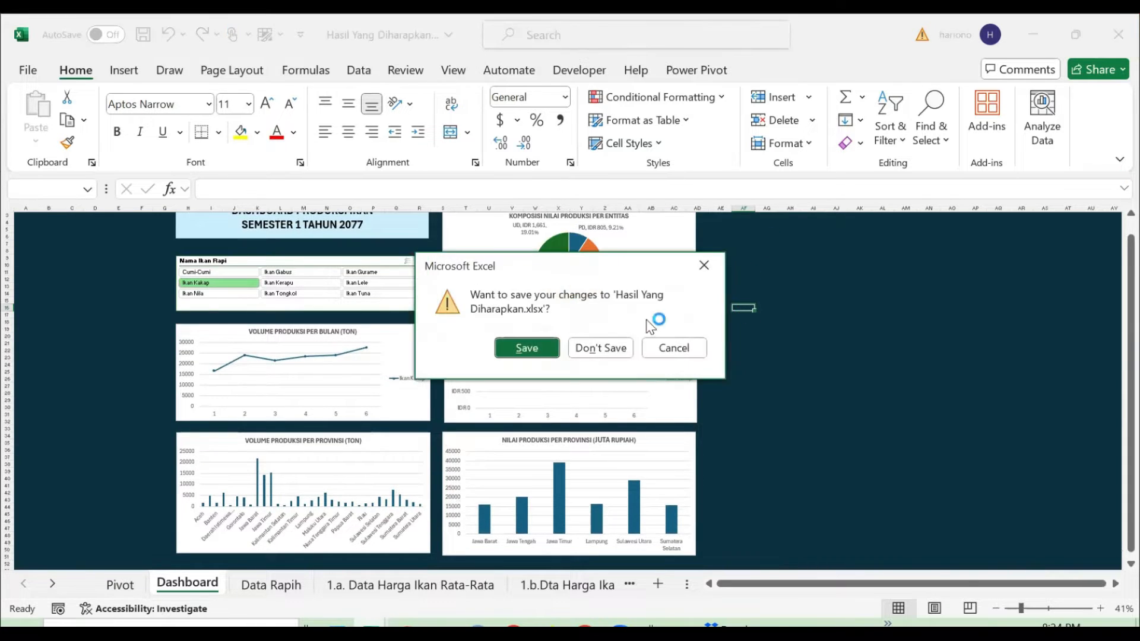
click(582, 345)
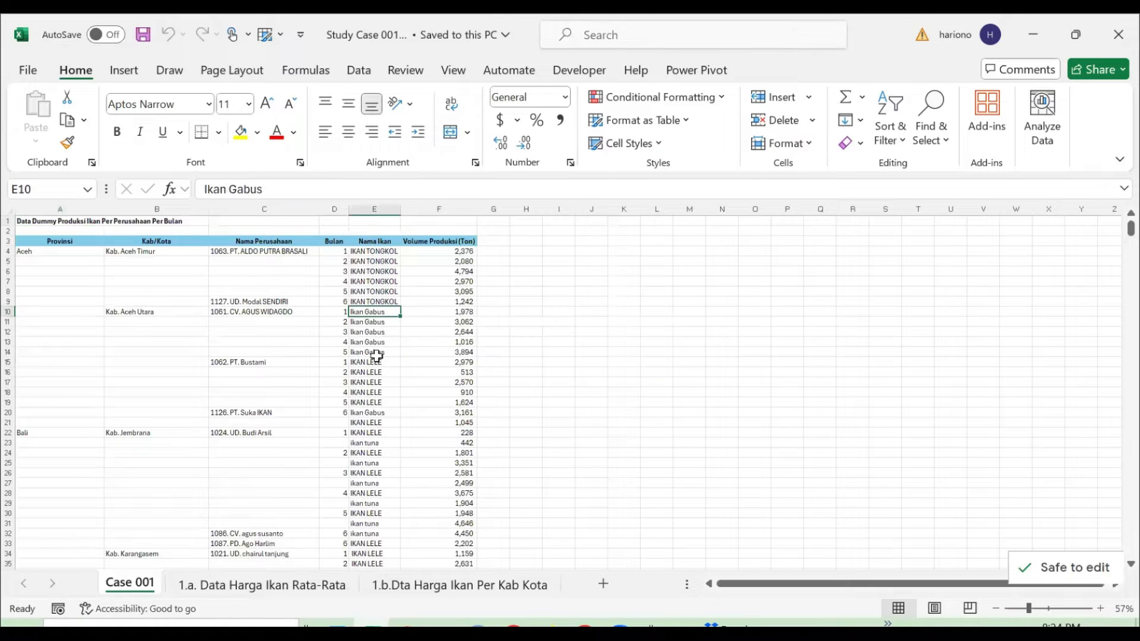
- Check the header row and the full extent of the source data on the Case 001 sheet
key(ctrl+Up)
key(ctrl+Left)
key(ctrl+Right)
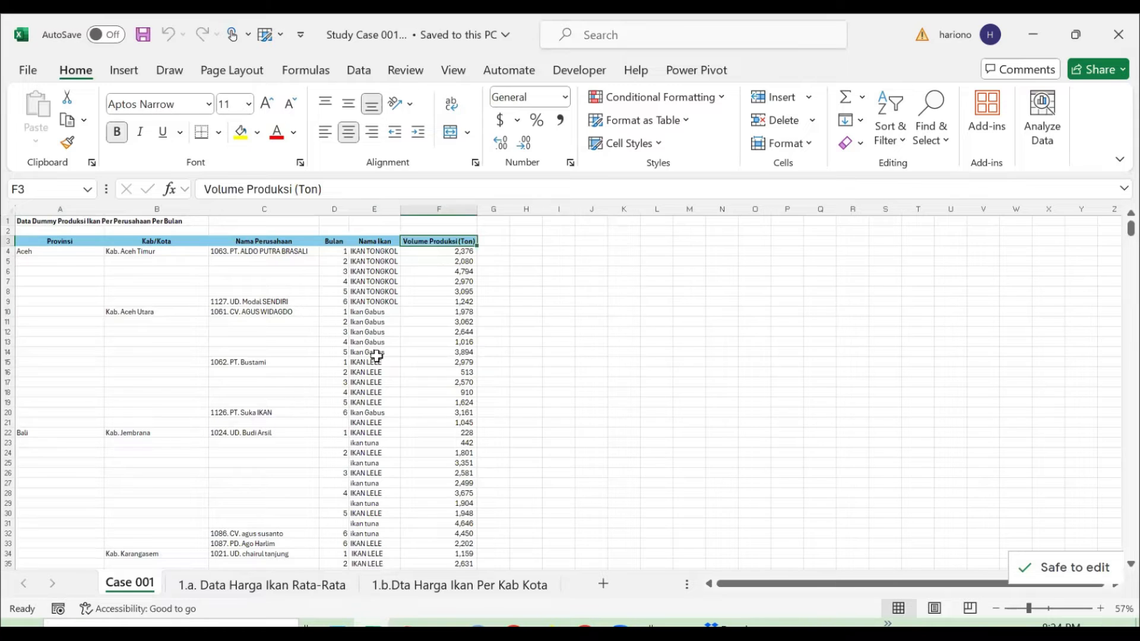
key(ctrl+Down)
key(ctrl+Up)
key(ctrl+Left)
key(ctrl+Up)
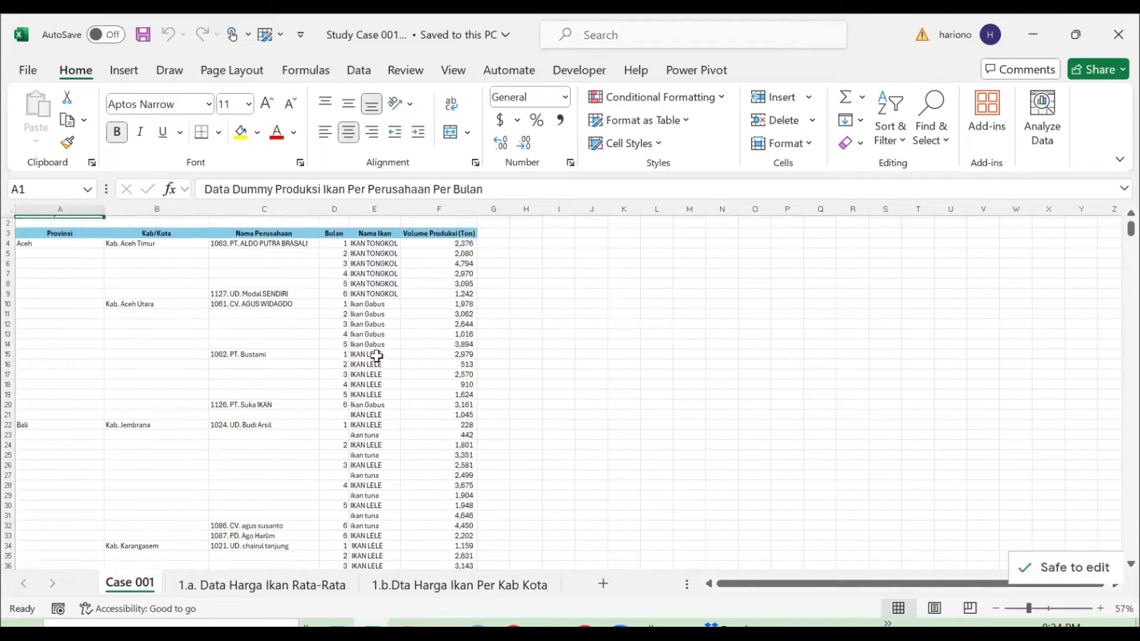
key(ctrl+Down)
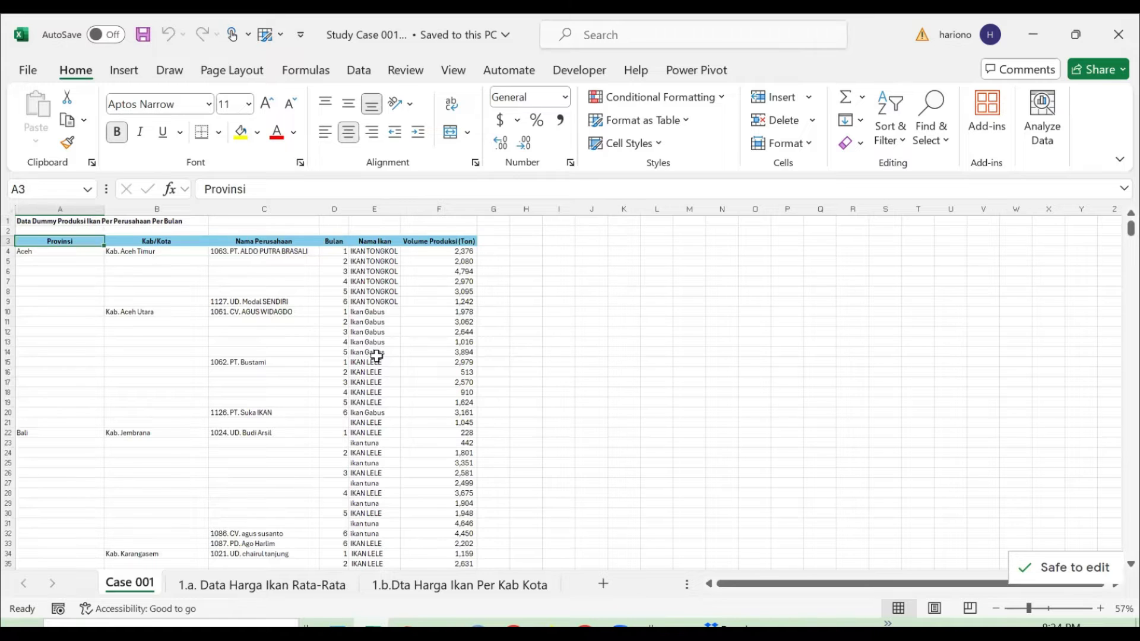
- Select the whole production table including its header row, A3:F1119
key(ctrl+Right)
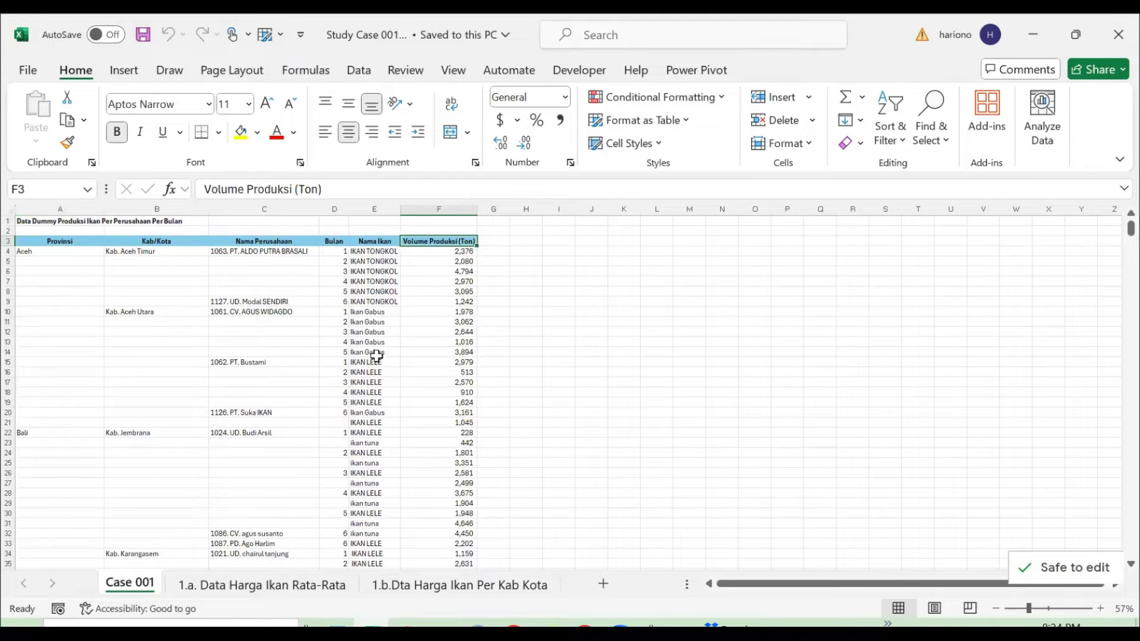
key(ctrl+shift+Left)
key(ctrl+shift+Down)
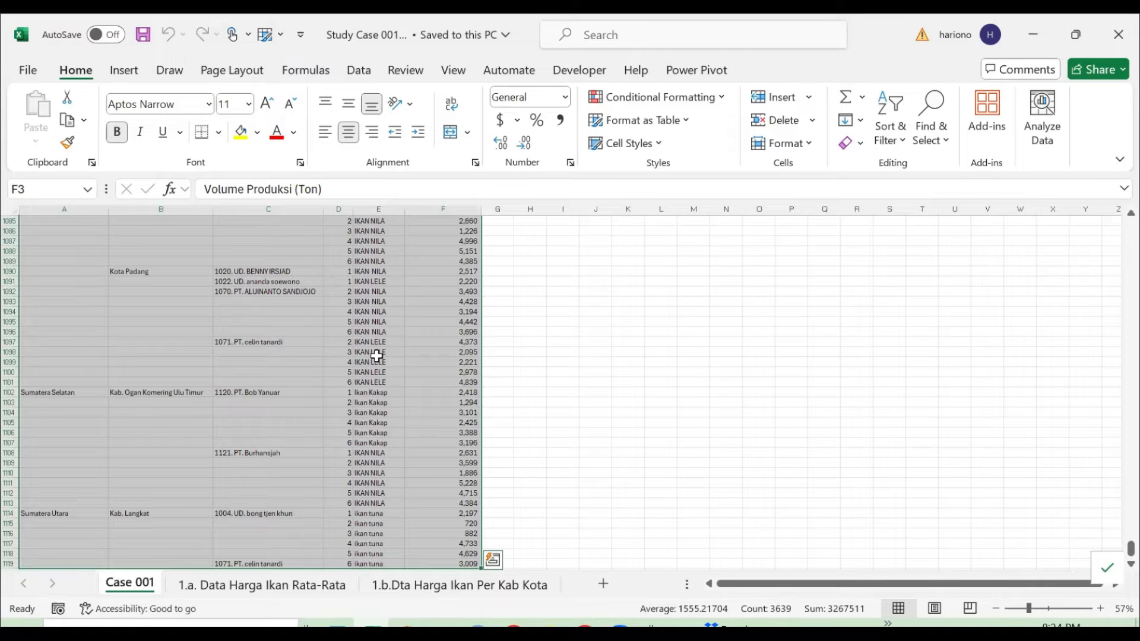
key(alt)
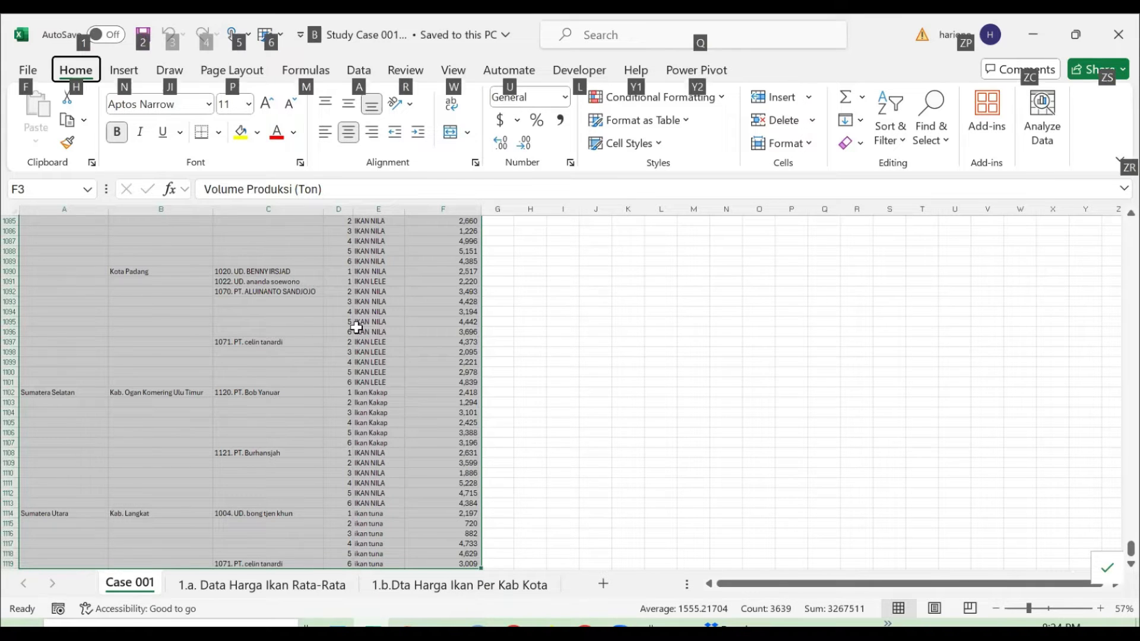
key(d)
text(p)
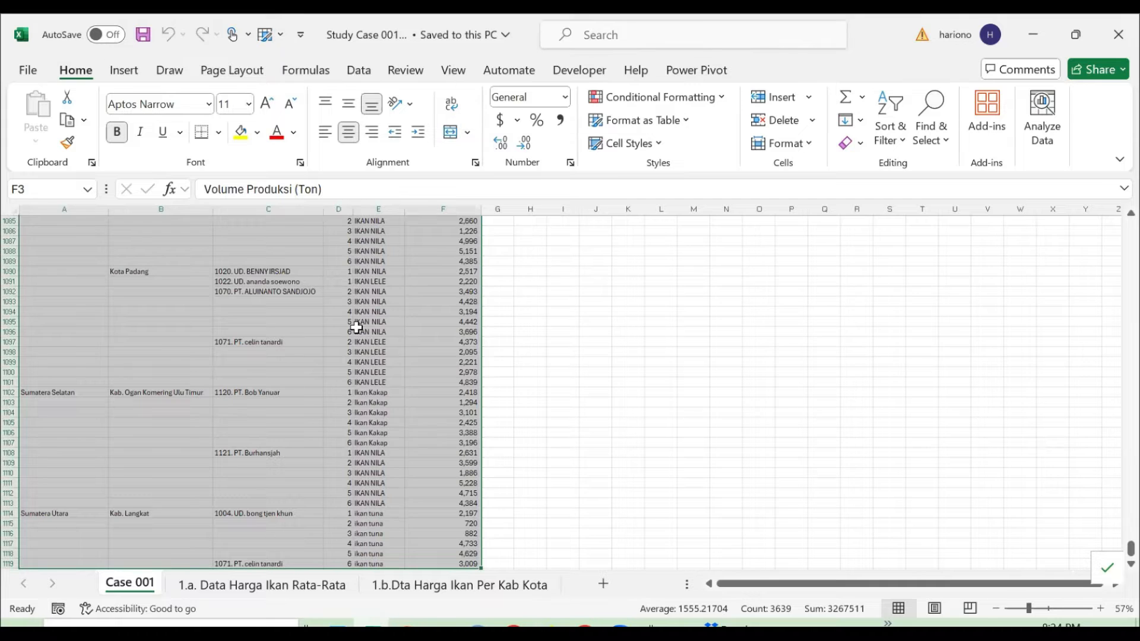
text(p)
key(Escape)
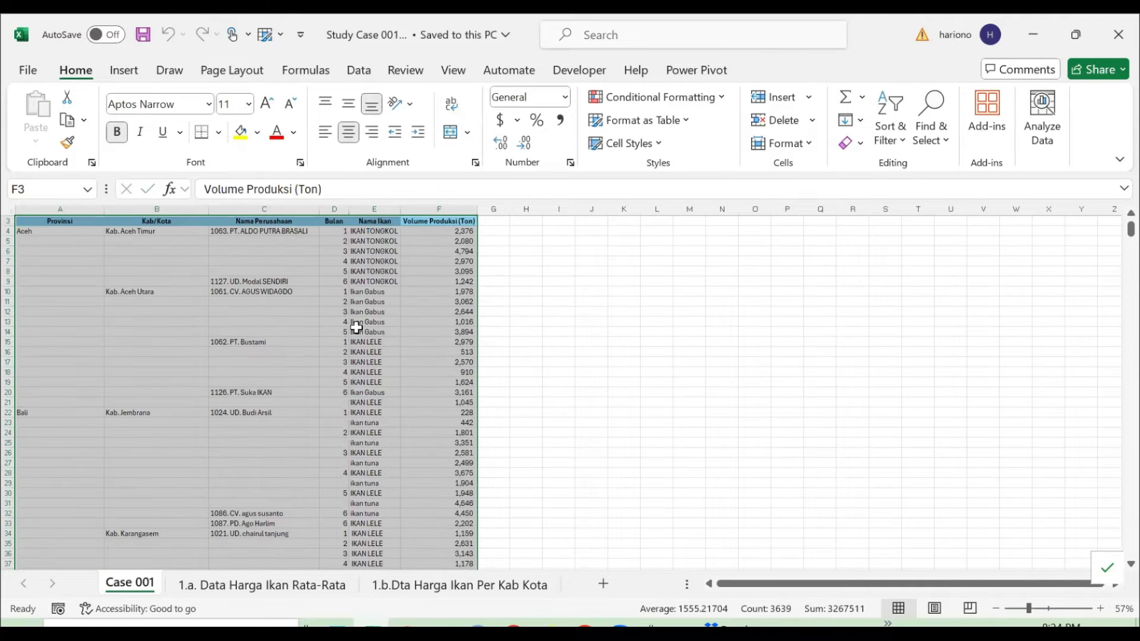
- Insert a PivotTable from the range A3:F1119 of Case 001 on a new worksheet
key(alt)
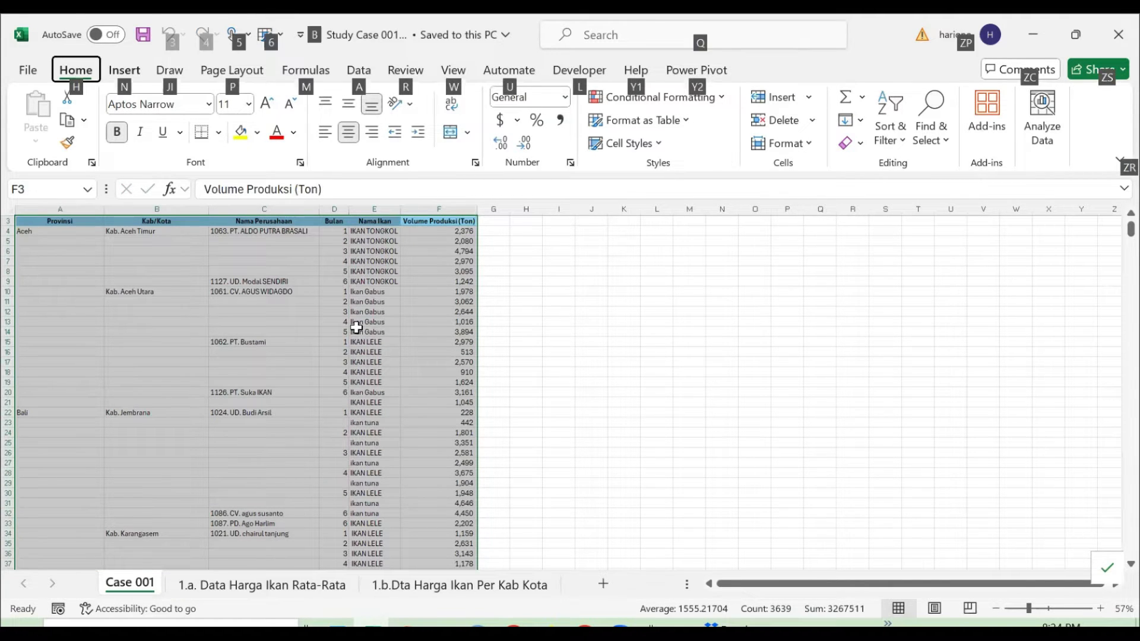
key(n)
key(v)
key(t)
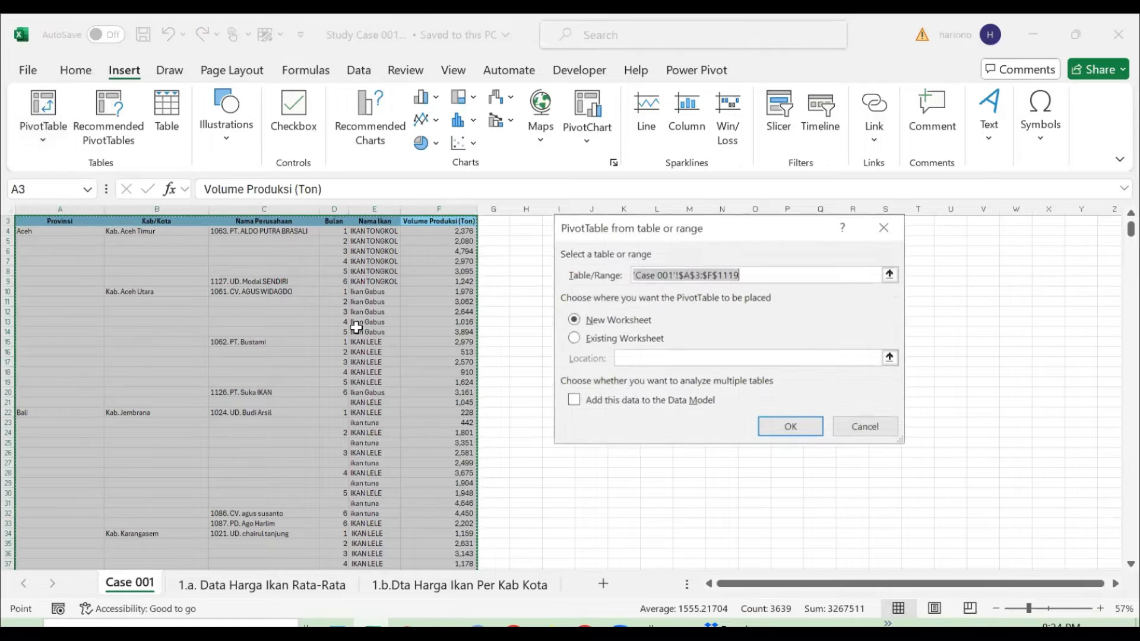
key(Return)
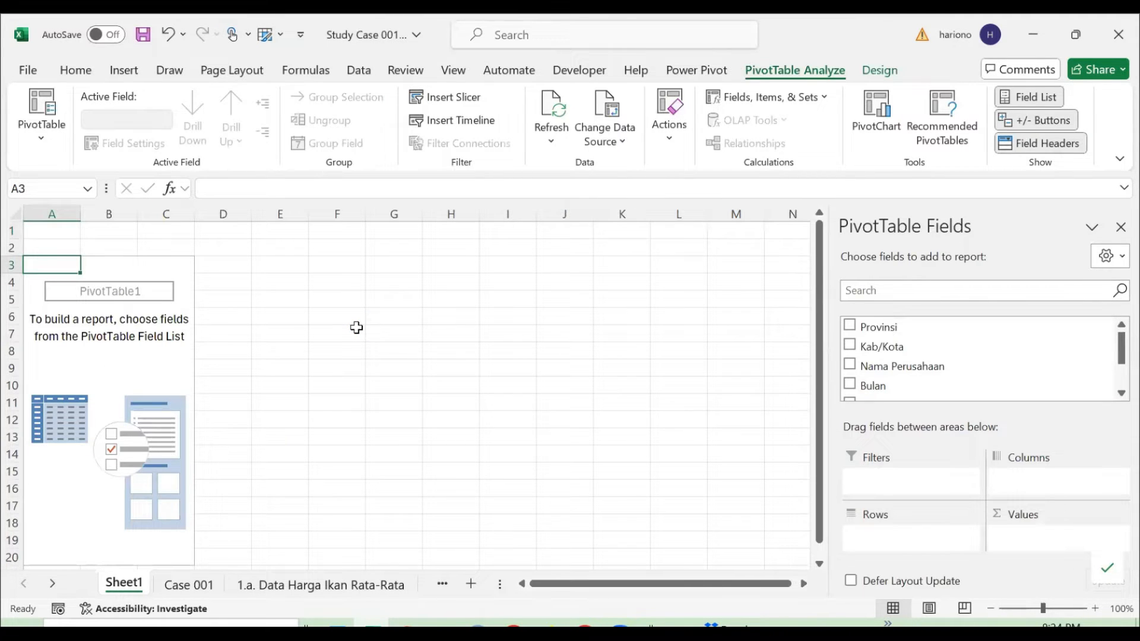
- Add Provinsi to the PivotTable's rows and Volume Produksi (Ton) to its values as a sum
drag(891, 328, 904, 538)
scroll(920, 373, down, 1)
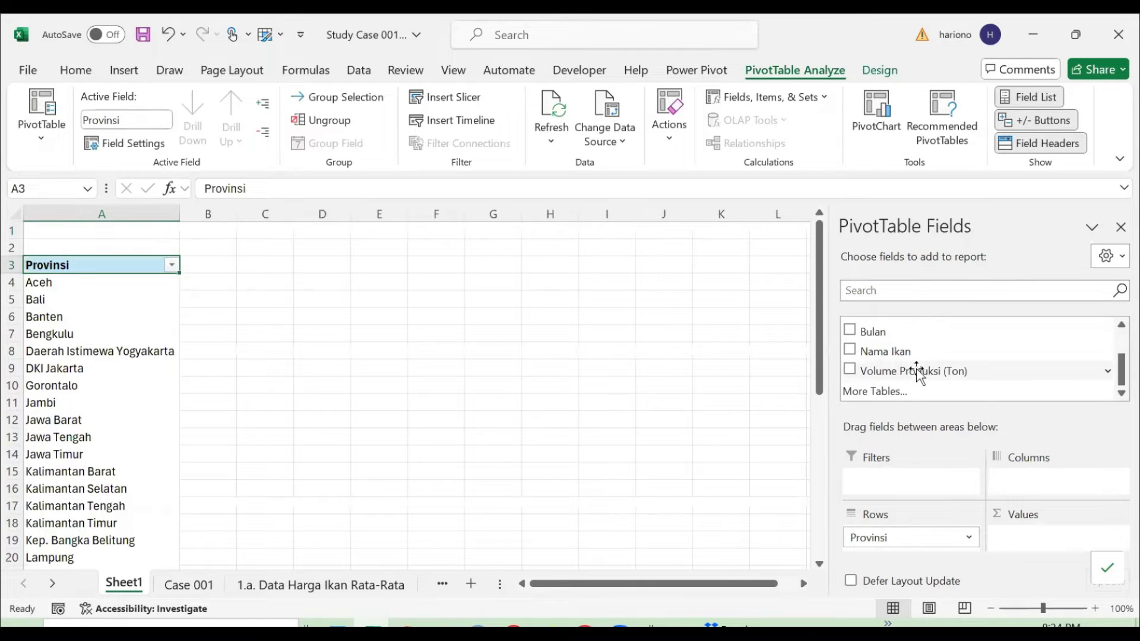
drag(917, 371, 1060, 540)
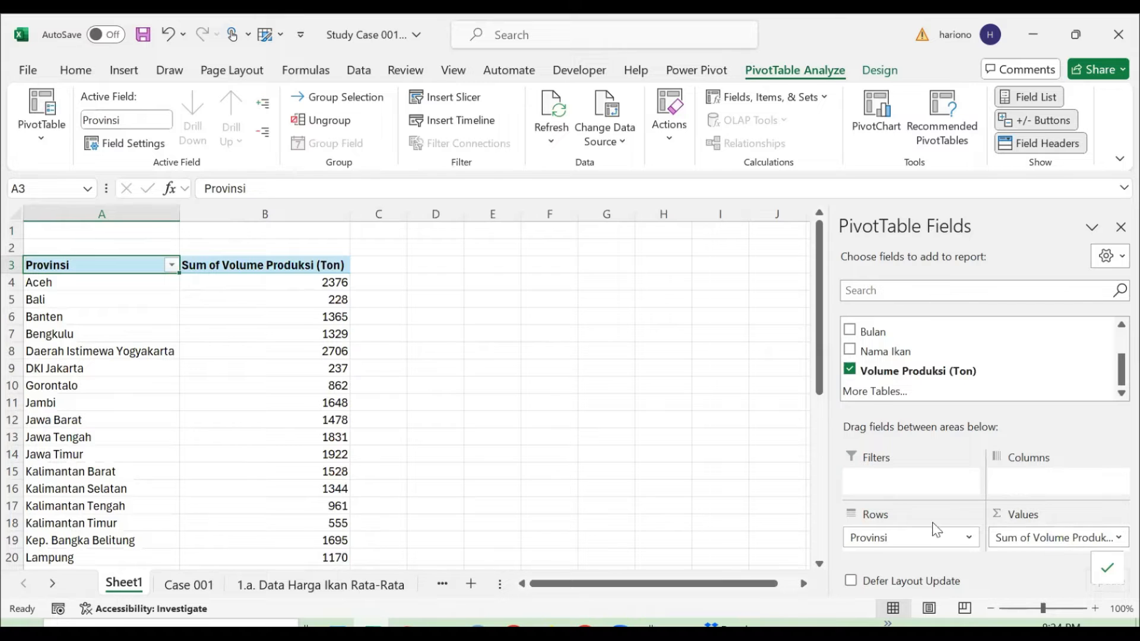
- Examine the production sums per province in the PivotTable, including the (blank) row at its end
scroll(438, 395, down, 4)
click(255, 378)
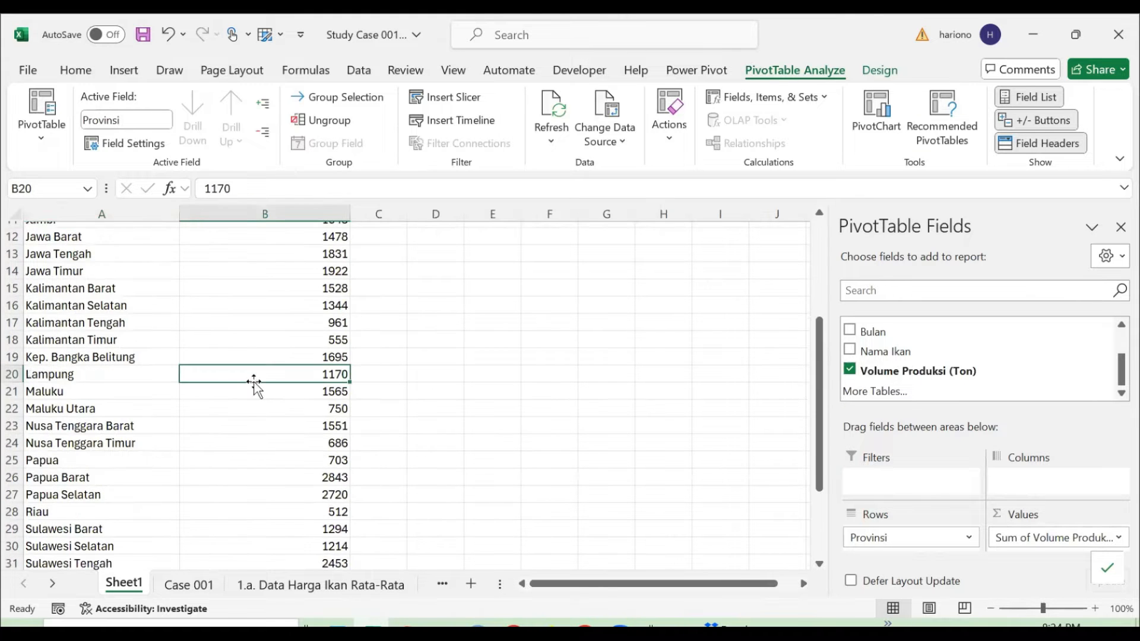
key(ctrl+Down)
key(Down)
key(Up)
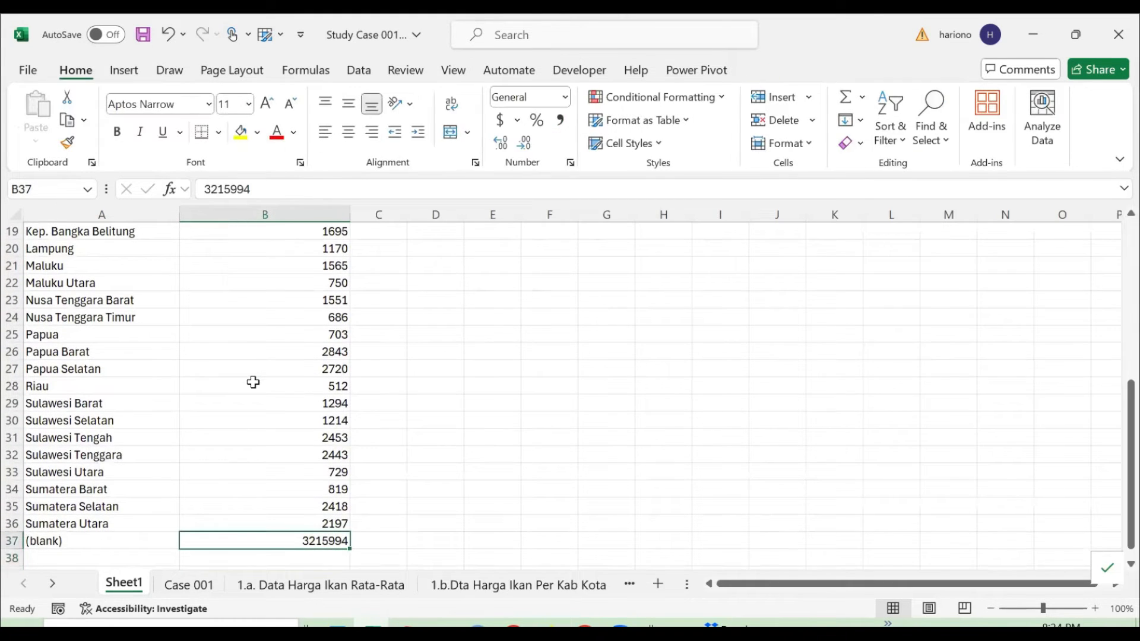
key(shift+Left)
key(Up)
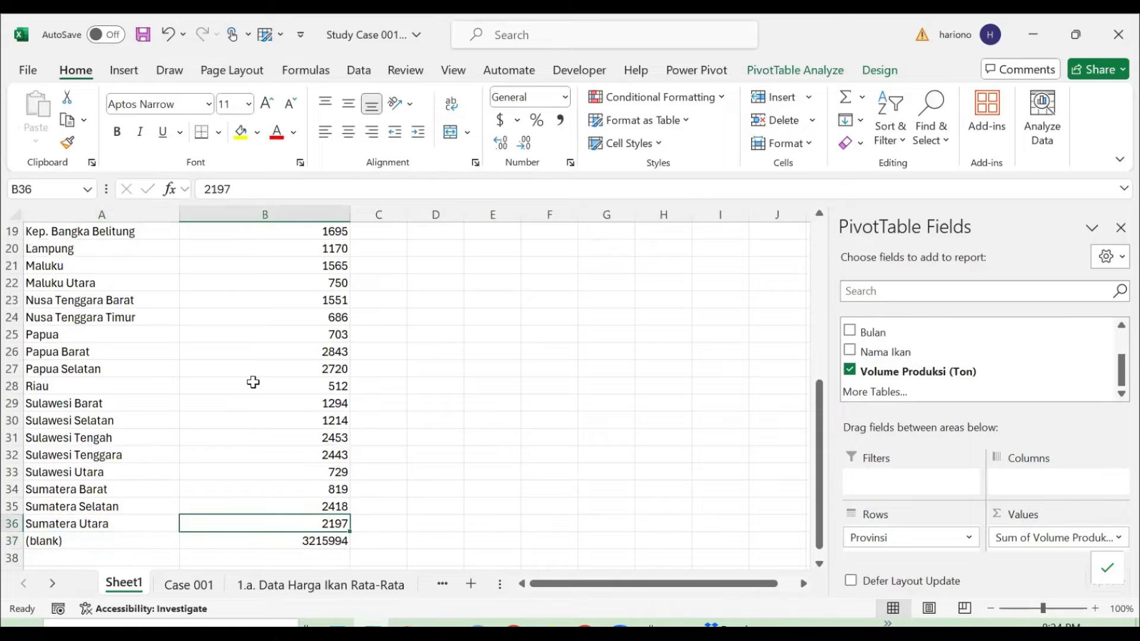
key(ctrl+Up)
key(ctrl+Up)
key(ctrl+Down)
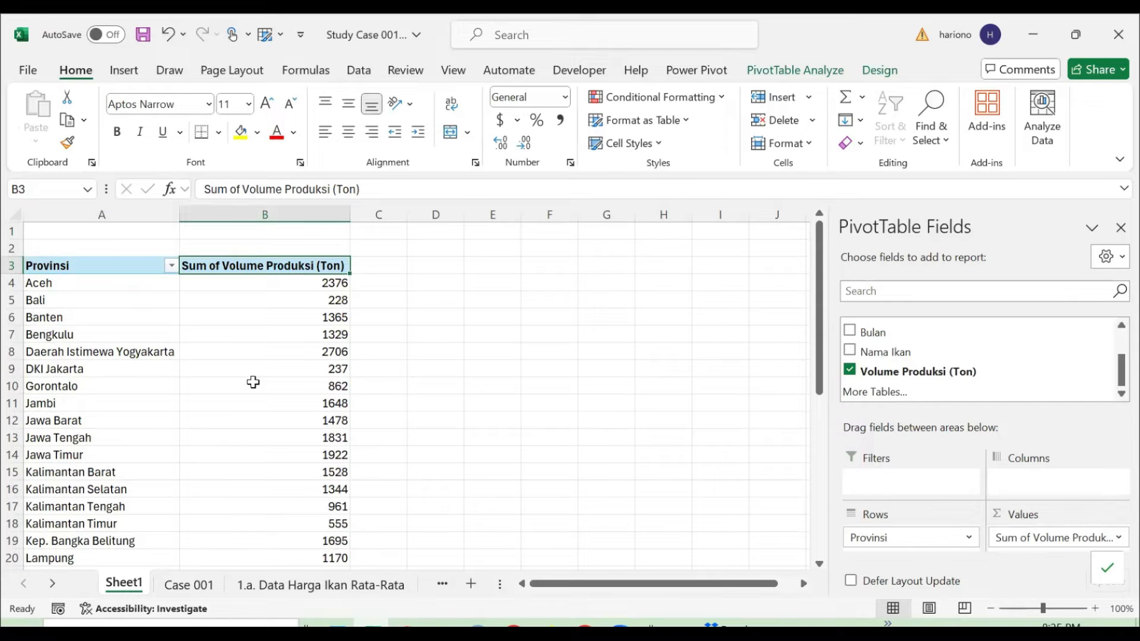
- Compare the first province rows with the PivotTable's (blank) row, and return to the source data on Case 001
key(Left)
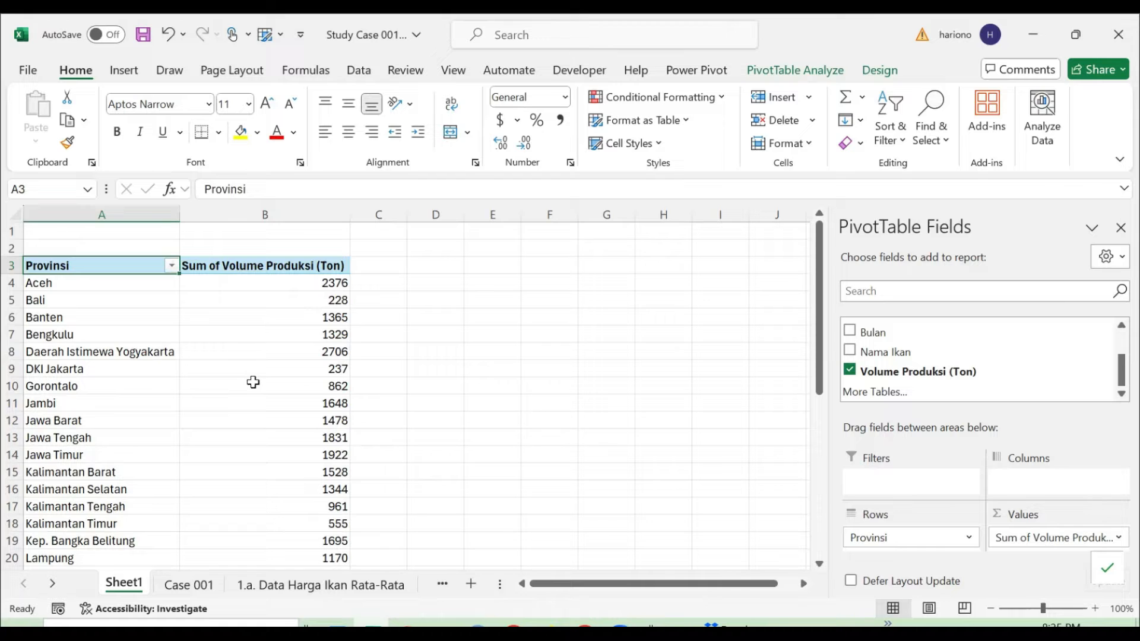
key(Down)
key(shift+Right)
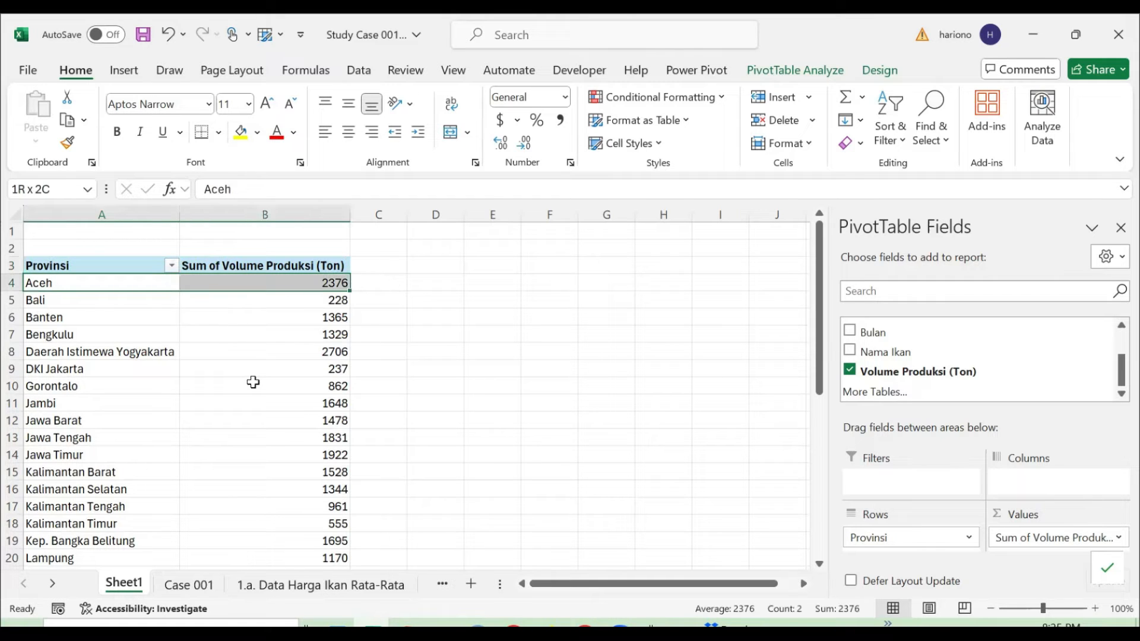
key(shift+Down)
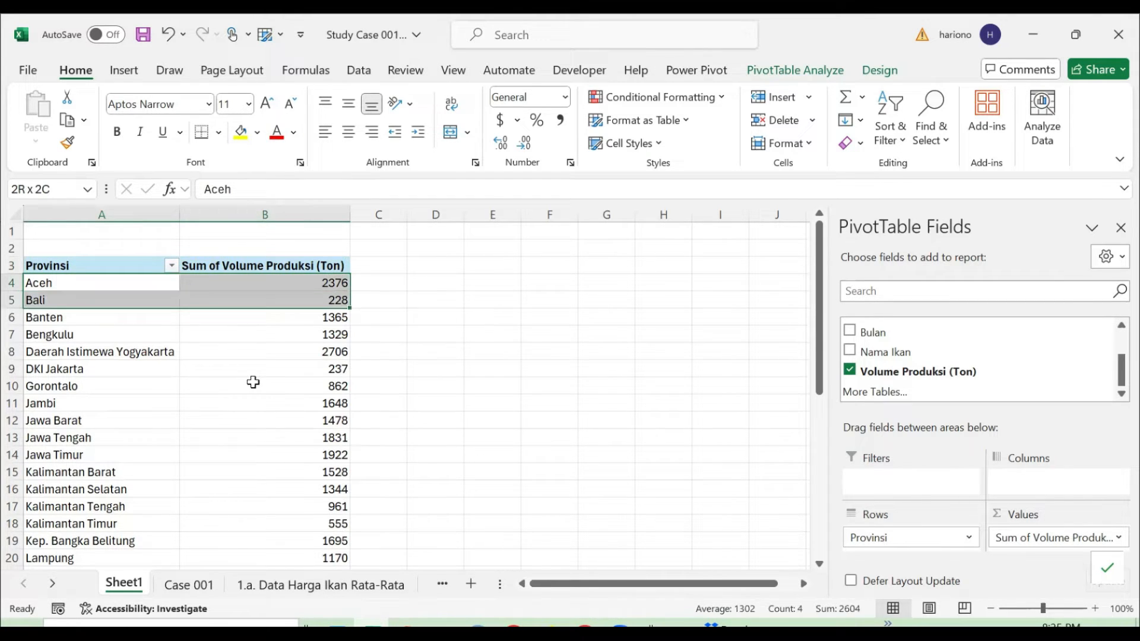
key(Left)
key(shift+Down)
key(shift+Right)
key(Left)
key(ctrl+Down)
key(Up)
key(ctrl+Up)
key(Down)
key(ctrl+Down)
key(shift+Right)
key(ctrl+Up)
key(Down)
key(shift+Right)
key(Down)
key(ctrl+Down)
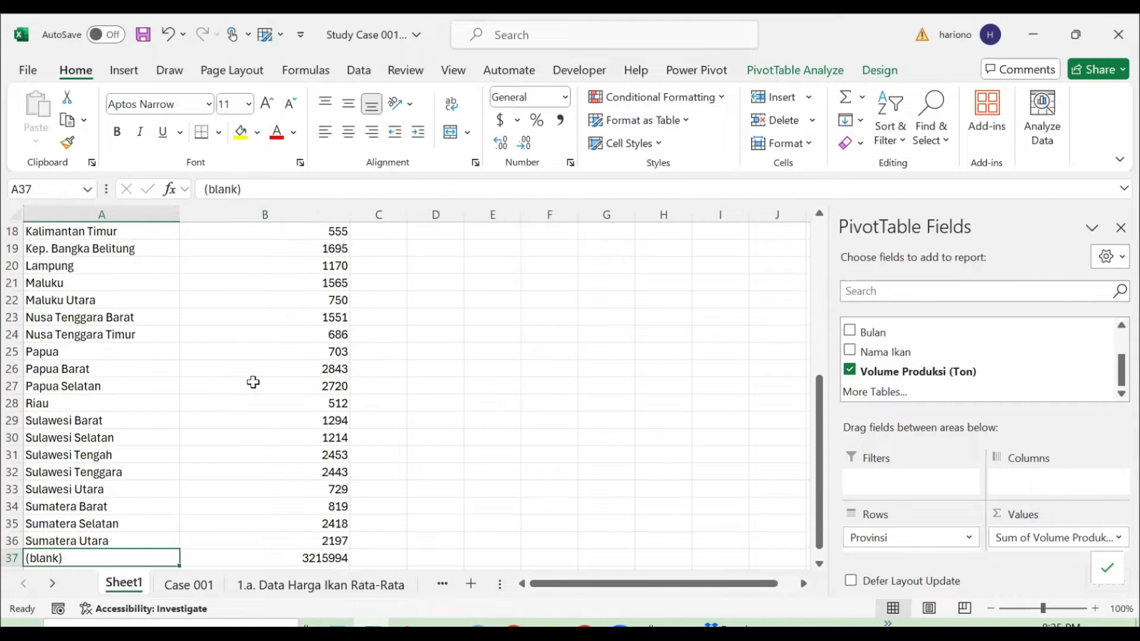
key(ctrl+Page_Down)
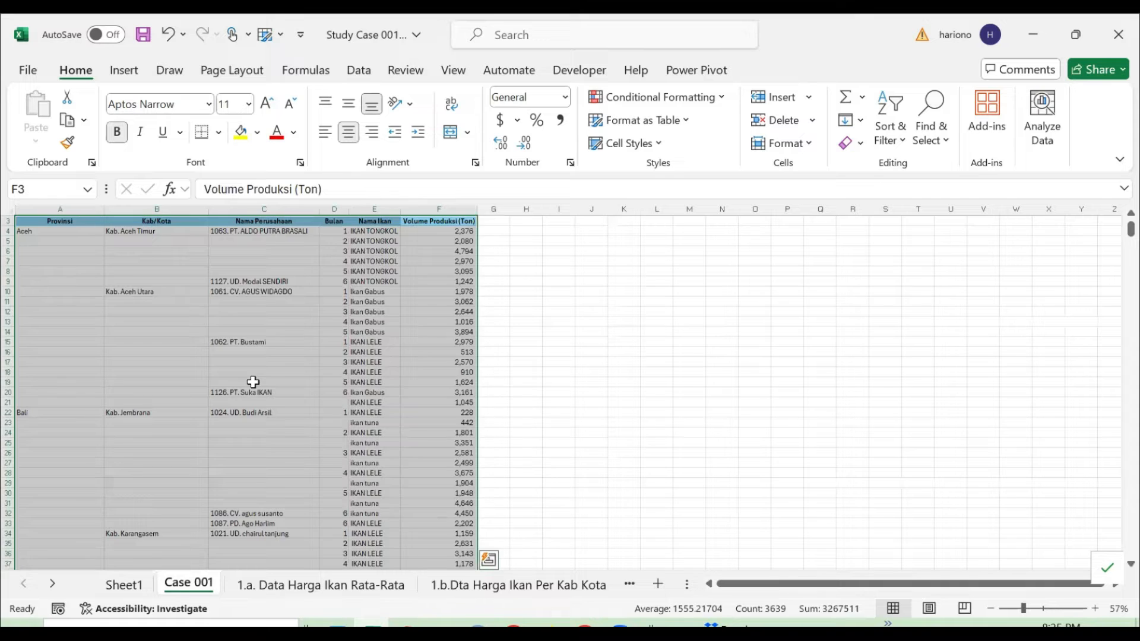
- Examine the empty Provinsi cells below Aceh on Case 001 and the data rows that belong to that province
key(Left)
key(Left)
key(Left)
key(Left)
key(Left)
key(Down)
key(Down)
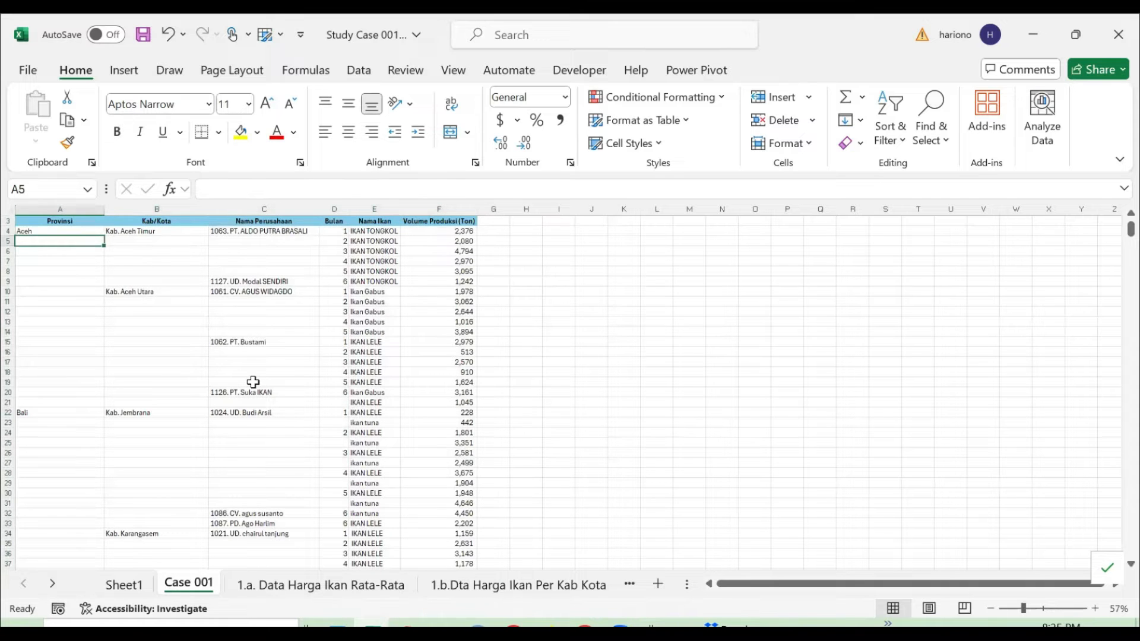
key(ctrl+shift+Down)
key(shift+Up)
key(Up)
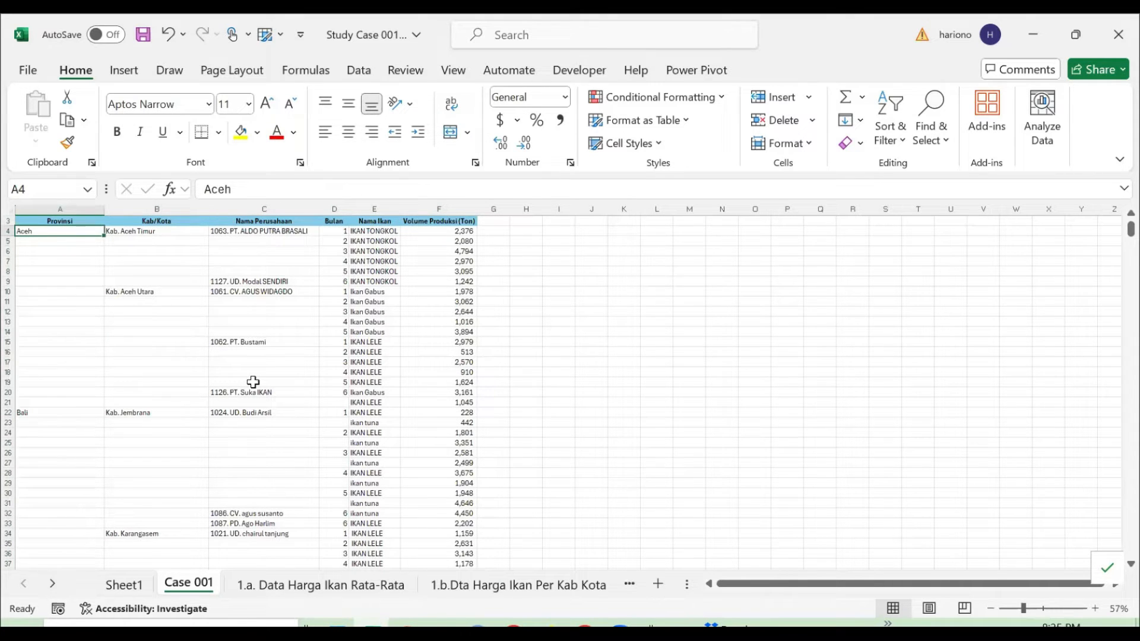
key(ctrl+shift+Down)
key(shift+Up)
key(ctrl+shift+Right)
key(ctrl+shift+Right)
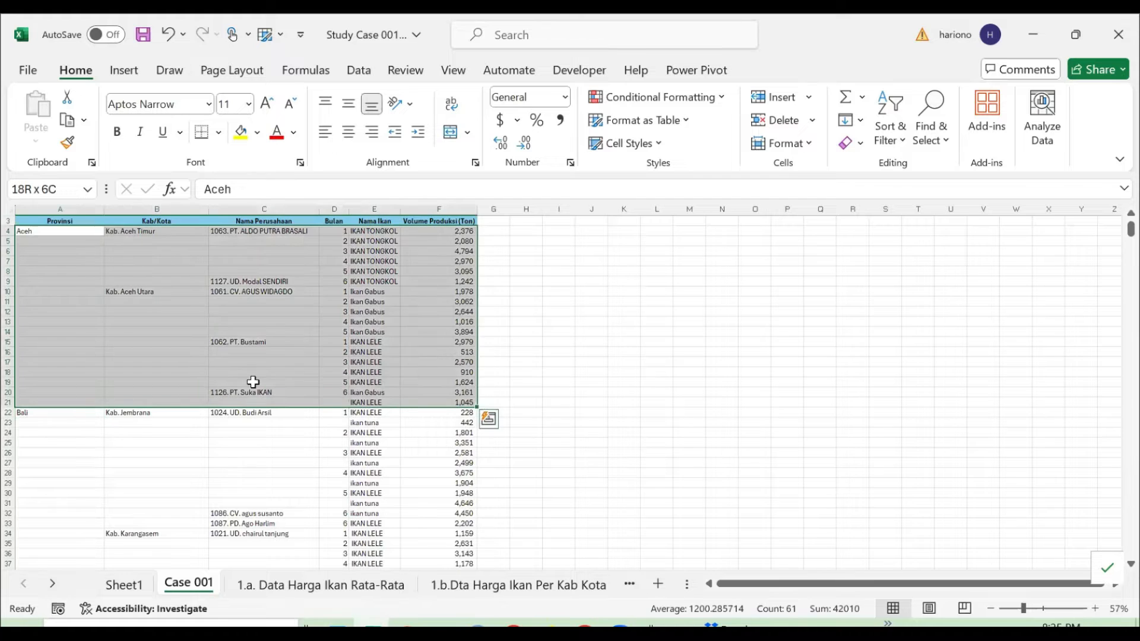
key(Left)
key(Down)
key(ctrl+shift+Down)
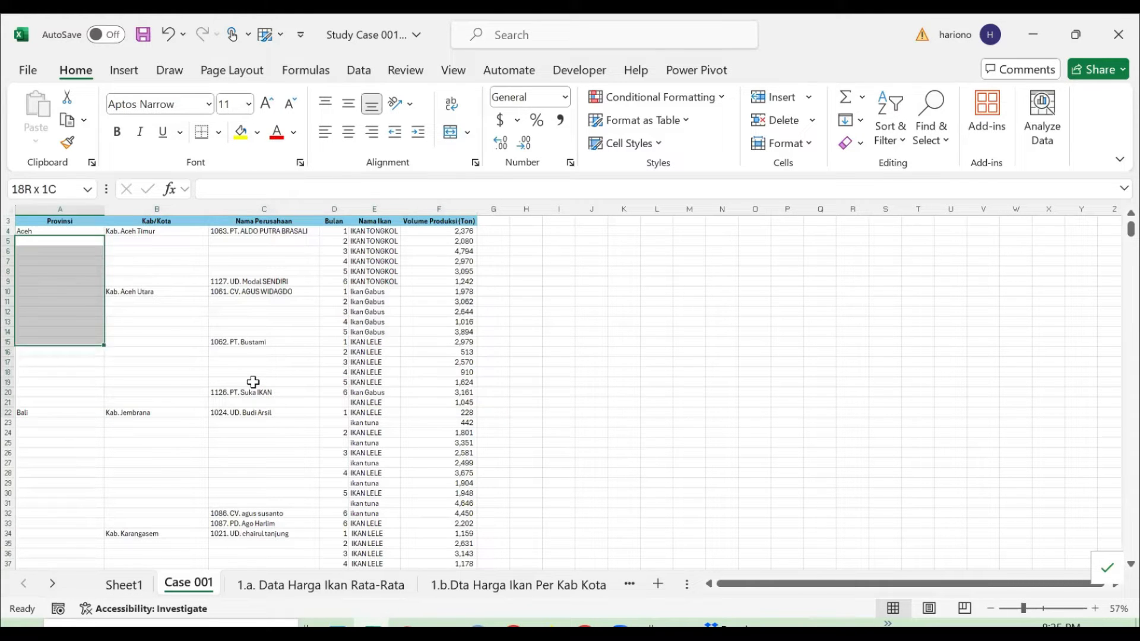
key(shift+Up)
- Compare the PivotTable's sum for Aceh on Sheet1 with the rows lacking a Provinsi entry on Case 001
key(ctrl+Page_Up)
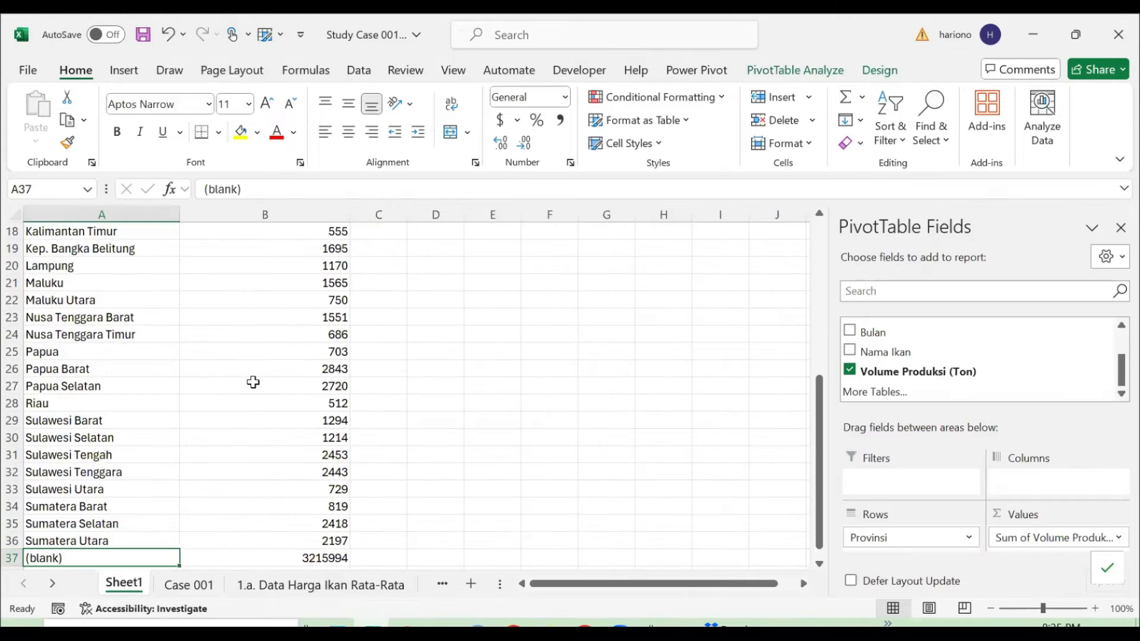
key(ctrl+Up)
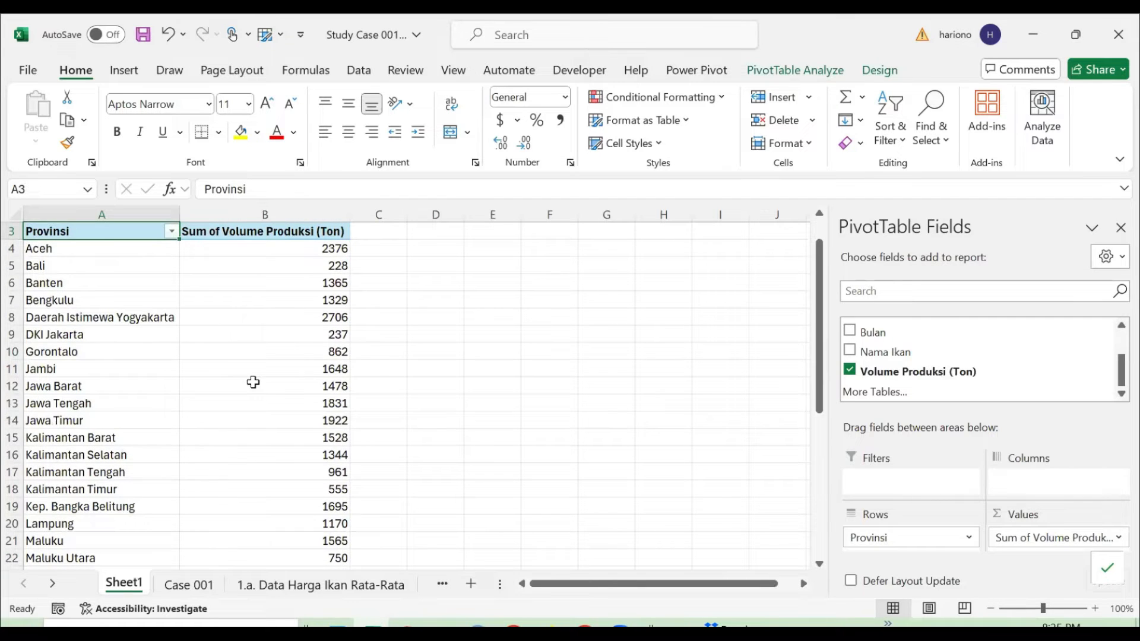
key(ctrl+Page_Down)
key(Right)
key(Right)
key(Right)
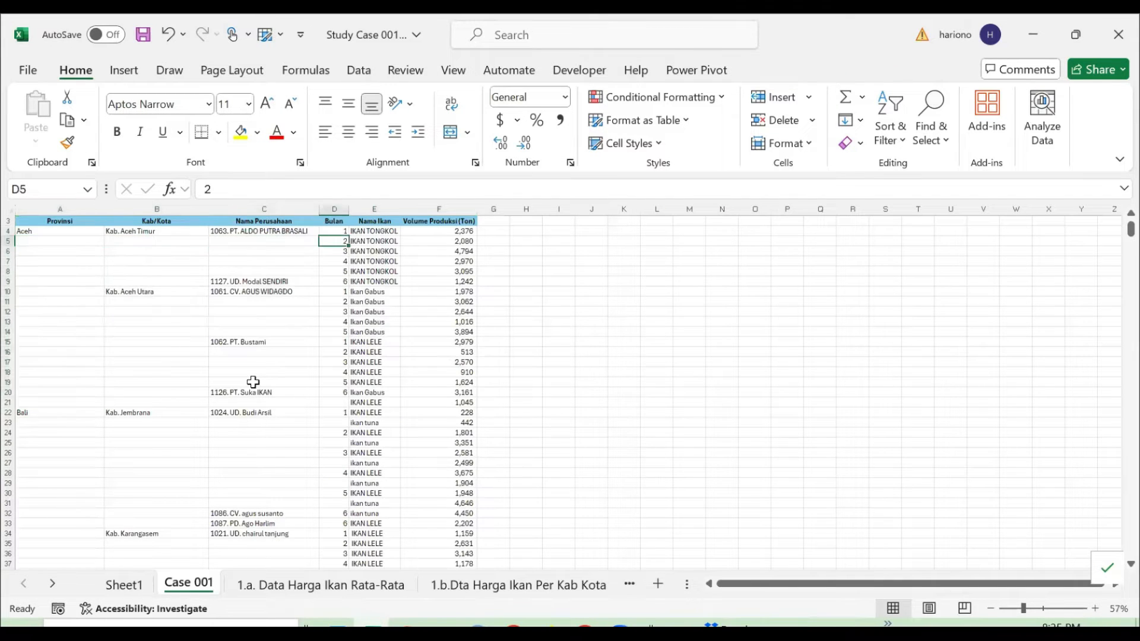
key(Left)
key(Left)
key(Left)
key(ctrl+shift+Down)
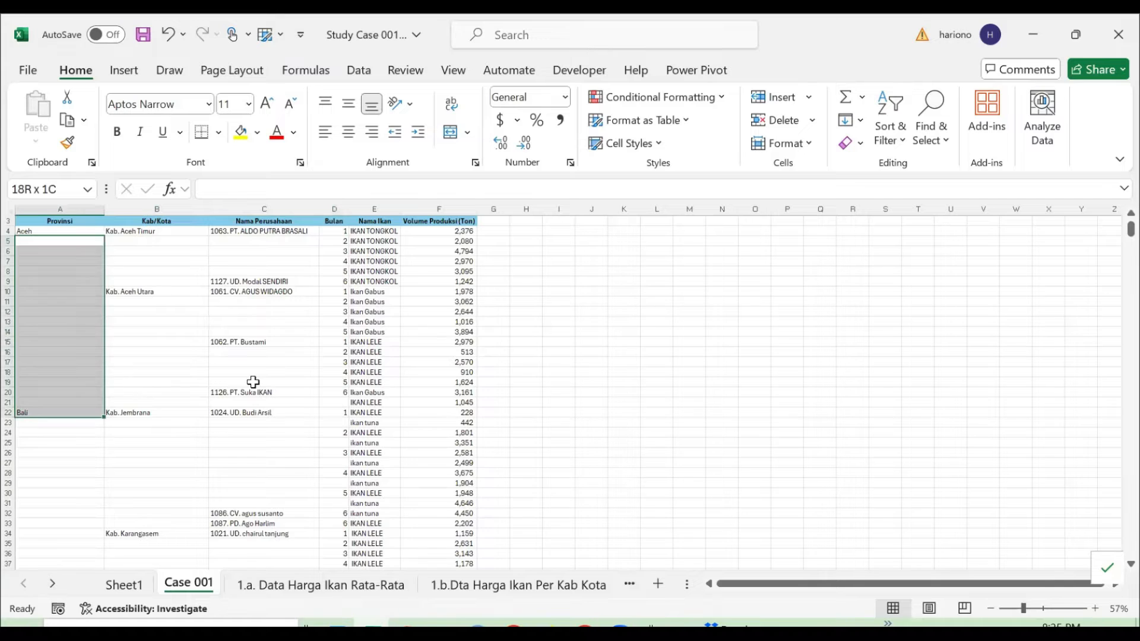
key(shift+Up)
key(Right)
key(Right)
key(Right)
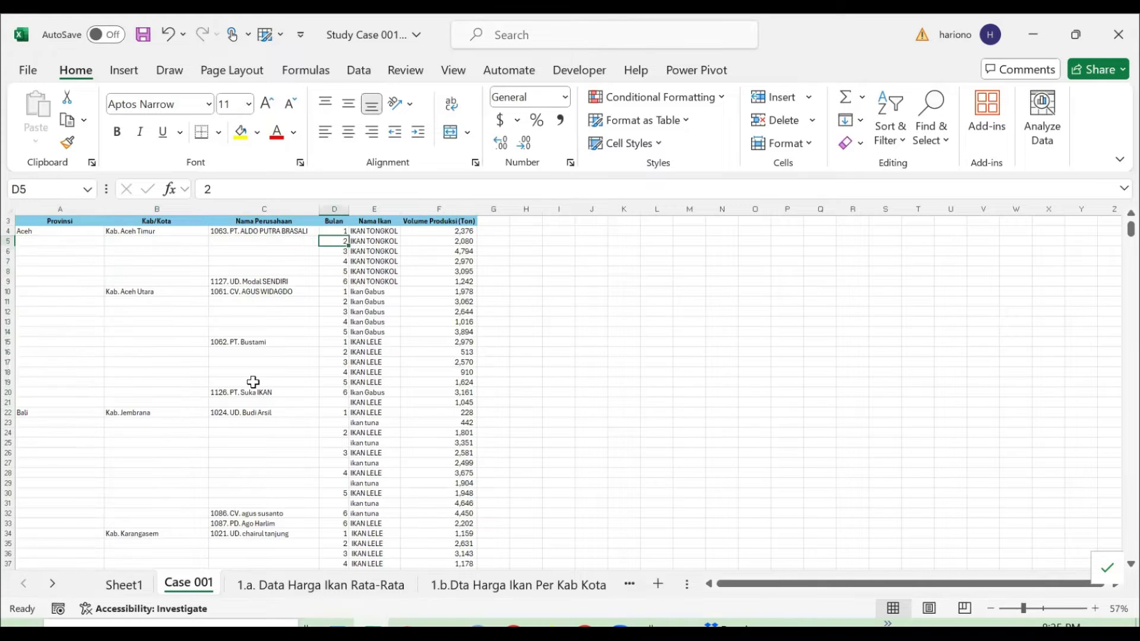
- Examine the spelling and letter case of the fish names in the Nama Ikan column of Case 001
key(Right)
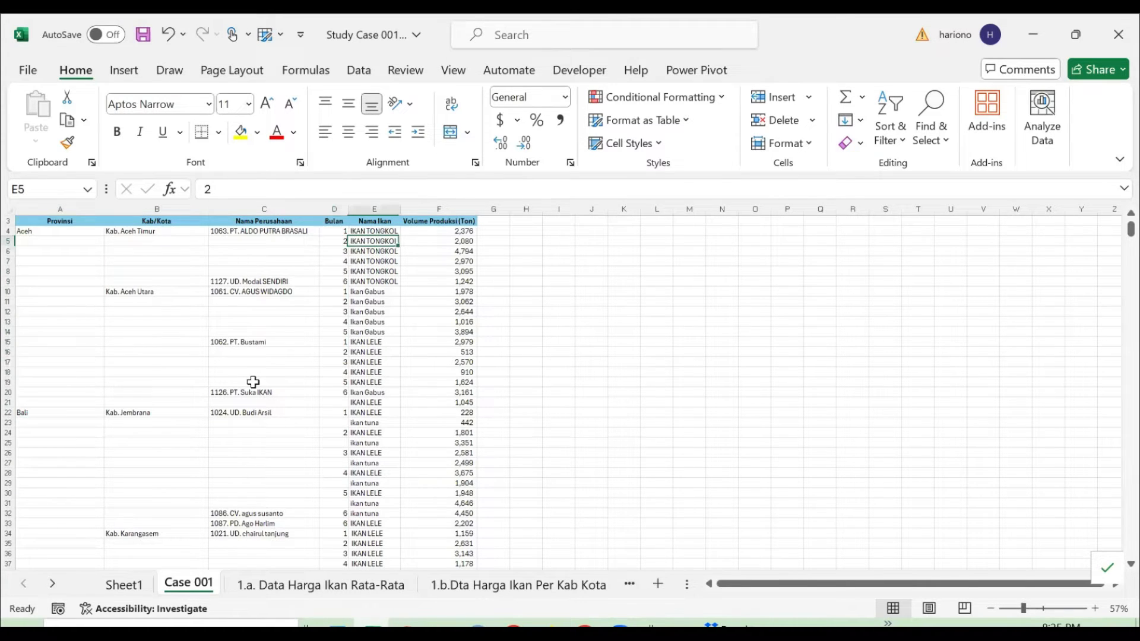
key(ctrl+Down)
key(ctrl+Up)
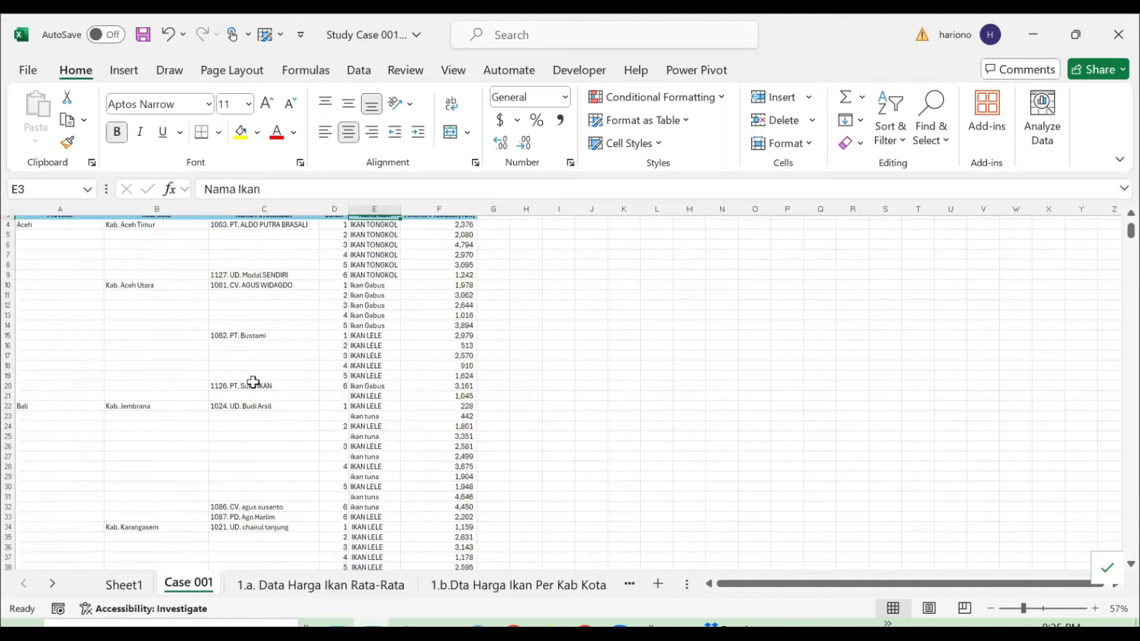
key(Down)
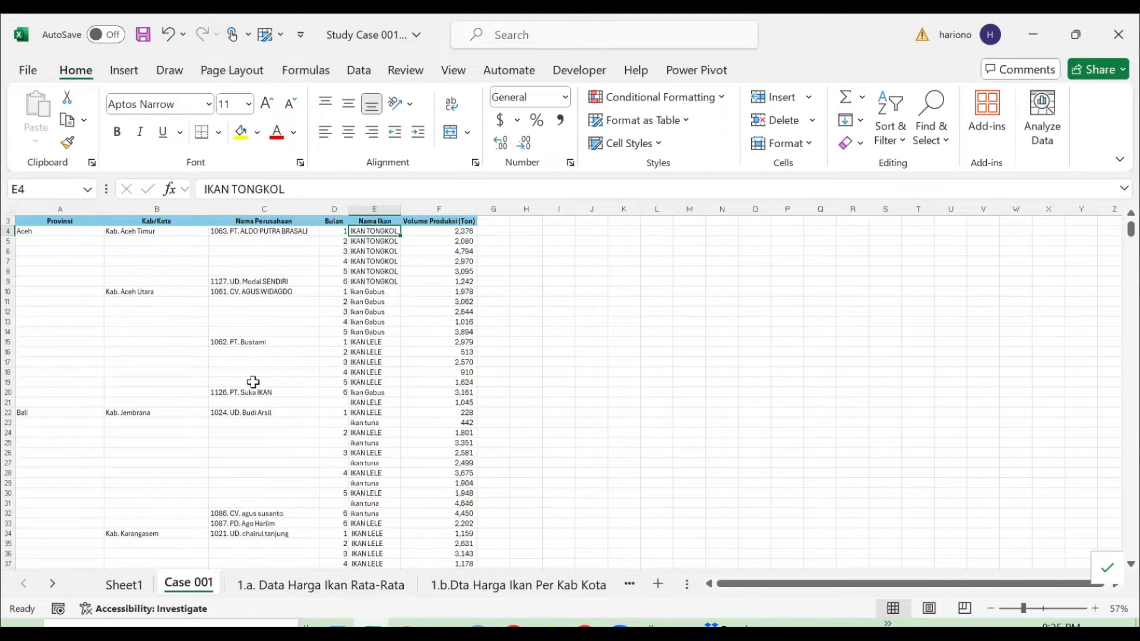
key(Down)
key(Down)
key(Down)
key(Down)
key(Down)
key(Down)
key(Down)
key(Down)
key(Down)
key(Down)
key(Down)
key(Down)
key(Down)
key(Down)
key(Down)
key(Down)
key(Down)
key(Down)
key(Down)
key(Down)
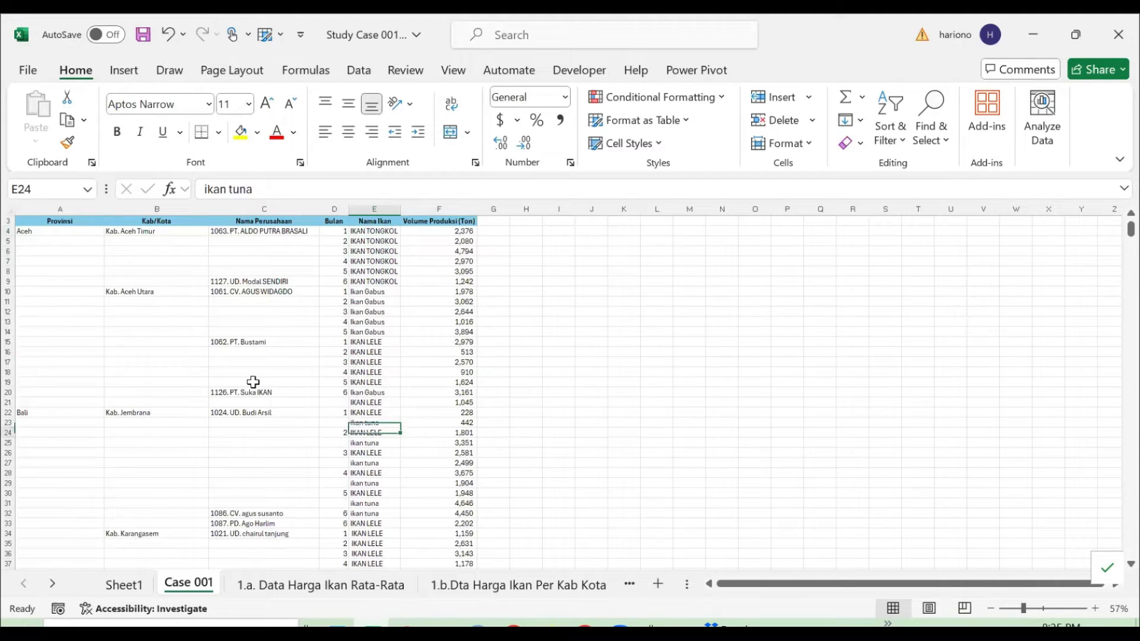
key(Down)
key(Down)
key(Down)
key(Down)
key(Down)
key(Down)
key(Down)
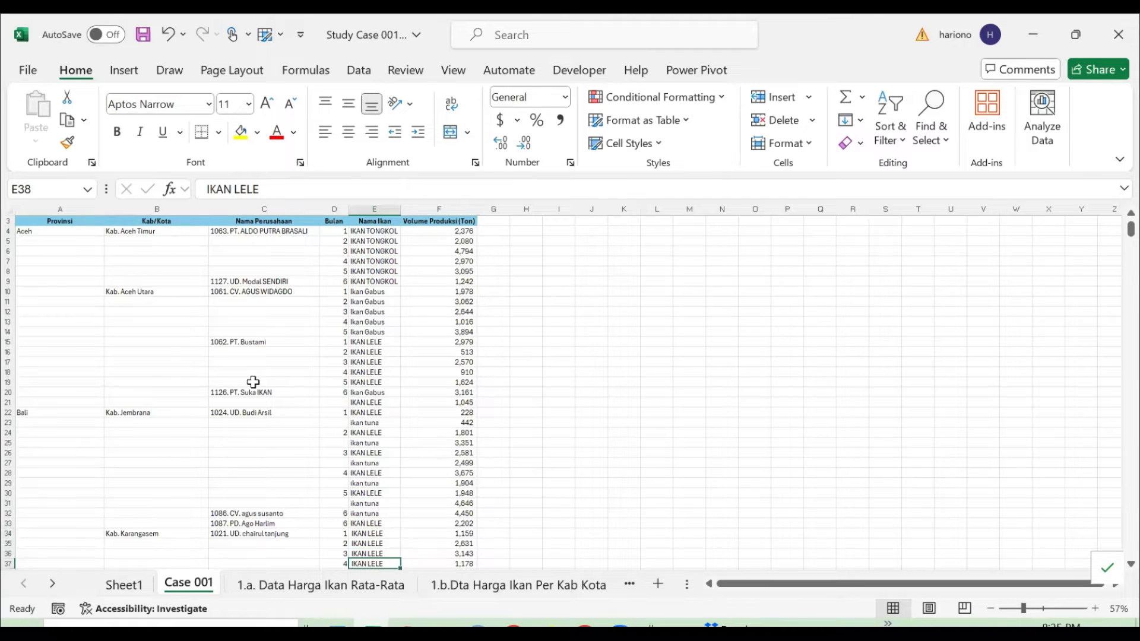
- Replace Provinsi with Nama Ikan in the rows of the PivotTable on Sheet1
key(ctrl+Page_Up)
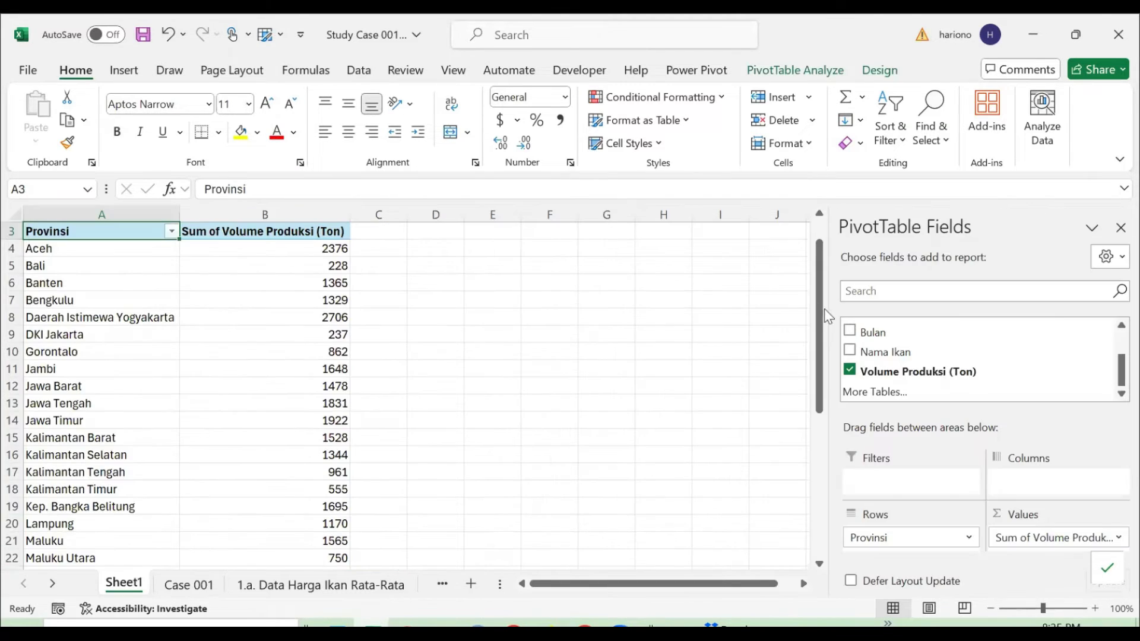
drag(880, 538, 653, 416)
click(898, 290)
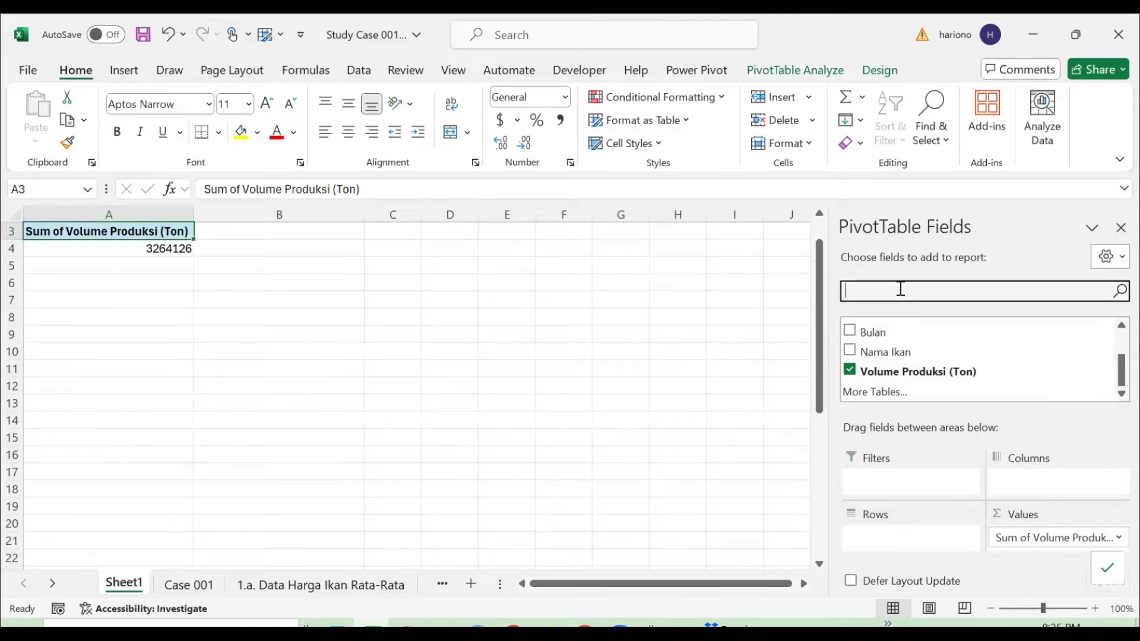
text(nama)
drag(918, 350, 929, 542)
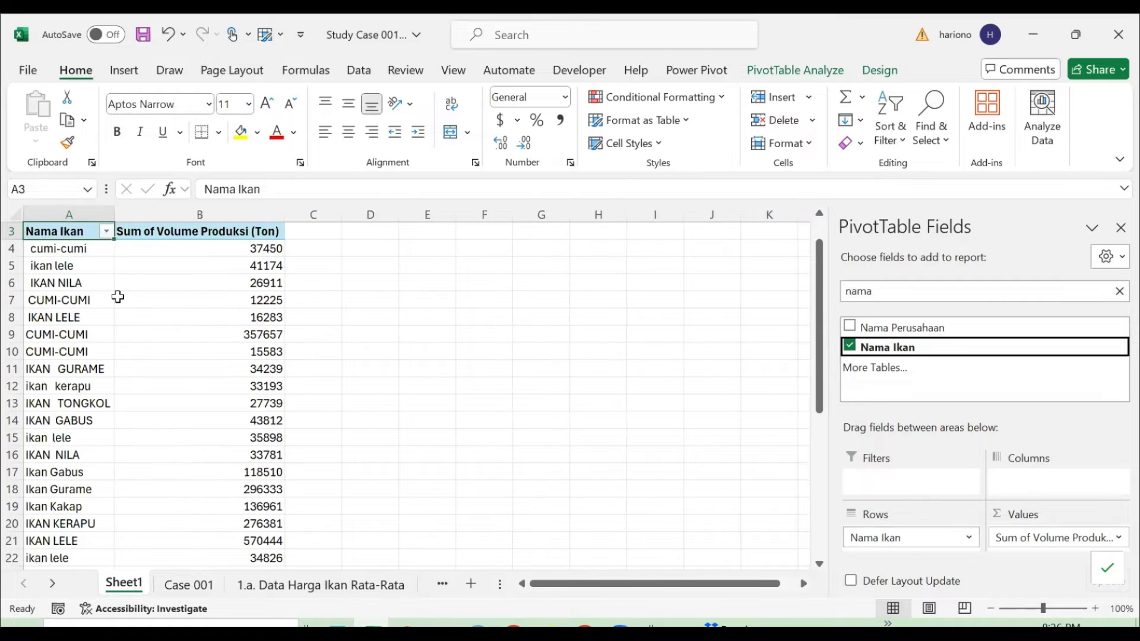
- Examine the differently written CUMI-CUMI and IKAN LELE entries and their sums in the PivotTable
click(94, 300)
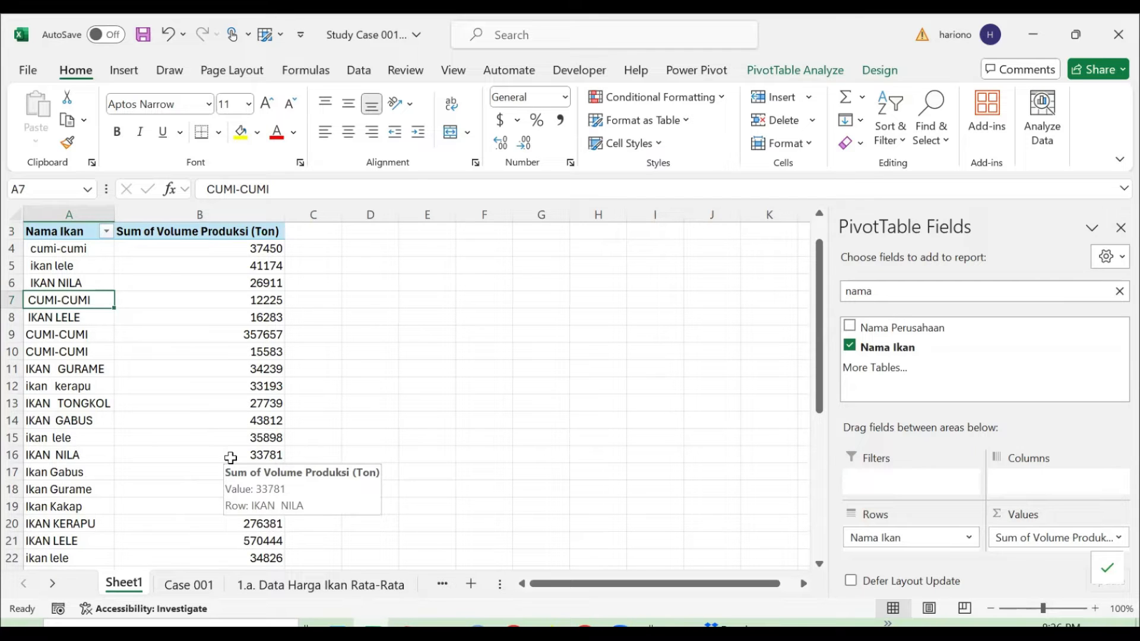
key(ctrl+Up)
key(Down)
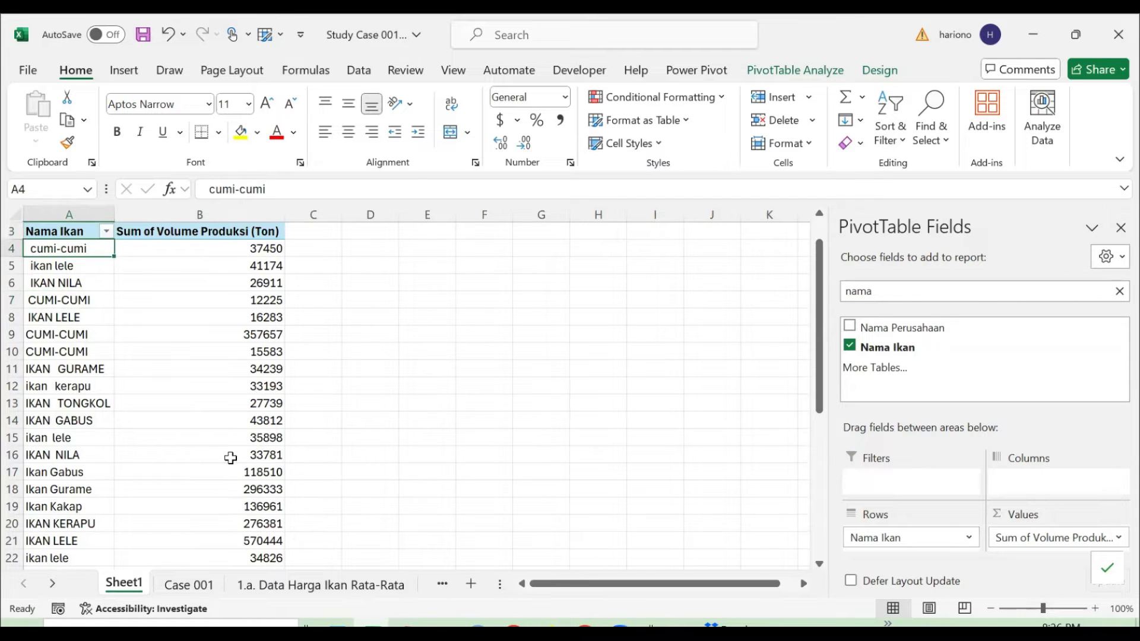
key(shift+Right)
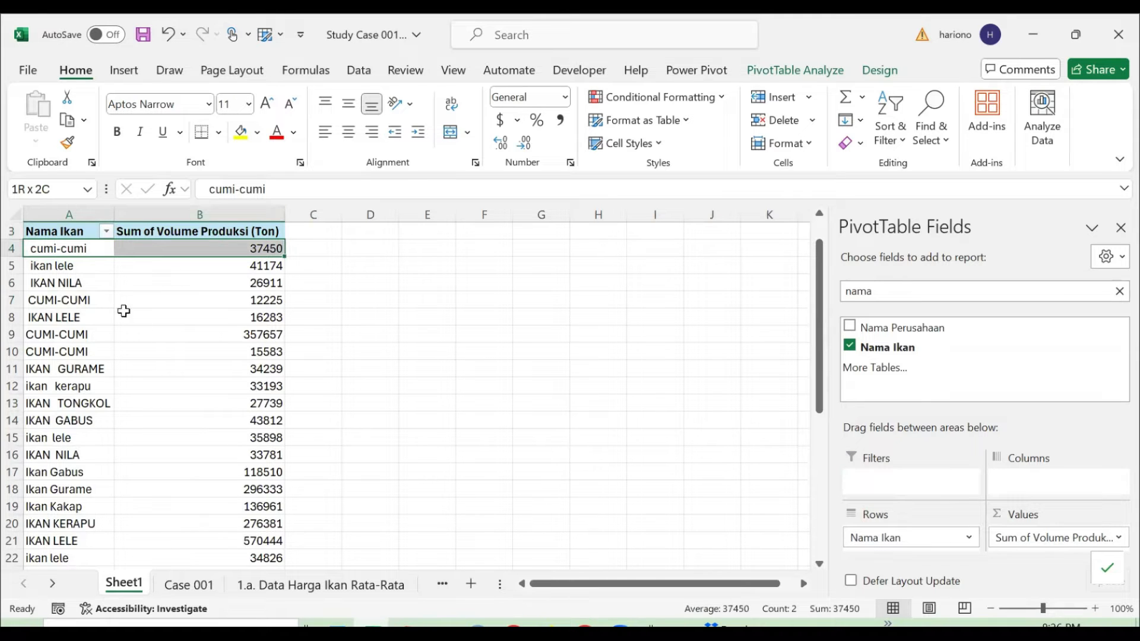
ctrl+click(78, 300)
key(shift+Down)
key(shift+Right)
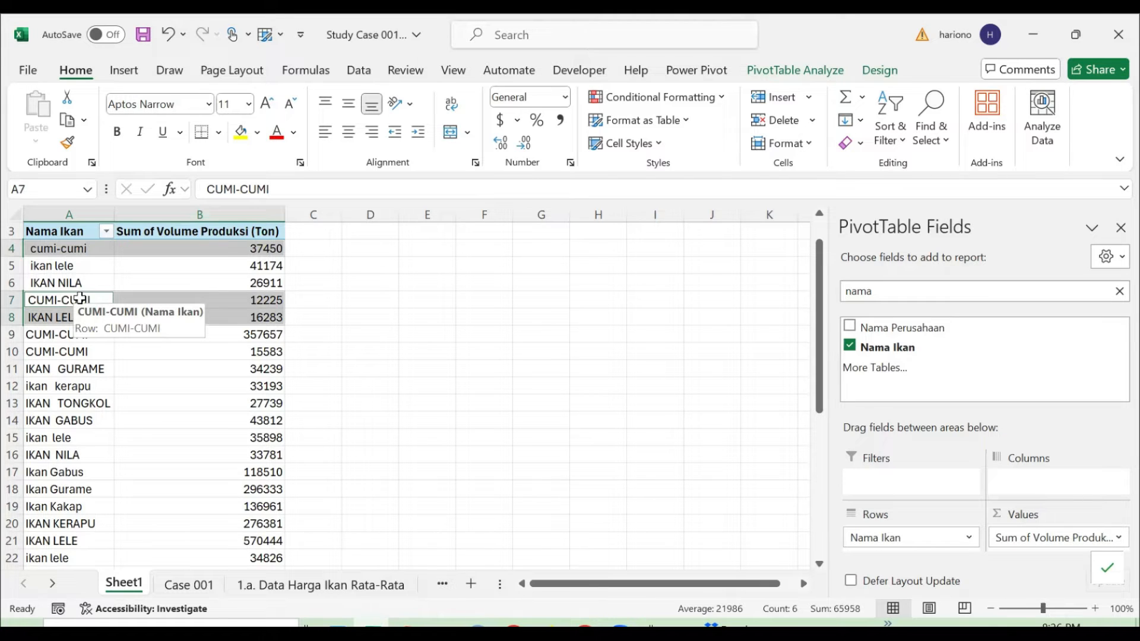
key(Down)
key(Down)
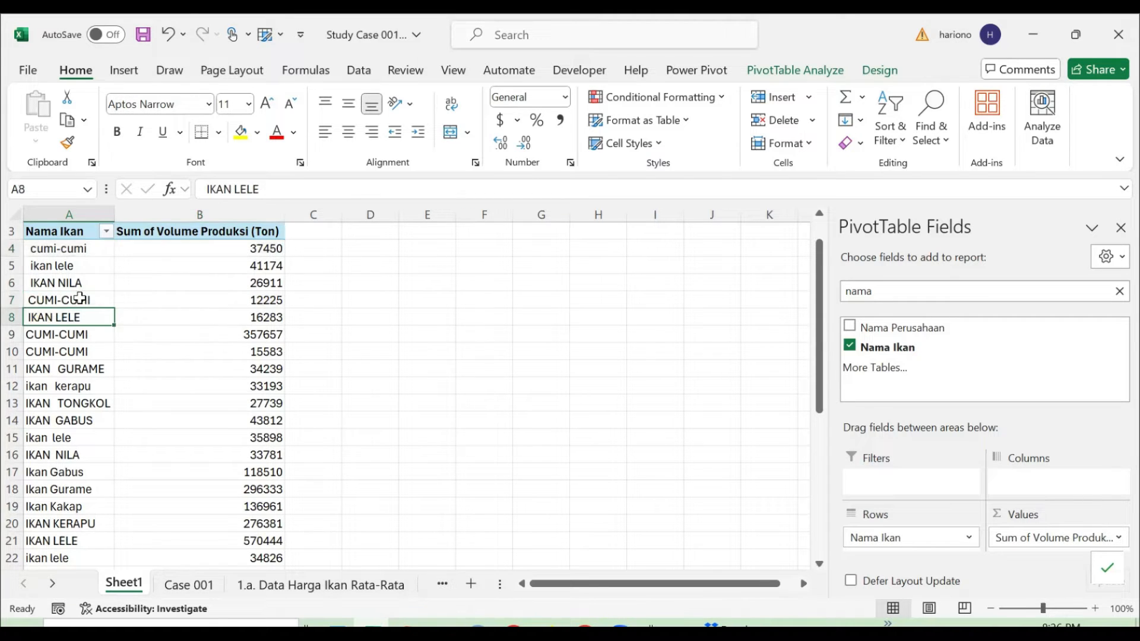
key(shift+Down)
key(shift+Right)
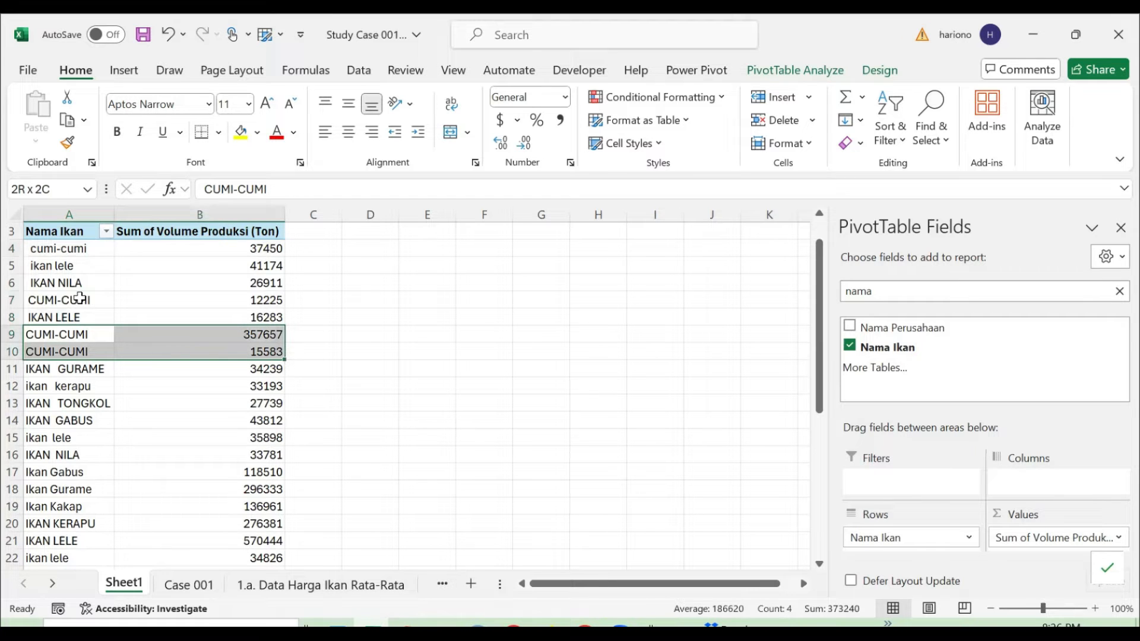
- Return to Case 001 and review the top of the Nama Ikan column, including its header row
key(ctrl+Page_Down)
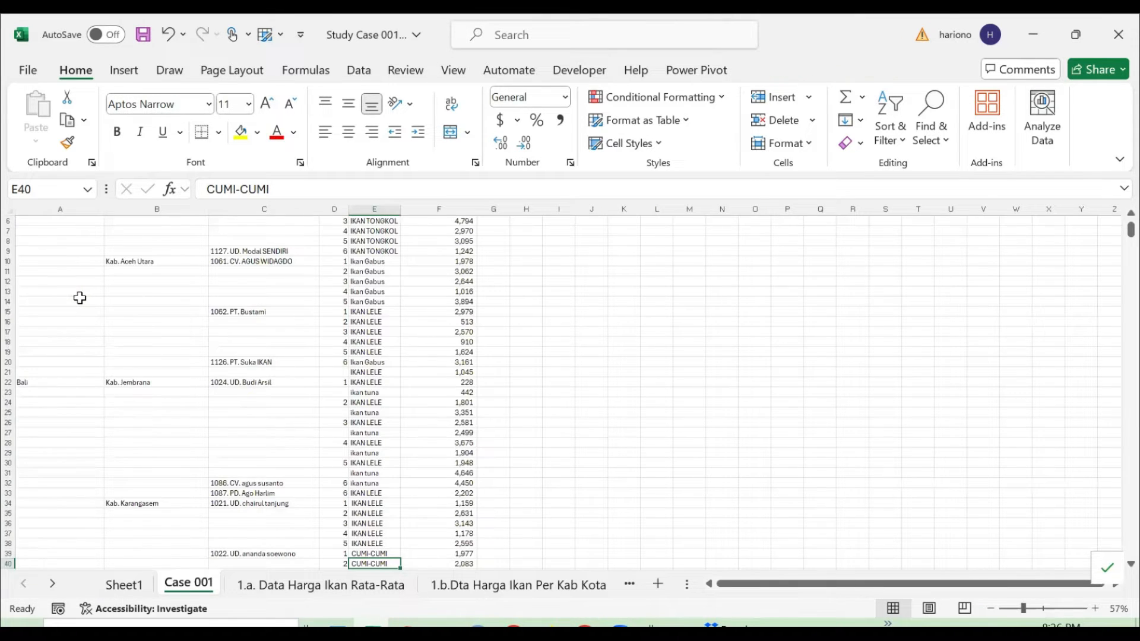
key(ctrl+Up)
key(Down)
key(Up)
key(Up)
key(Up)
key(Down)
key(Down)
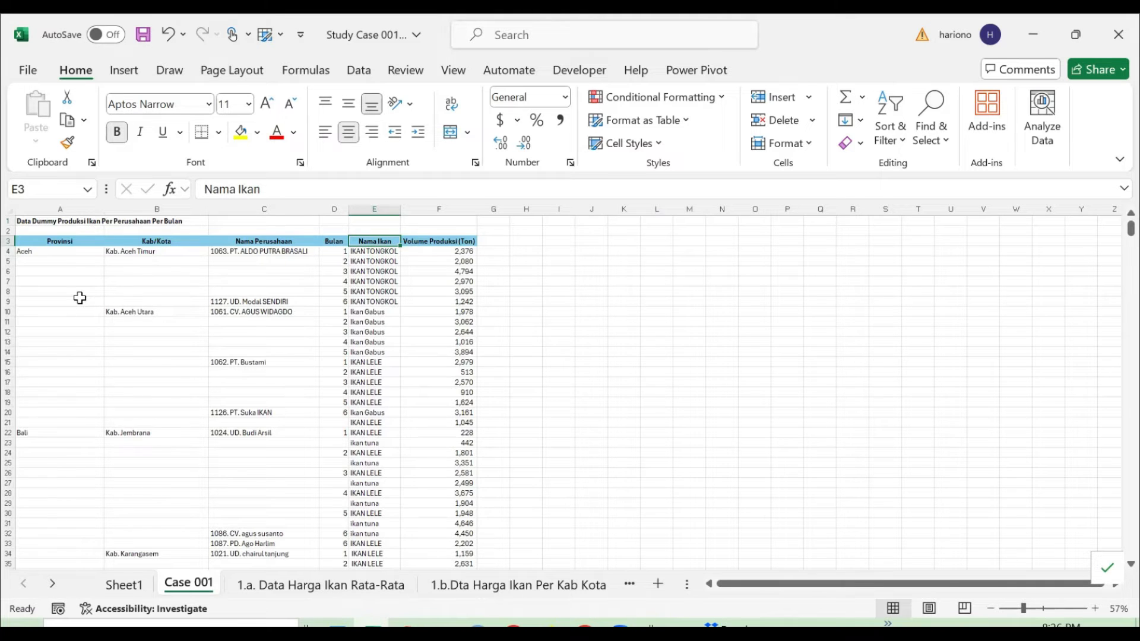
- Delete the PivotTable worksheet Sheet1 from the workbook
key(ctrl+Page_Up)
key(alt)
key(e)
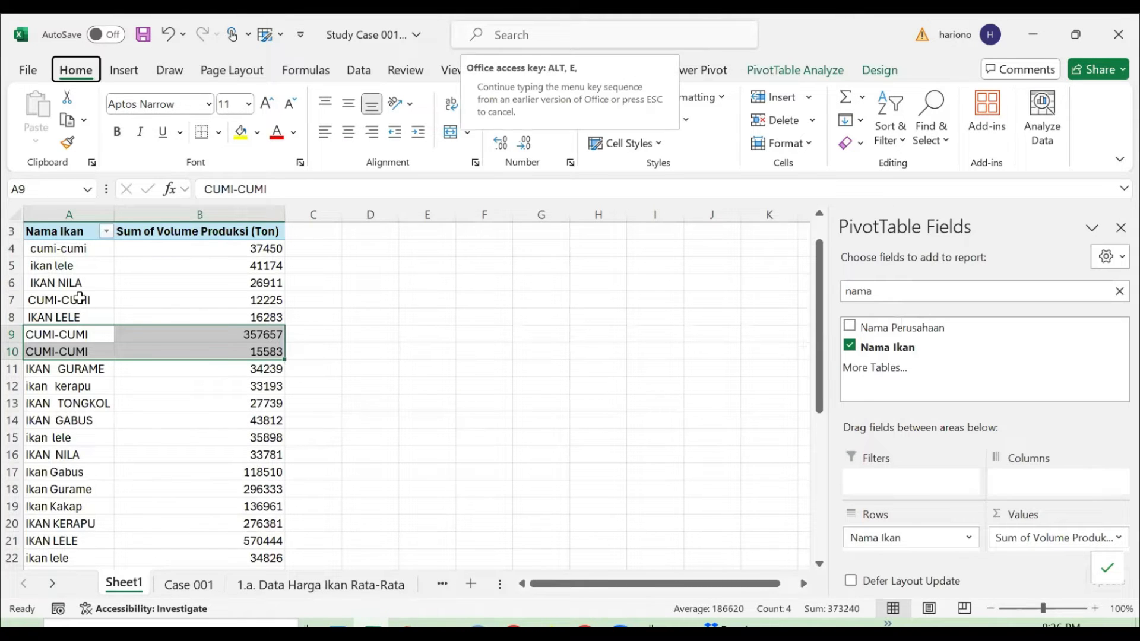
key(l)
key(Return)
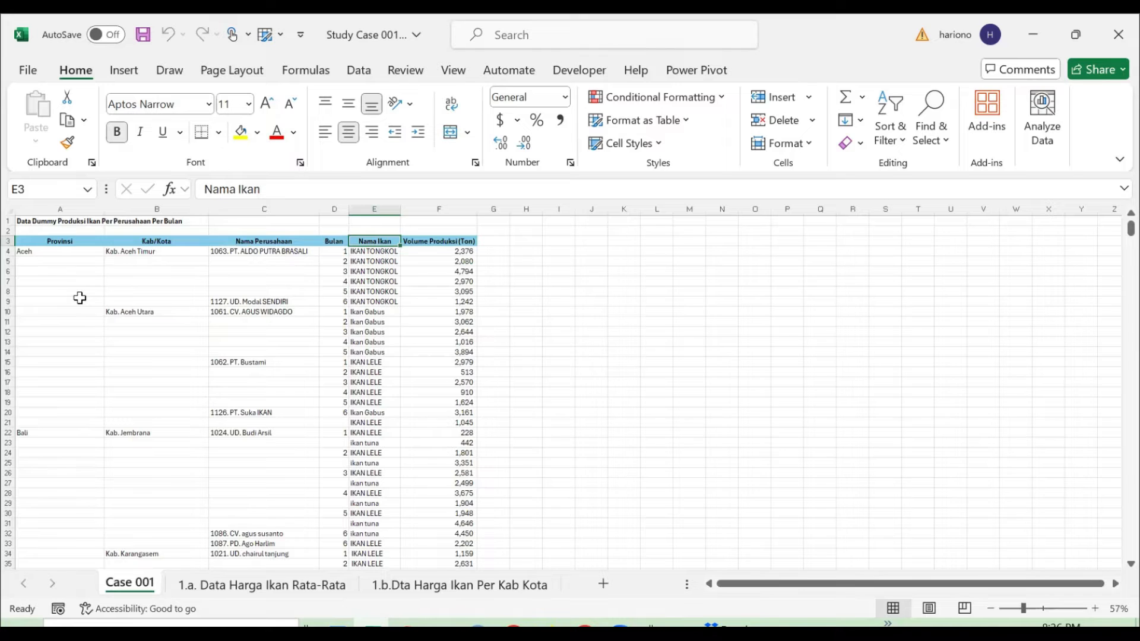
- Examine the gaps in the Provinsi column of Case 001 from its header down past the Bali entry
key(Down)
key(Up)
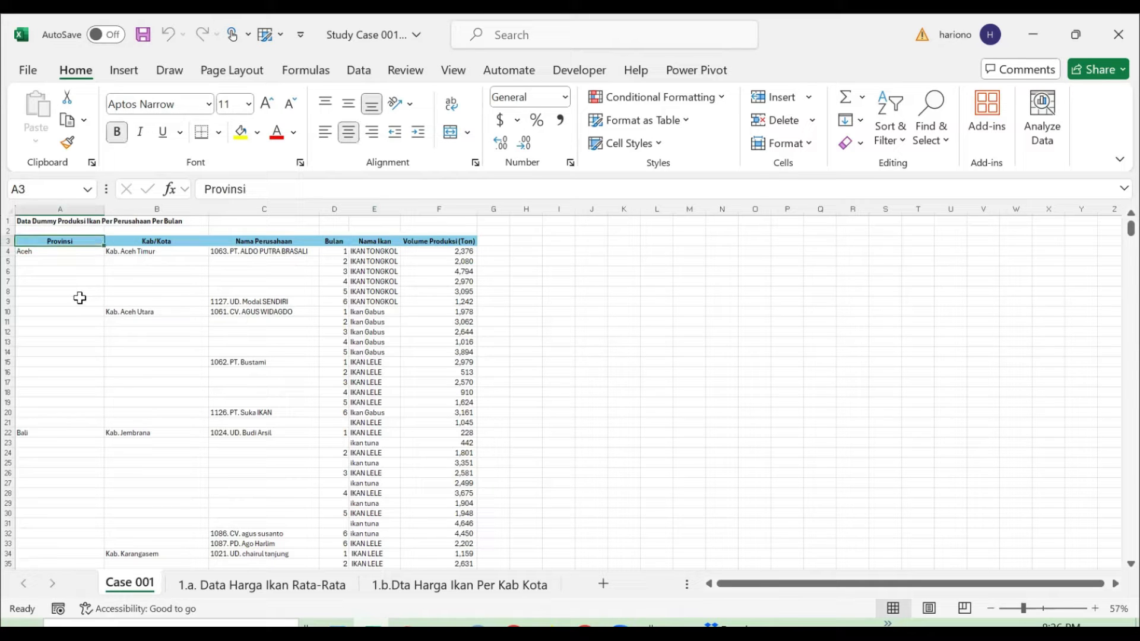
key(Right)
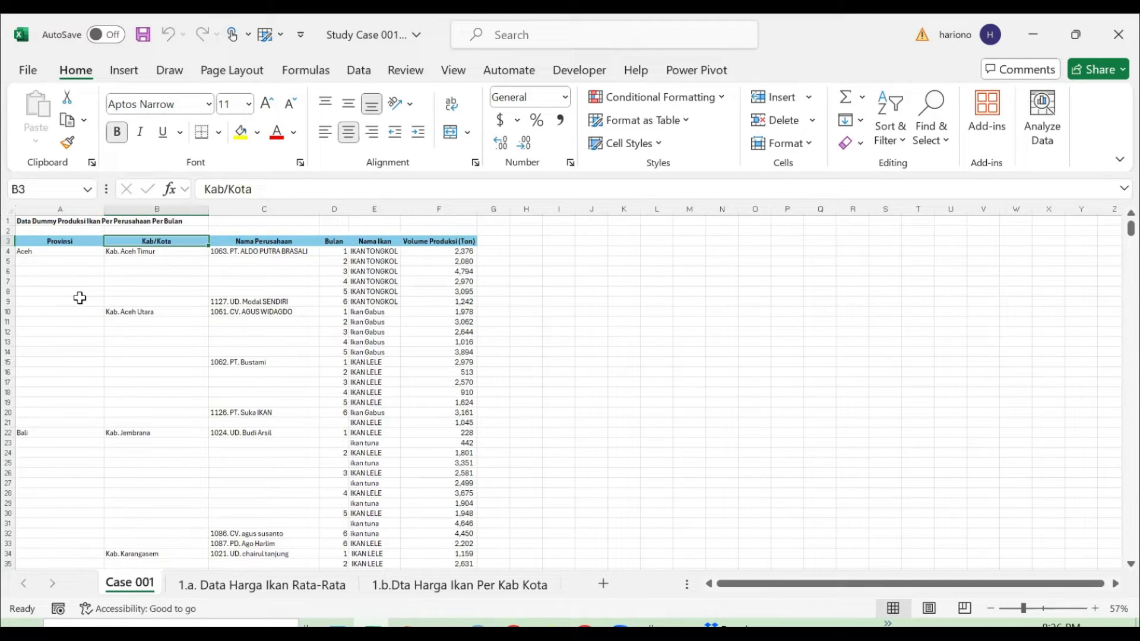
key(Down)
key(Left)
key(Down)
key(Up)
key(Down)
key(Down)
key(Down)
key(Down)
key(Down)
key(Down)
key(Down)
key(Down)
key(Down)
key(Down)
key(Down)
key(Down)
key(Down)
key(Down)
key(Down)
key(Down)
key(Down)
key(Down)
key(Down)
key(Down)
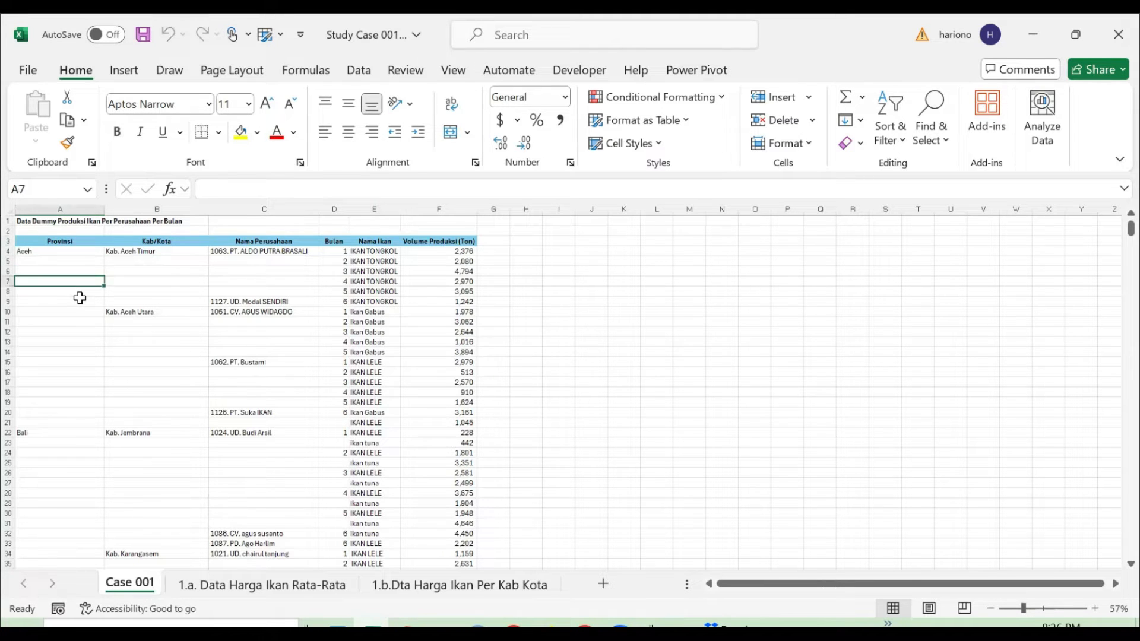
key(Up)
key(Up)
key(Up)
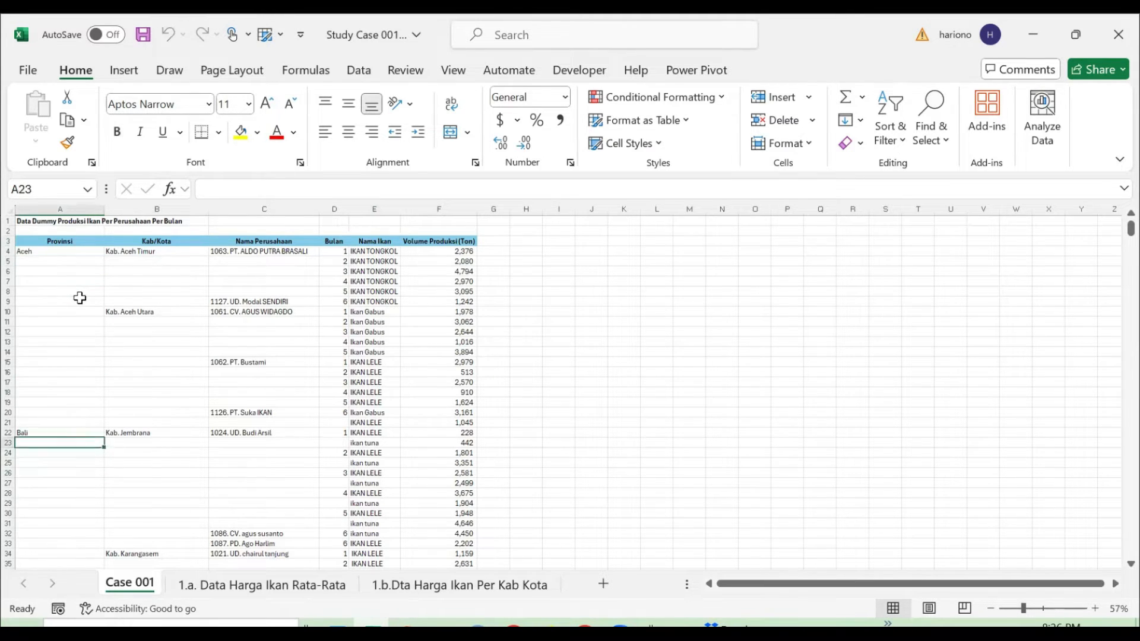
- Insert an empty column before the Provinsi column on Case 001
key(Up)
key(ctrl+Up)
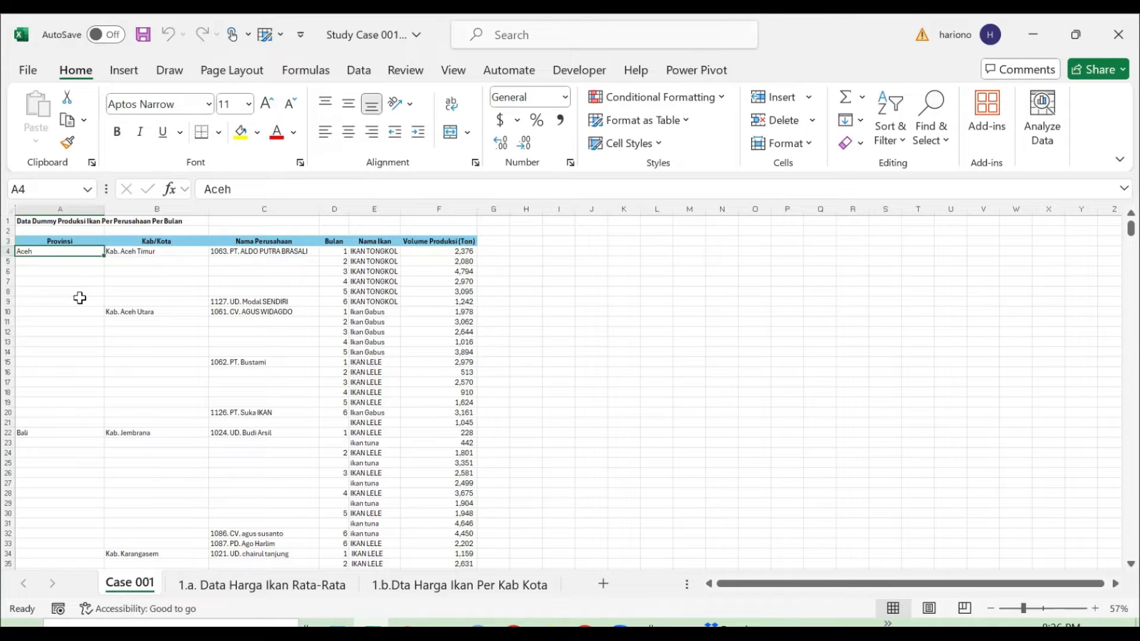
key(alt+i)
key(c)
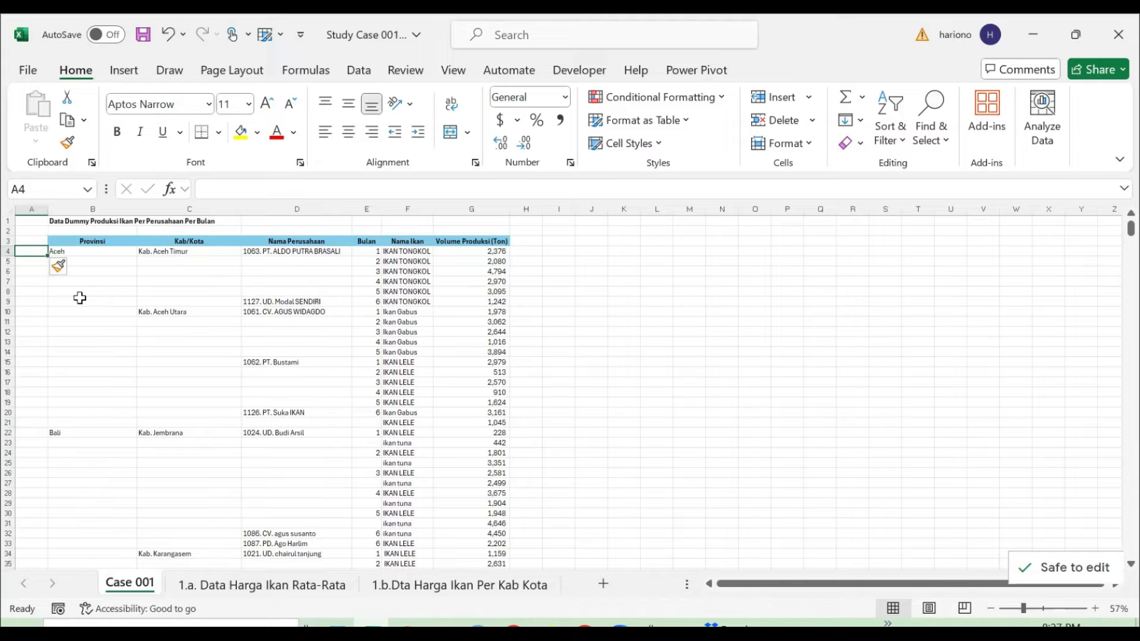
key(Right)
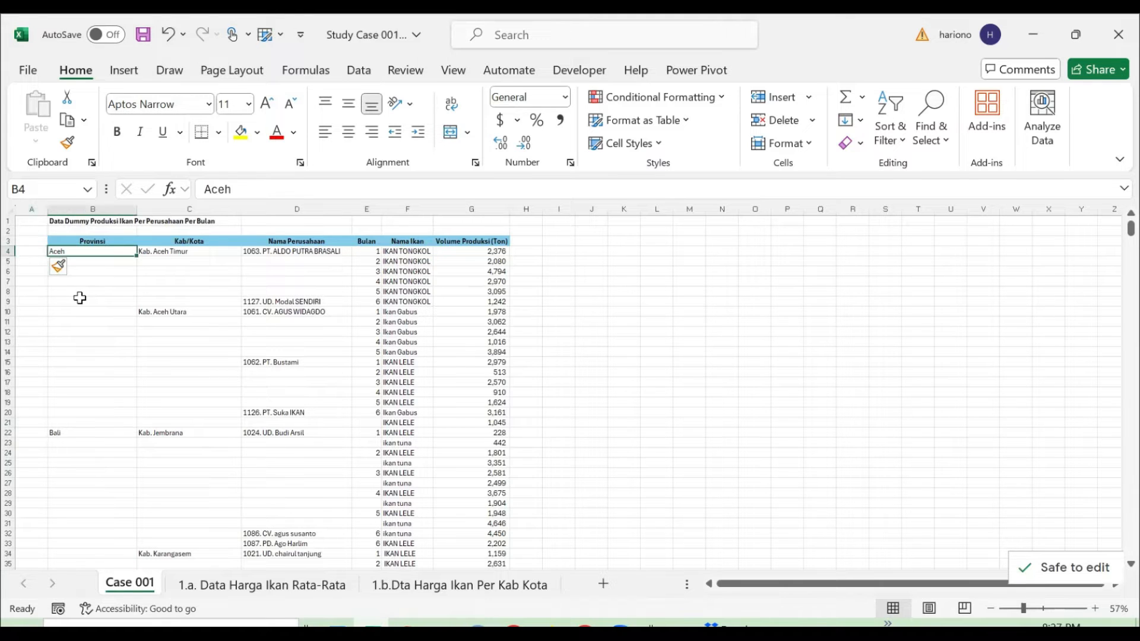
- Check the spacing of the filled province entries down the Provinsi column, ending back at its header
key(ctrl+Down)
key(ctrl+Down)
key(ctrl+Up)
key(ctrl+Up)
key(ctrl+Down)
key(ctrl+Up)
key(ctrl+Up)
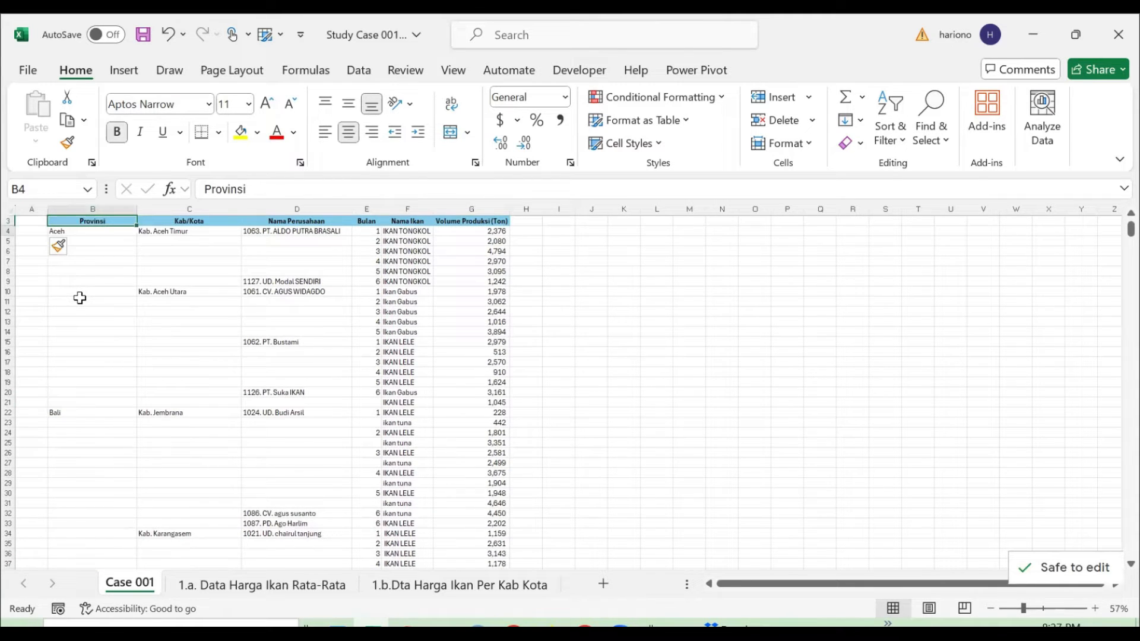
- Number the first three provinces by hand in column A: 1 beside Aceh, 2 beside Bali and 3 beside Banten
key(Down)
key(Left)
text(1)
key(Return)
key(Right)
key(ctrl+Down)
key(Left)
text(2)
key(Return)
key(Right)
key(ctrl+Down)
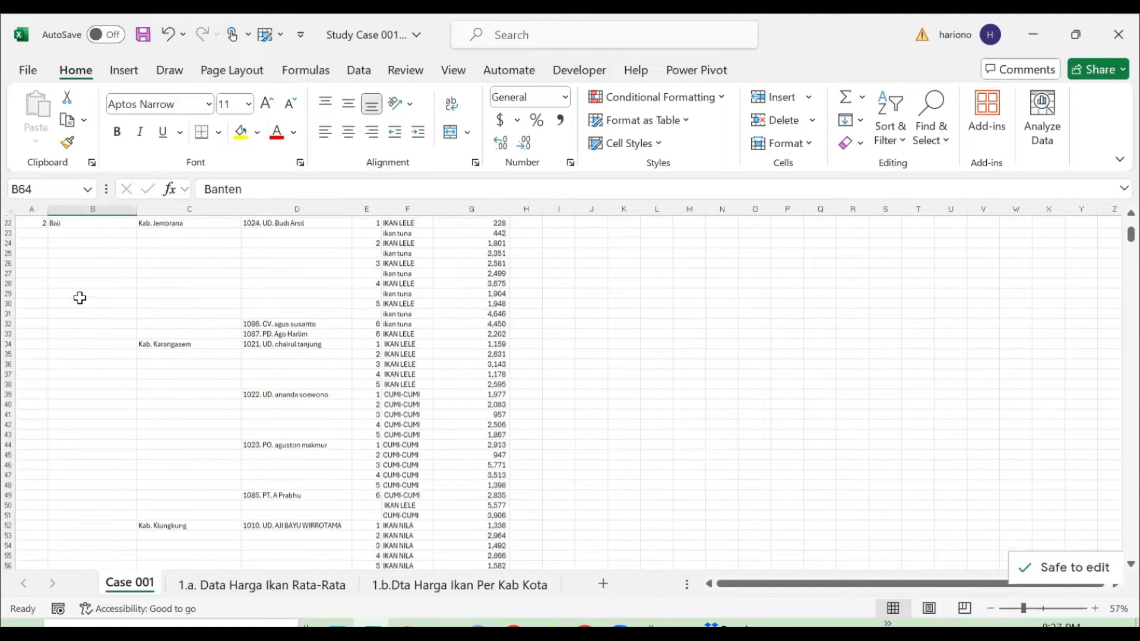
key(Left)
text(3)
key(Tab)
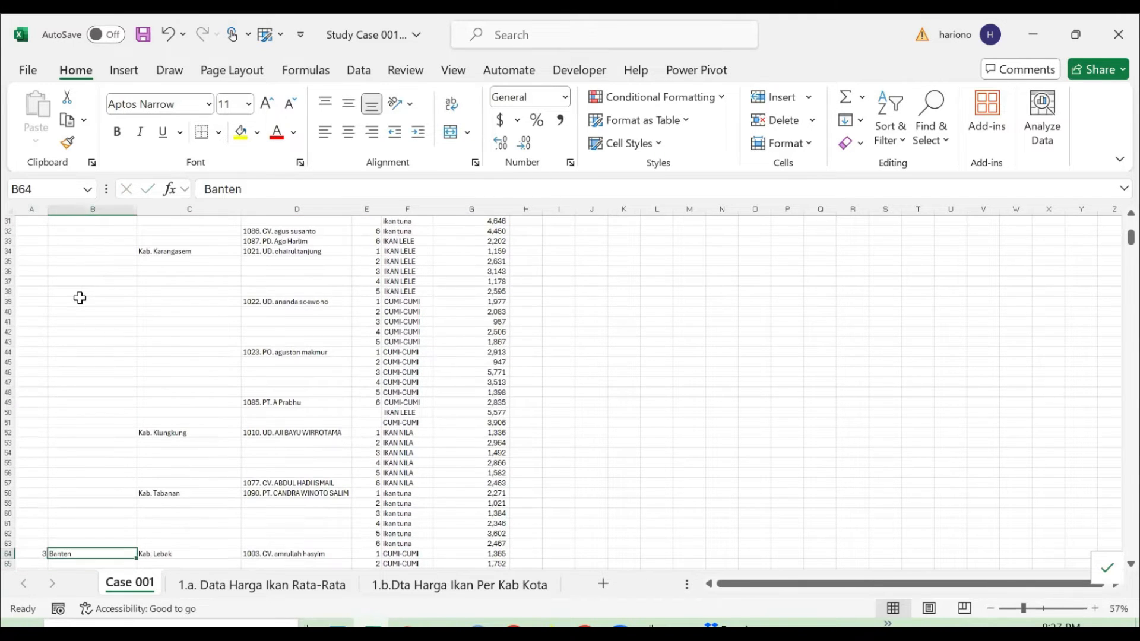
- Check the unnumbered province rows from Banten down to Jambi and the gaps between the first entries in column A
key(ctrl+Down)
key(Left)
key(Right)
key(ctrl+Down)
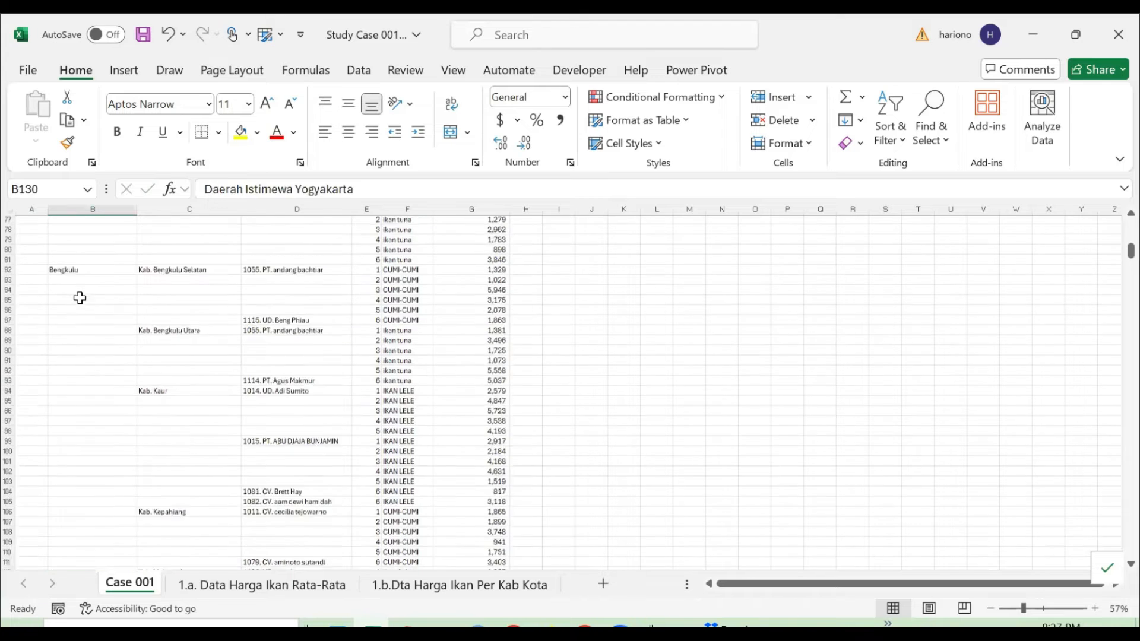
key(ctrl+Down)
key(ctrl+Down)
key(ctrl+Down)
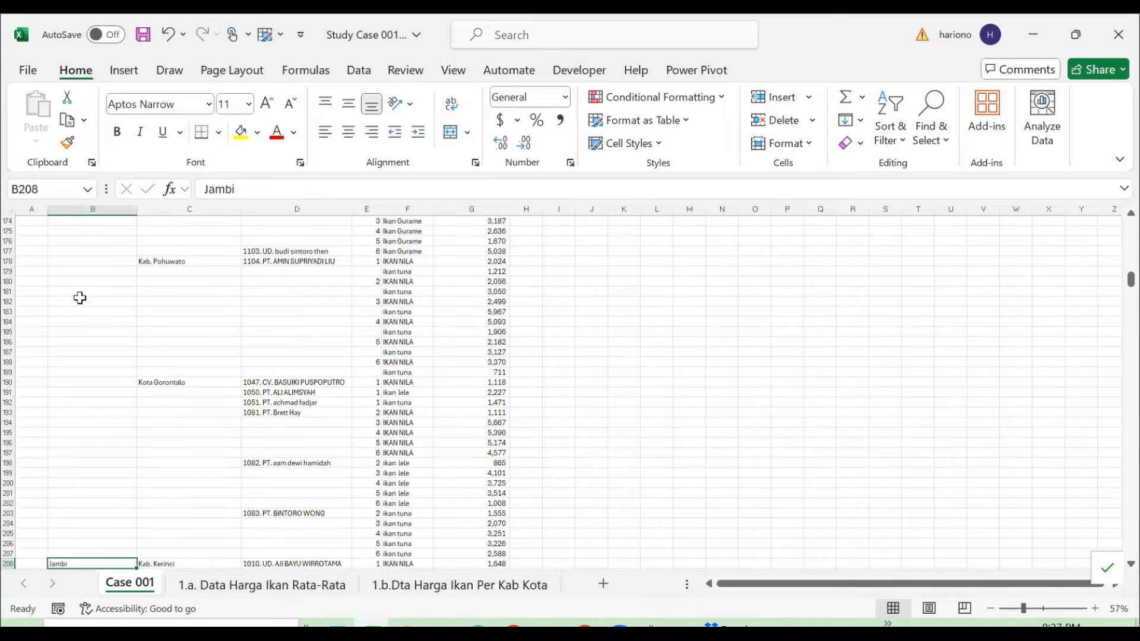
key(Left)
key(ctrl+Up)
key(Up)
key(ctrl+Up)
key(ctrl+Up)
key(ctrl+Up)
key(Down)
key(Down)
key(Down)
key(Down)
key(Down)
key(Down)
key(Down)
key(Down)
key(Down)
key(Down)
key(Down)
key(Down)
key(Down)
key(Down)
key(Down)
key(Down)
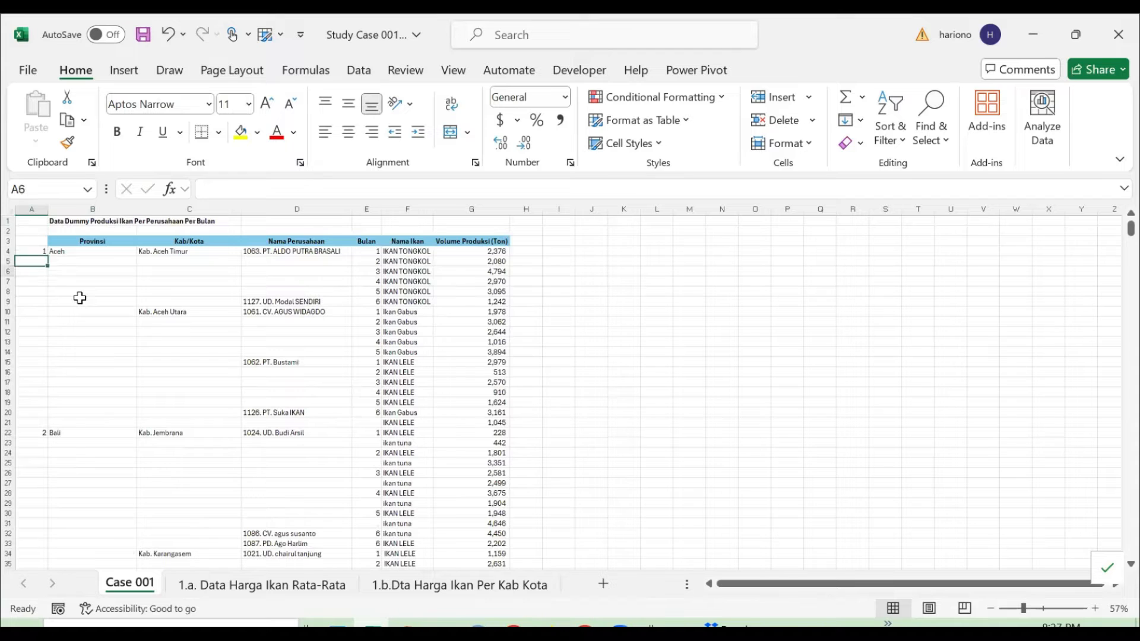
key(Down)
key(Down)
key(Down)
key(Down)
key(Down)
key(Down)
key(Up)
key(ctrl+Down)
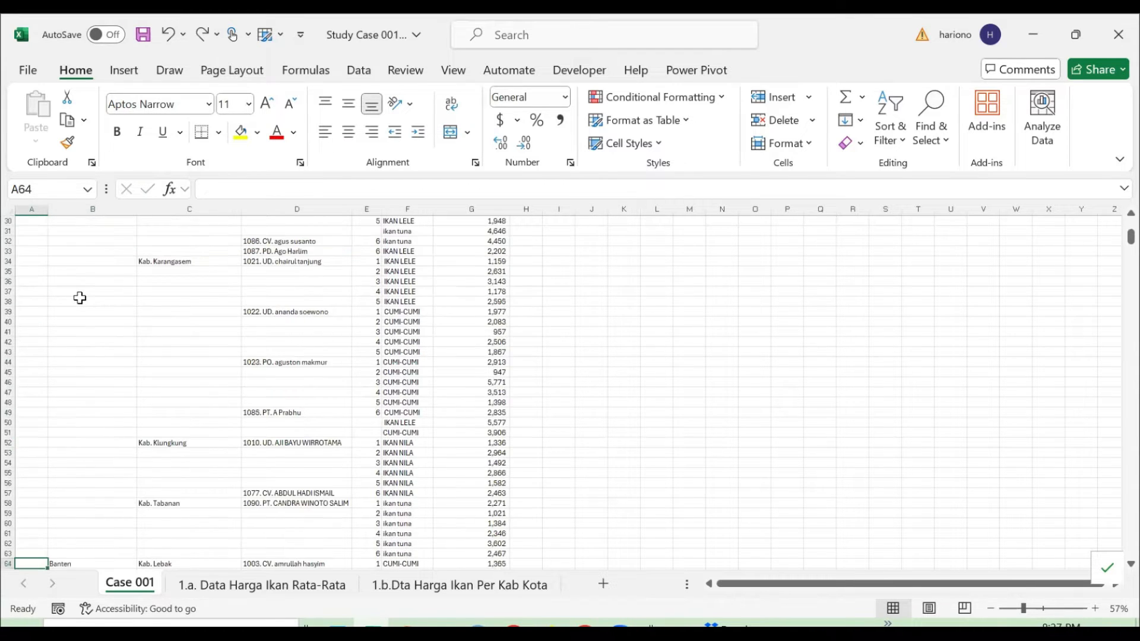
- Clear the manually entered numbers beside Bali and Aceh in column A
key(ctrl+Up)
key(ctrl+Up)
key(ctrl+Down)
key(Delete)
key(ctrl+Up)
key(Up)
key(Down)
key(Delete)
key(Right)
key(ctrl+Down)
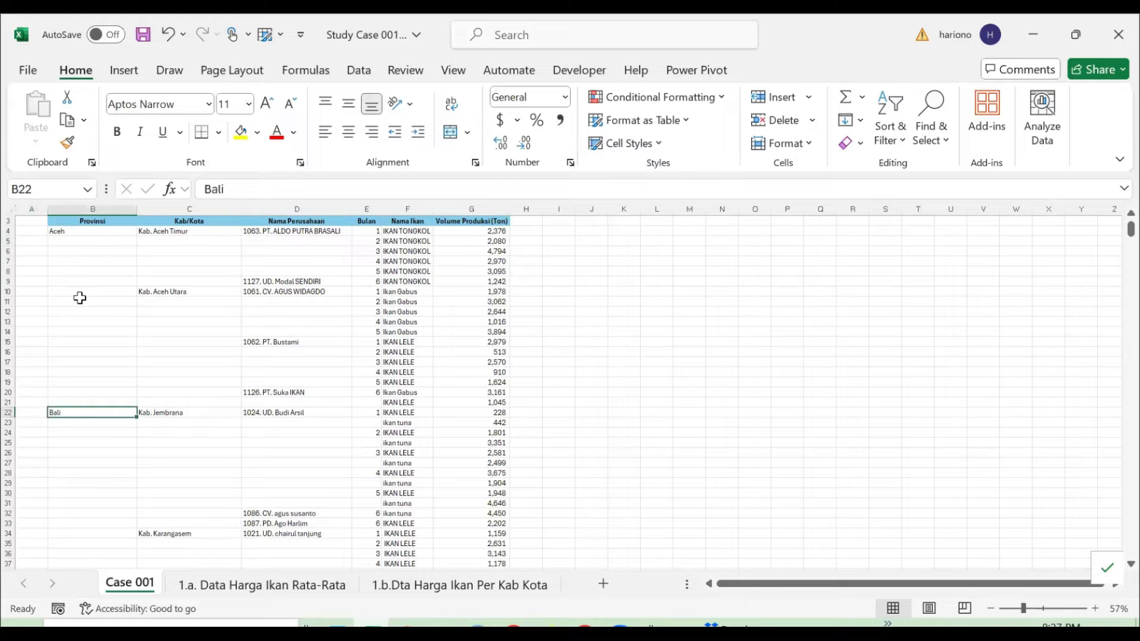
key(Left)
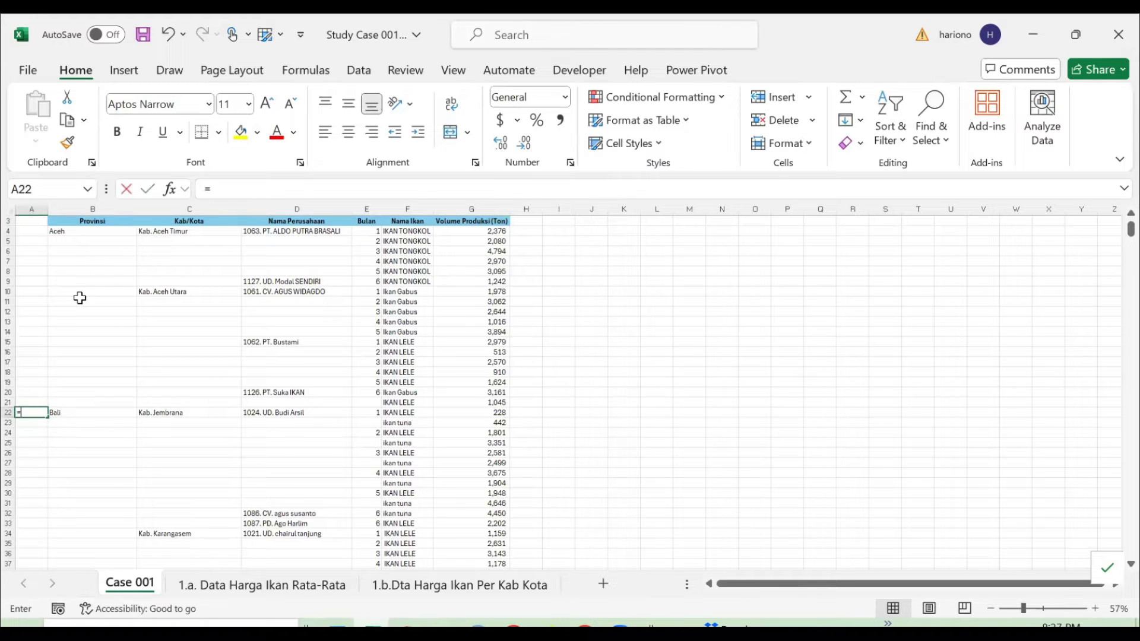
text(=if)
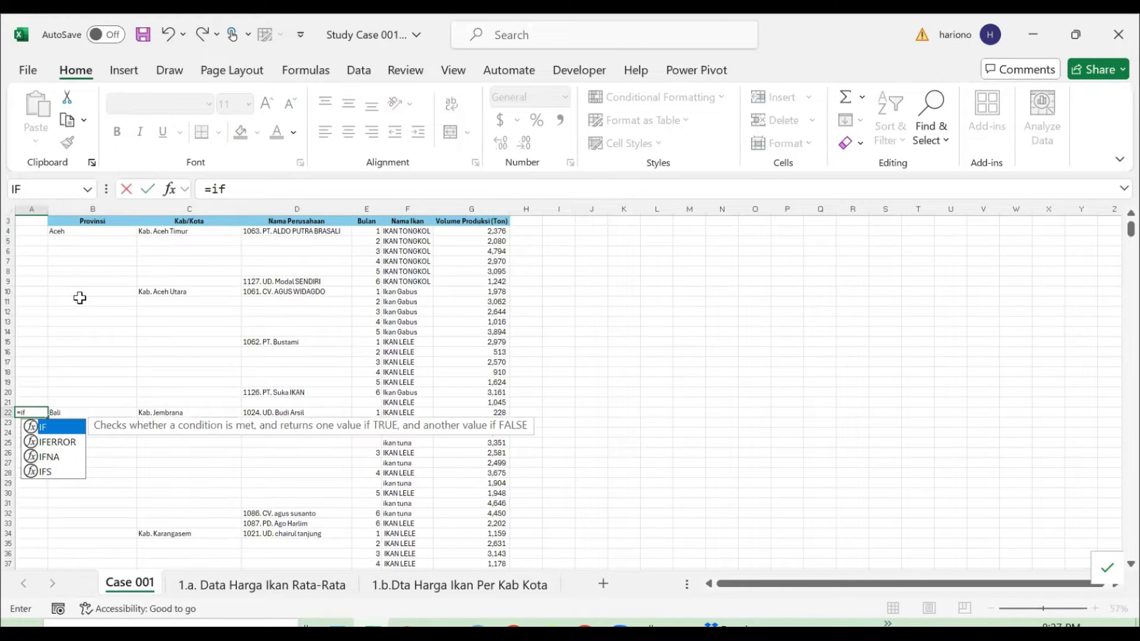
key(Tab)
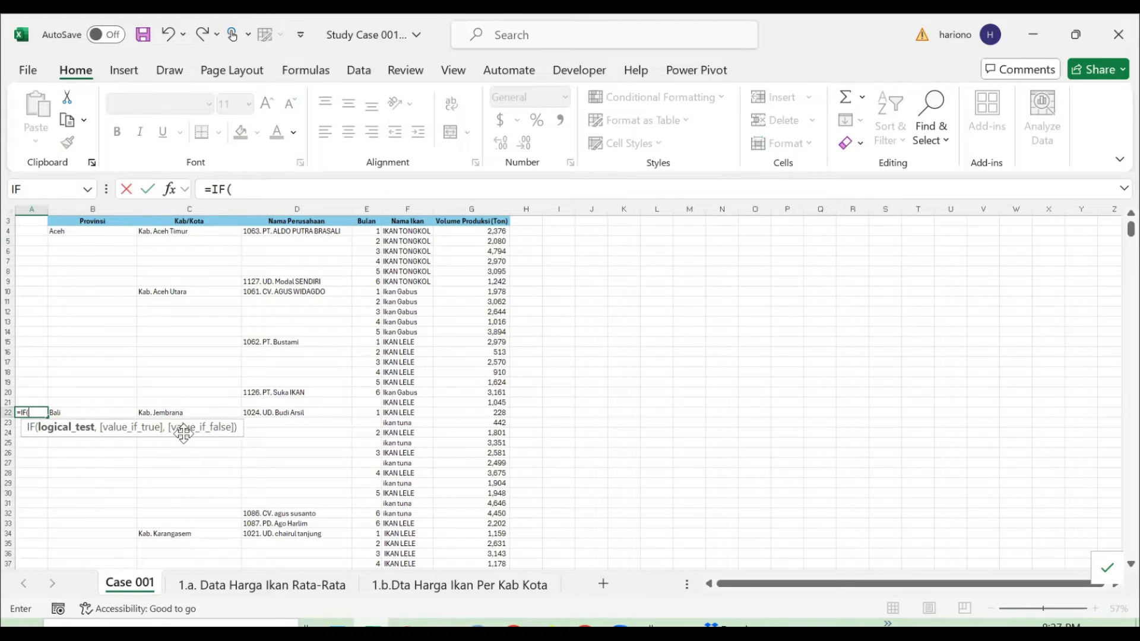
click(37, 413)
key(BackSpace)
key(BackSpace)
key(BackSpace)
key(BackSpace)
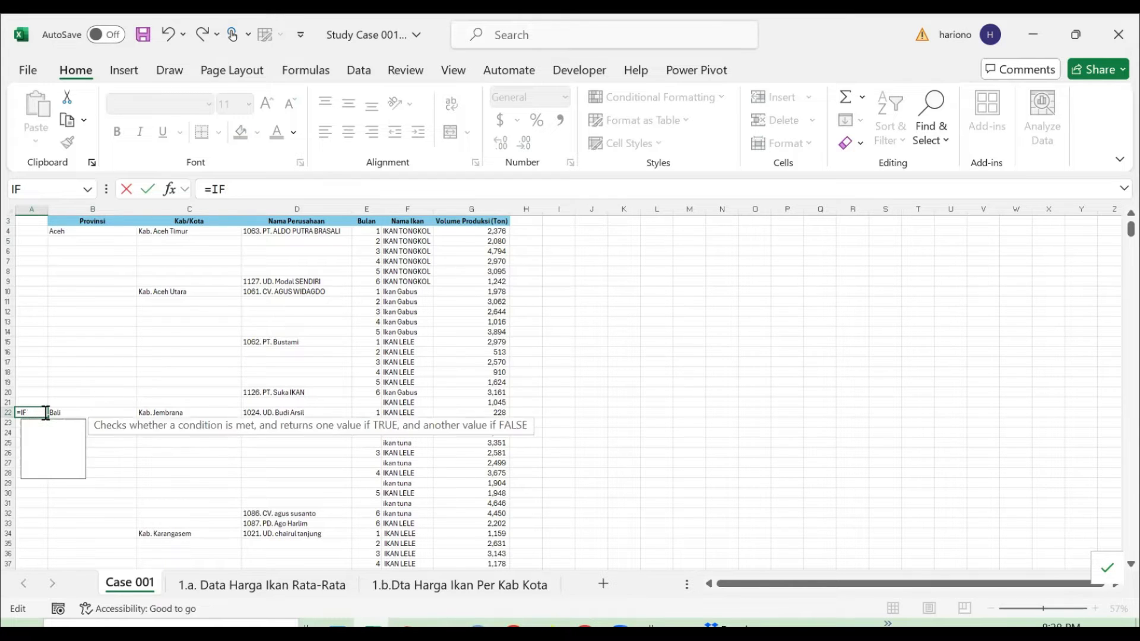
key(Return)
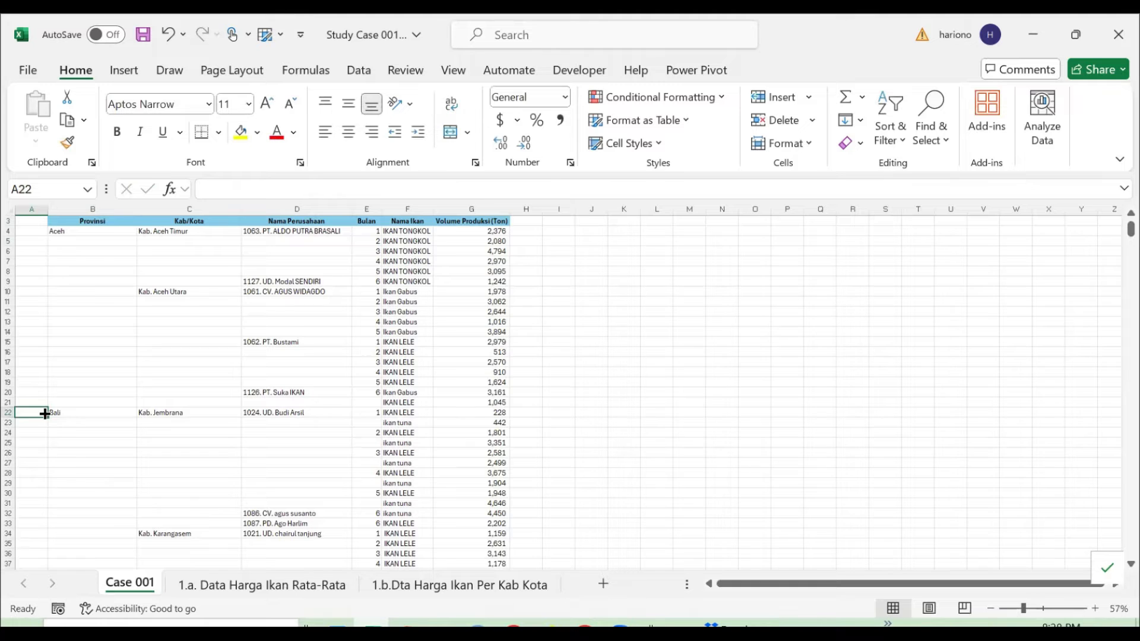
- Test whether the cell below Bali is blank with =B23="" in A23, and clear the test formula
text(=)
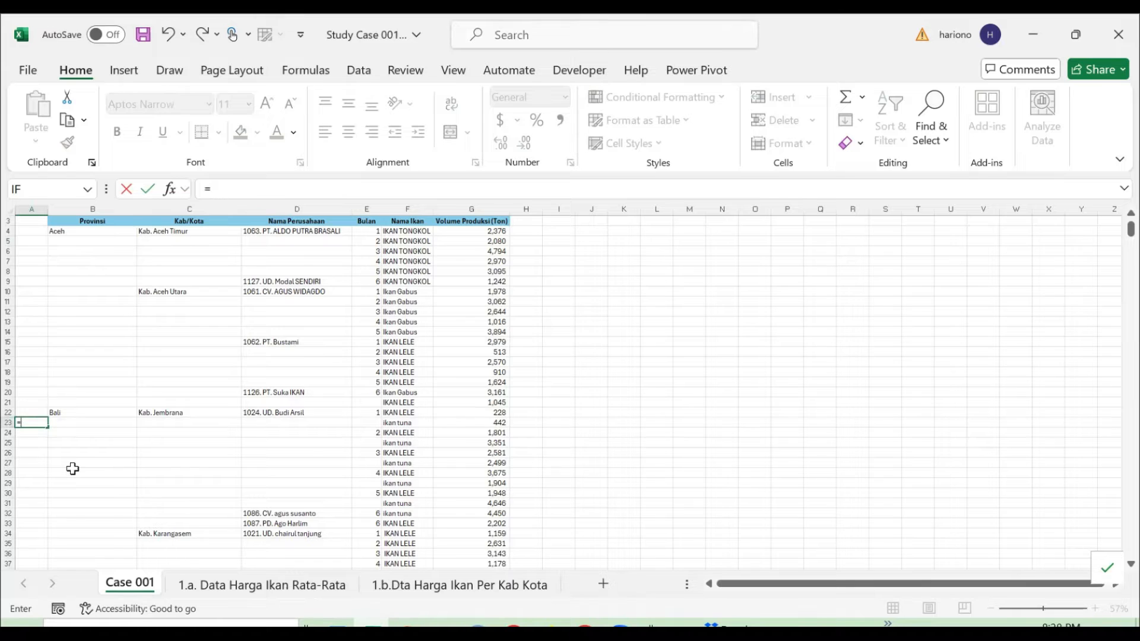
key(Right)
text(=)
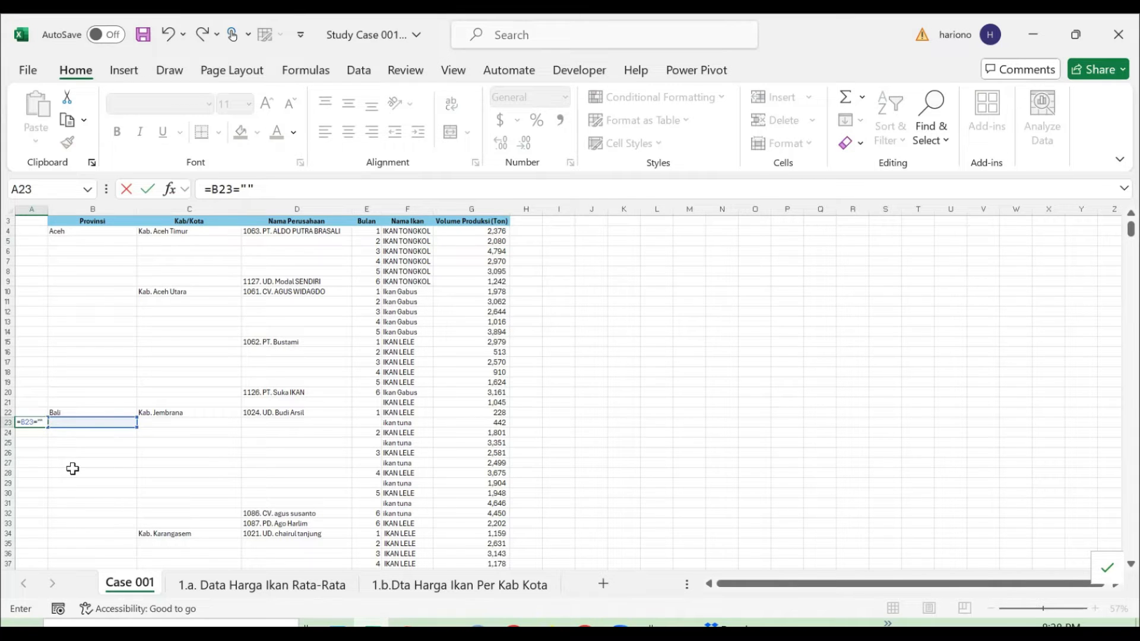
key(Return)
key(Up)
key(Right)
key(Left)
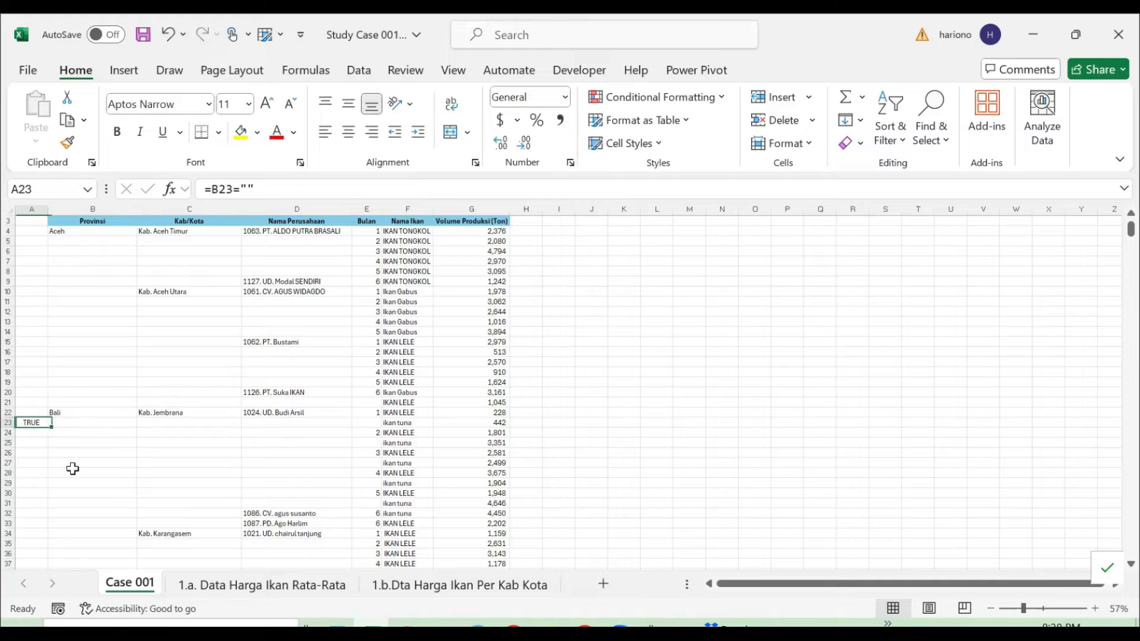
key(Delete)
key(Up)
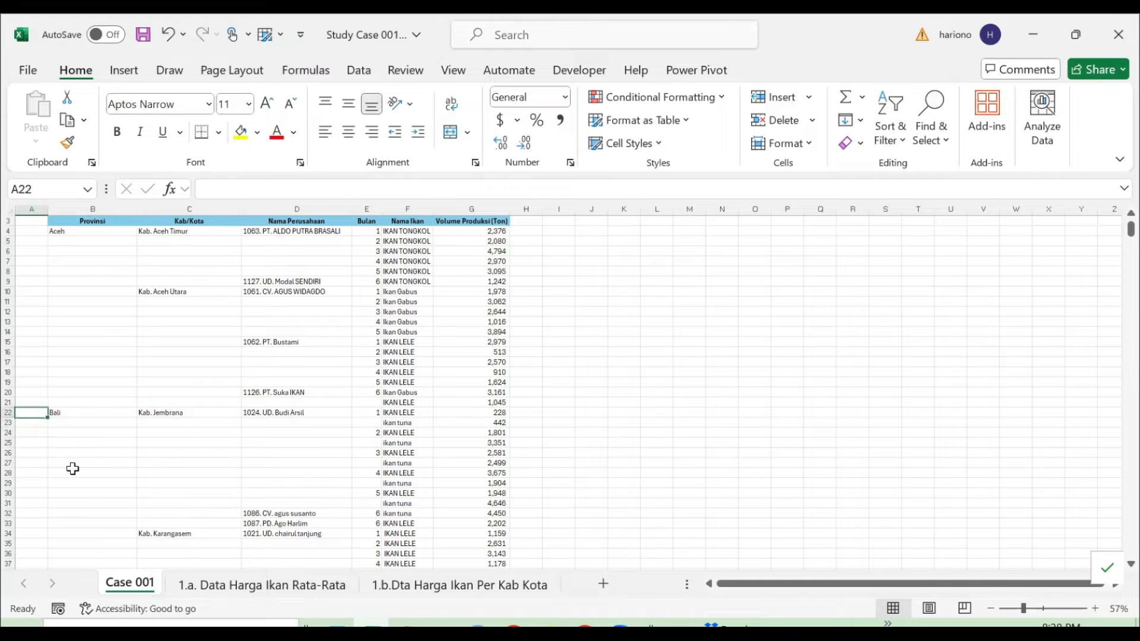
- Try the same blank-cell test on the Bali entry with a comparison formula in A22
text(=)
key(Right)
text(=)
key(ctrl+Return)
- Begin an IF formula in A22 that tests B22="" and returns "" when that is true
text(=IF()
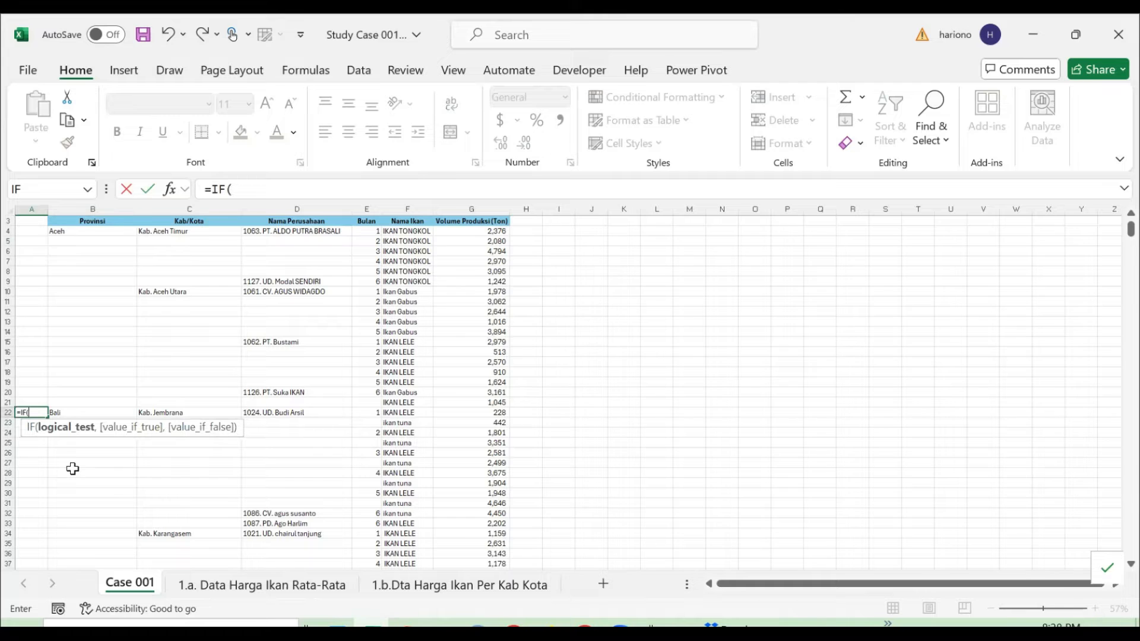
key(Right)
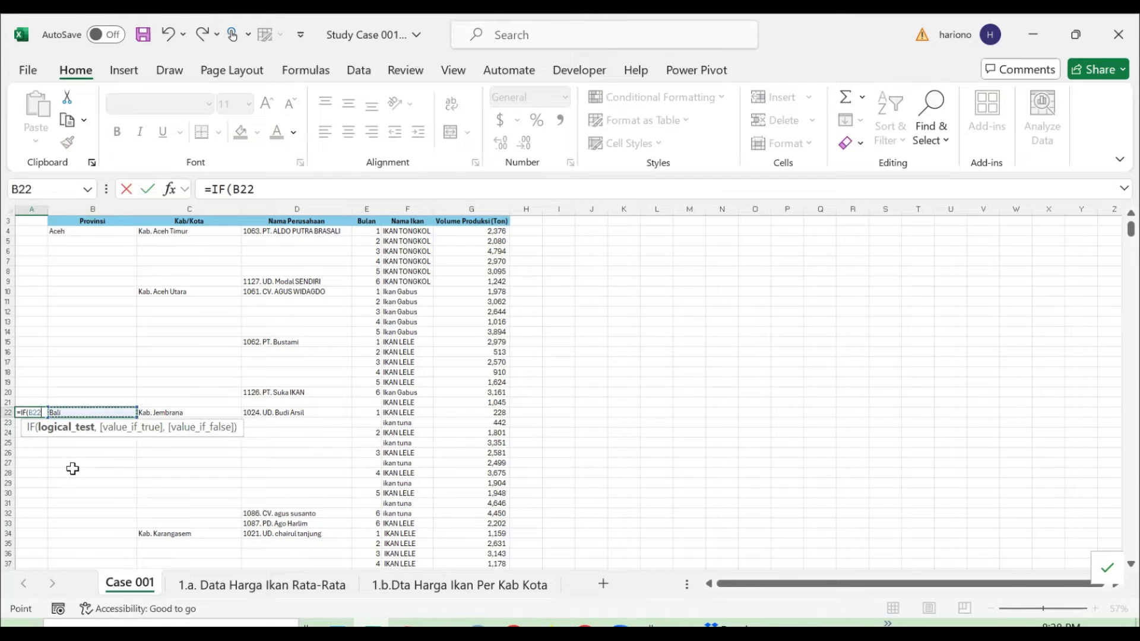
text(=)
text("")
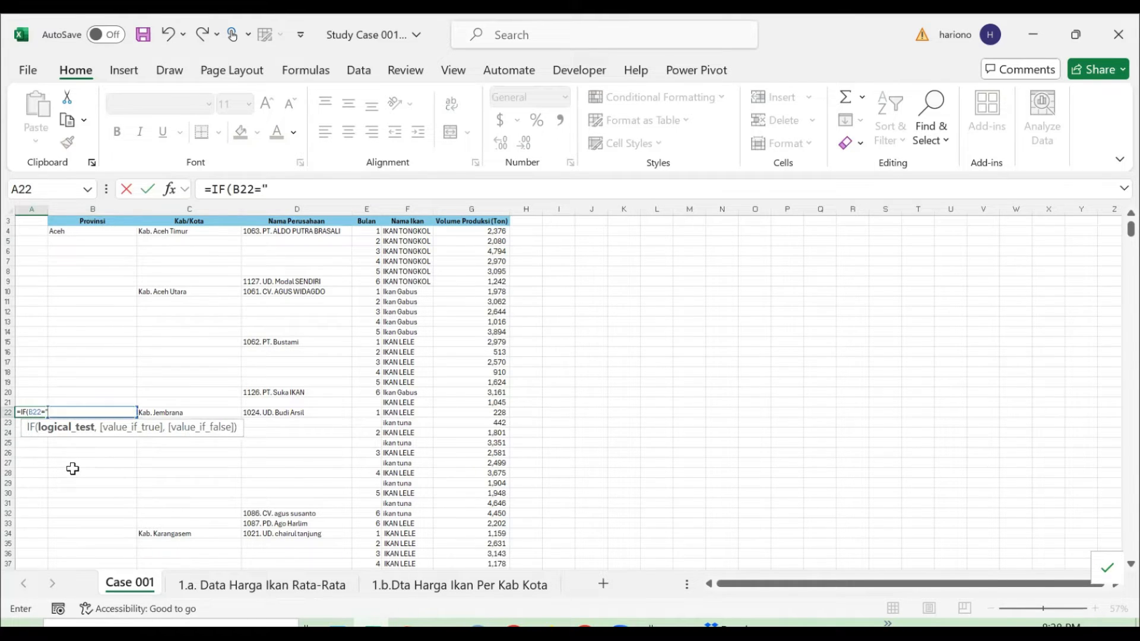
text(,"")
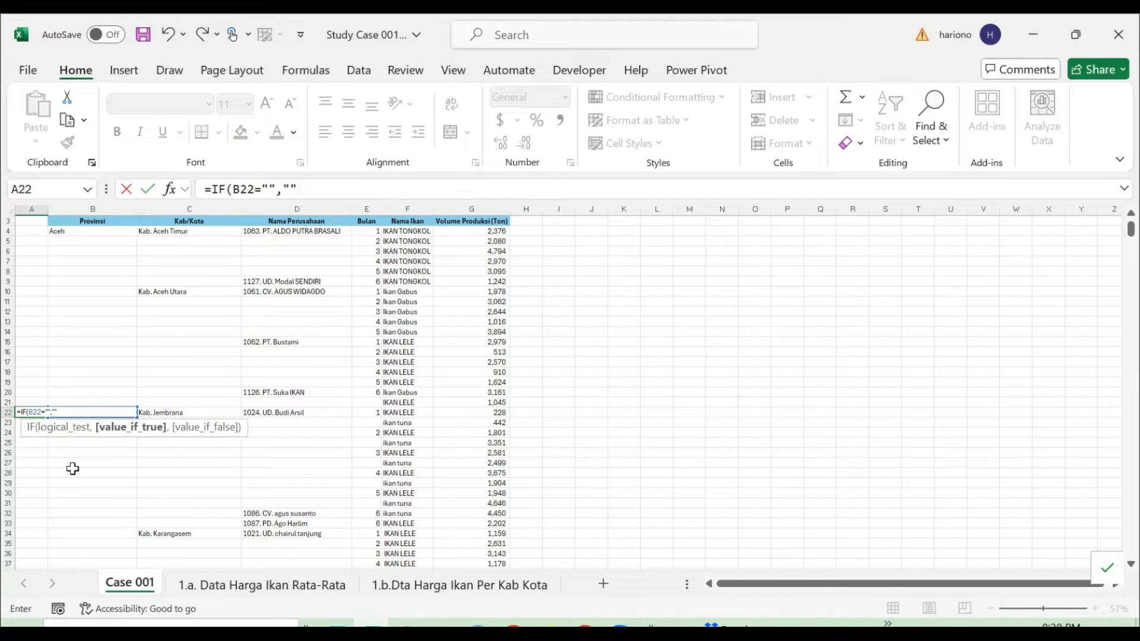
text(,)
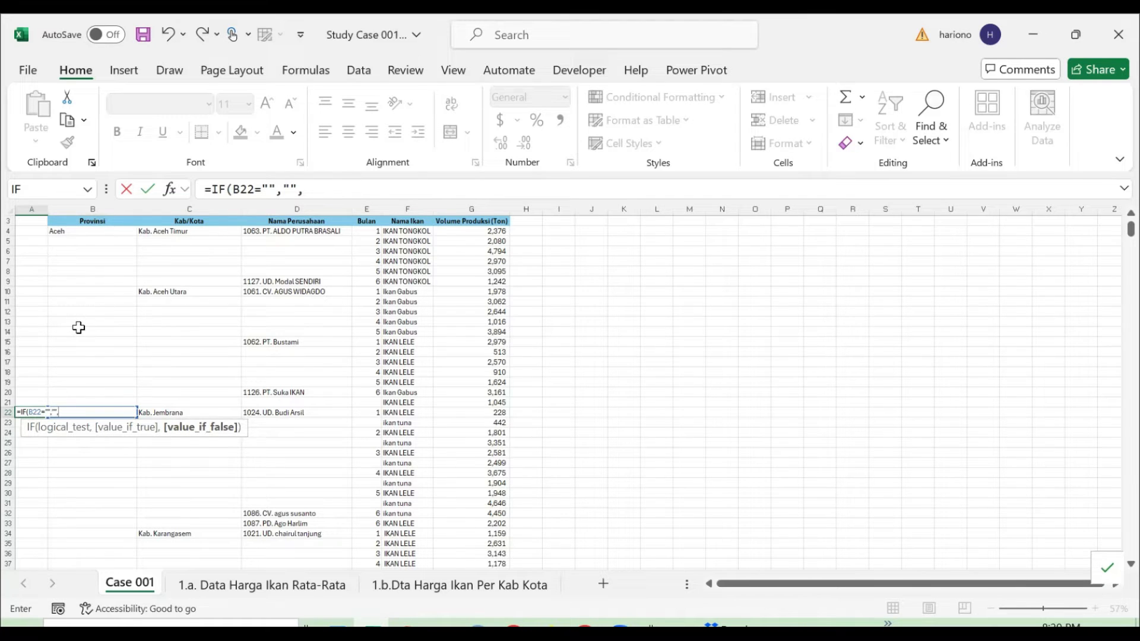
- Complete the A22 formula with COUNTA($B$4:B22) as its false value, making it =IF(B22="","",COUNTA($B$4:B22))
text(coun)
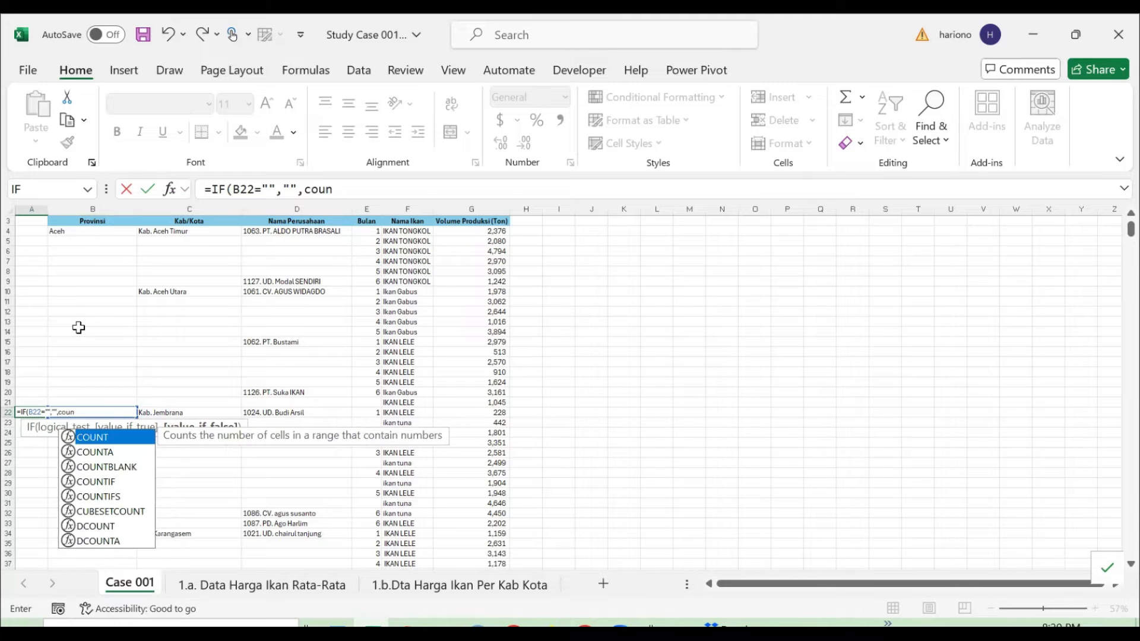
key(Down)
key(Tab)
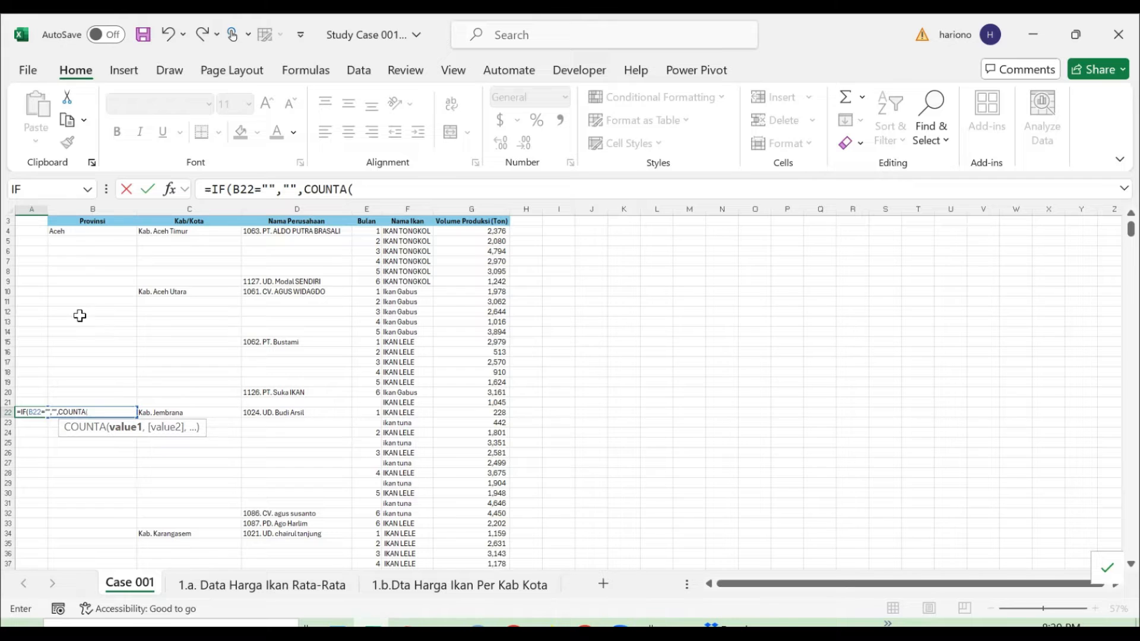
click(88, 280)
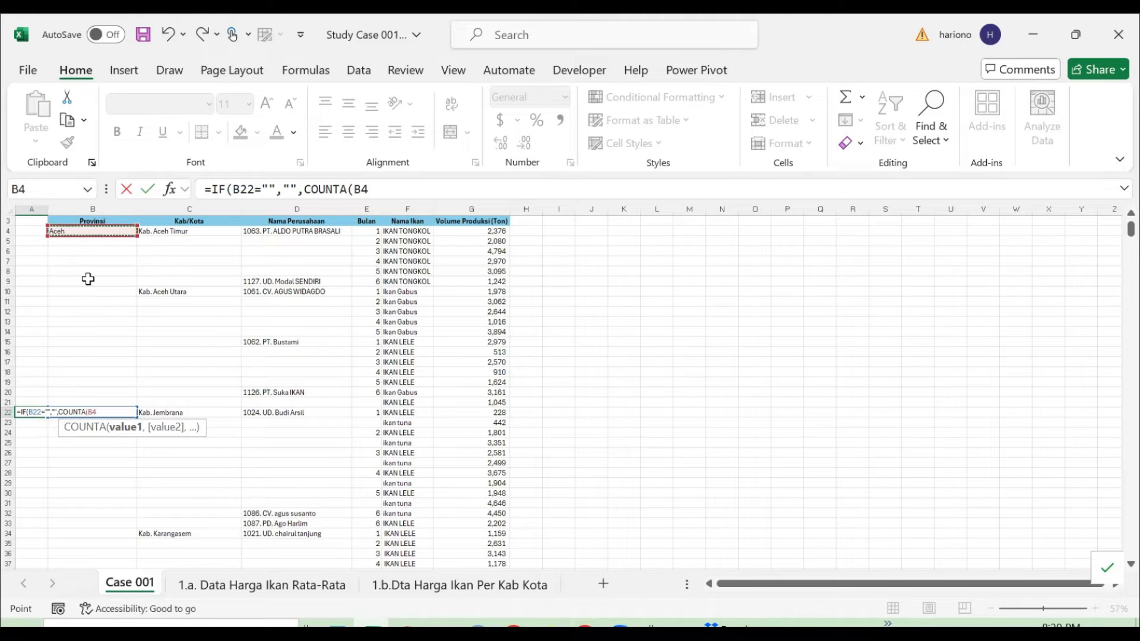
text(:B22)
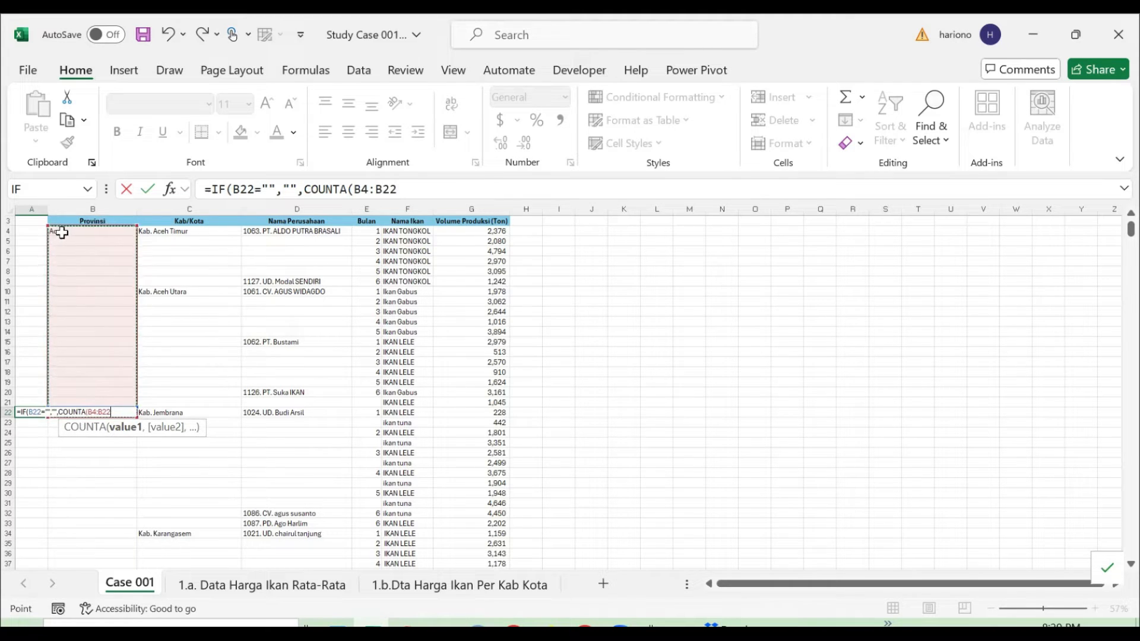
click(361, 189)
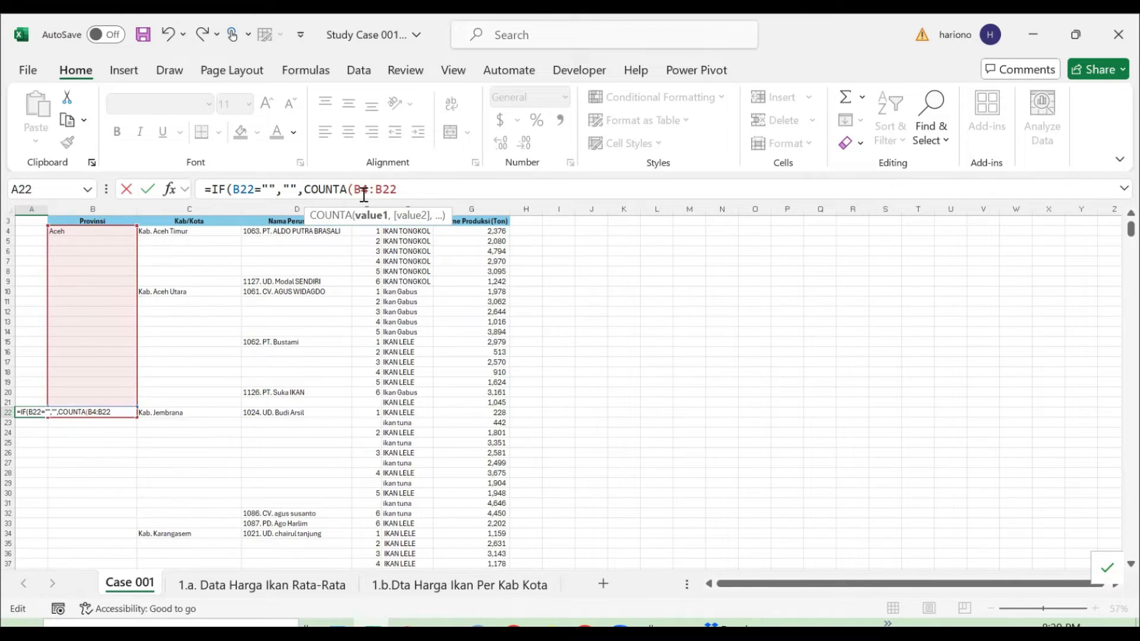
key(F4)
click(442, 189)
text())
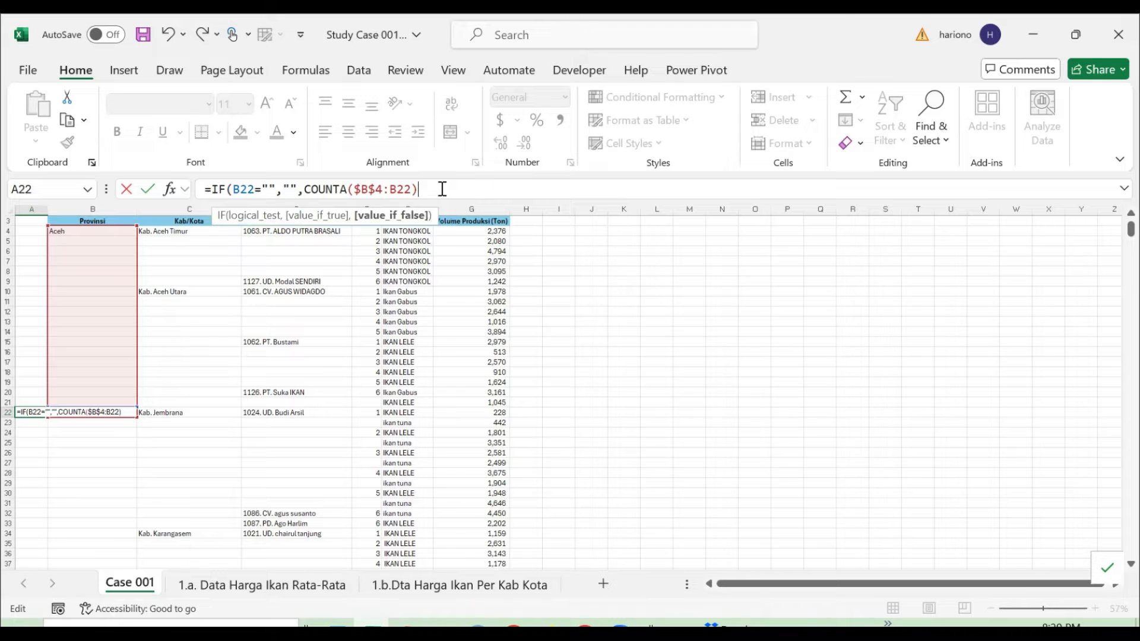
text())
key(ctrl+Return)
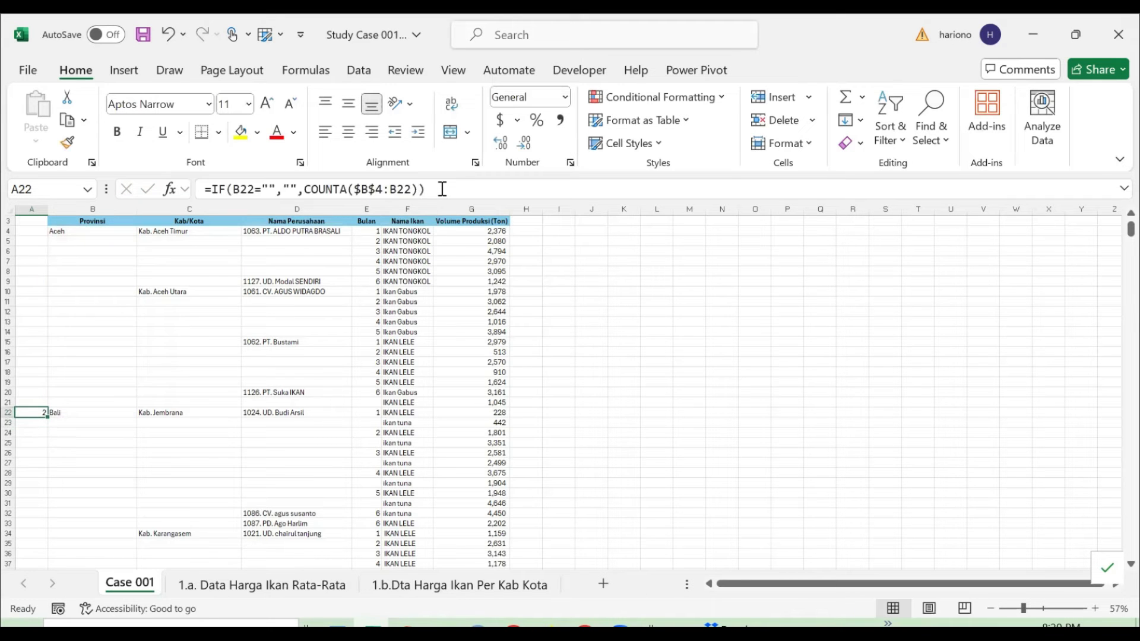
- Copy the A22 counting formula to the Aceh row in A4
key(ctrl+c)
key(ctrl+Home)
key(Down)
key(Down)
key(Down)
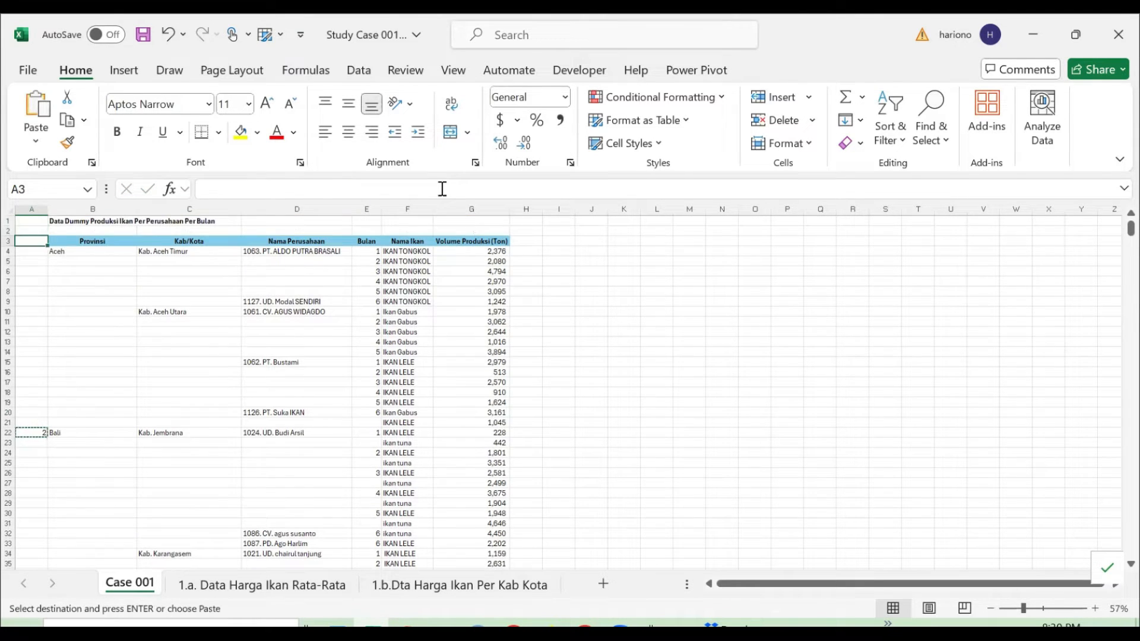
key(ctrl+v)
- Paste the copied counting formula down column A from A22 to the last data row, A1119
key(Down)
key(Down)
key(Down)
key(Down)
key(Down)
key(Down)
key(Down)
key(Down)
key(Down)
key(Down)
key(Down)
key(Down)
key(Down)
key(Down)
key(Down)
key(Down)
key(Down)
key(Down)
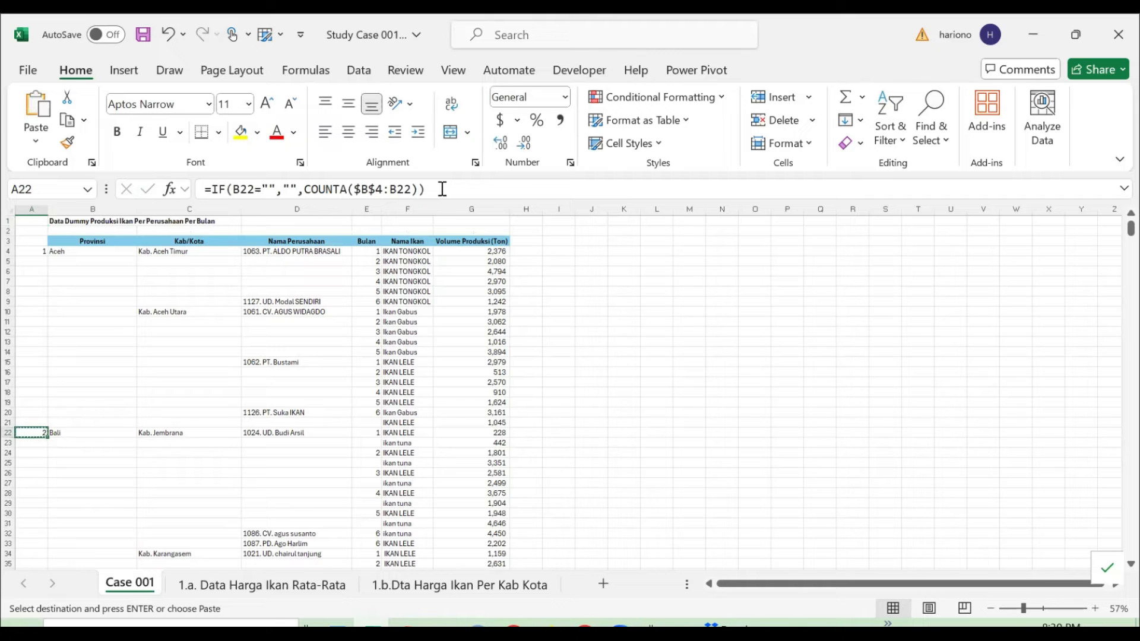
key(Right)
key(Right)
key(Right)
key(Right)
key(Right)
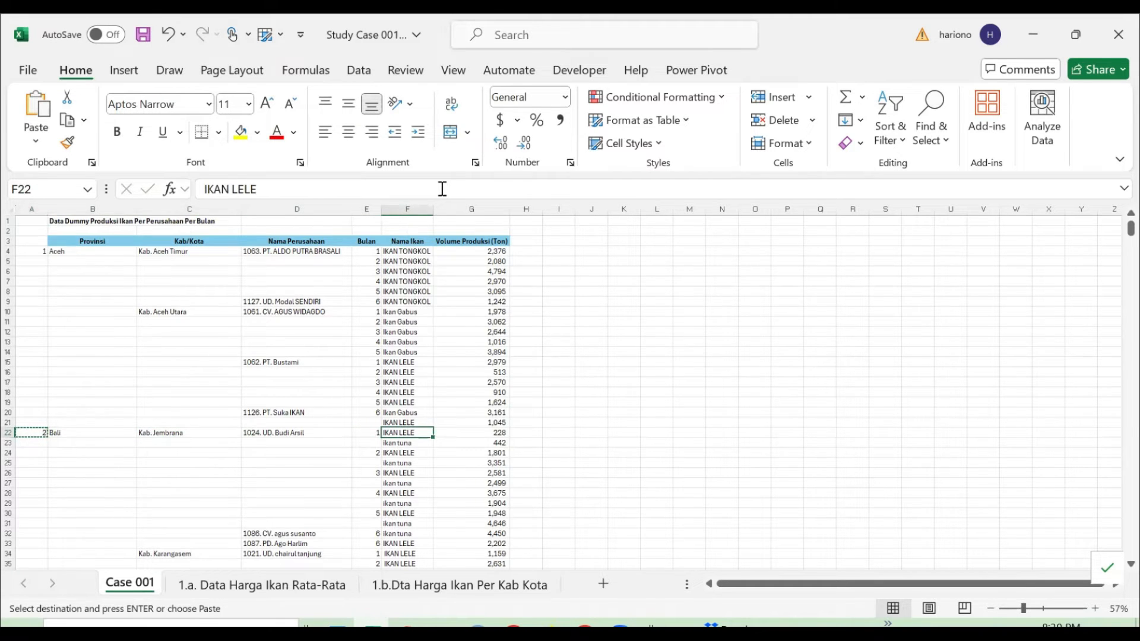
key(ctrl+Down)
key(Home)
key(ctrl+shift+Up)
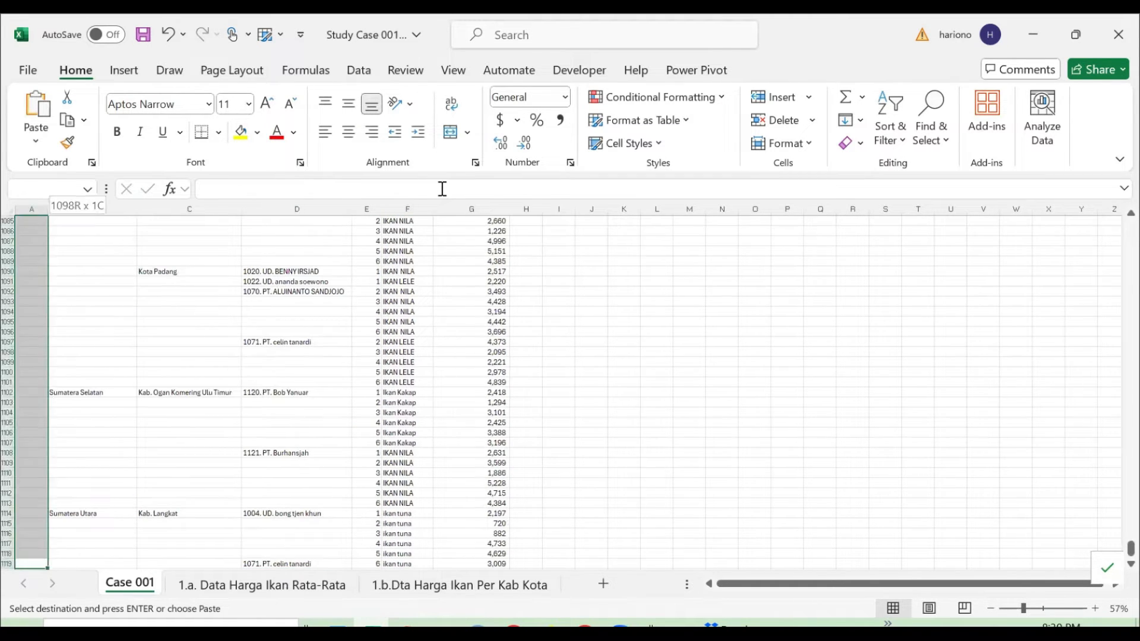
key(ctrl+v)
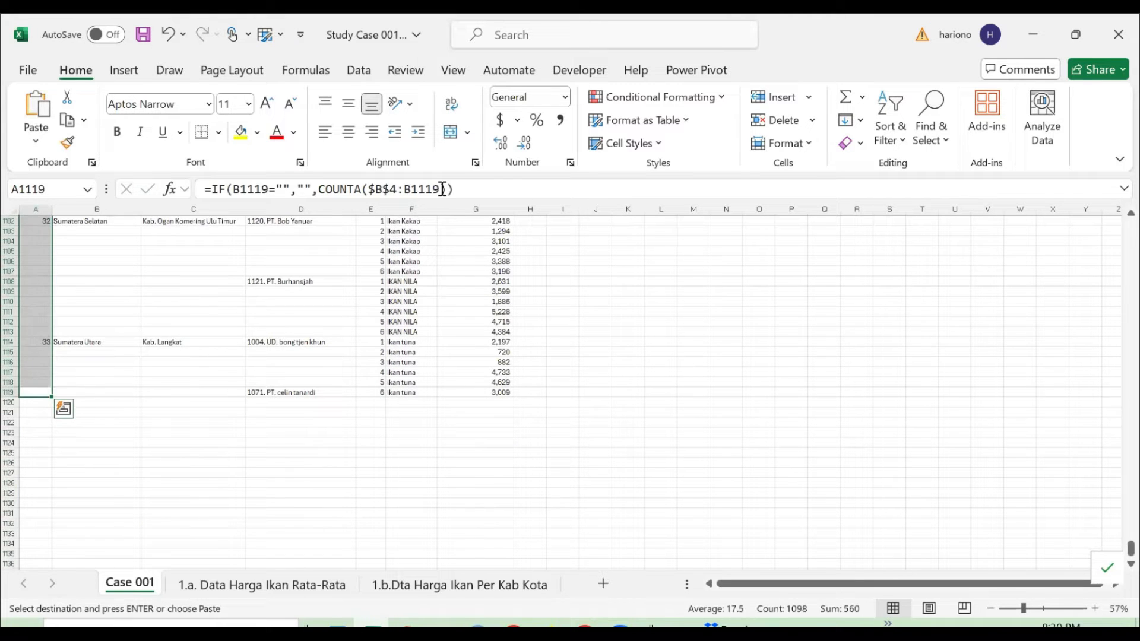
- Delete all the Sulawesi Barat rows, 910 to 927, to test the province numbering formula
key(Right)
key(ctrl+Up)
key(ctrl+Up)
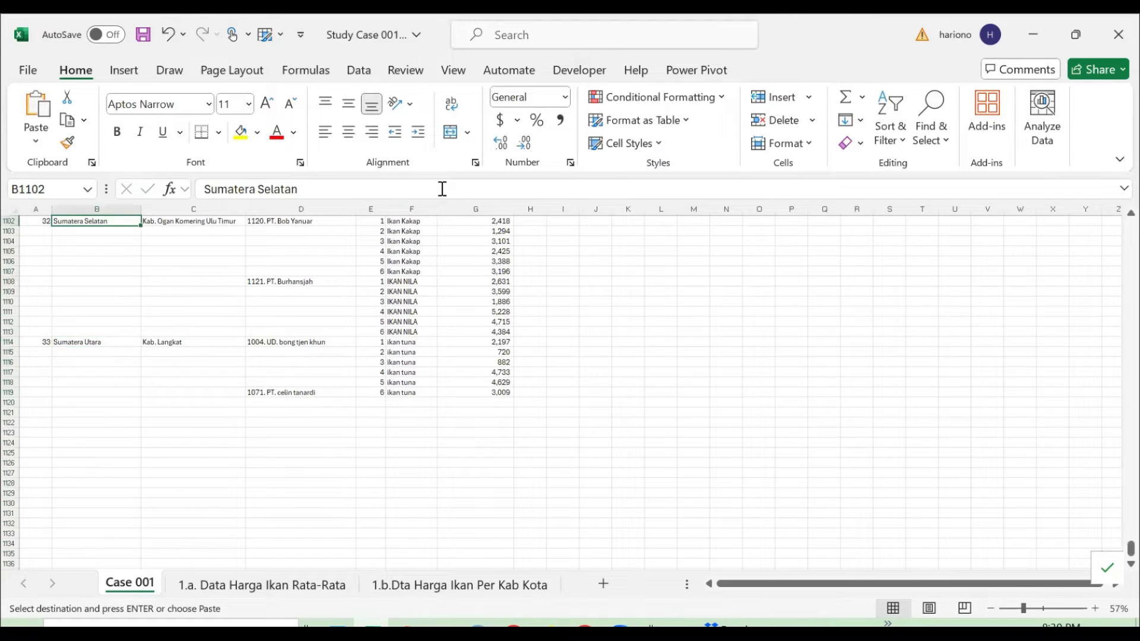
key(ctrl+Up)
key(ctrl+Up)
key(ctrl+Up)
key(ctrl+Up)
key(ctrl+Up)
key(ctrl+Up)
key(ctrl+Up)
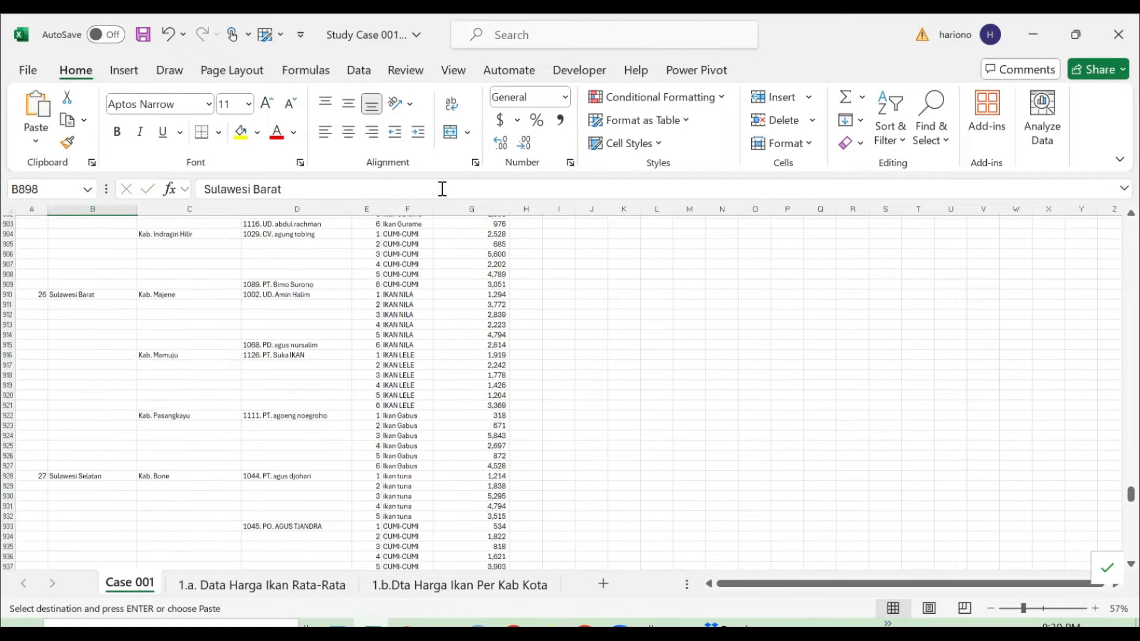
key(ctrl+Up)
key(Down)
key(Down)
key(Down)
key(Down)
key(Down)
key(Down)
key(Down)
key(Down)
key(Down)
key(Down)
key(Down)
key(Down)
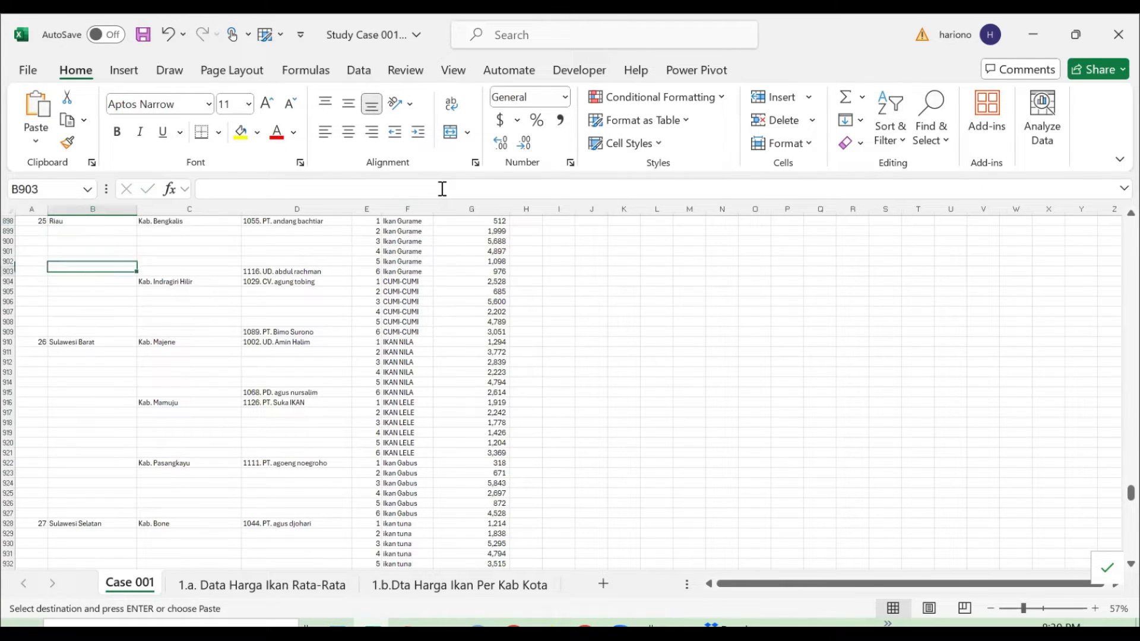
key(shift+Down)
key(shift+Down)
key(shift+Down)
key(shift+Down)
key(shift+Down)
key(shift+Down)
key(shift+Down)
key(shift+Down)
key(shift+Down)
key(shift+Down)
key(shift+Down)
key(shift+Down)
key(shift+Down)
key(shift+Down)
key(shift+Down)
key(shift+Down)
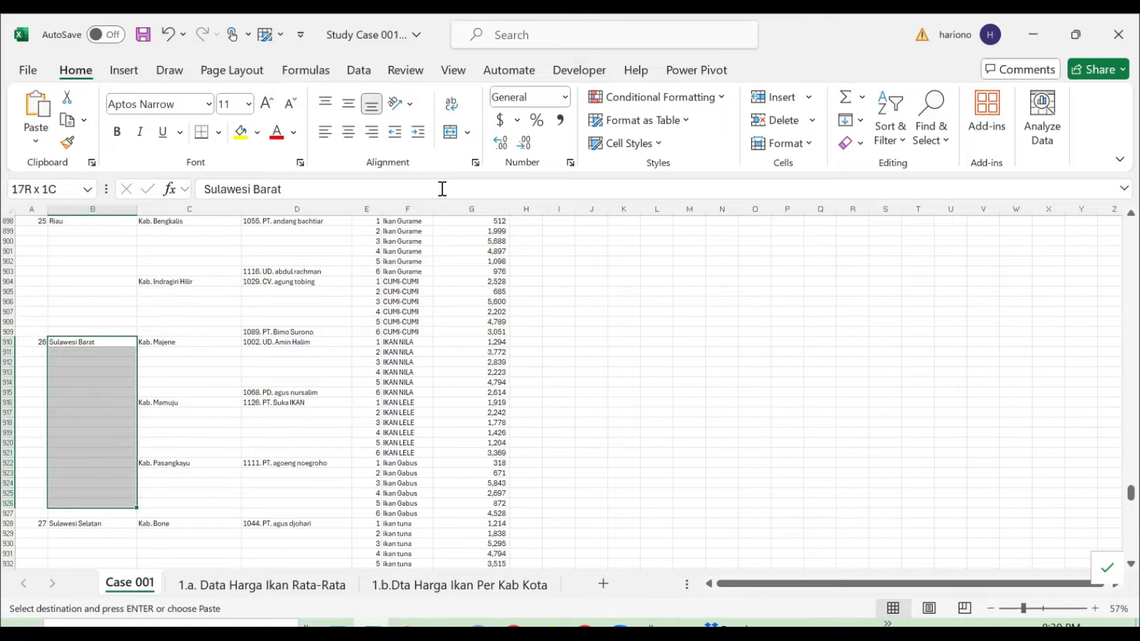
key(shift+Down)
key(shift+space)
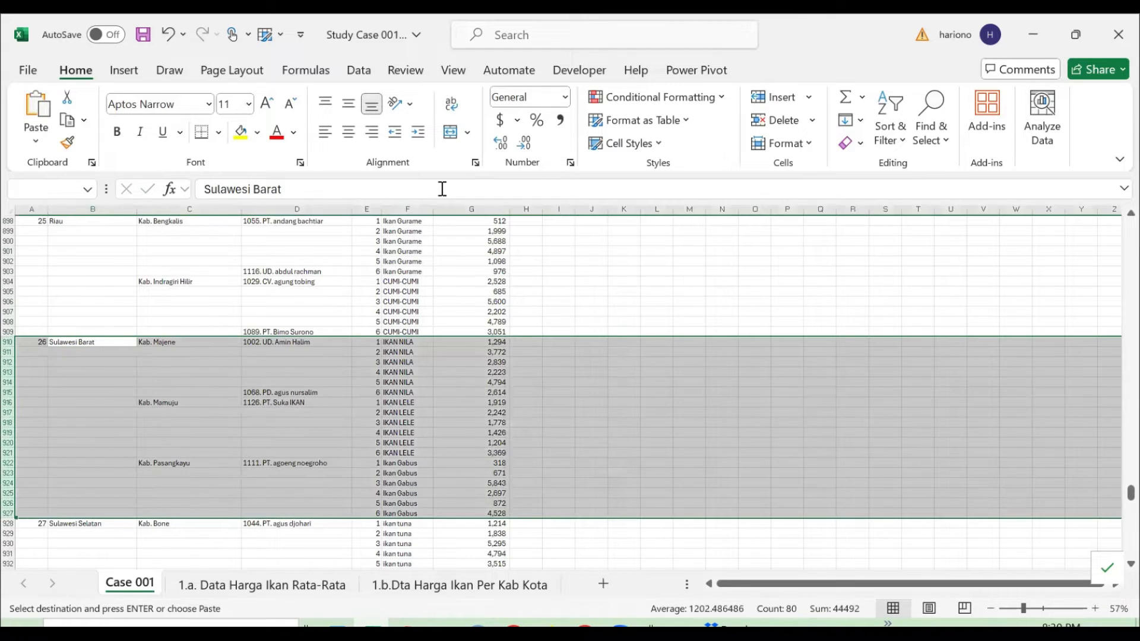
key(ctrl+minus)
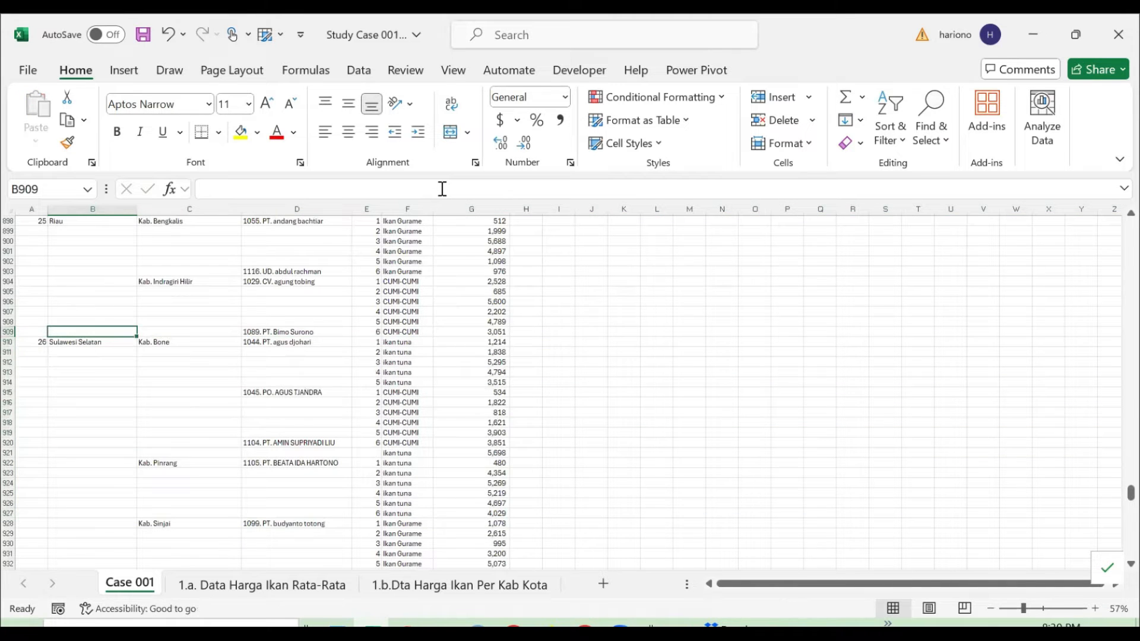
- Examine the province numbers in column A after the row deletion, going back up to the Bali rows
key(Left)
key(ctrl+Down)
key(ctrl+Up)
key(Right)
key(Up)
key(Up)
key(Up)
key(Up)
key(Up)
key(Up)
key(Up)
key(Up)
key(Up)
key(Up)
key(Up)
key(Up)
key(Up)
key(Up)
key(Up)
key(Up)
key(Up)
key(Up)
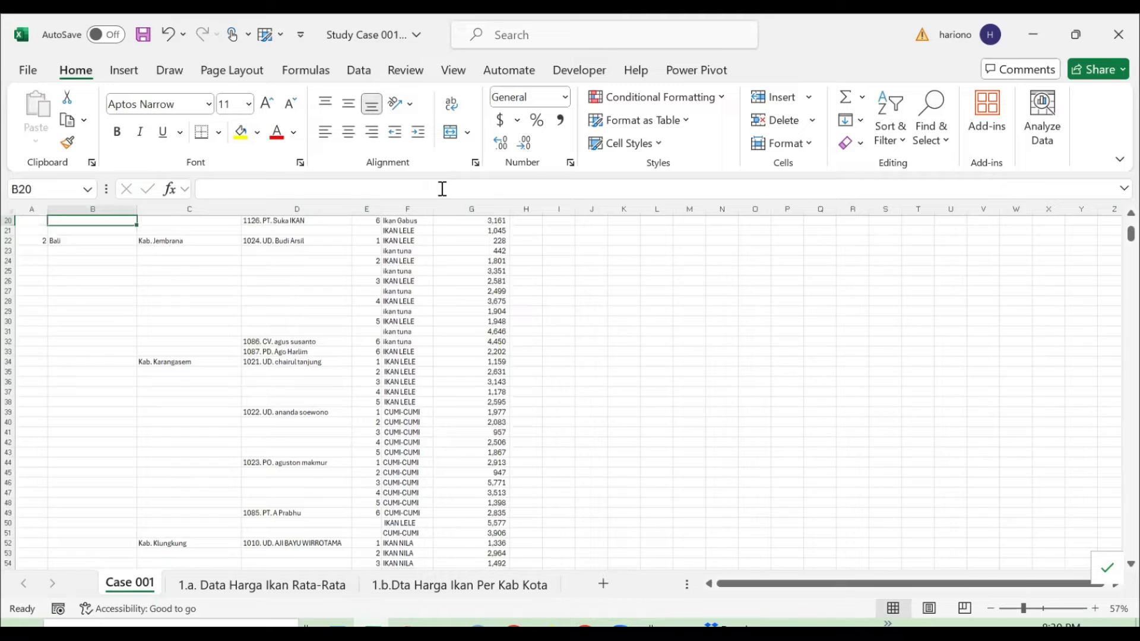
- Undo the Sulawesi Barat row deletion and both pastes of the counting formula in column A
key(ctrl+z)
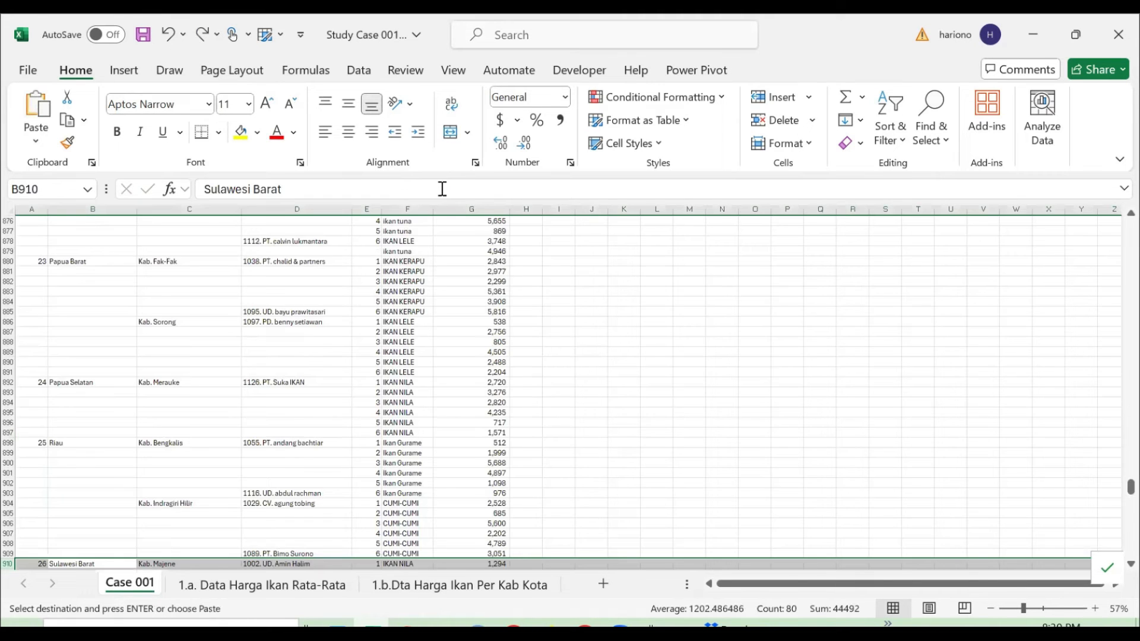
key(ctrl+z)
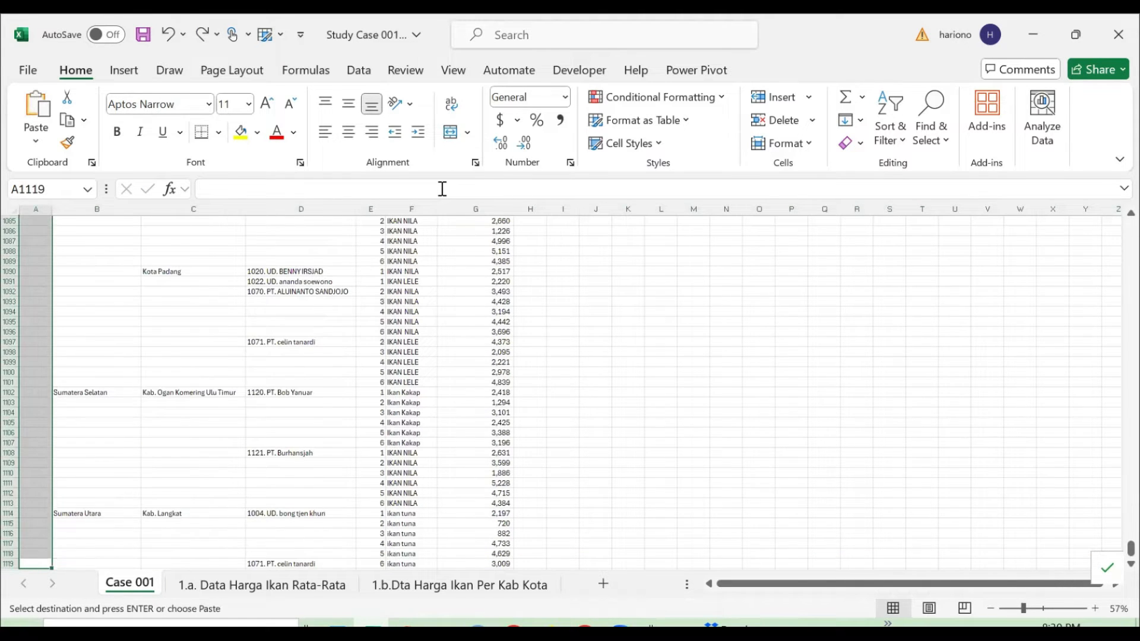
key(ctrl+Up)
key(ctrl+z)
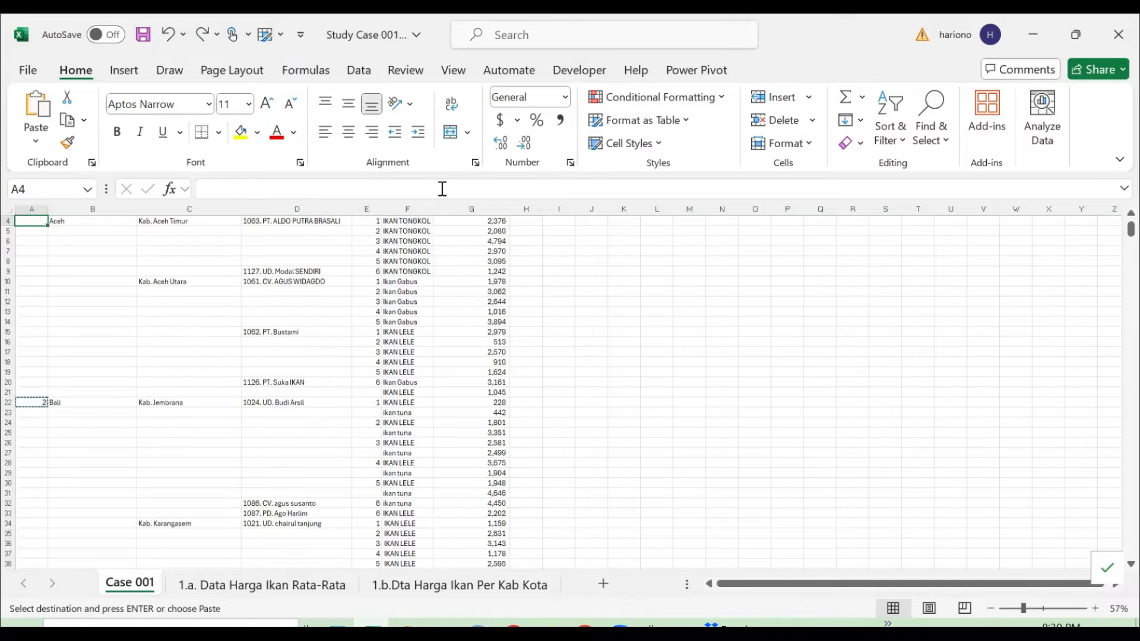
- Delete the whole helper column A so Provinsi becomes the first column, and save the workbook
key(Up)
key(Up)
key(Up)
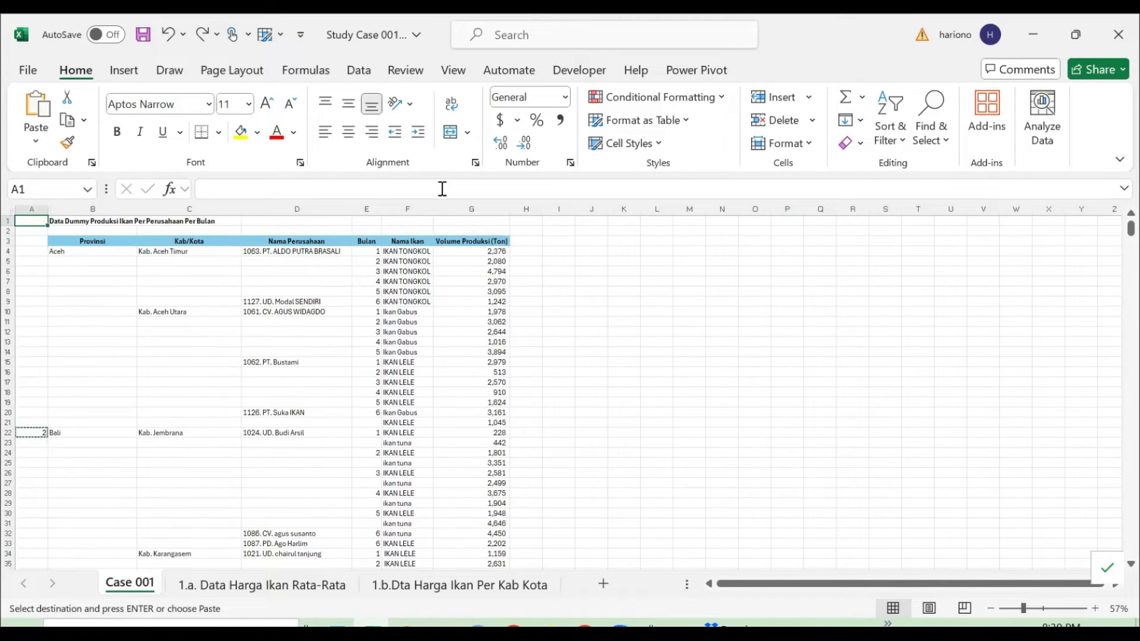
key(ctrl+space)
key(alt)
key(h)
key(d)
key(c)
key(Right)
key(Left)
key(Down)
key(Down)
key(Down)
key(ctrl+s)
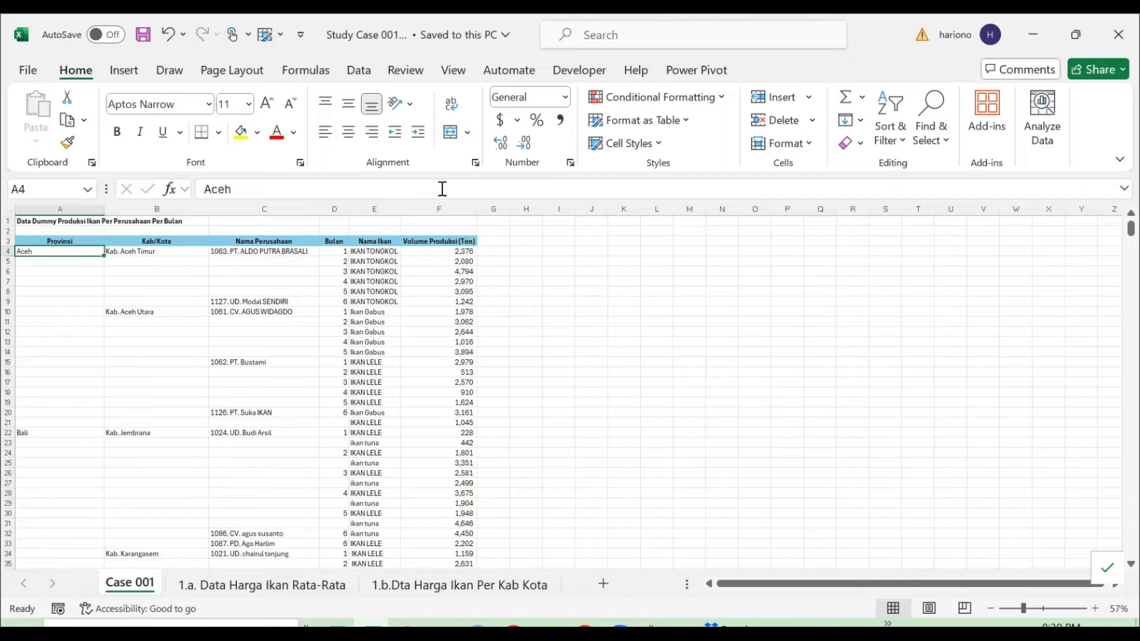
- Examine the blank Provinsi cells beneath Aceh (A5:A21) and beneath Bali (A23:A63)
key(Right)
key(Left)
key(ctrl+Down)
key(ctrl+Up)
key(Right)
key(ctrl+Down)
key(Left)
key(ctrl+Down)
key(Up)
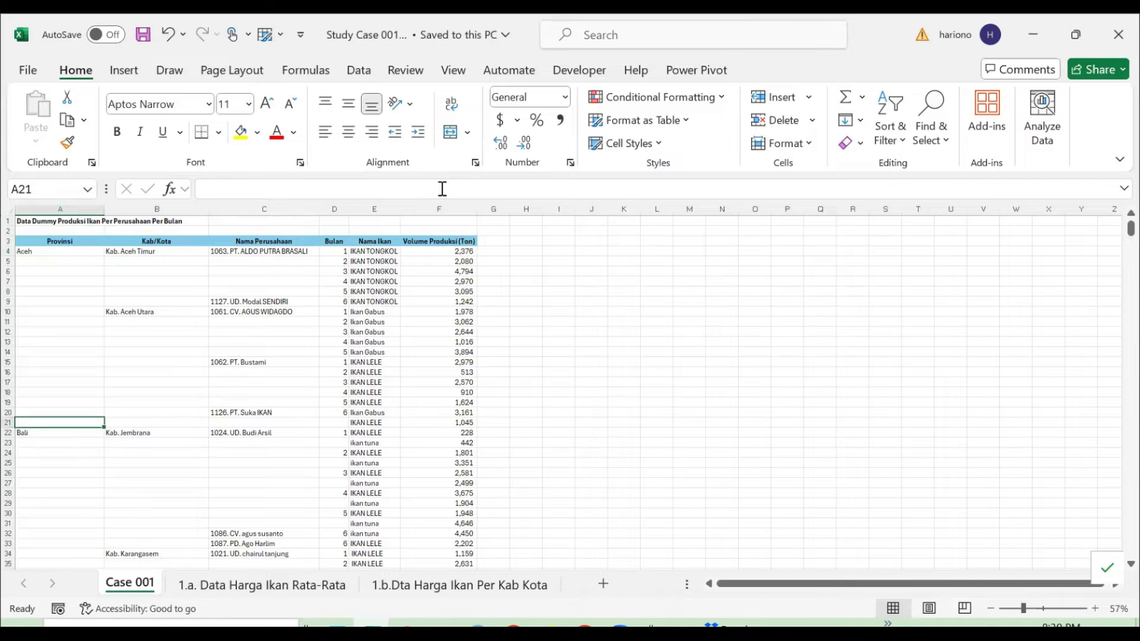
key(ctrl+Up)
key(shift+Down)
key(Down)
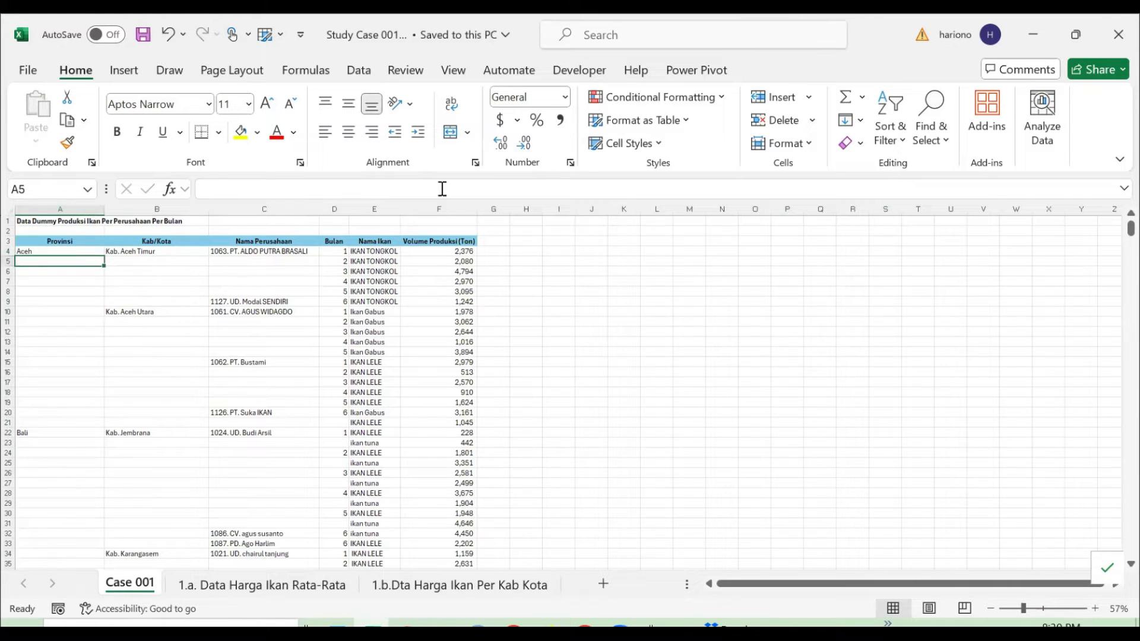
key(ctrl+shift+Down)
key(shift+Up)
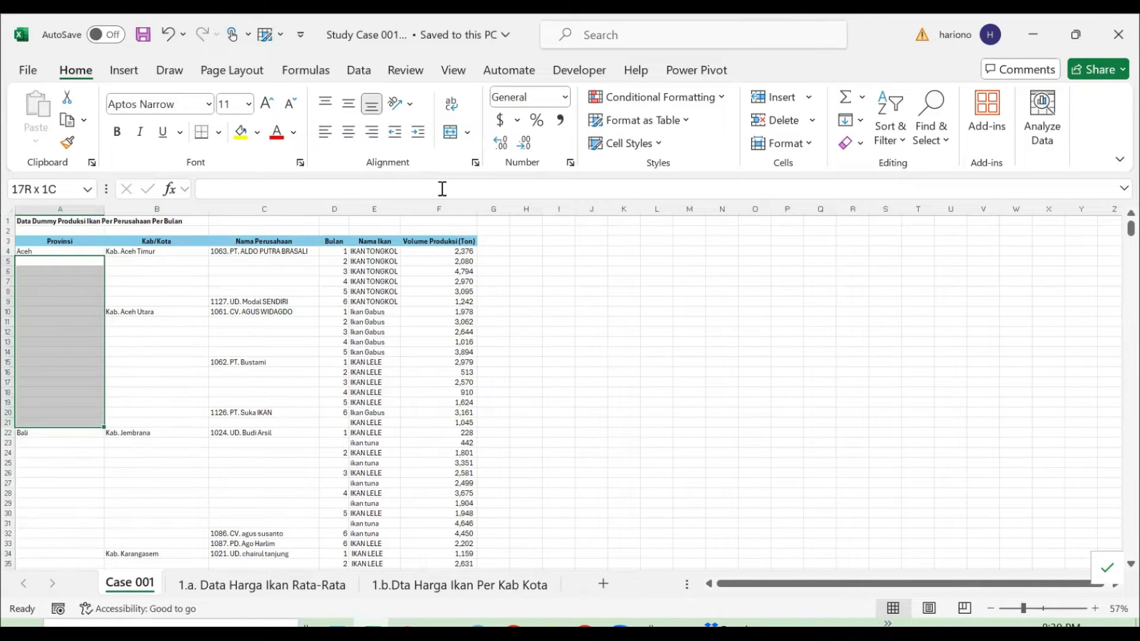
key(Up)
key(Down)
key(ctrl+shift+Down)
key(shift+Up)
key(Down)
key(Down)
key(ctrl+Down)
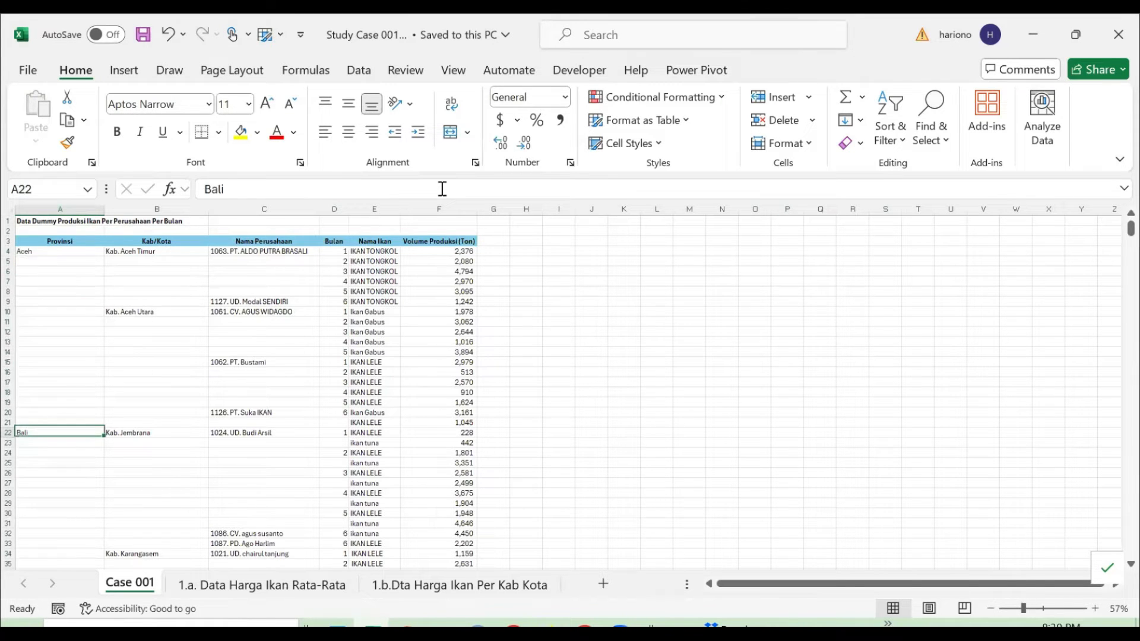
key(Down)
key(ctrl+shift+Down)
key(shift+Up)
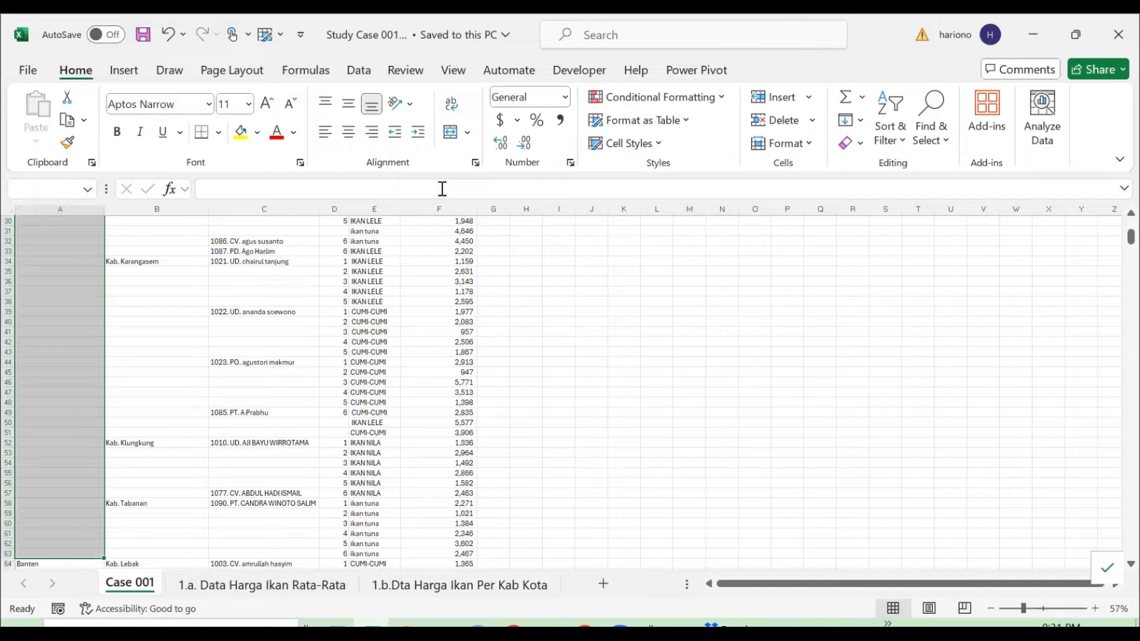
- Copy Aceh from A4 and paste it into the blank Provinsi cells down to A21
key(Up)
key(ctrl+Up)
key(ctrl+Up)
key(ctrl+Up)
key(ctrl+Down)
key(Down)
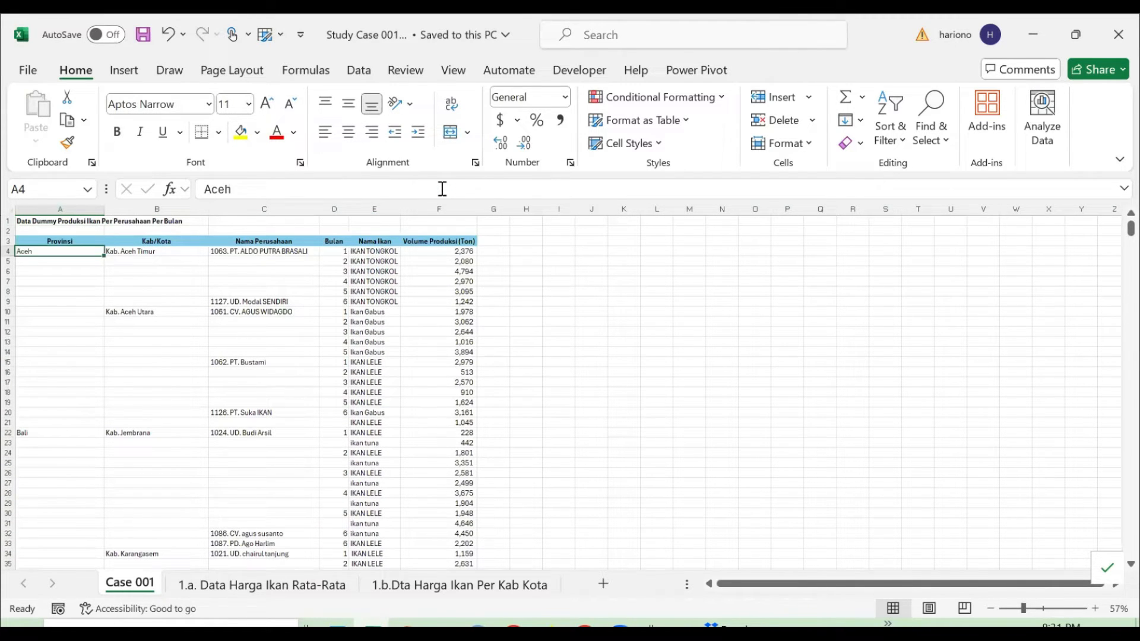
key(ctrl+c)
key(ctrl+shift+Down)
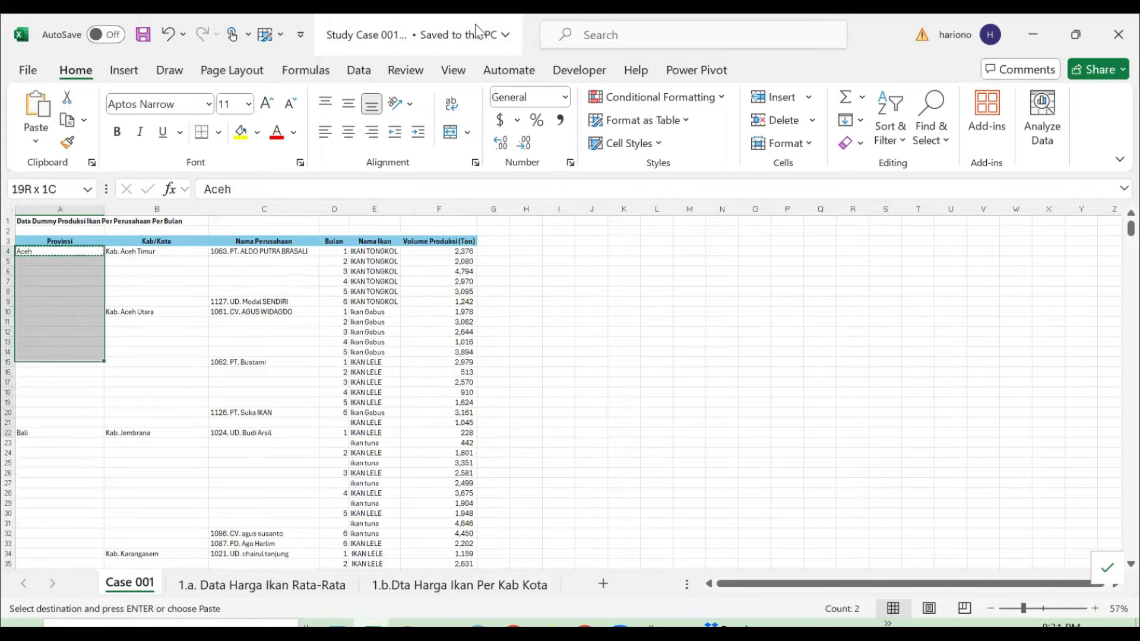
key(ctrl+v)
key(ctrl+Down)
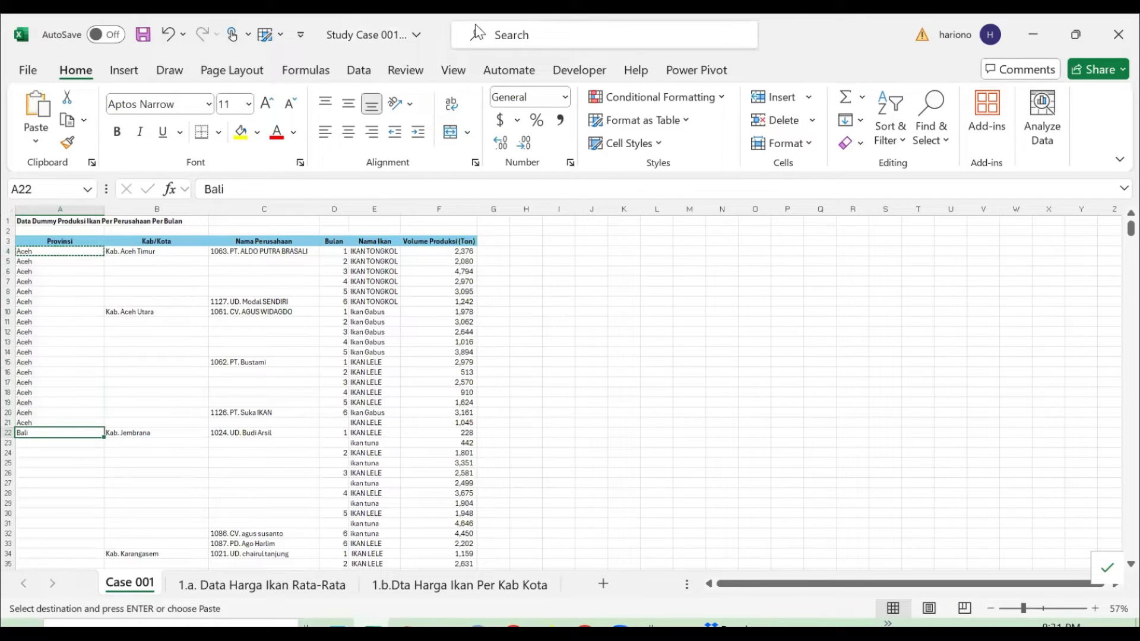
key(ctrl+shift+Down)
key(shift+Up)
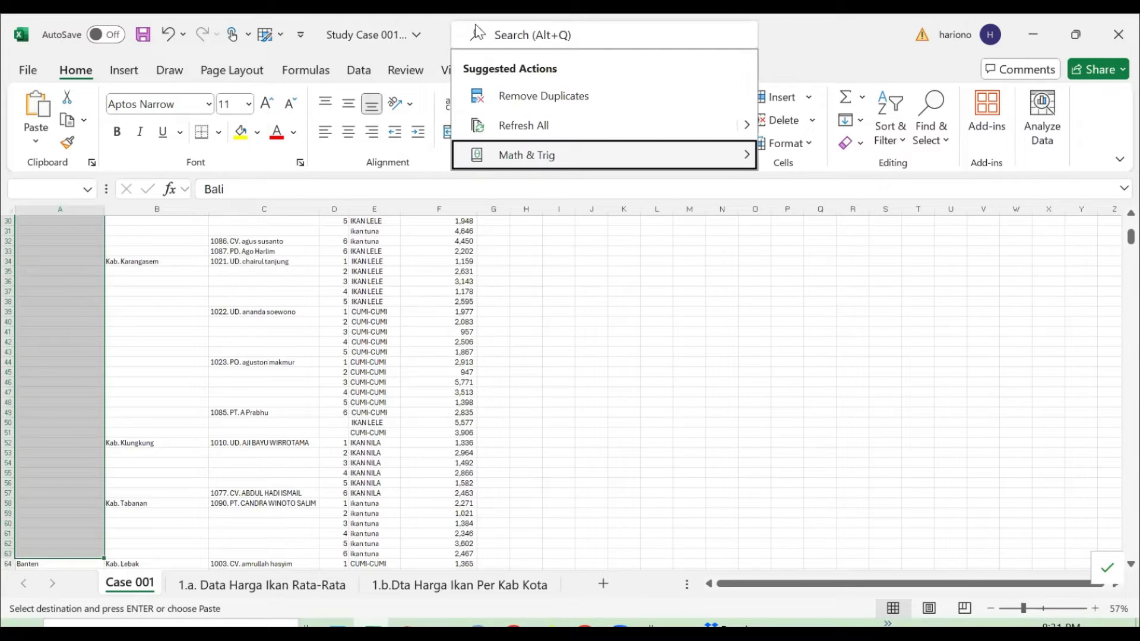
key(Escape)
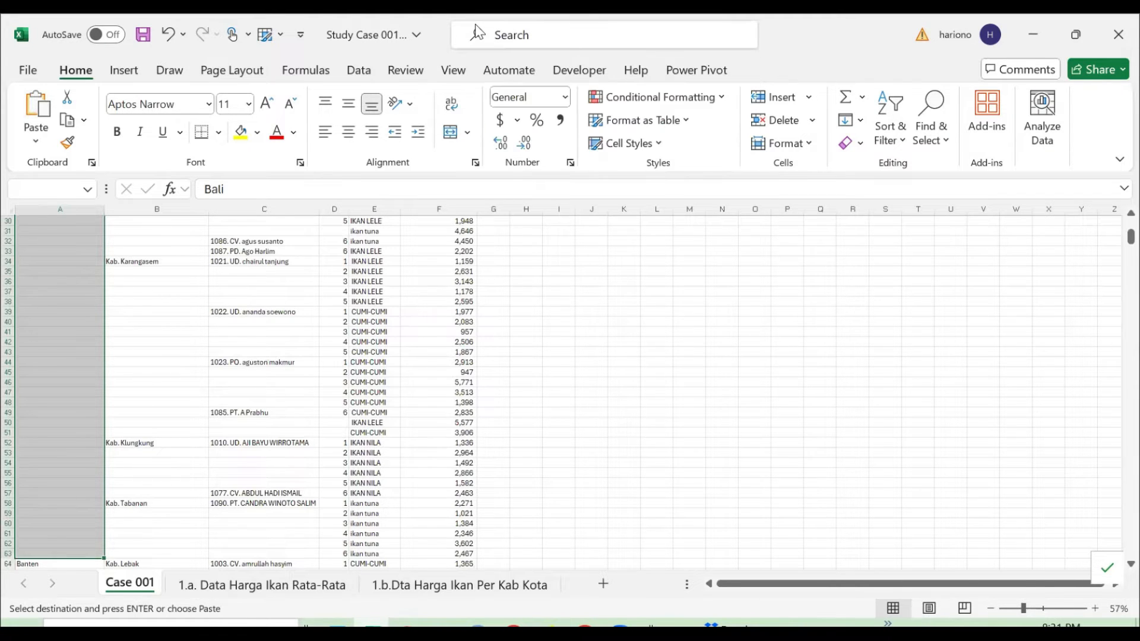
click(86, 406)
key(ctrl+Up)
key(ctrl+Up)
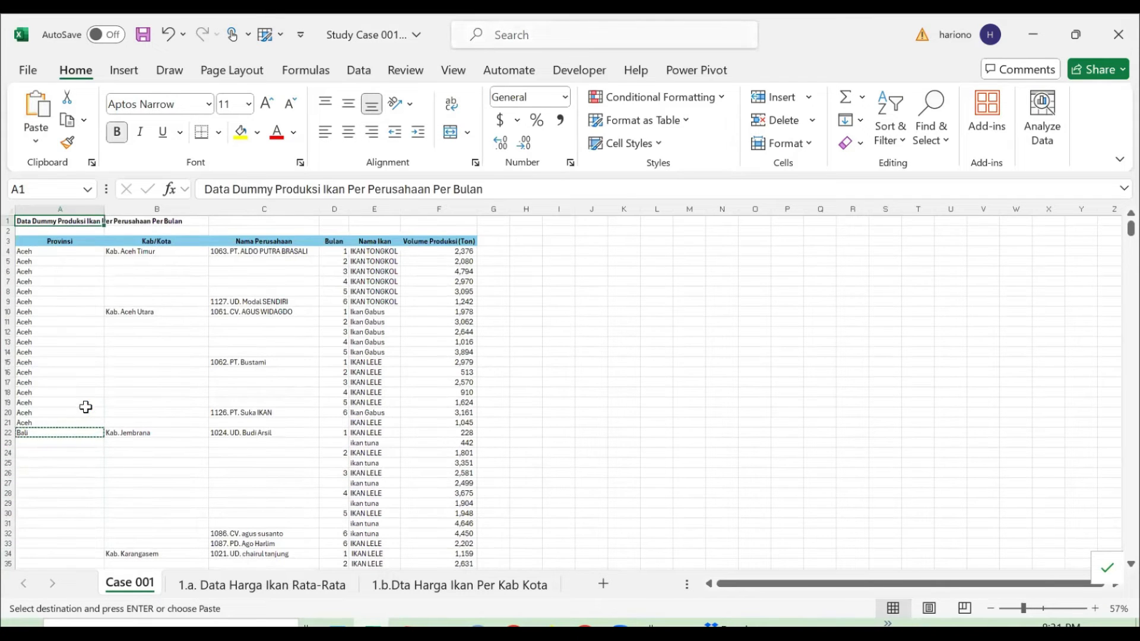
- Undo the pasted Aceh entries in the Provinsi column and clear the pending copy
key(ctrl+z)
key(ctrl+z)
key(Up)
key(Escape)
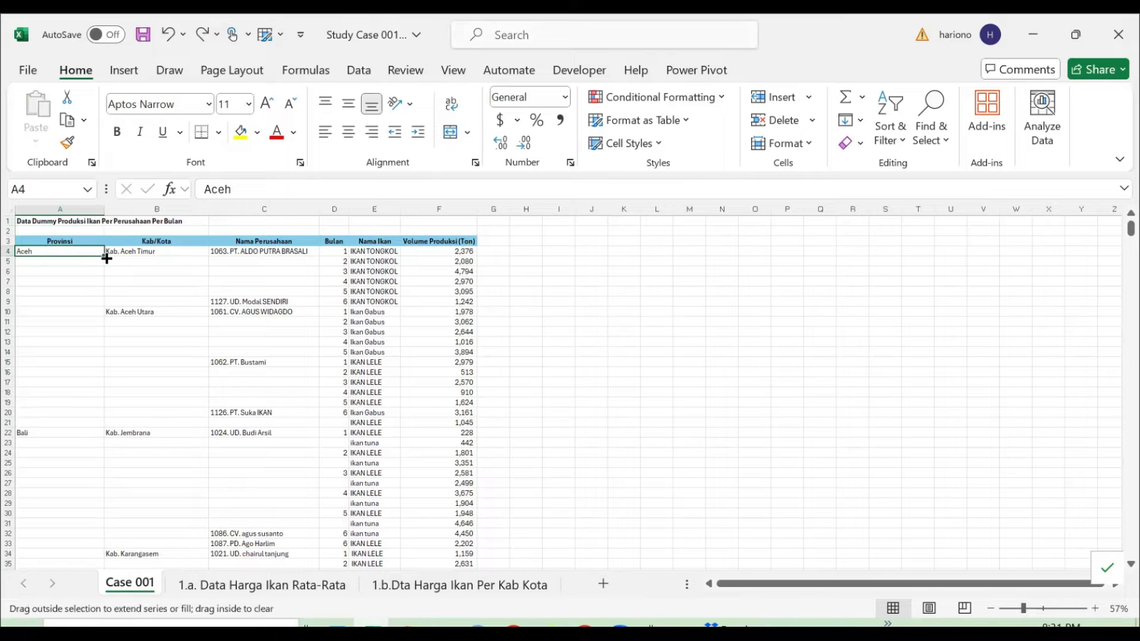
- Autofill Aceh from A4, Bali from A22 and Banten from A64 down their blank Provinsi cells
double_click(107, 258)
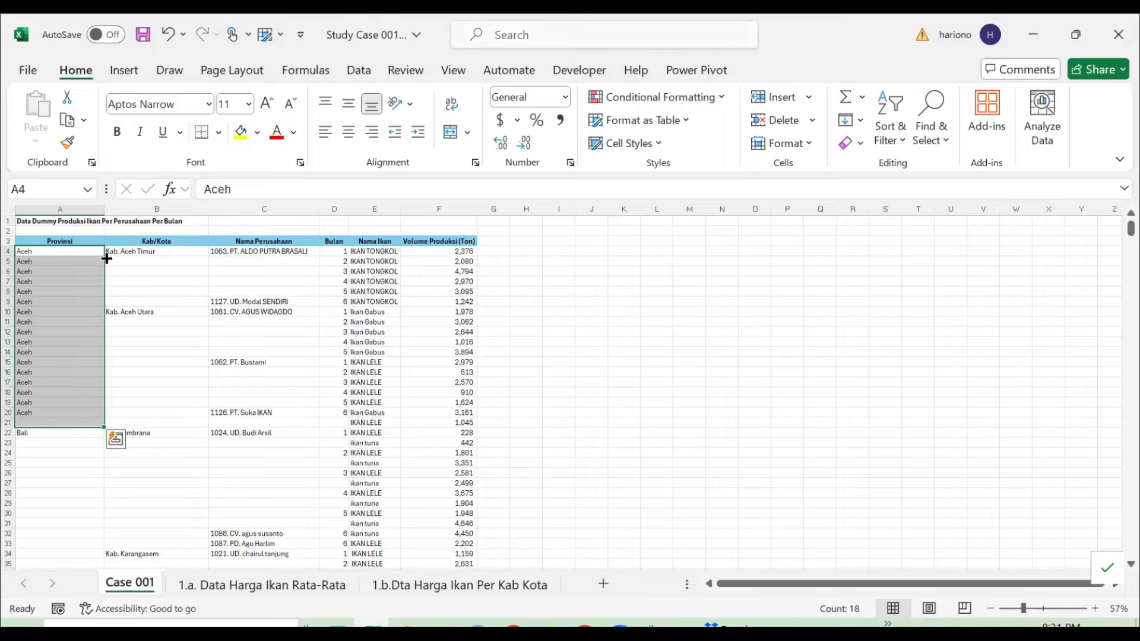
click(60, 431)
scroll(89, 452, down, 3)
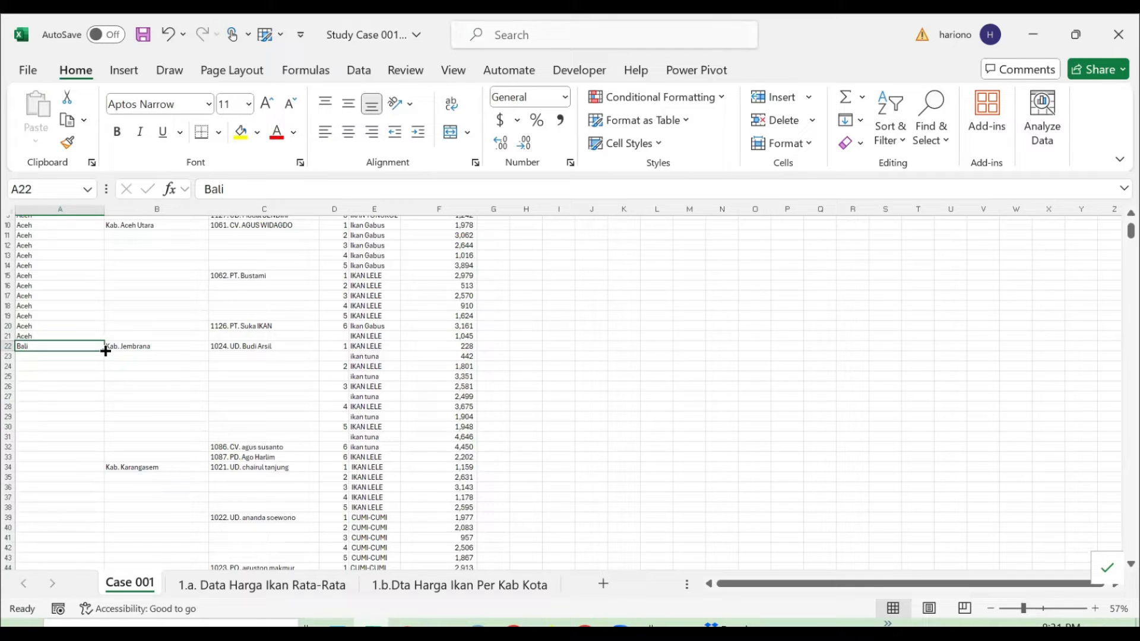
double_click(106, 351)
scroll(64, 399, down, 10)
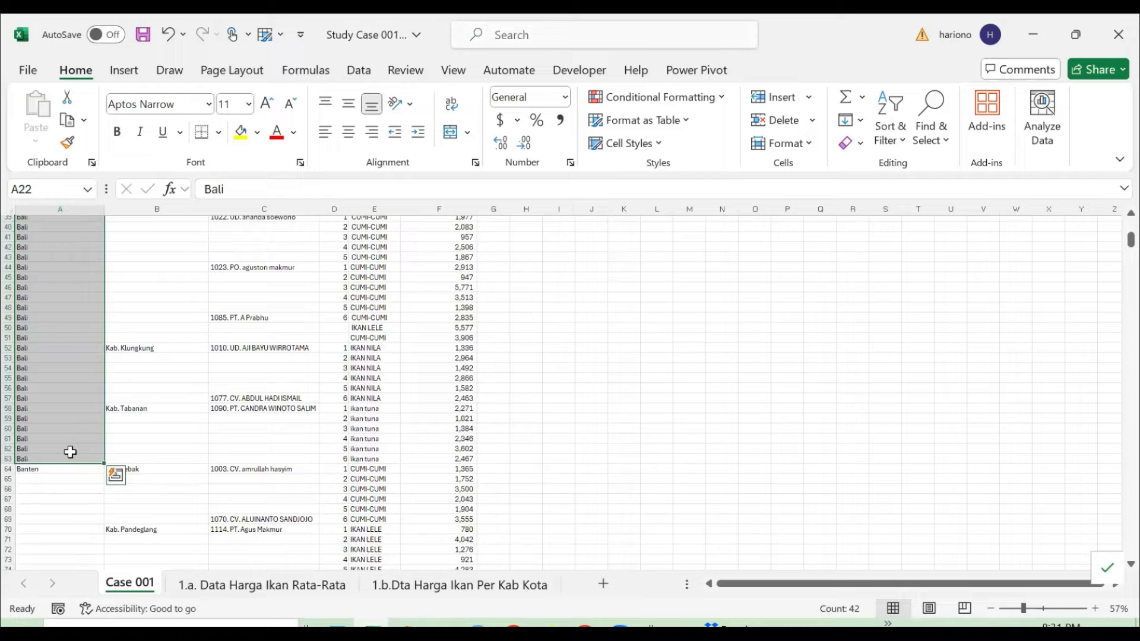
scroll(70, 453, down, 1)
click(57, 432)
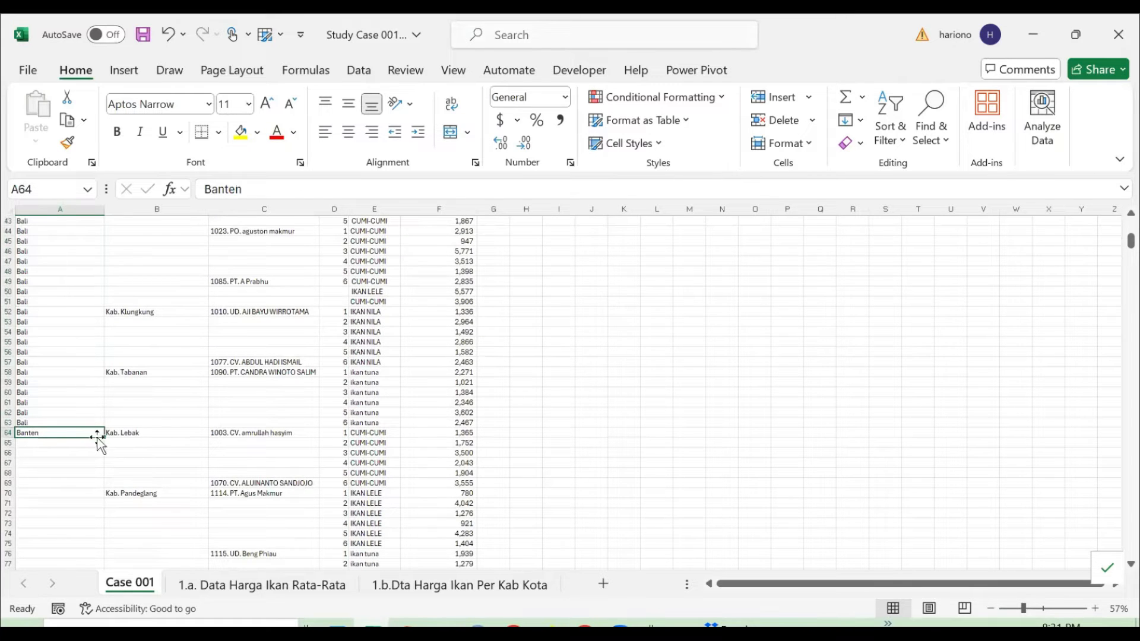
double_click(102, 439)
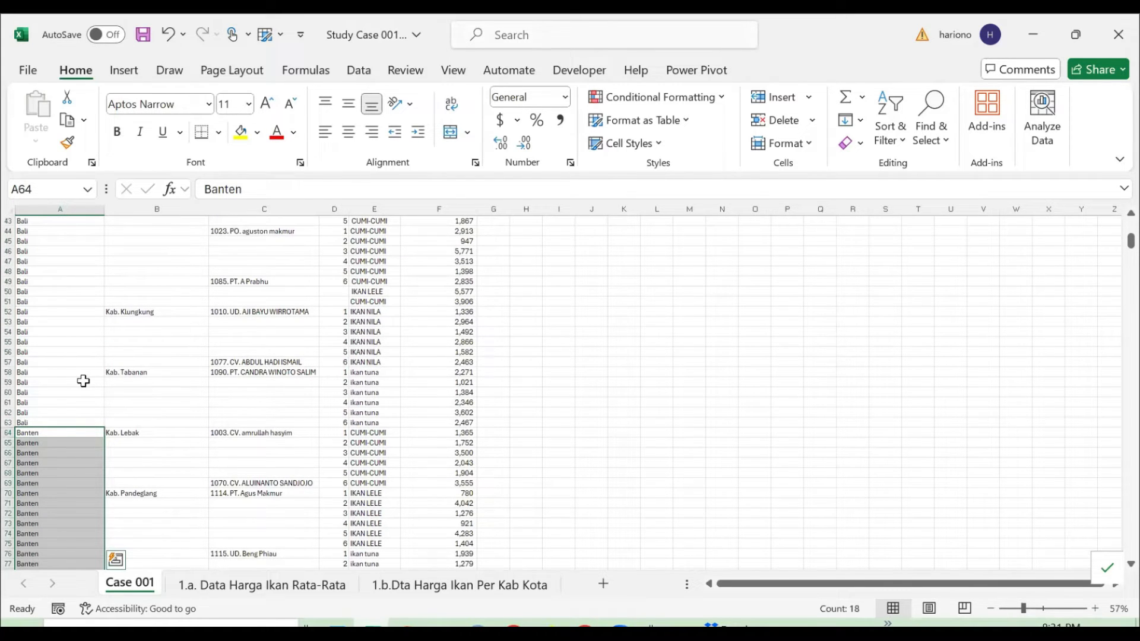
- Undo the Banten, Bali and Aceh autofills in the Provinsi column
key(ctrl+z)
key(ctrl+z)
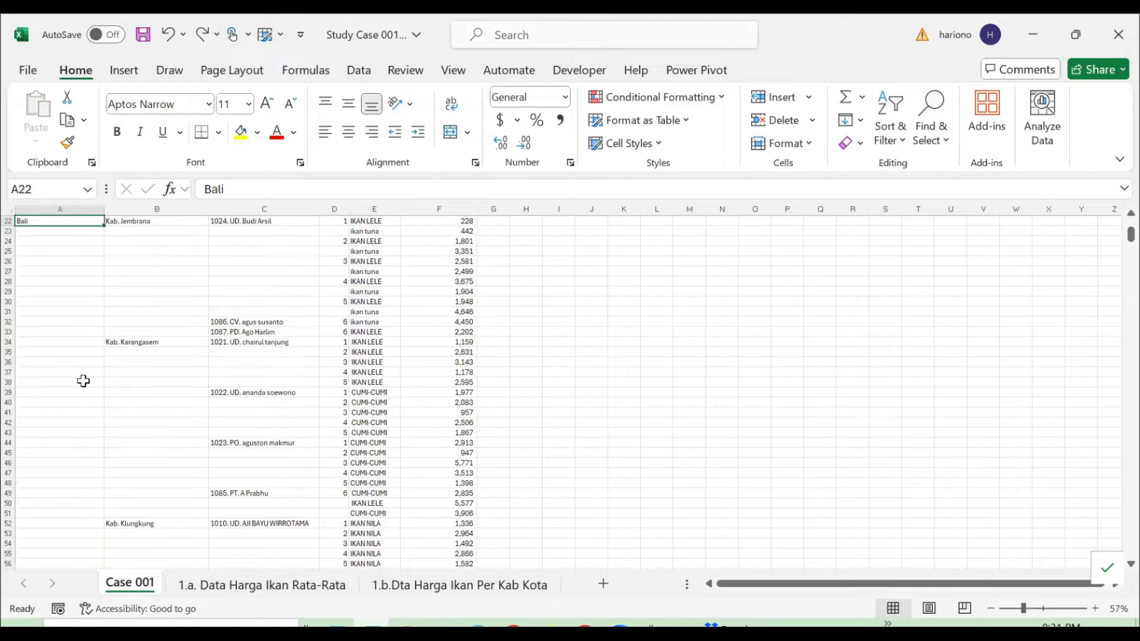
scroll(84, 381, up, 7)
key(ctrl+z)
scroll(76, 318, up, 1)
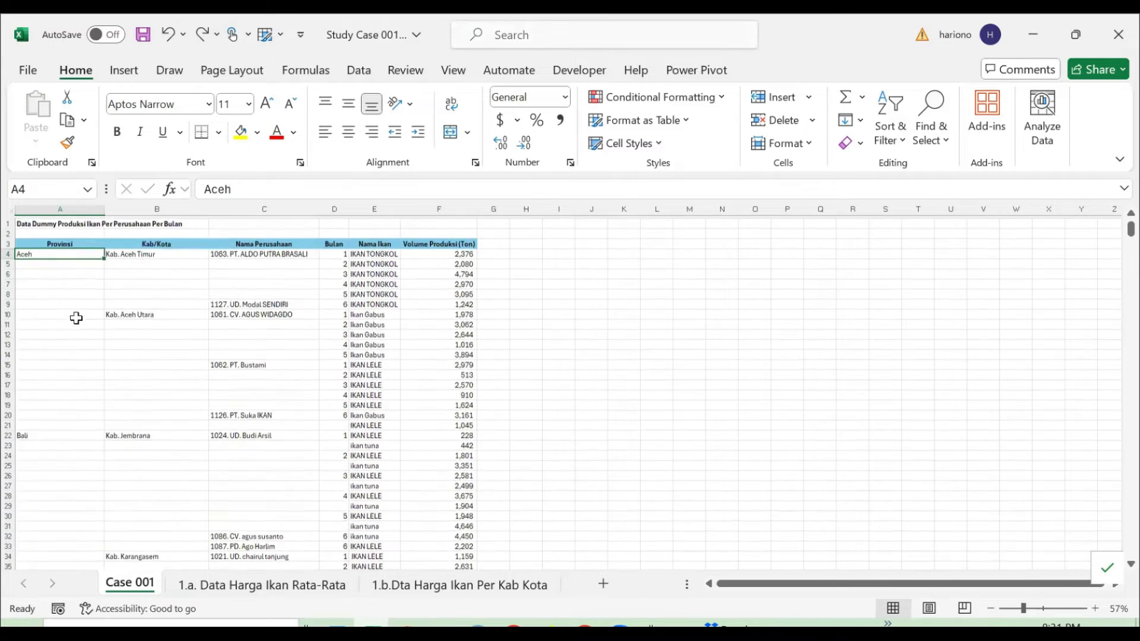
click(173, 282)
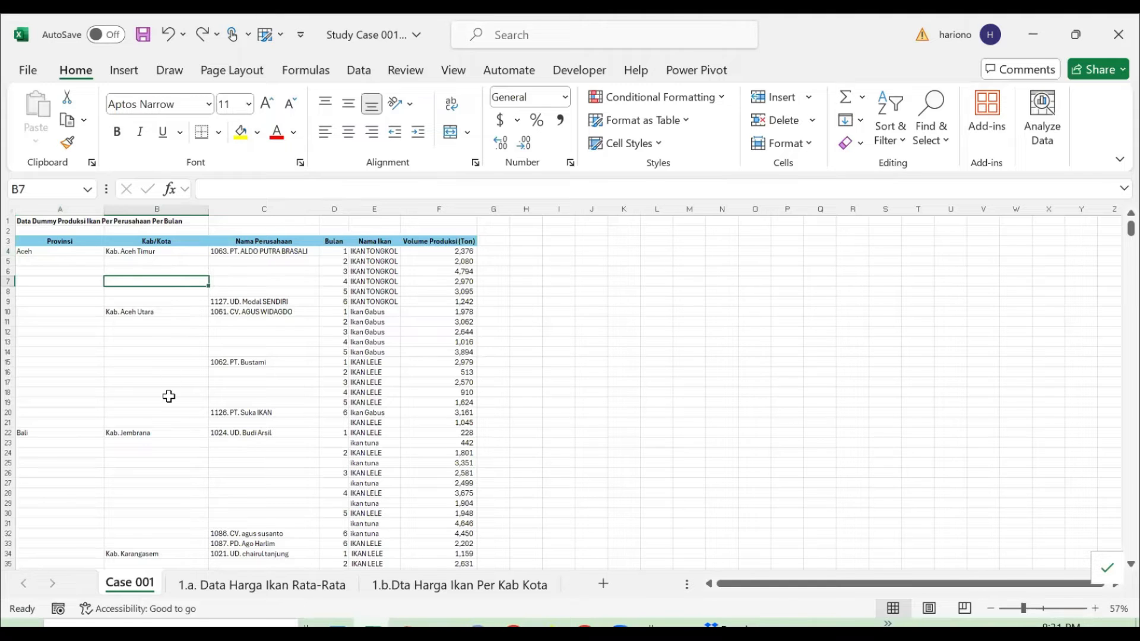
click(58, 352)
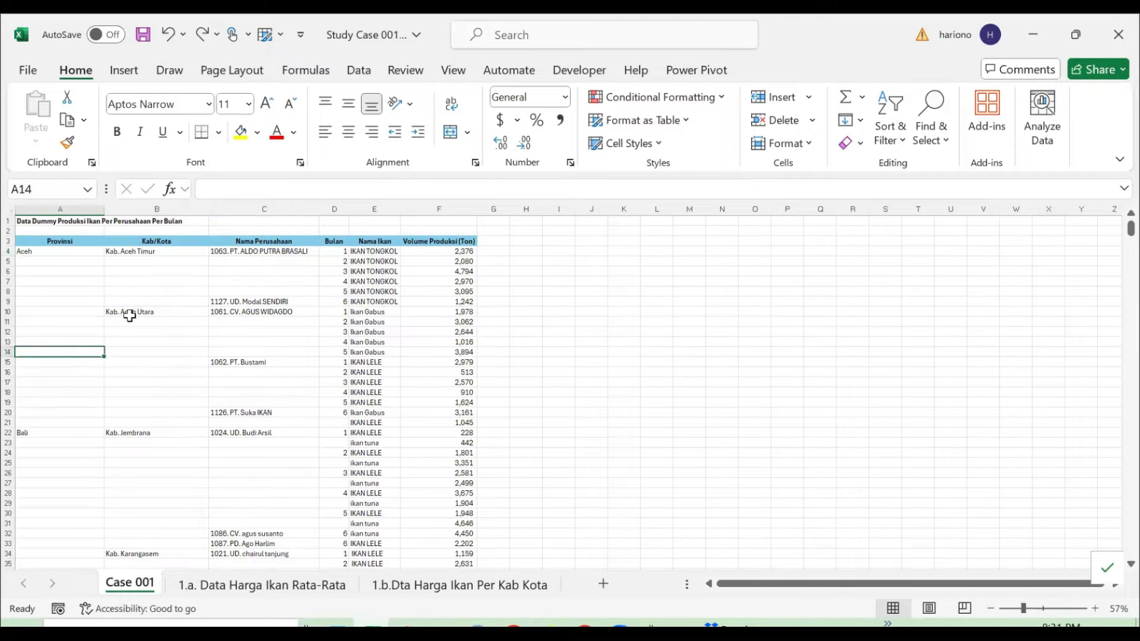
drag(145, 279, 142, 395)
click(266, 303)
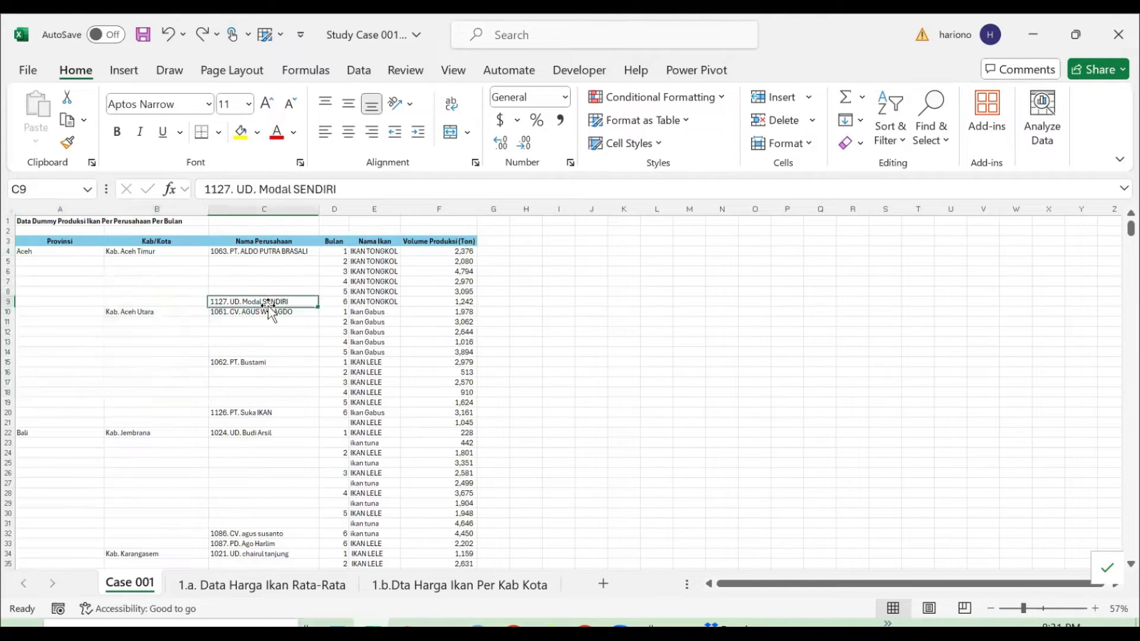
click(41, 270)
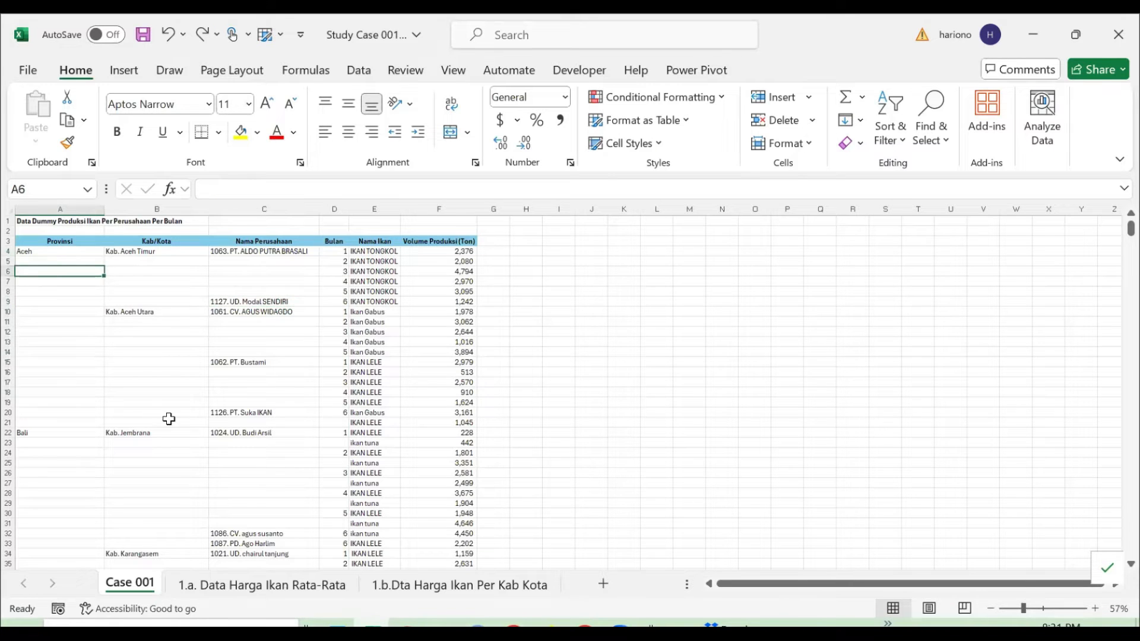
- Insert a blank column between the Provinsi and Kab/Kota columns
key(Up)
key(Up)
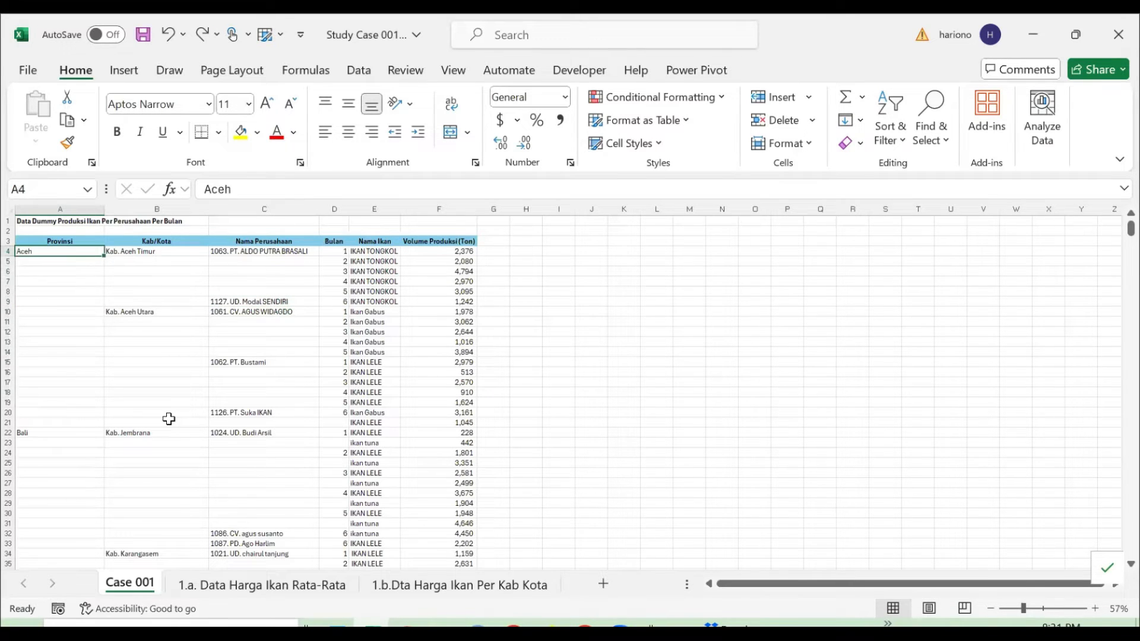
key(Right)
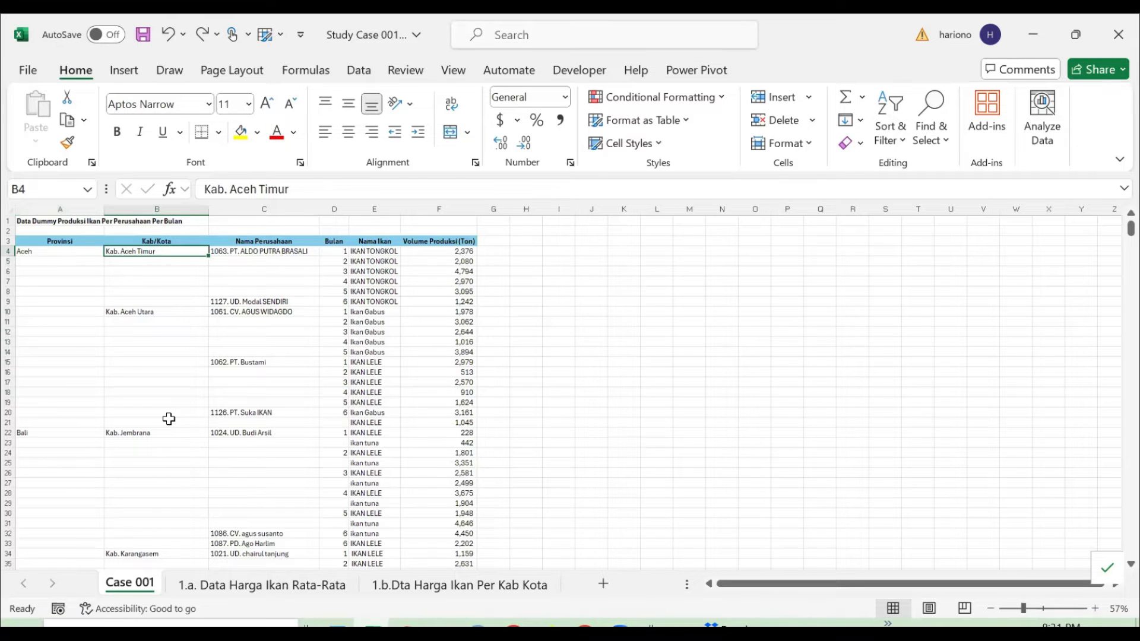
key(Right)
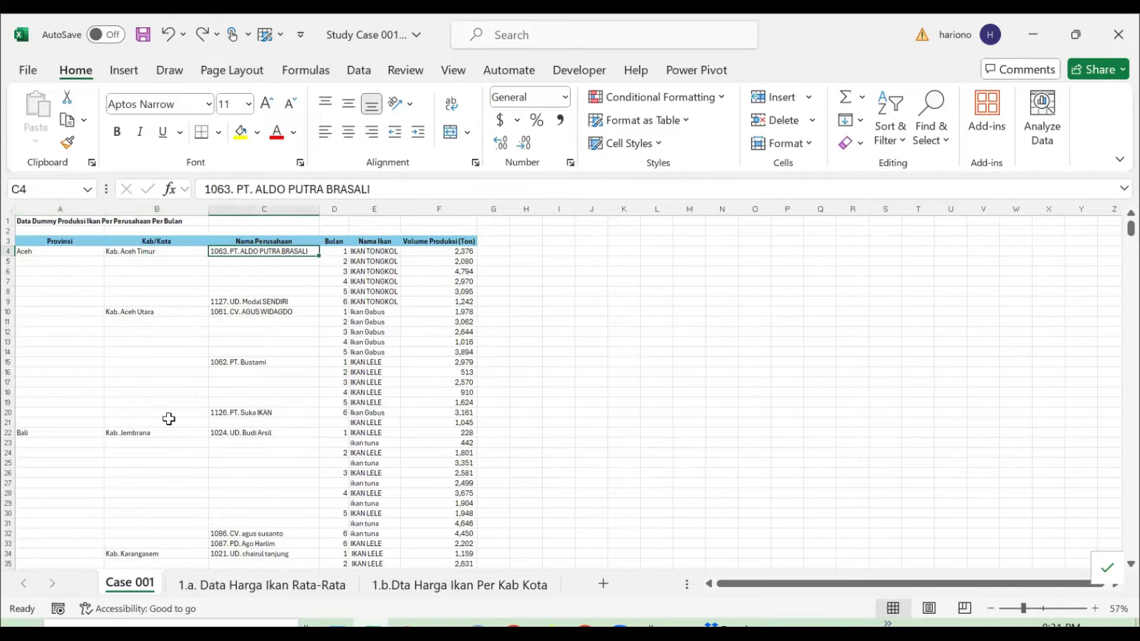
key(Left)
key(alt+i)
key(c)
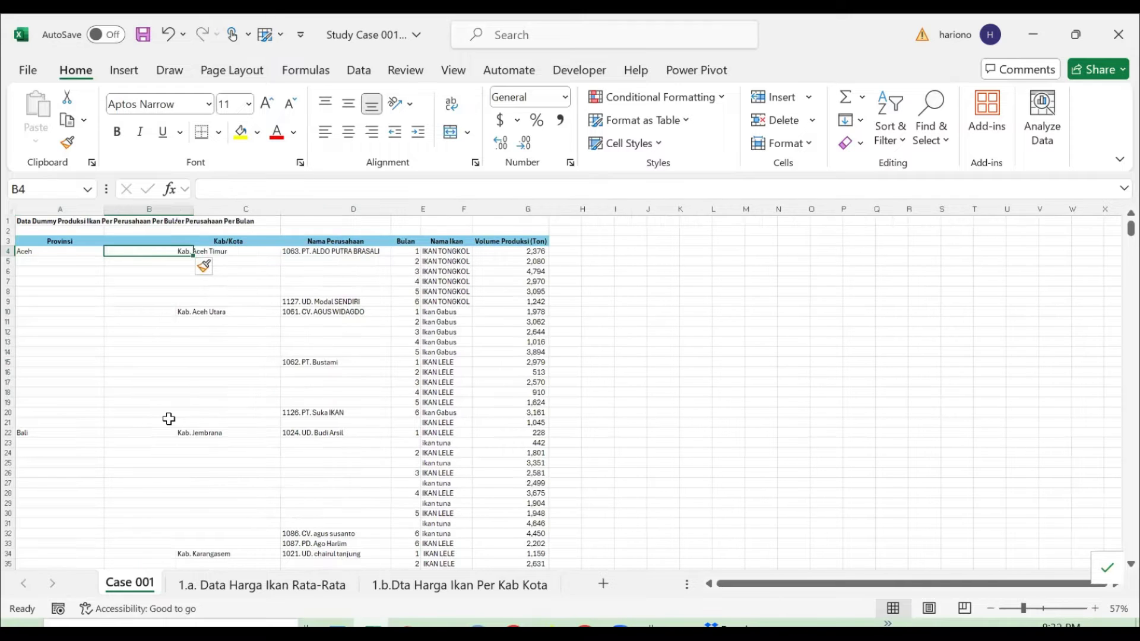
- Enter the formula =IF(A5="",B4,A5) in B5 to repeat the province from the cell above when Provinsi is blank
key(Down)
key(Up)
key(Down)
key(Down)
key(Up)
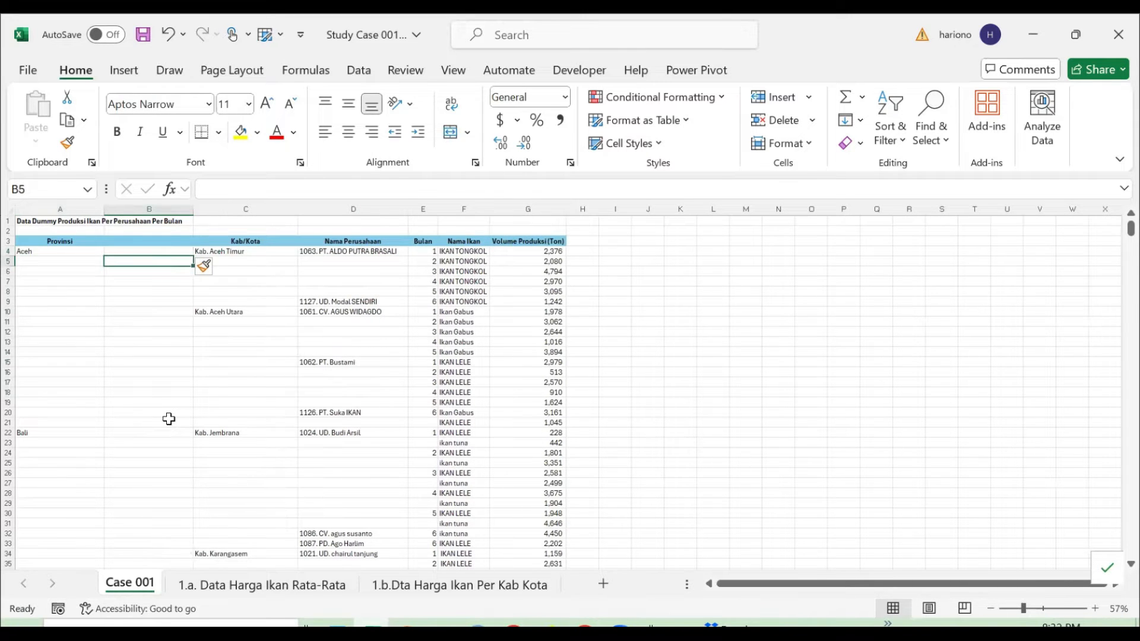
key(Left)
key(Right)
text(=IF()
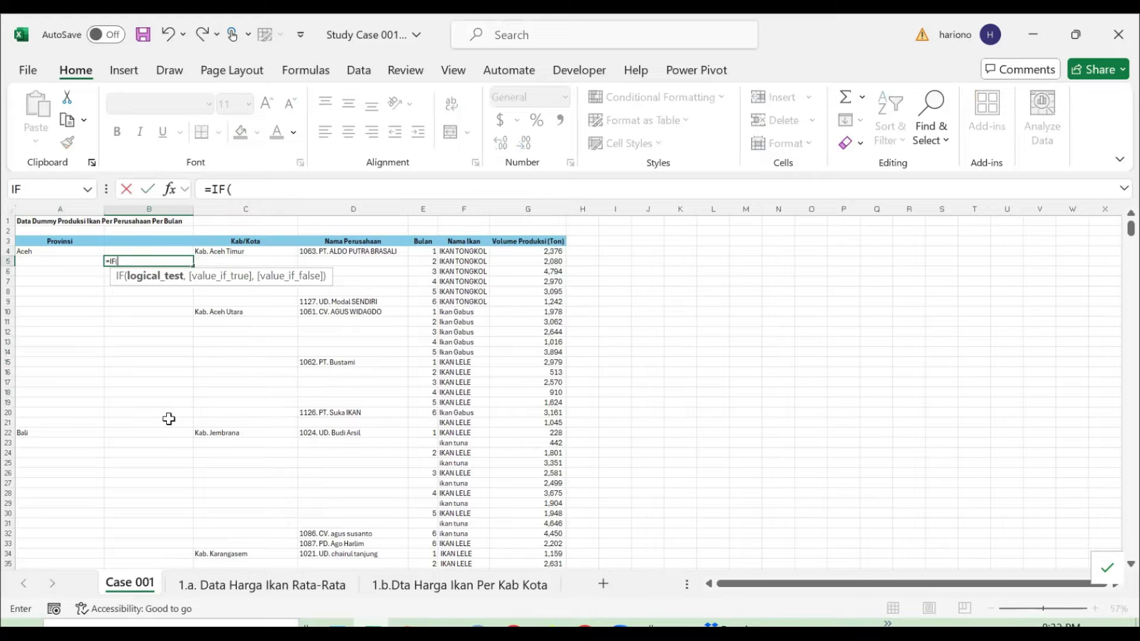
key(Left)
text(=)
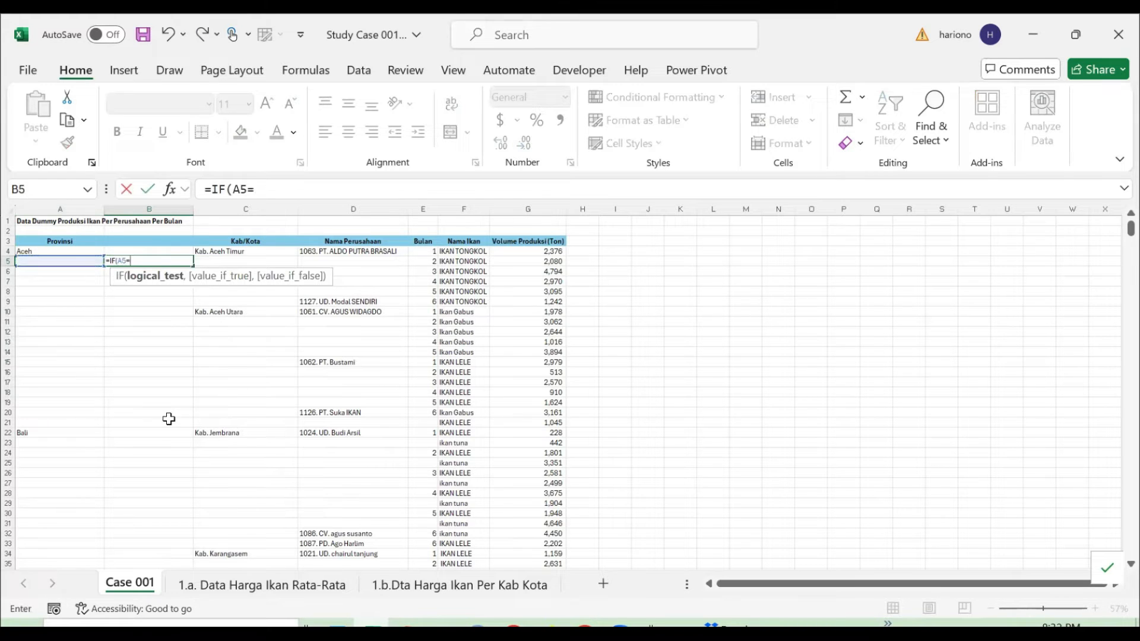
text("",)
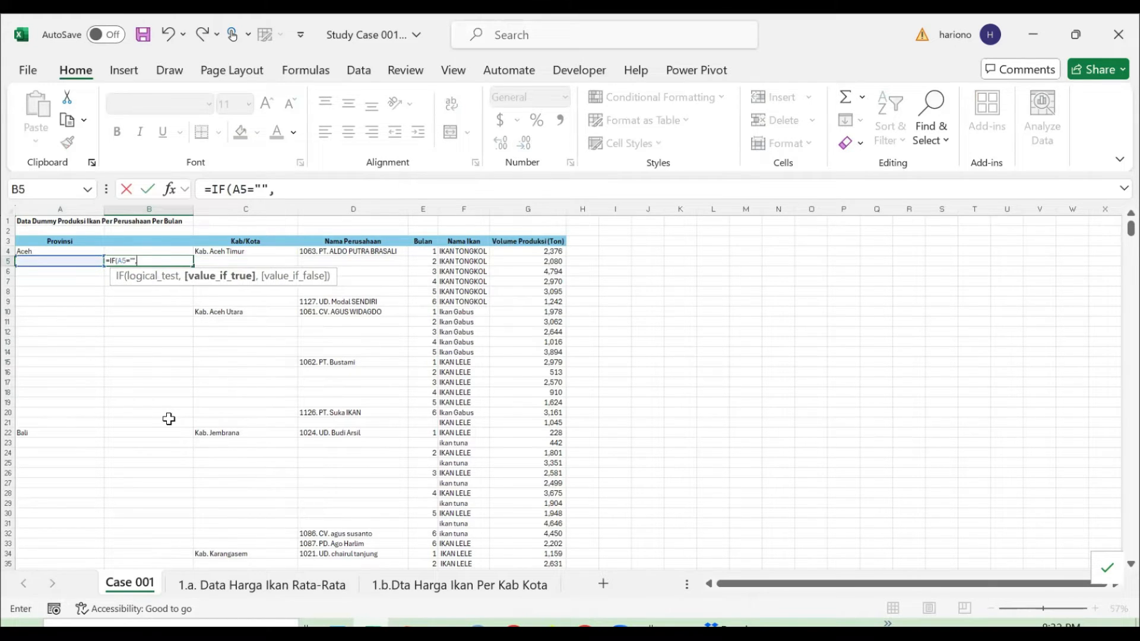
key(Up)
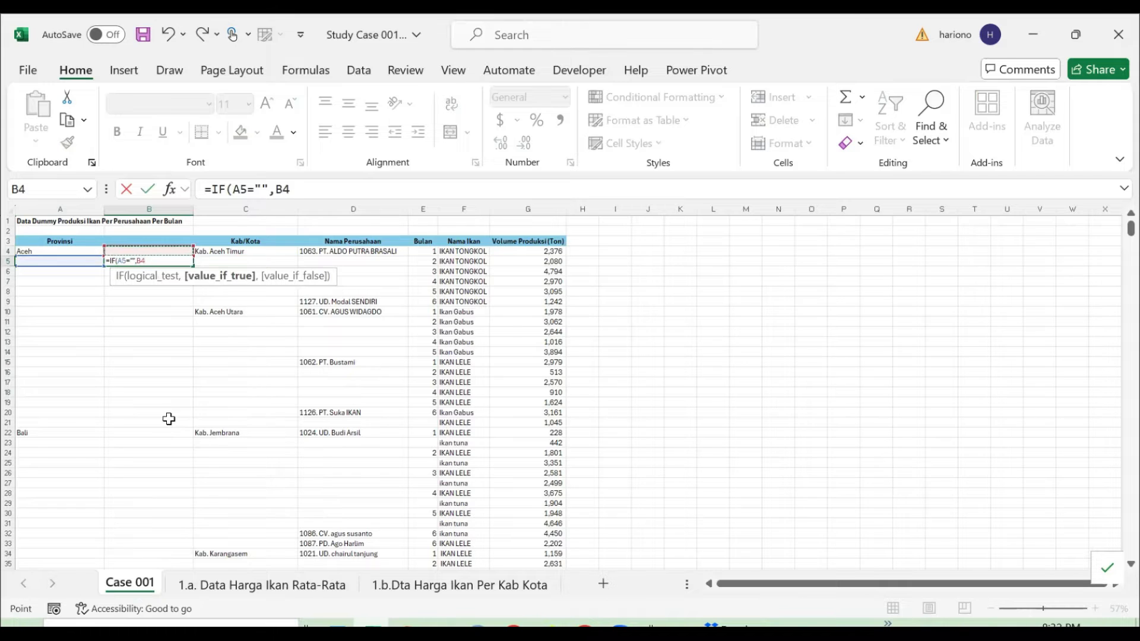
text(,)
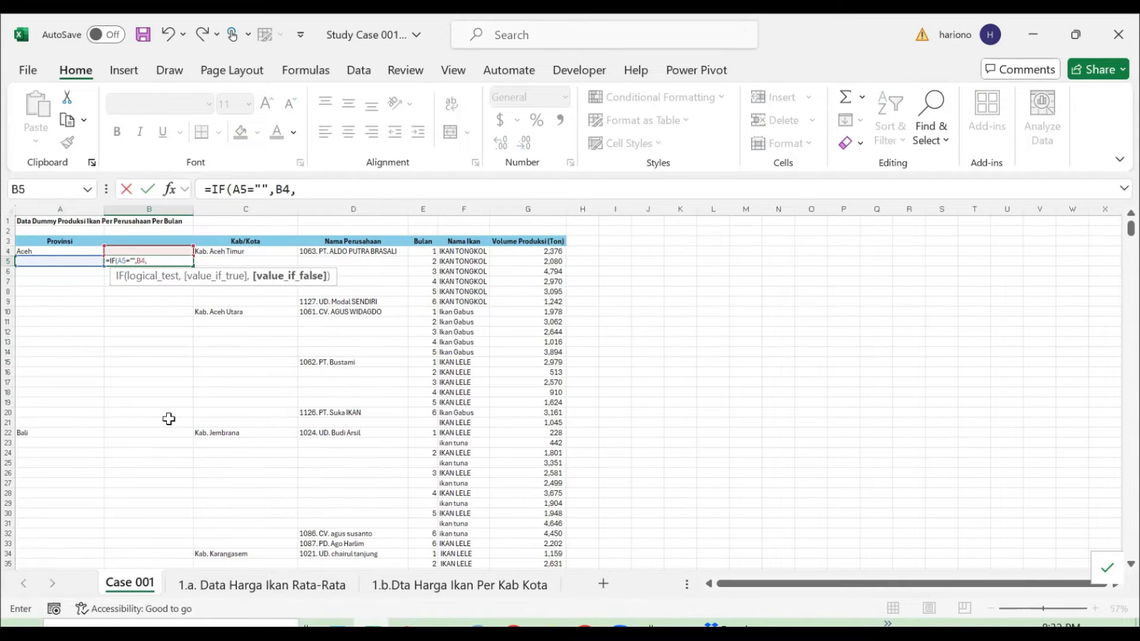
key(Left)
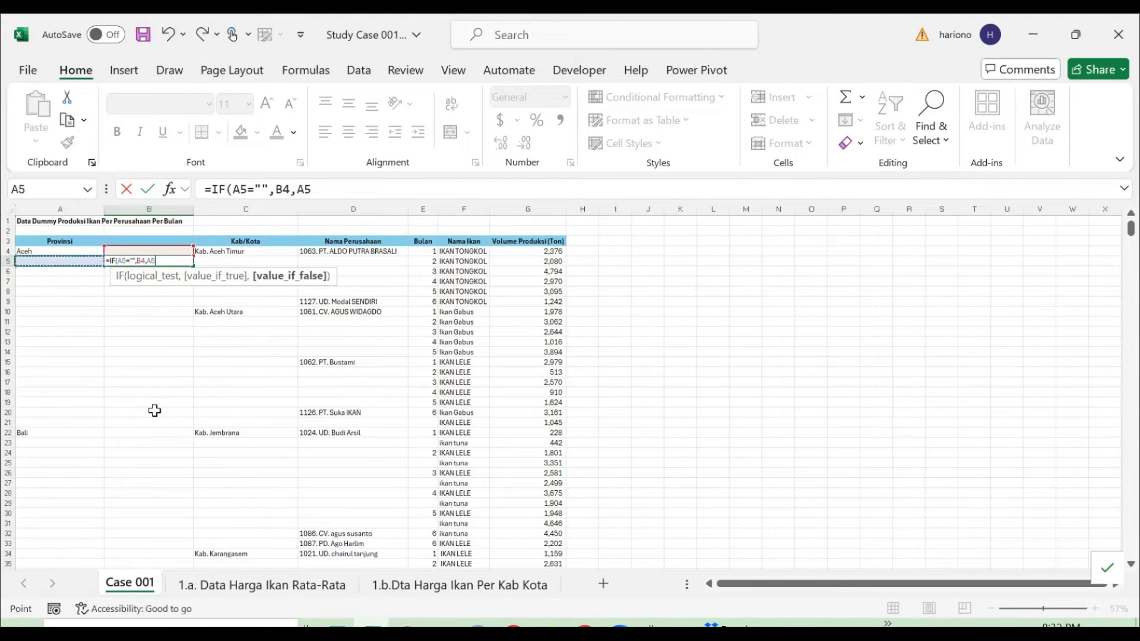
key(ctrl+Return)
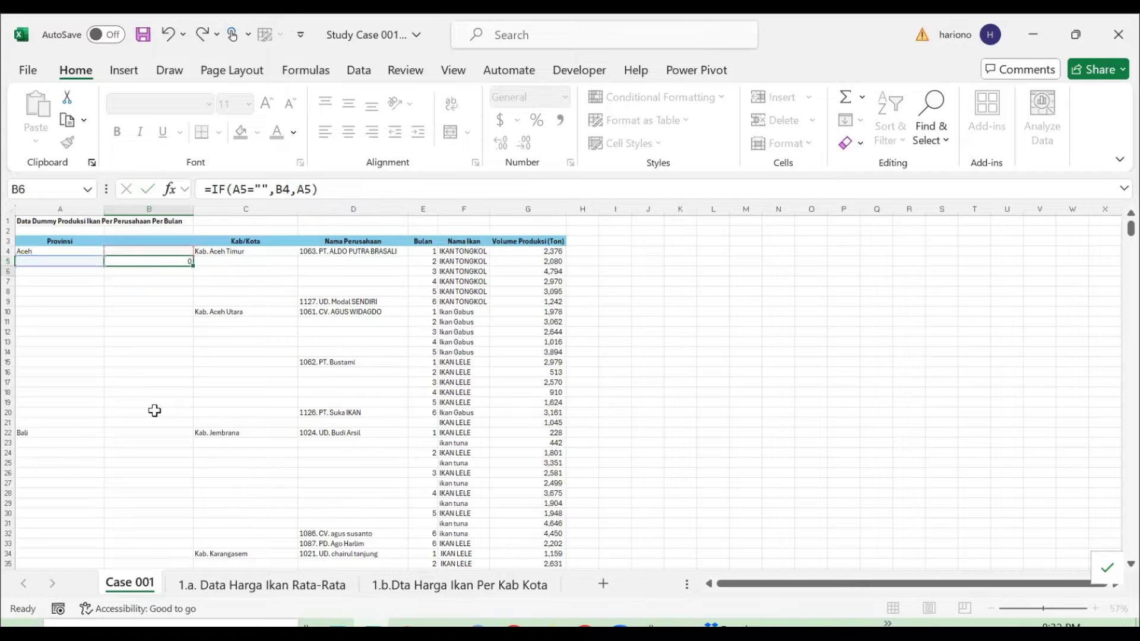
- Copy the B5 formula into B4 beside the first Provinsi entry
key(ctrl+c)
key(Up)
key(ctrl+v)
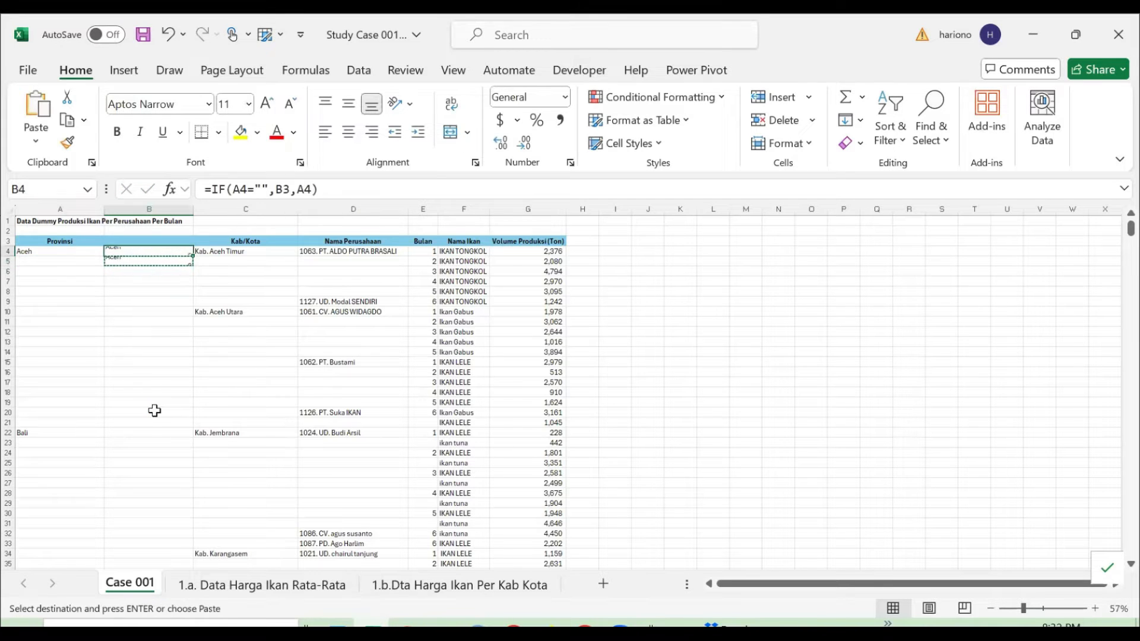
key(Down)
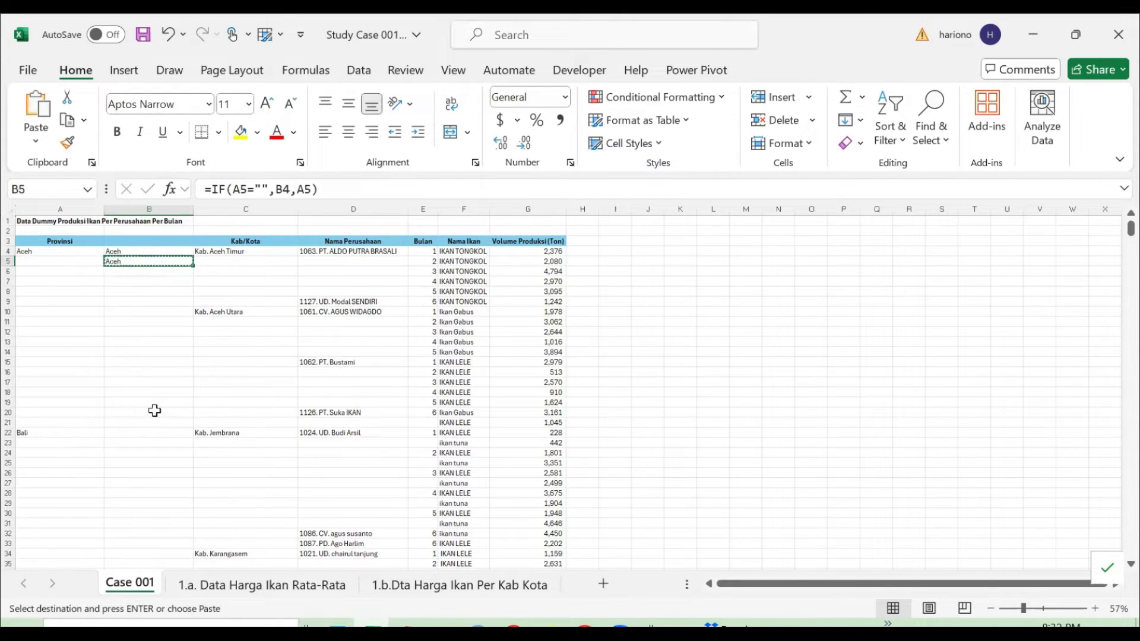
- Paste the copied IF formula down column B from B5 to the last data row
key(ctrl+Down)
key(Left)
key(ctrl+Up)
key(Down)
key(Right)
key(Down)
key(Down)
key(Down)
key(Down)
key(Down)
key(Up)
key(ctrl+shift+Up)
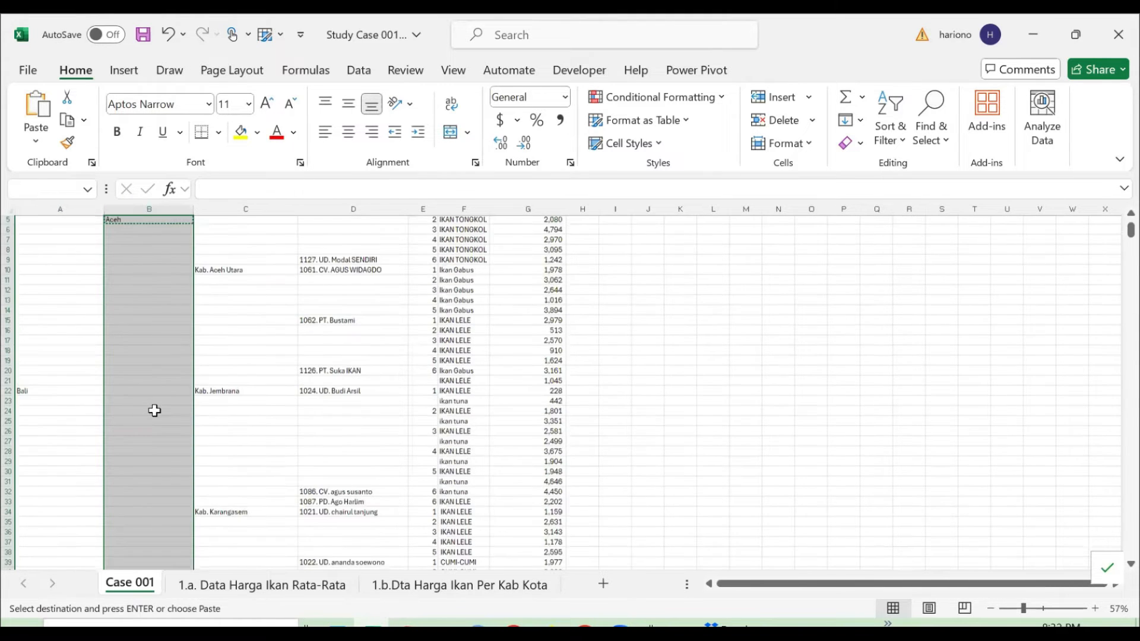
key(ctrl+v)
key(ctrl+Up)
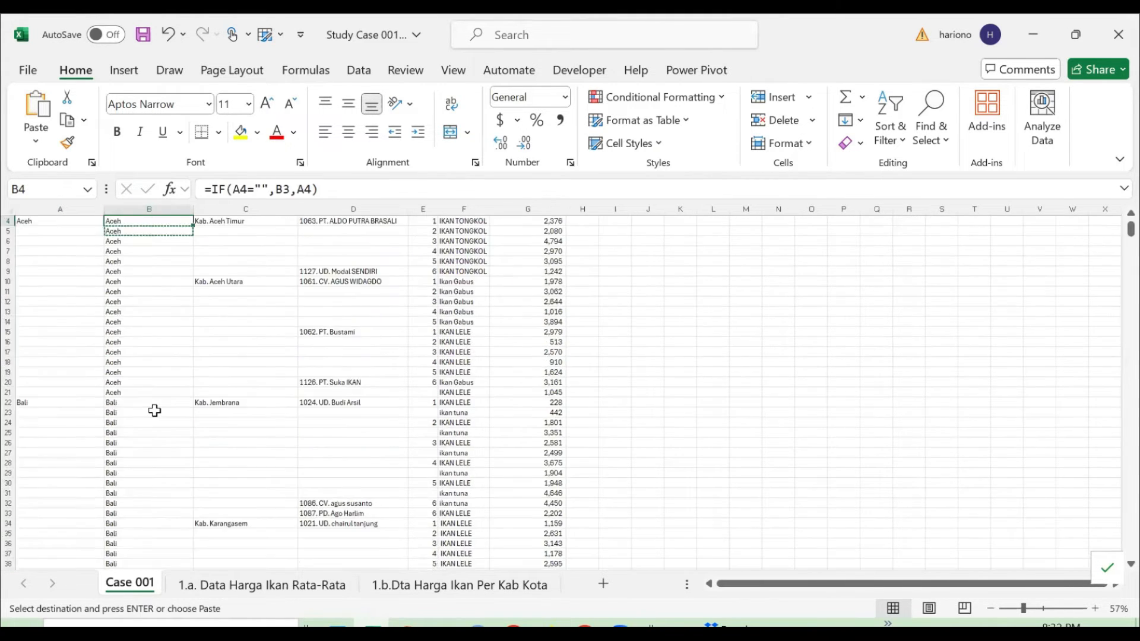
key(Up)
key(Down)
key(Down)
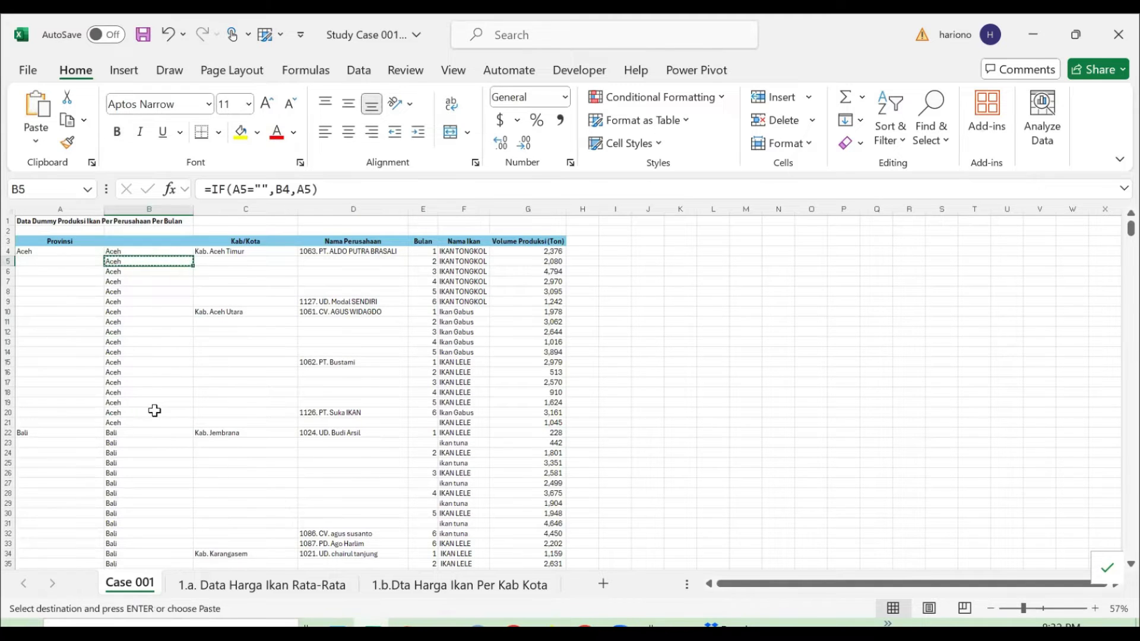
- Insert a blank column between the Kab/Kota and Nama Perusahaan columns
key(Up)
key(Right)
key(Right)
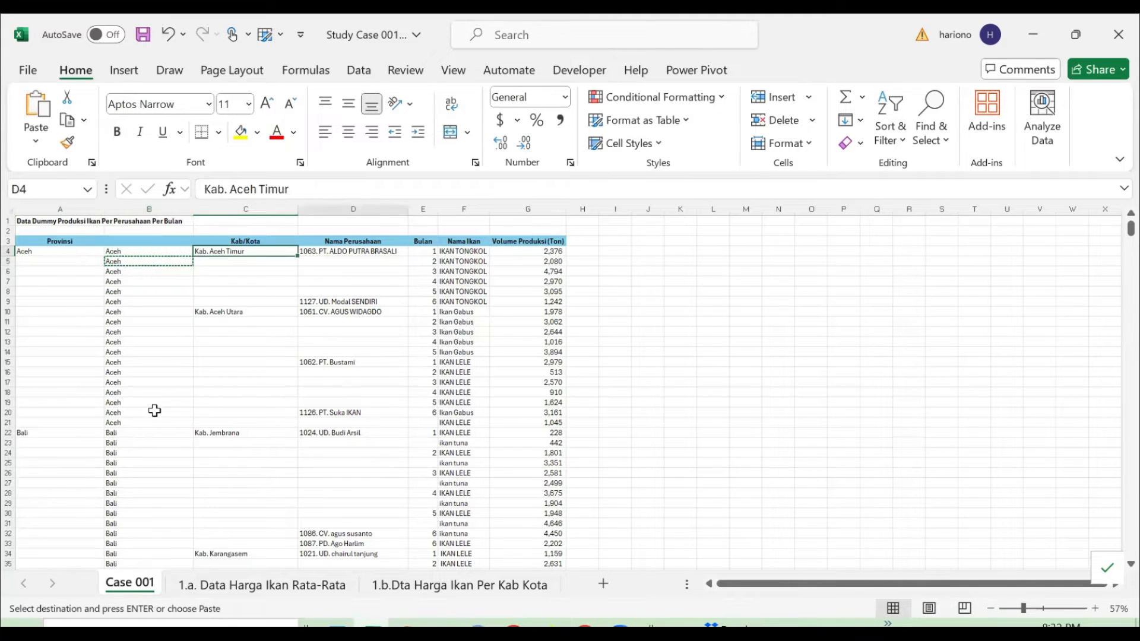
key(alt+h)
key(i)
key(c)
- Copy the B4 formula into D4 and check that it reads =IF(C4="",D3,C4) for the Kab/Kota column
key(Left)
key(Left)
key(ctrl+c)
key(Right)
key(Right)
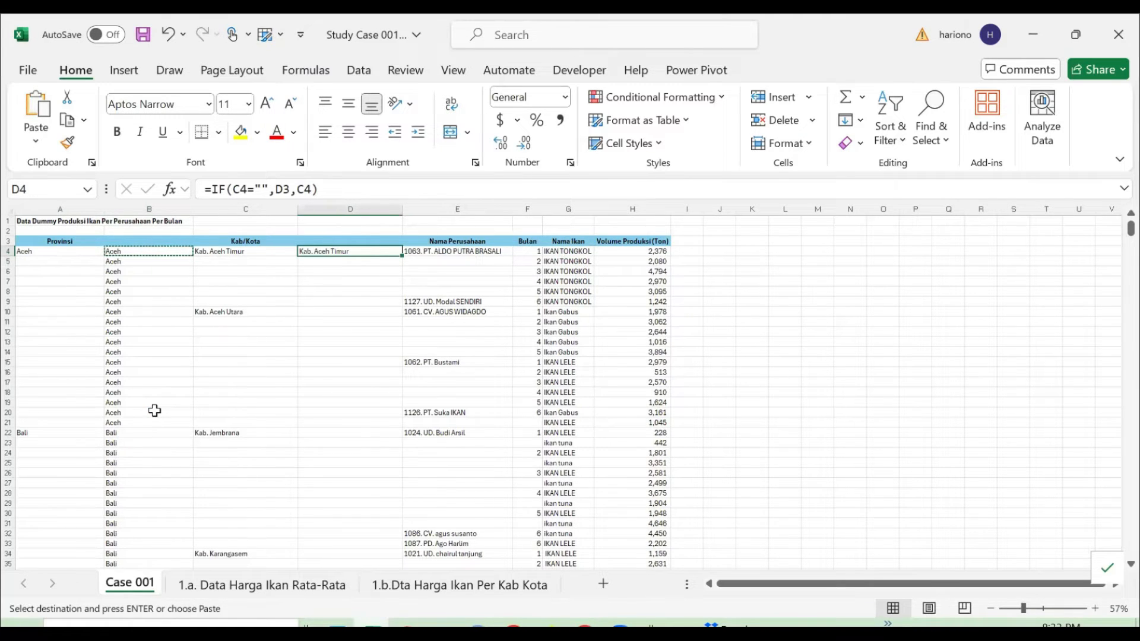
key(F2)
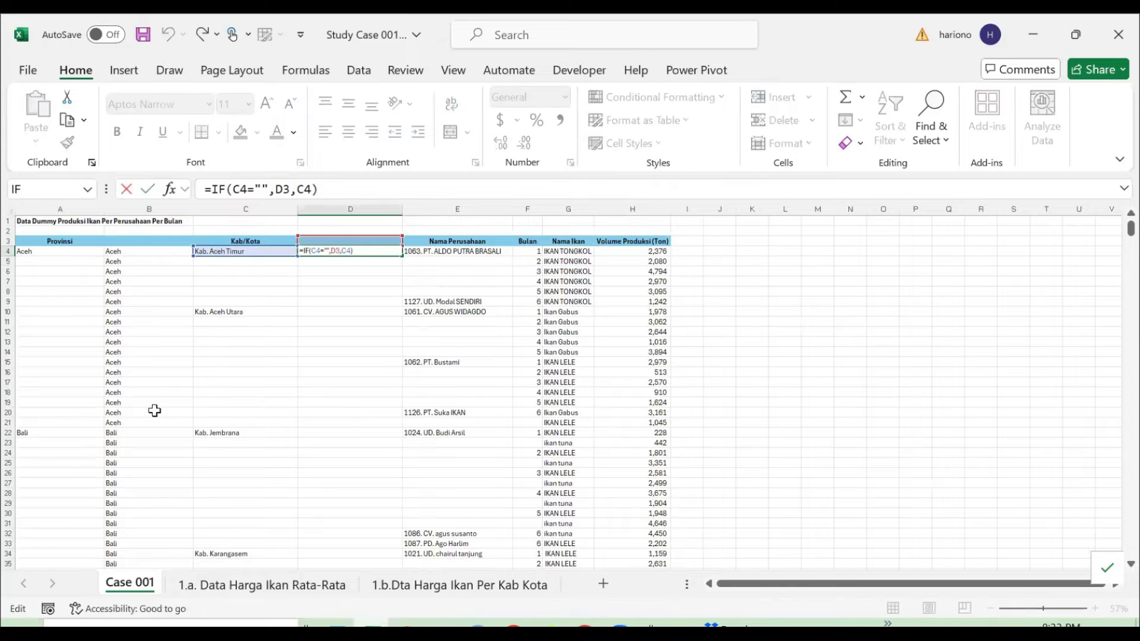
key(ctrl+Return)
- Fill the D4 formula down column D to the last data row, 1119
key(ctrl+c)
key(Left)
key(Left)
key(ctrl+Down)
key(Right)
key(Right)
key(Right)
key(Left)
key(ctrl+shift+Up)
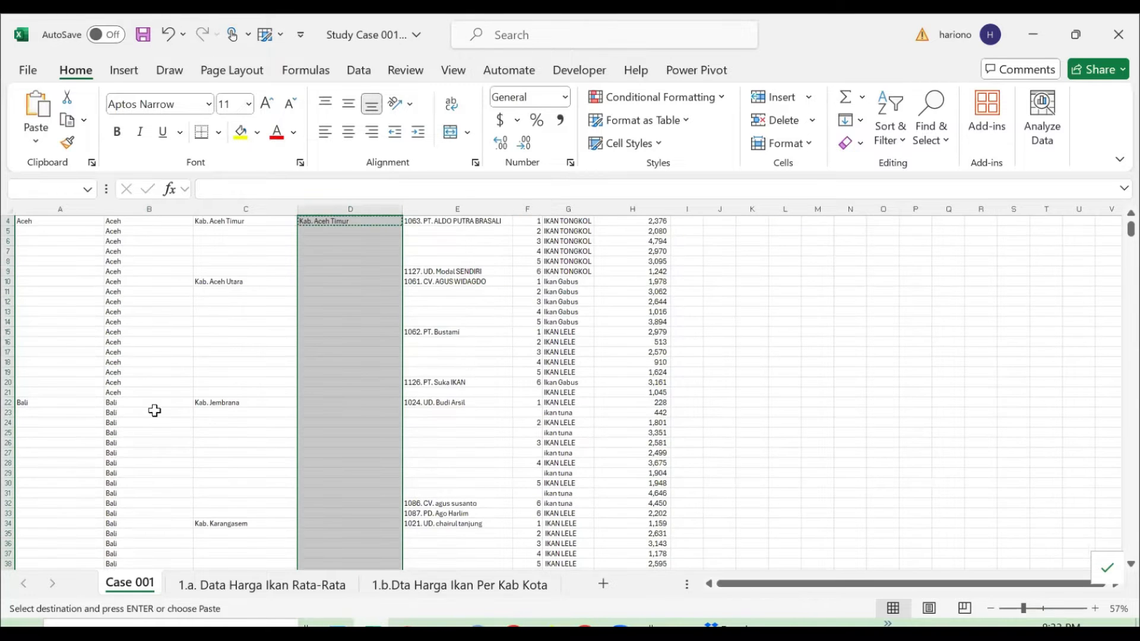
key(ctrl+v)
- Insert a blank column between the Nama Perusahaan and Bulan columns
key(ctrl+Up)
key(Right)
key(Right)
key(alt+h)
key(i)
key(c)
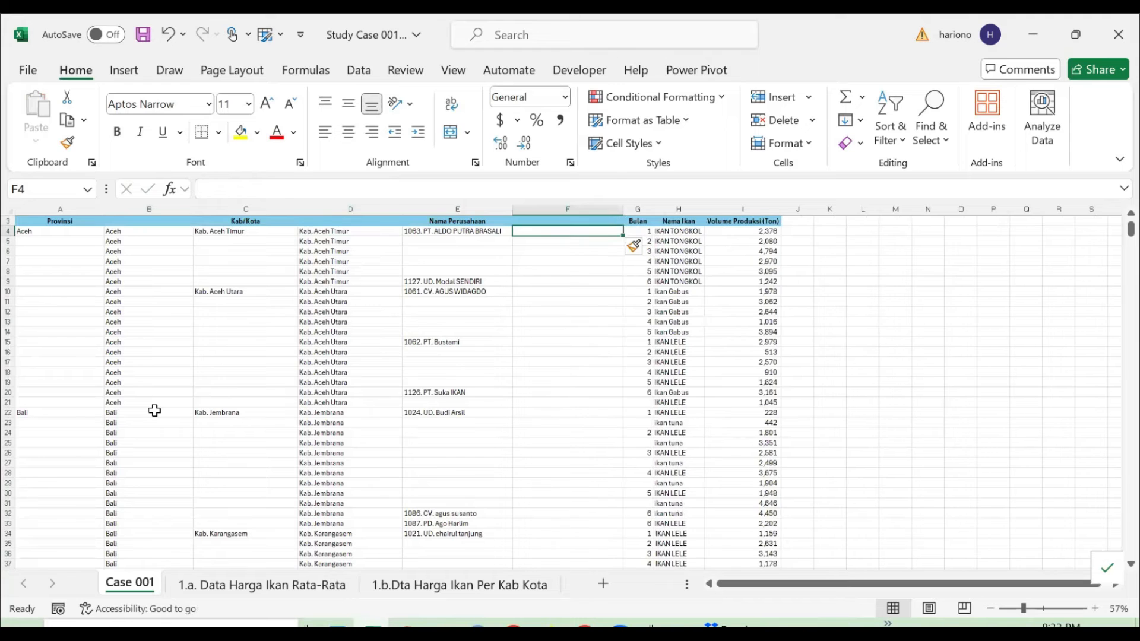
- Copy the IF formulas in D4:D1119 into column F starting at F4 to repeat the company names
key(Left)
key(Left)
key(ctrl+shift+Down)
key(ctrl+c)
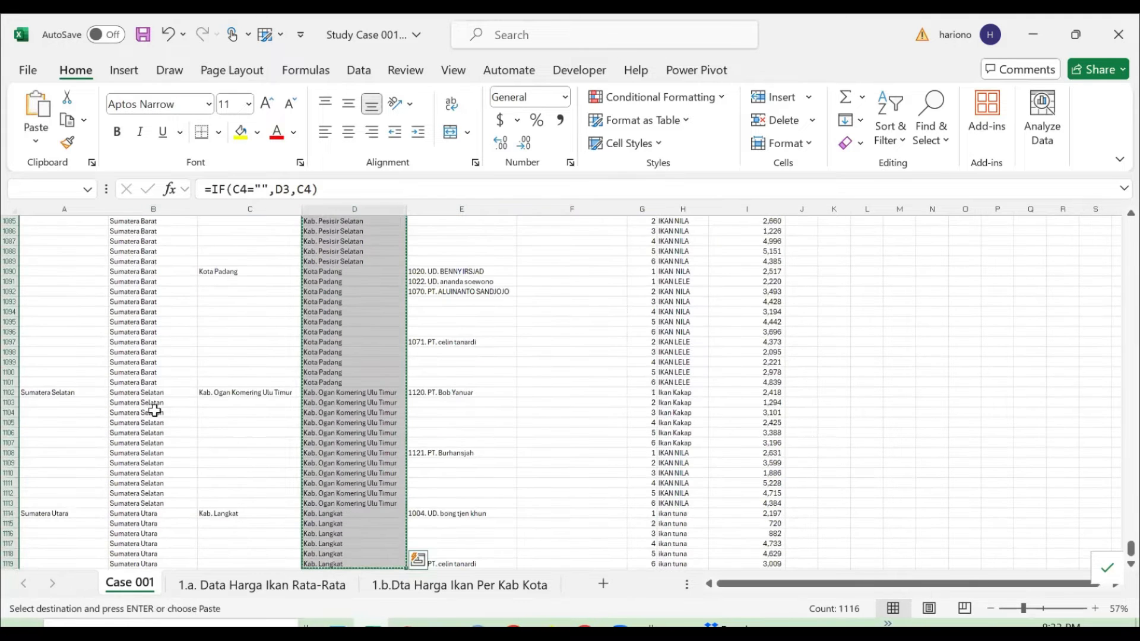
key(Right)
key(Right)
key(ctrl+v)
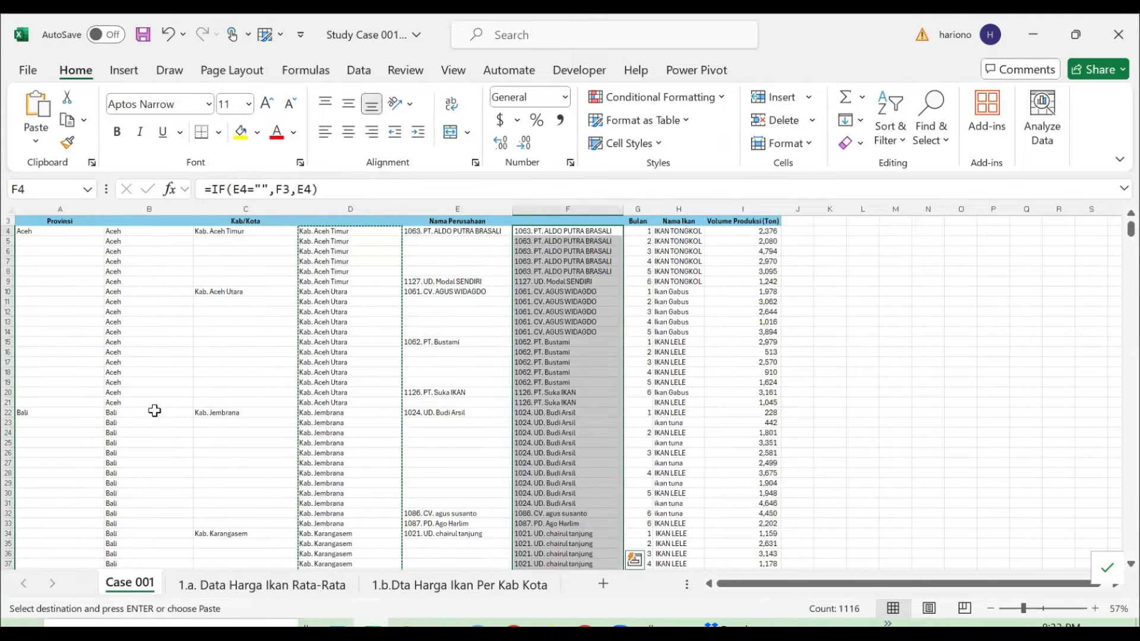
- Review the filled helper columns beside Kab/Kota and Nama Perusahaan and the formula in D4
key(Right)
key(Right)
key(Left)
key(Left)
key(Left)
key(Left)
key(Left)
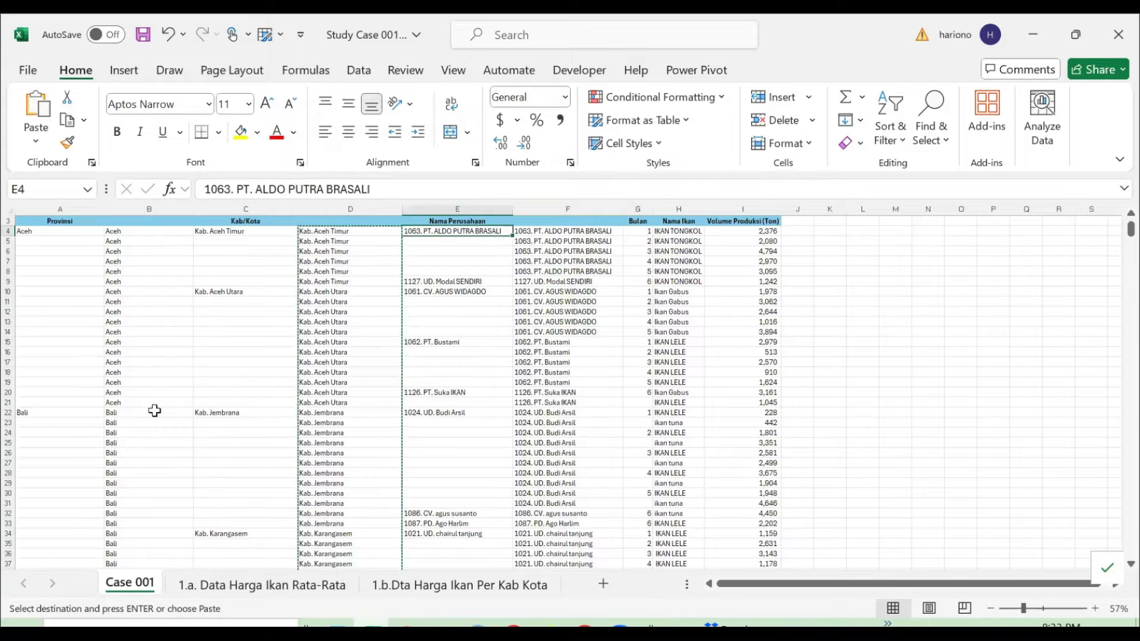
key(Right)
key(Up)
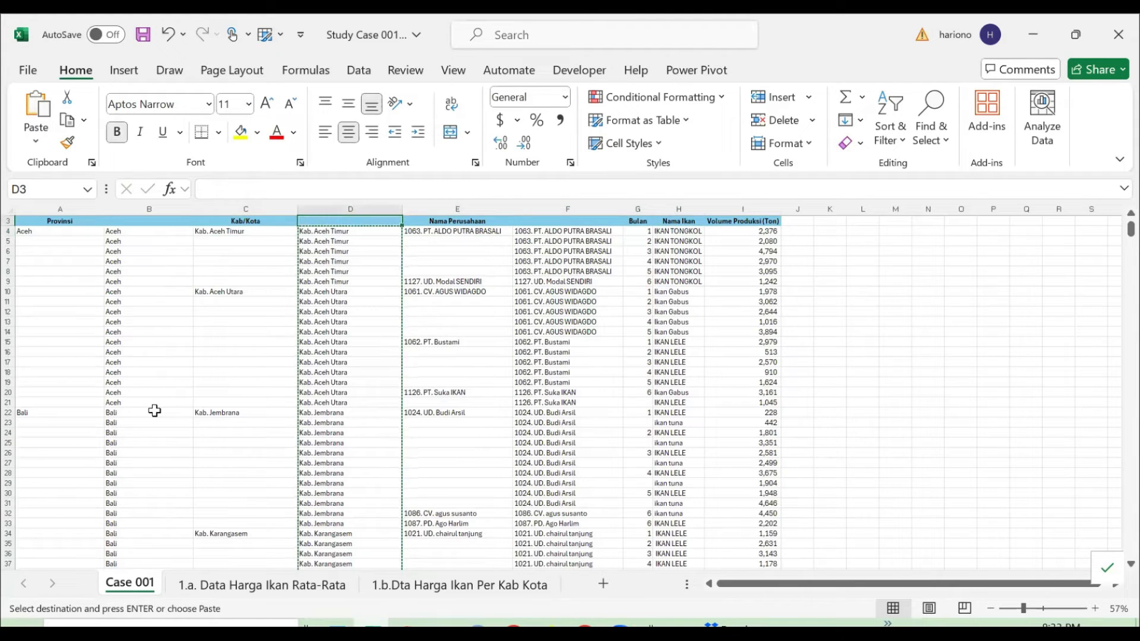
key(Down)
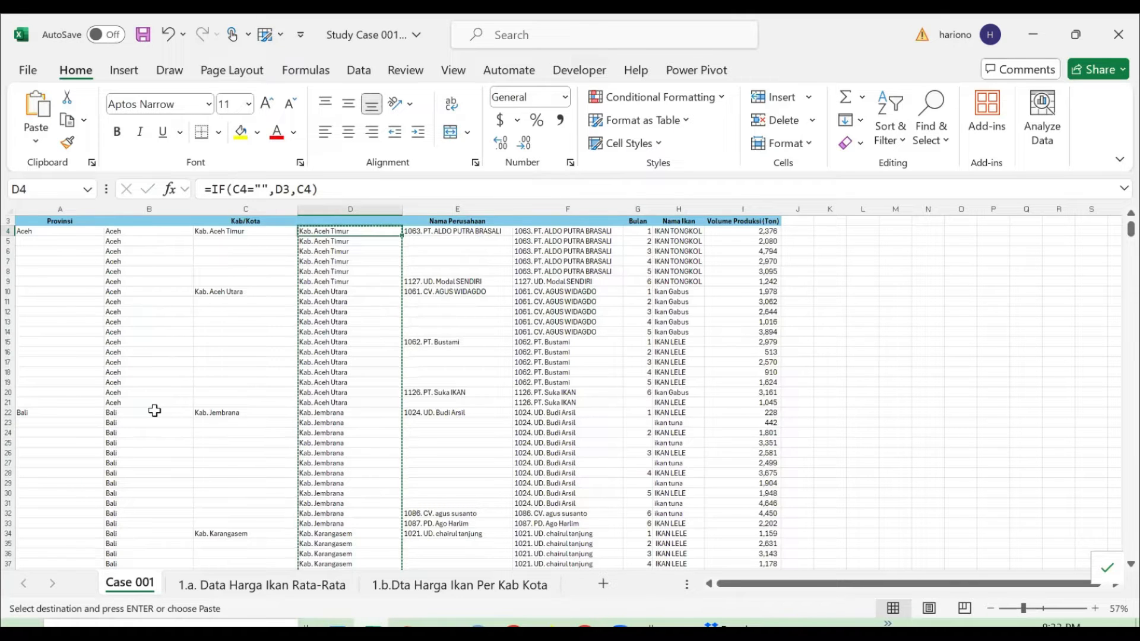
- Undo the helper formulas and inserted columns and clear the pending copy, going back to the original six-column table
key(ctrl+z)
key(ctrl+z)
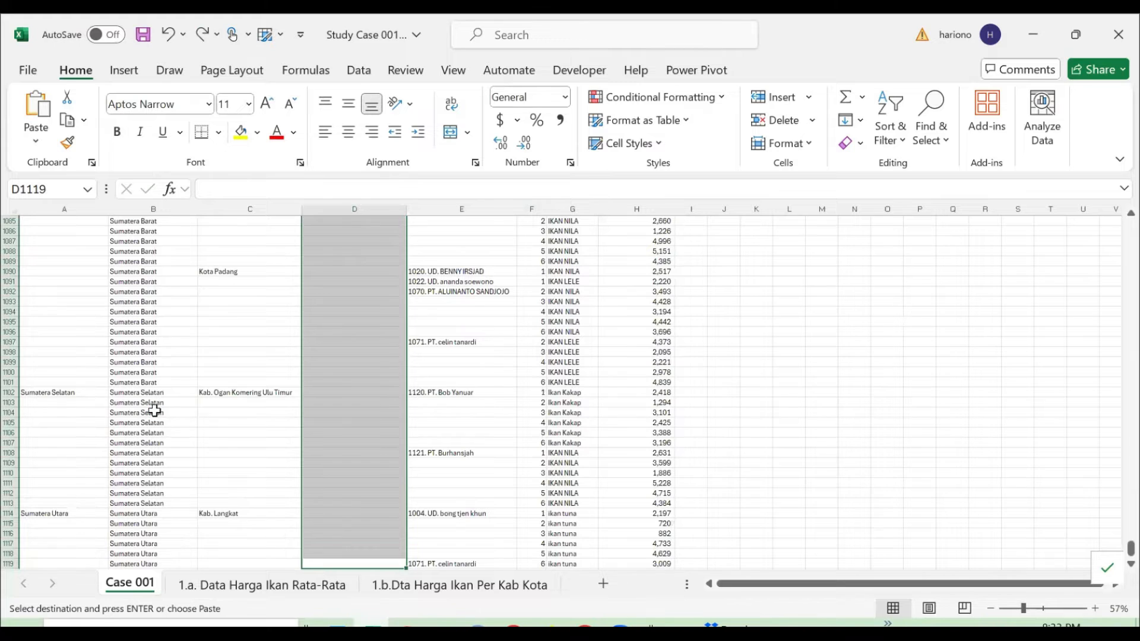
key(ctrl+z)
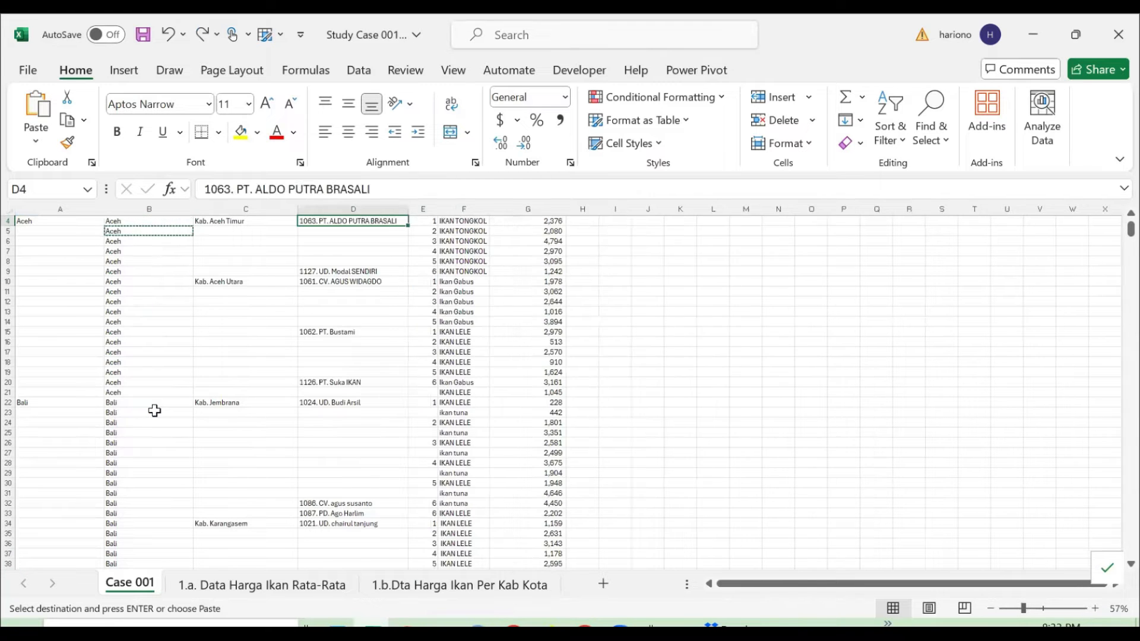
key(ctrl+z)
key(ctrl+Up)
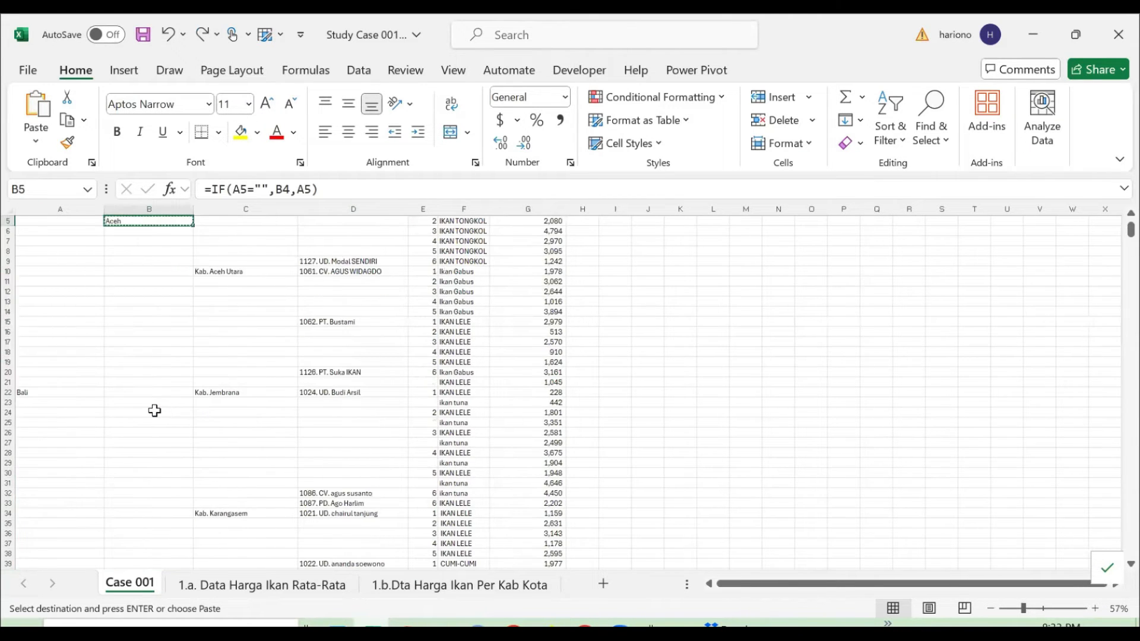
key(Up)
key(Delete)
key(Down)
key(Delete)
key(ctrl+z)
scroll(154, 411, up, 1)
key(Escape)
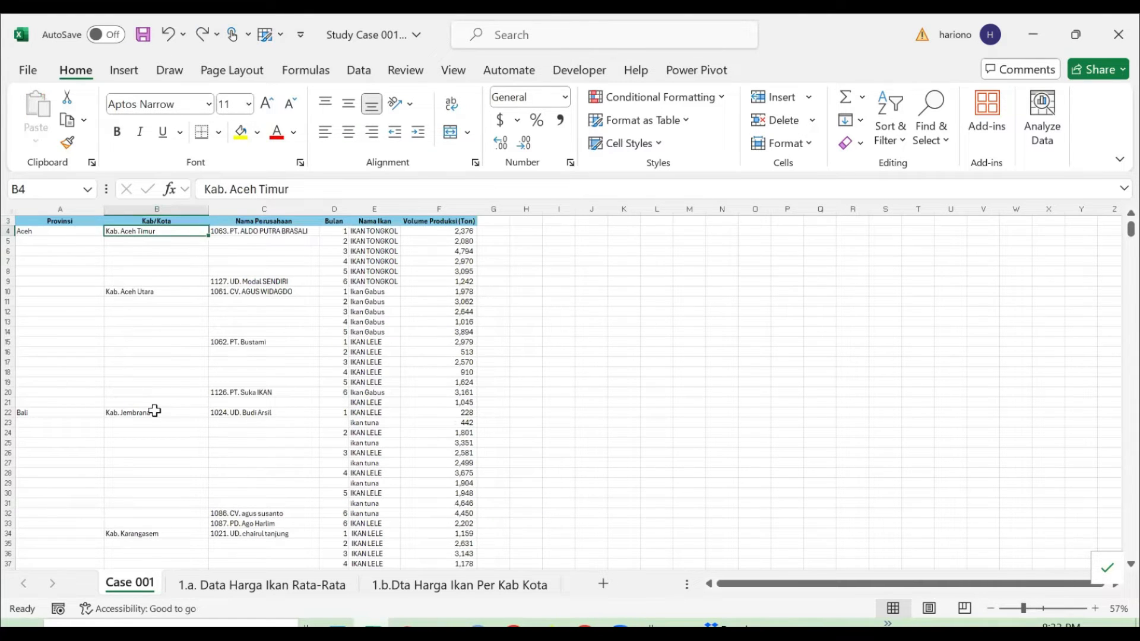
- Examine the last rows of the table around row 1119 and the blank cells in the Bulan column, including D1083
key(ctrl+Right)
key(Left)
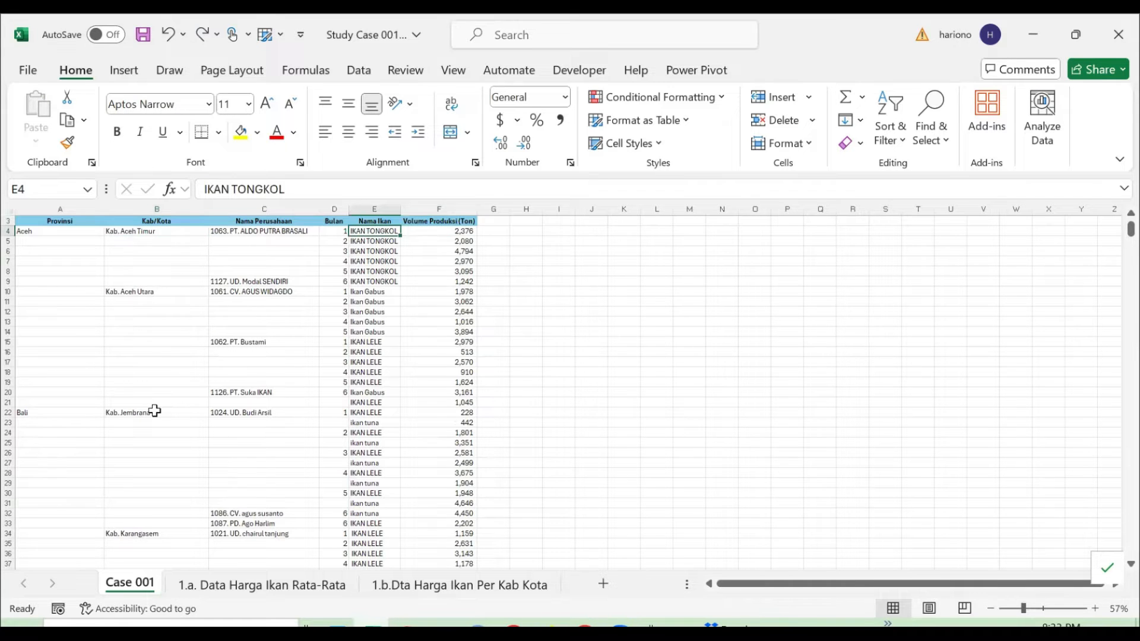
key(ctrl+Down)
key(Left)
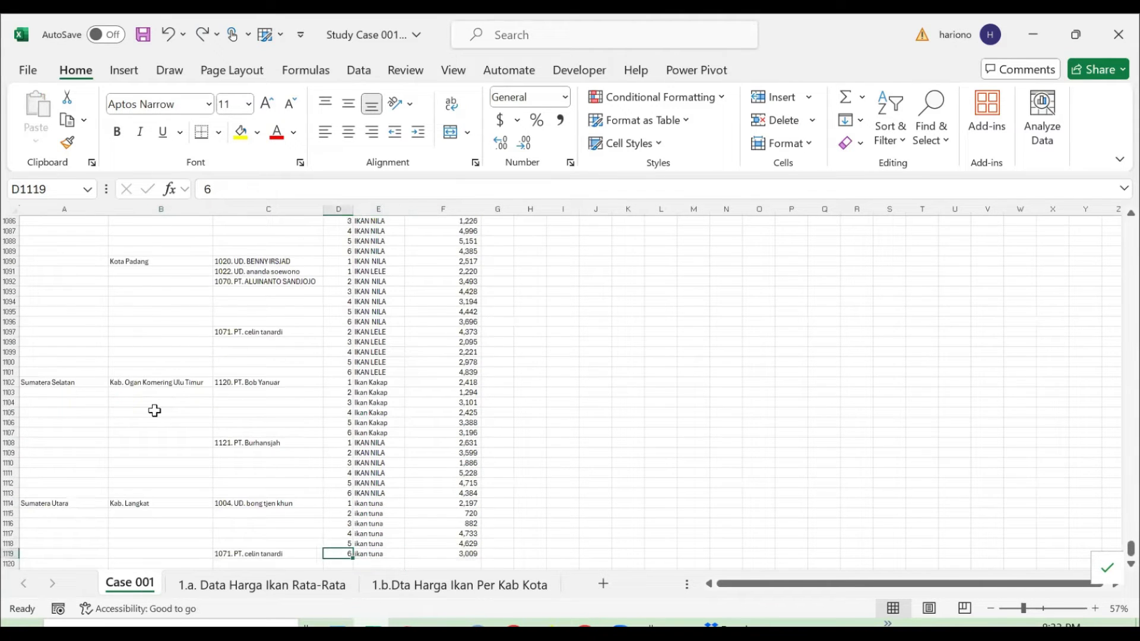
key(ctrl+Up)
key(ctrl+Up)
key(Down)
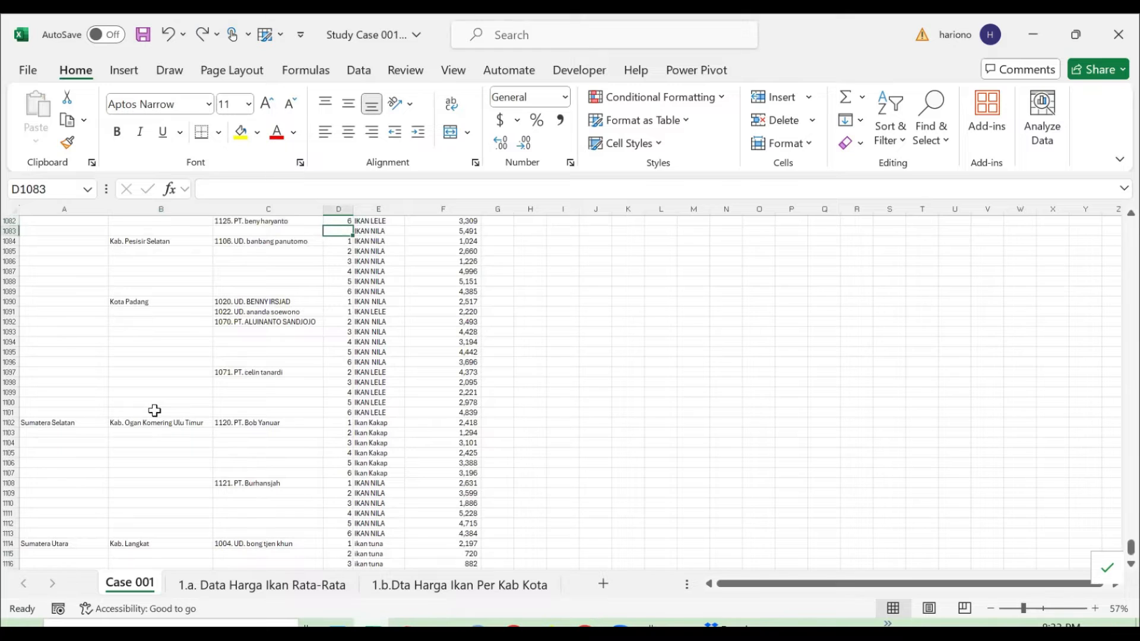
key(ctrl+shift+Left)
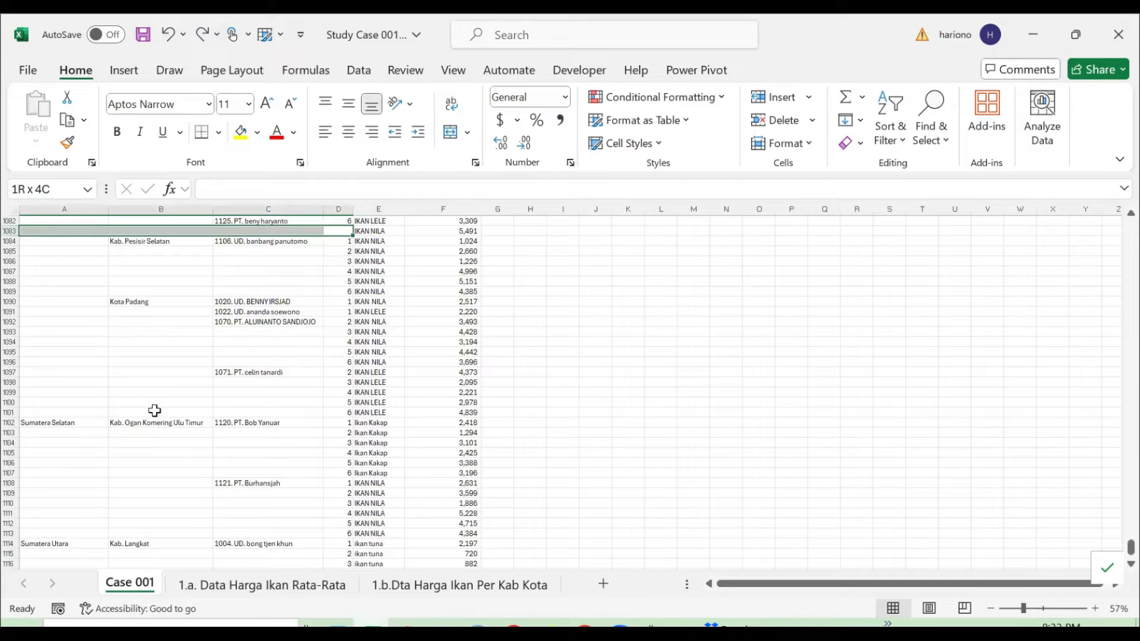
key(Up)
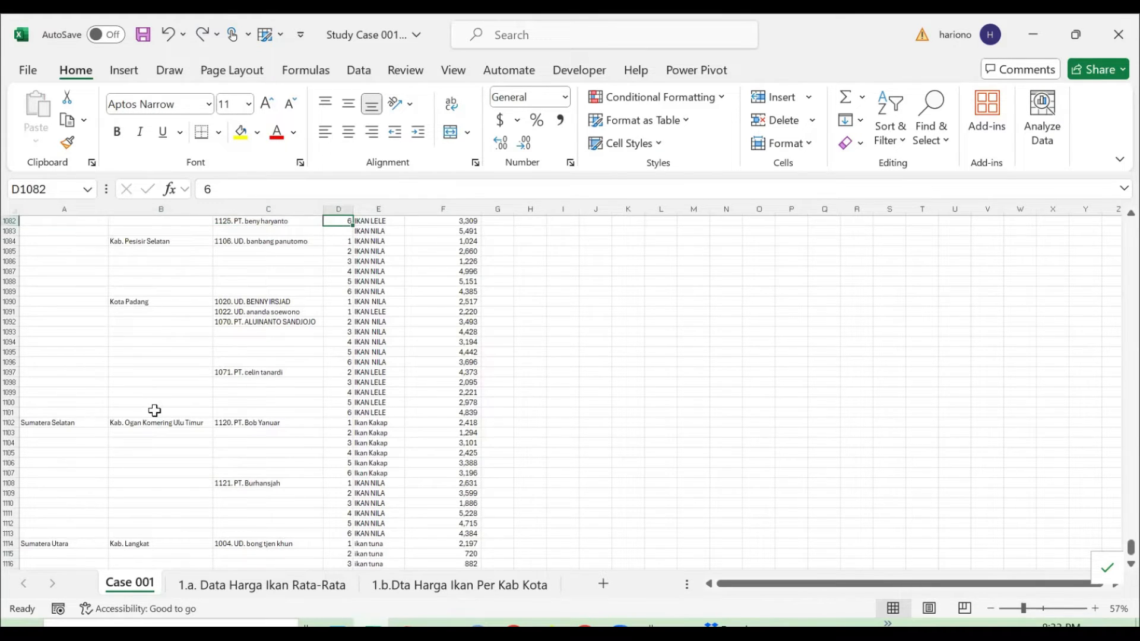
key(ctrl+Up)
key(Up)
key(Up)
key(Up)
key(Down)
key(Down)
- Select only the blank cells within A4:E1119 and fill them all with a formula repeating the cell above, =C4 in C5
key(Right)
key(ctrl+Up)
key(Down)
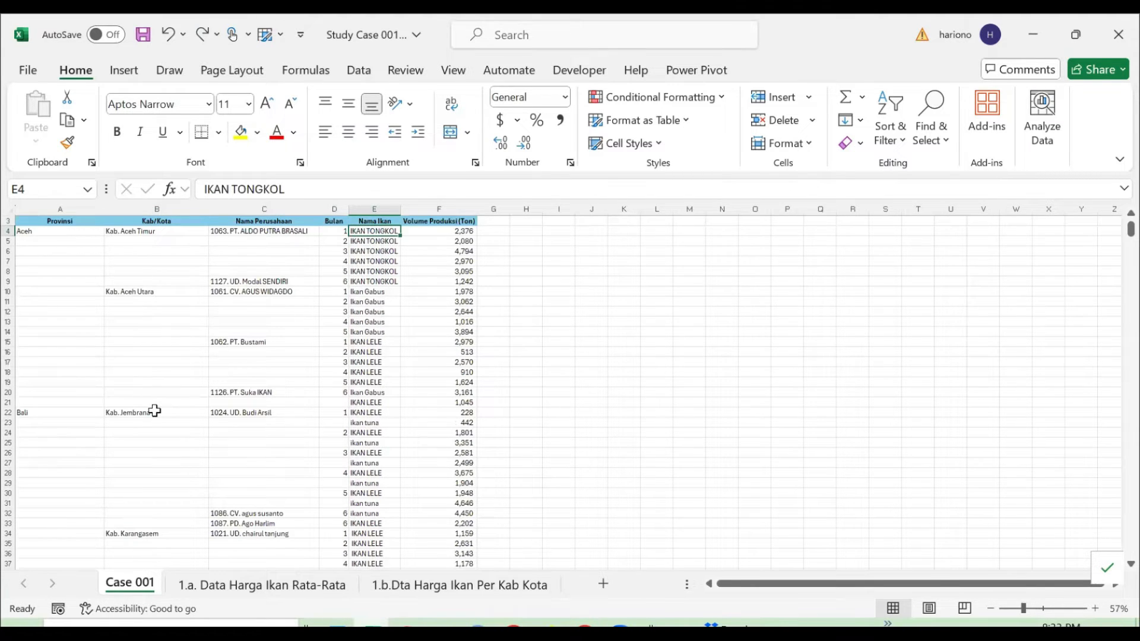
key(ctrl+shift+Down)
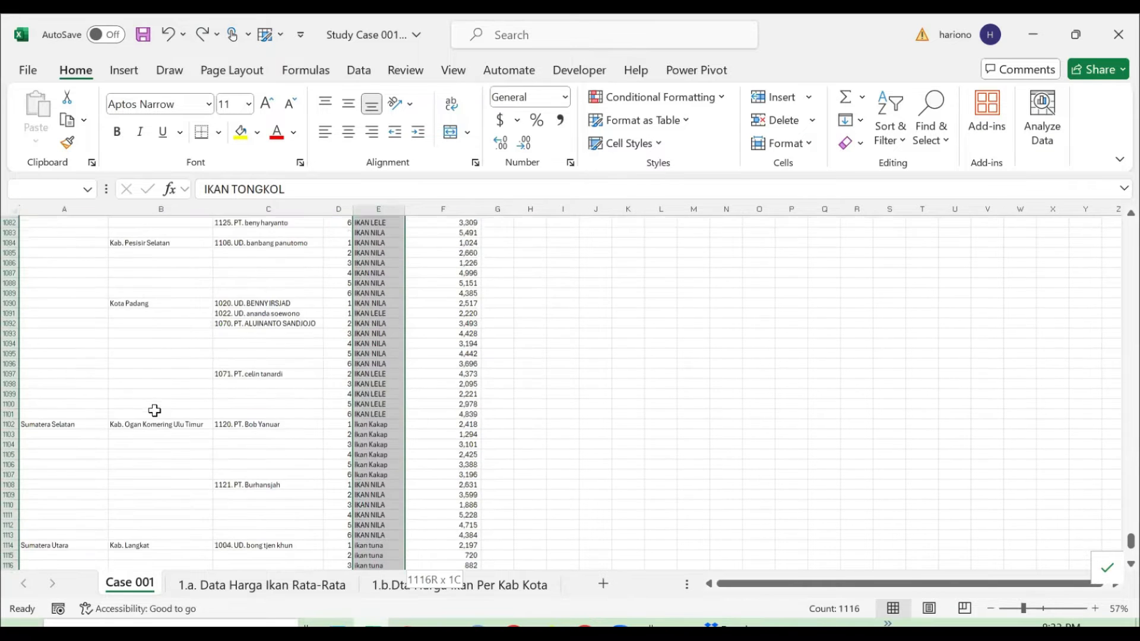
key(ctrl+shift+Left)
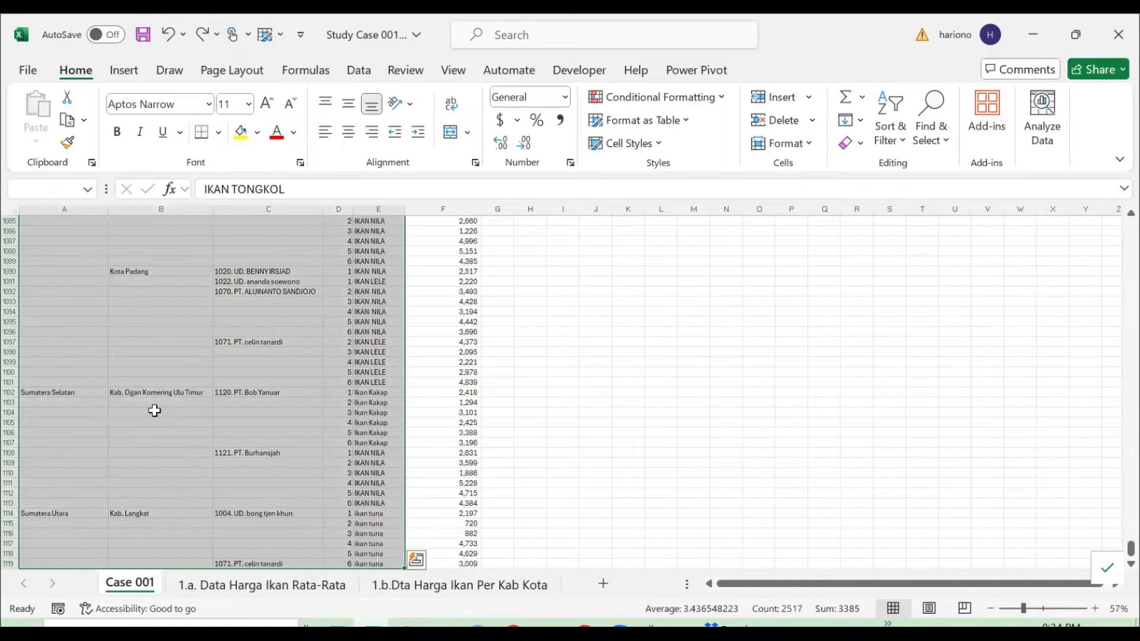
key(ctrl+g)
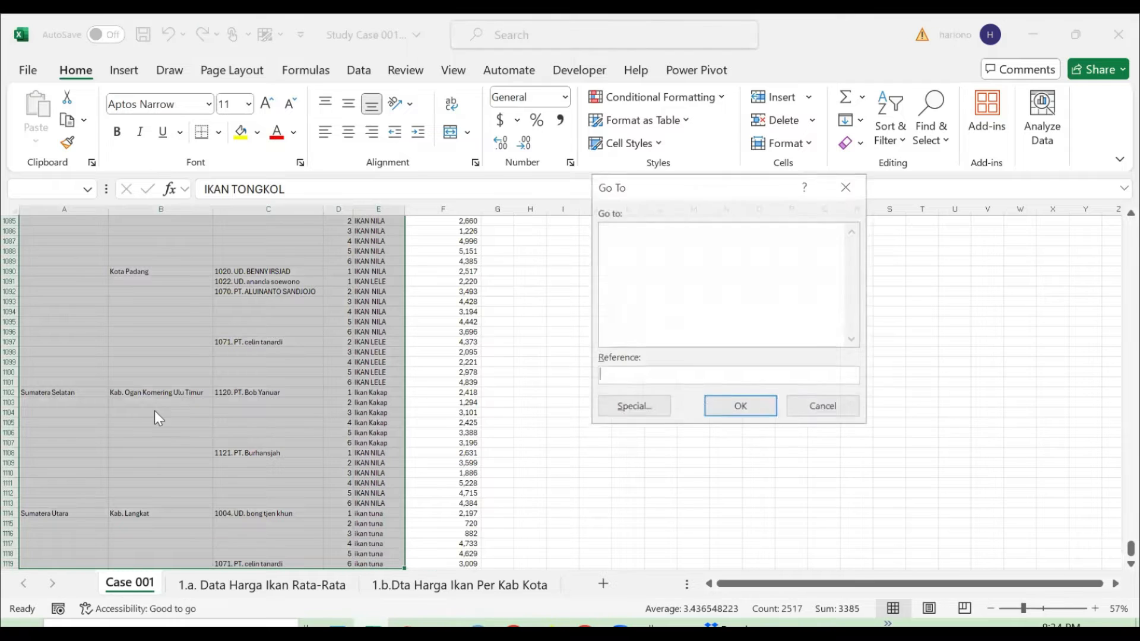
click(628, 404)
click(641, 332)
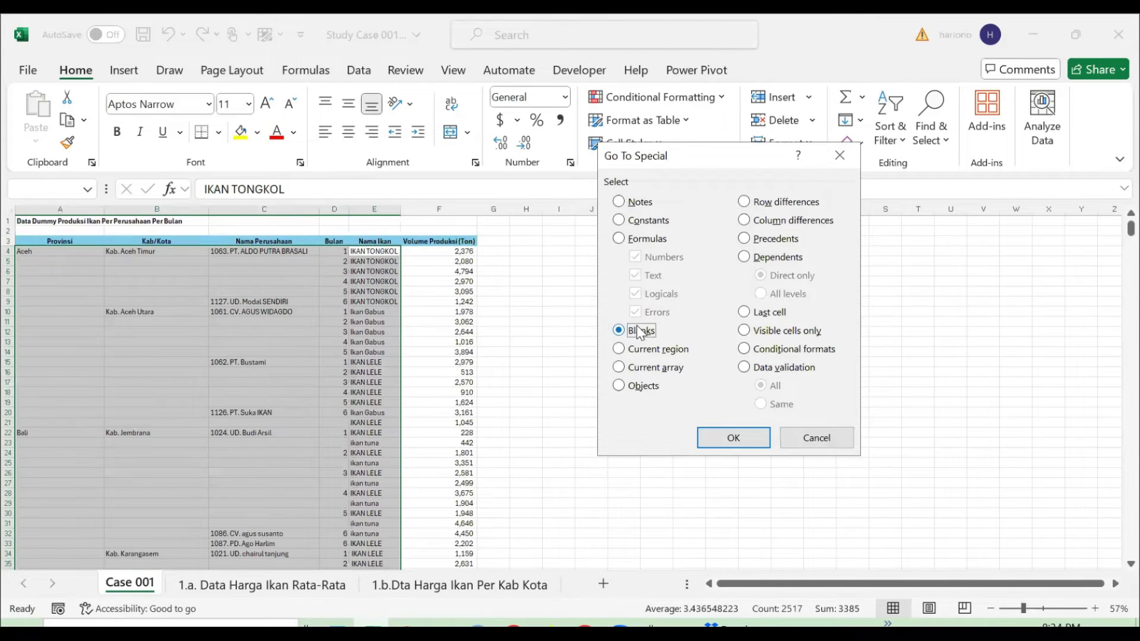
click(734, 438)
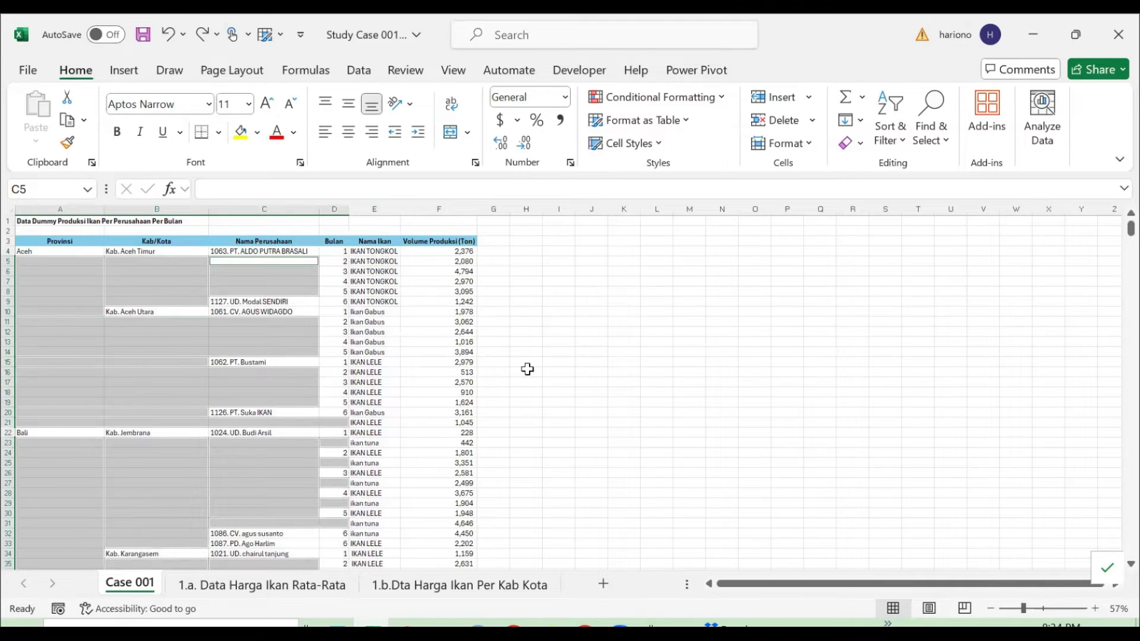
text(=)
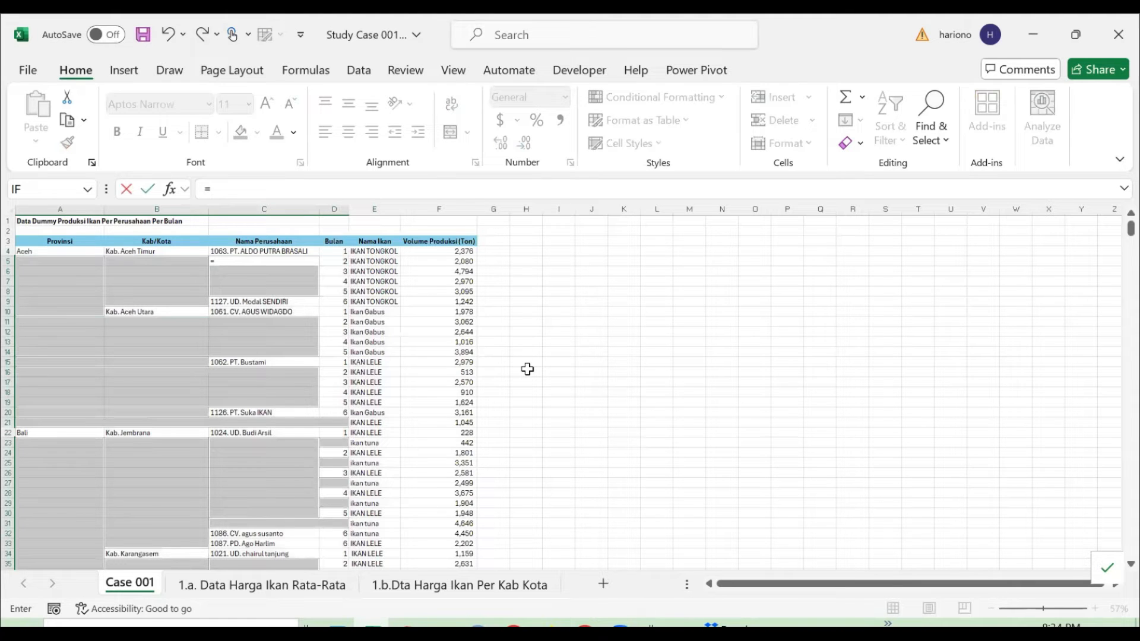
key(Up)
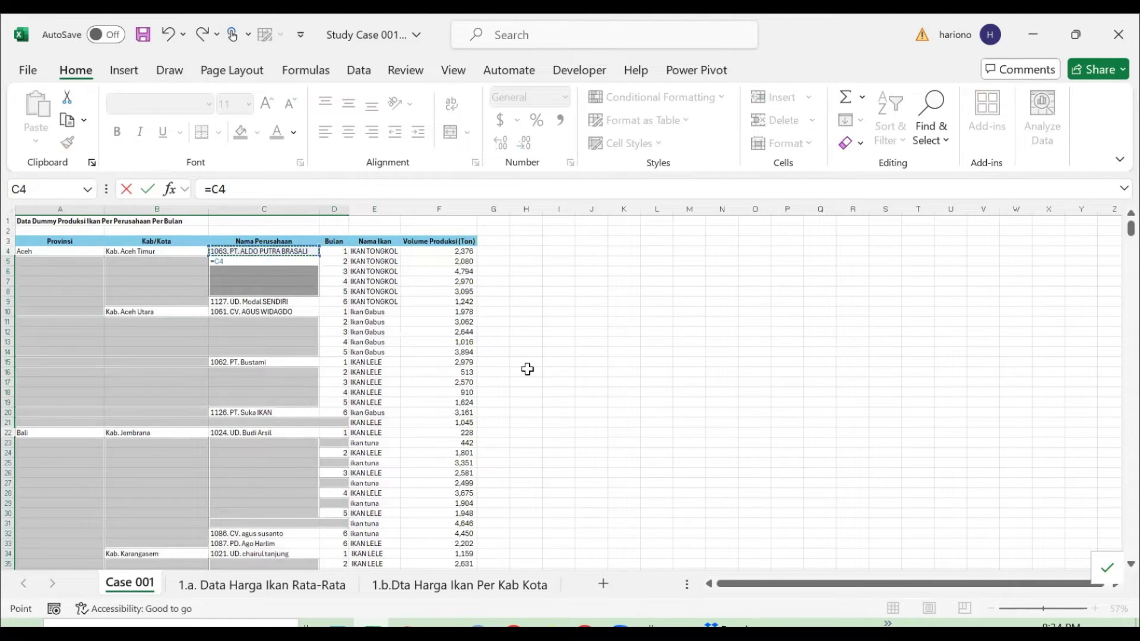
key(ctrl+Return)
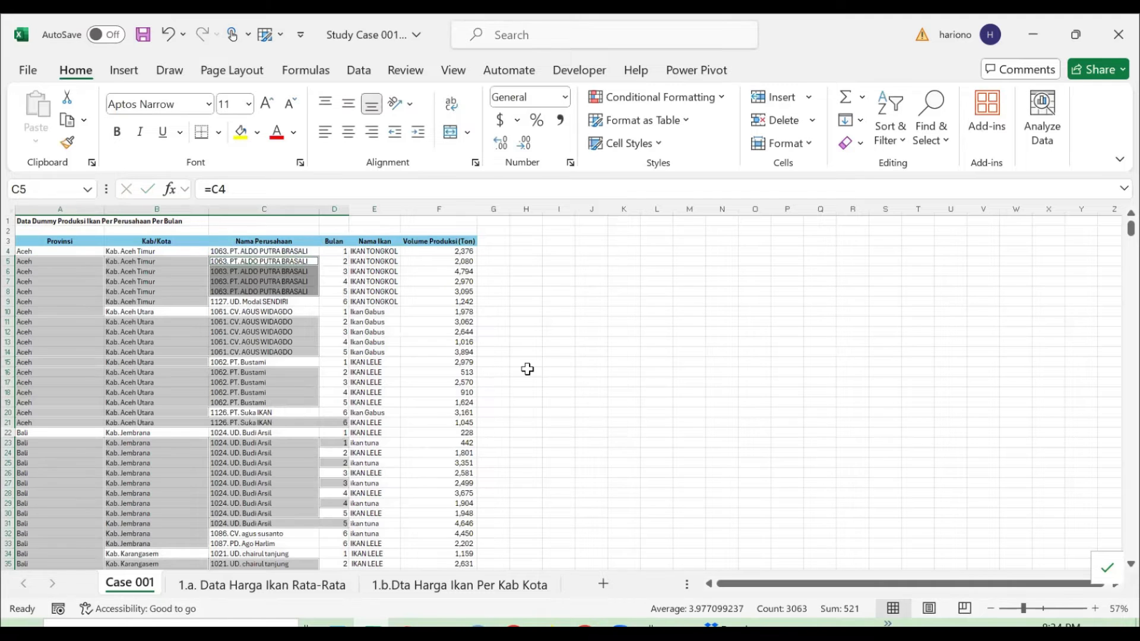
- Review the filled Kab/Kota column from the top rows down to row 1119
key(Left)
key(ctrl+Down)
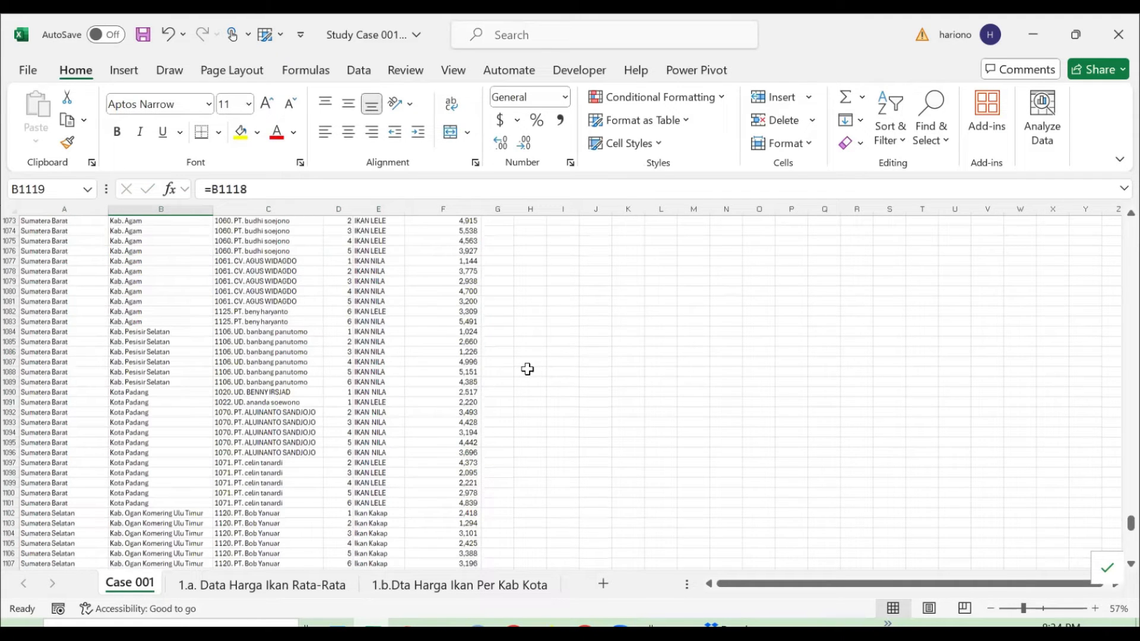
key(ctrl+Up)
key(Down)
key(Down)
key(Down)
key(Down)
key(Down)
key(Down)
key(Down)
key(Down)
key(ctrl+Up)
key(ctrl+Up)
key(ctrl+Down)
key(Left)
key(Right)
key(Down)
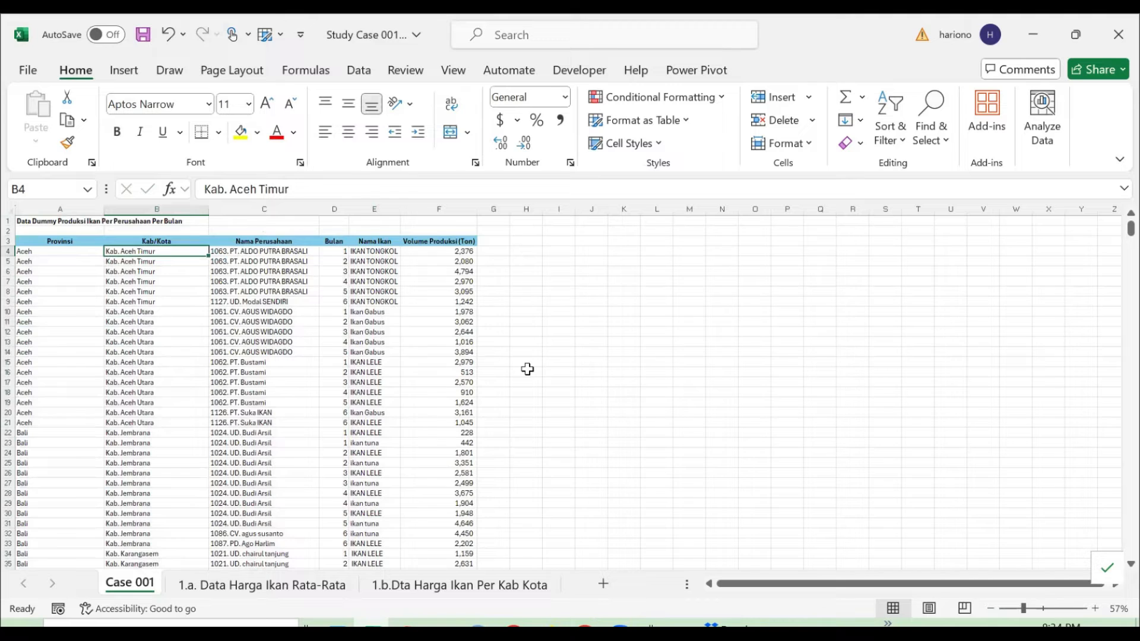
- Check the contents of the filled cells in rows 4 to 6 of the Provinsi and Kab/Kota columns
key(Down)
key(Left)
key(ctrl+Right)
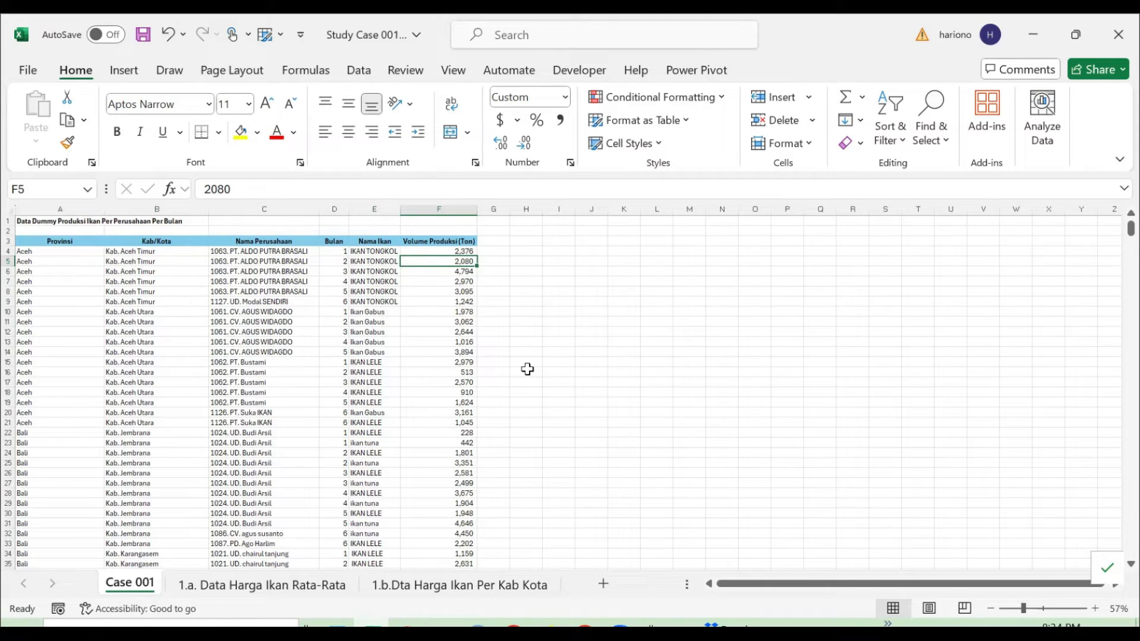
key(Home)
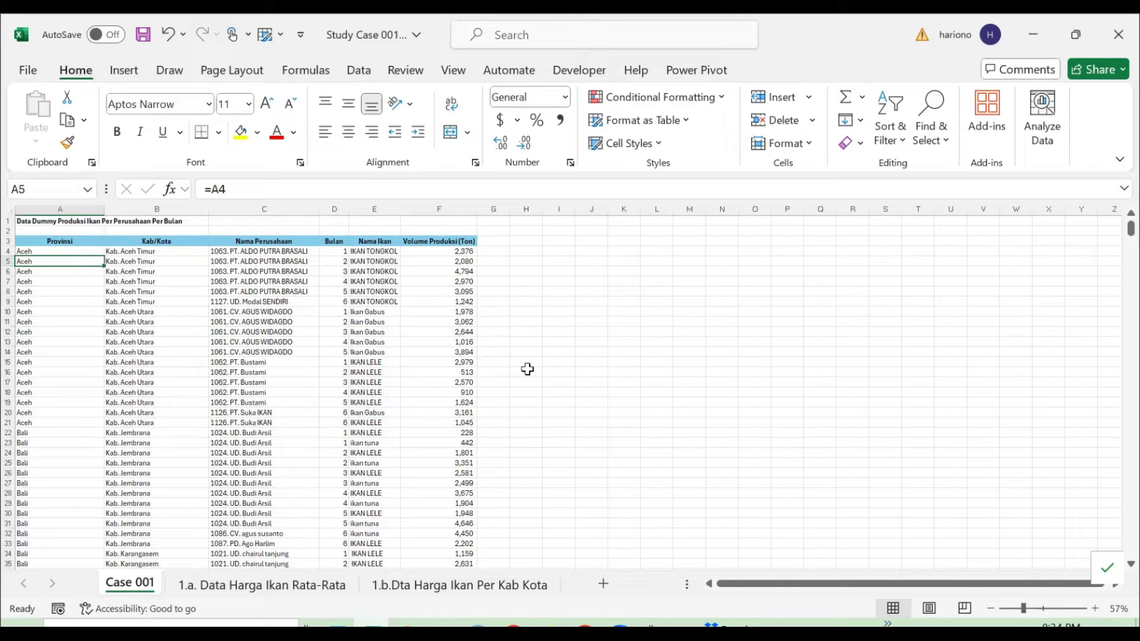
key(Up)
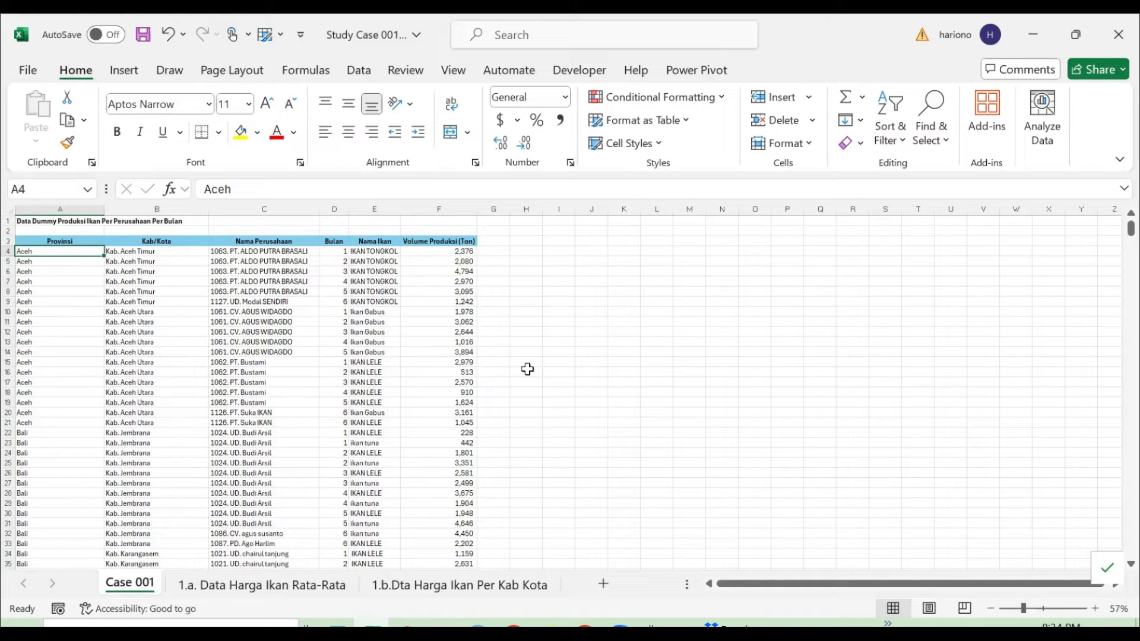
key(Right)
key(Down)
key(Left)
key(Right)
key(Down)
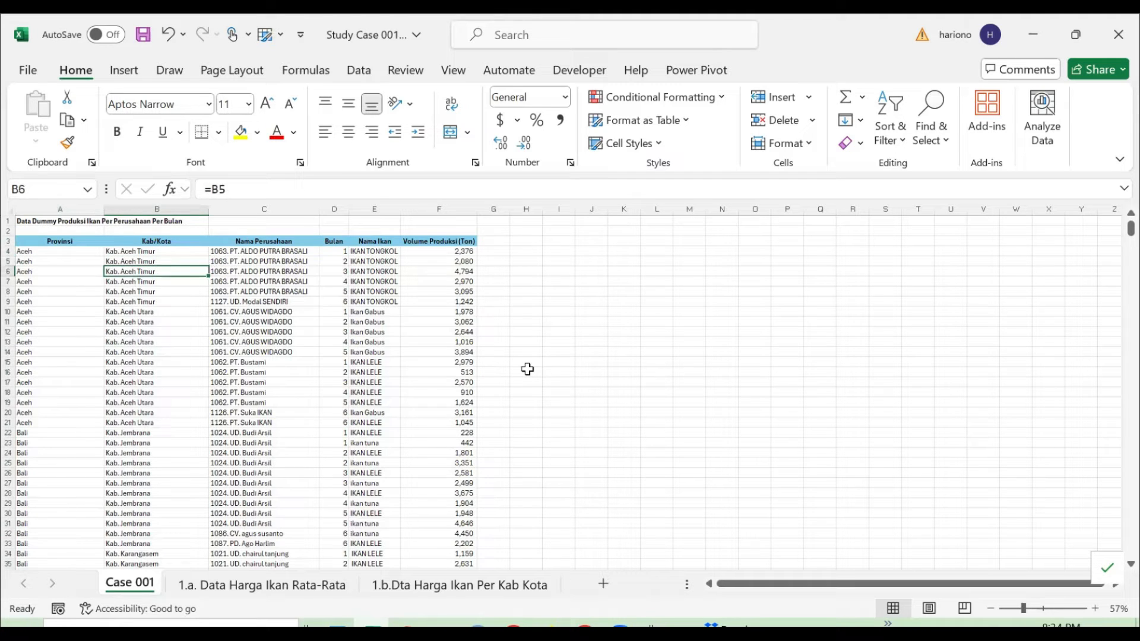
key(Up)
key(Left)
key(Right)
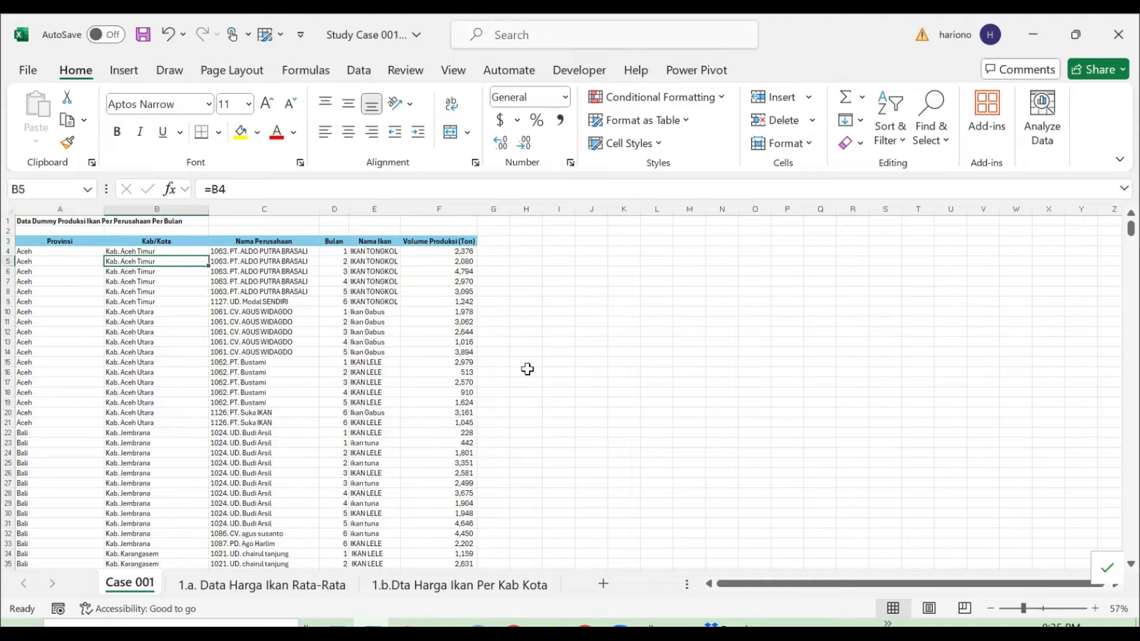
key(Up)
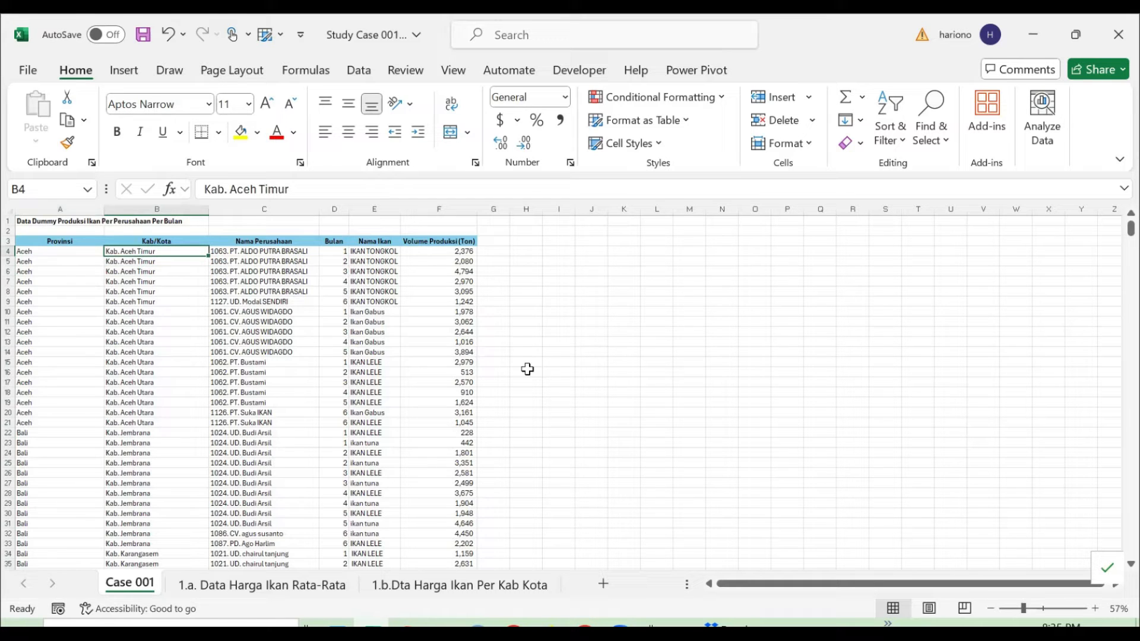
key(Down)
key(Up)
- Copy the whole table and paste it over itself as Values to replace the fill formulas
key(ctrl+a)
key(ctrl+c)
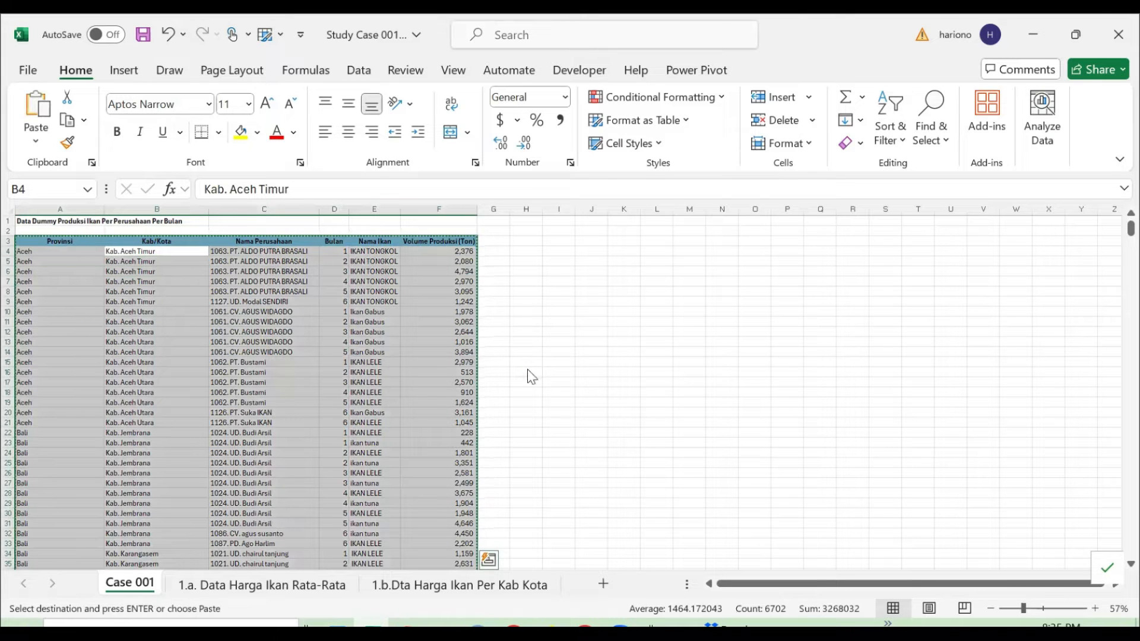
key(ctrl+alt+v)
key(v)
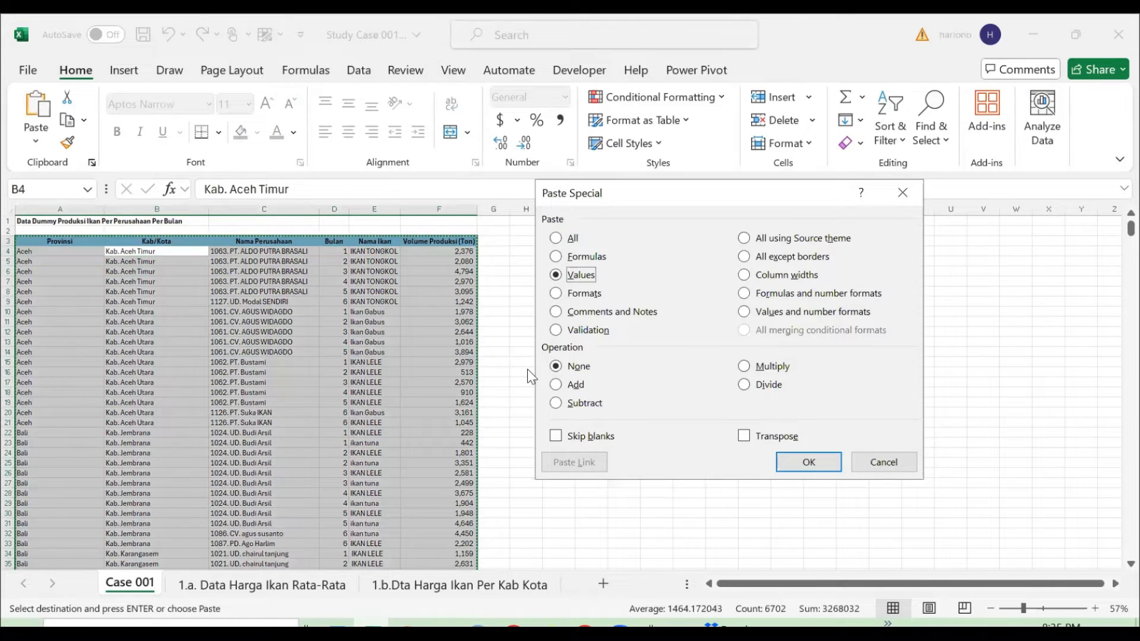
key(Return)
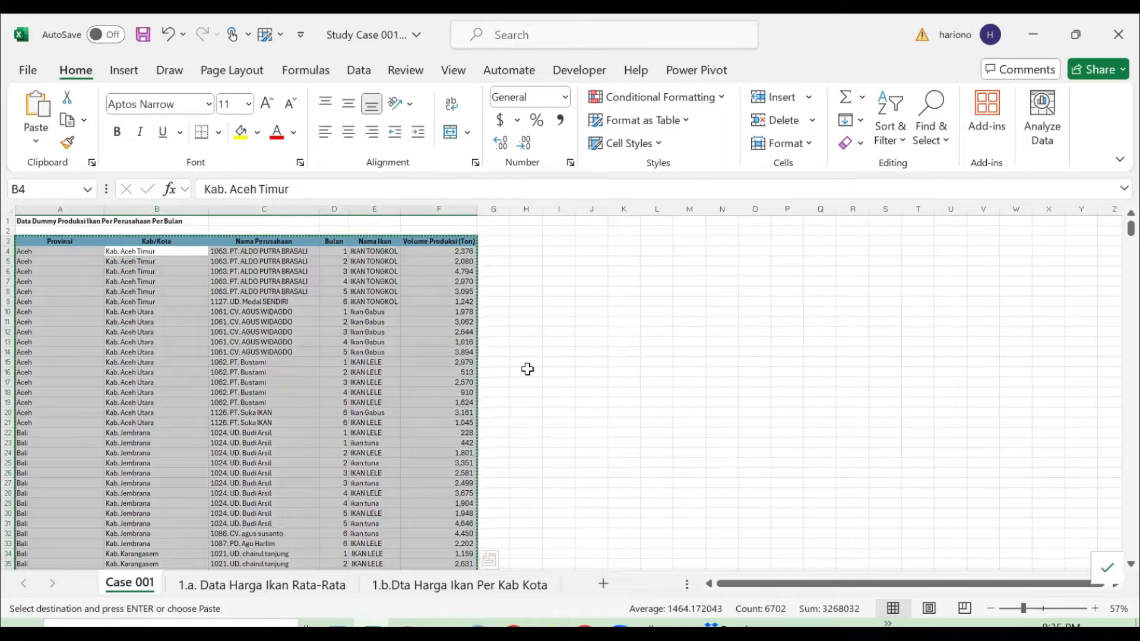
right_click(161, 256)
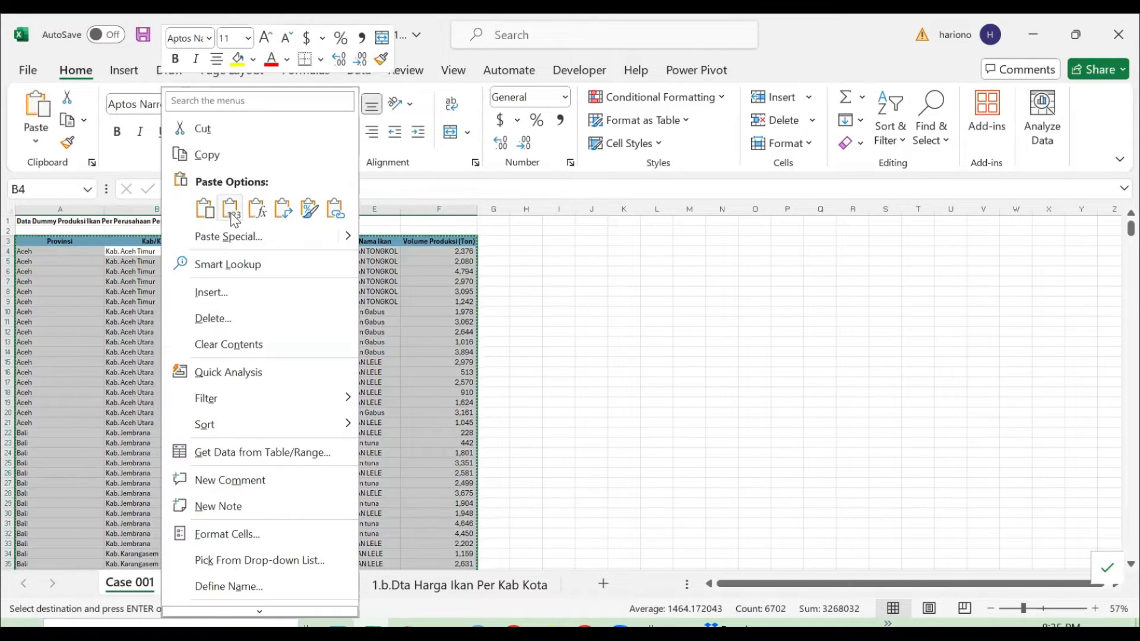
key(Escape)
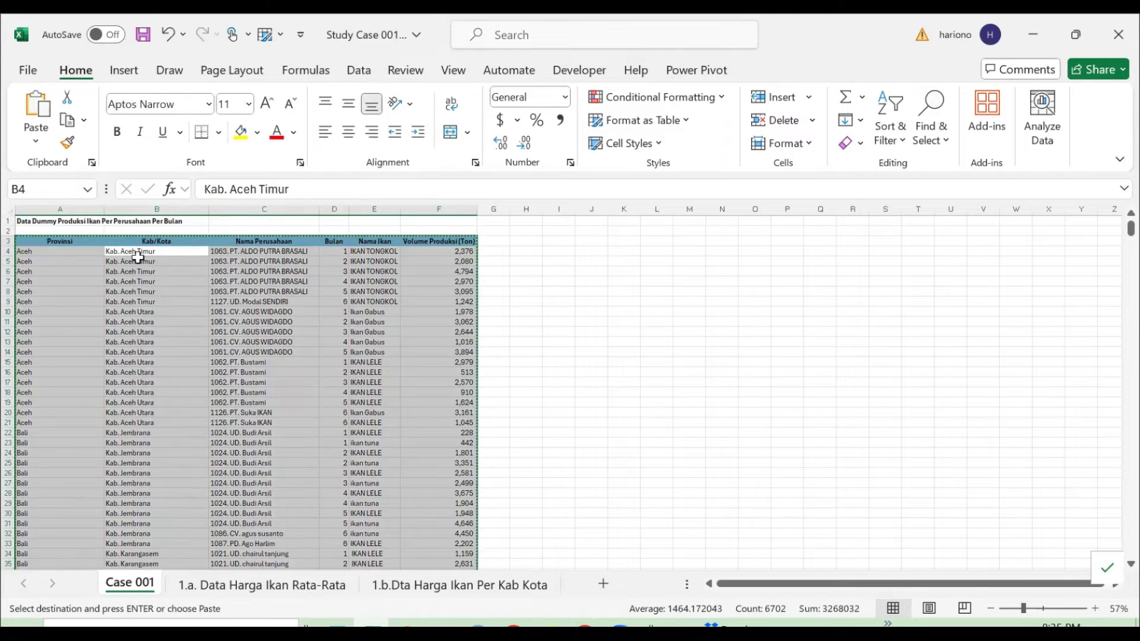
- Check the Kab/Kota and Nama Perusahaan cells for remaining formulas and clear the pending copy
click(140, 262)
key(Down)
key(Down)
key(Down)
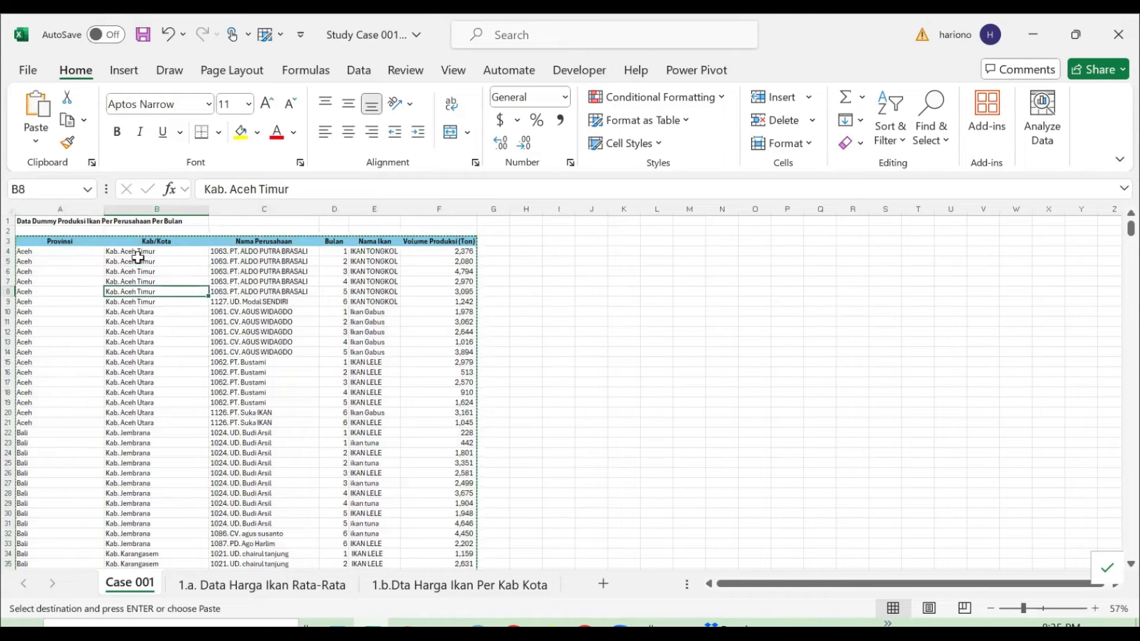
key(Right)
key(ctrl+Up)
key(Down)
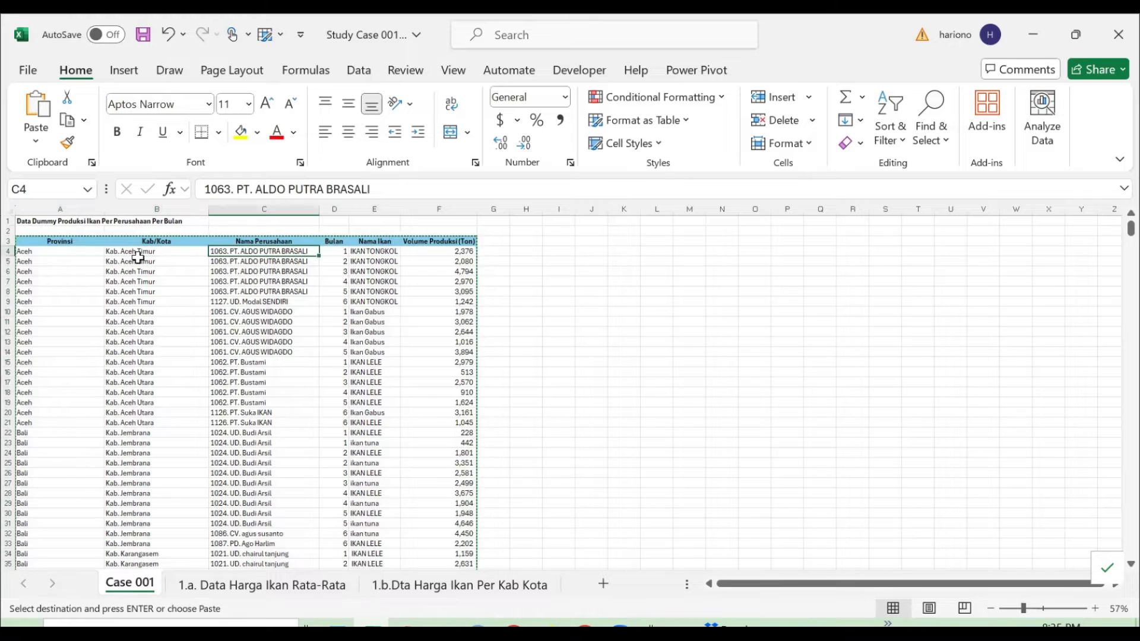
key(Up)
key(Escape)
key(Right)
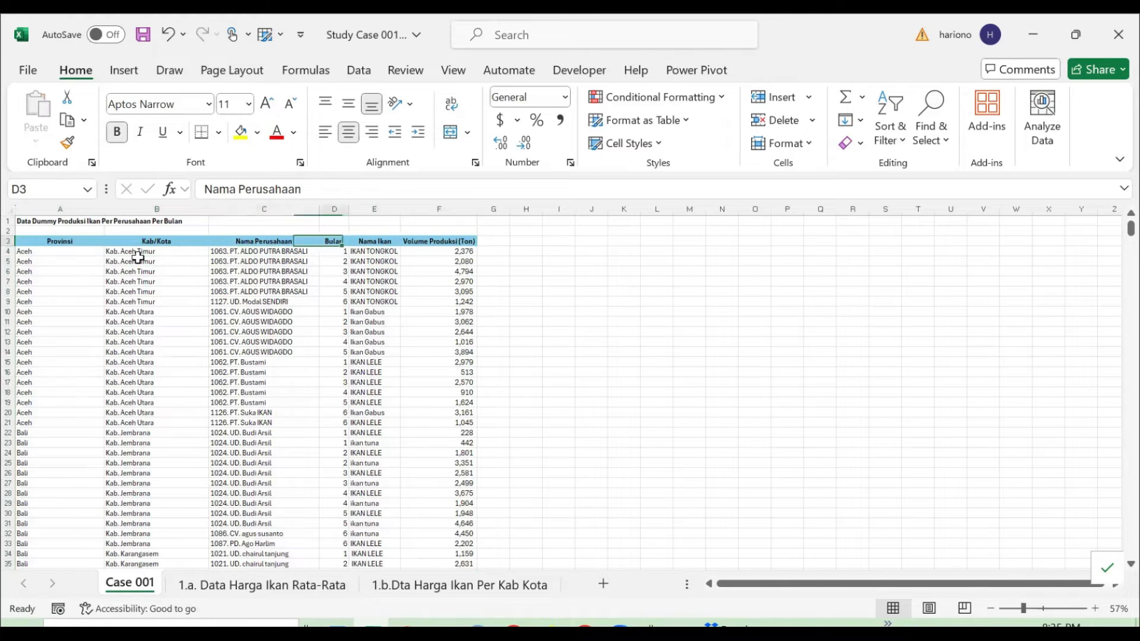
key(Left)
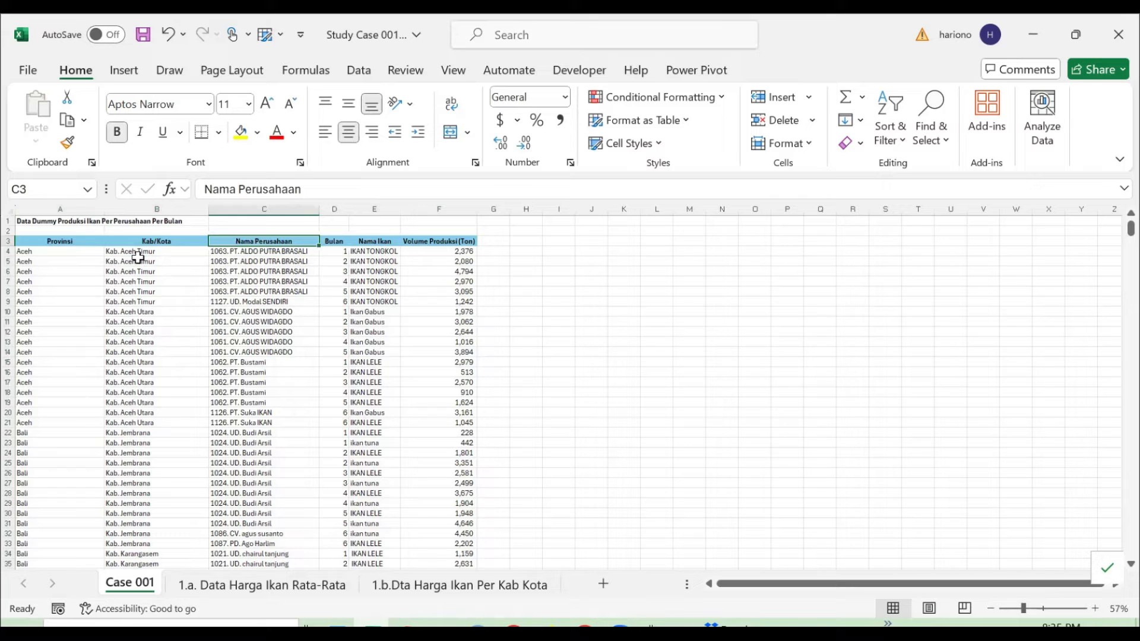
key(Down)
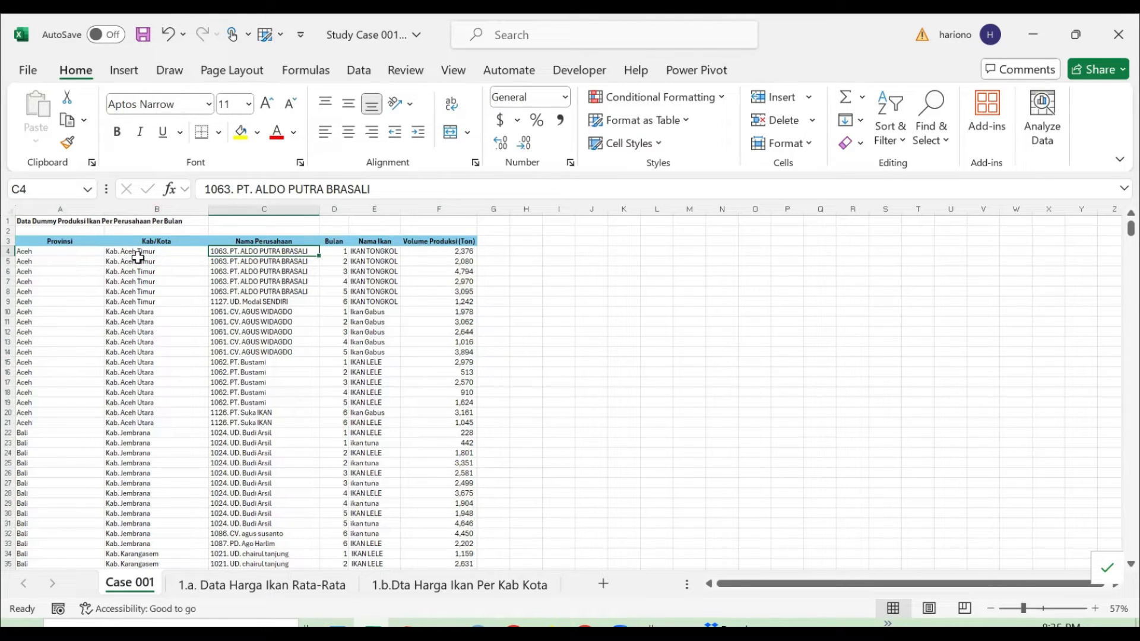
key(Up)
key(Down)
key(Up)
key(Right)
key(Left)
key(Down)
- Insert four blank columns between the Nama Perusahaan and Bulan columns
key(Right)
key(Up)
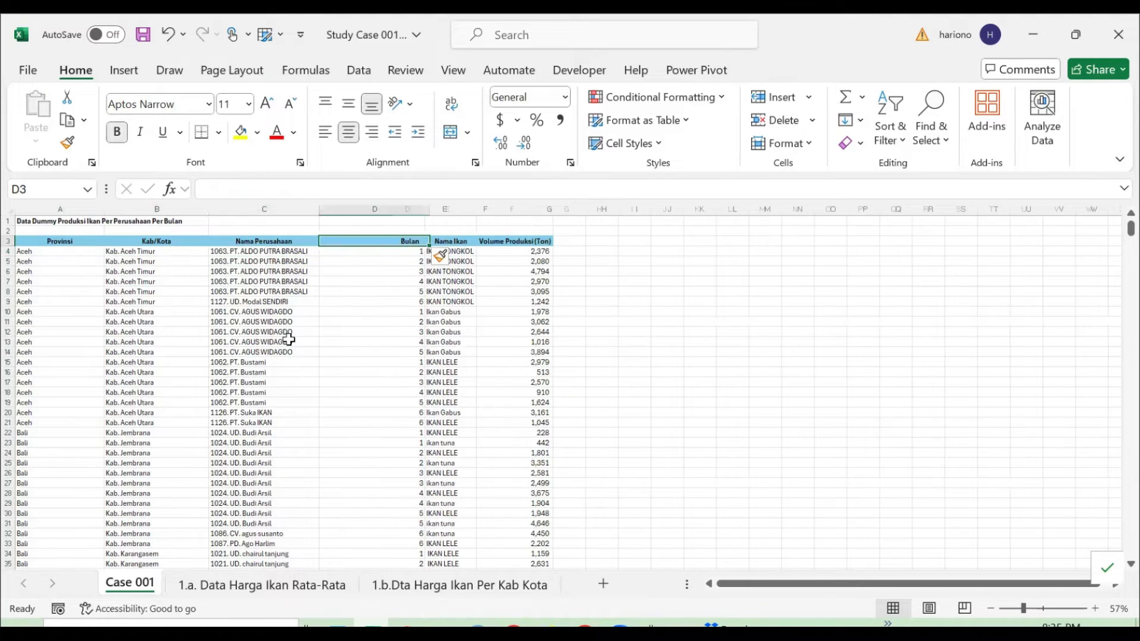
key(alt)
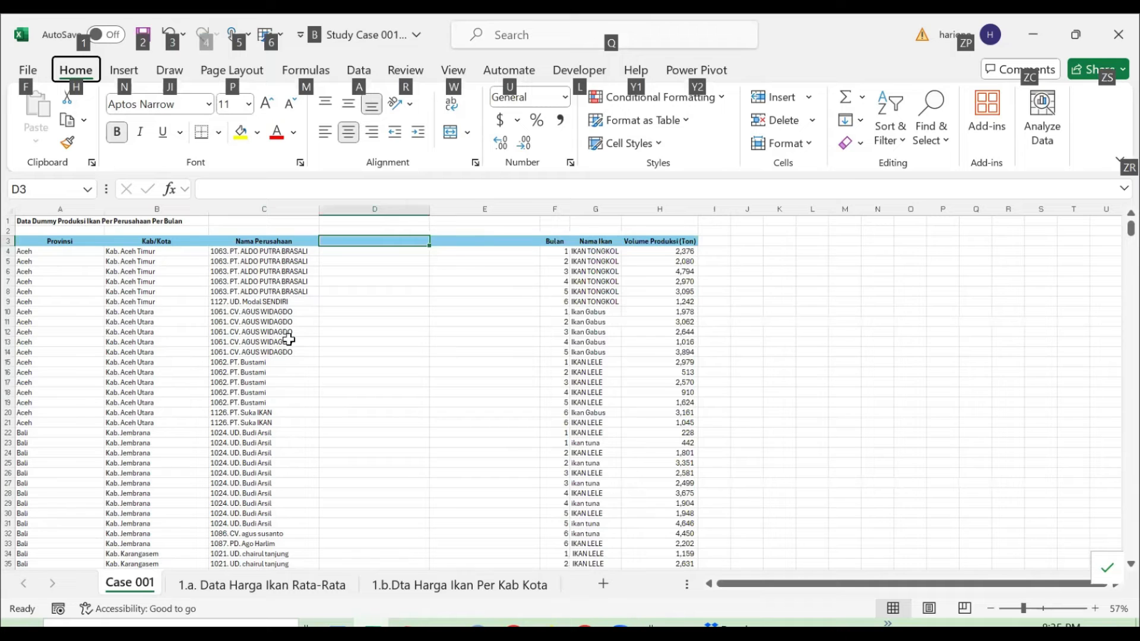
key(h)
key(i)
key(c)
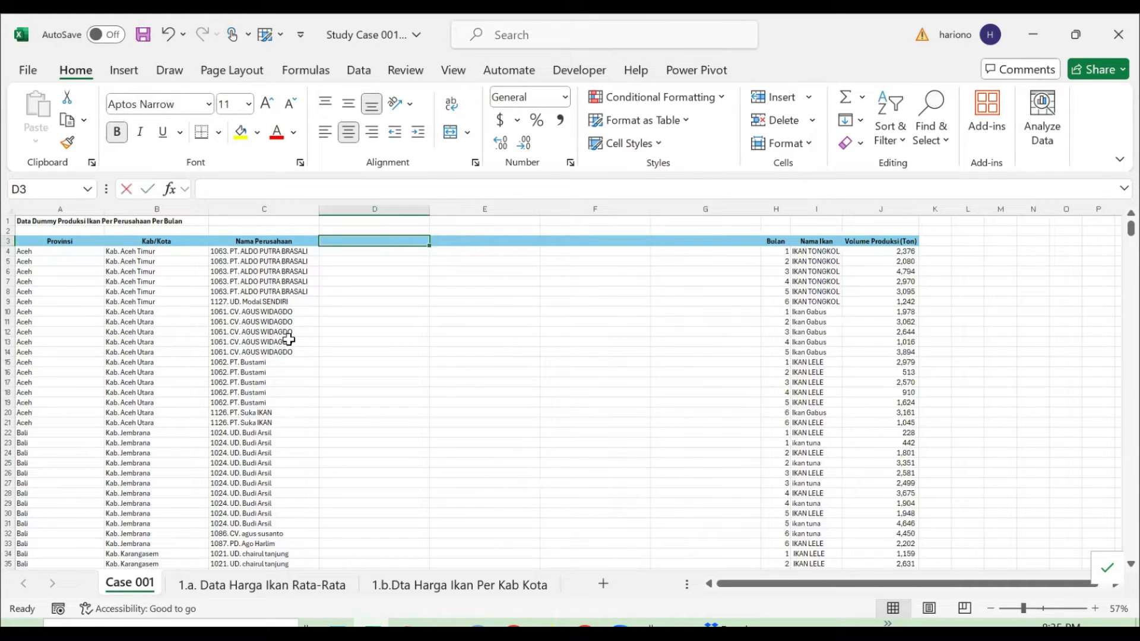
- Enter the headers ID Perusahaan, Entitas and Nama Perusahaan in cells D3 to F3
text(ID Perusahaa)
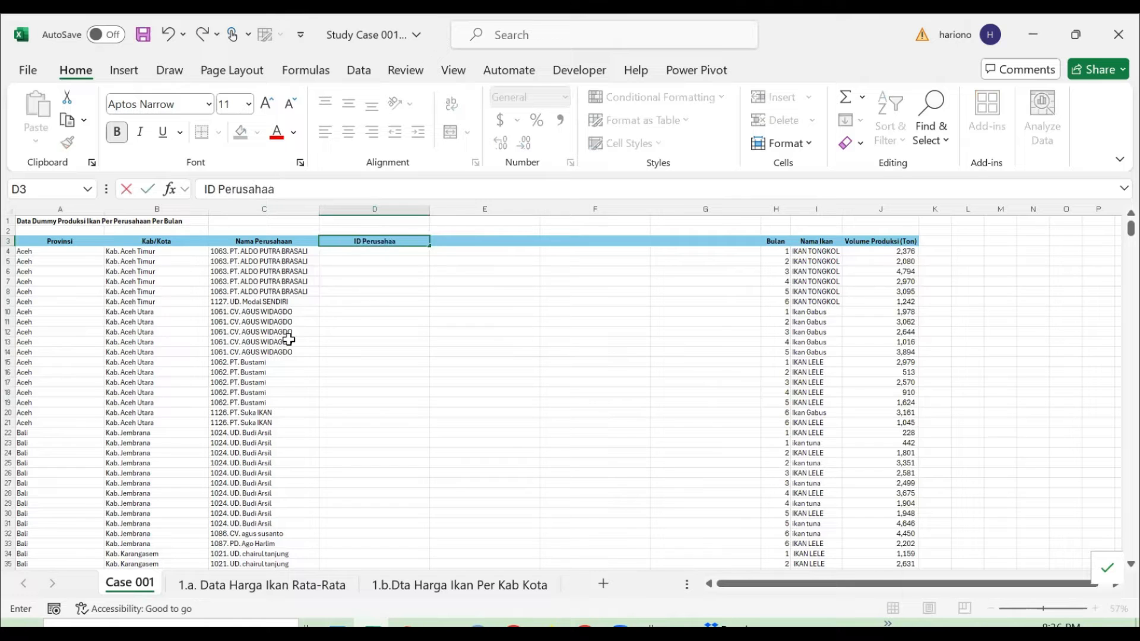
text(n)
key(Tab)
text(En)
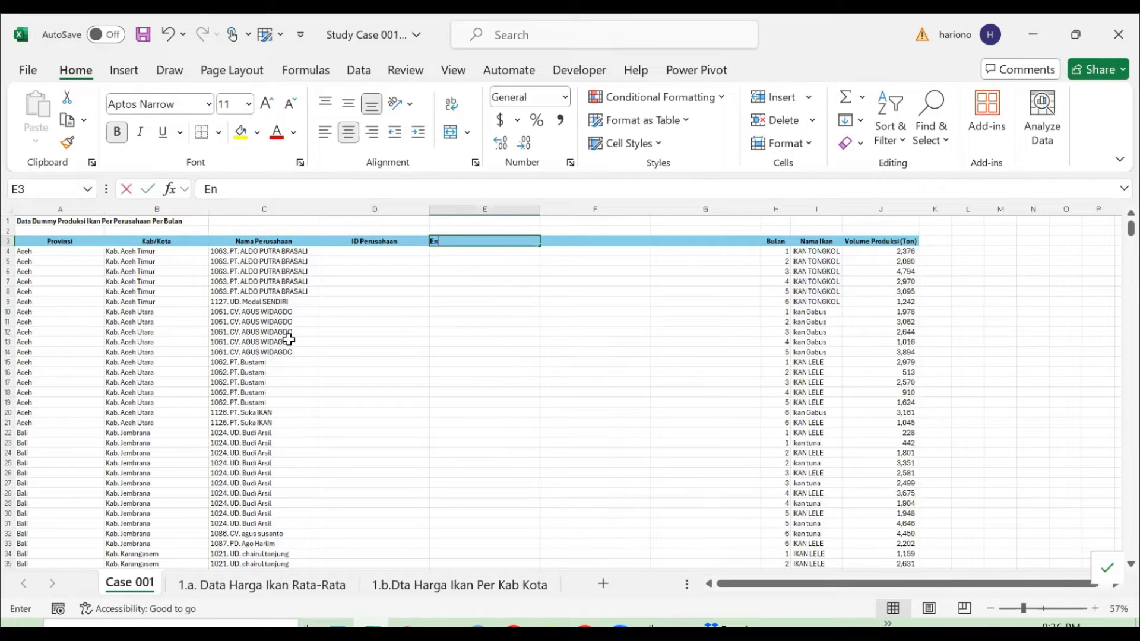
text(titas)
key(Tab)
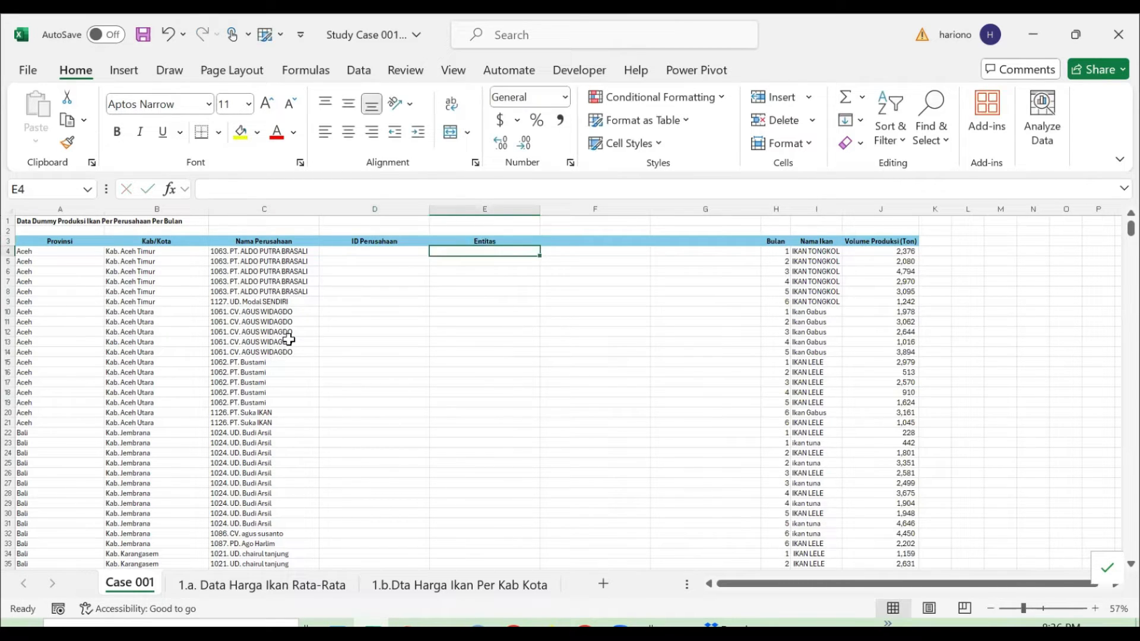
text(Nama Perusahaan)
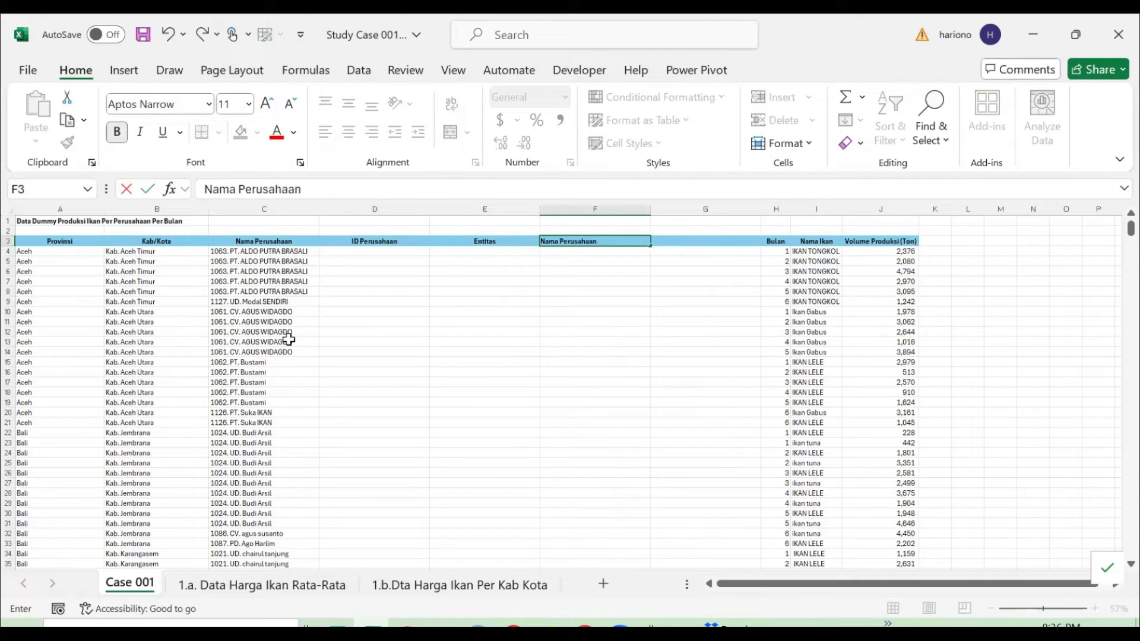
key(Tab)
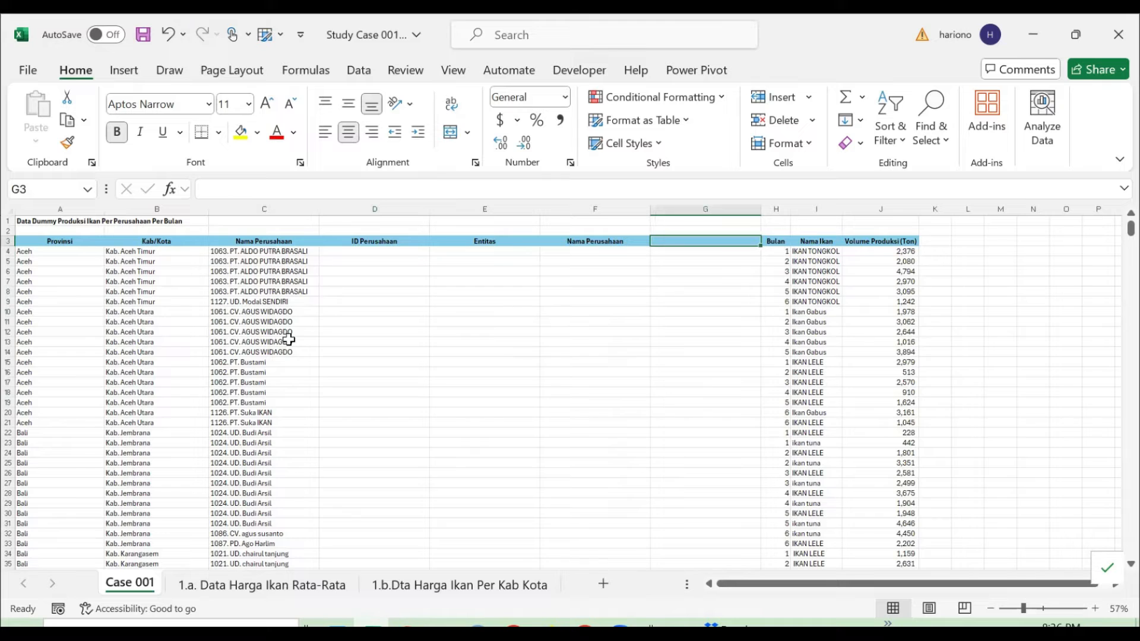
- Delete the unused blank column G before the Bulan column
key(ctrl+space)
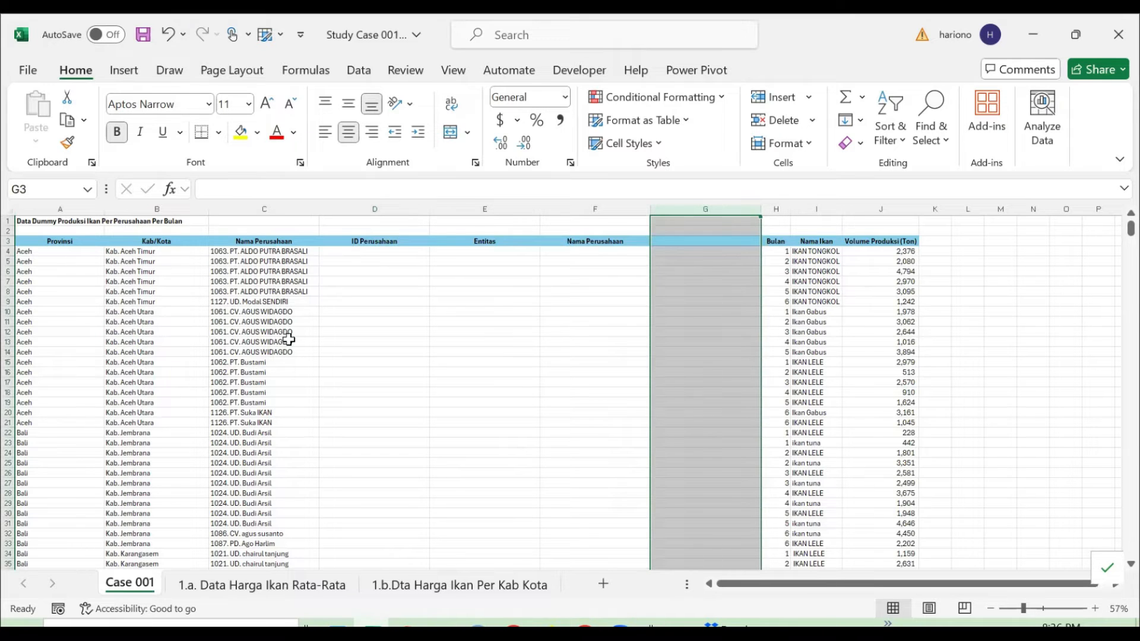
key(ctrl+minus)
key(Left)
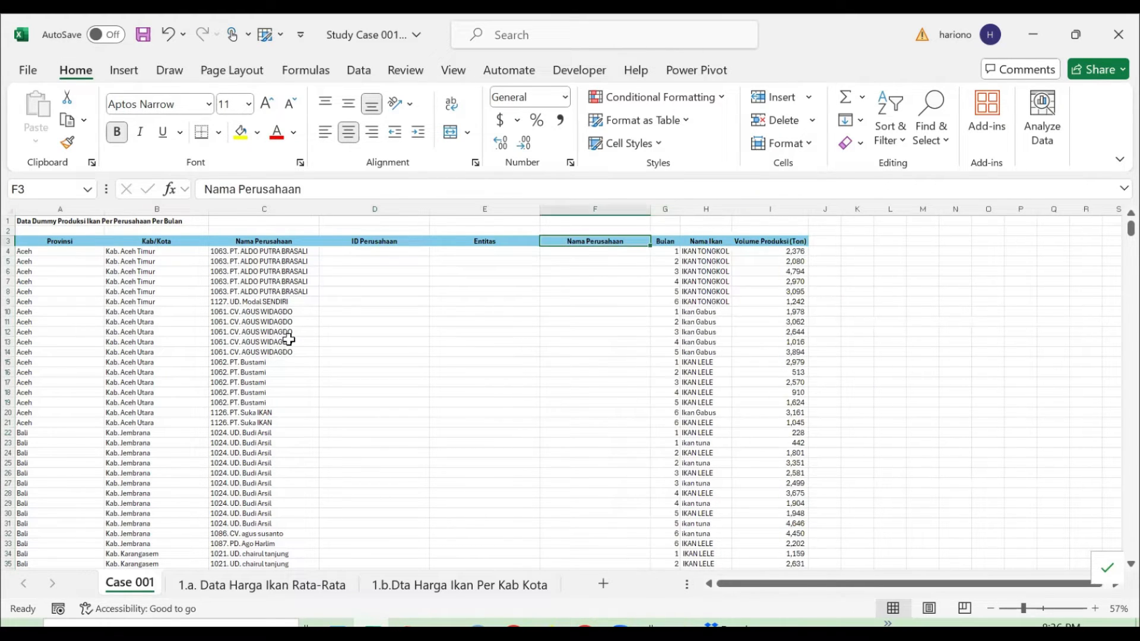
key(Down)
key(ctrl+Left)
key(Right)
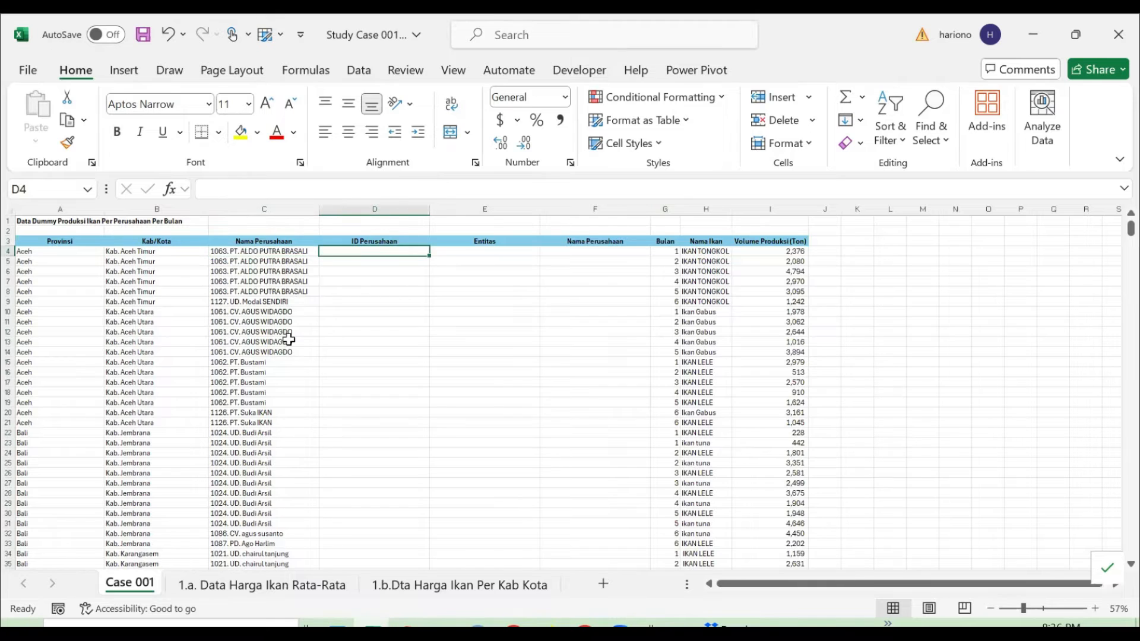
key(Left)
key(Right)
key(Up)
key(shift+Right)
key(shift+Right)
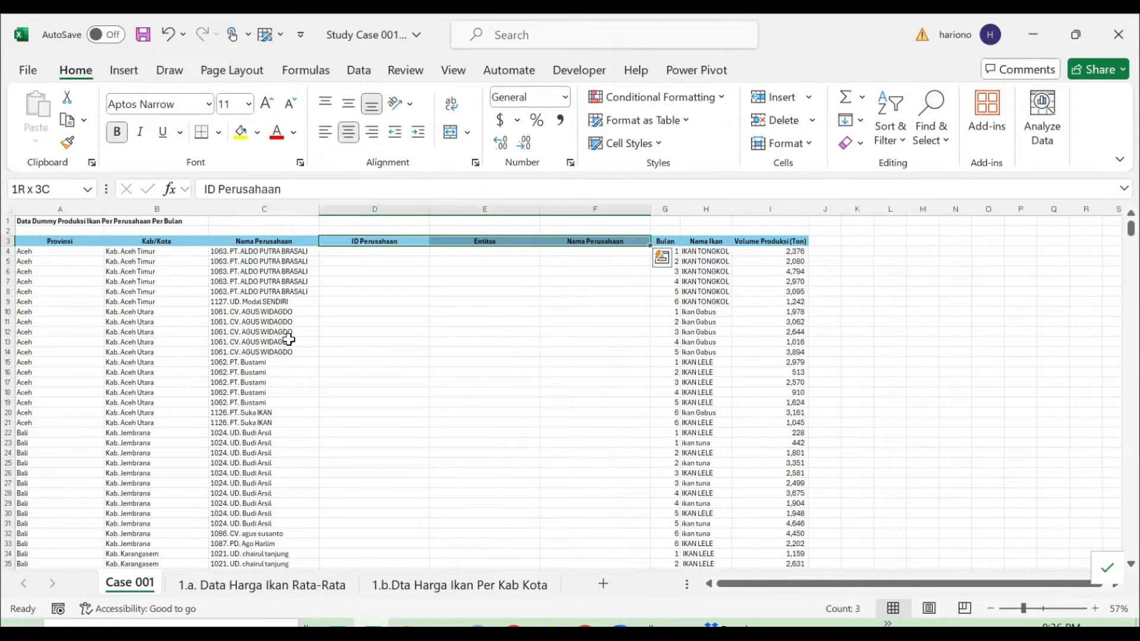
key(Down)
key(shift+Right)
key(shift+Right)
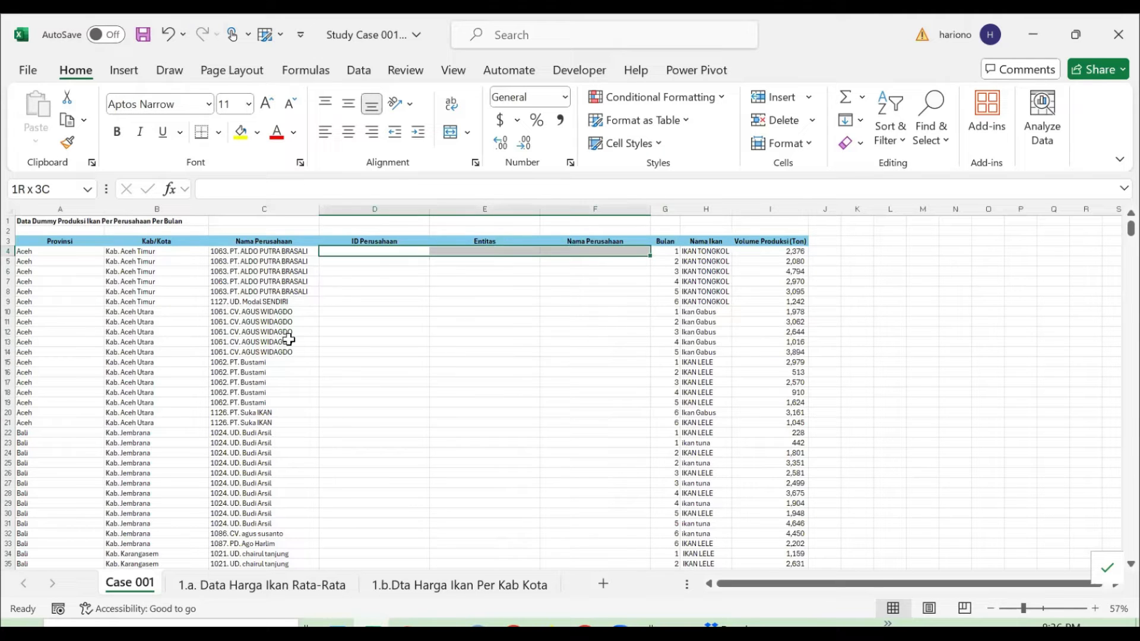
- Copy all company entries from C4 downward in Nama Perusahaan into the ID Perusahaan column starting at D4
key(Left)
key(Right)
key(Left)
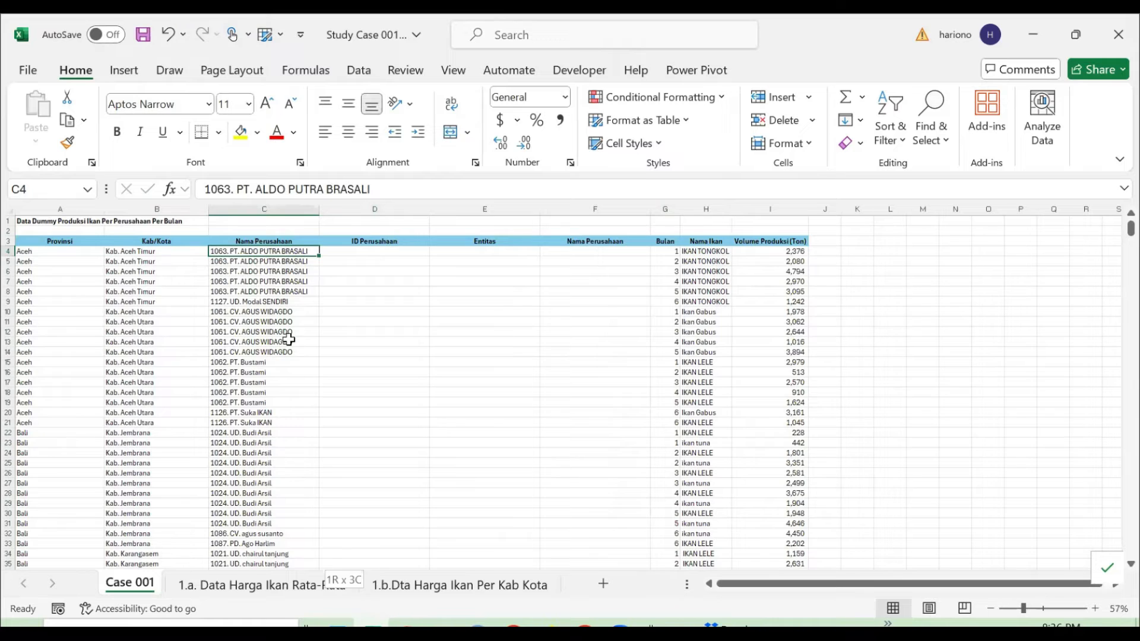
key(ctrl+shift+Down)
key(ctrl+c)
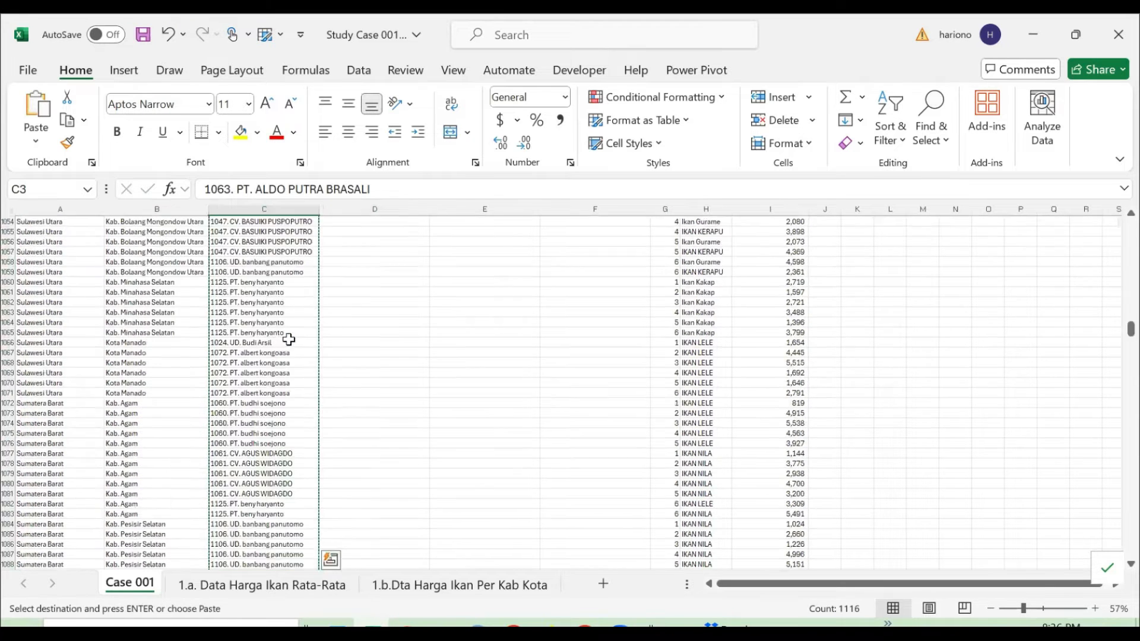
key(ctrl+Up)
key(Down)
key(Right)
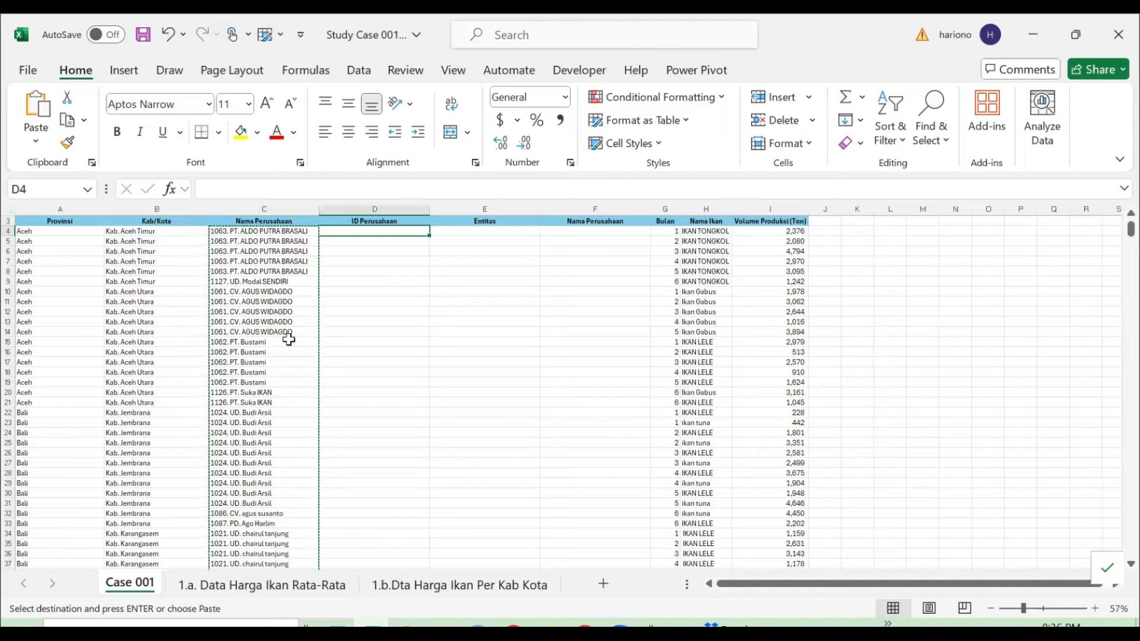
key(ctrl+v)
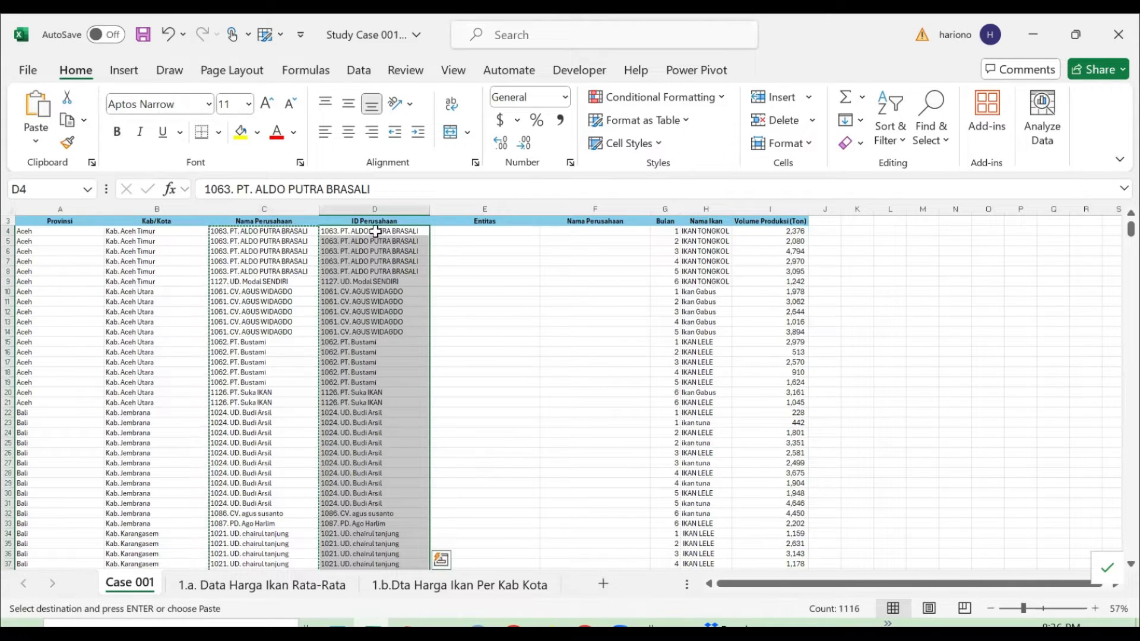
- Split the copied ID Perusahaan entries with Text to Columns as delimited data, adding a period as a custom delimiter
click(359, 70)
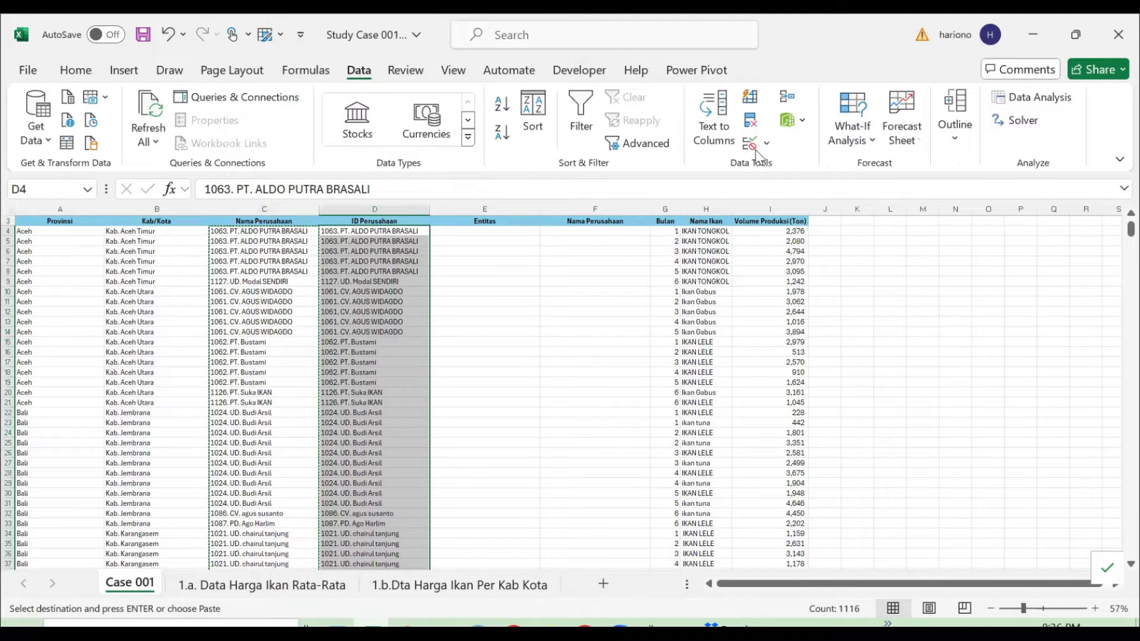
click(715, 128)
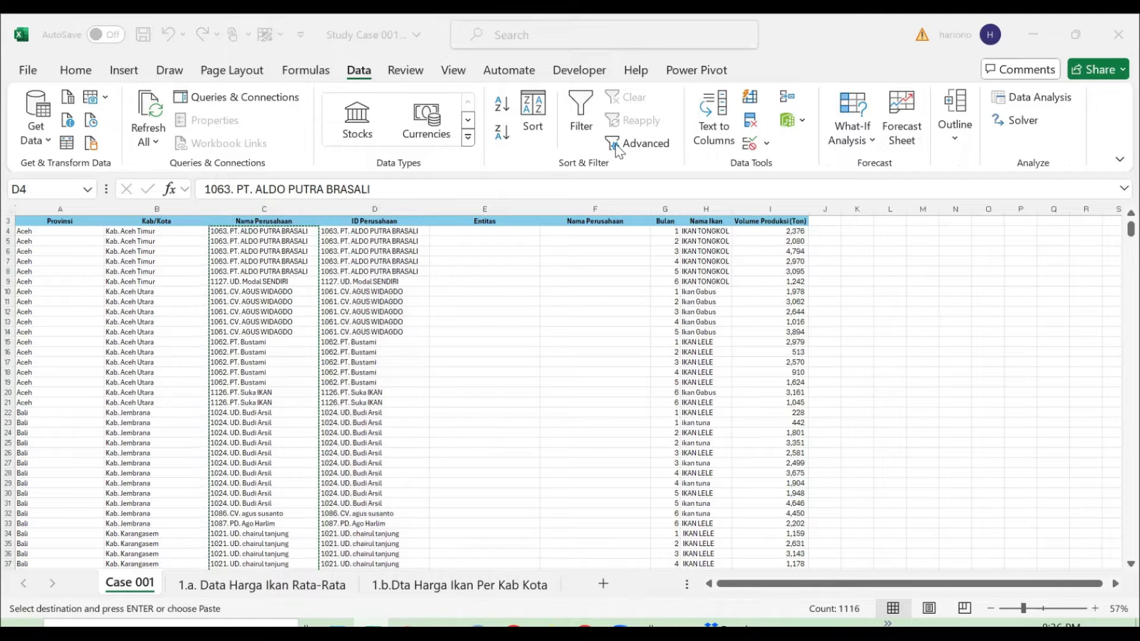
click(726, 119)
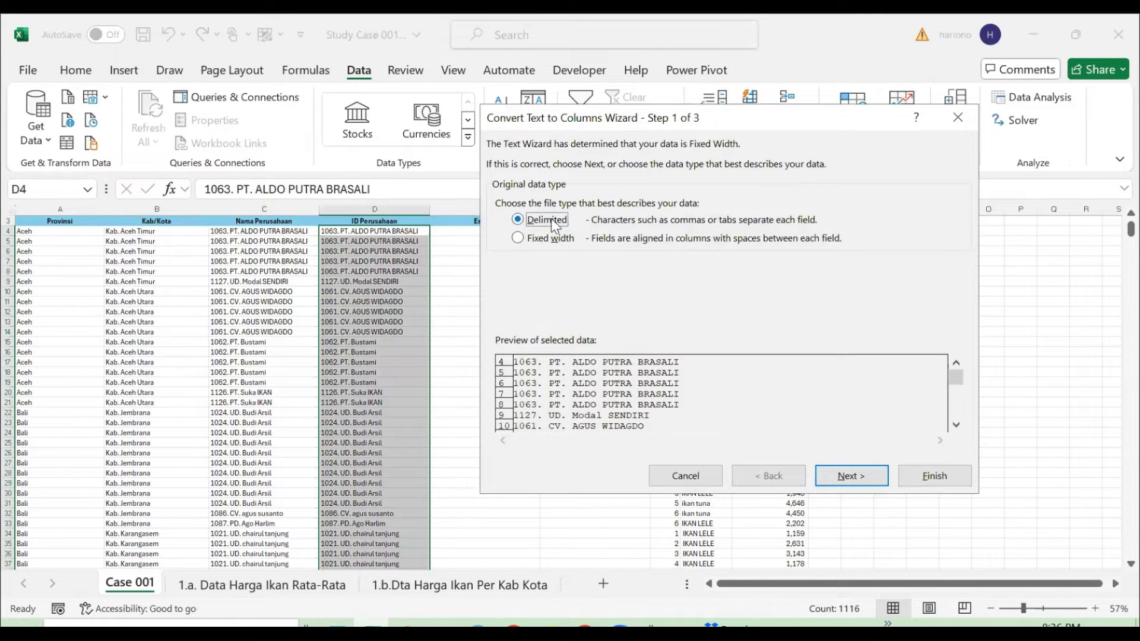
click(849, 470)
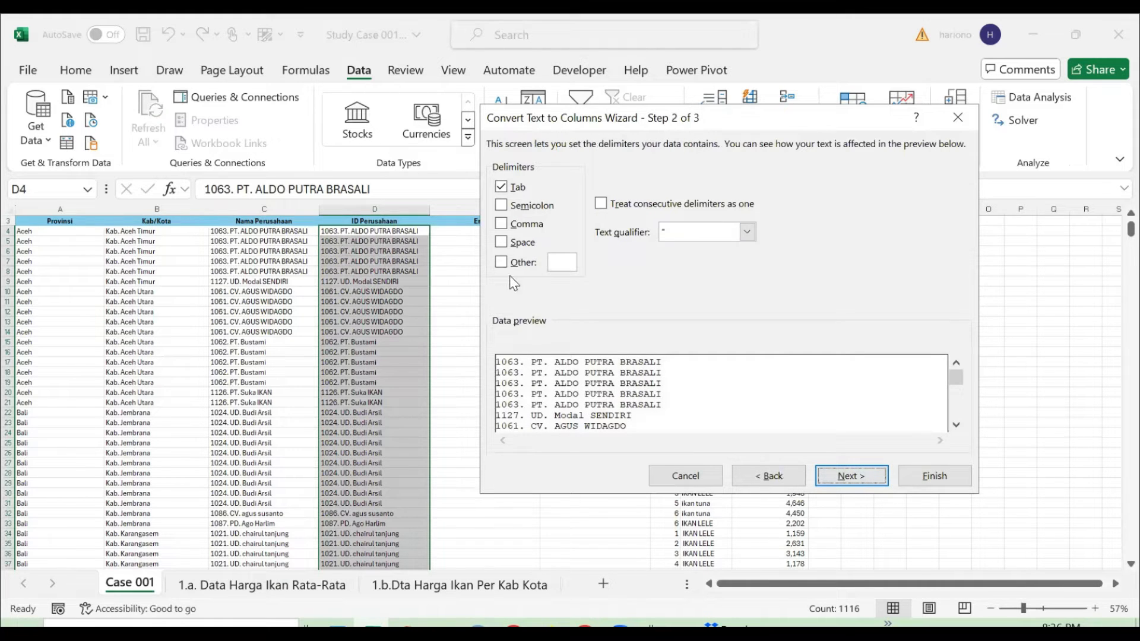
click(562, 263)
text(.)
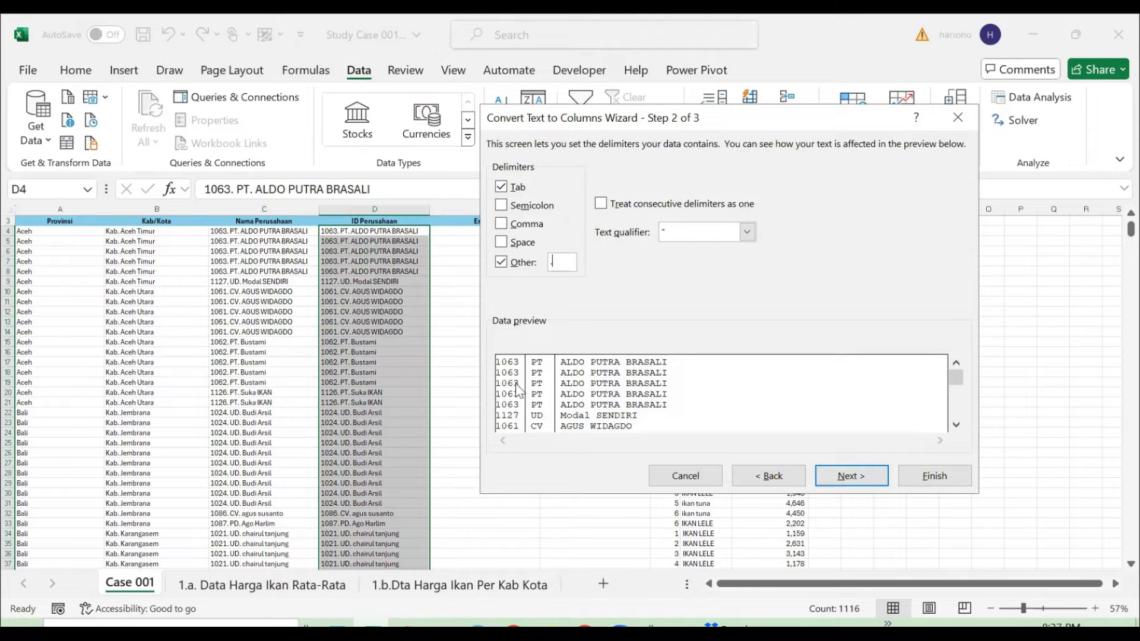
click(929, 472)
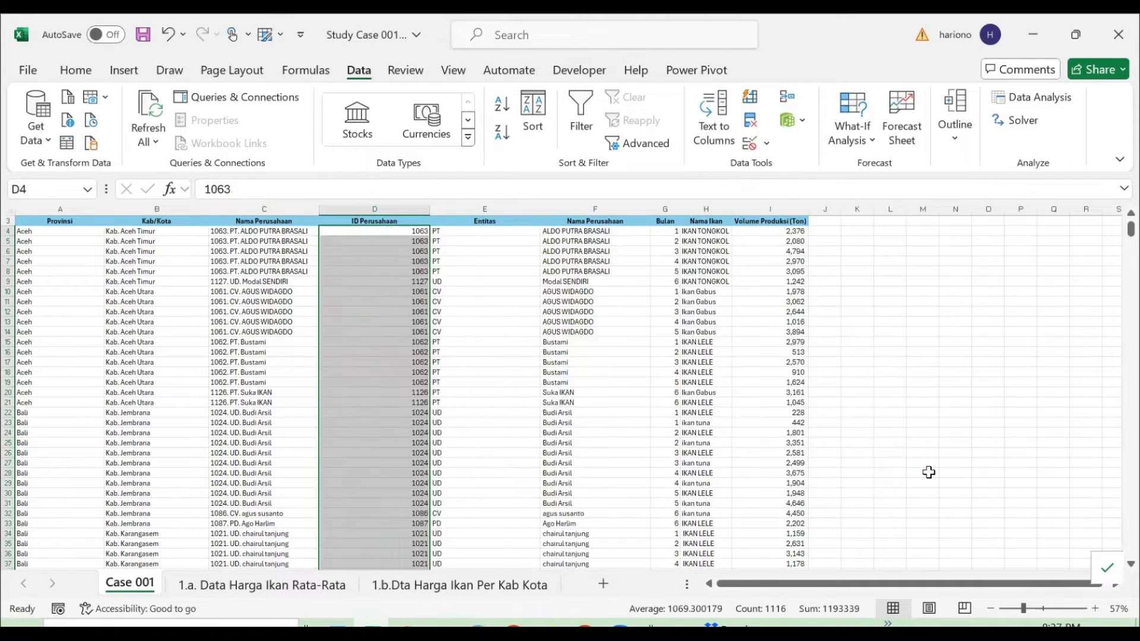
- Check the split results in the ID Perusahaan, Entitas and second Nama Perusahaan columns
click(397, 241)
click(461, 237)
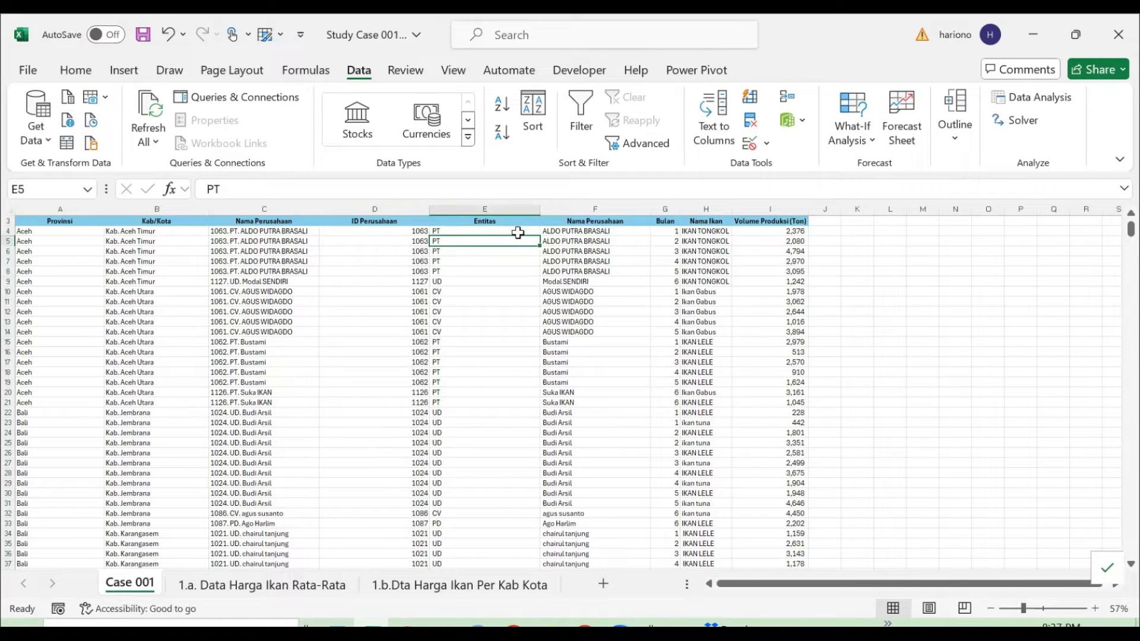
click(552, 233)
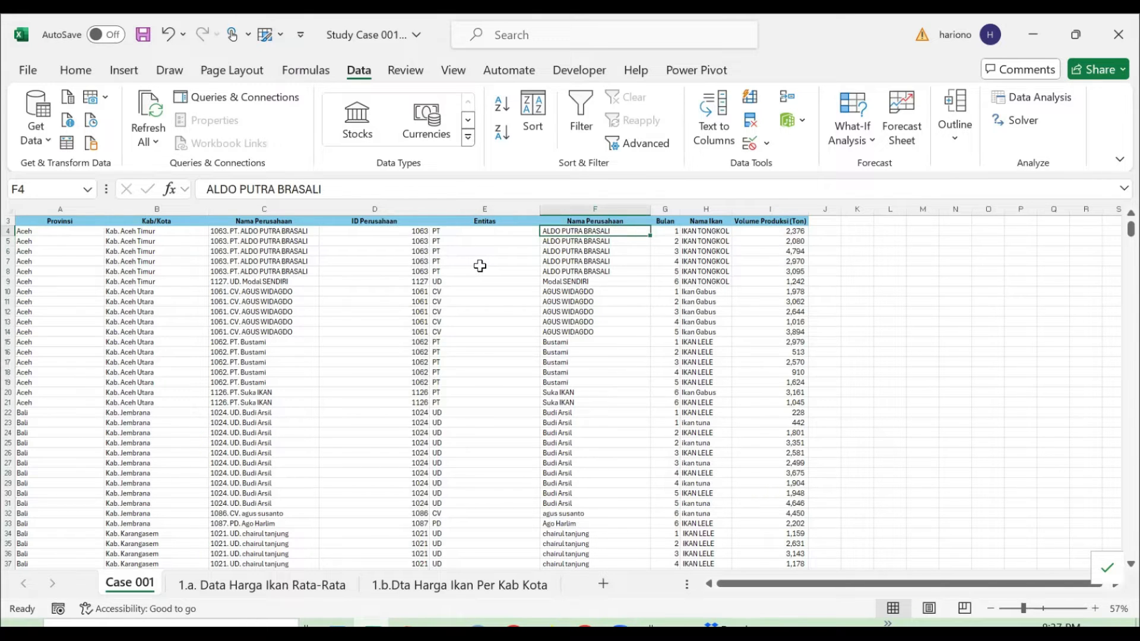
- Change the company ID at the start of C4 to 1069 and check whether D4 follows
click(226, 232)
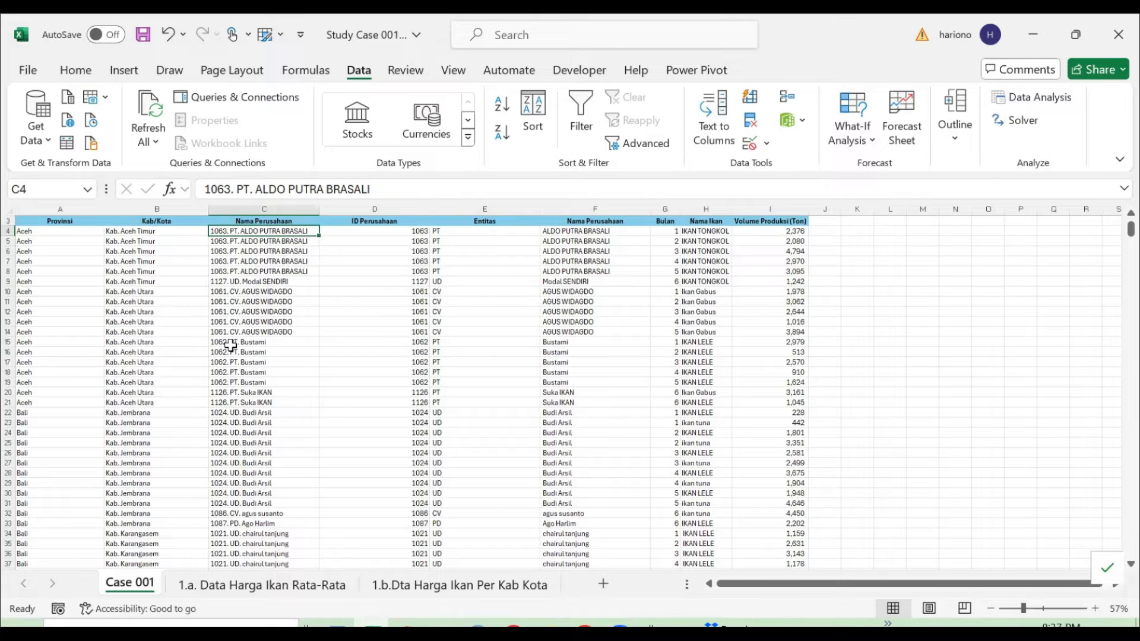
click(231, 188)
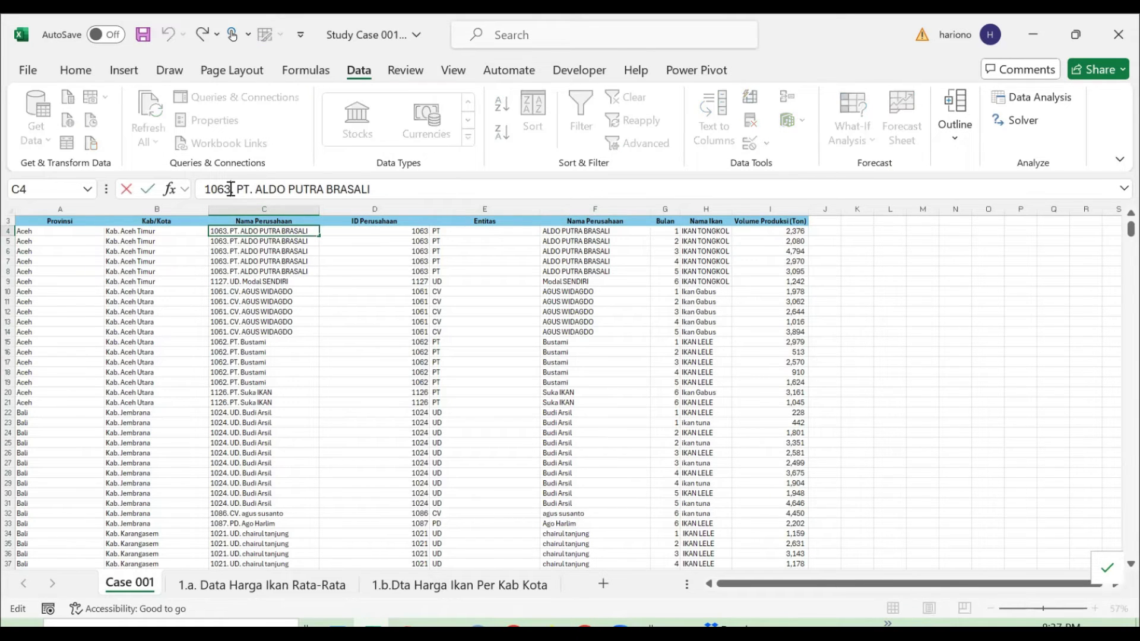
key(BackSpace)
text(9)
key(Return)
key(Up)
key(Right)
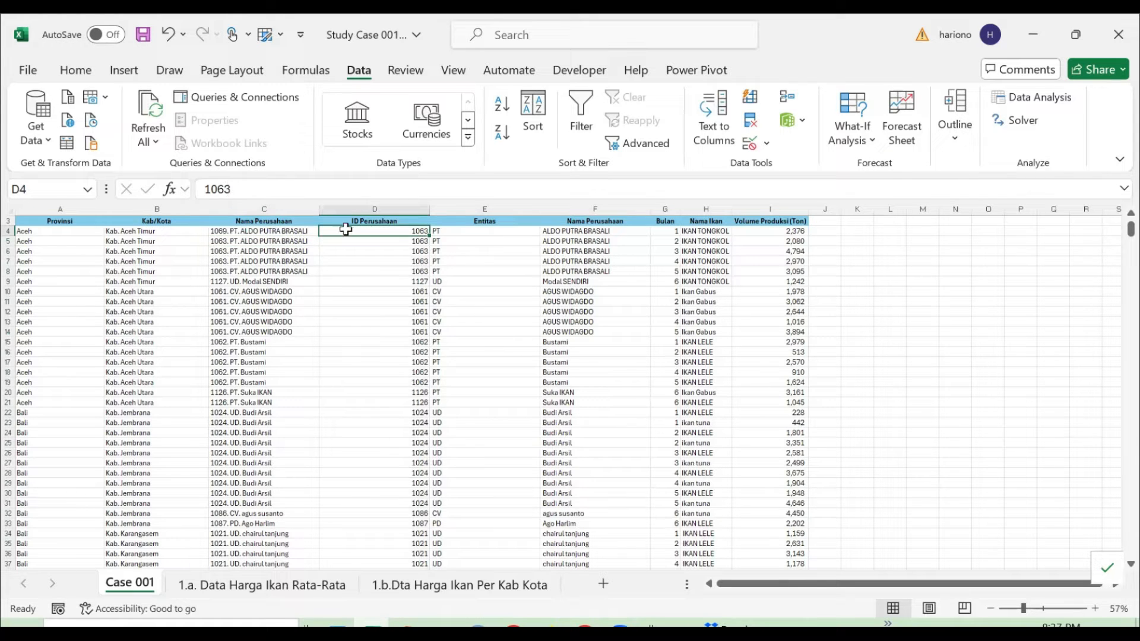
- Compare the split cells D4 to F4 with the source cells in column C and undo the ID change in C4
drag(381, 233, 637, 239)
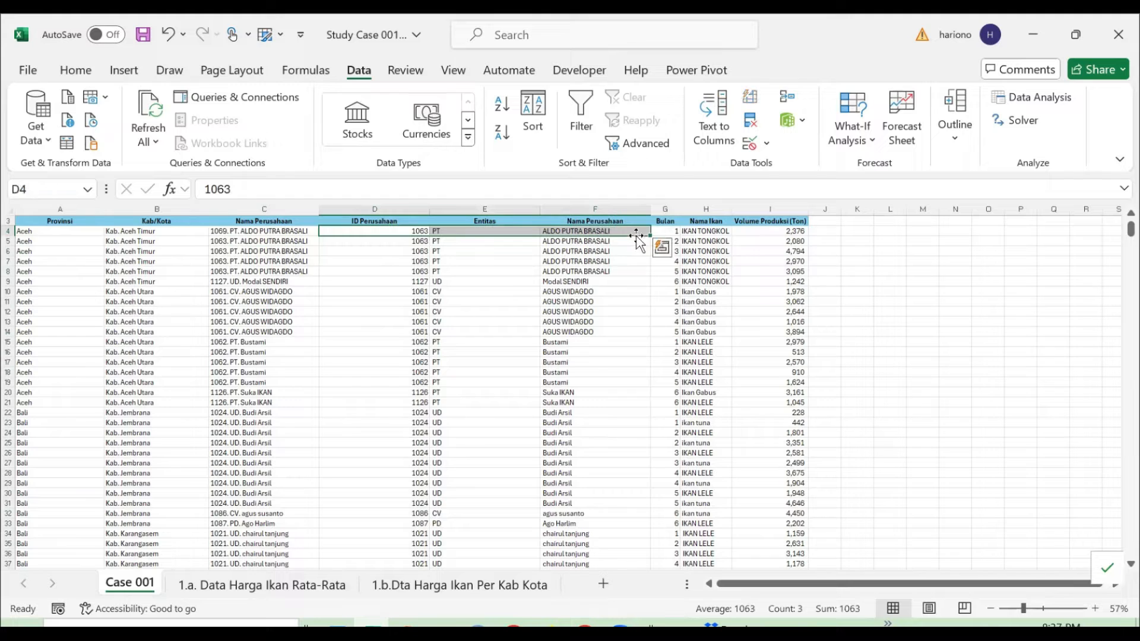
drag(243, 233, 261, 261)
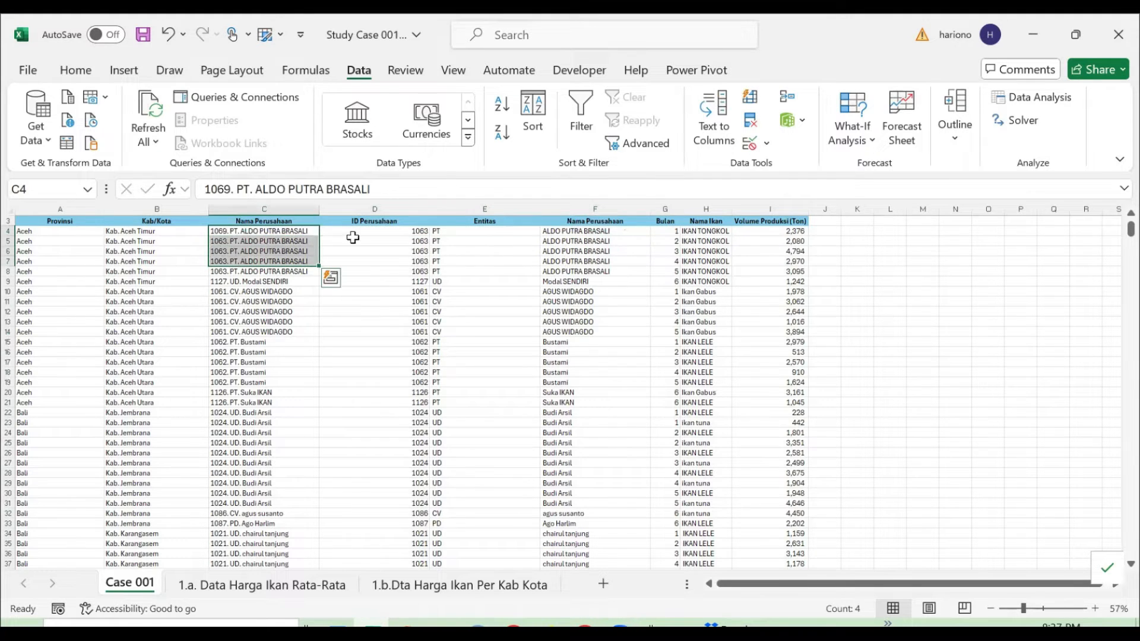
click(233, 234)
key(ctrl+z)
- Clear the split data from row 4 down in the ID Perusahaan, Entitas and second Nama Perusahaan columns
key(Right)
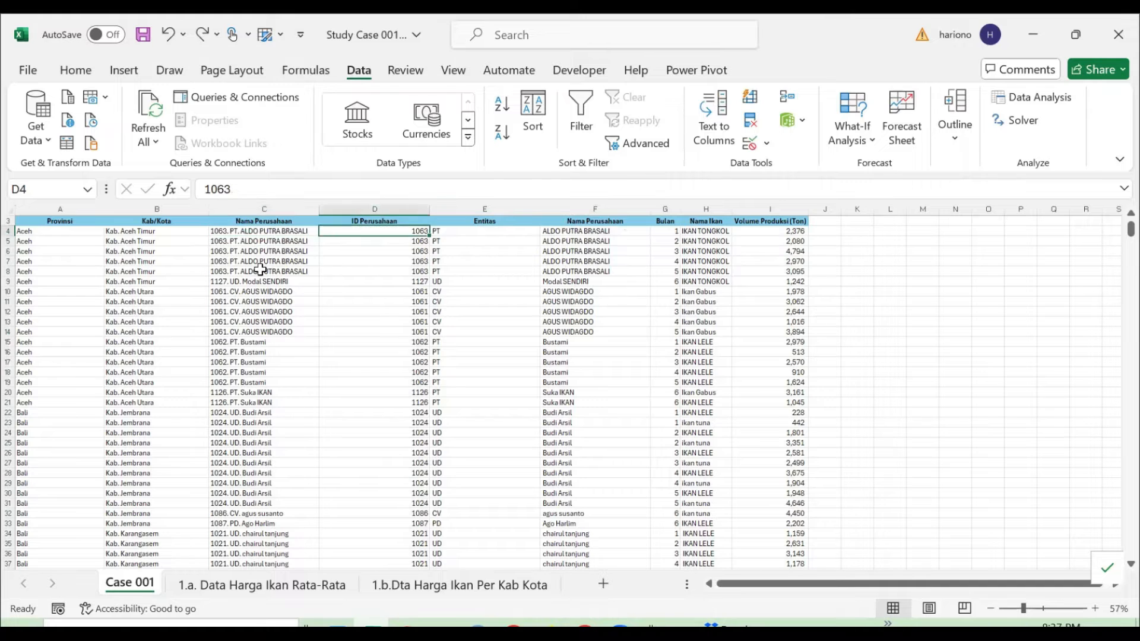
key(ctrl+shift+Down)
key(shift+Right)
key(shift+Right)
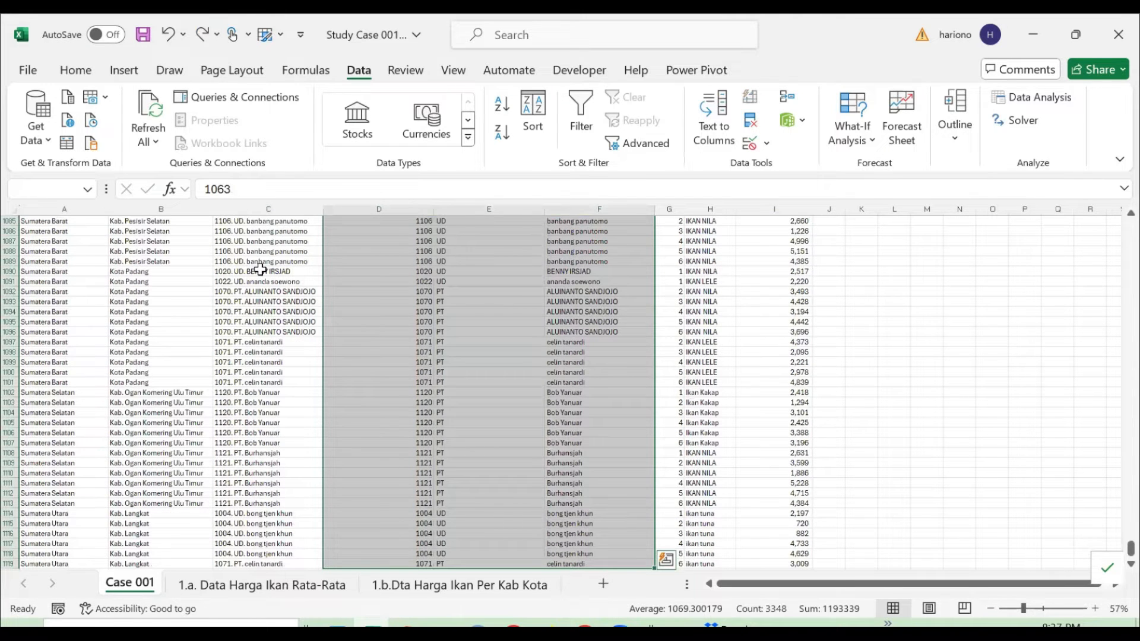
key(Delete)
key(ctrl+Up)
key(Down)
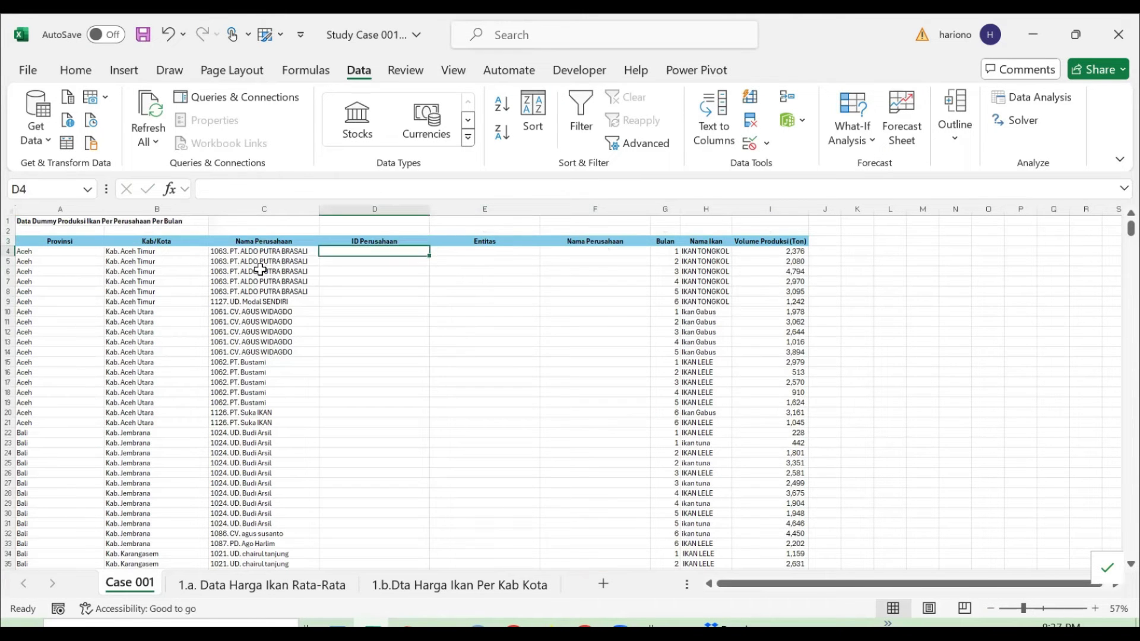
- Enter the formula =LEFT(C4,4) in D4 to extract the company ID
text(=)
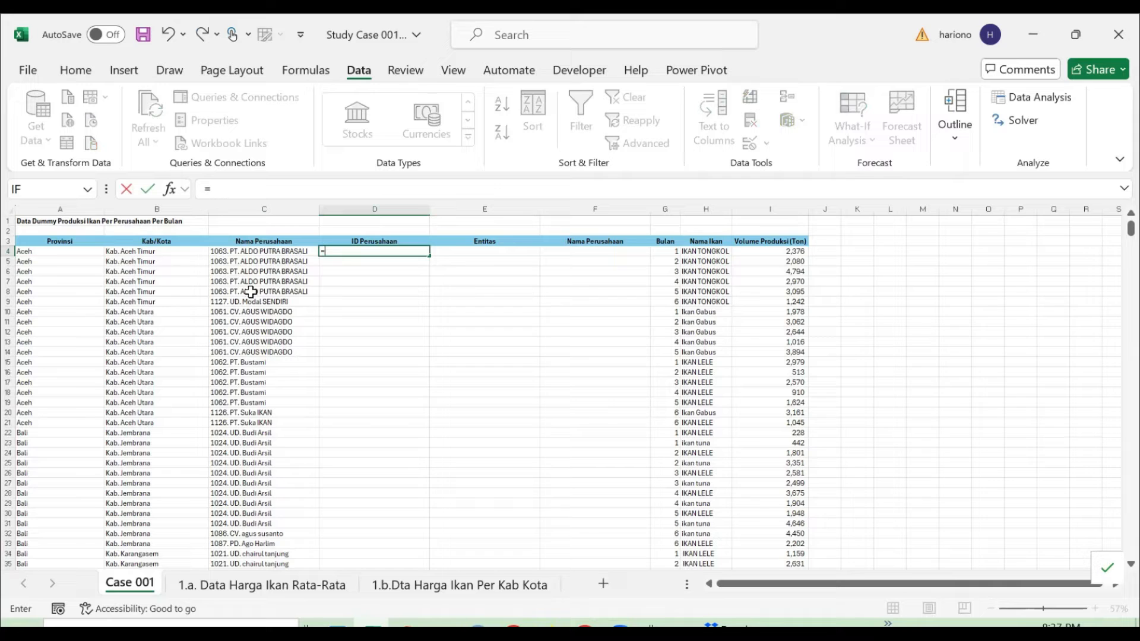
text(LEFT()
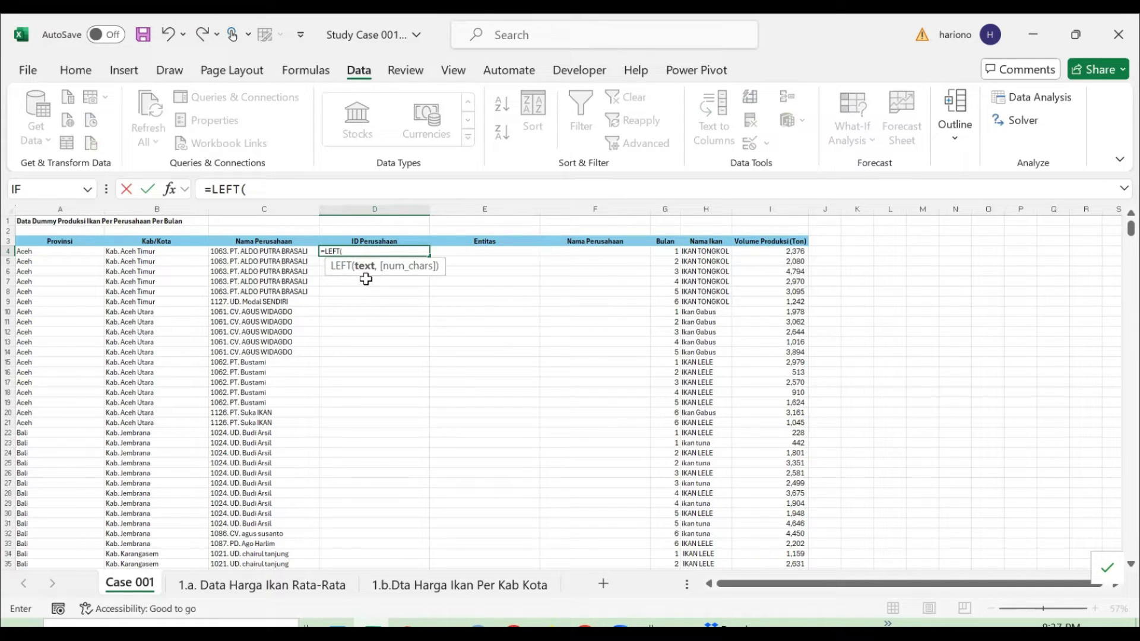
click(260, 252)
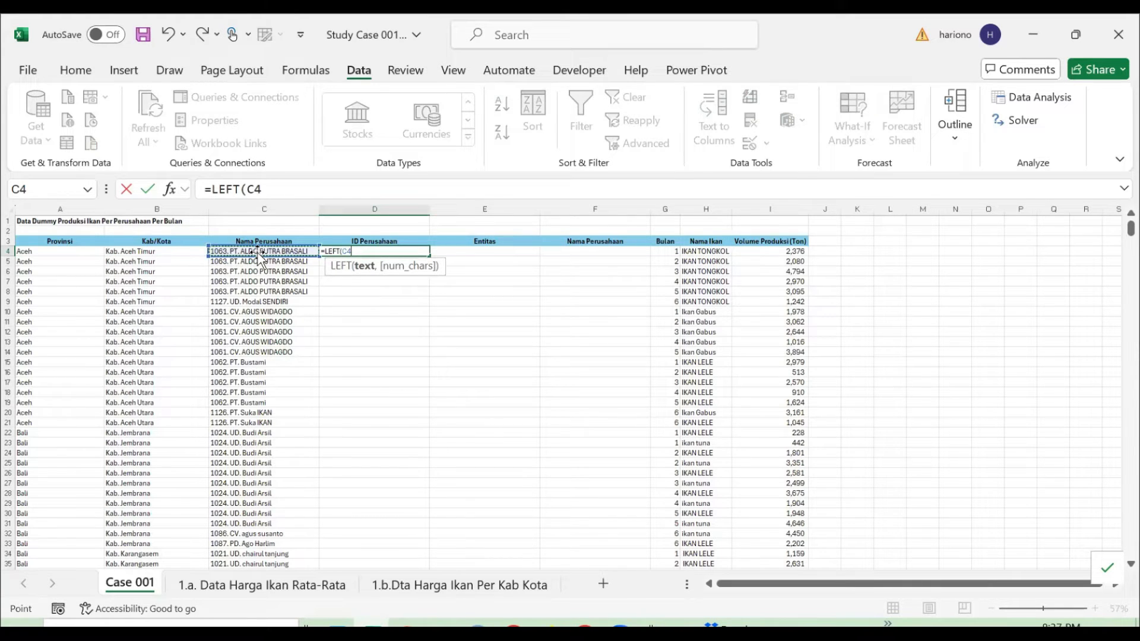
text(,)
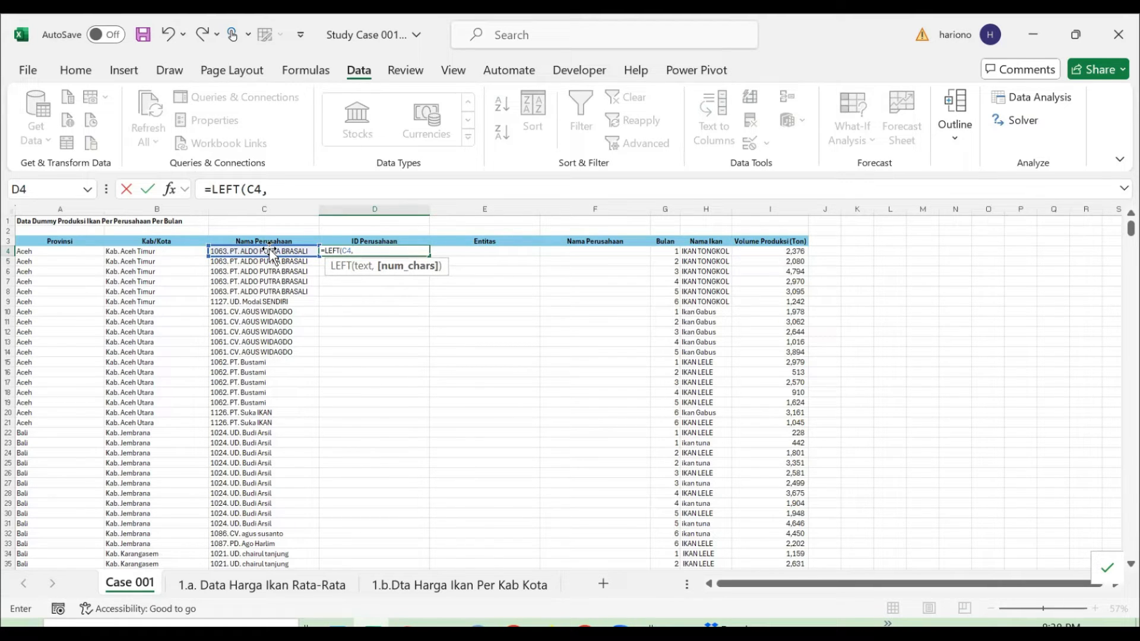
text(4)
key(ctrl+Return)
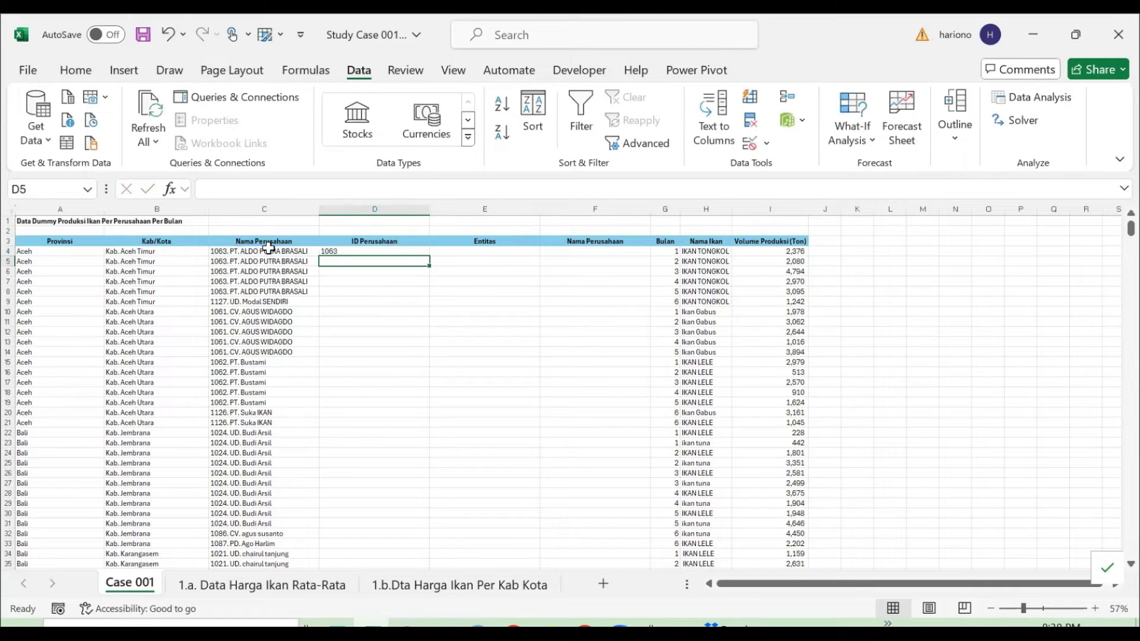
- Fill the LEFT formula from D4 down the ID Perusahaan column and check the copied formula in D5
double_click(431, 256)
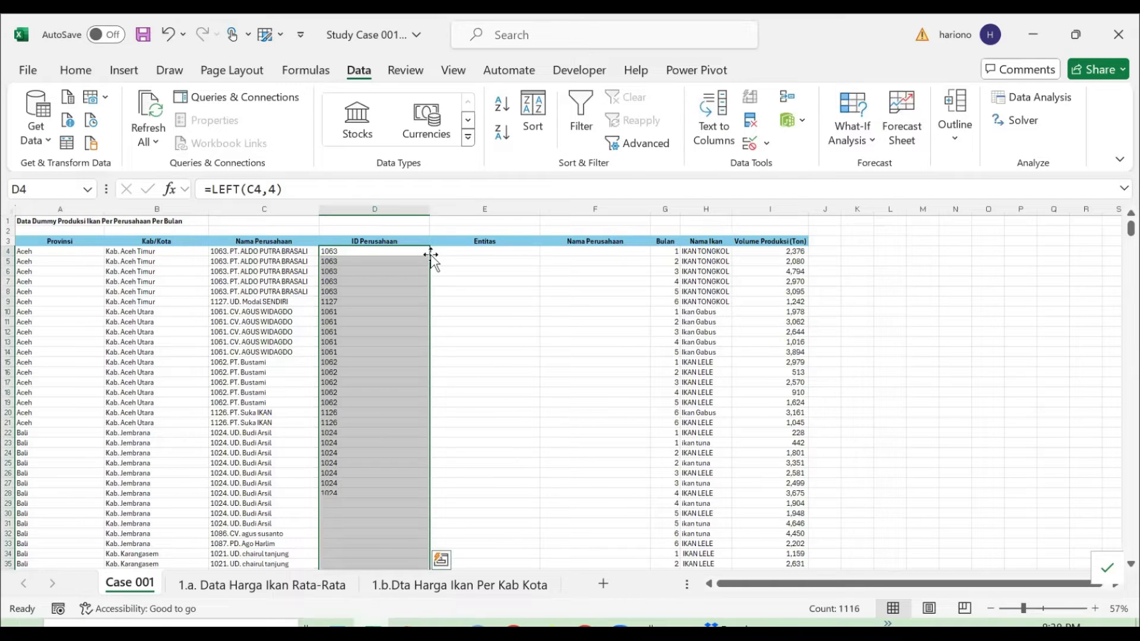
click(381, 261)
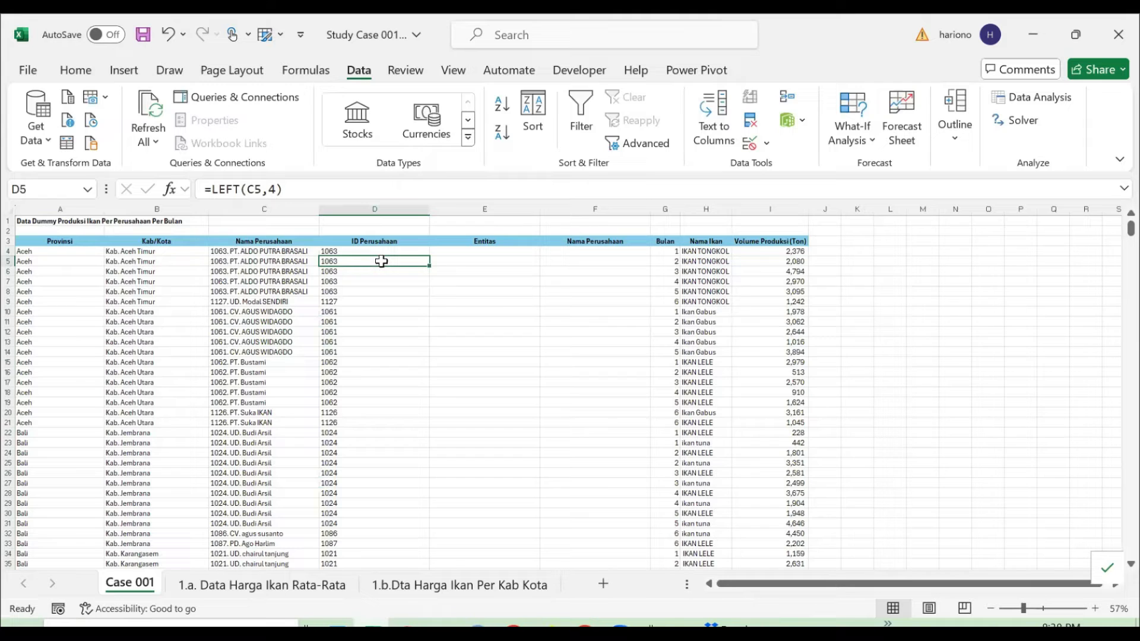
- Change the company ID at the start of C4 to 1069 and check the LEFT formula's result in D4
key(Up)
key(Left)
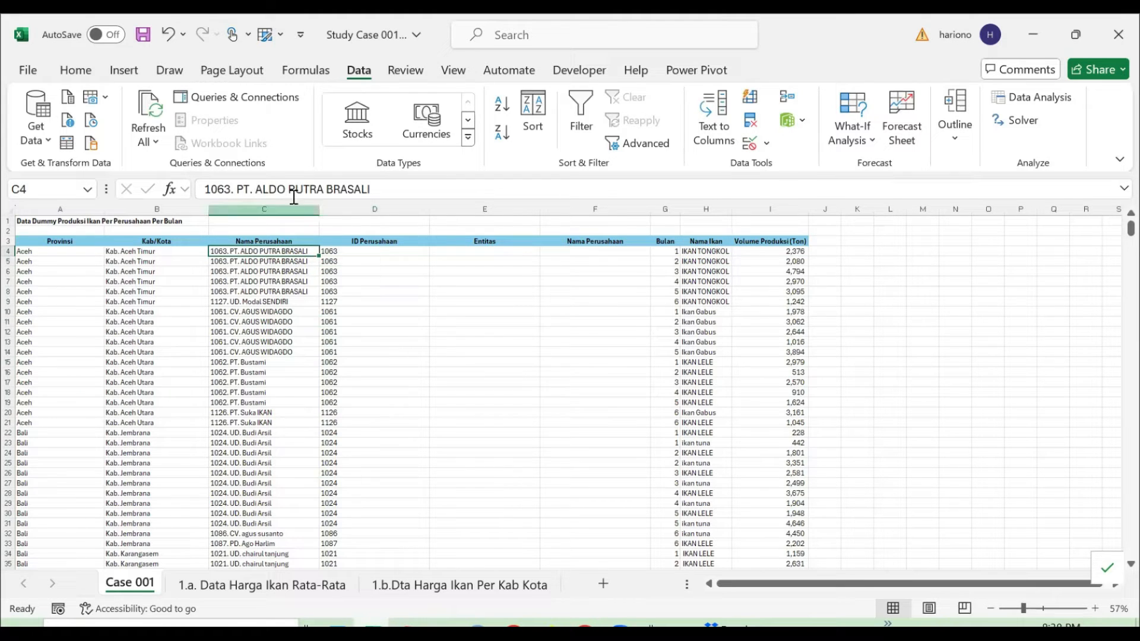
click(231, 189)
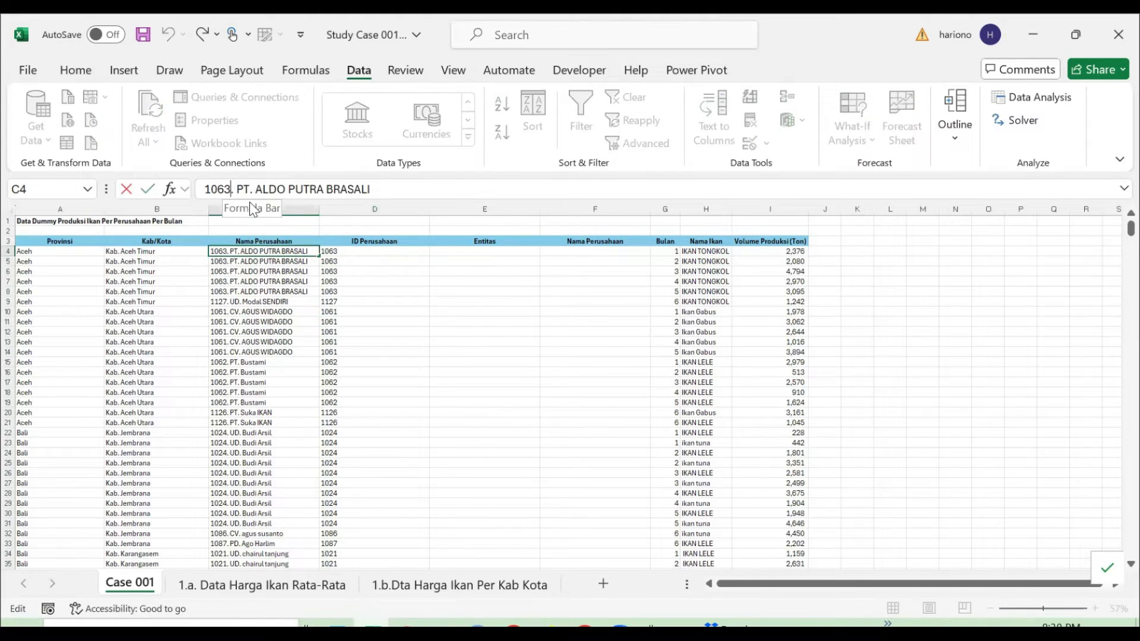
text(9)
key(Return)
key(Up)
key(Right)
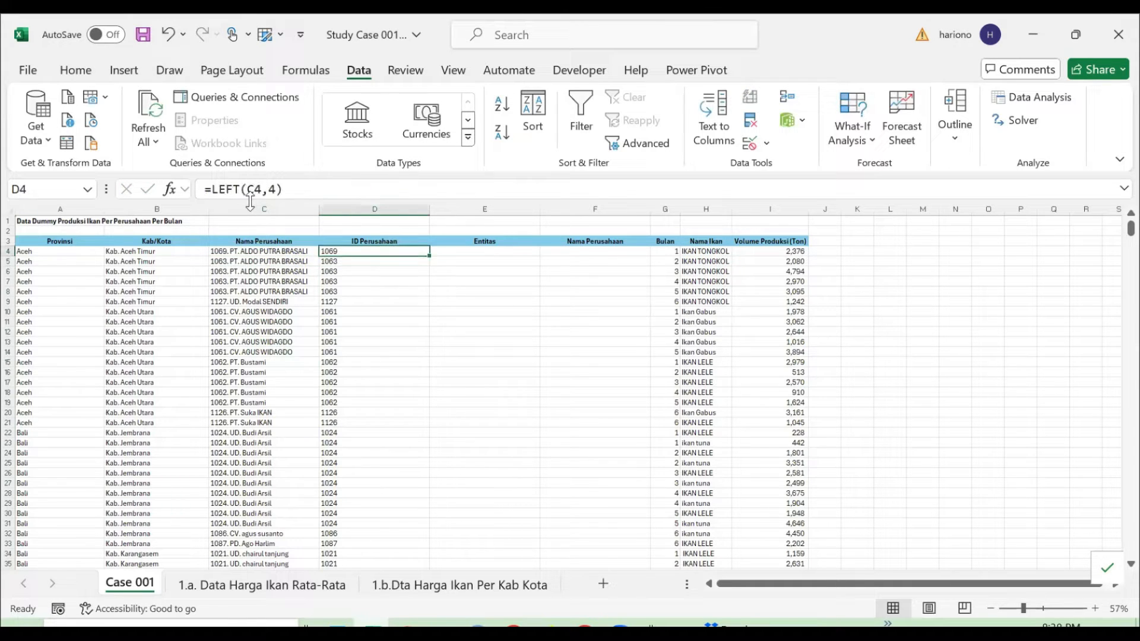
- Change the company ID at the start of C4 to 1070 and check whether D4 updates
key(Left)
click(232, 189)
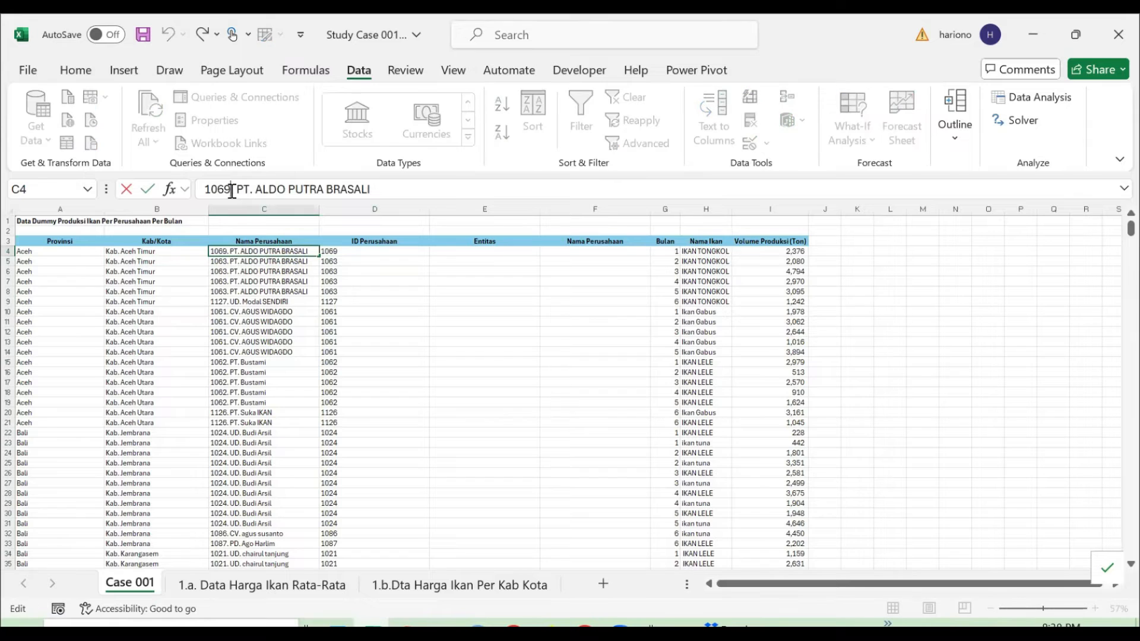
key(BackSpace)
key(BackSpace)
text(70)
key(Return)
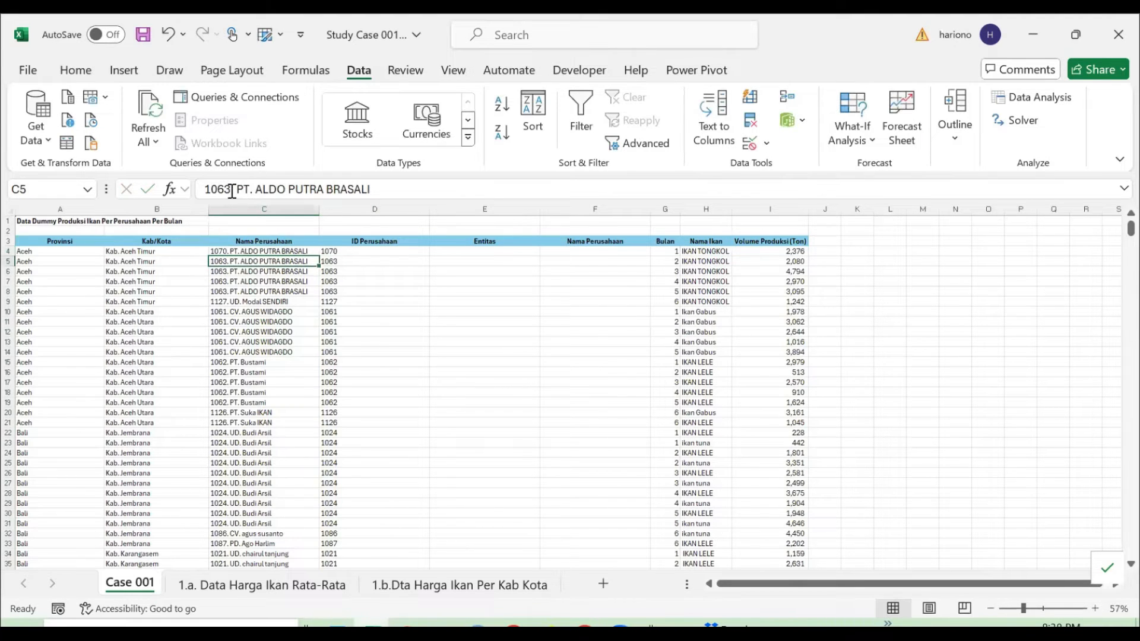
click(354, 250)
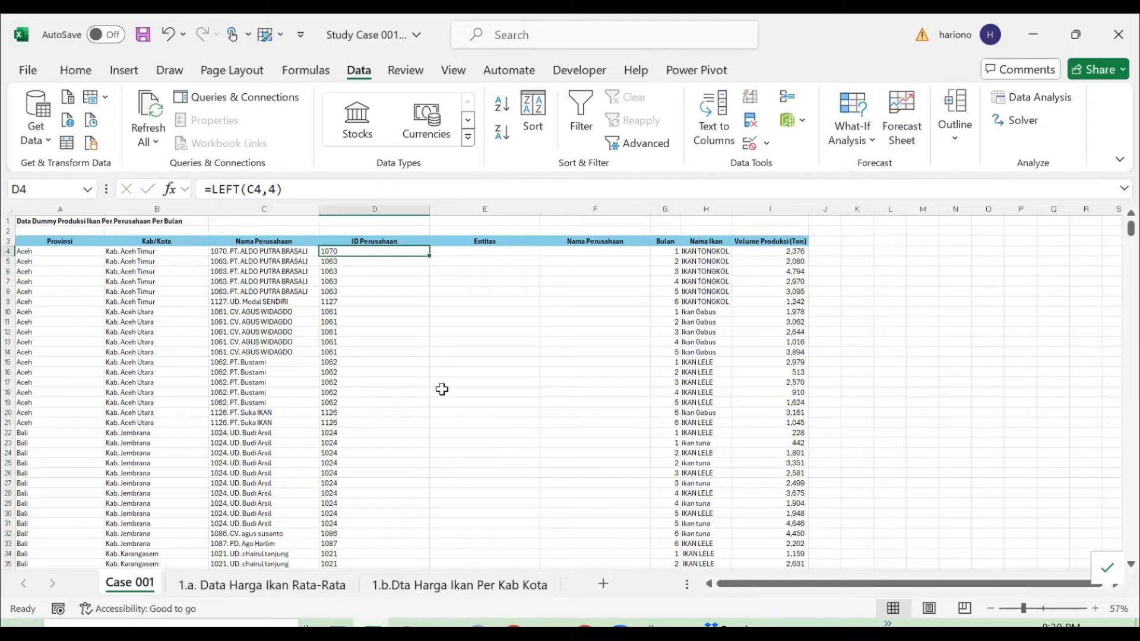
- Undo the last ID change in C4 and review the LEFT formula in D4
key(ctrl+z)
key(ctrl+y)
key(ctrl+z)
key(Right)
click(265, 189)
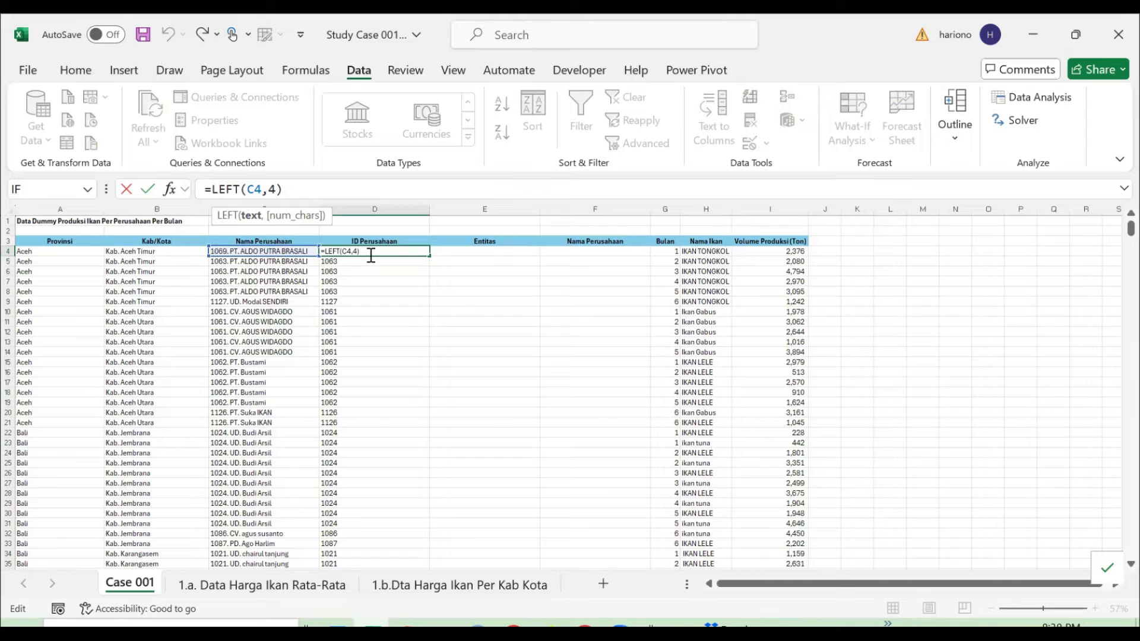
key(Return)
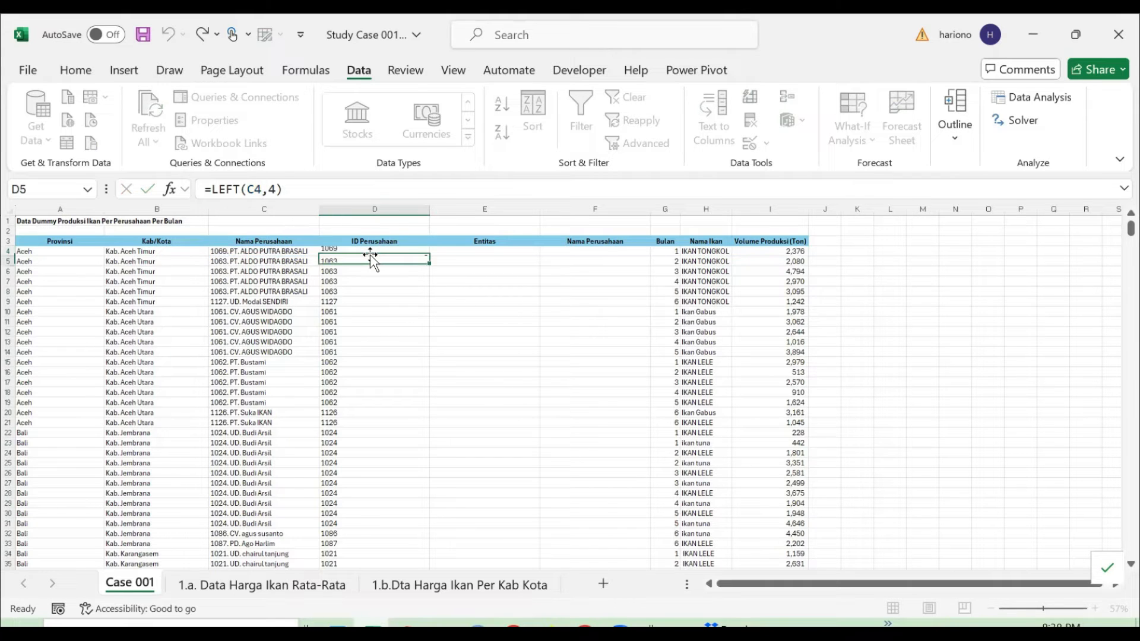
key(Up)
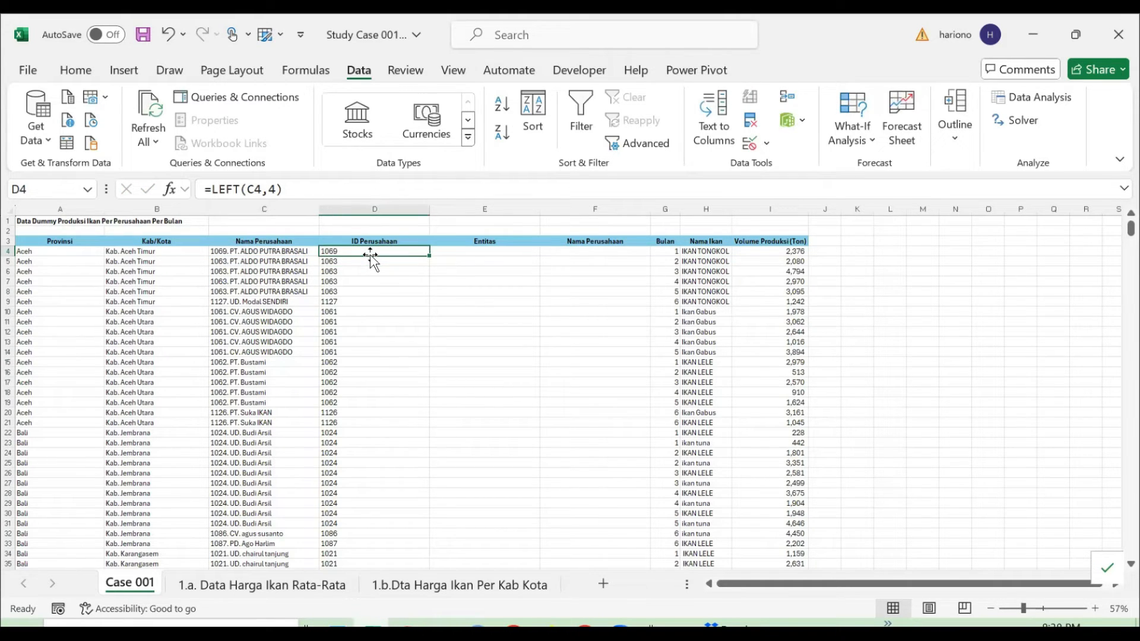
- Enter the formula =MID(C4,7,2) in E4 to extract the entity and fill it down the Entitas column
key(Right)
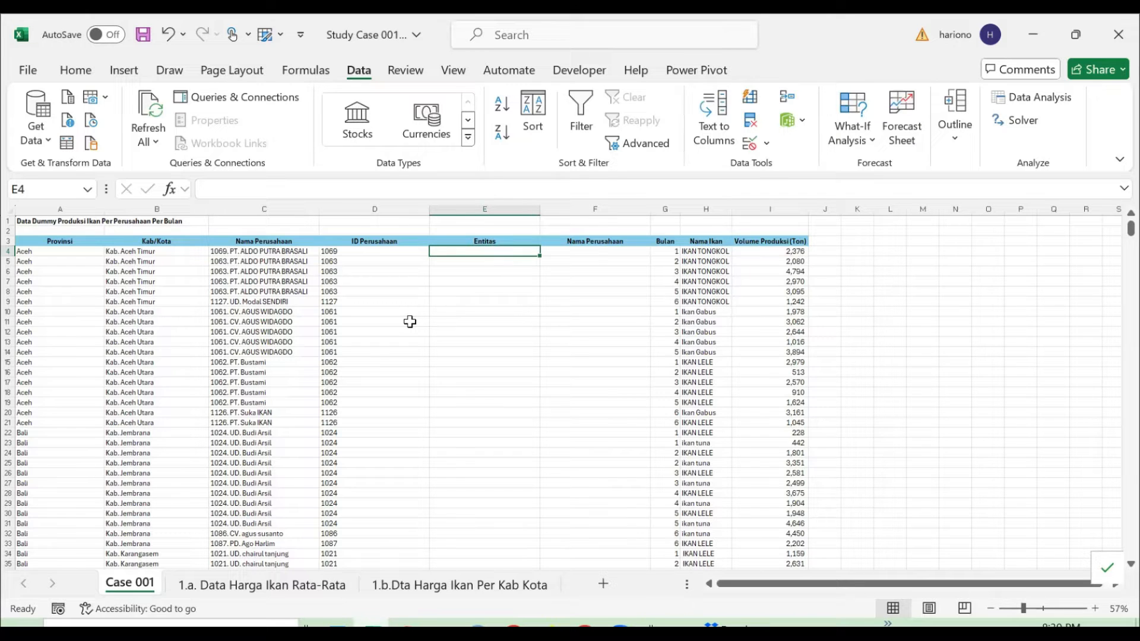
text(=mid)
key(Tab)
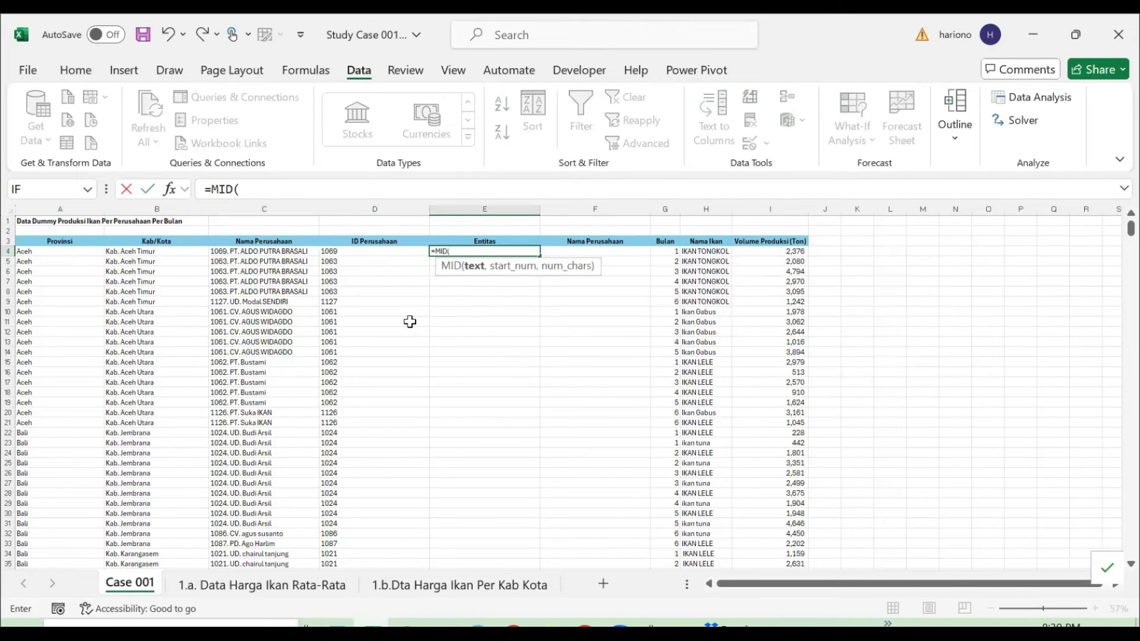
click(289, 250)
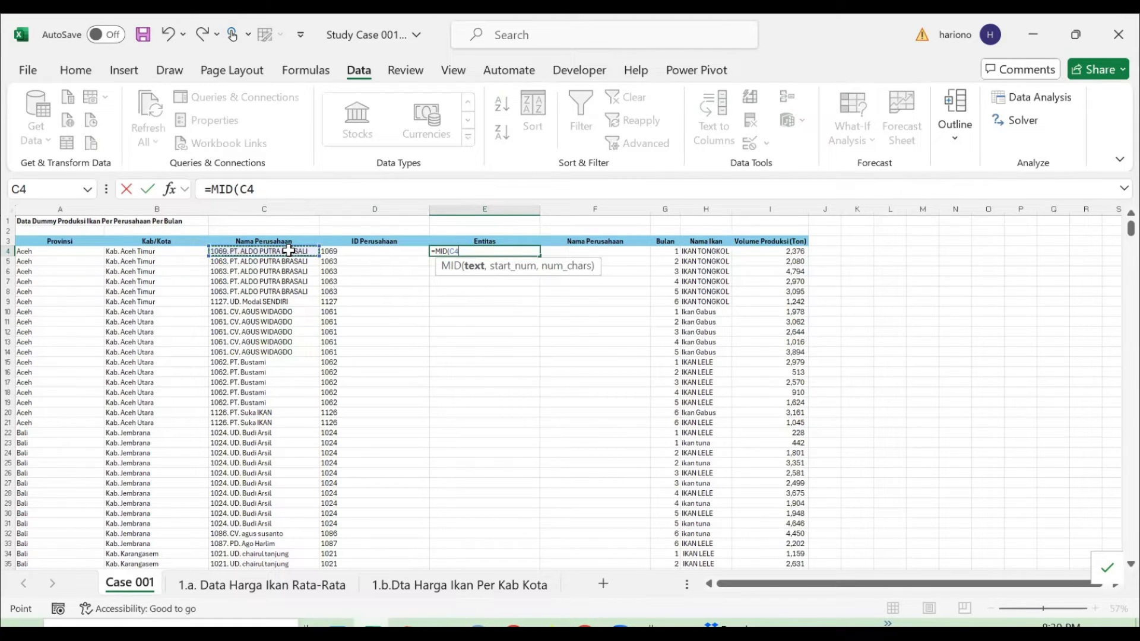
text(,7,2)
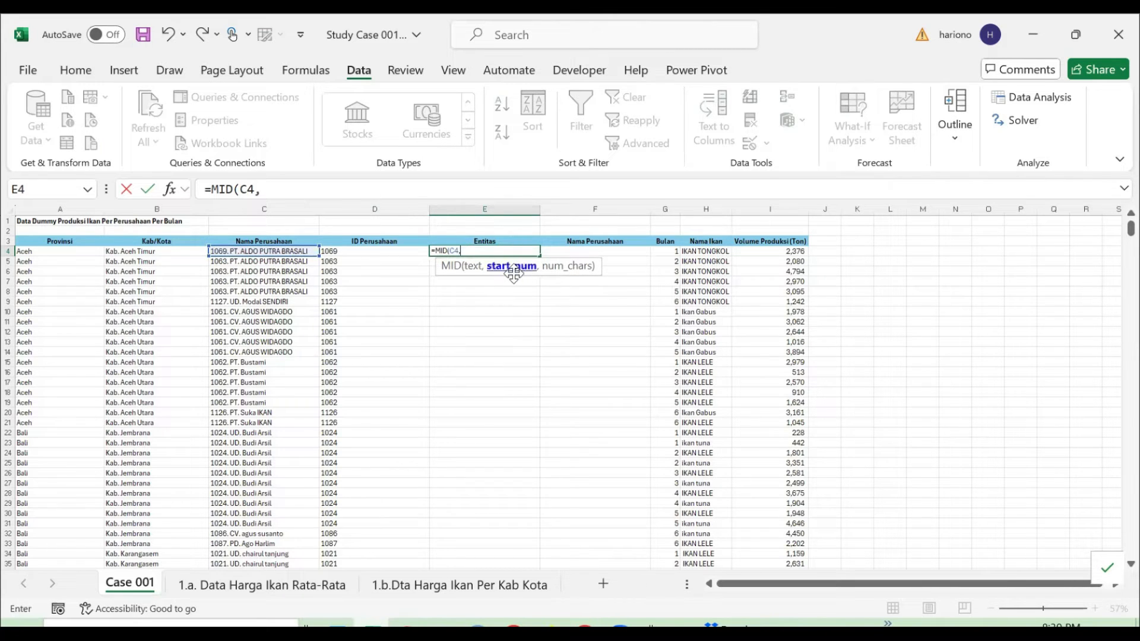
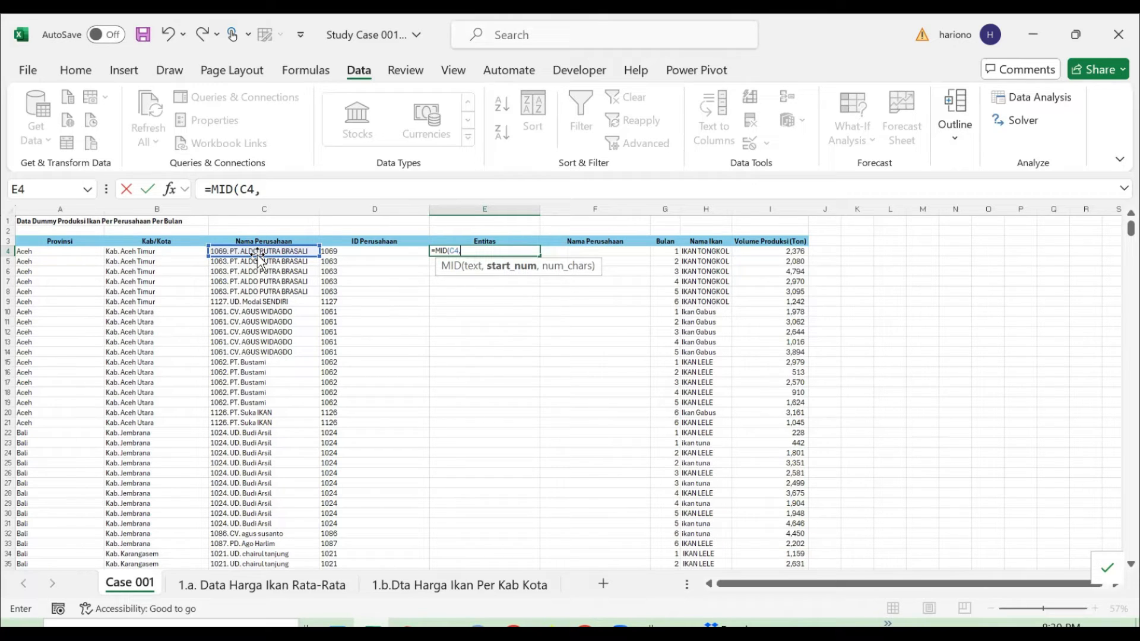
text(7,)
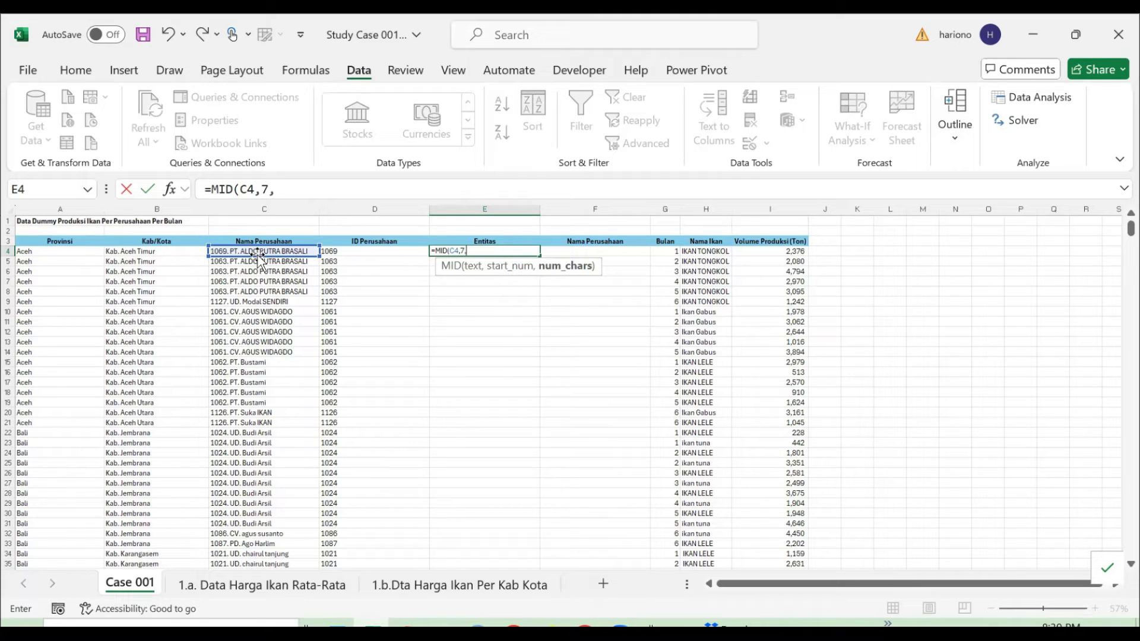
text(2))
key(ctrl+Return)
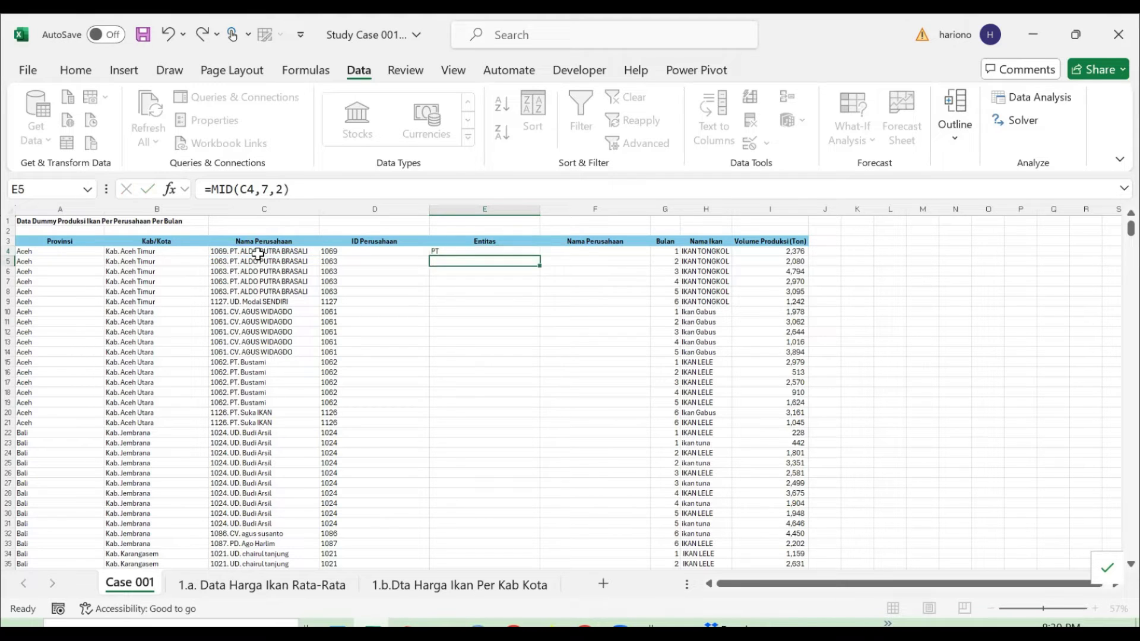
double_click(540, 257)
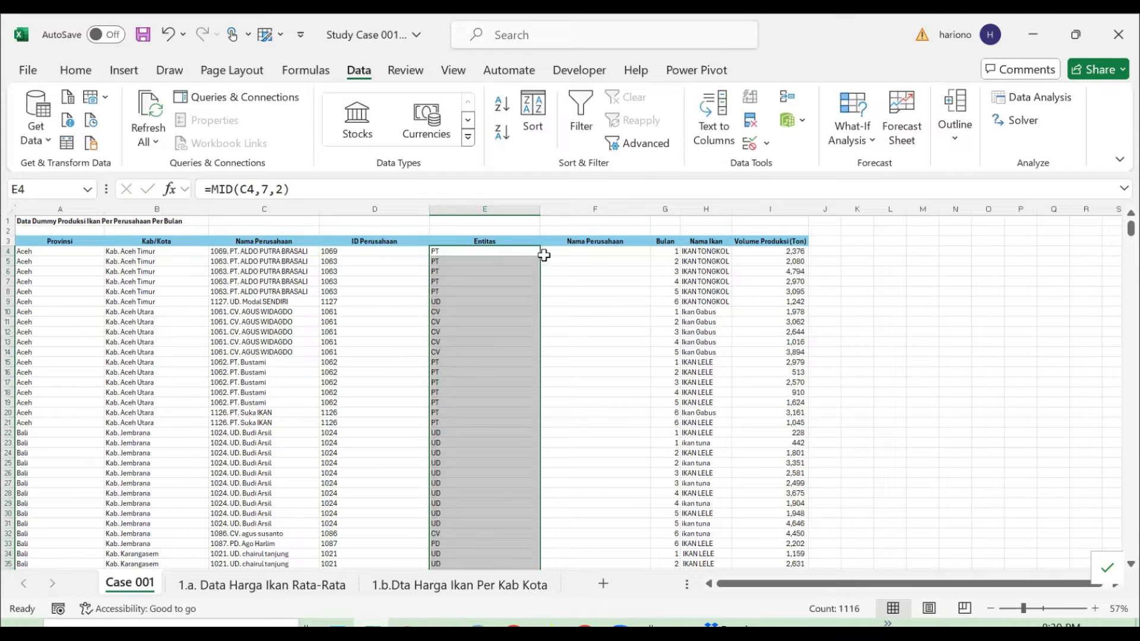
- Enter the formula =MID(C4,10,12) in F4 to extract the company name
click(577, 253)
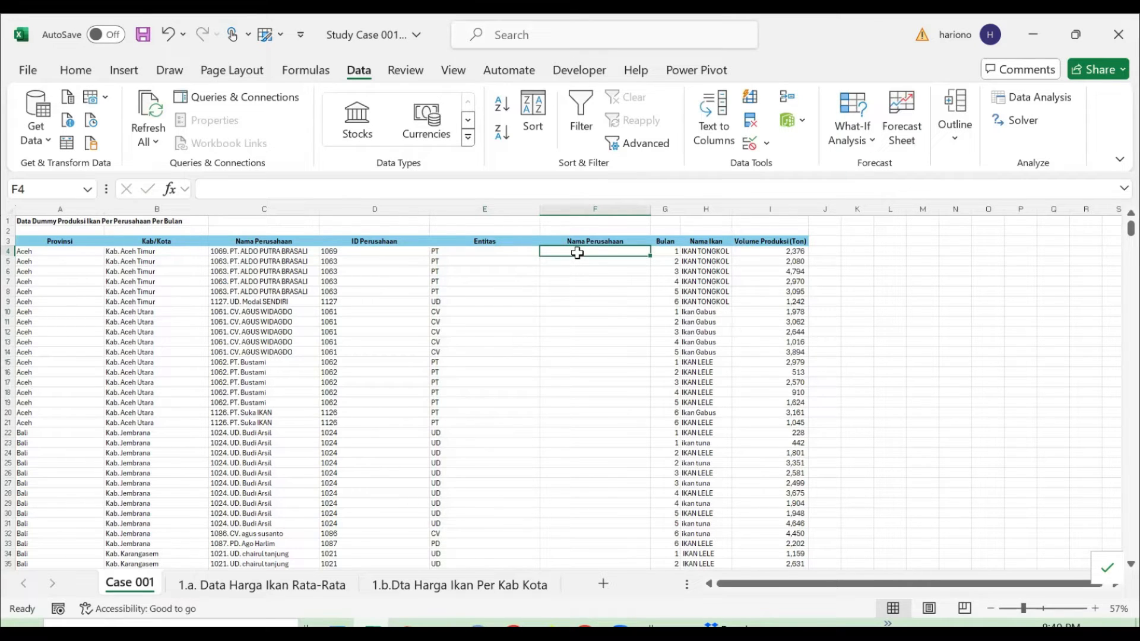
text(=mid)
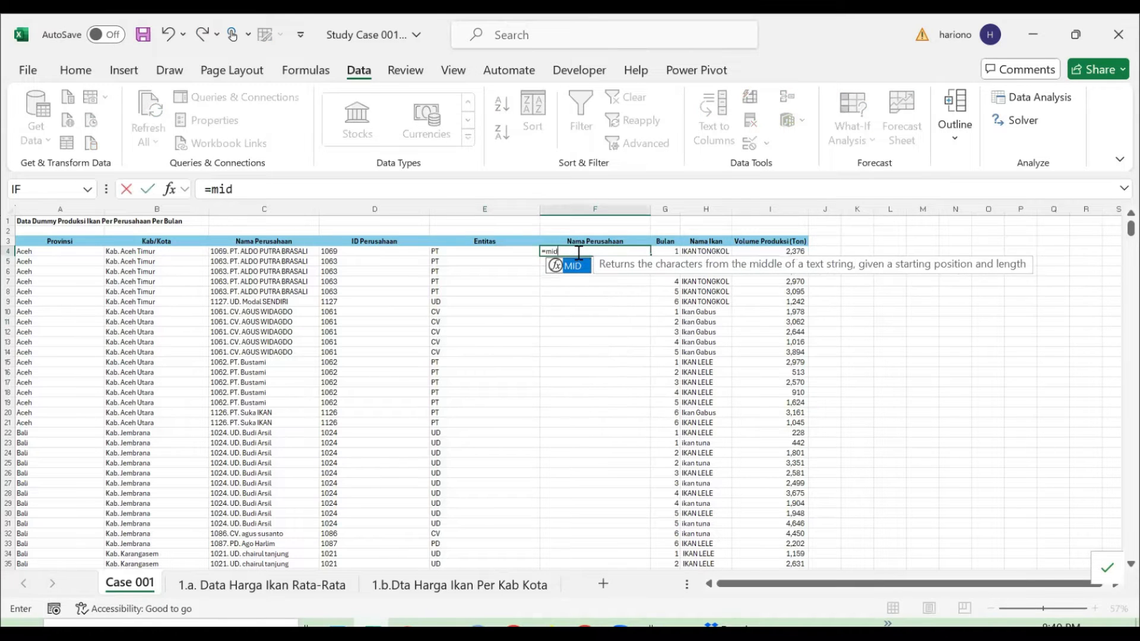
key(Tab)
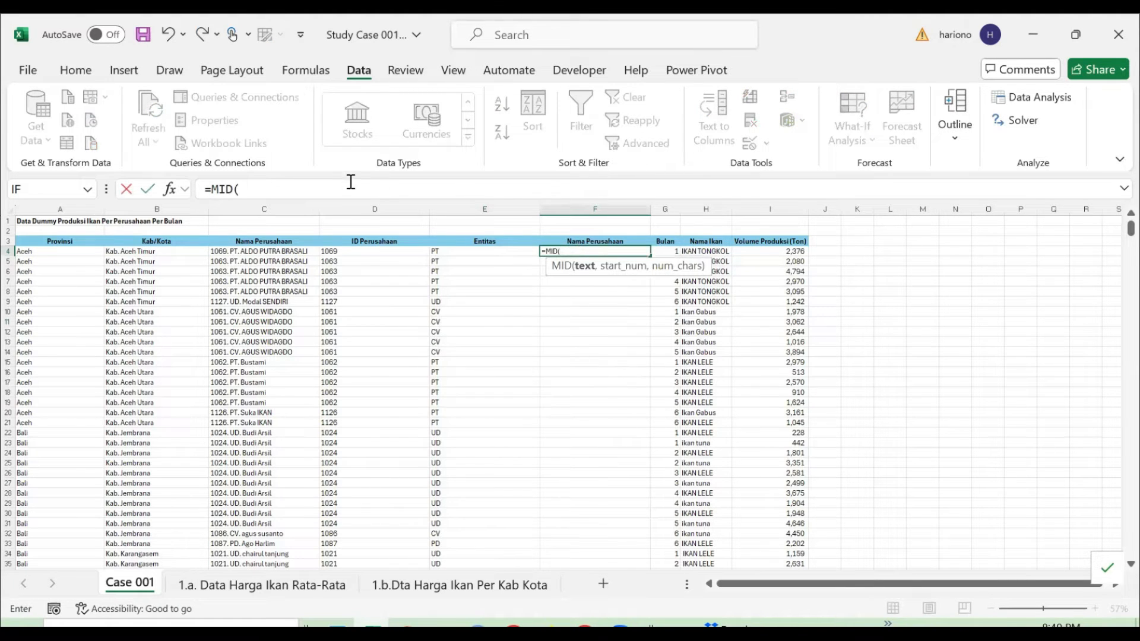
click(281, 251)
text(,)
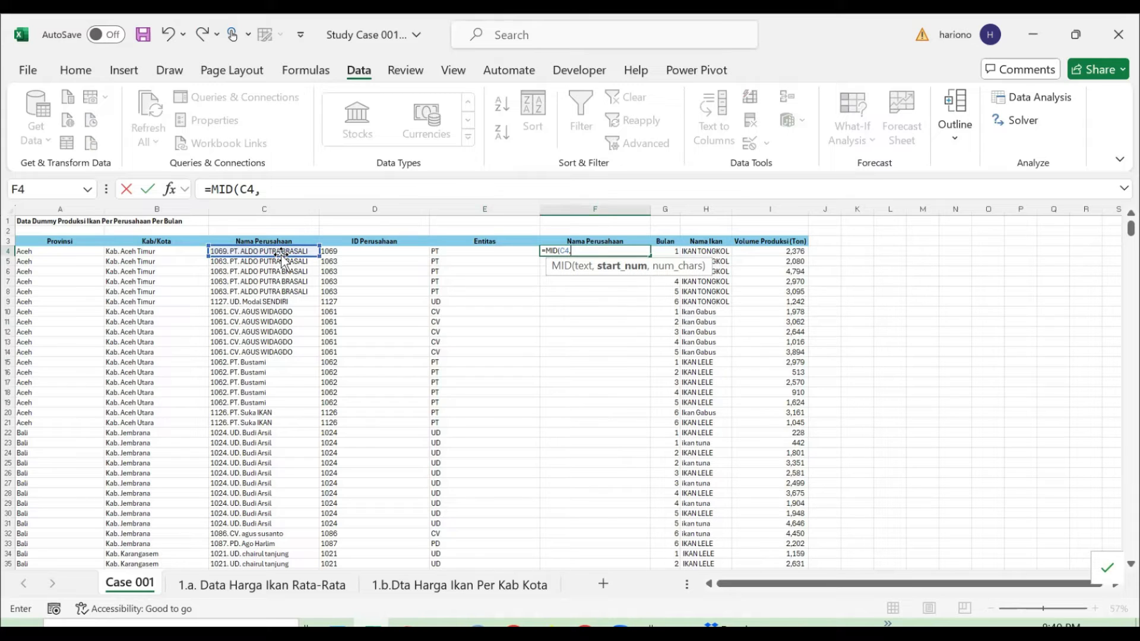
text(10,)
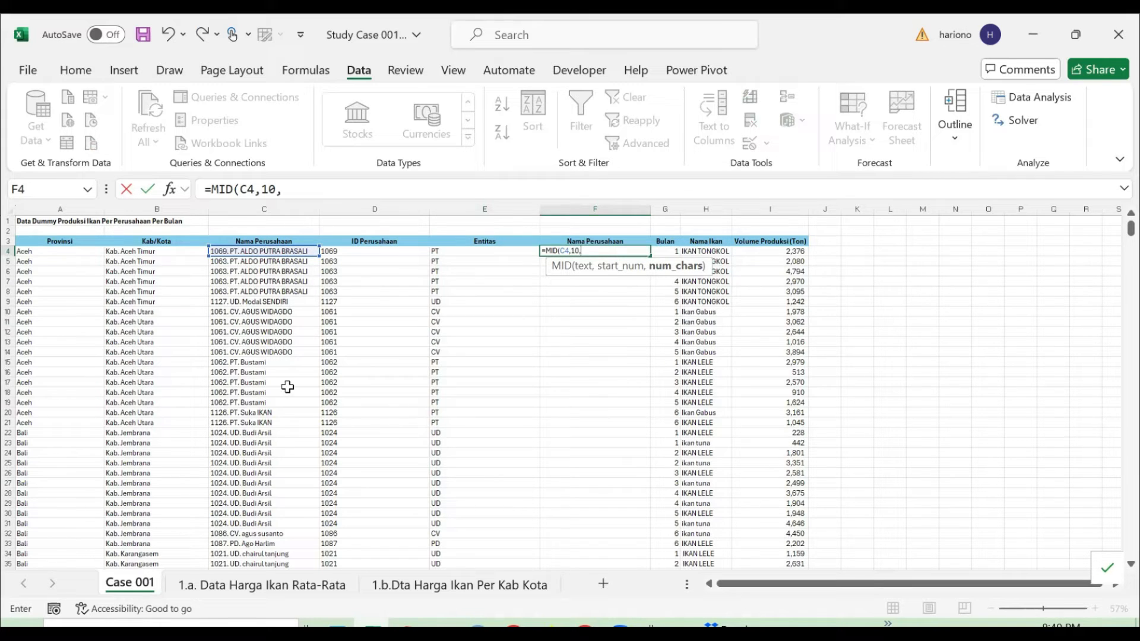
text(12)
key(ctrl+Return)
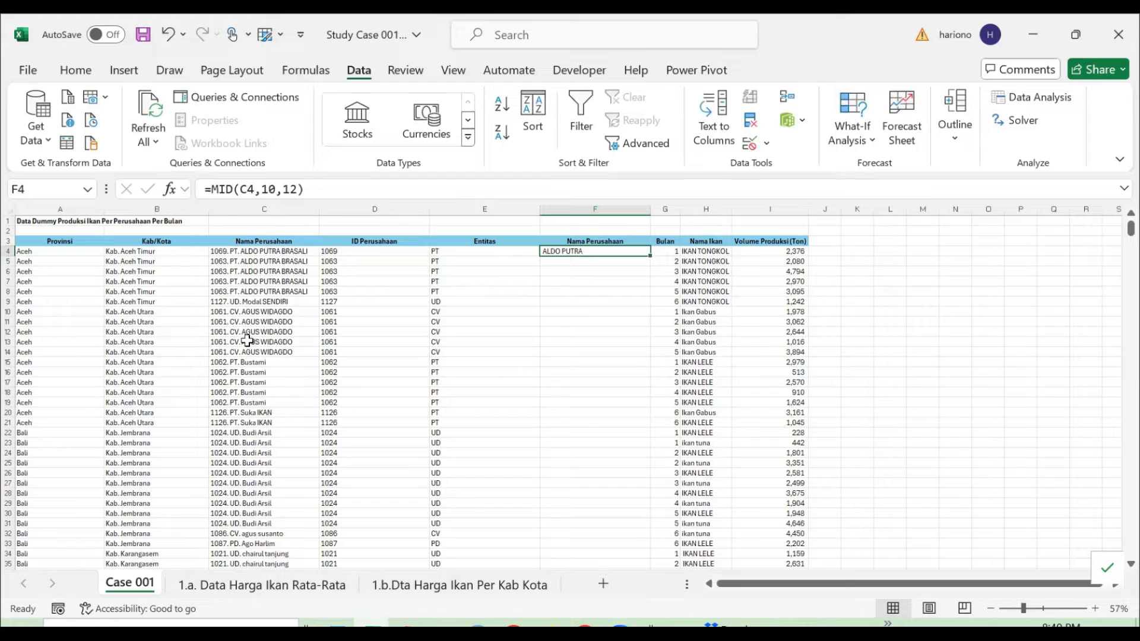
- Replace the character count 12 in the F4 formula with LEN(C4), giving =MID(C4,10,LEN(C4))
double_click(599, 251)
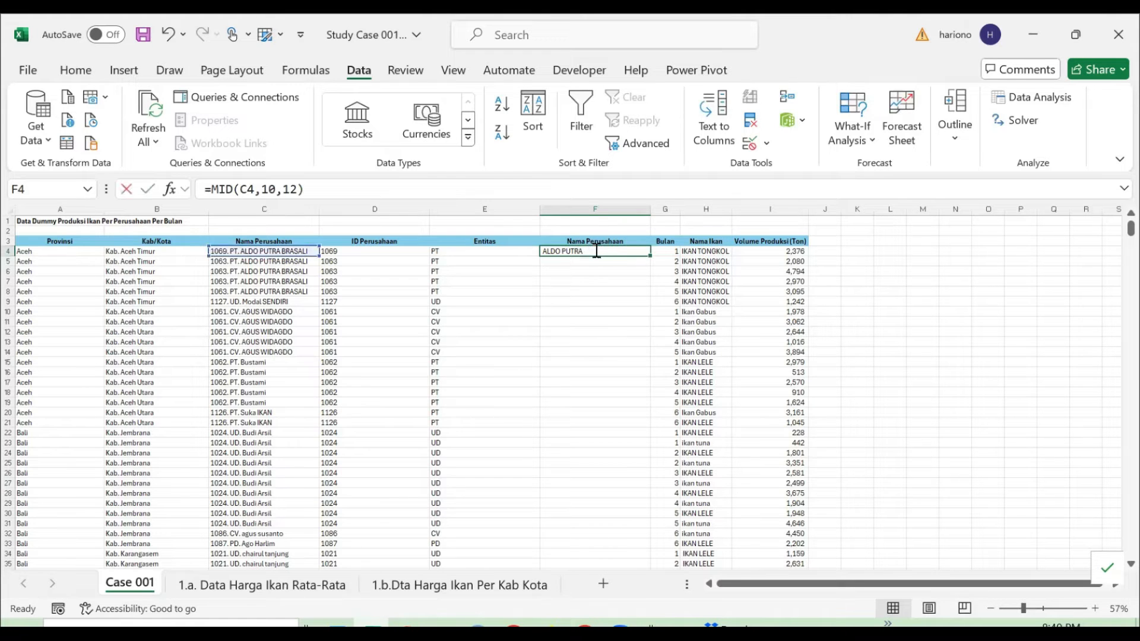
key(Left)
key(shift+Left)
key(shift+Left)
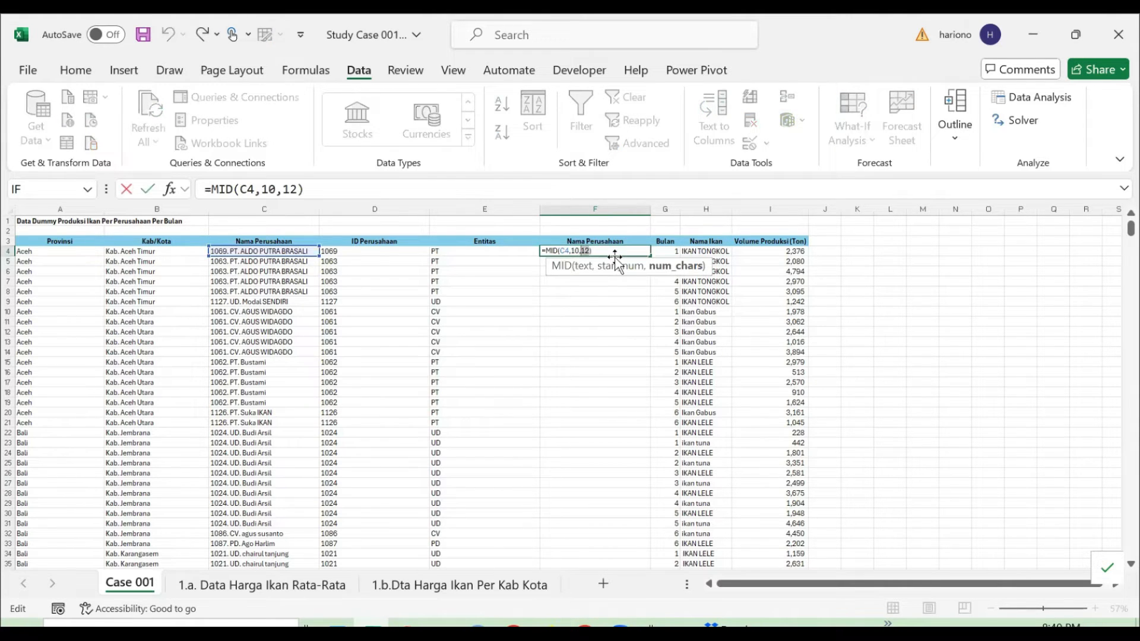
text(len)
key(Tab)
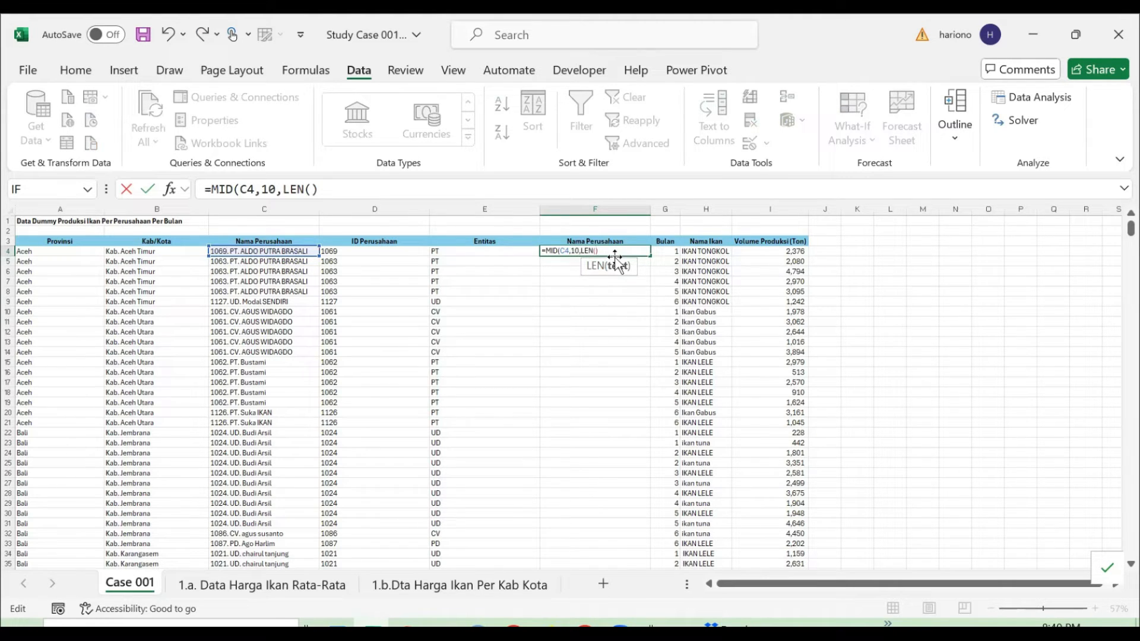
click(286, 252)
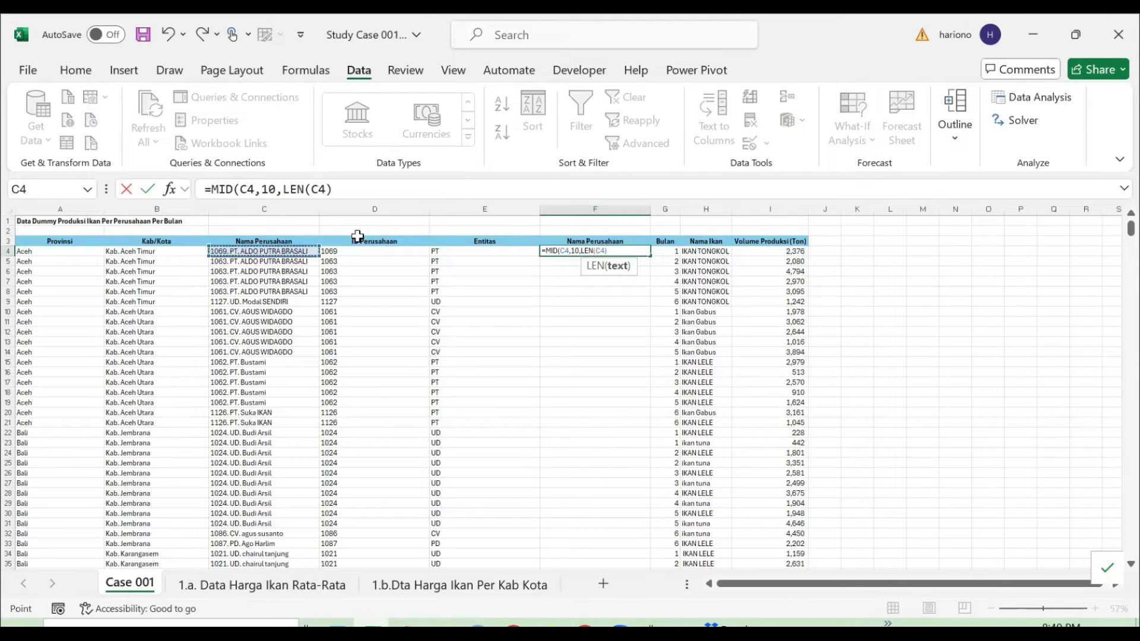
click(357, 193)
text())
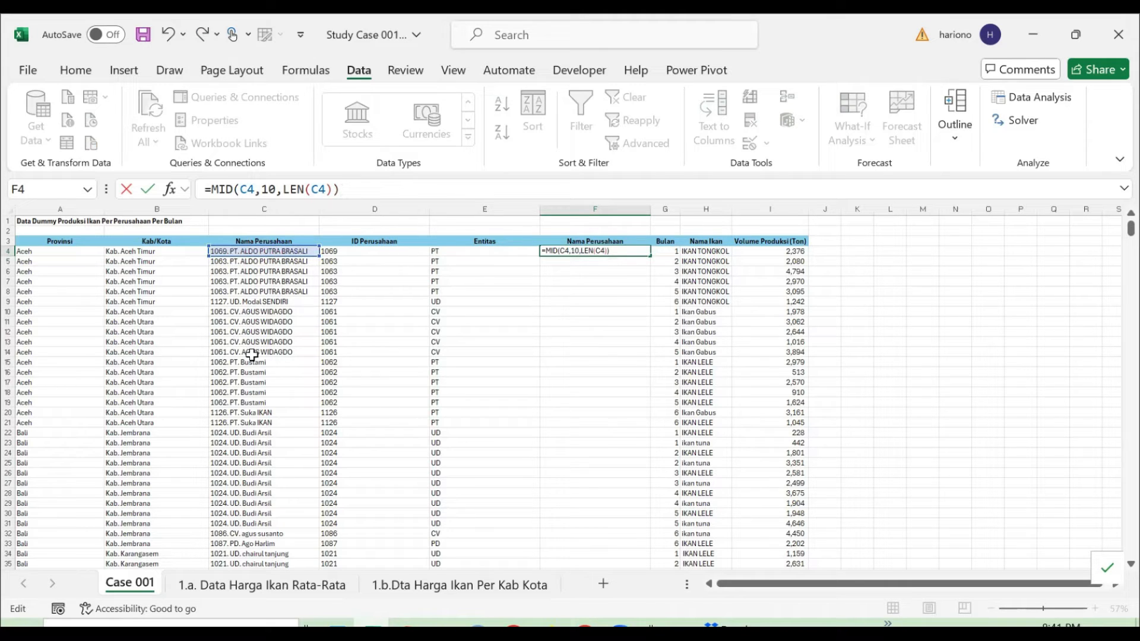
key(Return)
key(Up)
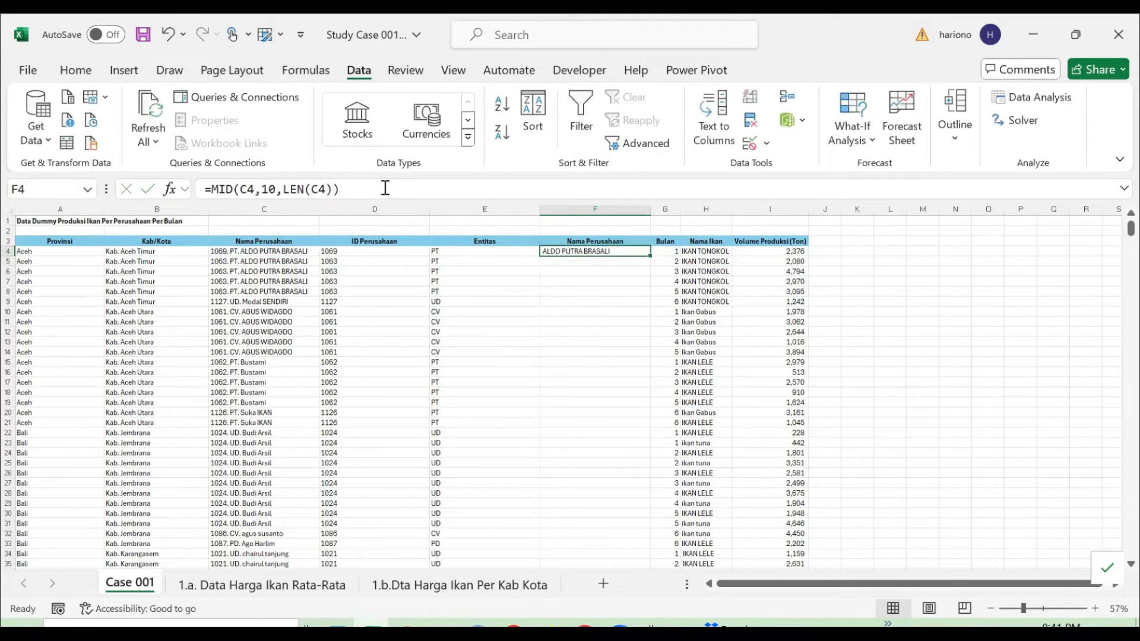
- Fill the F4 formula down the second Nama Perusahaan column and check it through to the last row
double_click(654, 259)
click(610, 263)
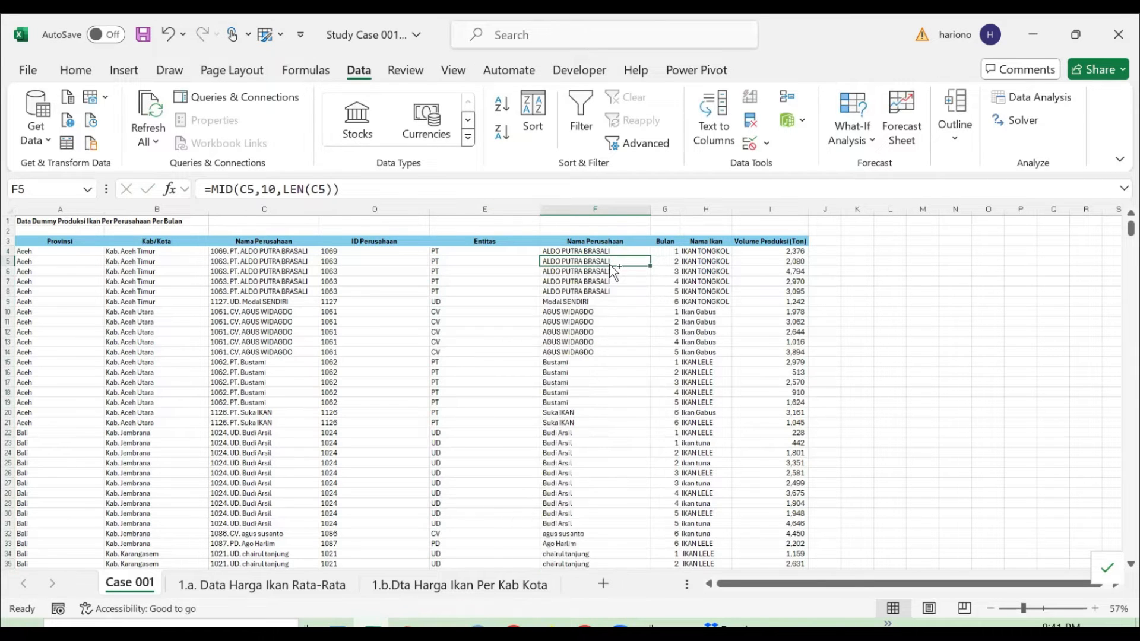
key(ctrl+Down)
key(ctrl+Up)
key(Down)
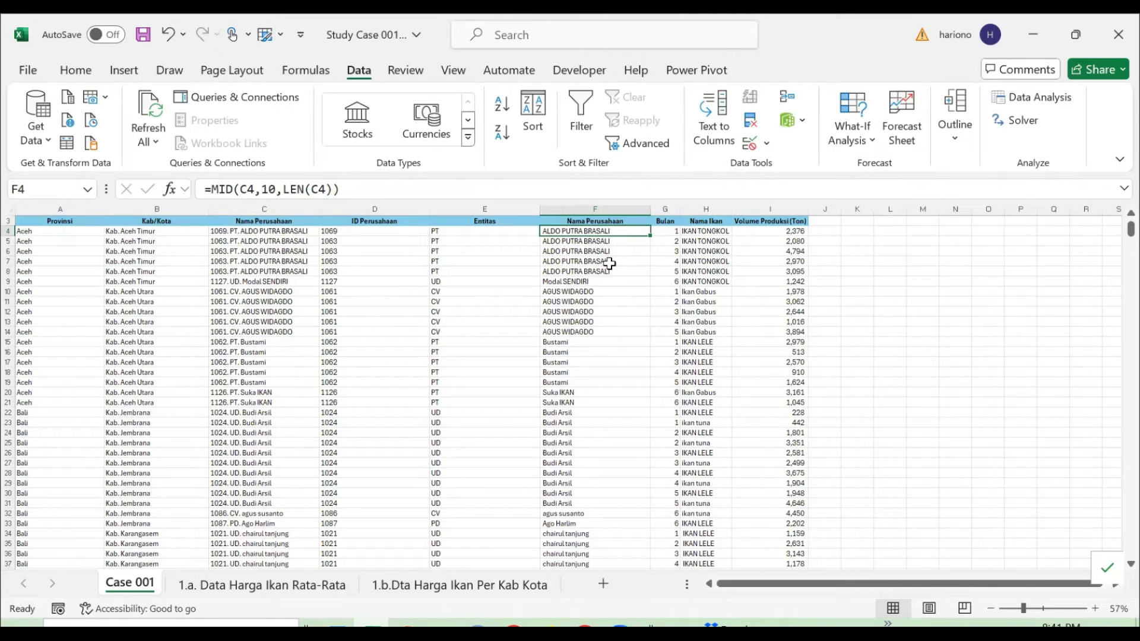
- Test the company name formula by removing the word BRASALI from C4, and undo that edit
key(Left)
key(Left)
key(Left)
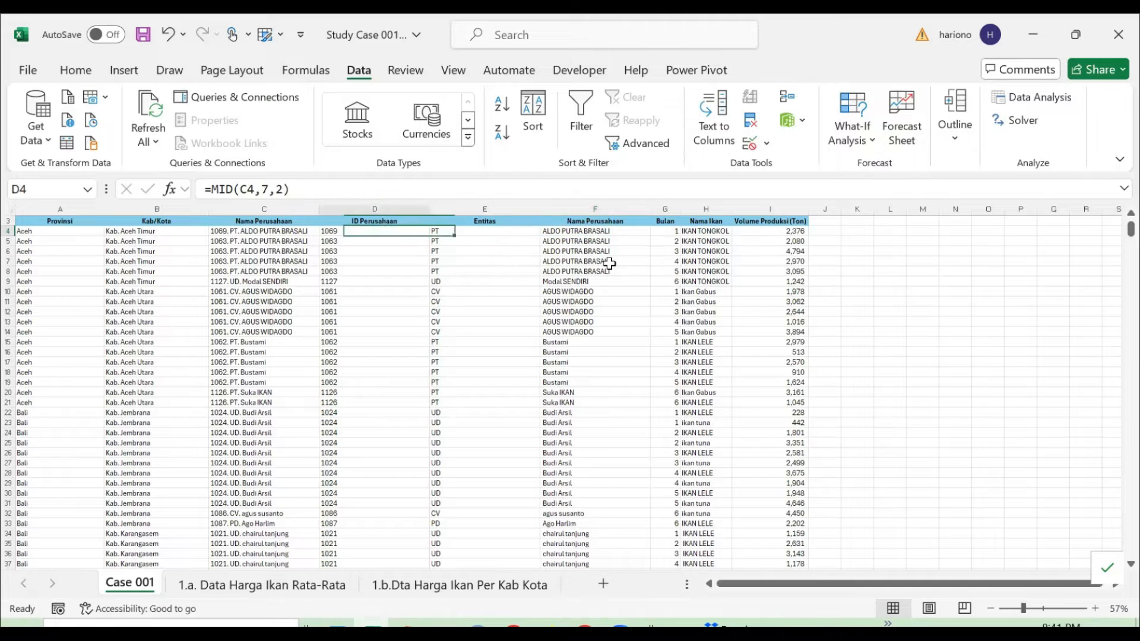
drag(370, 189, 328, 192)
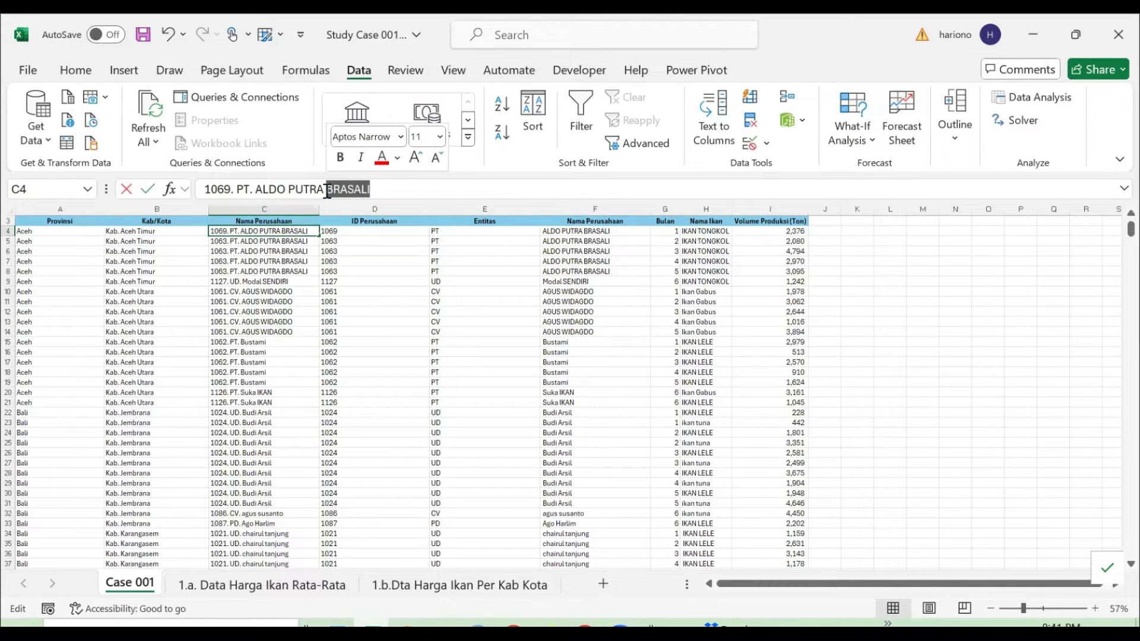
key(BackSpace)
key(Return)
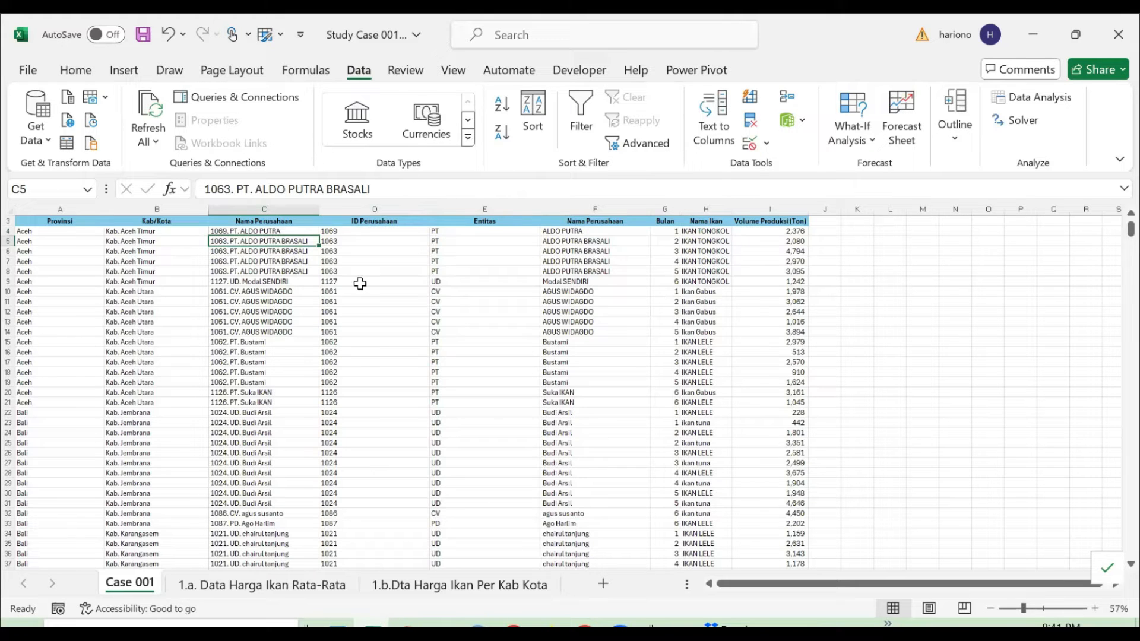
key(ctrl+z)
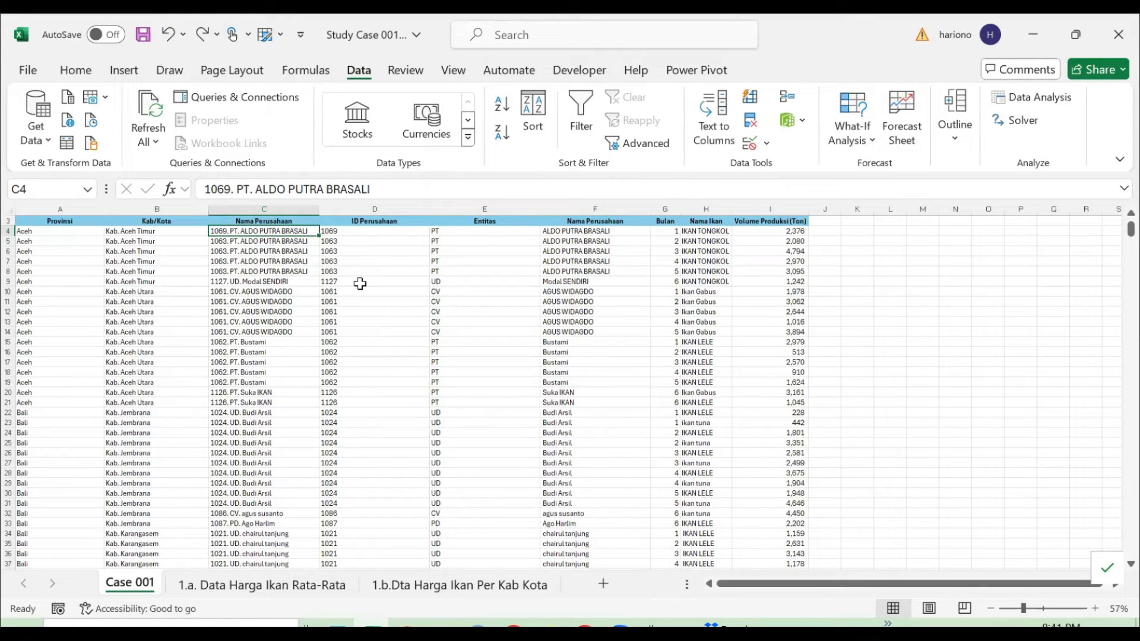
- Insert three blank columns between the original Nama Perusahaan column and the ID Perusahaan column
key(Right)
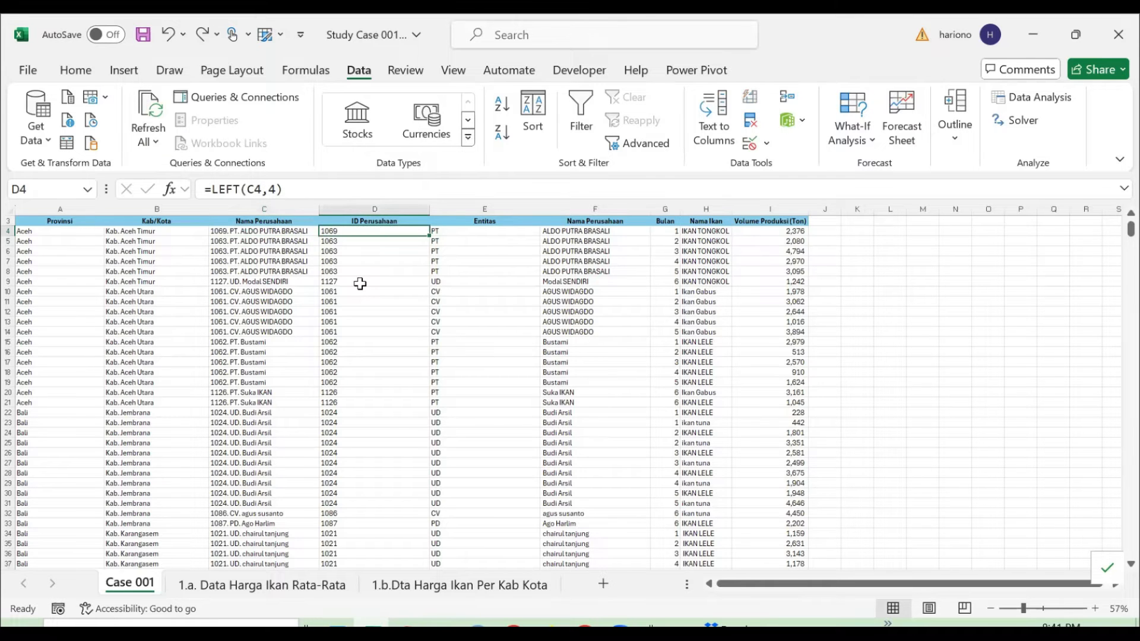
key(alt+i)
key(c)
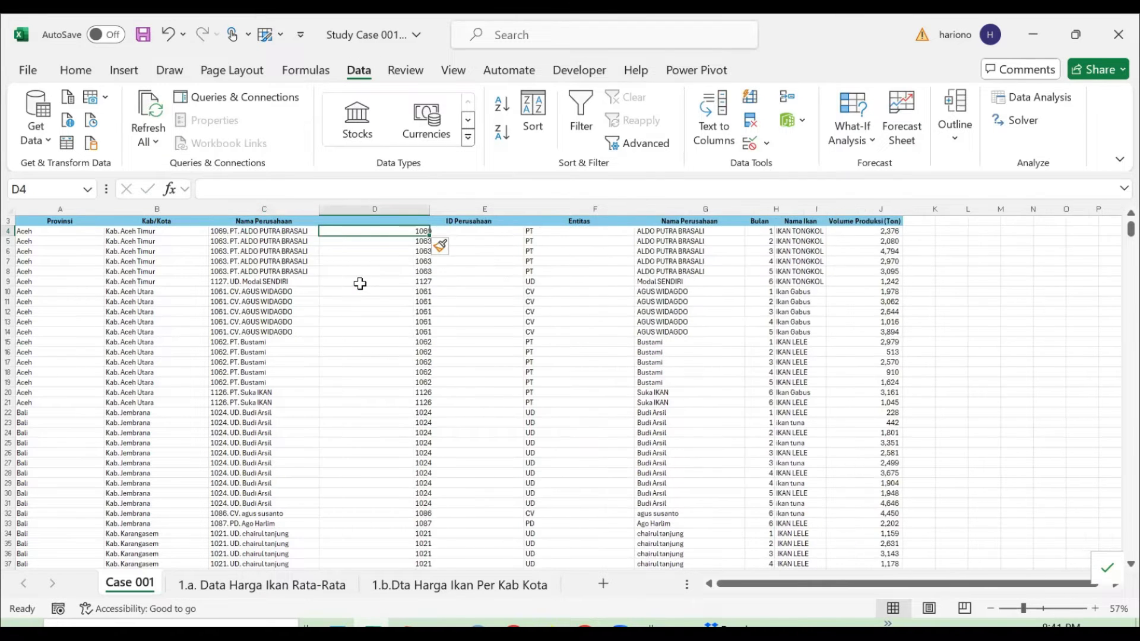
key(alt+i)
key(c)
key(alt+i)
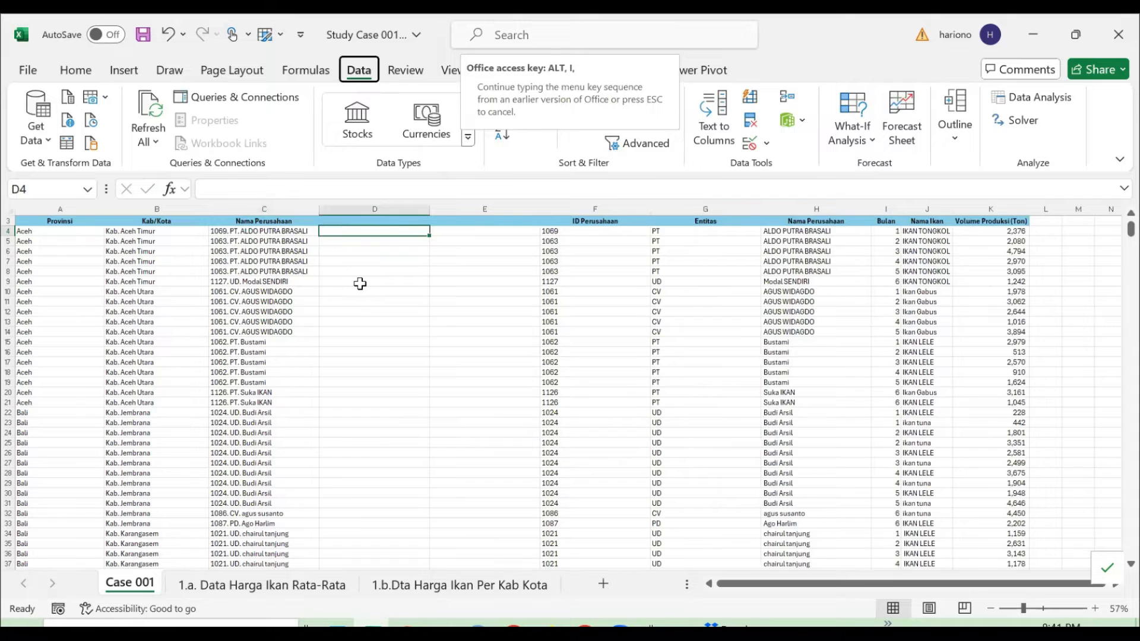
key(c)
- Copy the ID Perusahaan, Entitas and Nama Perusahaan headers in G3:I3 for the blank columns beside the original Nama Perusahaan
key(Up)
key(Right)
key(Right)
key(Right)
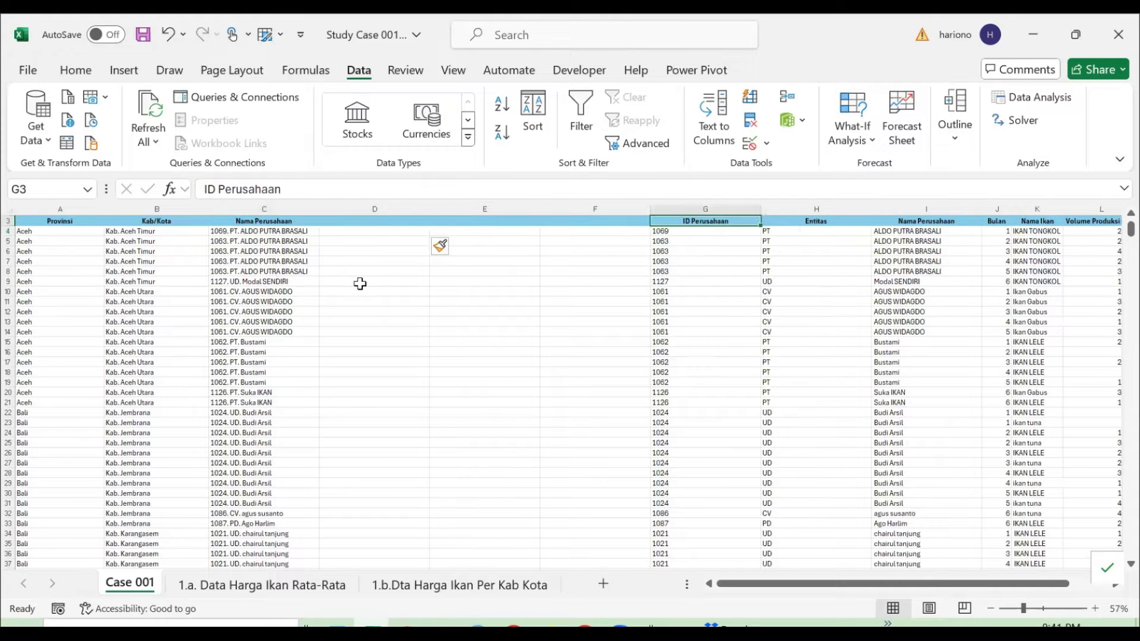
key(shift+Right)
key(shift+Right)
key(ctrl+c)
key(Left)
key(Left)
key(Left)
key(Left)
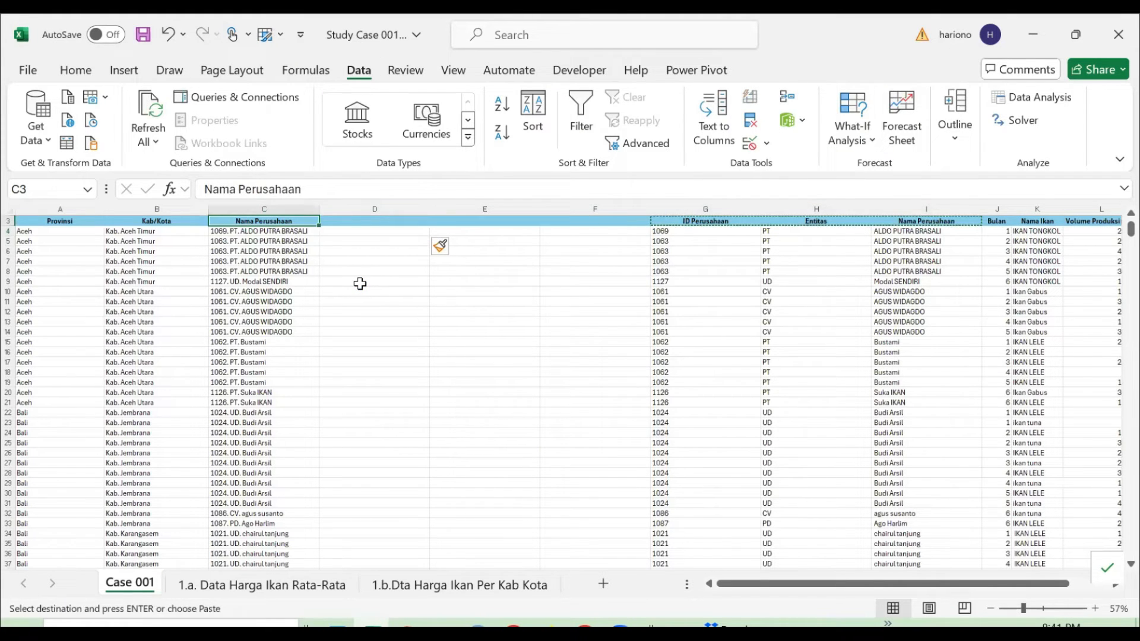
- Paste the copied ID Perusahaan, Entitas and Nama Perusahaan headers into D3:F3
key(Right)
key(ctrl+v)
key(Down)
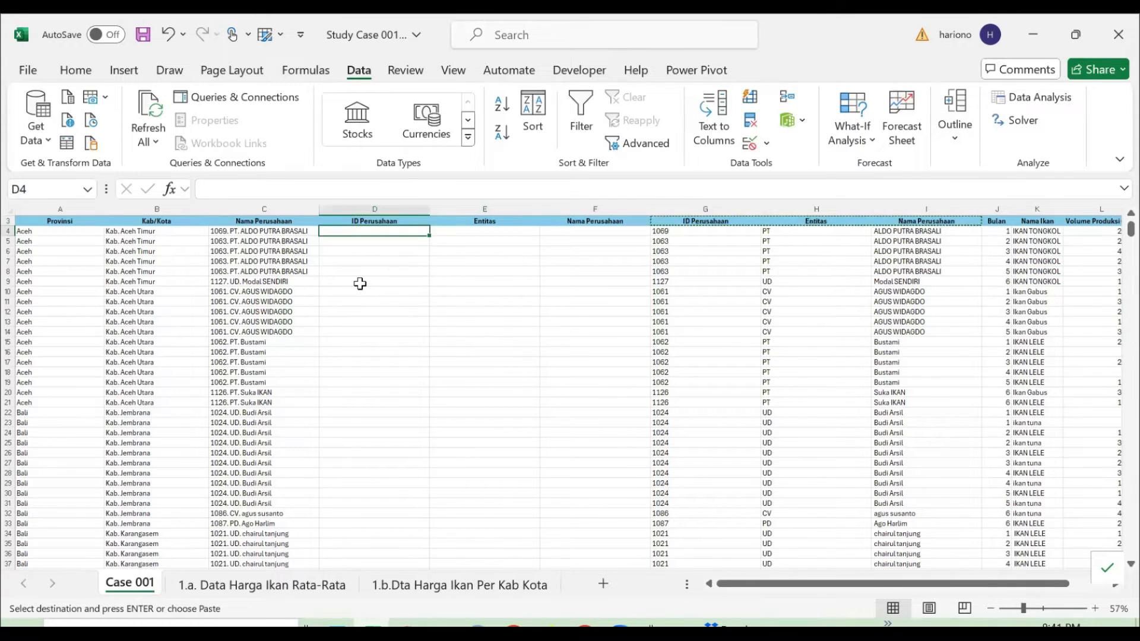
- Enter 1069 in D4 as the pattern and Flash Fill the ID Perusahaan column down to row 1119
text(1069)
key(Return)
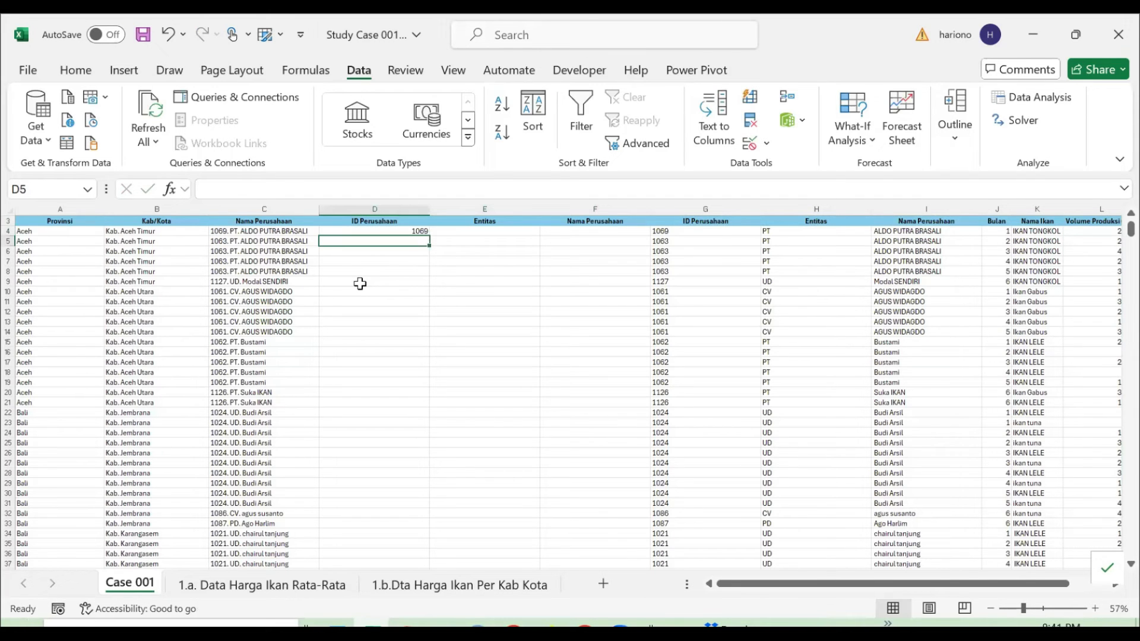
key(Up)
key(Down)
key(Left)
key(Up)
key(Right)
key(Left)
key(Right)
key(Left)
key(ctrl+Down)
key(Right)
key(ctrl+shift+Up)
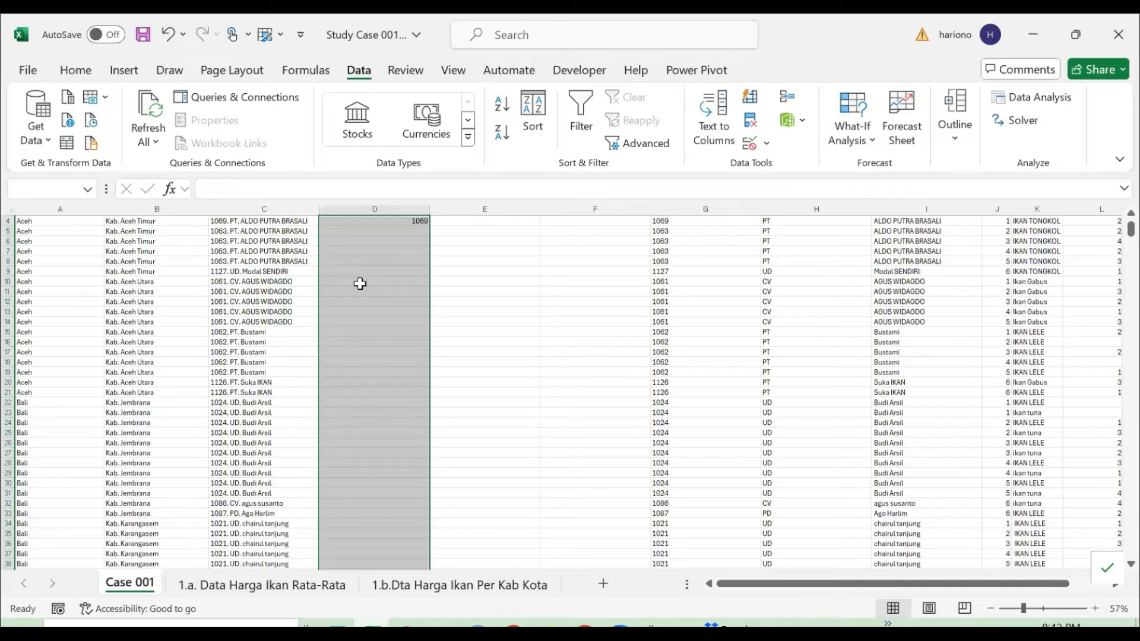
key(ctrl+e)
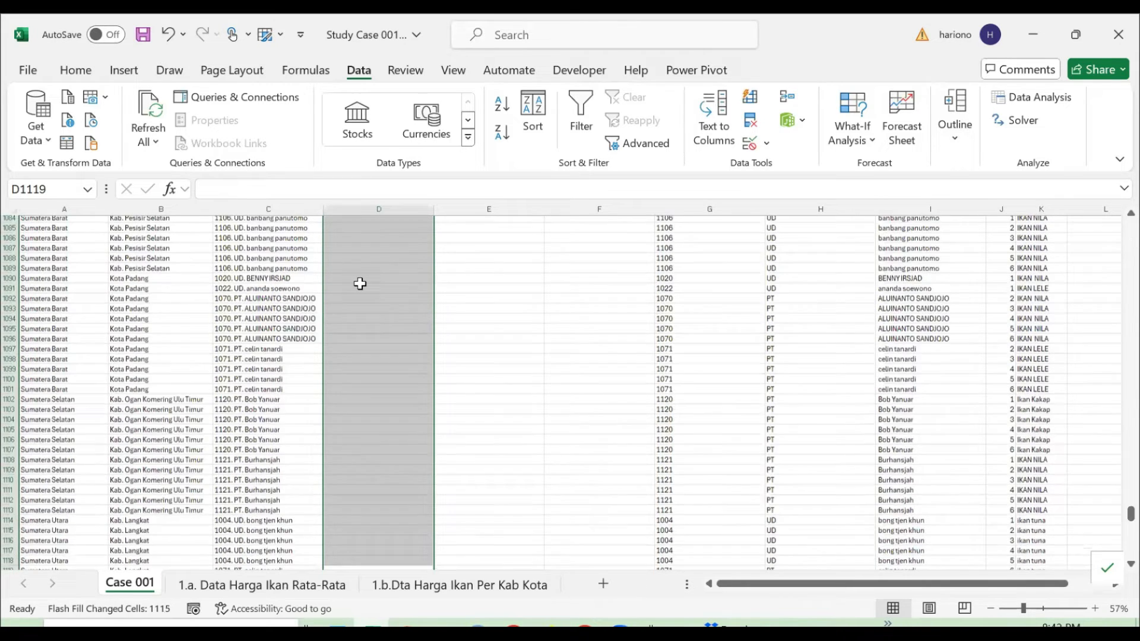
- Enter PT in E4 as the pattern and Flash Fill the Entitas column down to the last data row
key(ctrl+Up)
key(Right)
key(Down)
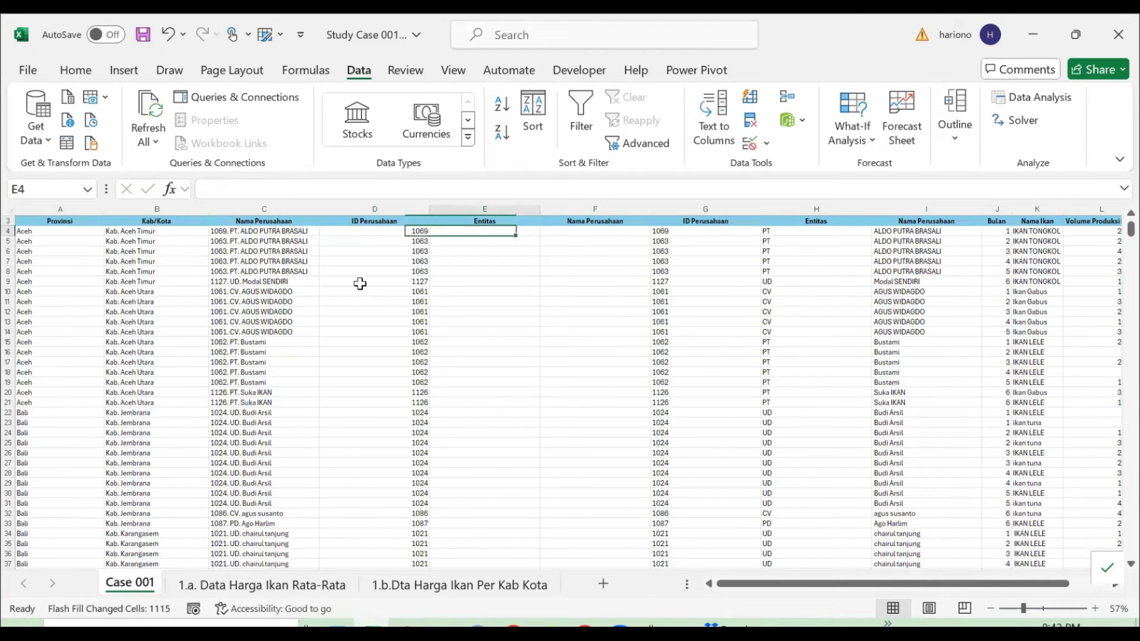
text(PT)
key(Return)
key(Left)
key(ctrl+Down)
key(Right)
key(ctrl+shift+Up)
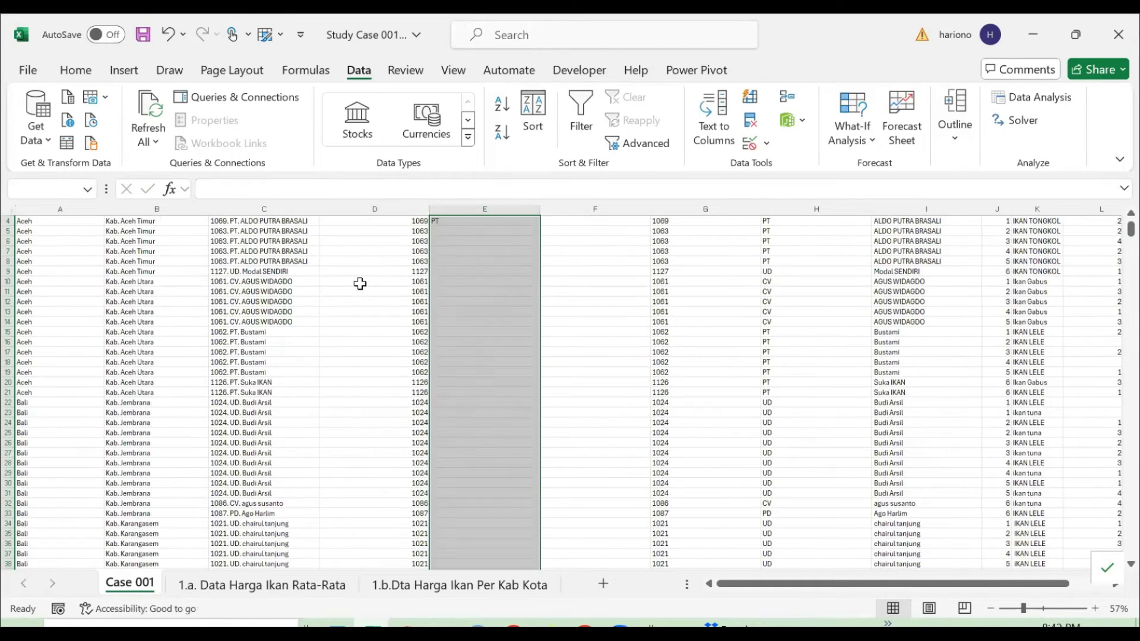
key(ctrl+e)
- Copy only the name portion of the company entry in C4 into F4
key(ctrl+Up)
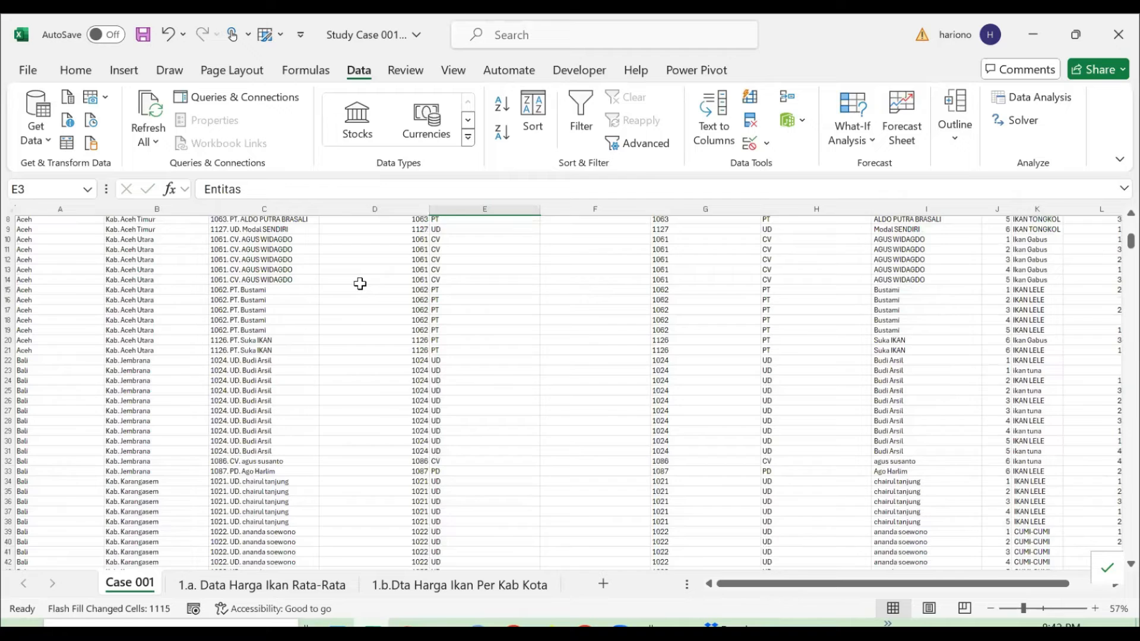
key(Down)
key(Left)
key(Left)
key(F2)
key(ctrl+shift+Left)
key(ctrl+shift+Left)
key(ctrl+shift+Left)
key(ctrl+c)
key(Escape)
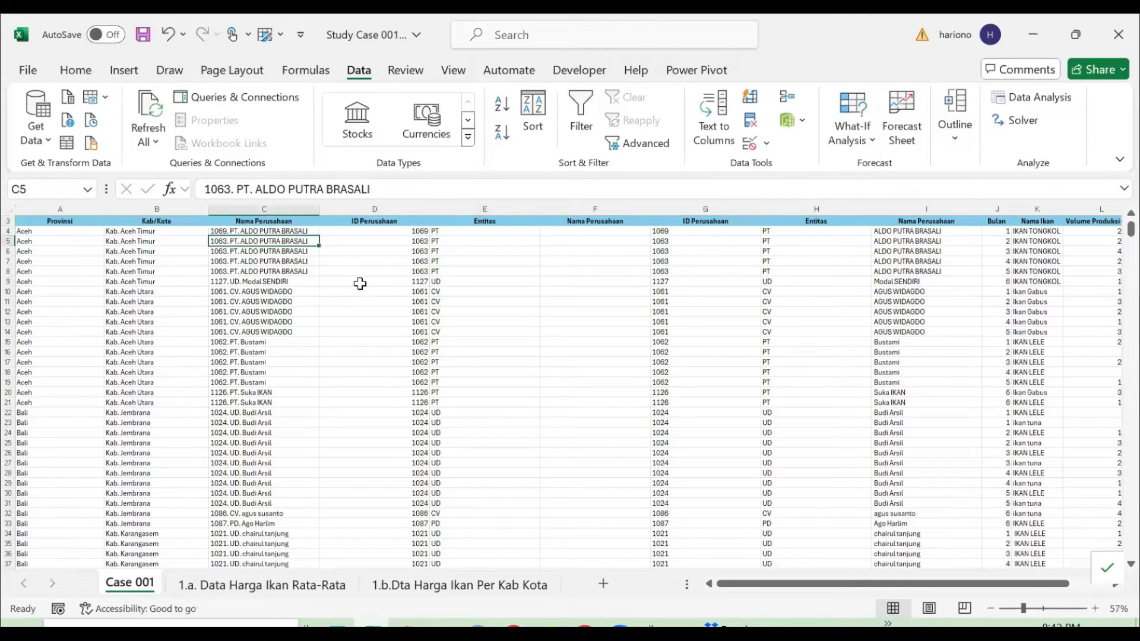
key(Right)
key(Right)
key(Right)
key(ctrl+v)
- Flash Fill the Nama Perusahaan column F from F4 down to the last data row
key(Left)
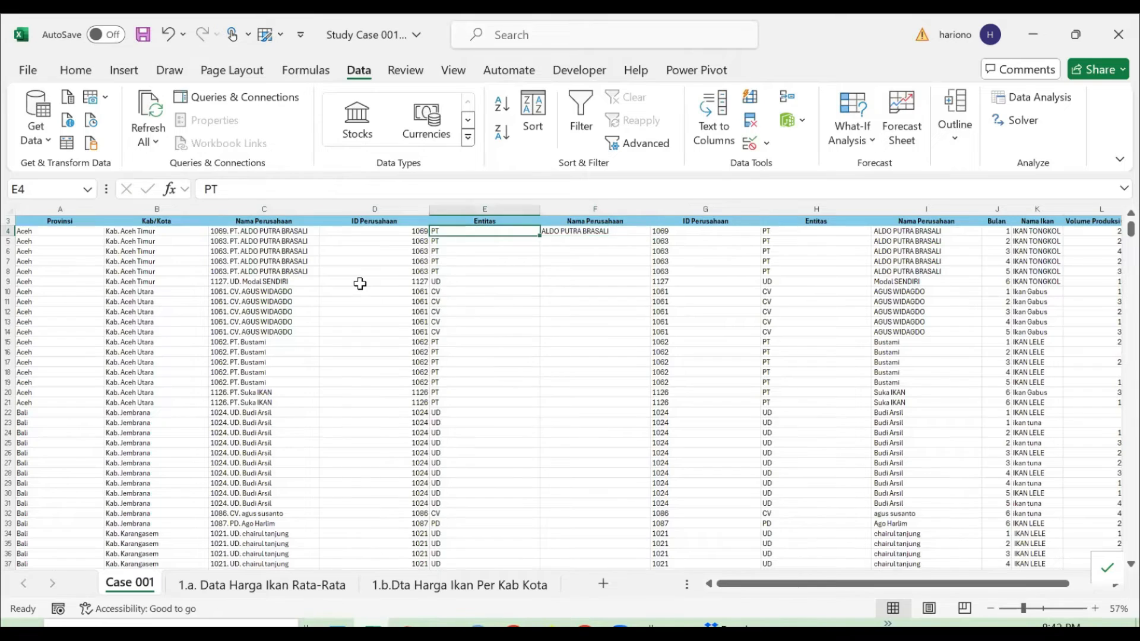
key(ctrl+Down)
key(Right)
key(ctrl+shift+Up)
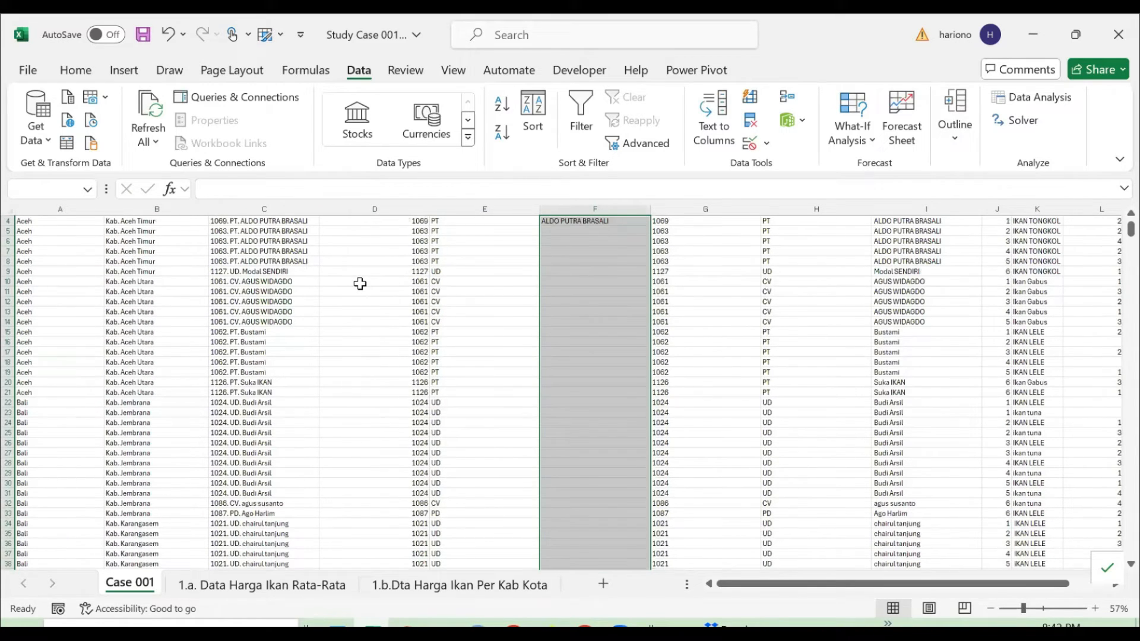
key(ctrl+e)
- Compare the Flash Fill results in D4:F4 with the original company entry in C4
key(ctrl+Up)
key(Down)
key(Left)
key(Left)
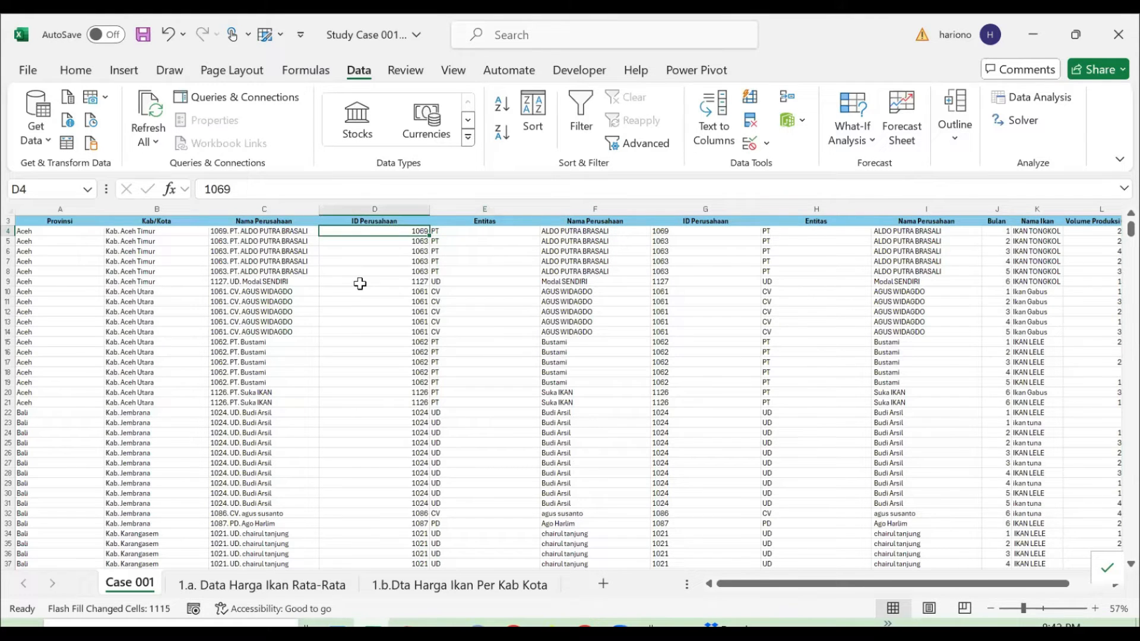
key(Right)
key(Right)
key(Left)
key(Left)
key(Left)
key(Right)
key(Right)
key(Right)
key(Left)
key(Left)
key(Left)
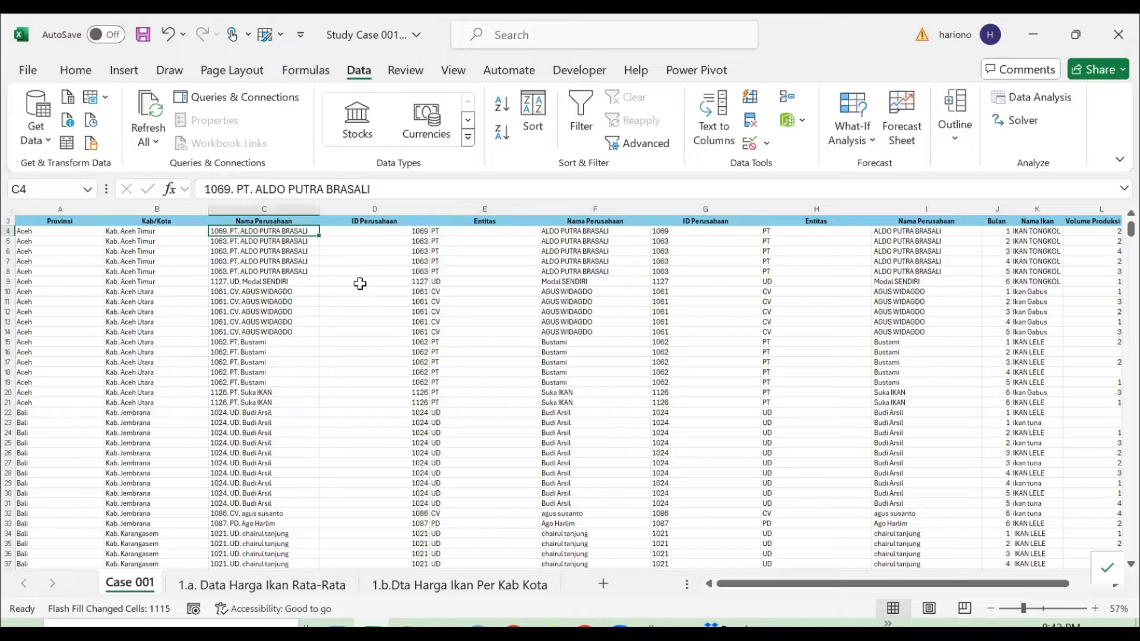
key(Right)
key(Right)
key(Right)
key(Left)
key(Left)
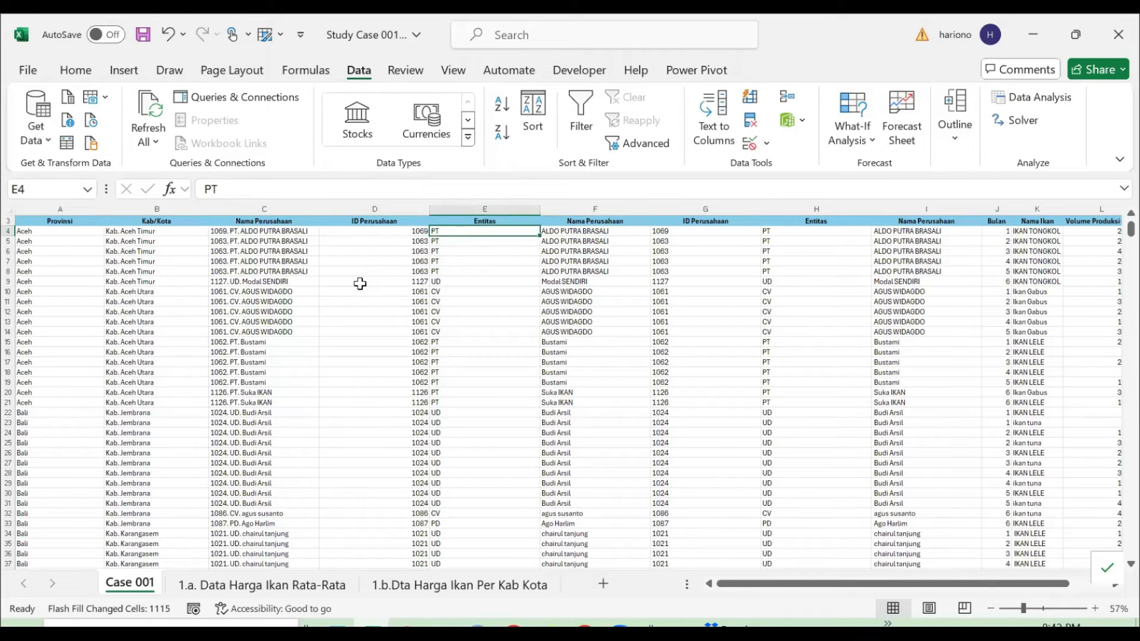
- Clear the Flash Fill results from D4:F1119, keeping the headers
key(ctrl+shift+Down)
key(shift+Right)
key(shift+Right)
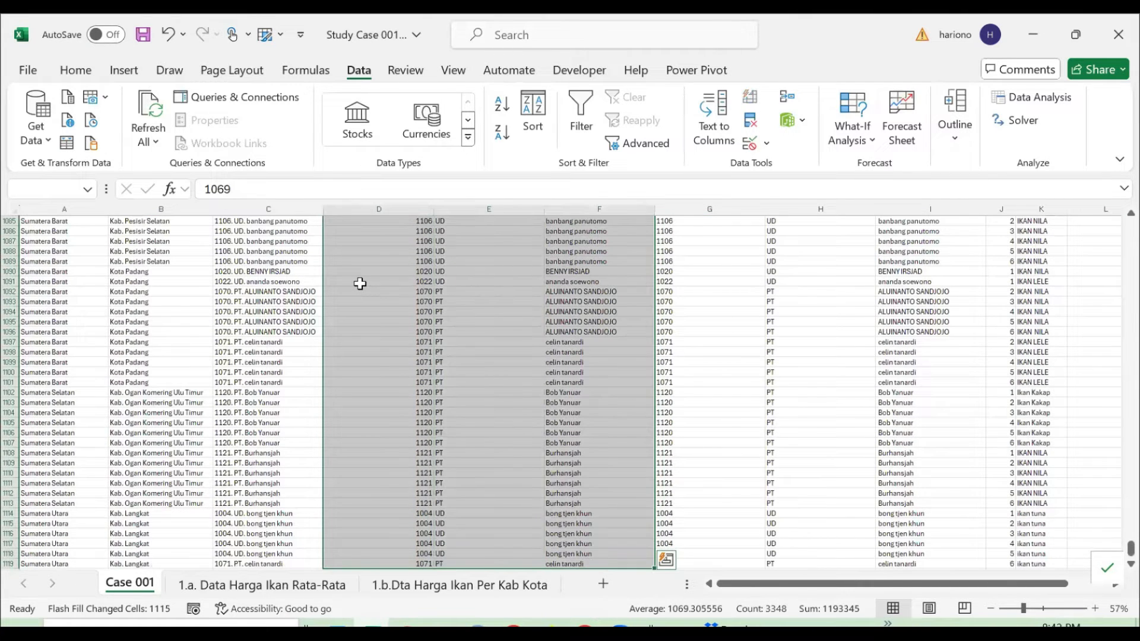
key(Delete)
key(Up)
key(Down)
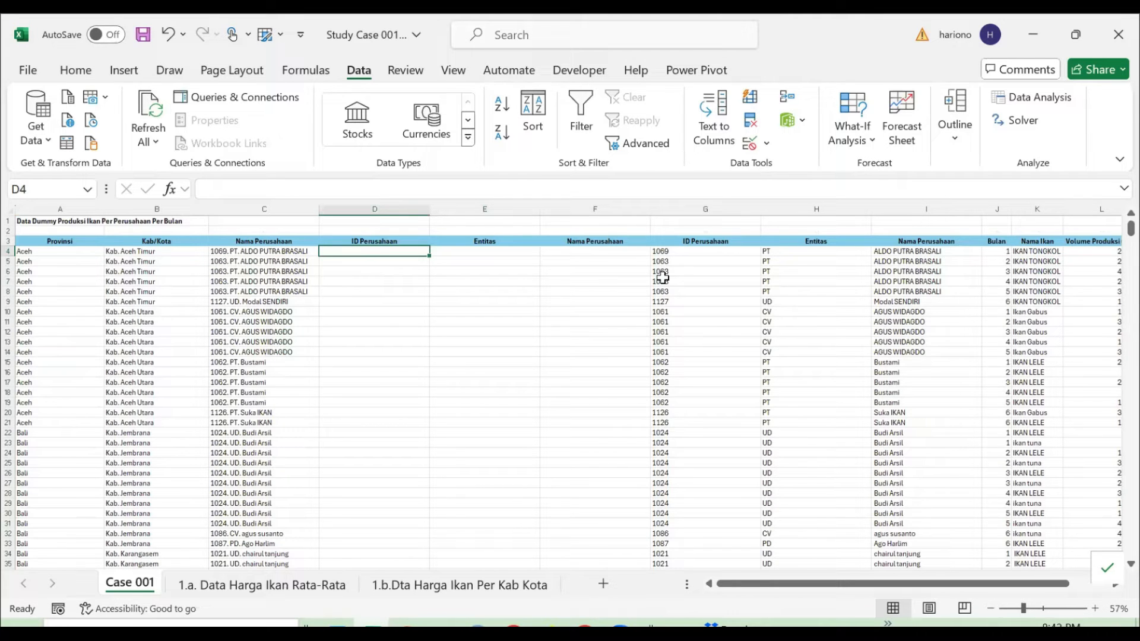
- Enter the formula =TEXTSPLIT(C4,".") in D4 to split the company entry at the periods
text(ex)
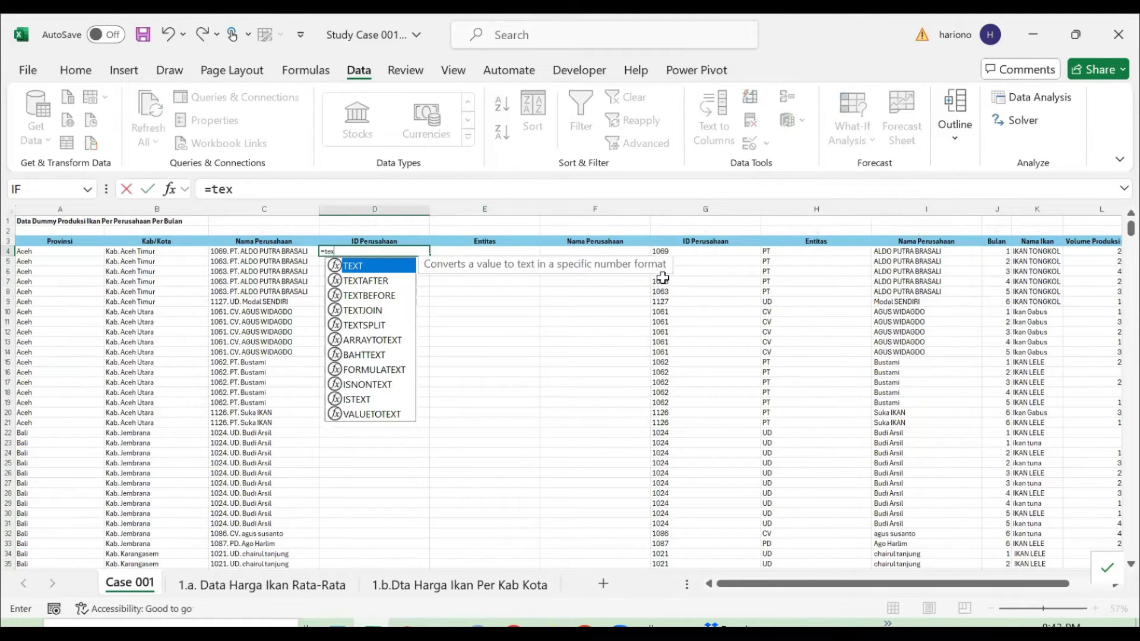
key(Down)
key(Down)
key(Down)
key(Down)
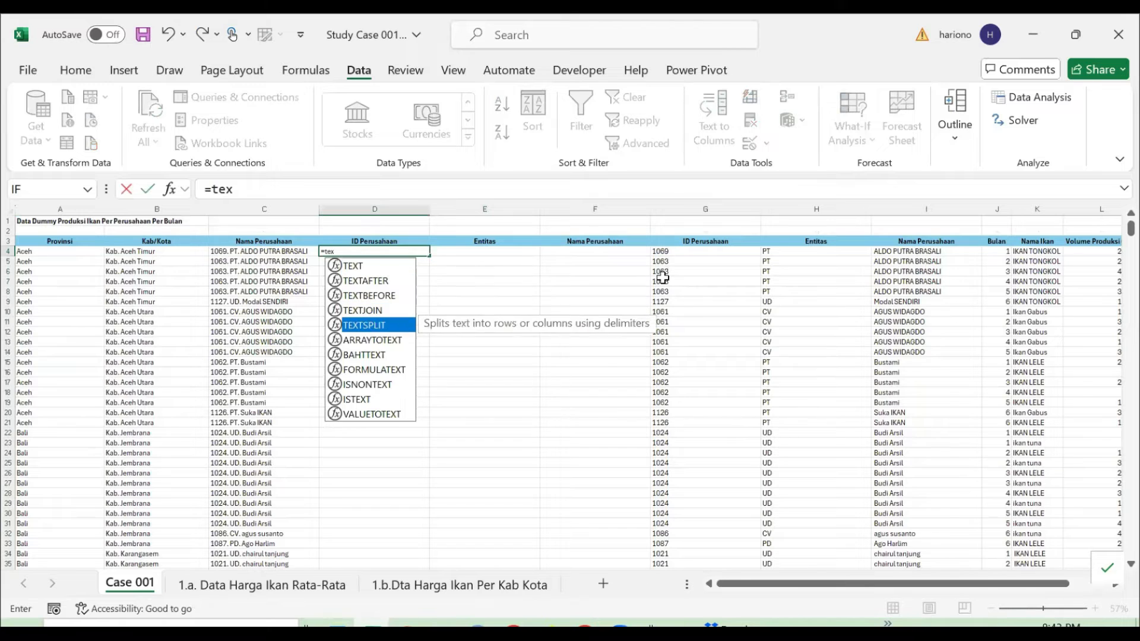
key(Tab)
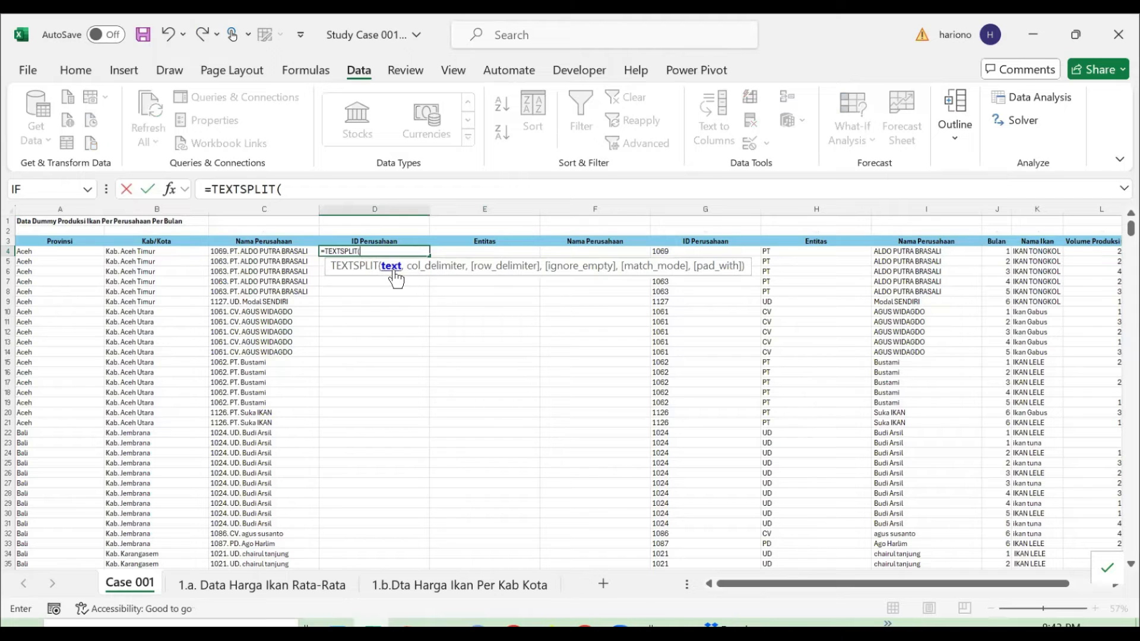
click(285, 251)
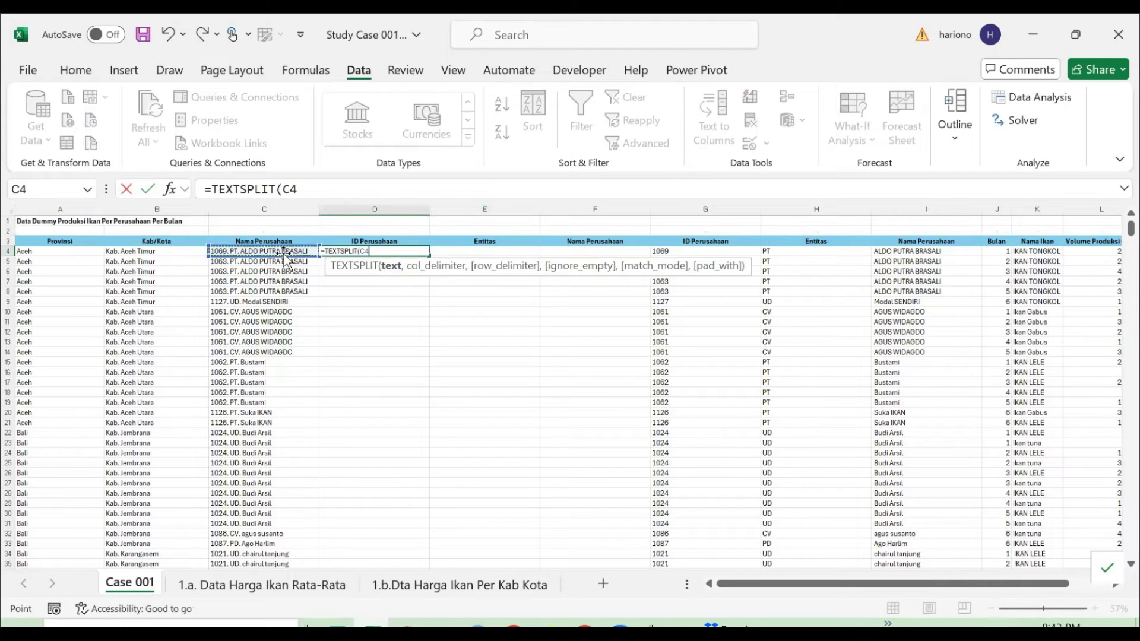
text(,)
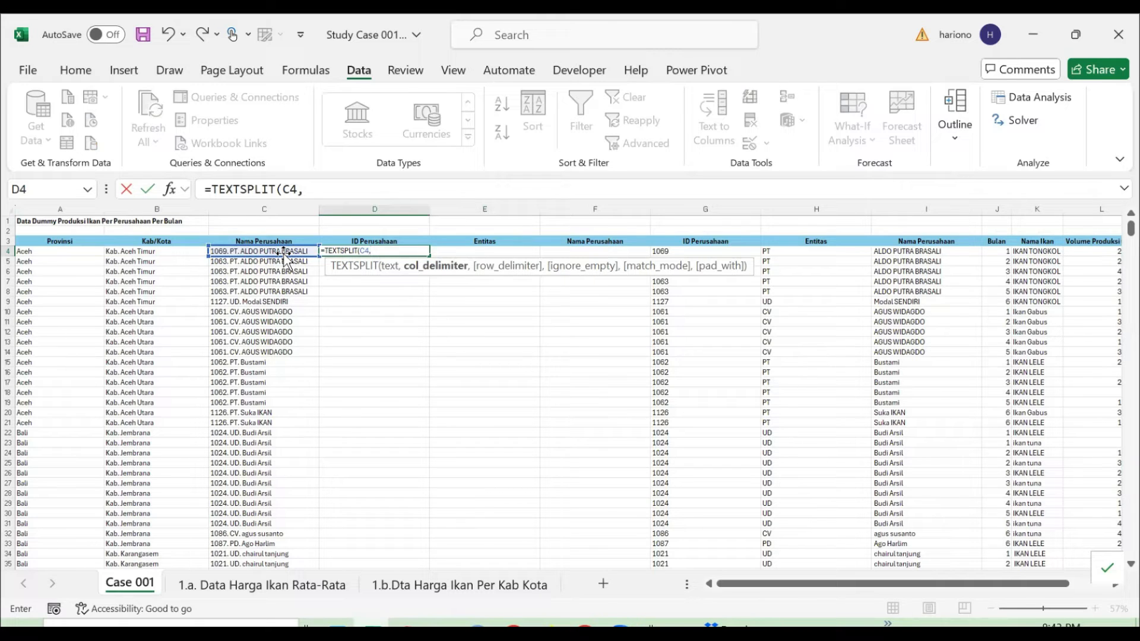
text(".)
text(")
key(Return)
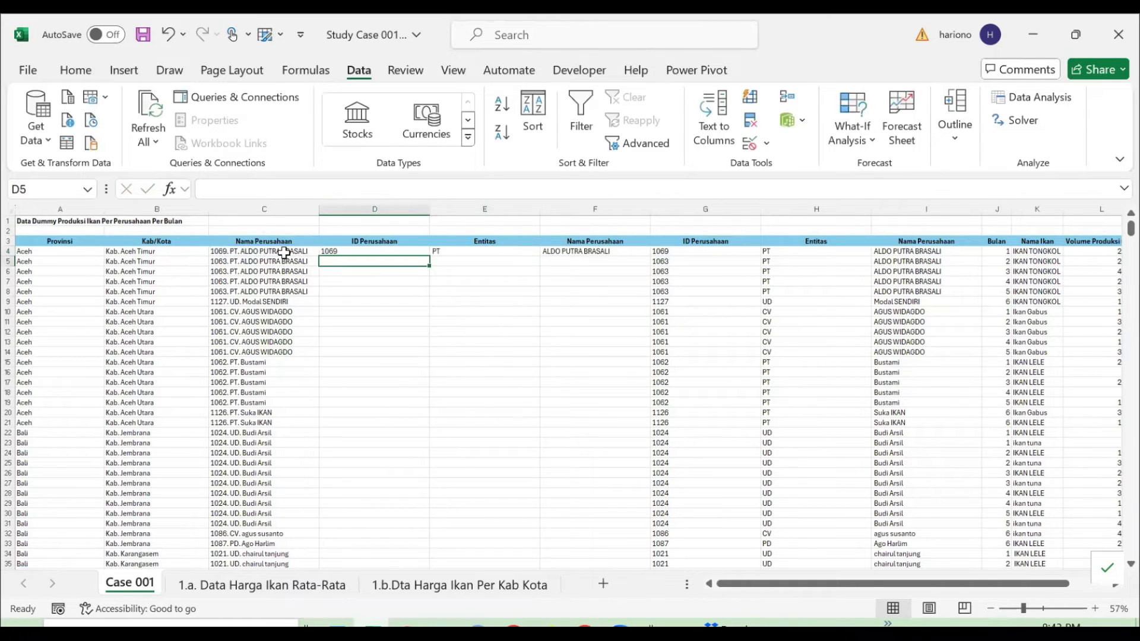
- Copy the TEXTSPLIT formula from D4 down the ID Perusahaan column to row 1119
key(Up)
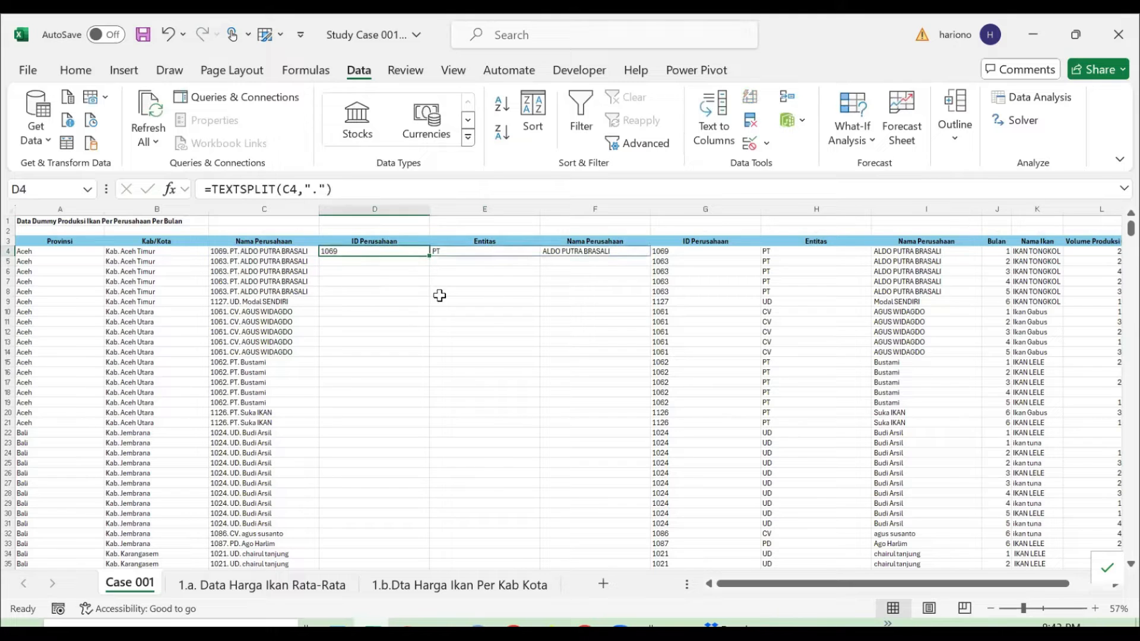
click(428, 258)
key(ctrl+c)
key(Left)
key(ctrl+Down)
key(Right)
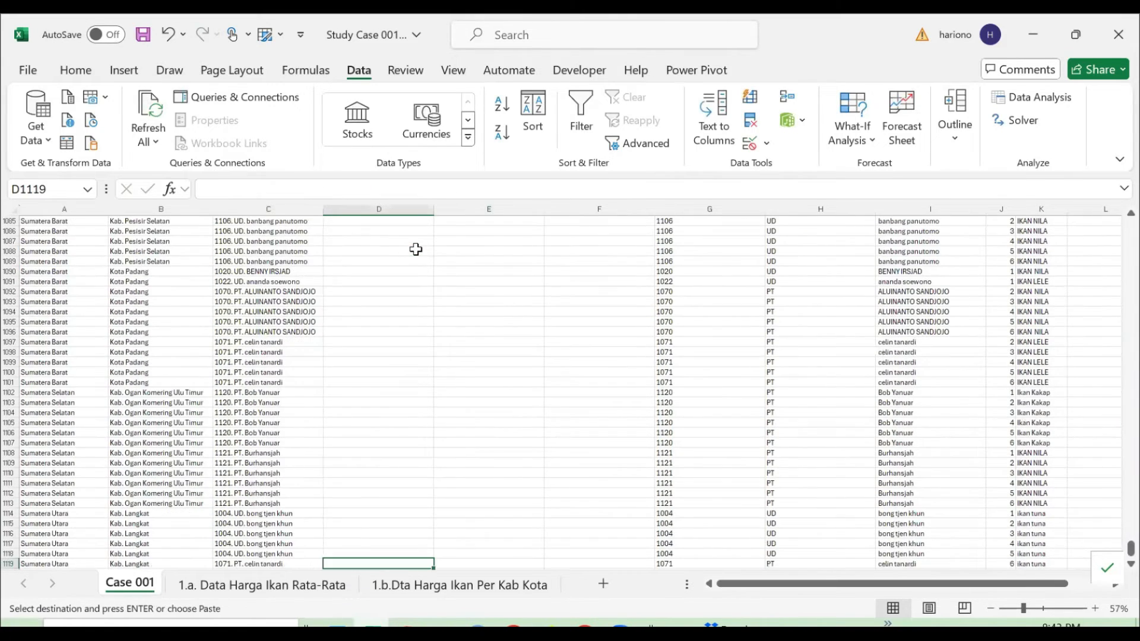
key(ctrl+shift+Up)
key(Up)
key(ctrl+Up)
key(Down)
key(Down)
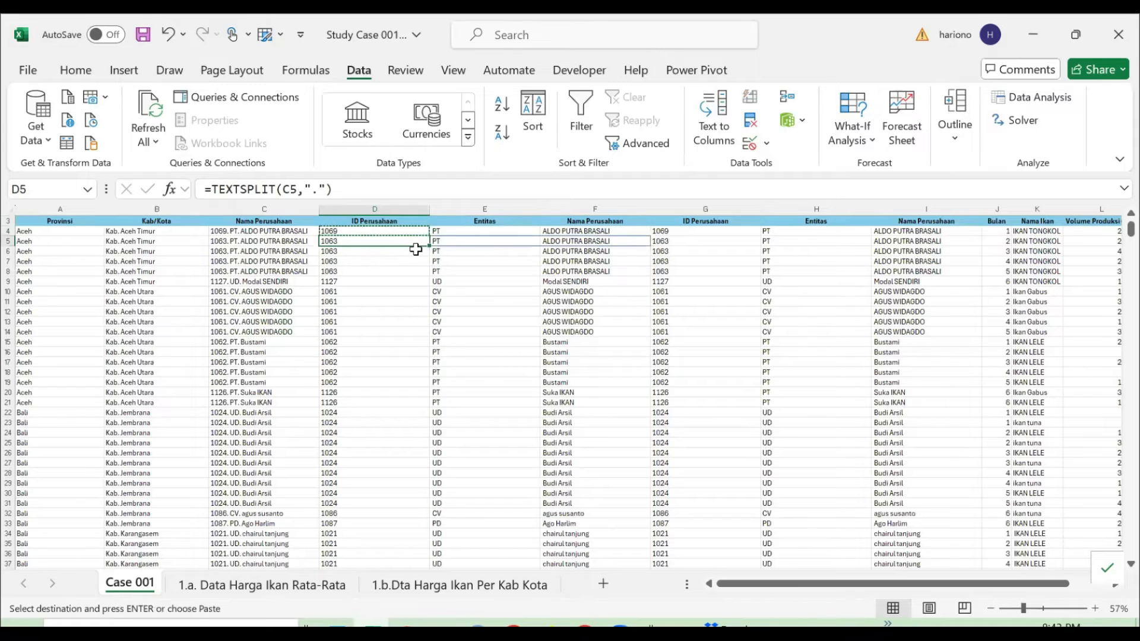
- Compare the TEXTSPLIT results in columns D to F with the text-function formulas in columns G to I
key(Right)
key(Right)
key(Right)
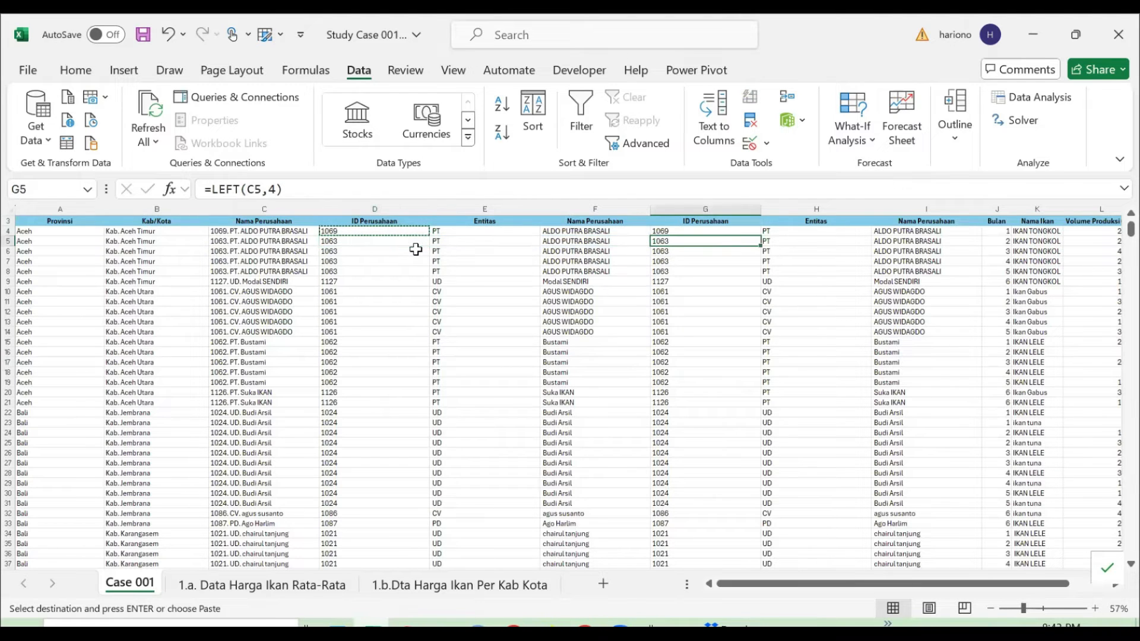
key(Right)
key(Right)
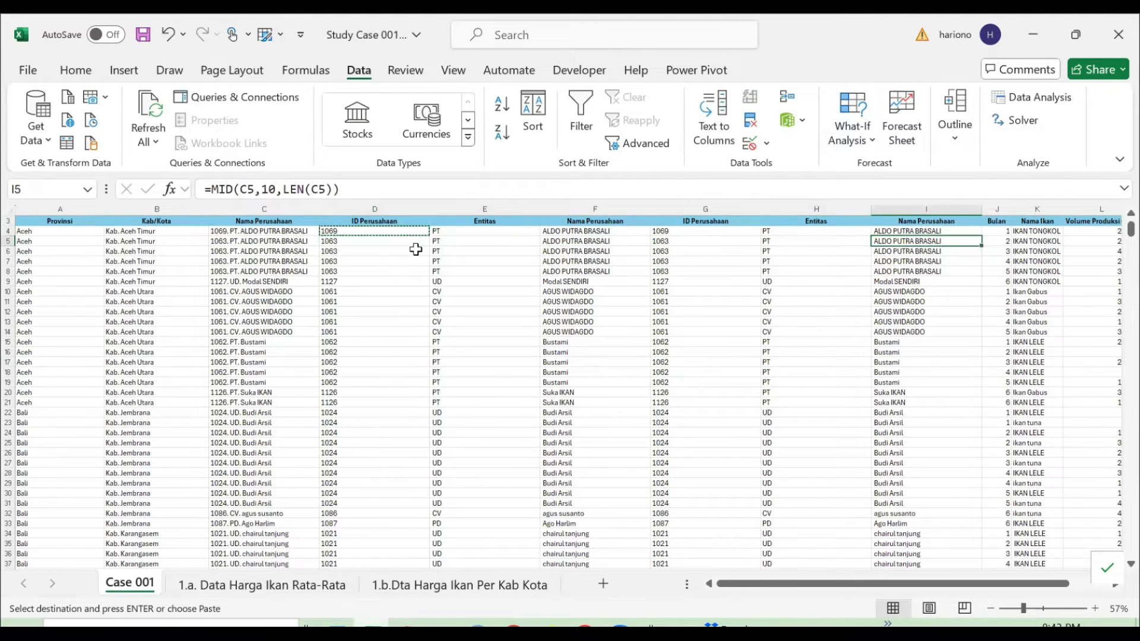
key(Left)
key(Left)
key(Left)
key(Left)
key(Left)
key(Left)
key(Escape)
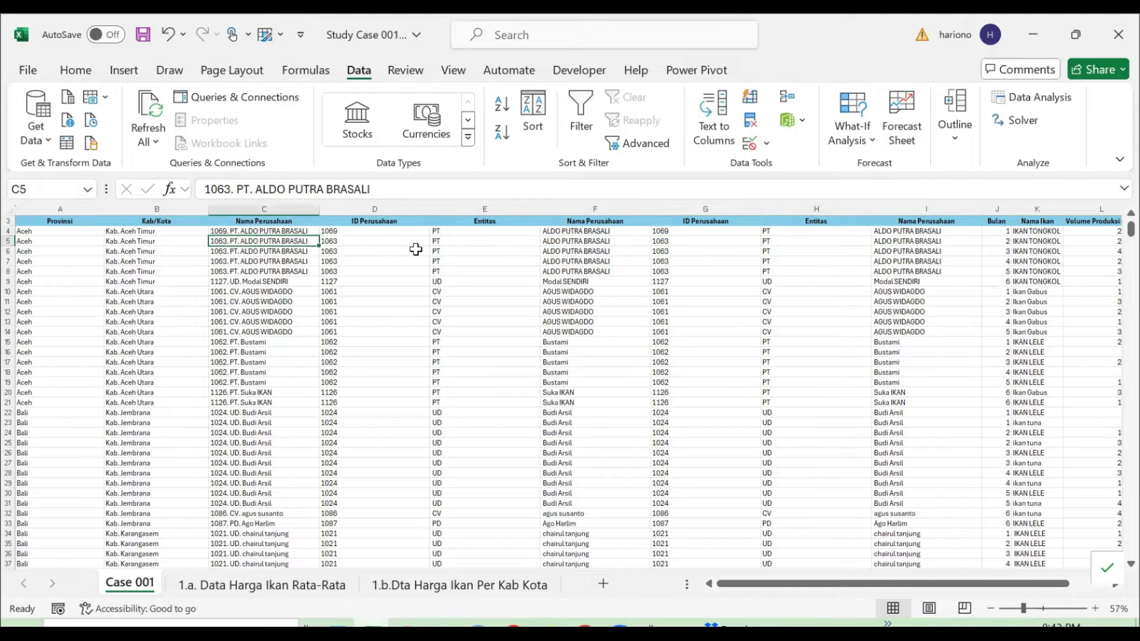
key(Right)
key(Up)
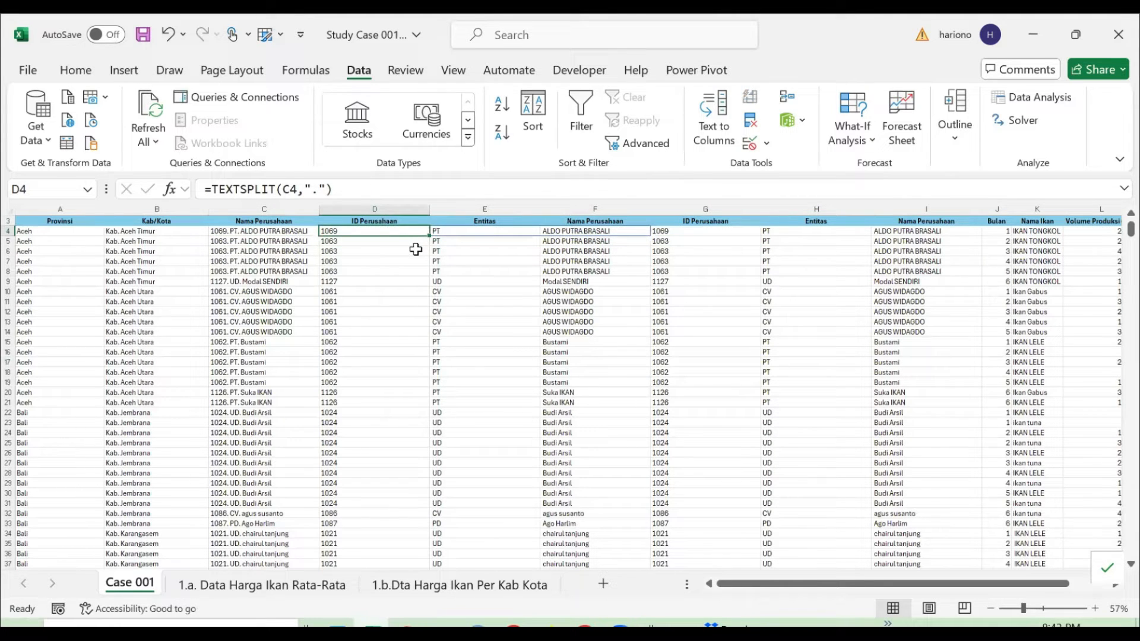
key(Up)
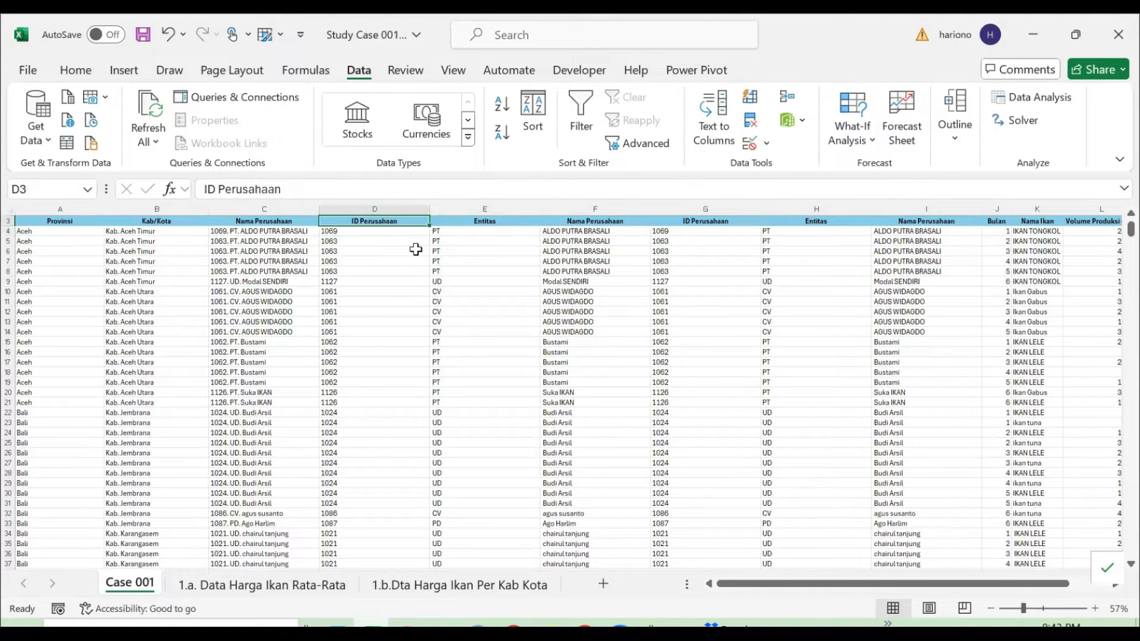
- Remove the last word of the company name in C4 to test the dependent split formulas
key(Down)
key(Left)
key(Up)
scroll(416, 250, up, 1)
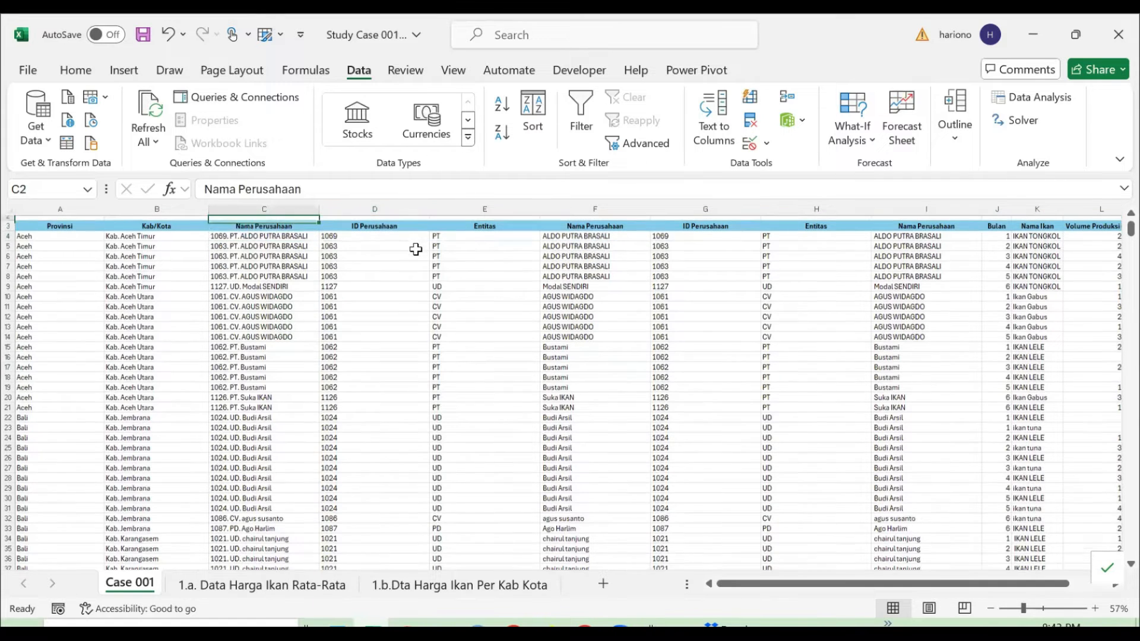
key(Down)
key(F2)
key(BackSpace)
key(BackSpace)
key(BackSpace)
key(BackSpace)
key(BackSpace)
key(BackSpace)
key(BackSpace)
key(BackSpace)
key(Return)
key(Up)
key(Right)
key(Left)
key(Left)
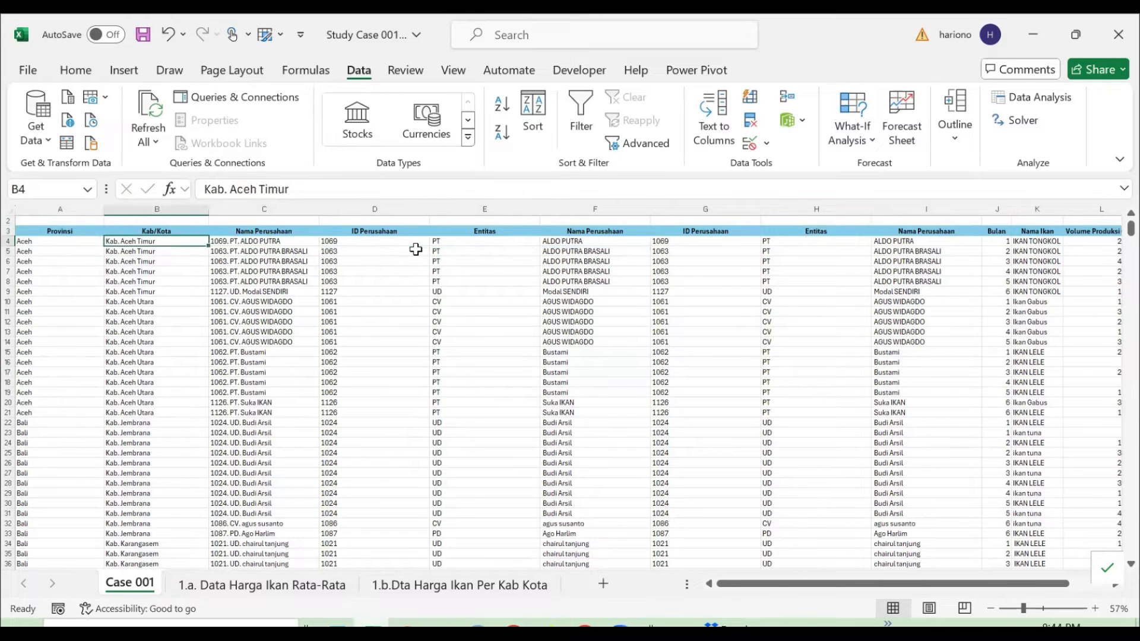
- Try to replace the last two digits of the company ID in C4 with 70
key(Right)
key(F2)
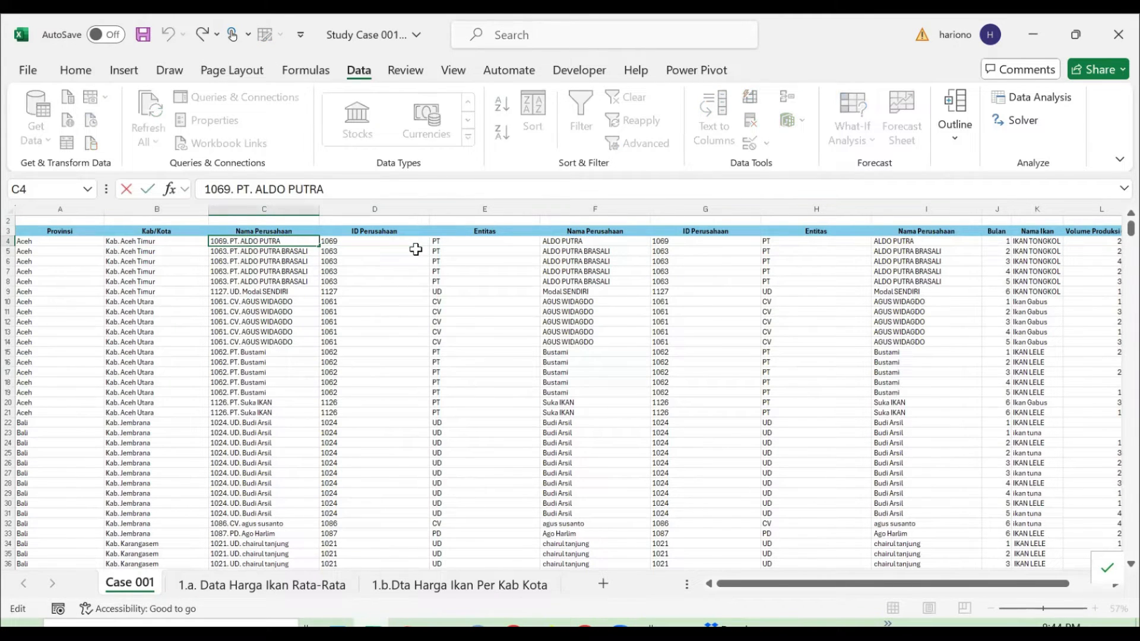
key(Left)
key(BackSpace)
key(BackSpace)
text(70)
key(Return)
- Undo the test edits made to the company entry in C4
key(ctrl+z)
key(ctrl+z)
key(ctrl+z)
key(ctrl+z)
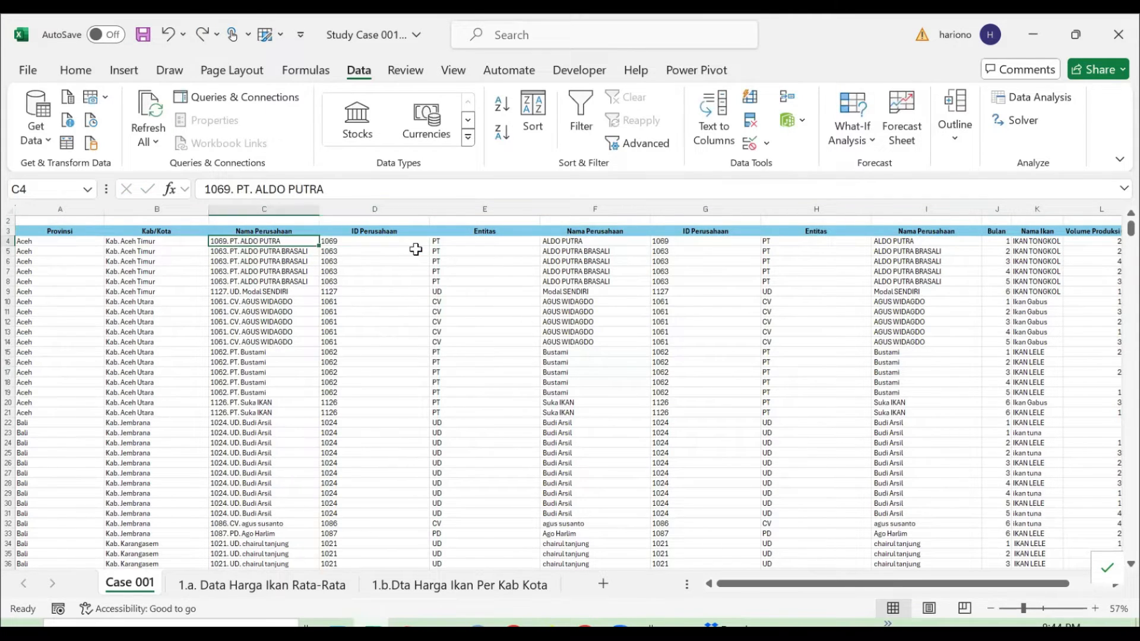
- Examine the split ID, entity and name cells in row 4 against the source entry in C4
key(Right)
key(Right)
key(Right)
key(Right)
key(Left)
key(Right)
key(Right)
key(Left)
key(Left)
key(Left)
key(Left)
key(Left)
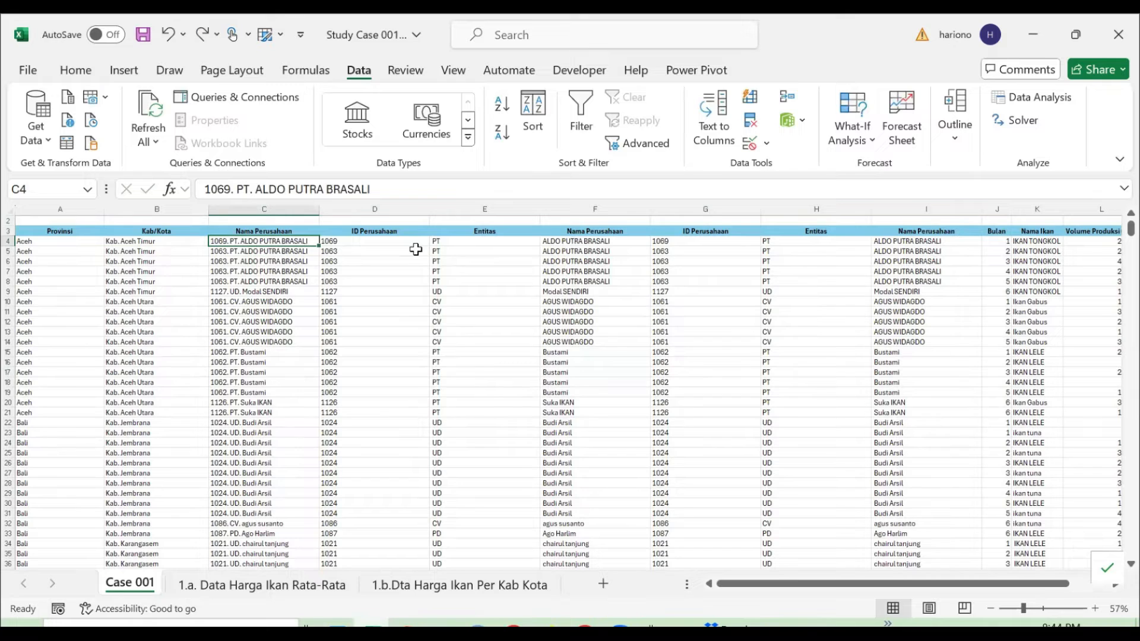
key(Right)
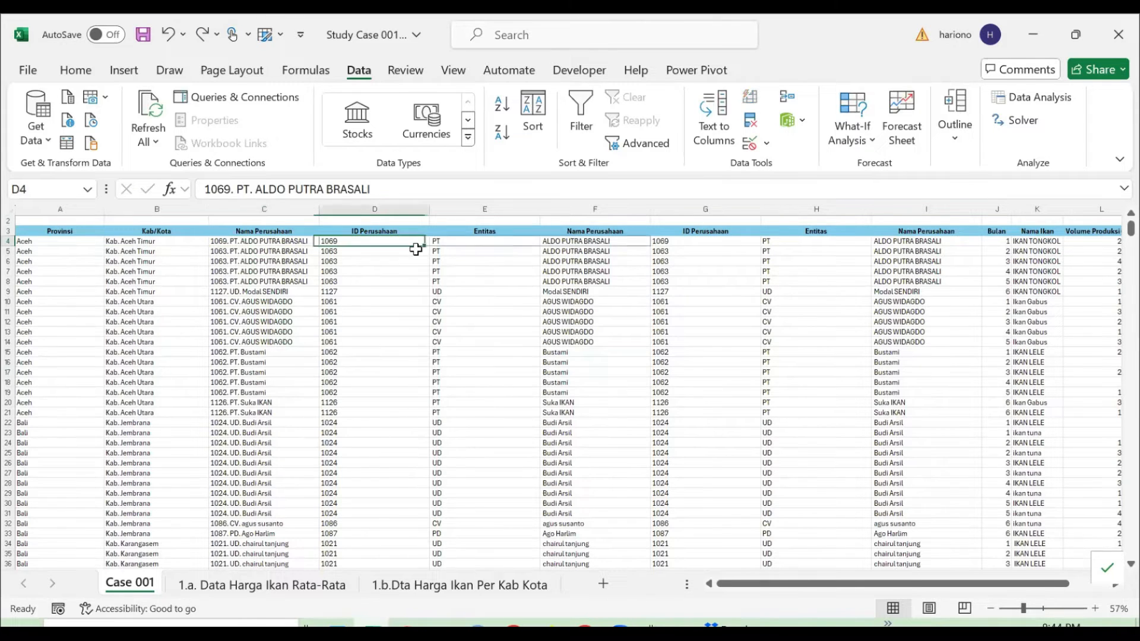
- Delete columns D to F that hold the TEXTSPLIT results
key(Up)
key(Down)
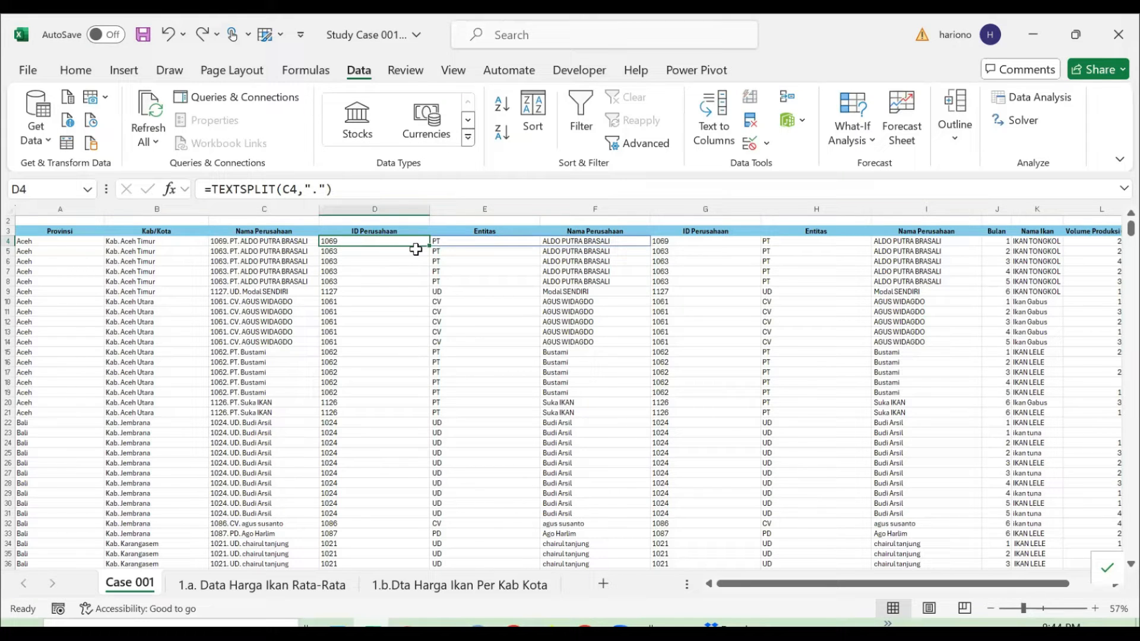
key(shift+Right)
key(shift+Right)
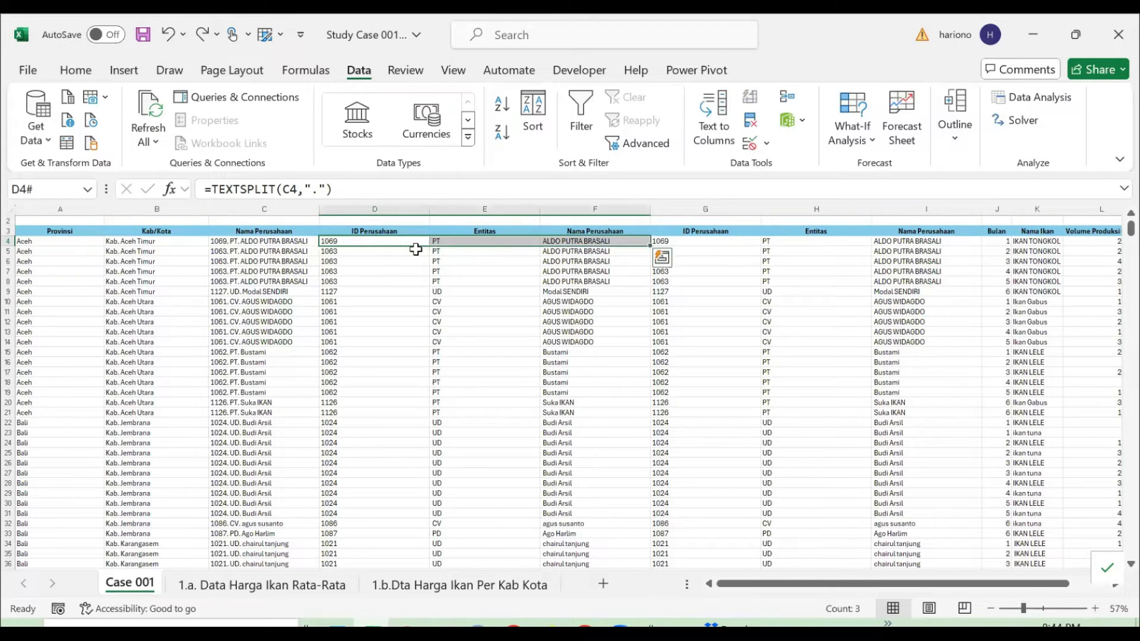
key(ctrl+space)
key(alt+e)
key(d)
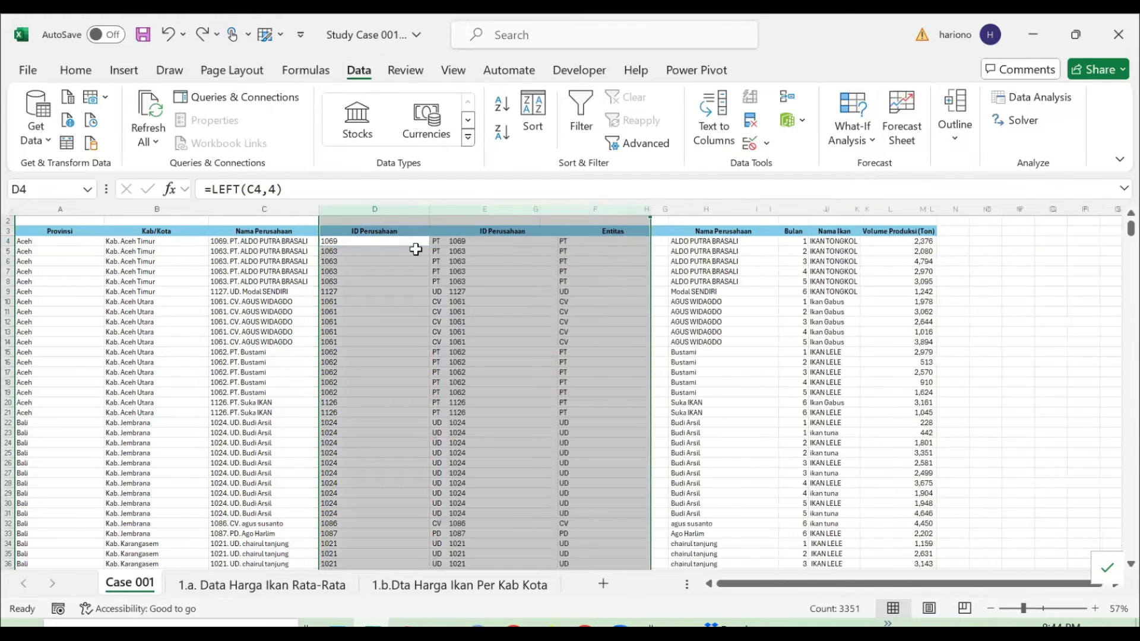
- Examine the ID, entity and company name formulas in row 4 and the letter case of the names down column F
key(Left)
key(Right)
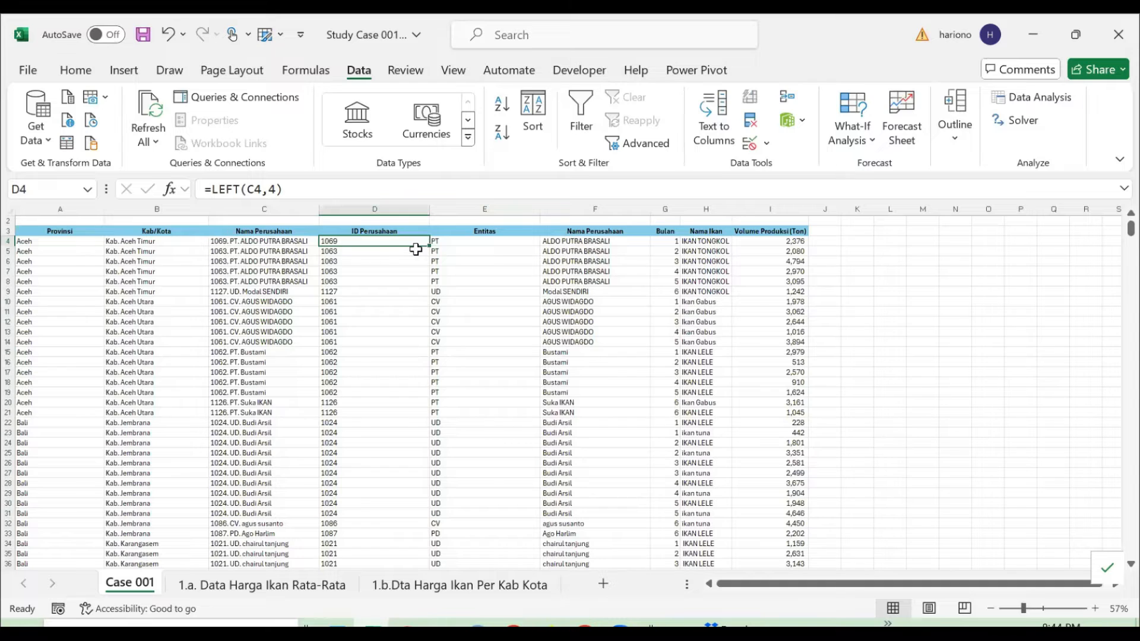
key(Right)
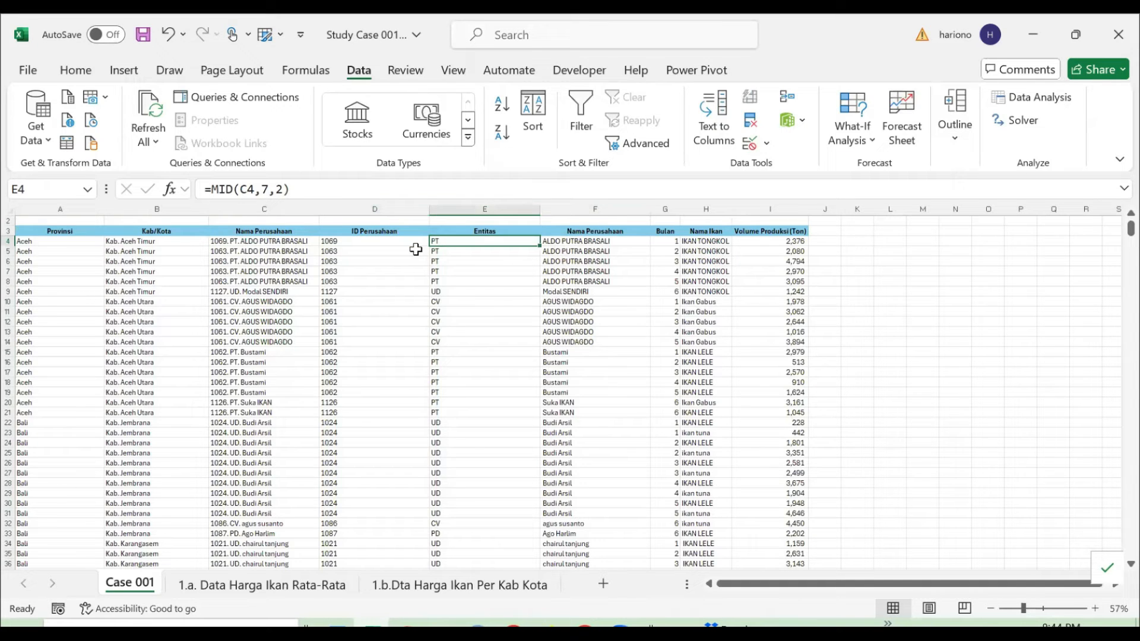
key(Right)
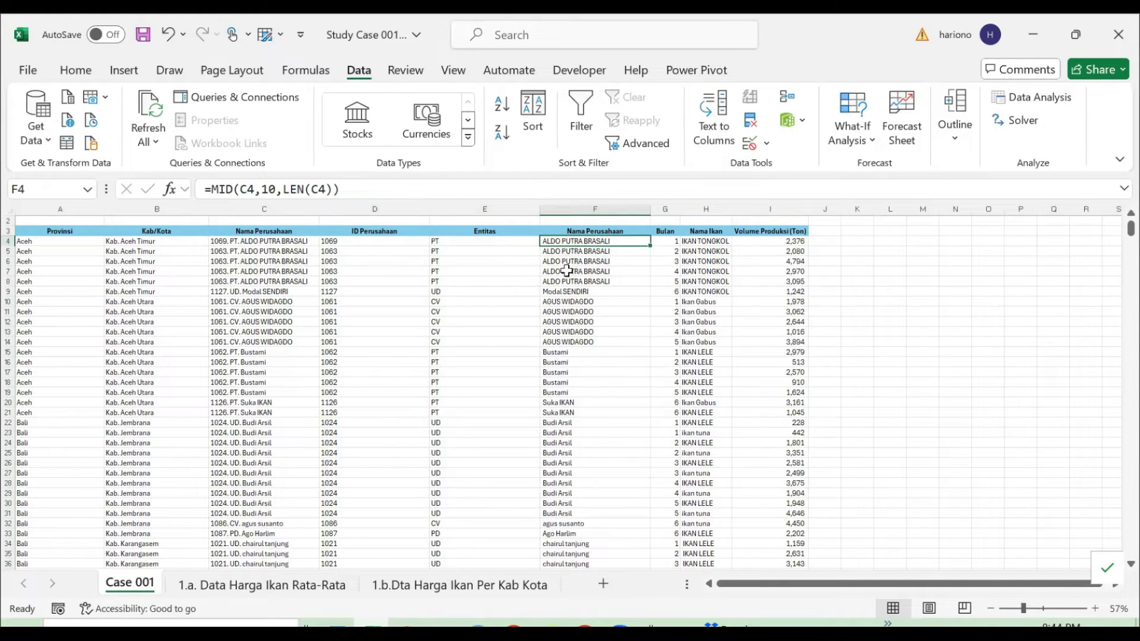
scroll(578, 349, up, 2)
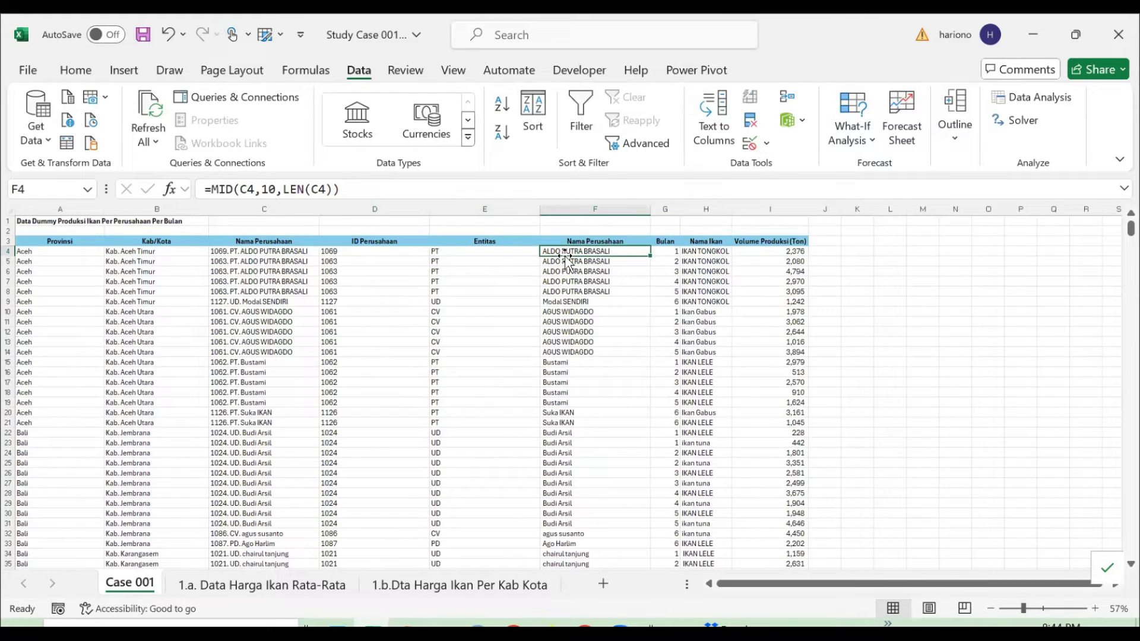
click(593, 272)
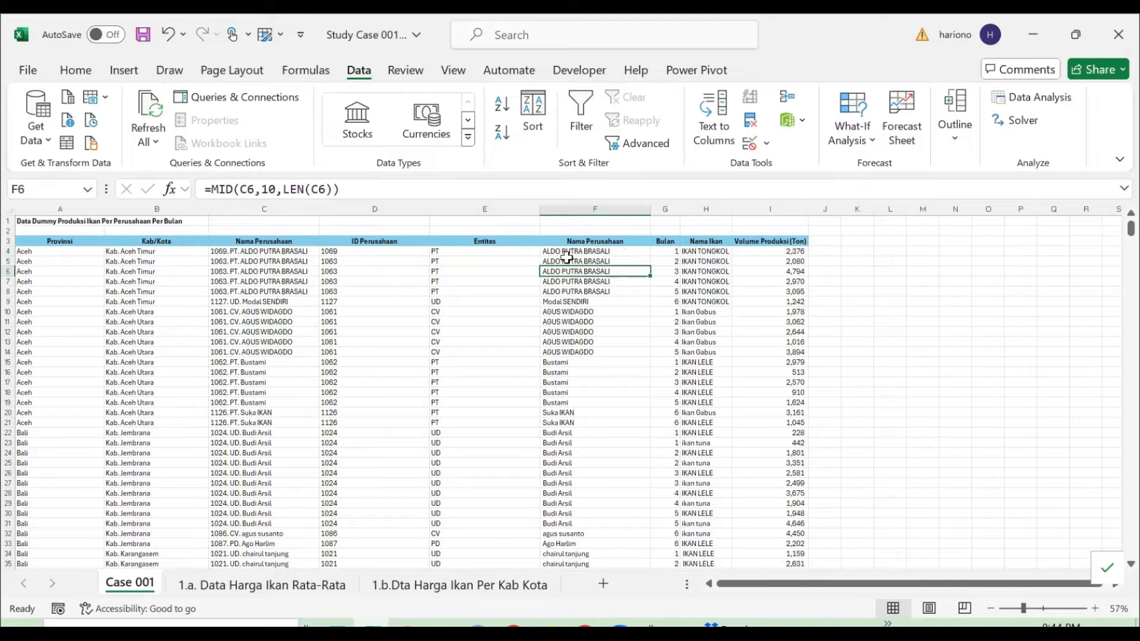
scroll(588, 319, down, 6)
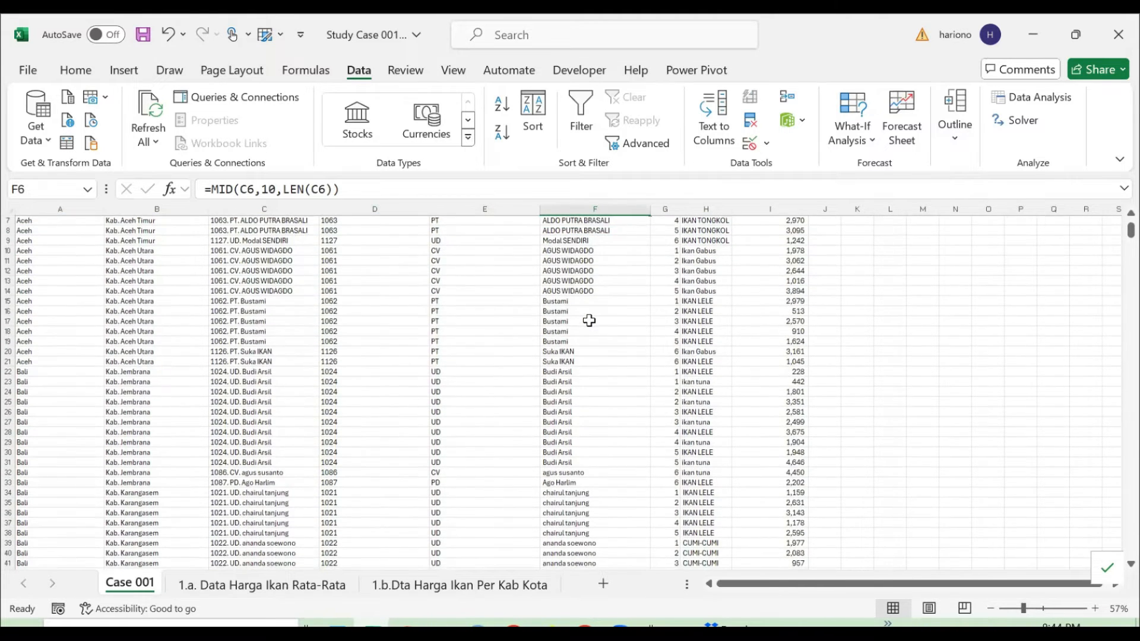
scroll(588, 321, down, 6)
scroll(589, 321, down, 1)
click(584, 415)
click(597, 324)
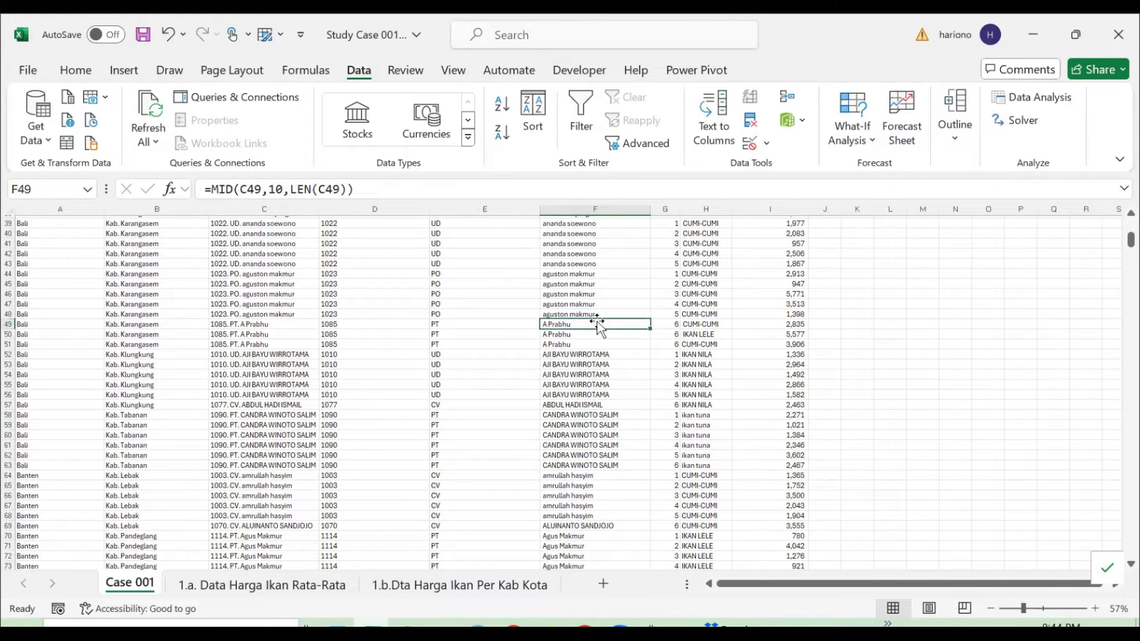
click(581, 343)
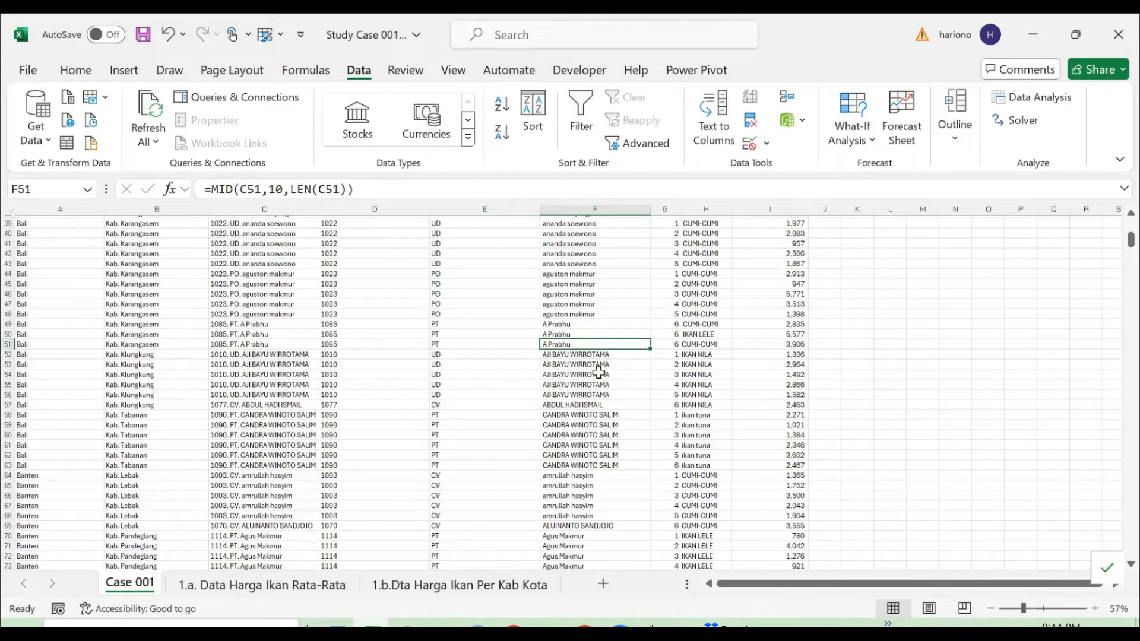
scroll(598, 372, down, 6)
scroll(599, 373, up, 19)
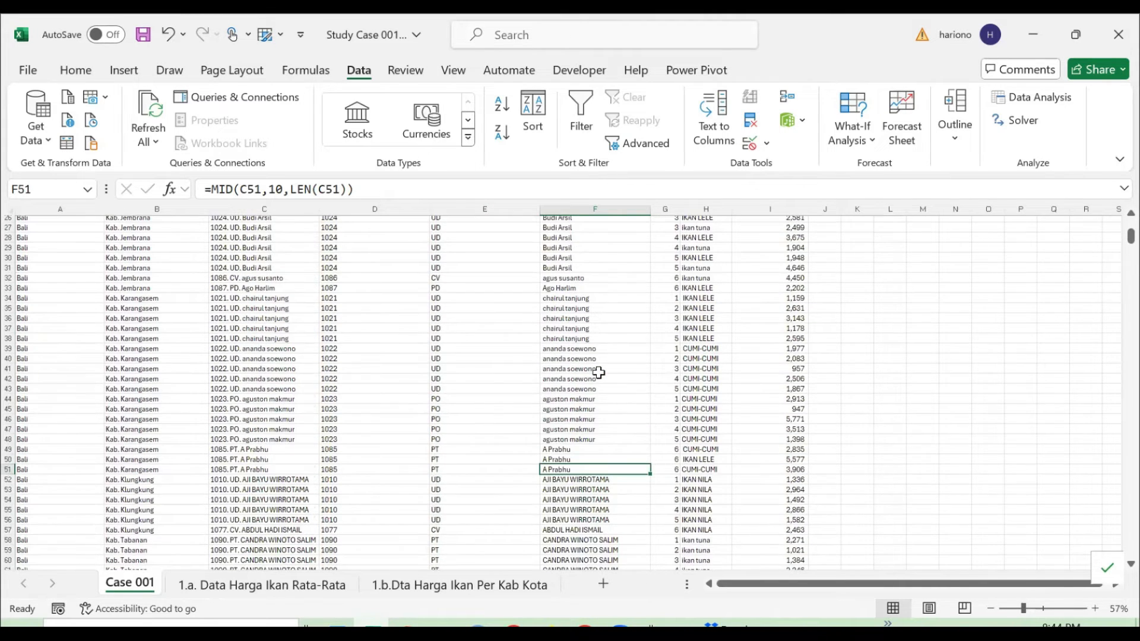
click(567, 253)
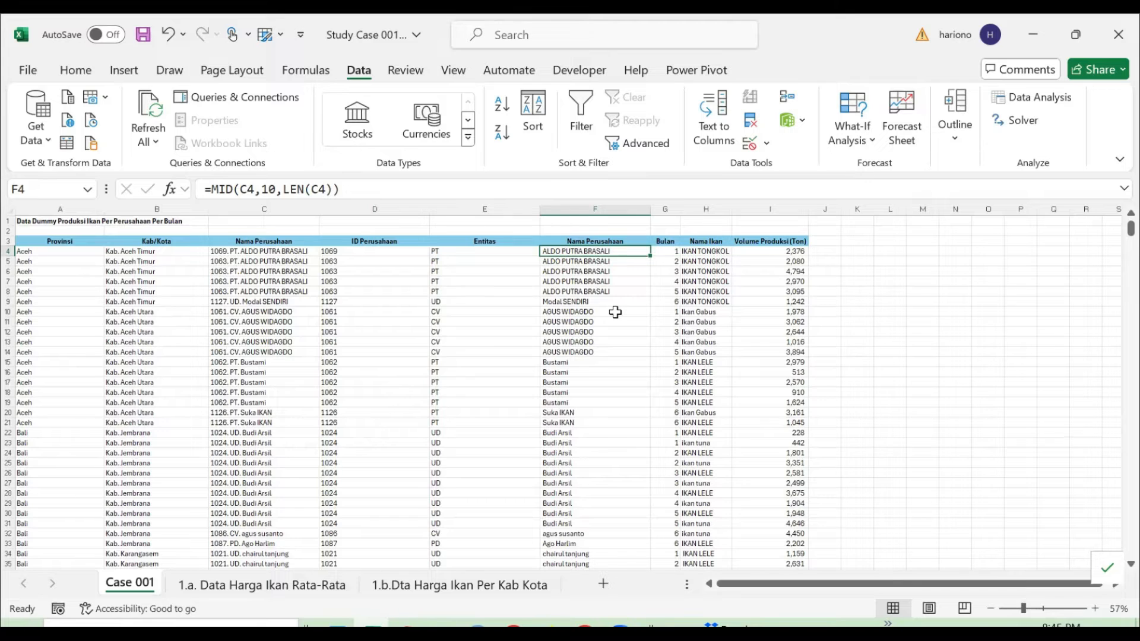
- Insert a blank column before the Bulan column
key(Right)
key(shift+F3)
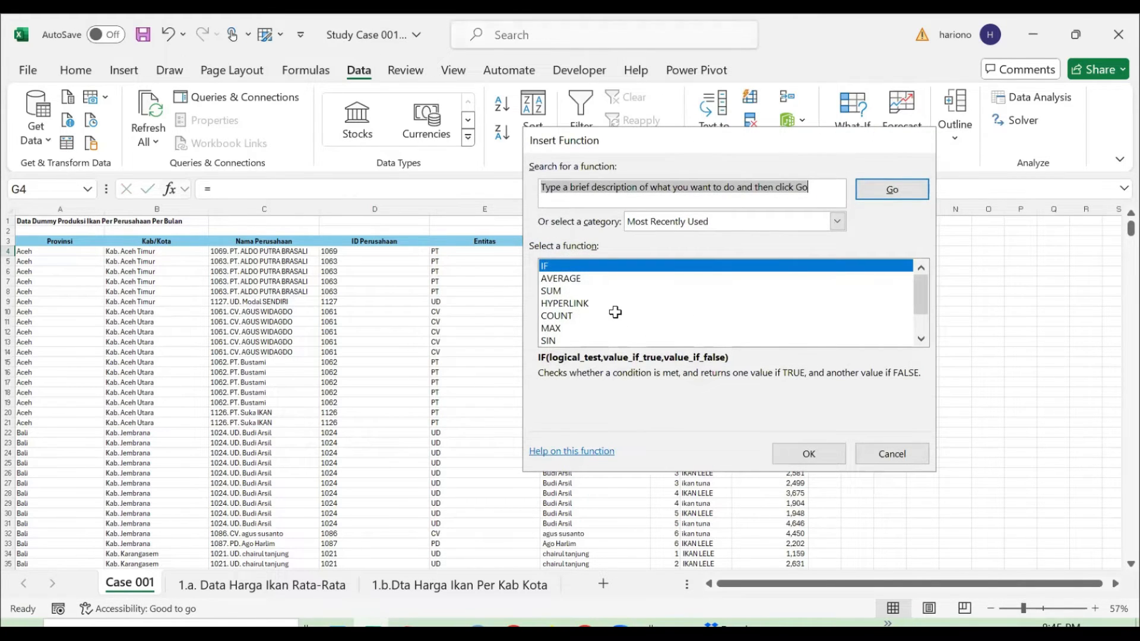
key(Escape)
key(alt)
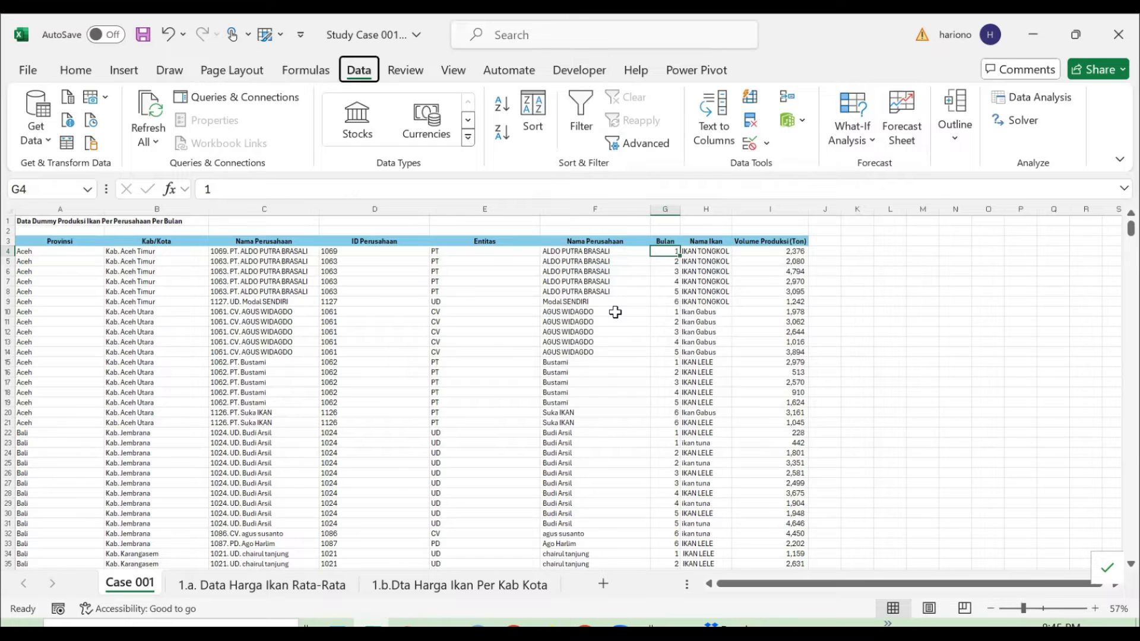
key(i)
key(c)
- Enter =PROPER(F4) in G4 and fill the formula down the column
text(=prop)
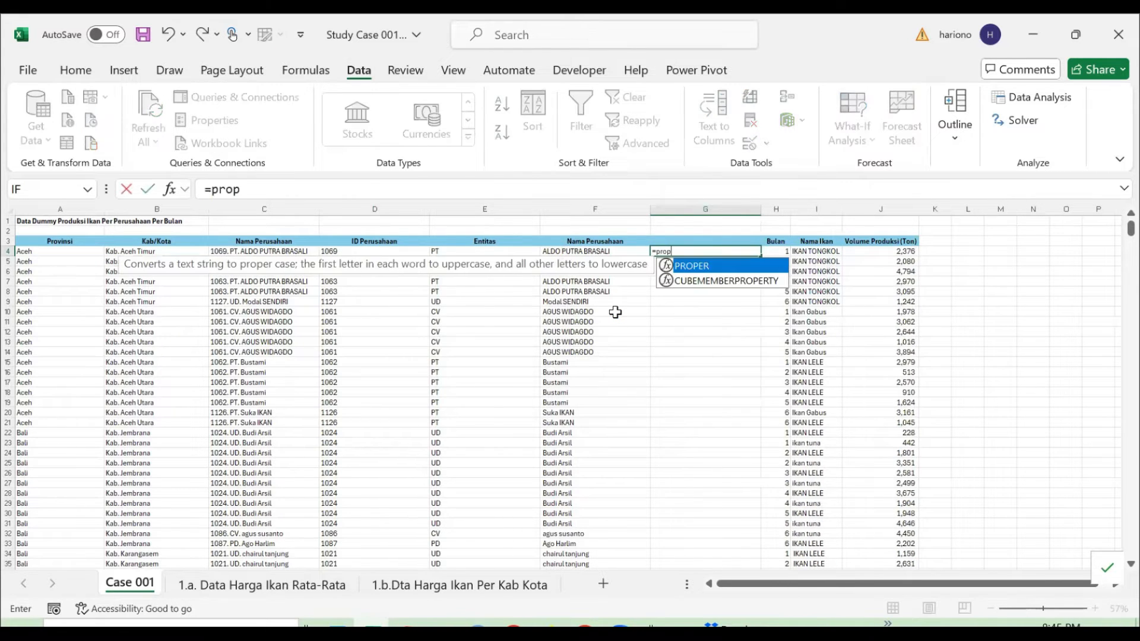
key(Tab)
key(Left)
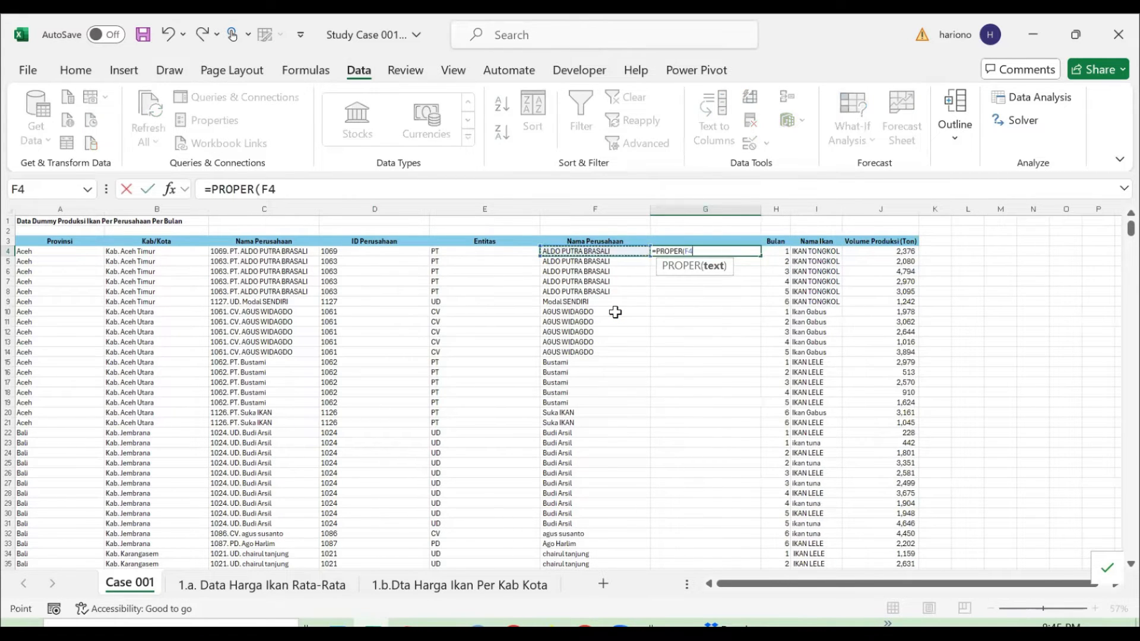
key(ctrl+Return)
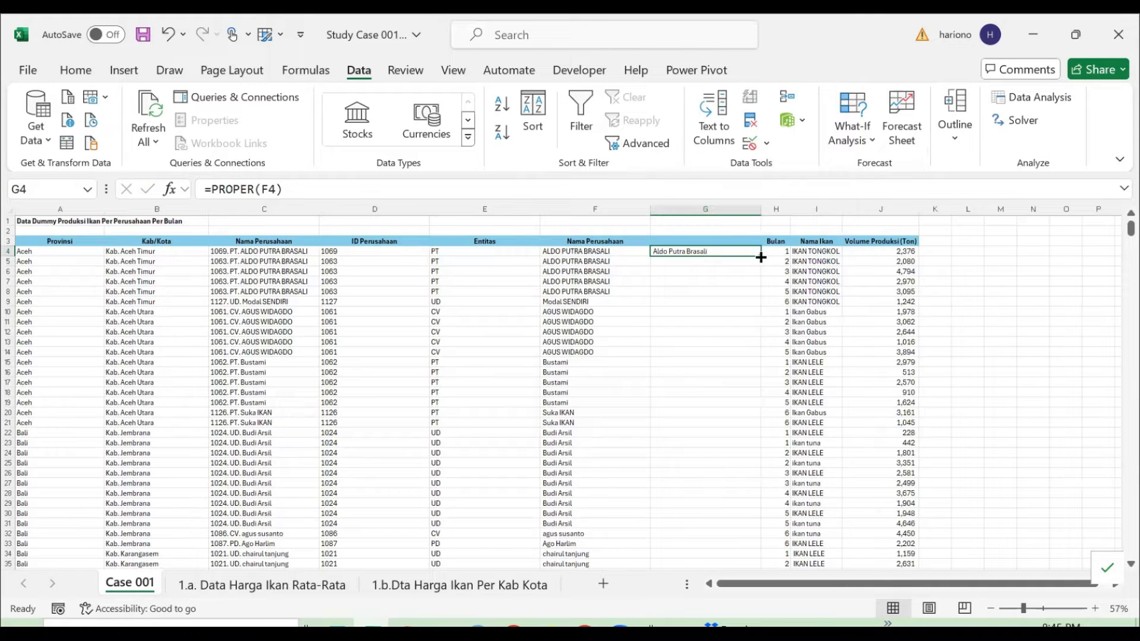
double_click(761, 257)
- Compare the PROPER results in column G with the original company names in column F and inspect the G4 formula
click(696, 253)
scroll(699, 335, down, 1)
scroll(698, 336, up, 1)
scroll(699, 339, down, 2)
scroll(698, 339, down, 10)
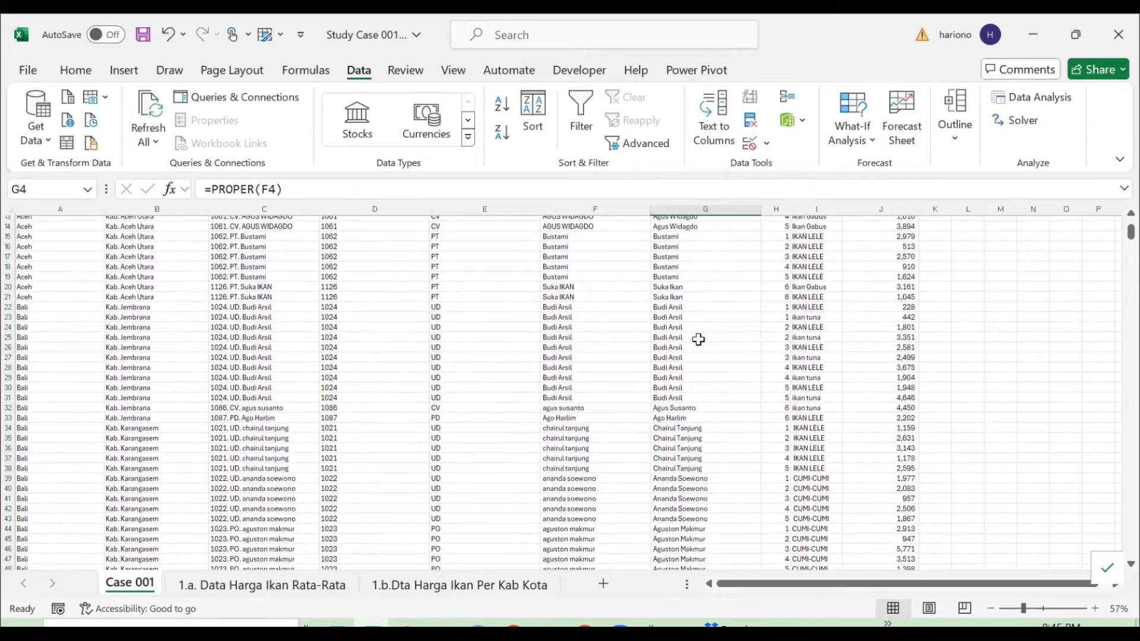
scroll(698, 339, down, 18)
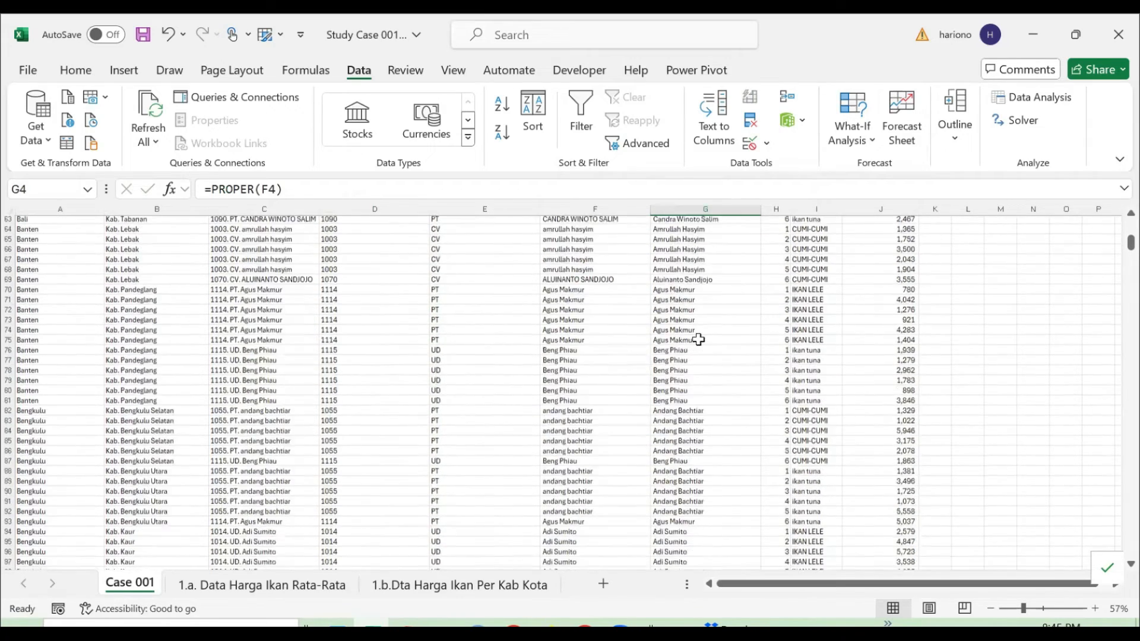
click(699, 339)
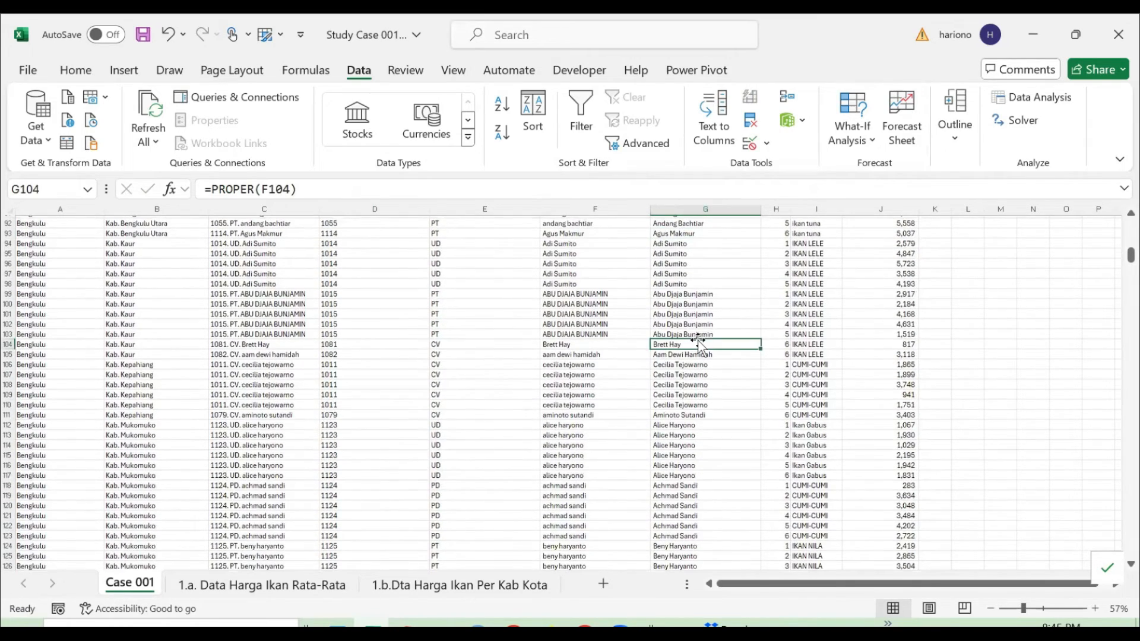
key(ctrl+Up)
key(Up)
key(Down)
key(Left)
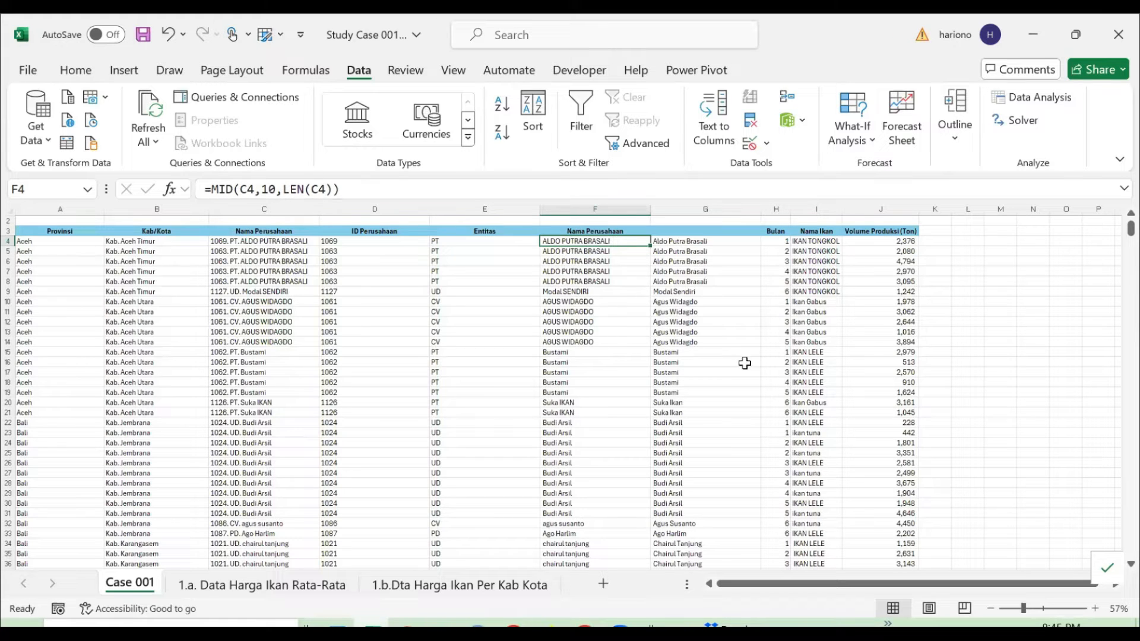
click(700, 242)
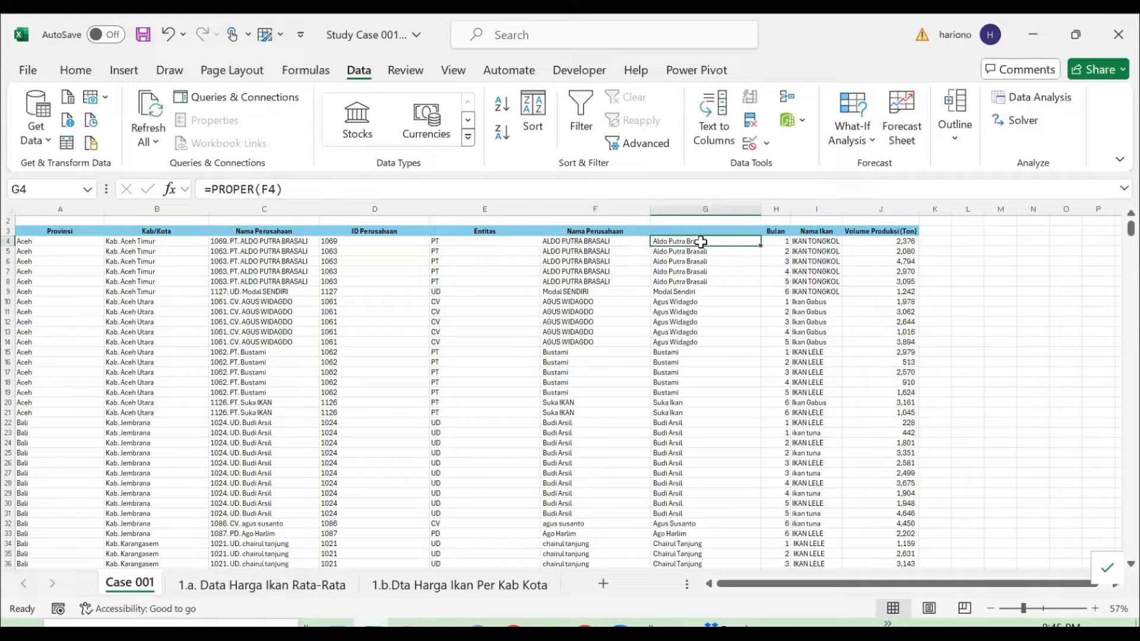
click(575, 187)
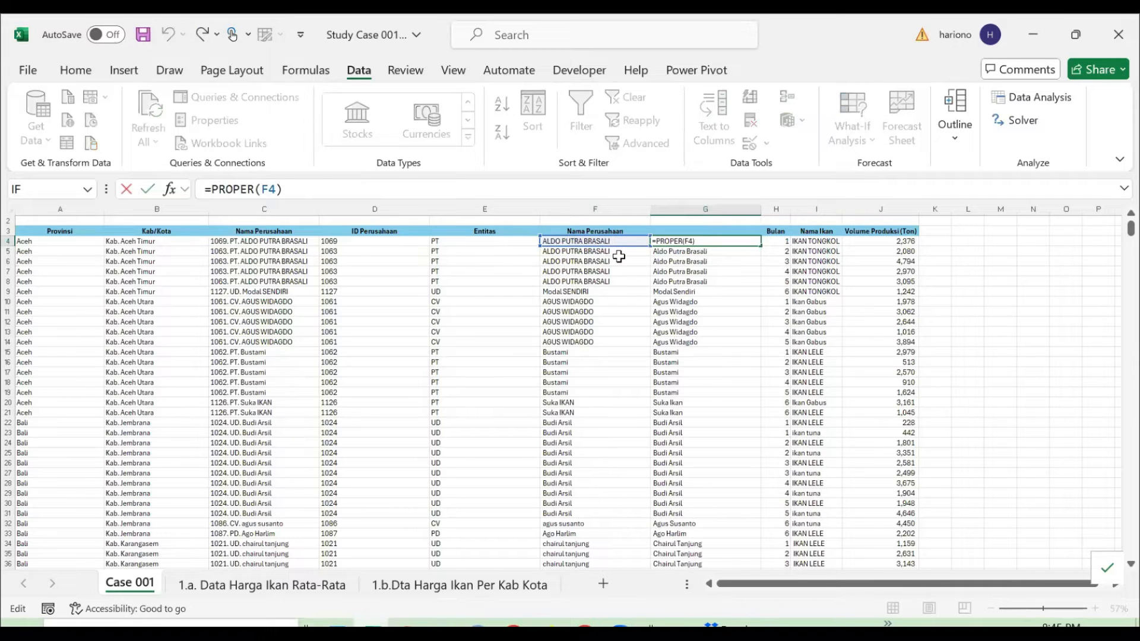
key(ctrl+Return)
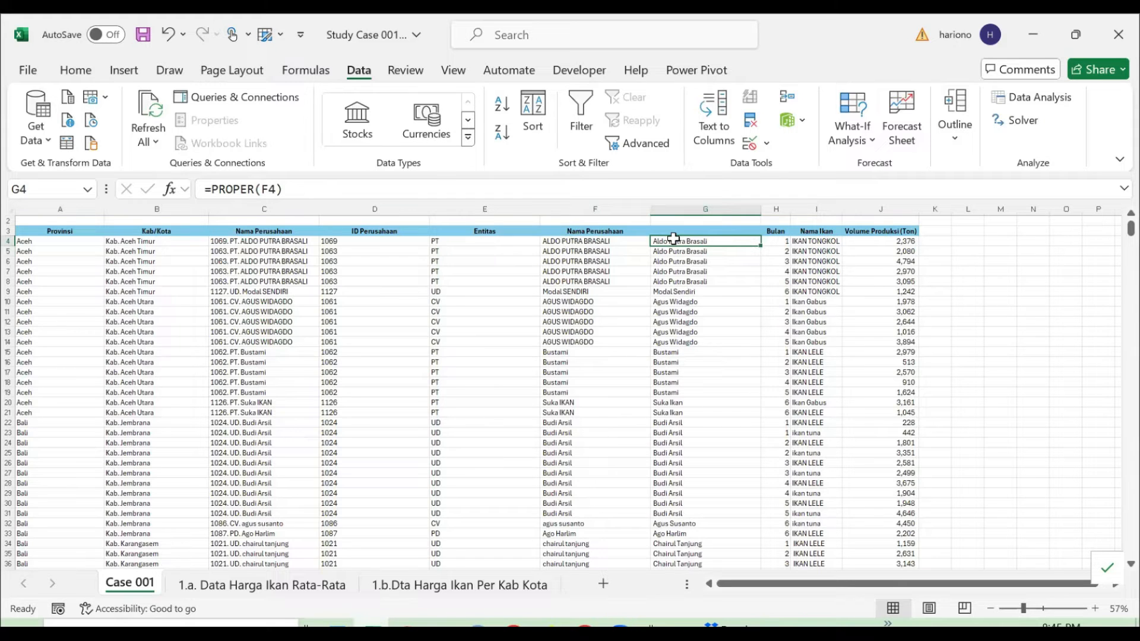
- Wrap the company name formula in F4 in PROPER so it reads =PROPER(MID(C4,10,LEN(C4)))
click(596, 242)
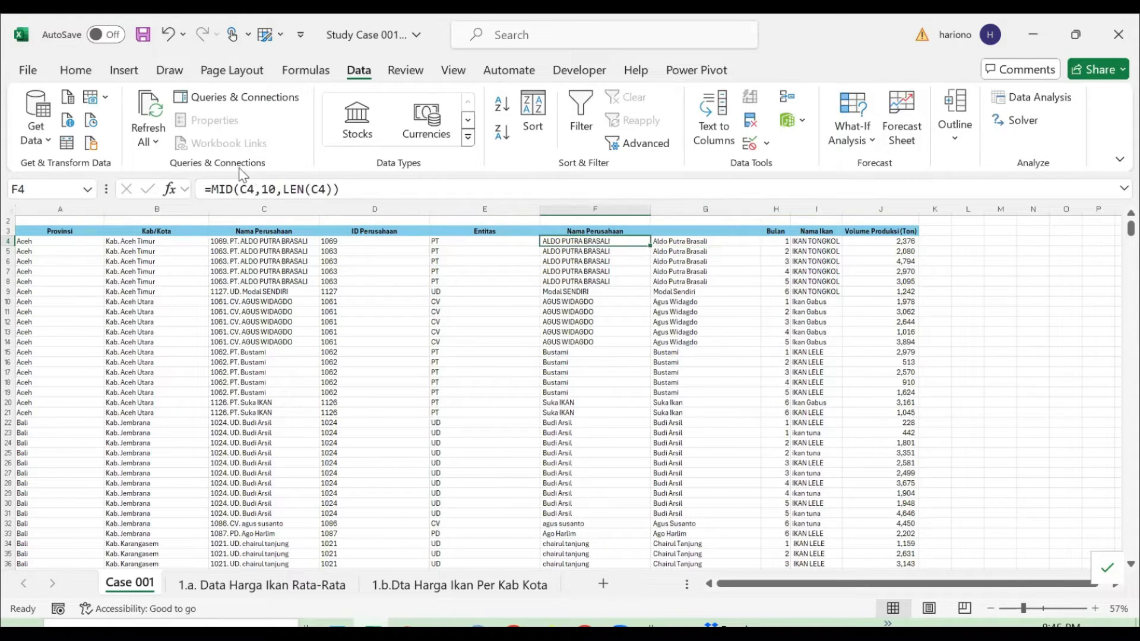
click(211, 189)
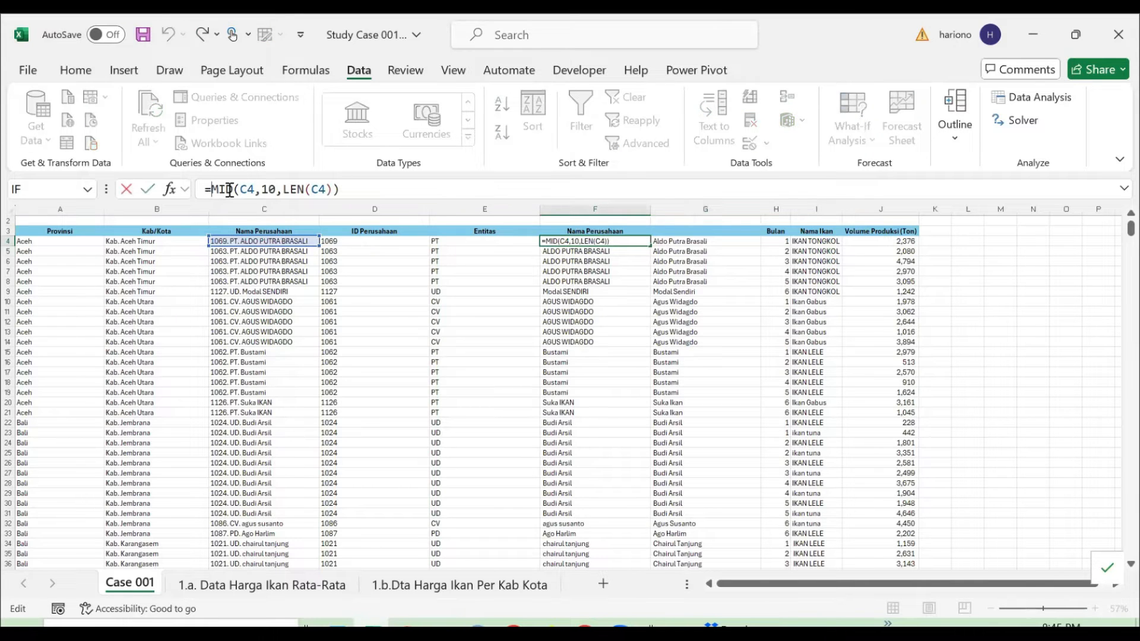
text(PROPER()
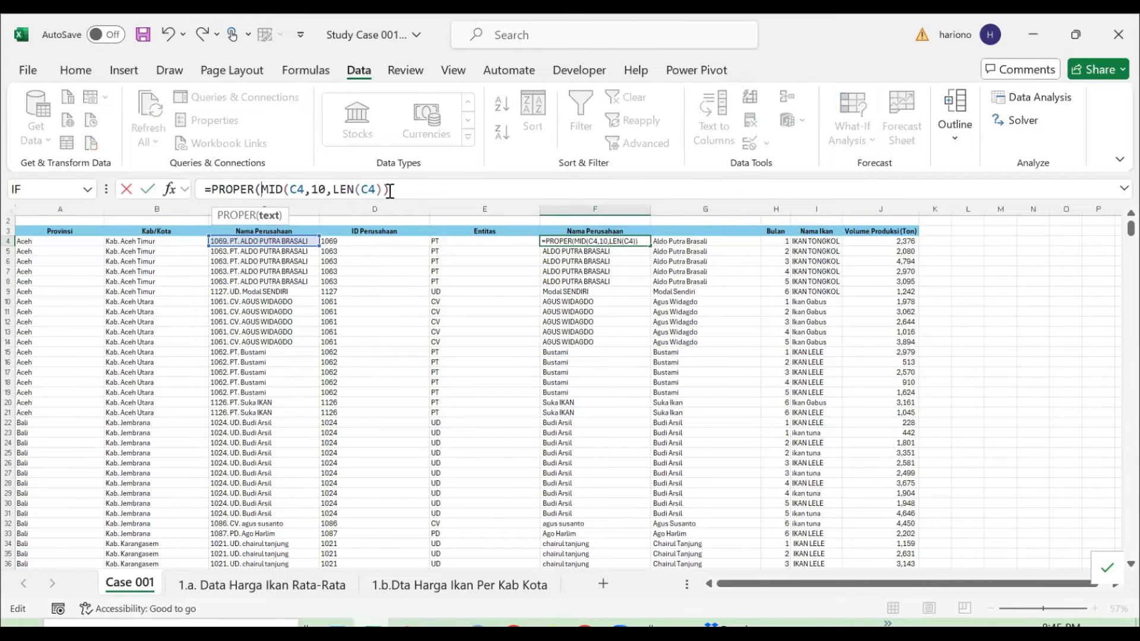
text())
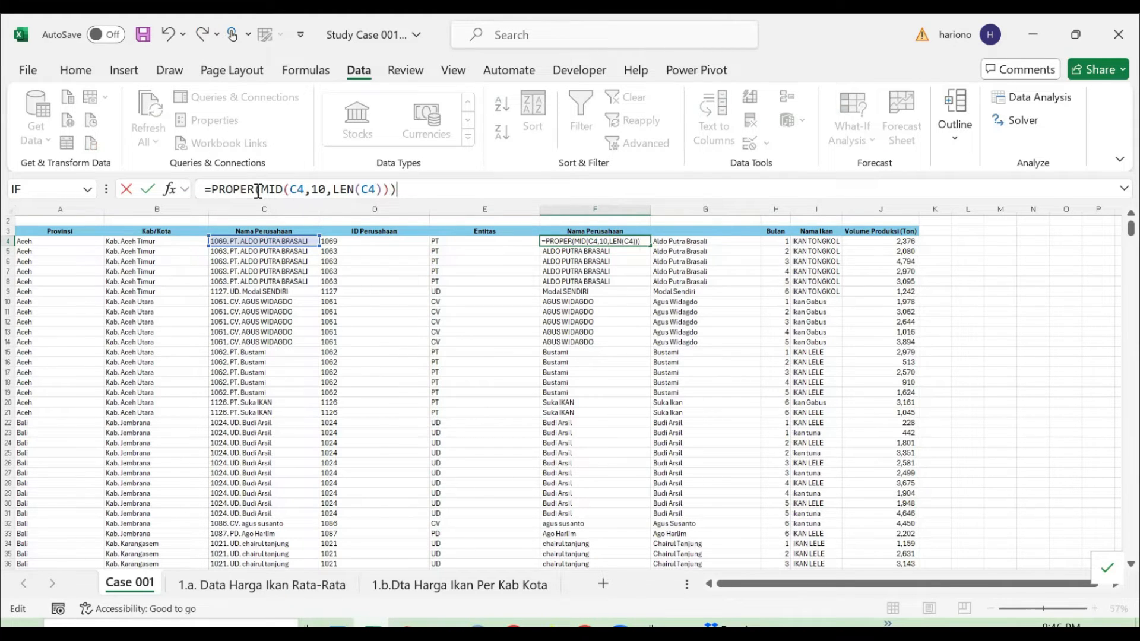
key(Return)
- Copy the F4 formula down to the last row of the company name column
key(Up)
key(ctrl+c)
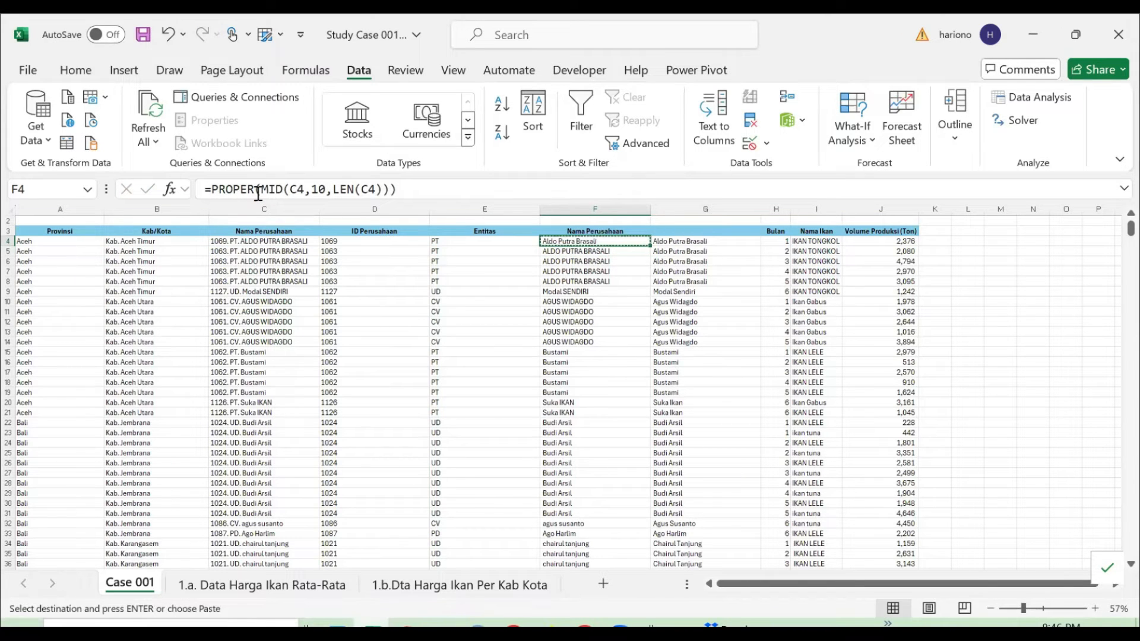
key(ctrl+shift+Down)
key(ctrl+Up)
- Delete helper column G containing the separate PROPER formulas
key(Right)
key(ctrl+shift+Down)
key(alt)
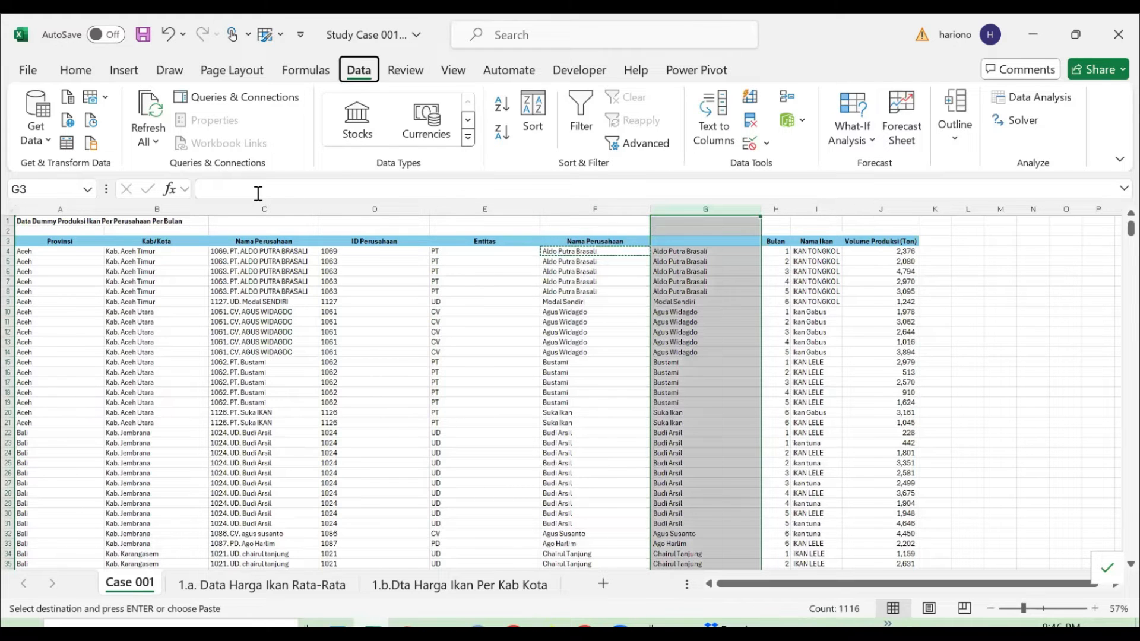
key(ctrl+minus)
key(Return)
key(Left)
key(Down)
key(Down)
key(Left)
key(Up)
key(Right)
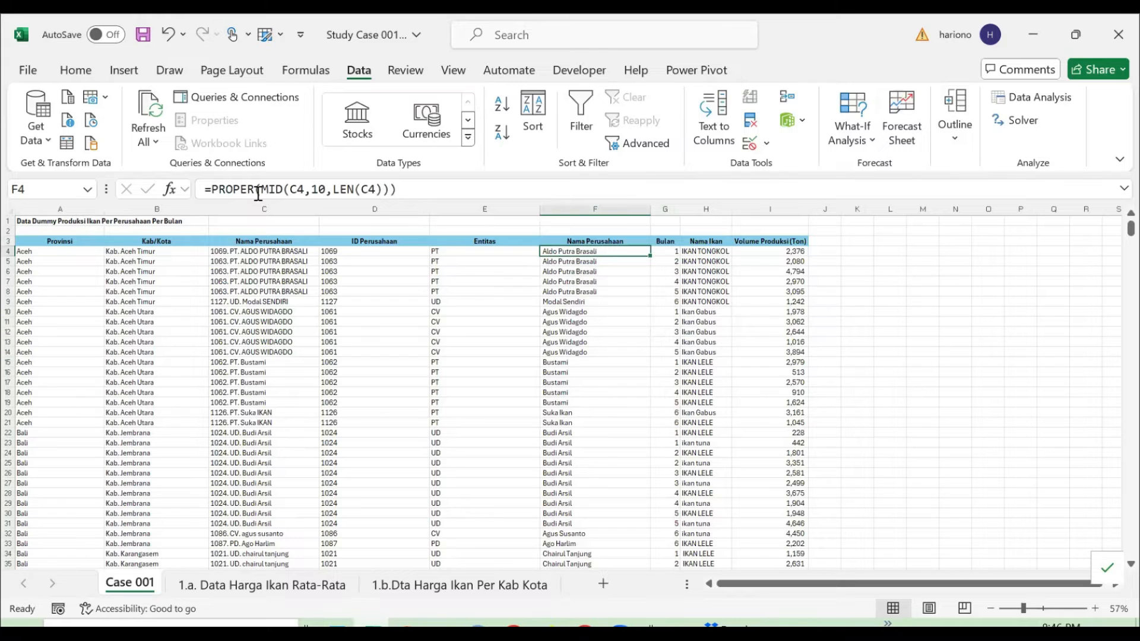
- Rename the company name header in F3 to Nama Perusahaan2
key(Up)
key(Left)
key(Right)
key(Left)
key(Left)
key(Left)
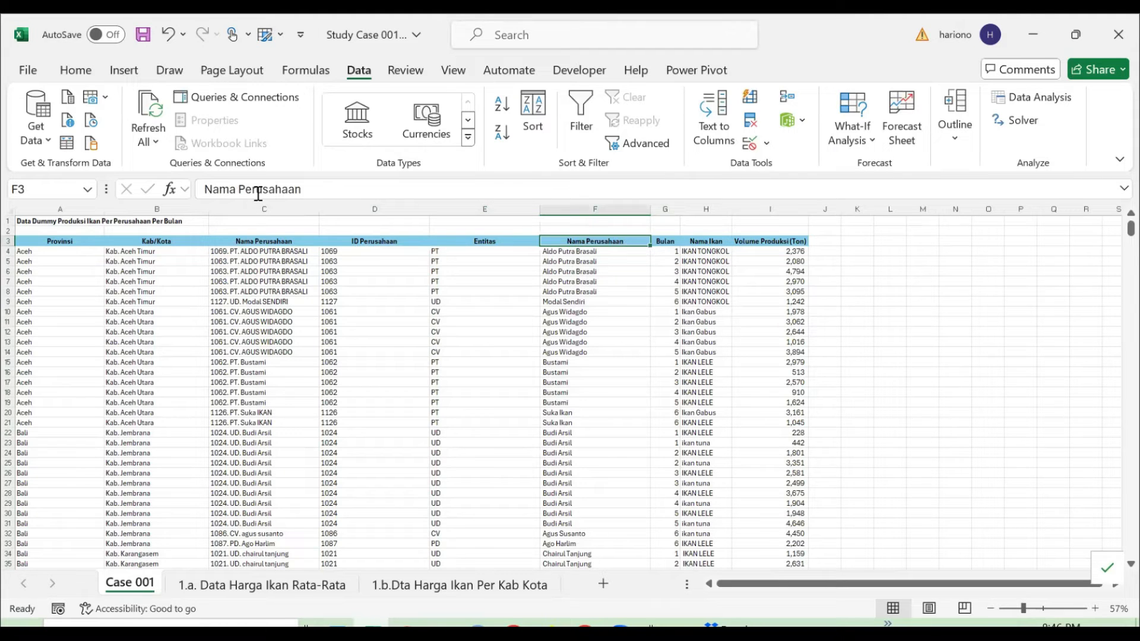
click(258, 193)
text(2)
key(Return)
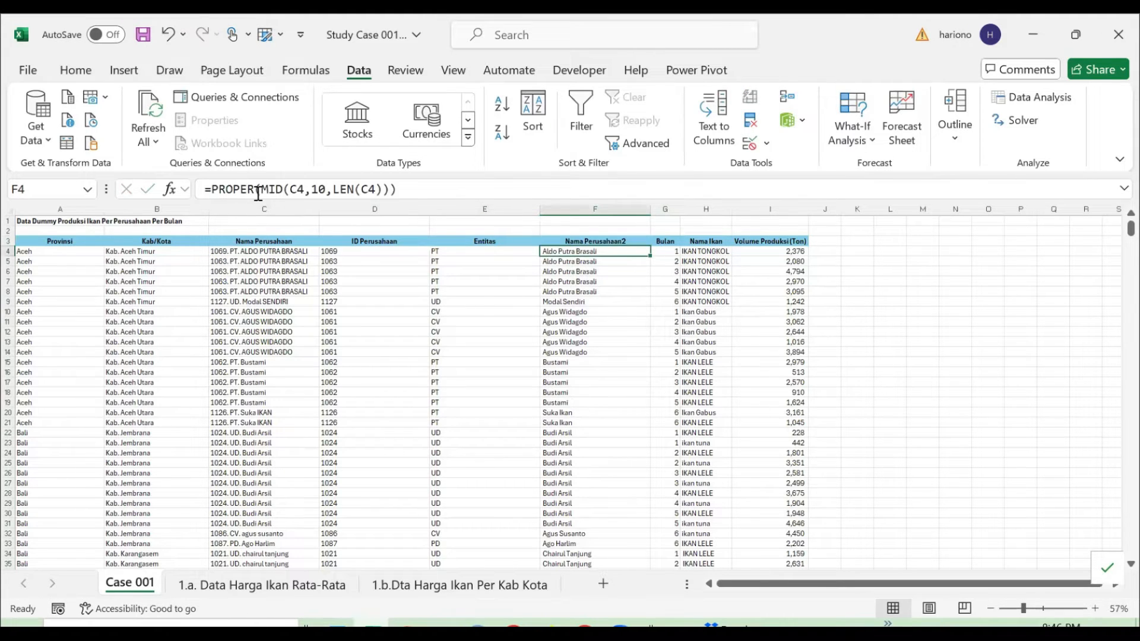
- Insert a blank column between the Nama Ikan and Volume Produksi (Ton) columns
key(Up)
key(Right)
key(Right)
key(Down)
key(Up)
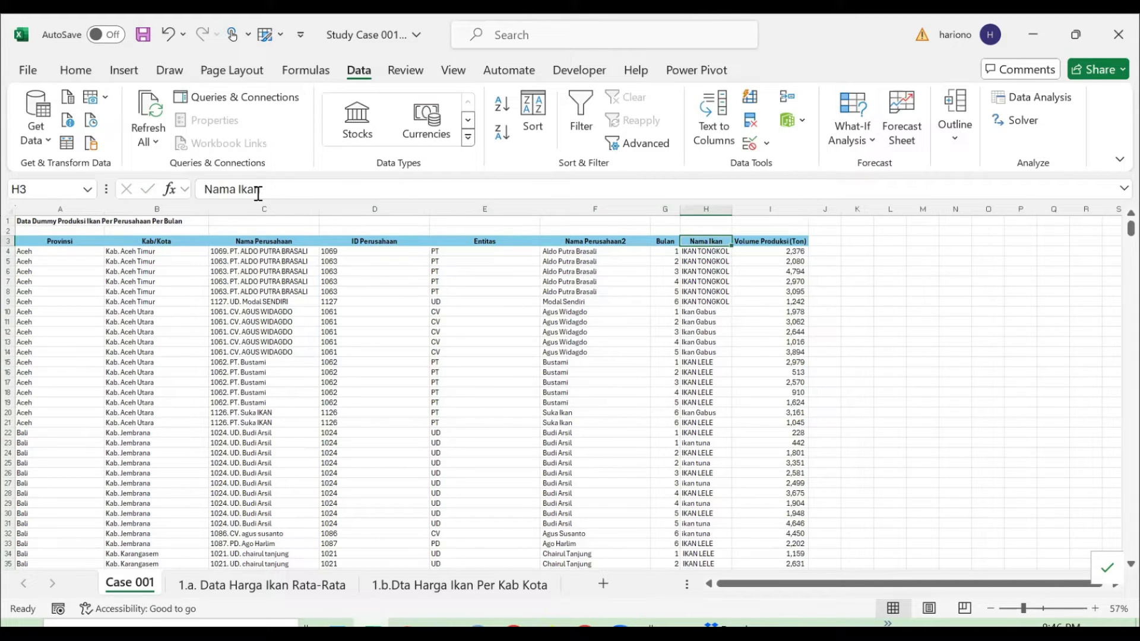
key(Down)
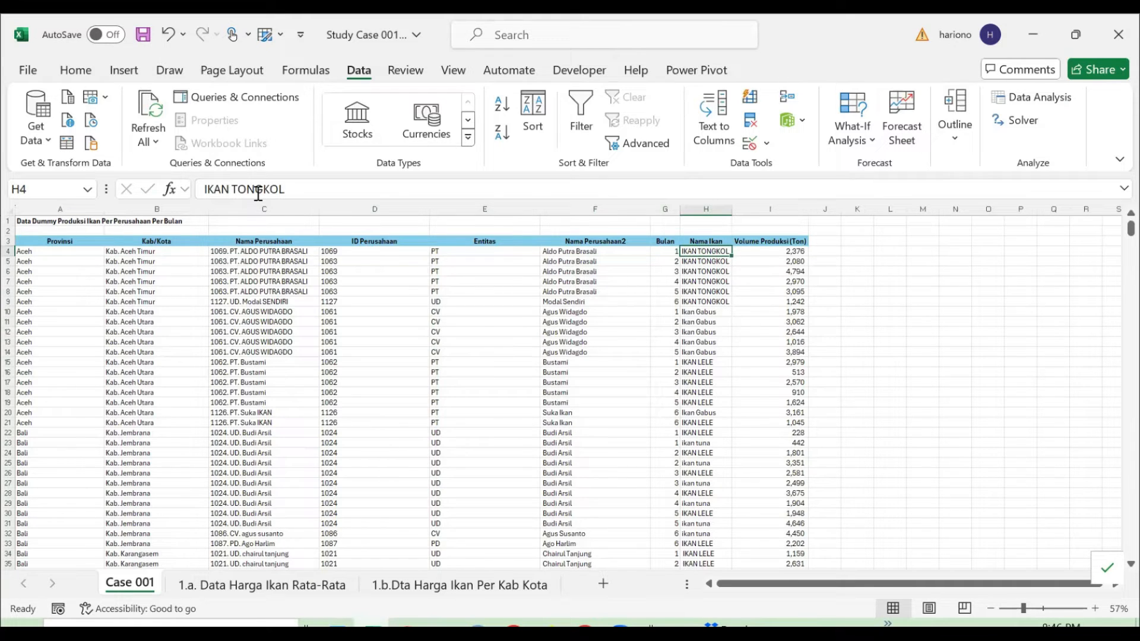
key(Right)
key(alt+i)
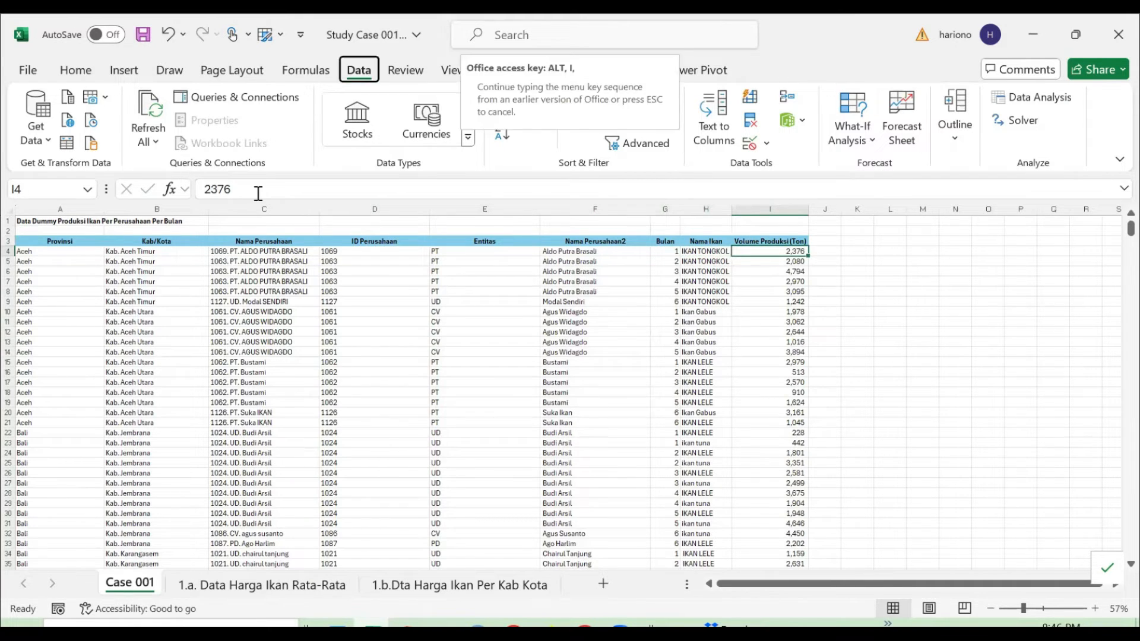
key(c)
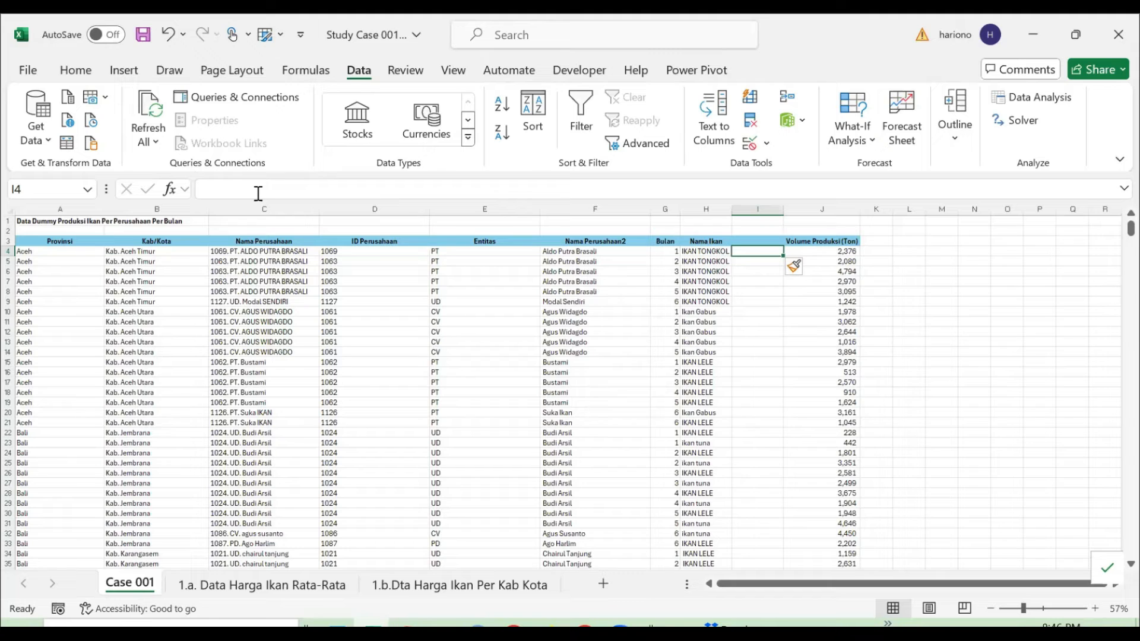
- Enter the header Nama Ikan Rapih in I3
key(Up)
text(Nama Ikan Rapih)
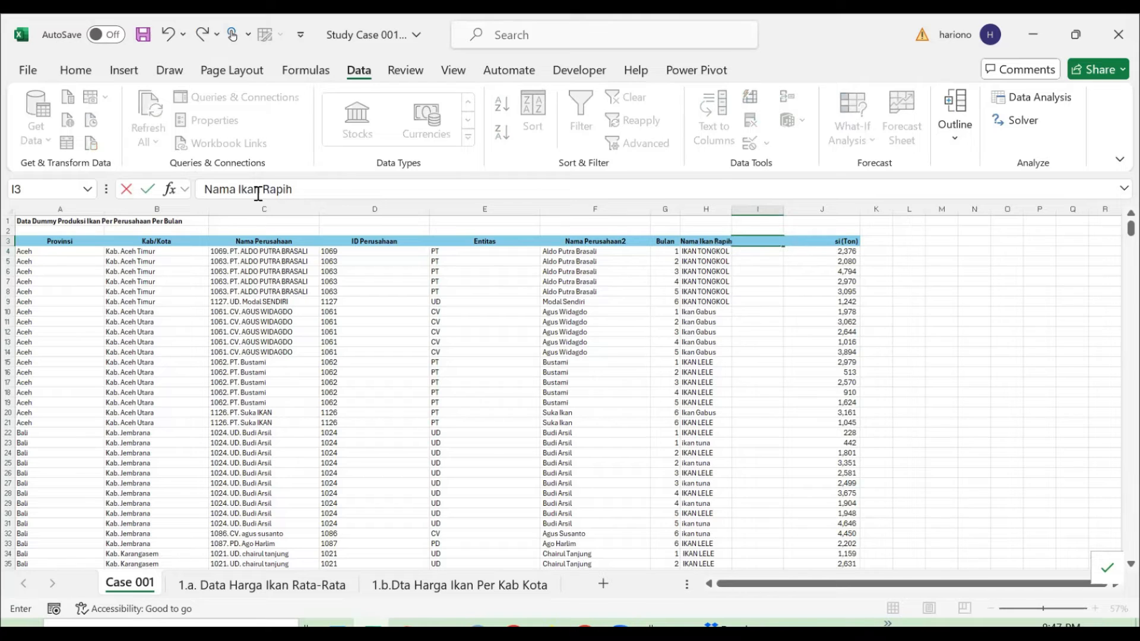
key(Return)
key(Up)
key(Down)
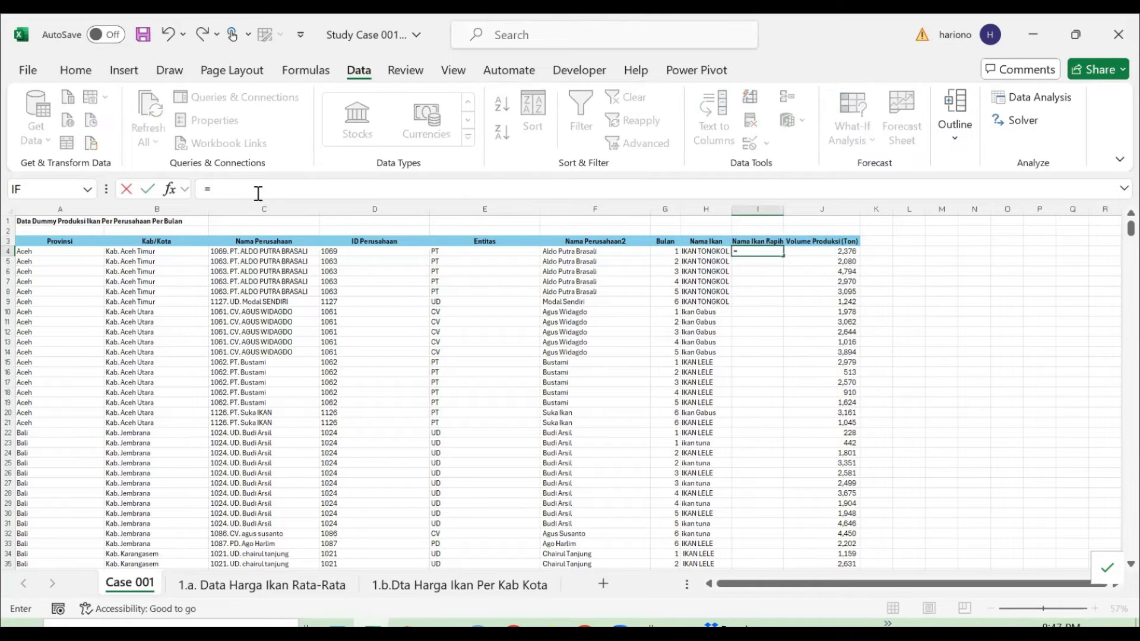
- Enter the formula =PROPER(H4) in I4 to convert the fish name to proper case
text(=proper)
key(Tab)
key(Left)
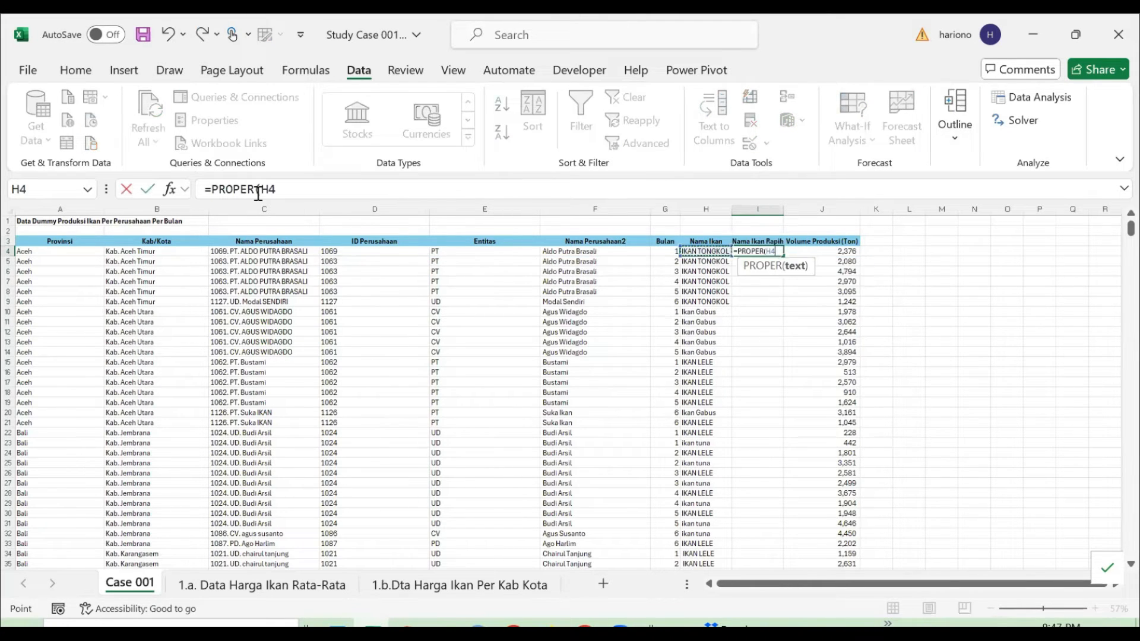
text())
key(ctrl+Return)
- Copy the PROPER formula in I4 down to the last data row of the Nama Ikan Rapih column
key(ctrl+c)
key(Left)
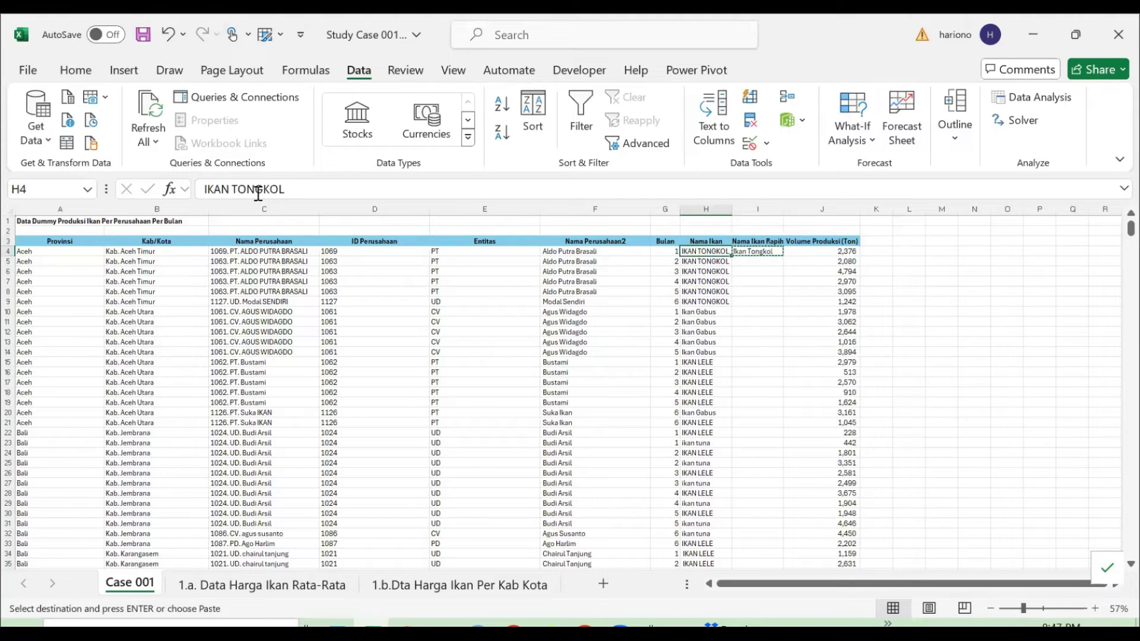
key(ctrl+Down)
key(Right)
key(ctrl+shift+Up)
key(ctrl+v)
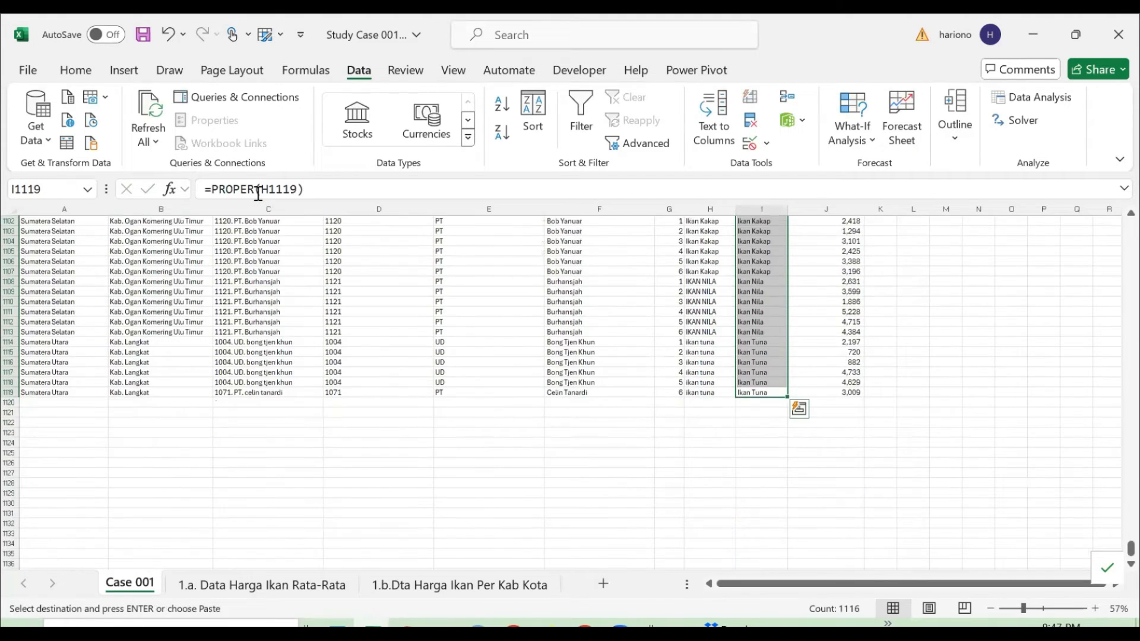
key(ctrl+Up)
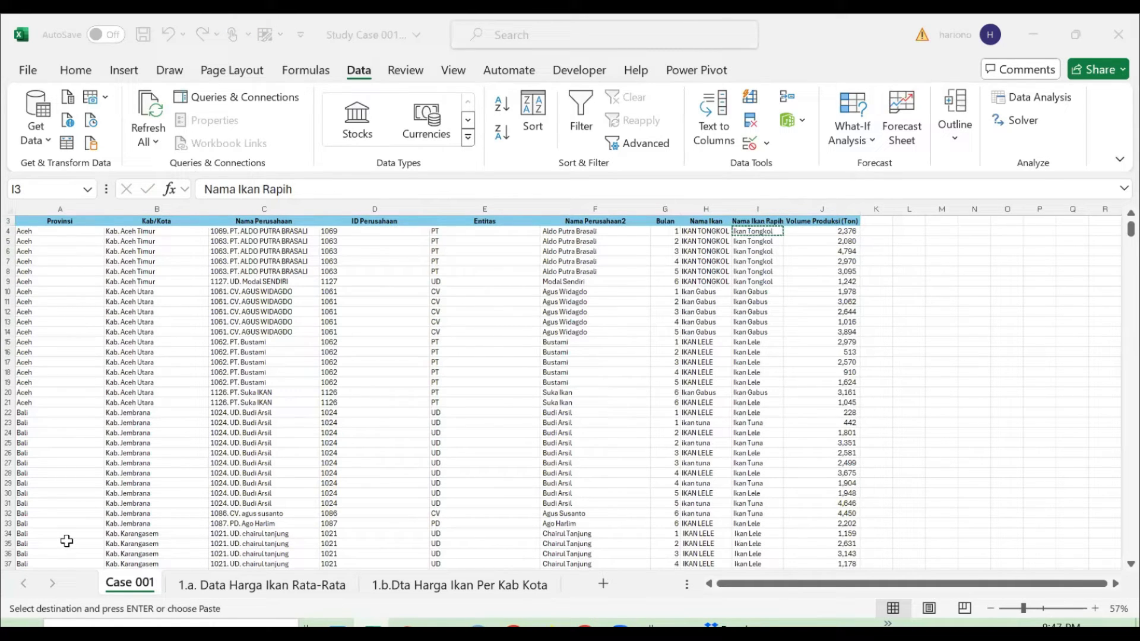
click(740, 234)
key(Escape)
key(Down)
key(Up)
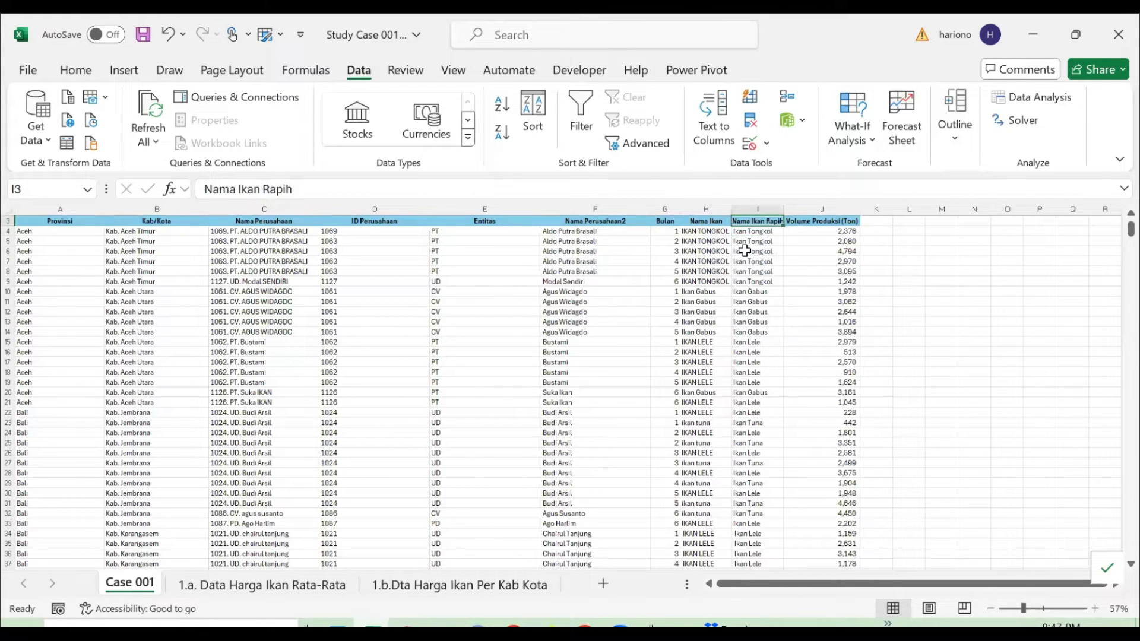
- Widen column I so the whole Nama Ikan Rapih header fits
key(Right)
key(Left)
drag(785, 213, 799, 213)
click(783, 241)
key(Down)
key(Up)
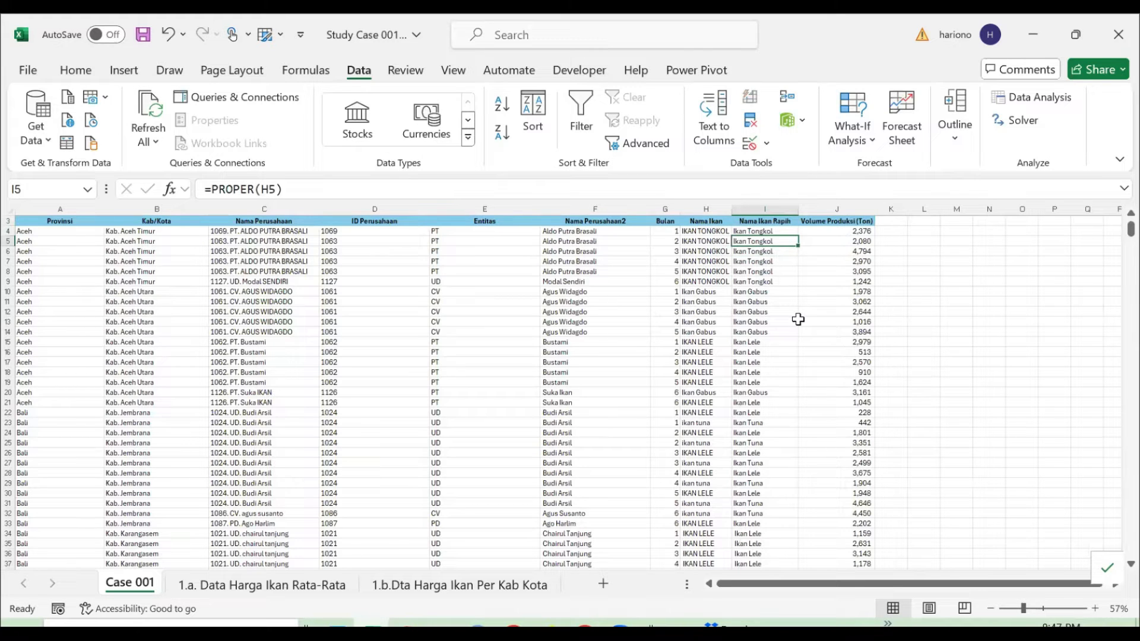
key(Up)
key(Up)
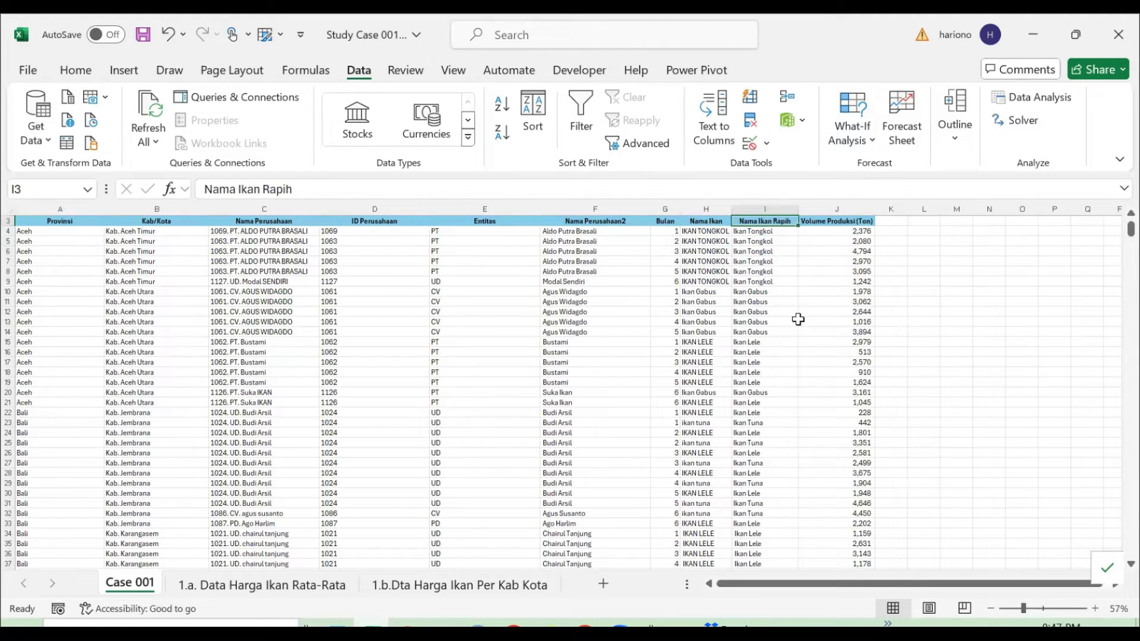
- Examine the fish names in the price table on the 1.a. Data Harga Ikan Rata-Rata sheet
key(Right)
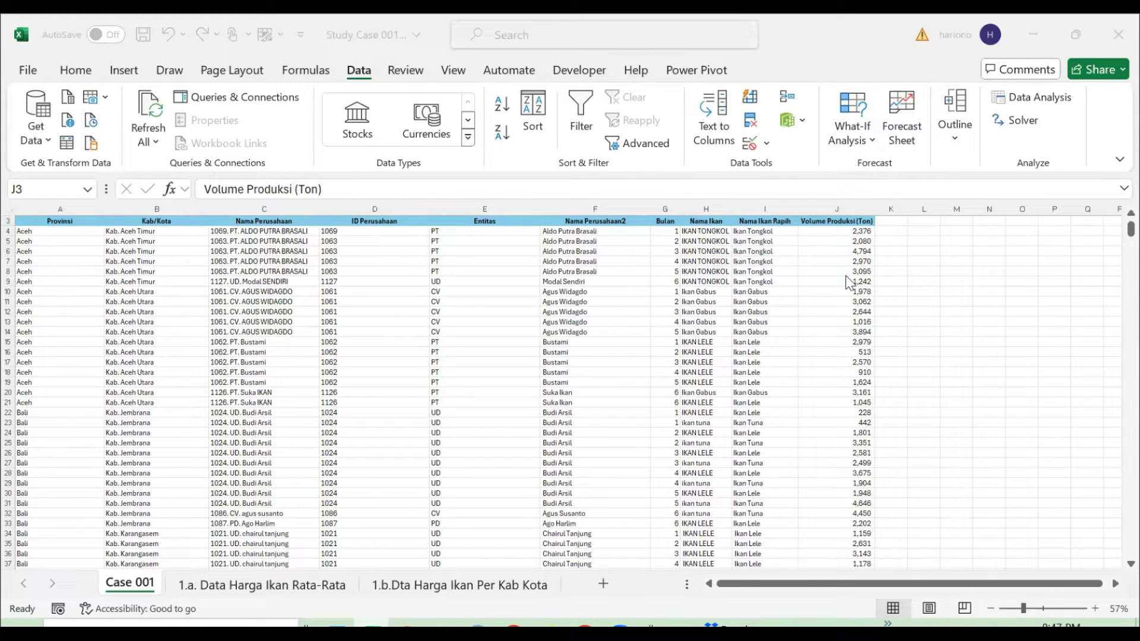
click(850, 224)
click(843, 233)
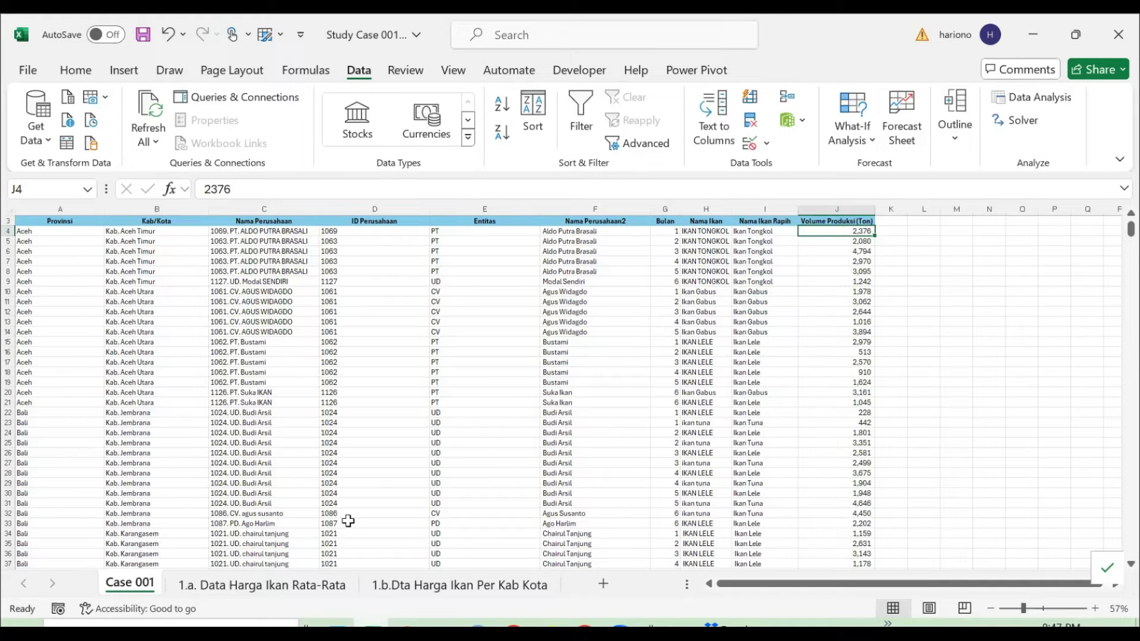
click(305, 592)
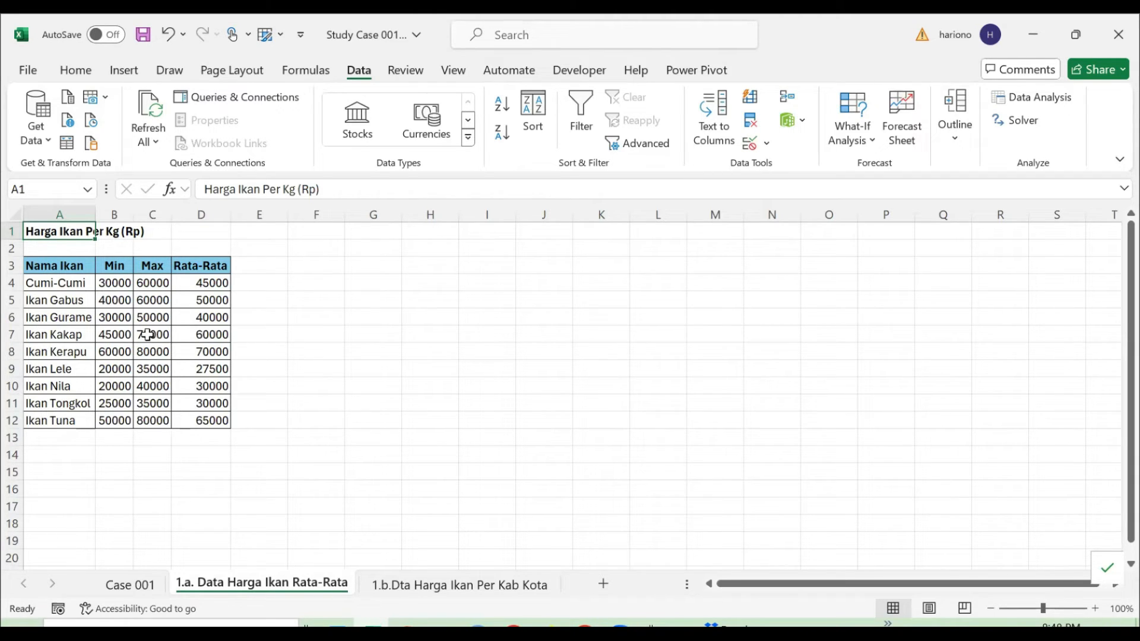
key(ctrl+Down)
key(ctrl+Down)
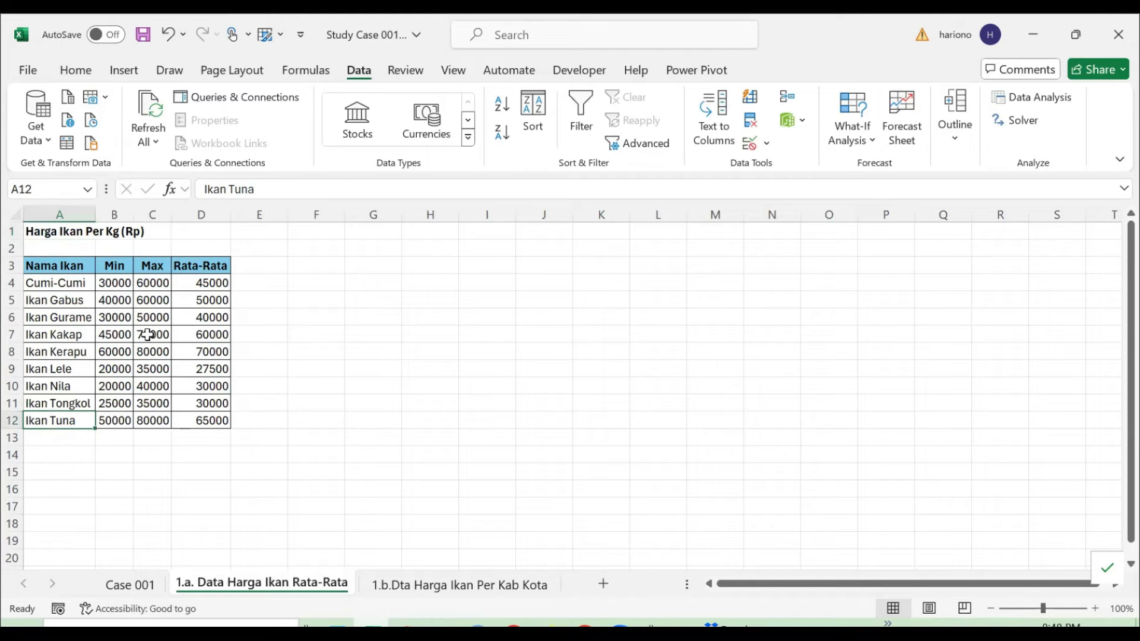
key(ctrl+shift+Up)
key(shift+Down)
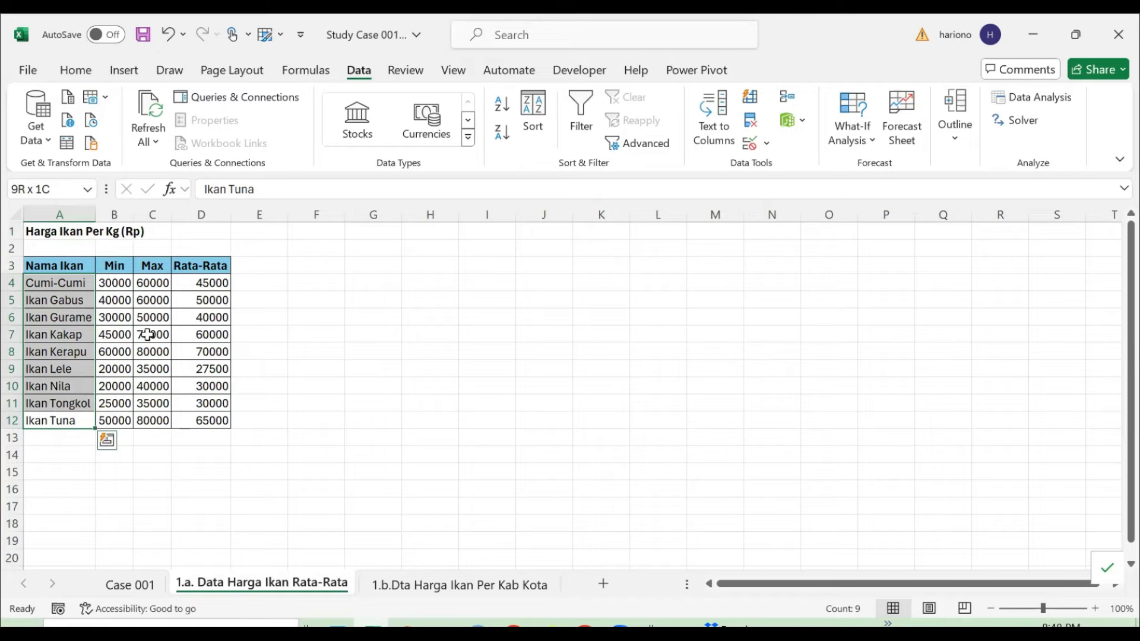
- Enter the header Harga Ikan 1a in K3 of the Case 001 sheet and autofit its column width
key(ctrl+Page_Up)
key(Right)
key(Up)
text(Harga Ika)
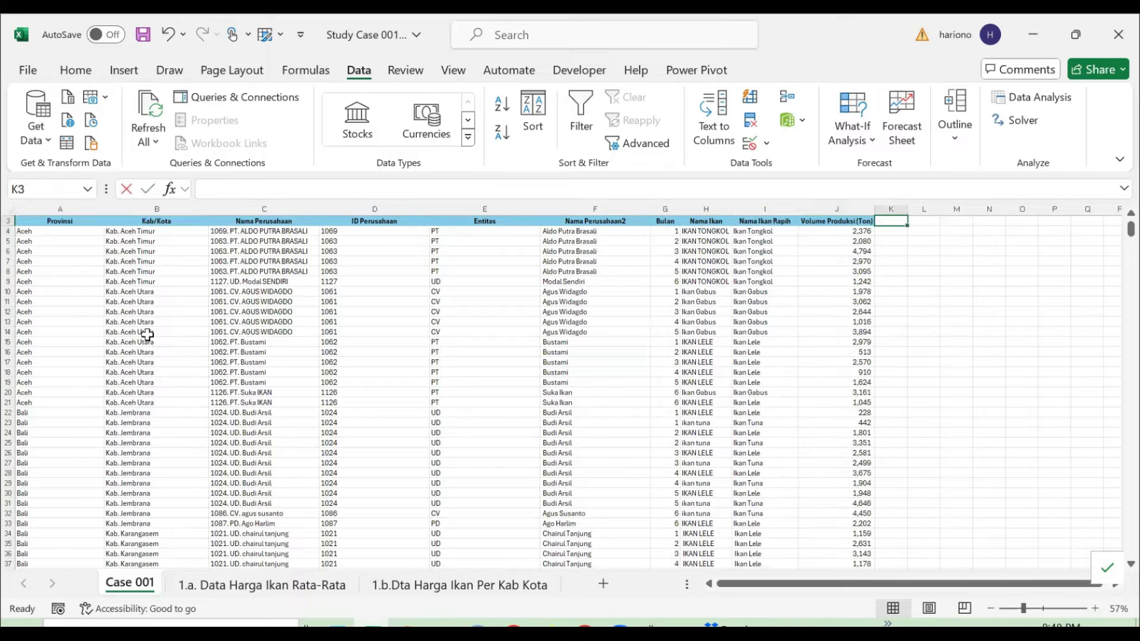
text(n)
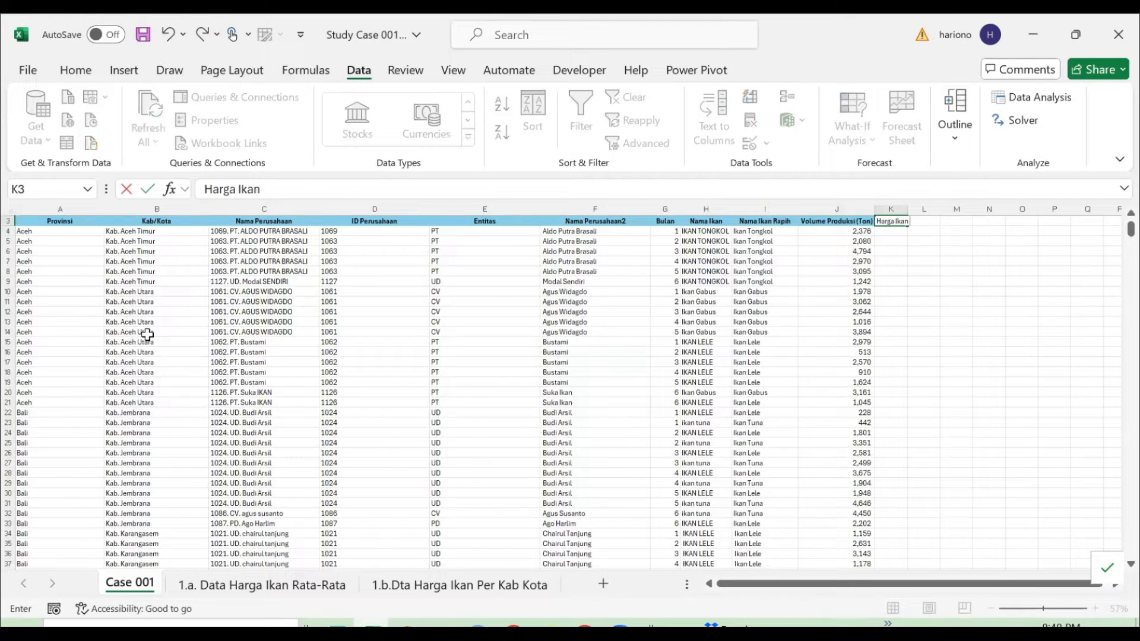
text( 1a)
key(Return)
key(Up)
key(alt+o)
key(c)
key(a)
- Examine the Nama Ikan Rapih entries in the first rows alongside the empty Harga Ikan 1a column
key(Down)
key(Left)
key(Right)
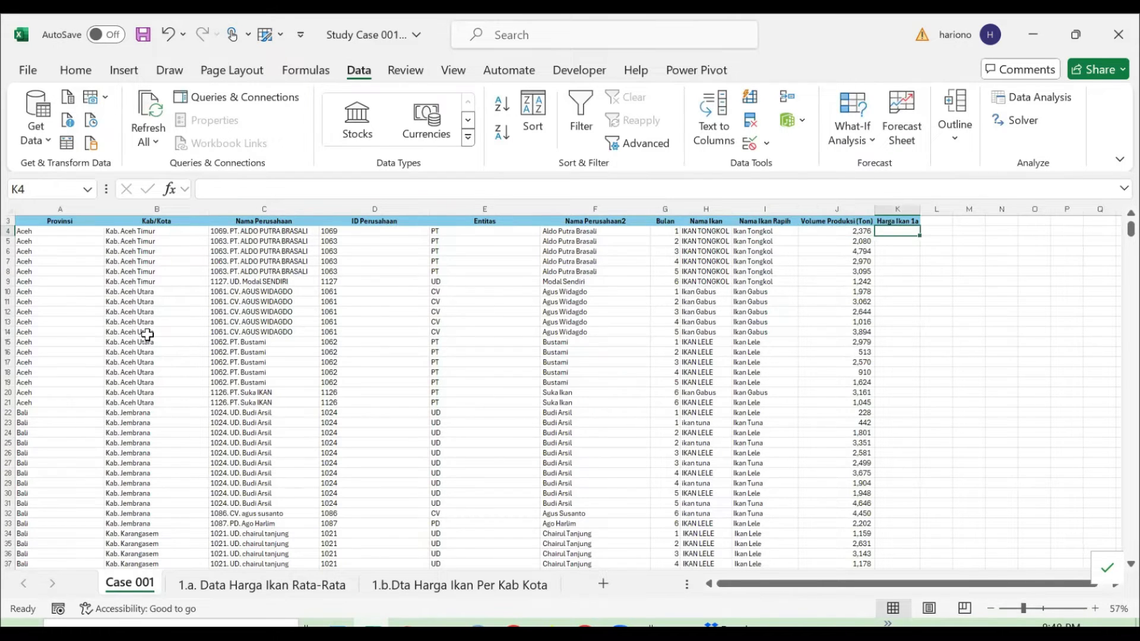
key(shift+Left)
key(shift+Right)
key(Left)
key(Left)
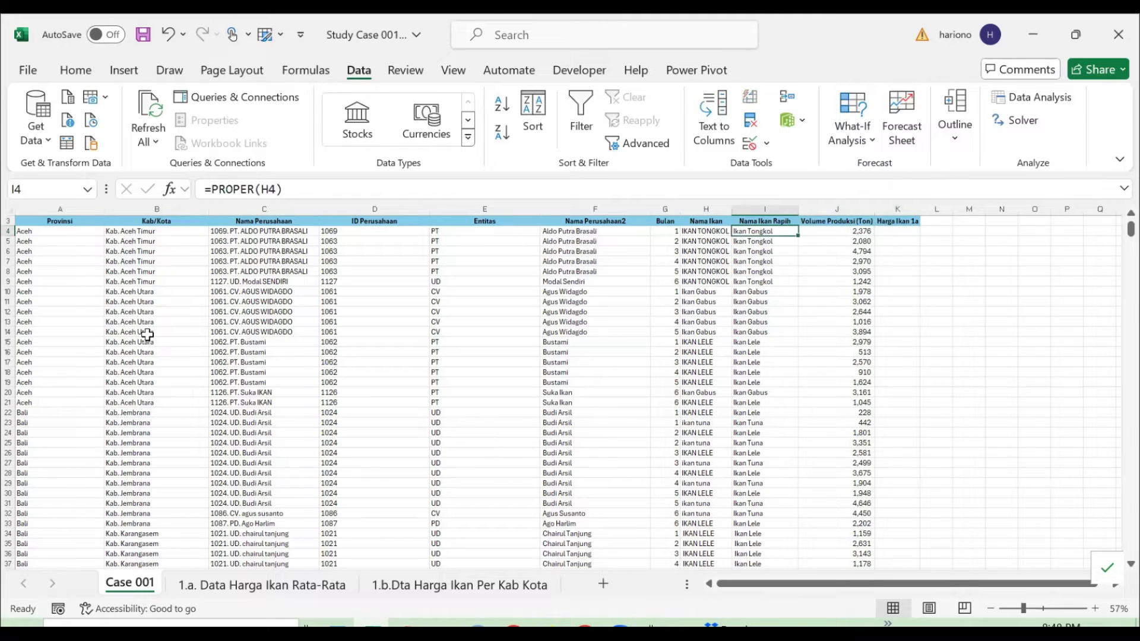
key(Right)
key(Right)
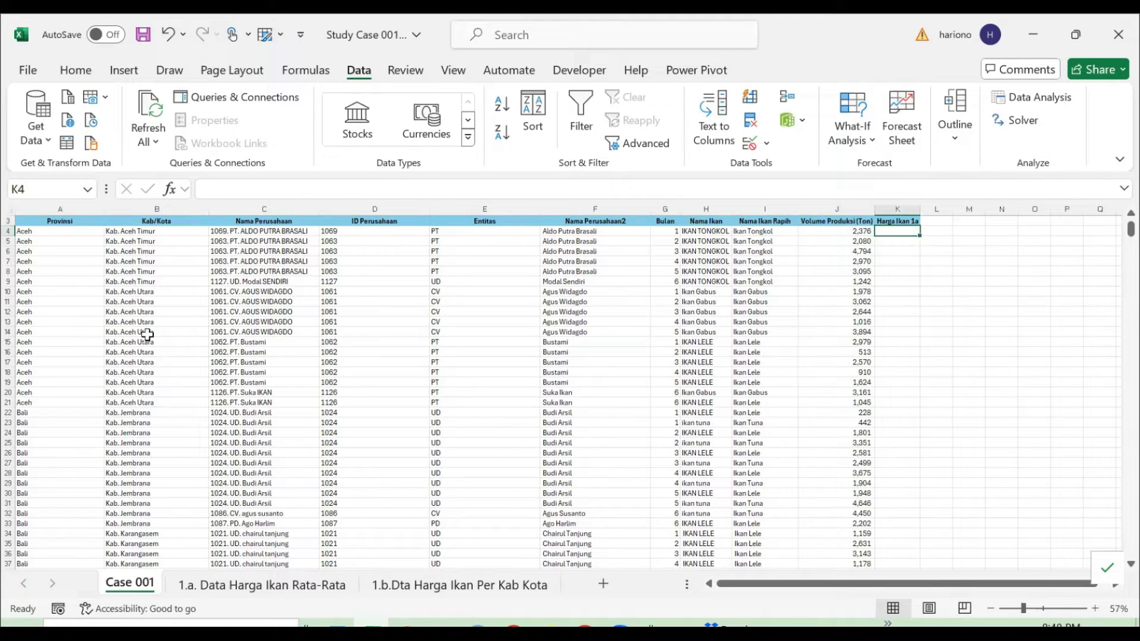
key(Left)
key(Down)
key(Down)
key(Down)
key(Down)
key(Down)
key(Left)
key(Down)
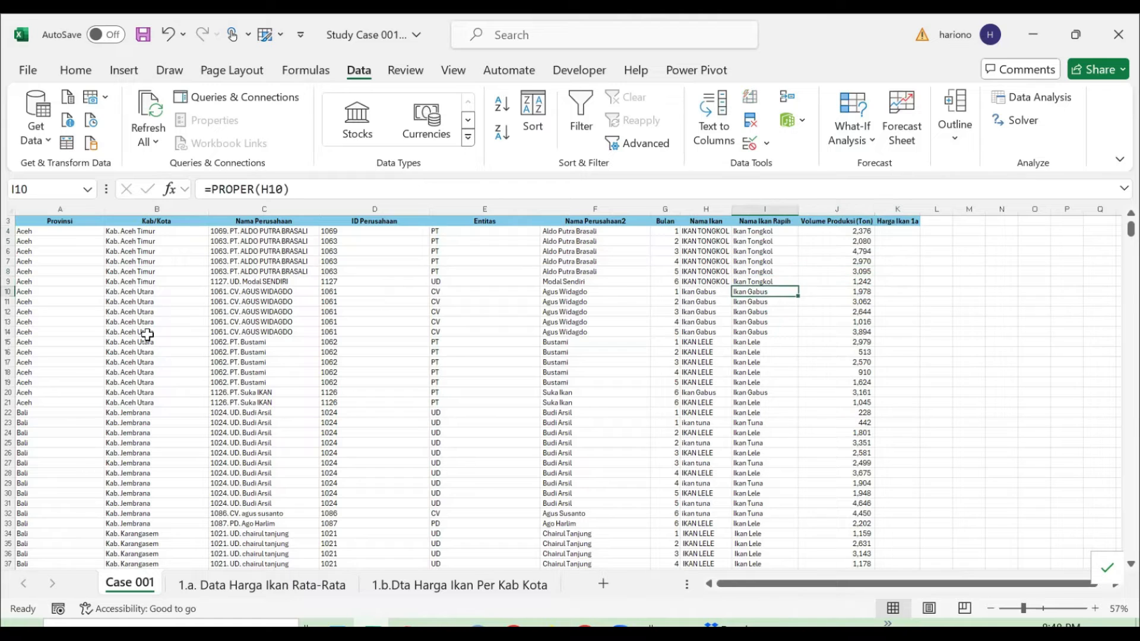
key(Right)
key(Right)
key(Left)
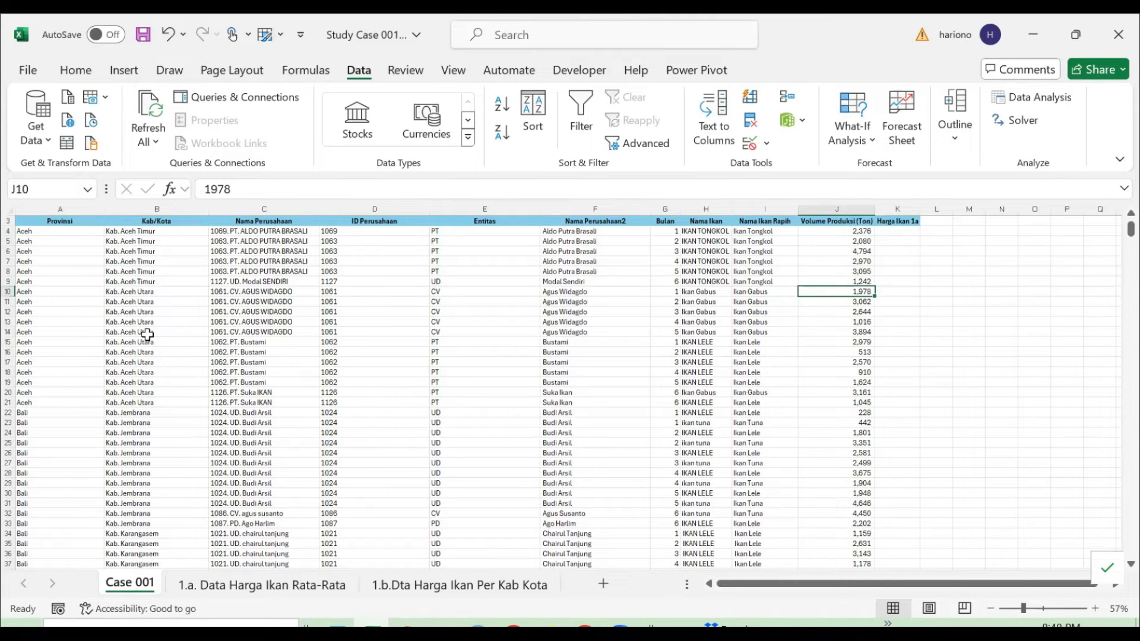
- Copy the Rata-Rata price of Ikan Tongkol, 30000, from D11 of the 1.a. sheet into K4 of Case 001
key(ctrl+Page_Down)
key(Right)
key(Left)
key(Up)
key(Right)
key(Right)
key(Right)
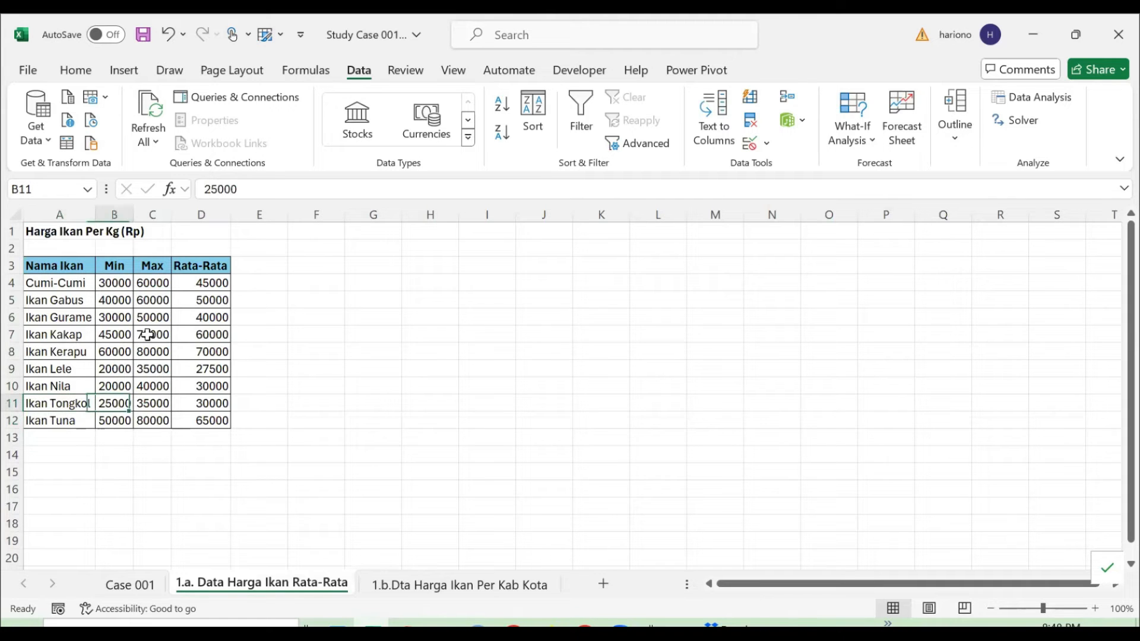
key(ctrl+c)
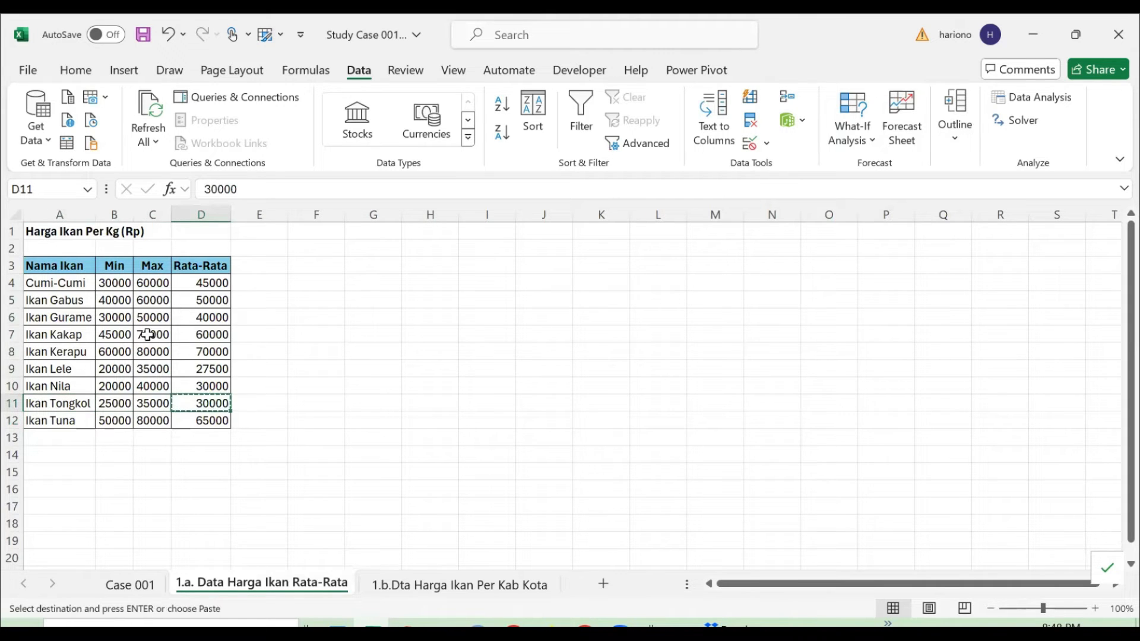
key(ctrl+Page_Up)
key(ctrl+Up)
key(Down)
key(ctrl+v)
- Copy the 30000 price from K4 across the first block of Ikan Tongkol rows, K4:K9
key(ctrl+c)
key(shift+Down)
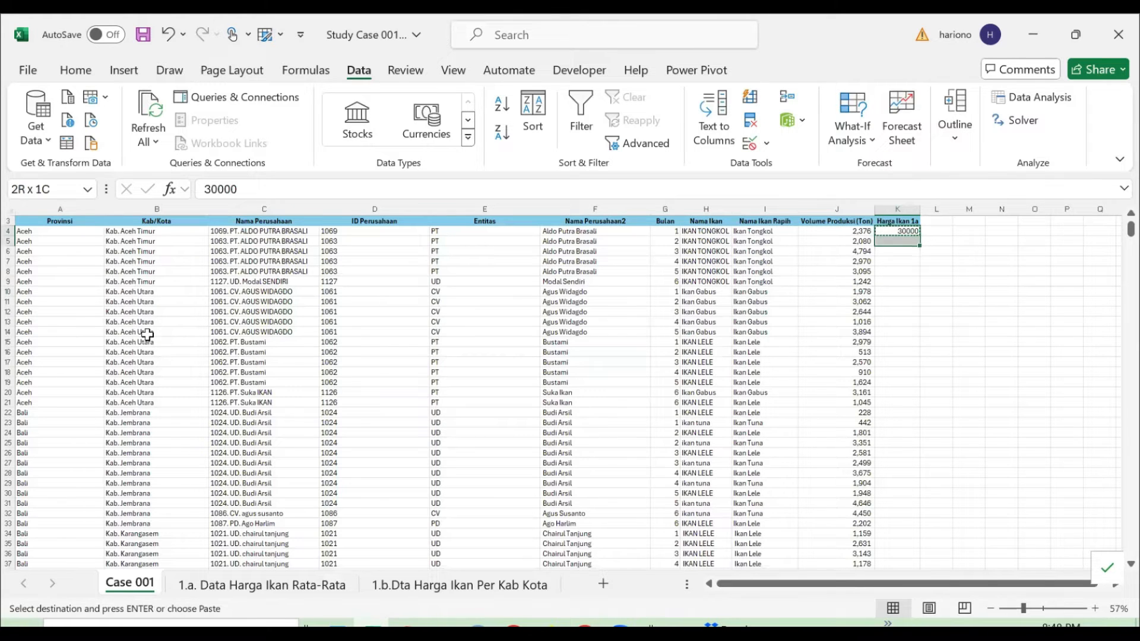
key(shift+Down)
key(shift+Down)
key(shift+Down)
key(shift+Down)
key(shift+Down)
key(shift+Up)
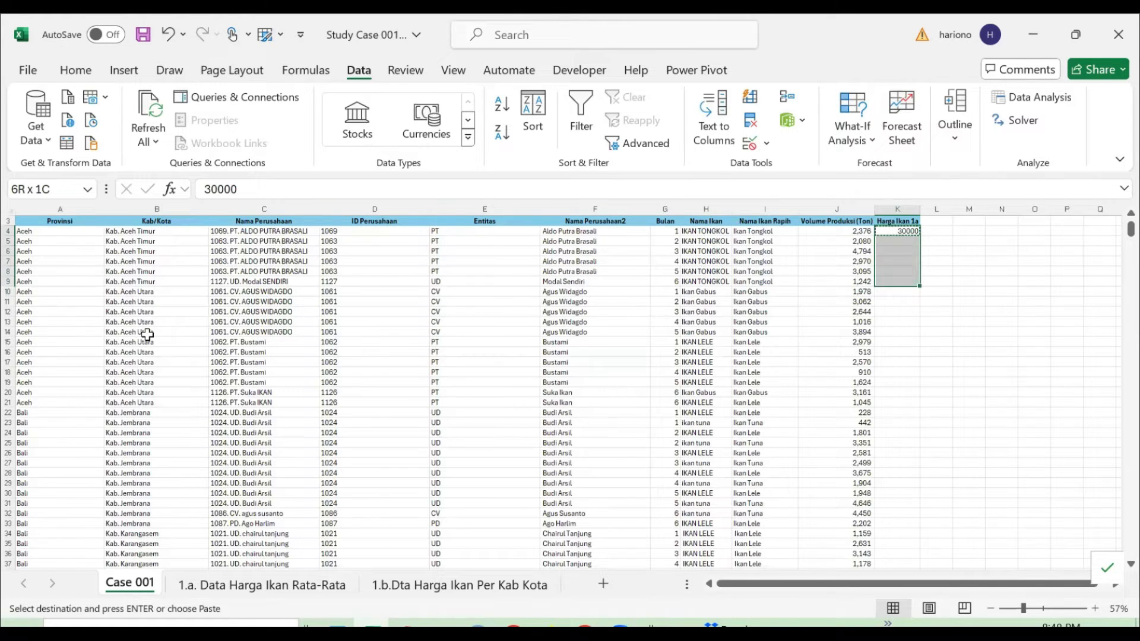
key(ctrl+v)
key(Down)
key(Down)
key(Down)
key(Down)
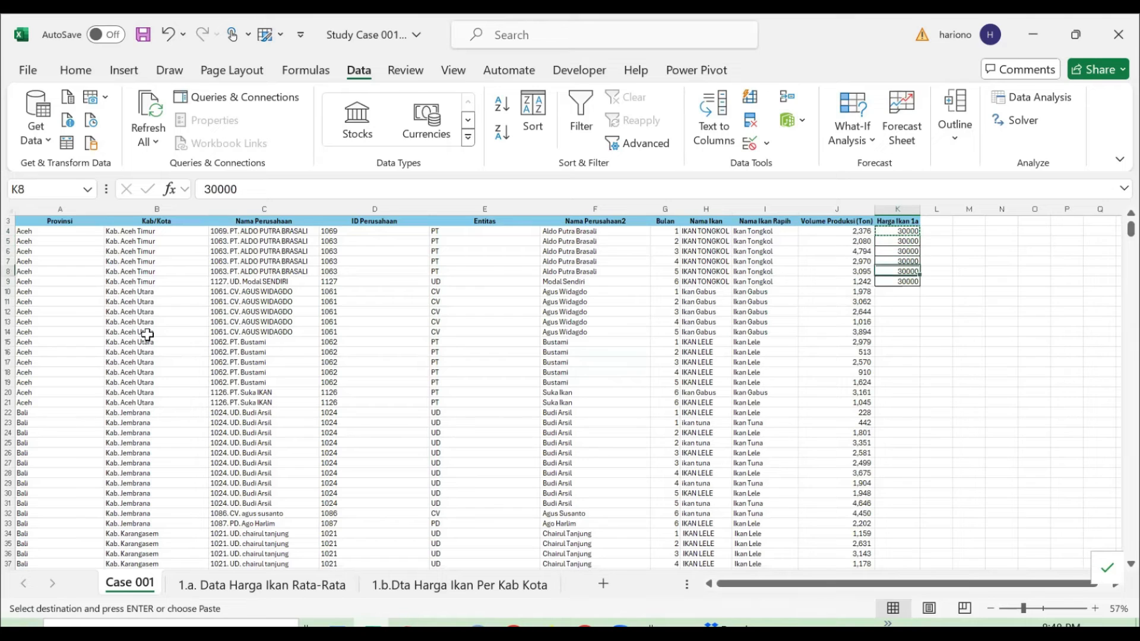
- Filter the Nama Ikan Rapih column by the search term tongkol
key(Left)
key(Down)
key(Up)
key(Up)
key(Up)
key(Up)
key(Up)
key(Up)
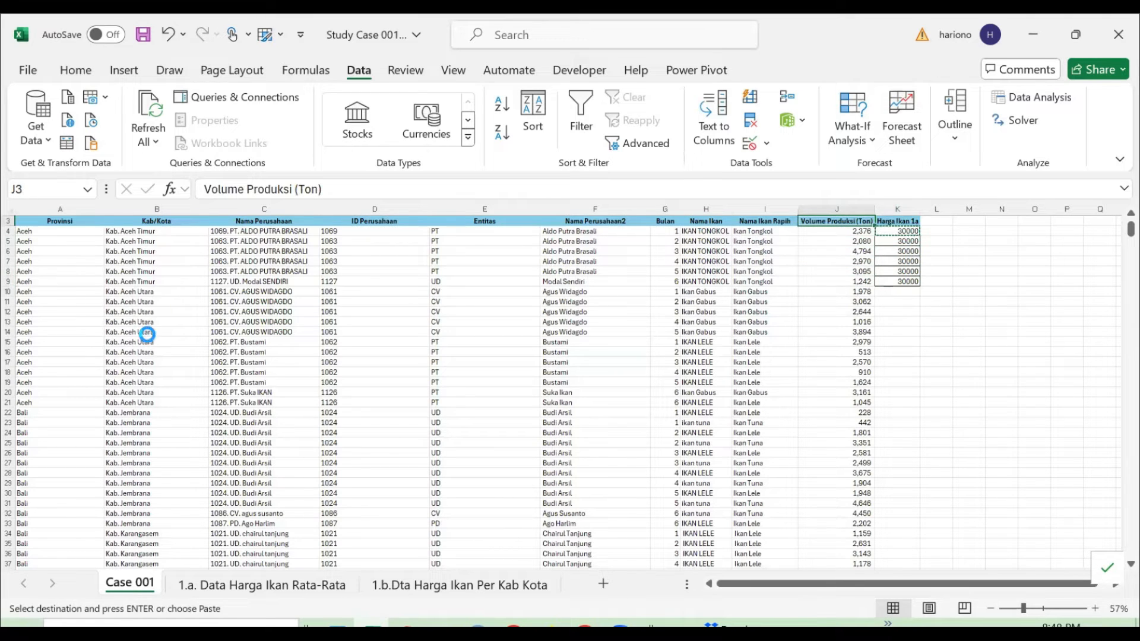
key(ctrl+shift+l)
key(Left)
key(alt+Down)
text(ikan)
key(ctrl+a)
text(tongkol)
key(Return)
- Paste the 30000 price from K4 into all filtered Ikan Tongkol rows of the Harga Ikan 1a column
key(Right)
key(Right)
key(Down)
key(ctrl+c)
key(Left)
key(ctrl+Down)
key(Right)
key(ctrl+shift+Up)
key(ctrl+v)
scroll(147, 334, up, 15)
key(ctrl+Up)
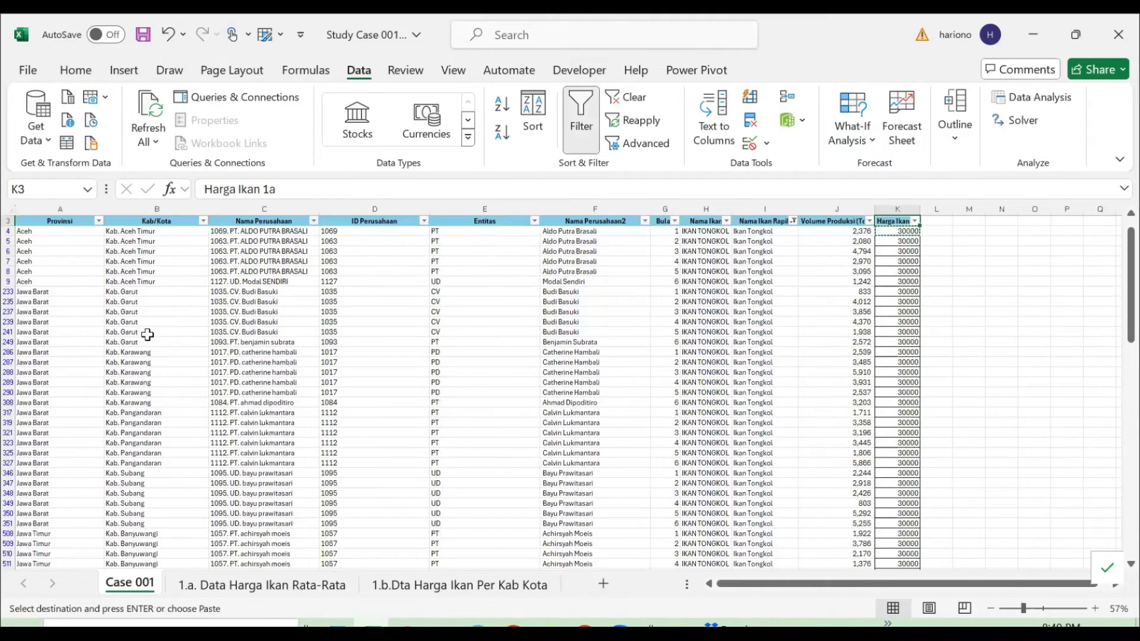
- Undo the price paste in the filtered rows and remove the filter from the table
key(ctrl+z)
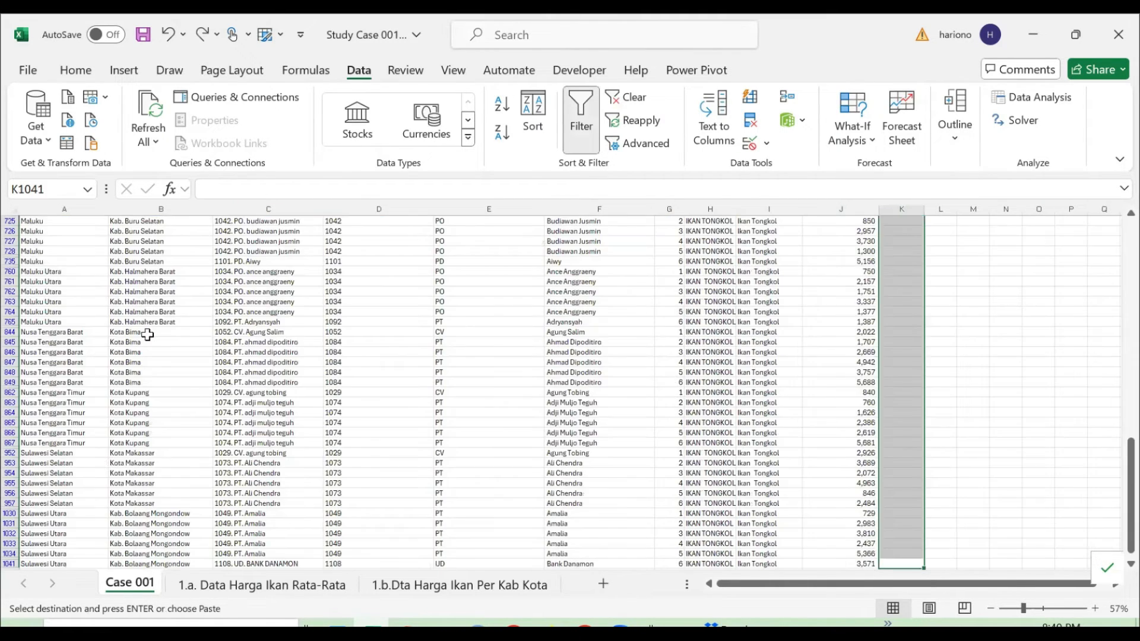
key(ctrl+Up)
key(Left)
key(ctrl+Up)
key(Down)
key(Up)
key(Right)
key(ctrl+shift+l)
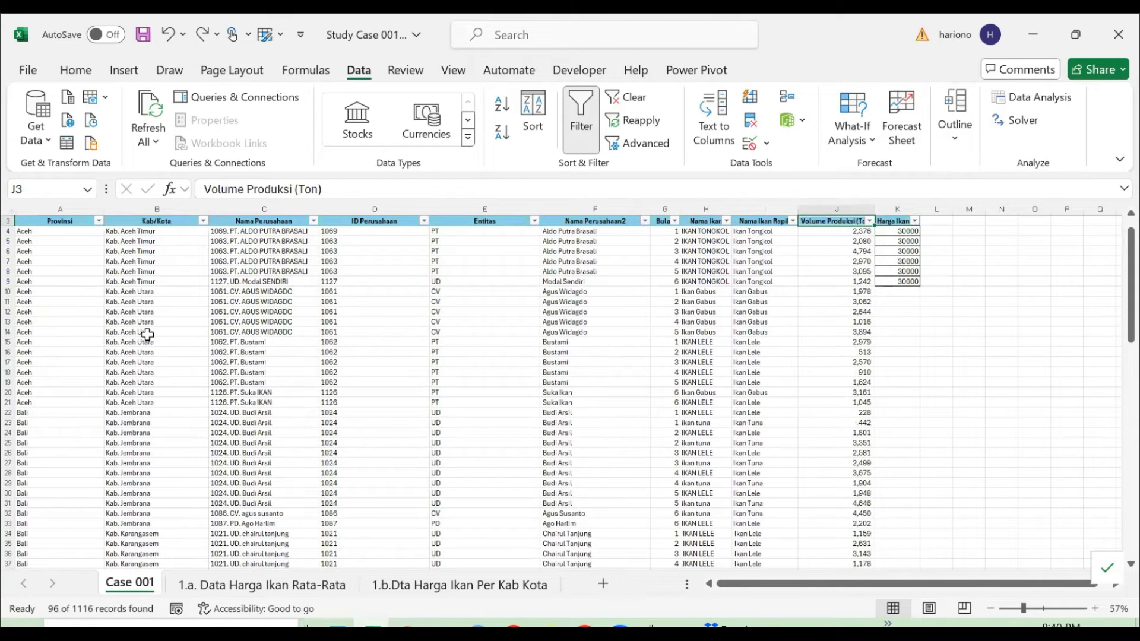
- Clear the manually pasted prices from K4:K9
key(Down)
key(ctrl+shift+Down)
key(Delete)
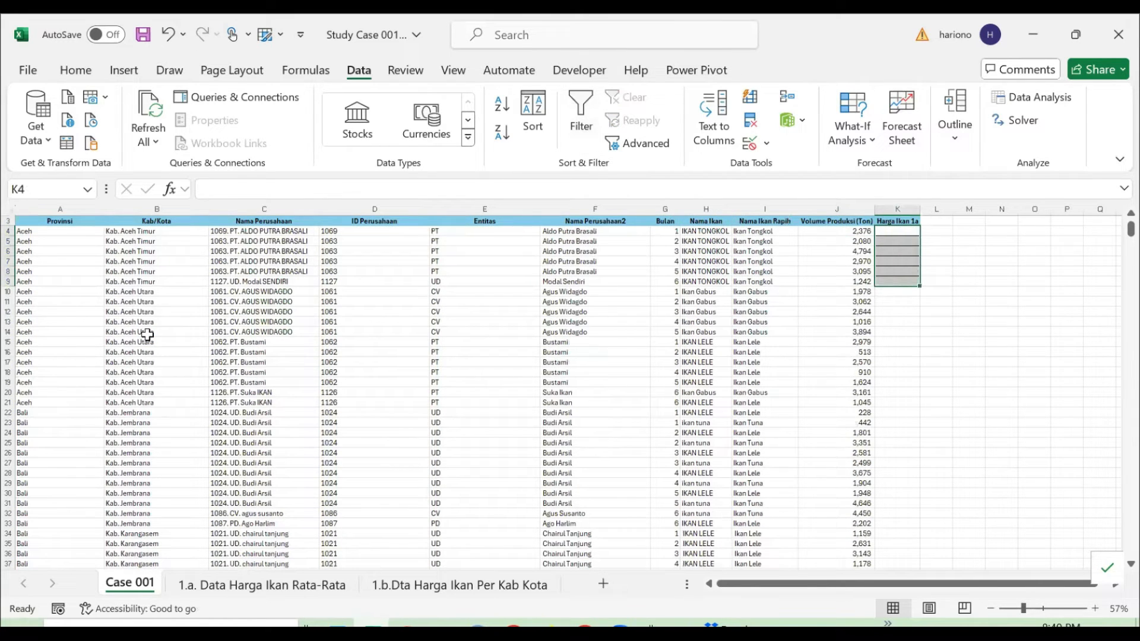
- Reduce the selection to K4 and save the workbook
key(Left)
key(Right)
key(ctrl+s)
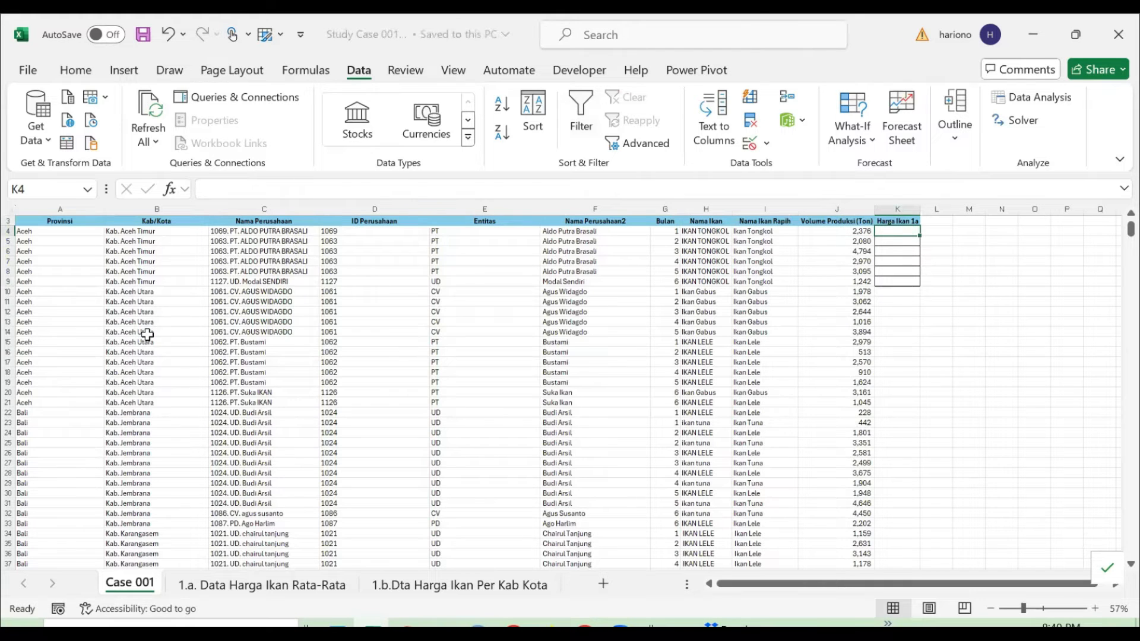
- Start a VLOOKUP formula in K4 with the Nama Ikan Rapih cell I4 as the lookup value
text(=vl)
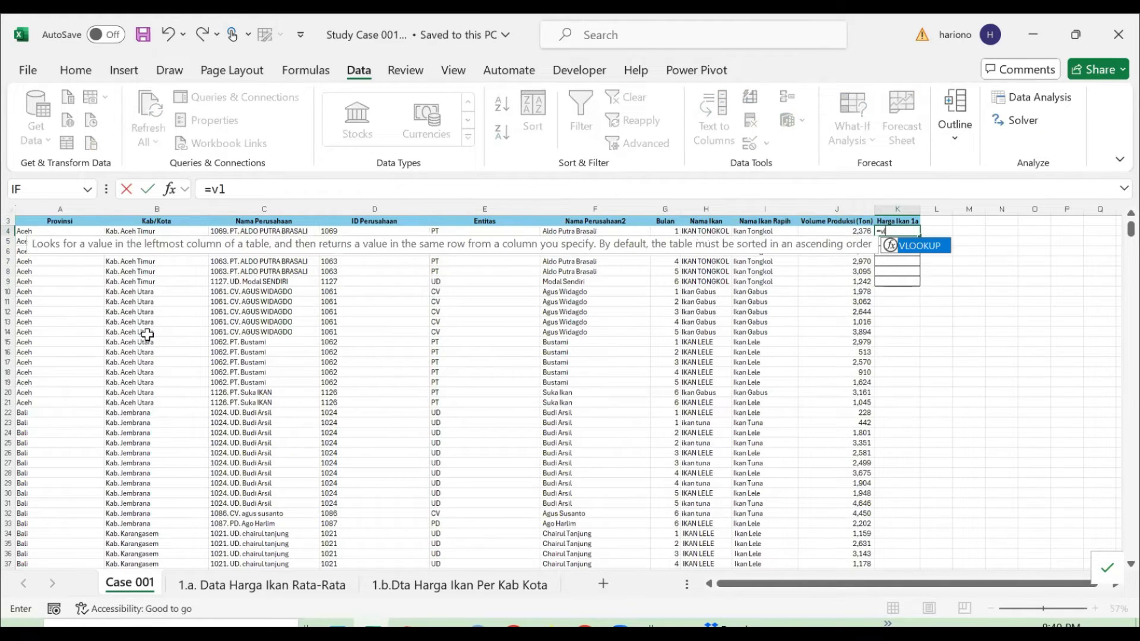
key(Tab)
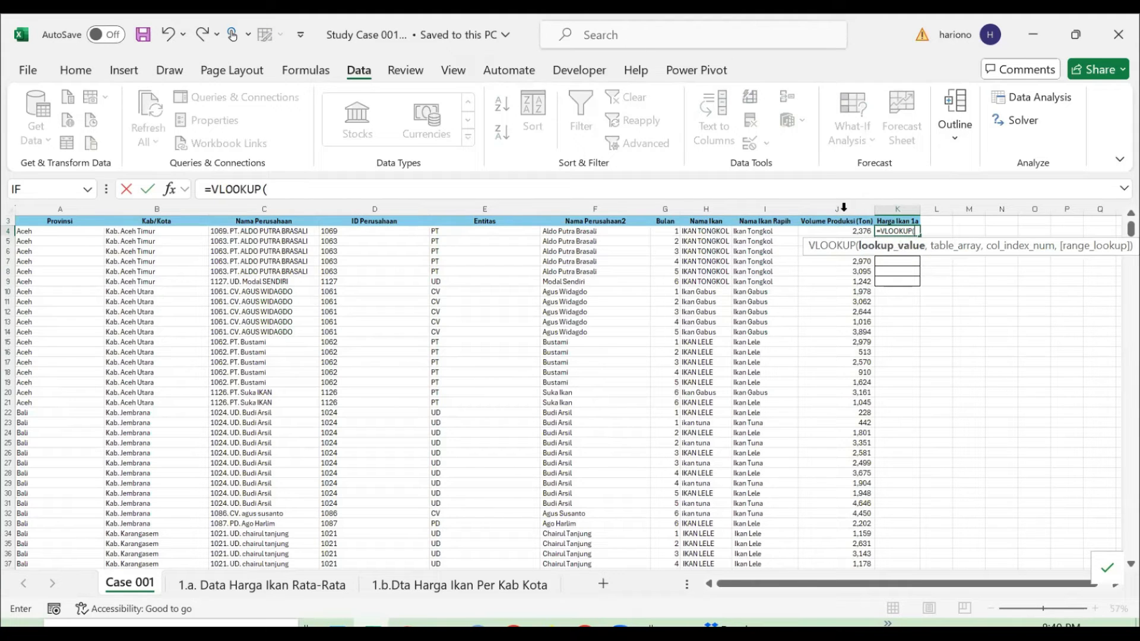
click(771, 232)
text(,)
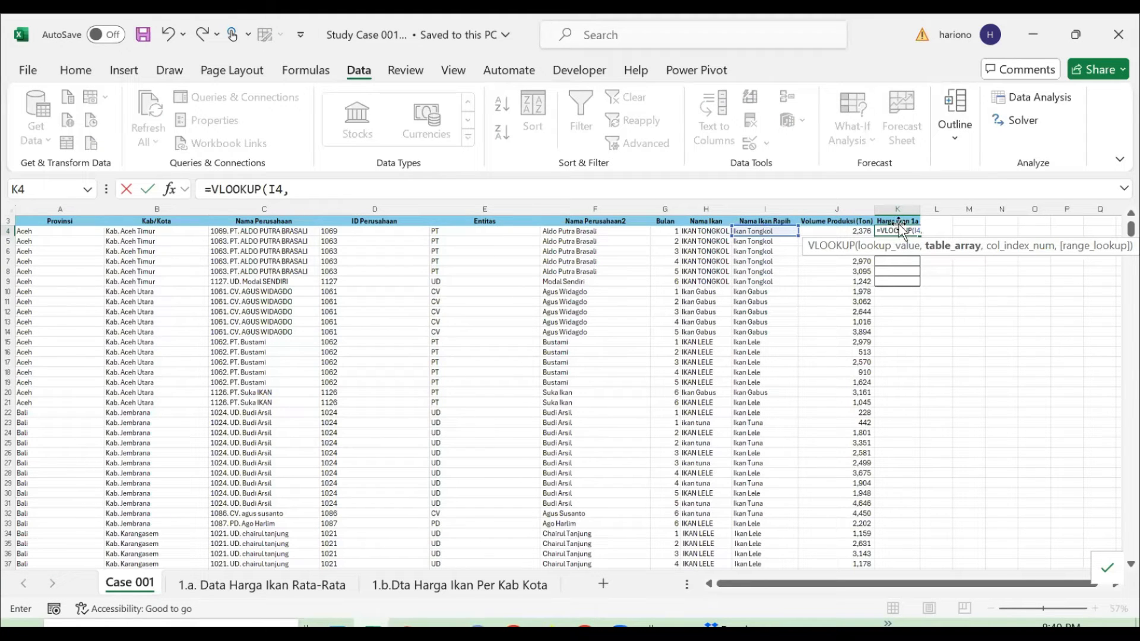
- Set the VLOOKUP table array to the absolute range $A$4:$D$12 on the 1.a. Data Harga Ikan Rata-Rata sheet
click(233, 585)
click(116, 284)
key(Left)
key(ctrl+shift+Down)
key(ctrl+shift+Right)
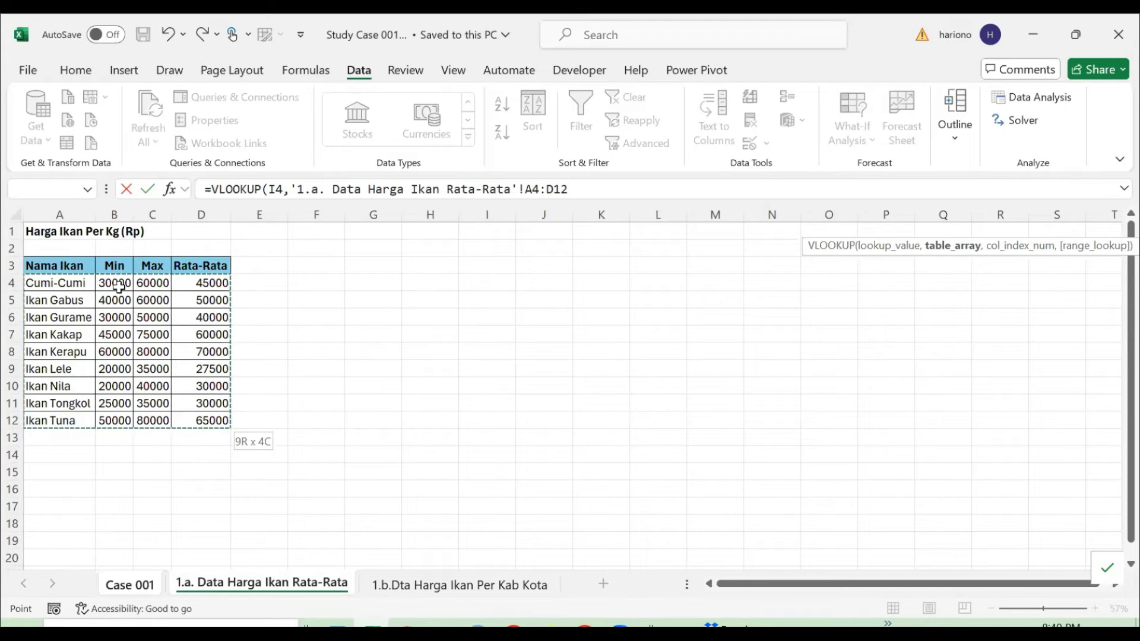
key(F4)
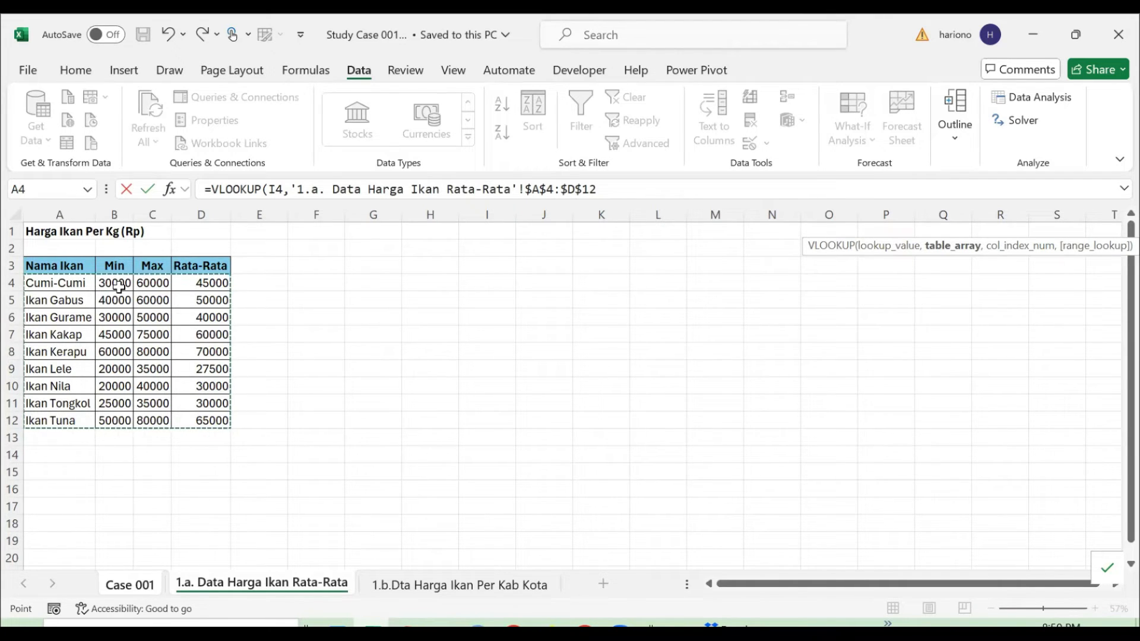
text(,)
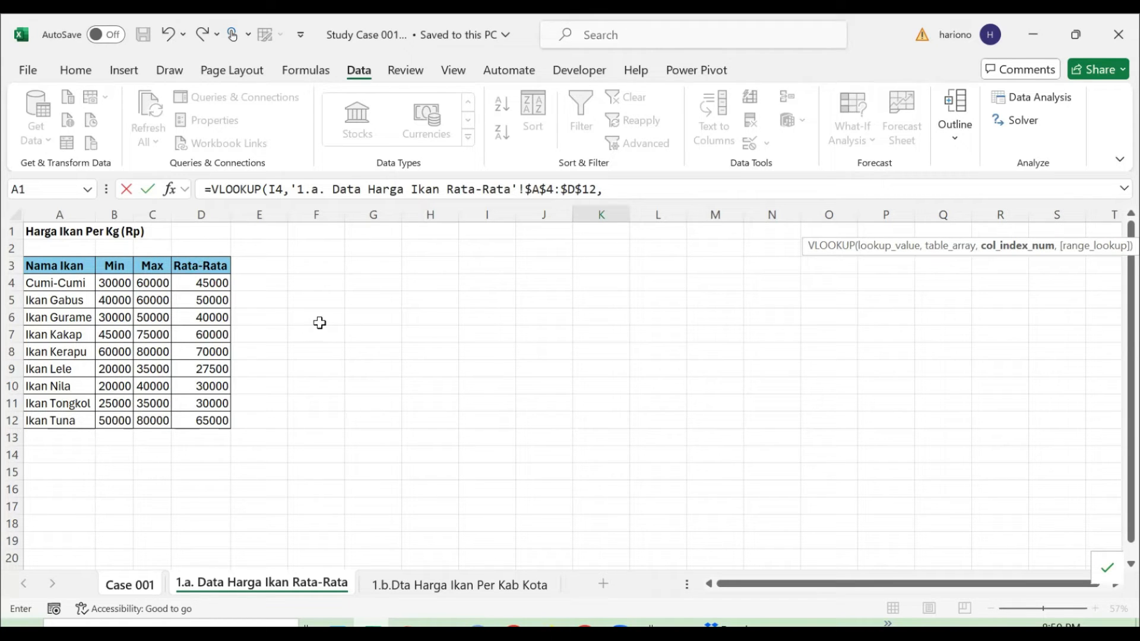
- Complete the K4 VLOOKUP with column index 4 and FALSE for exact match, and fill it down the Harga Ikan 1a column
click(609, 190)
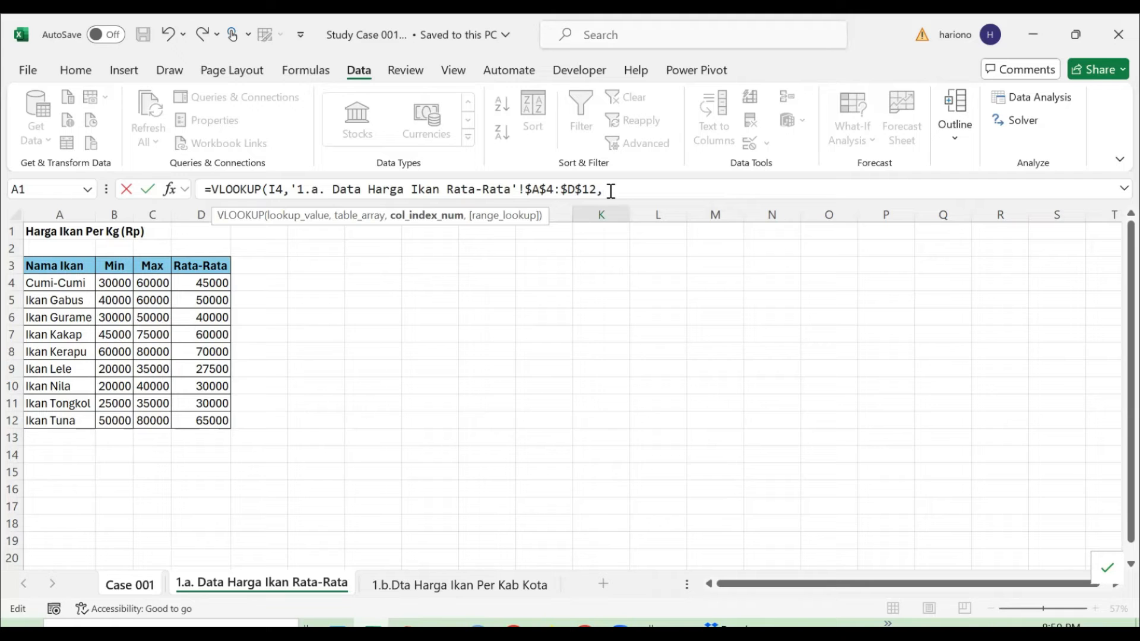
text(4,)
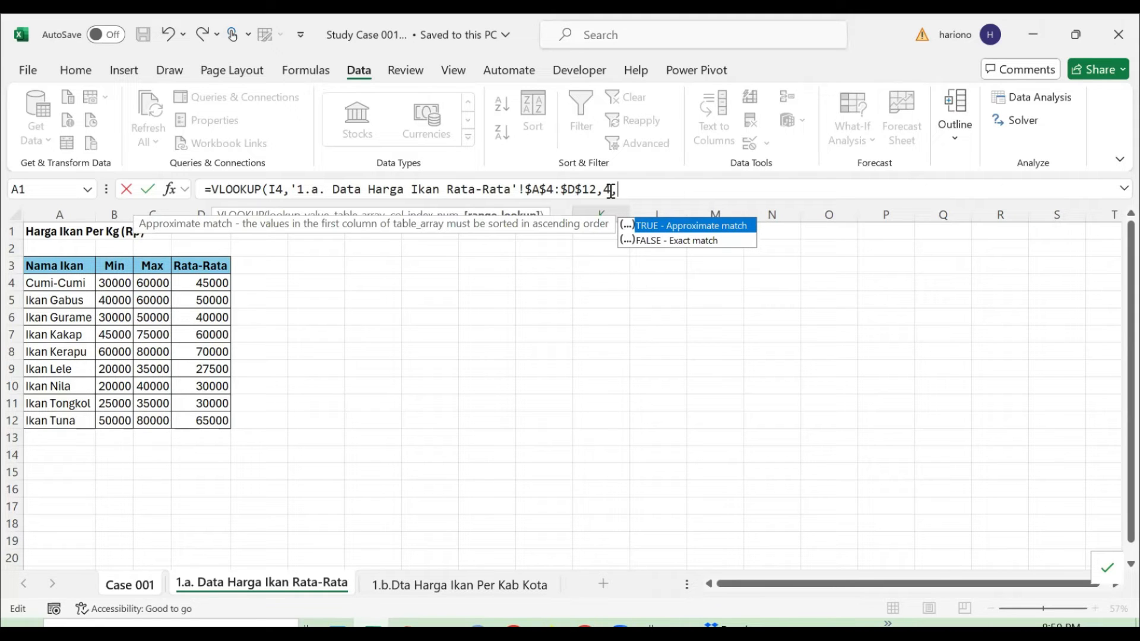
key(Down)
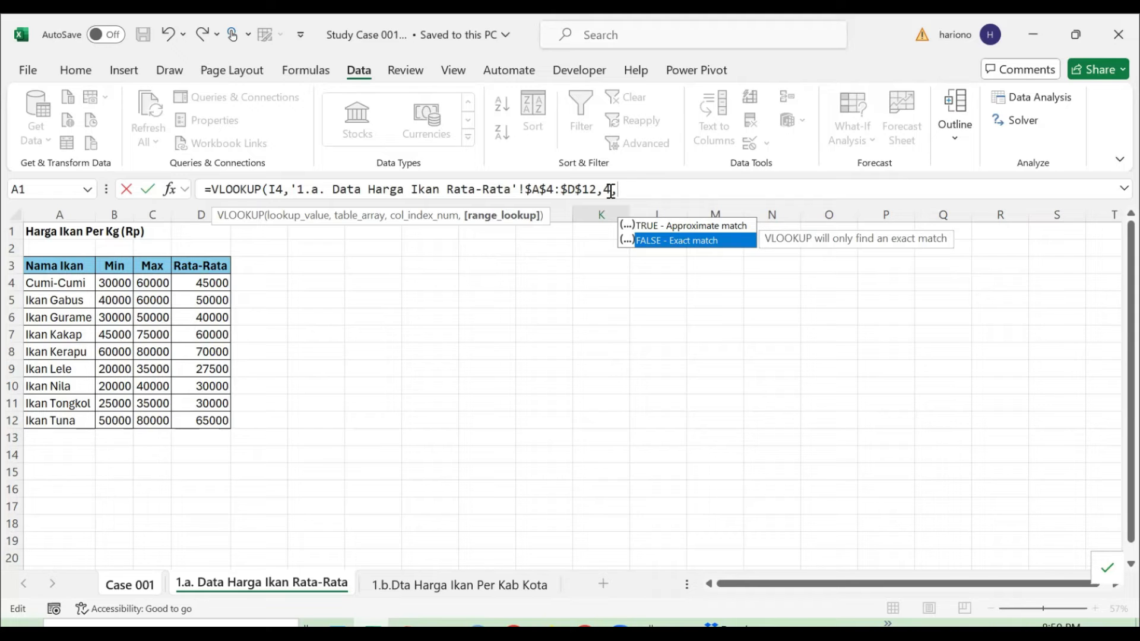
key(Tab)
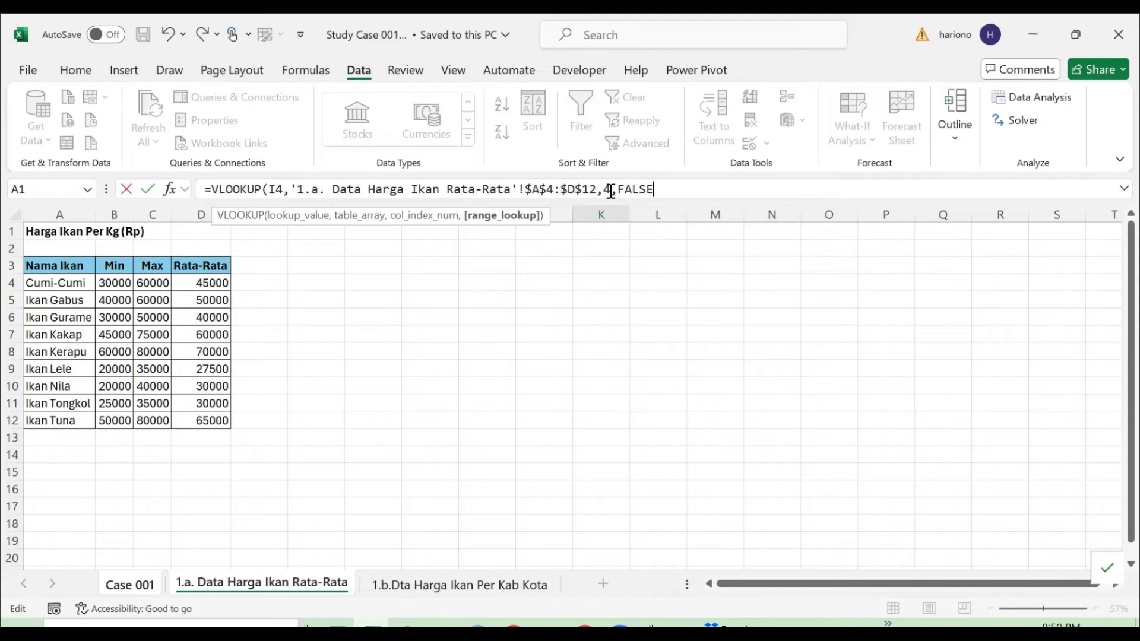
text())
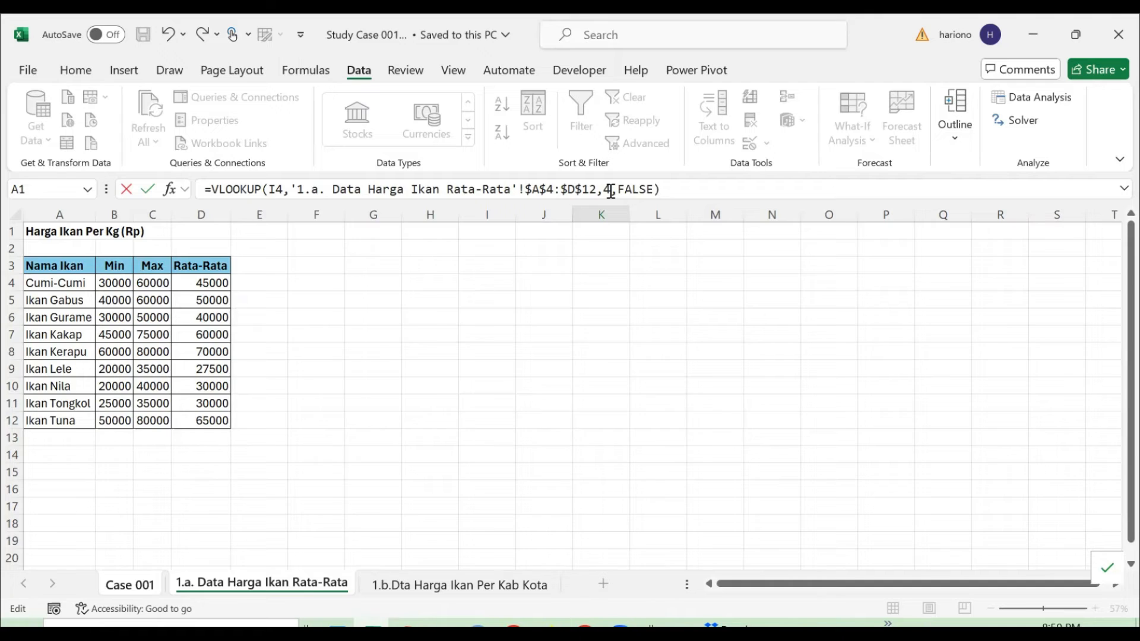
key(Return)
key(Up)
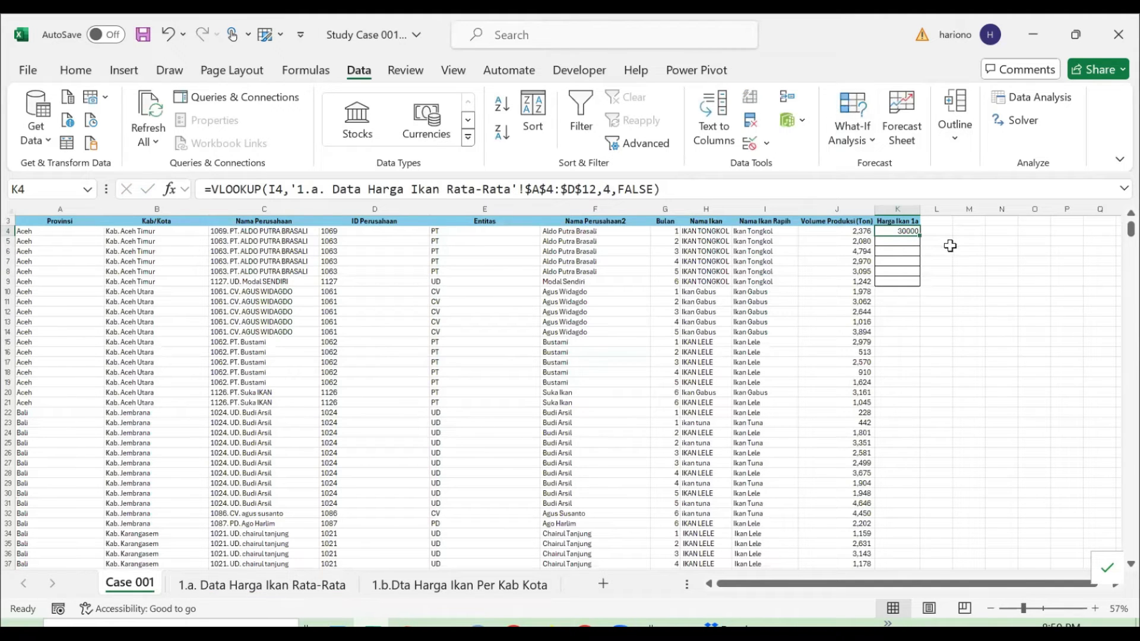
double_click(921, 237)
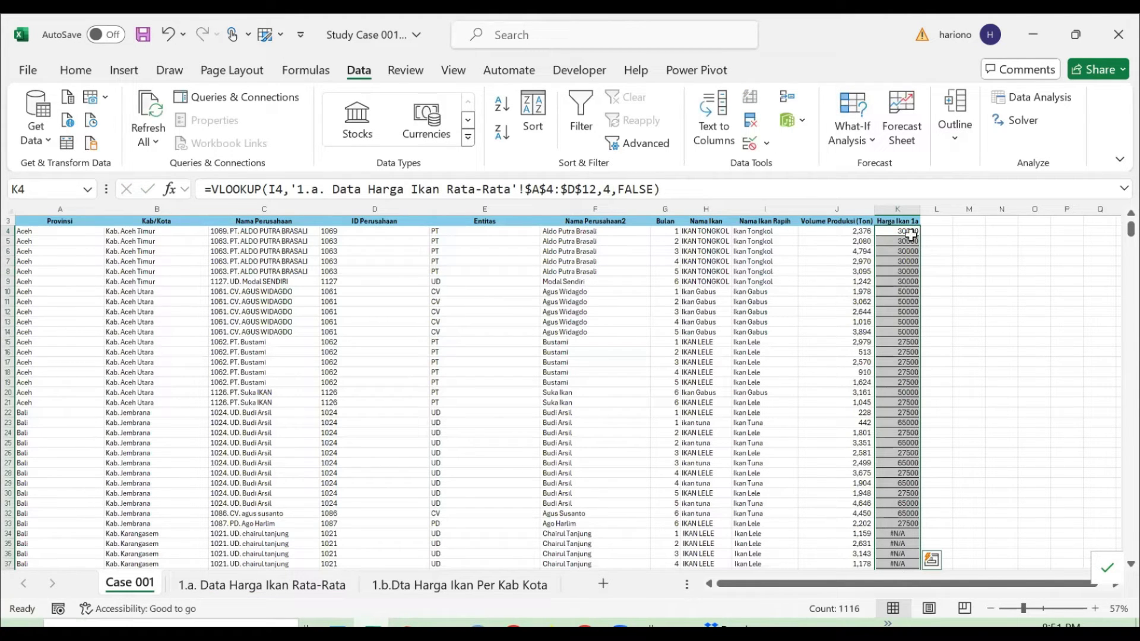
click(886, 236)
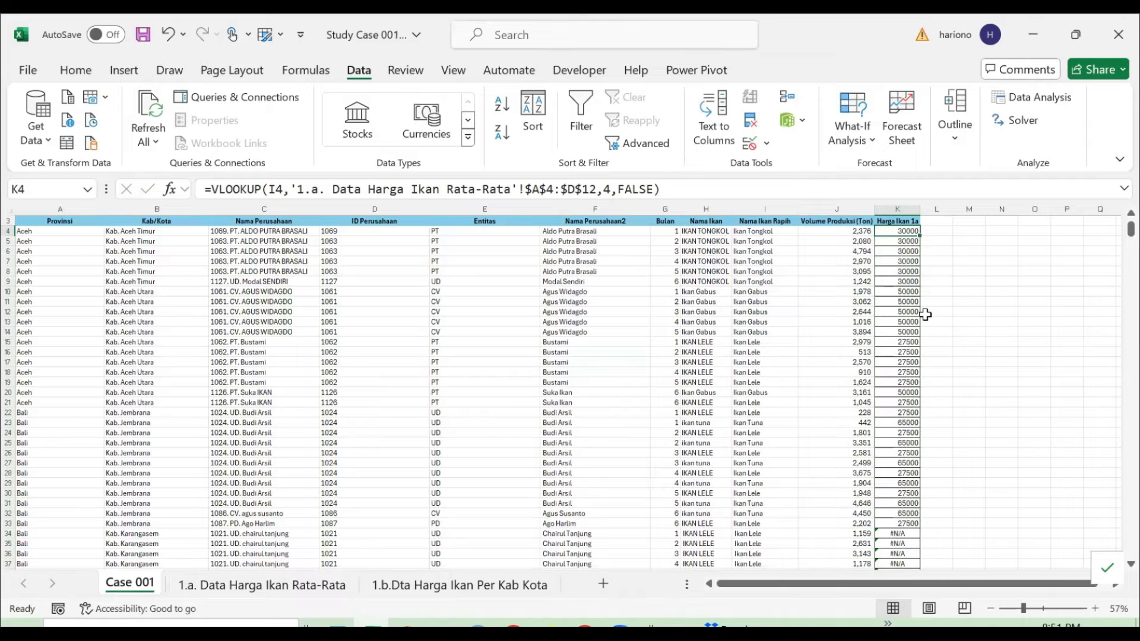
- Check the filled Harga Ikan 1a column for lookup errors and examine the formulas around rows 34 to 36
scroll(925, 314, down, 5)
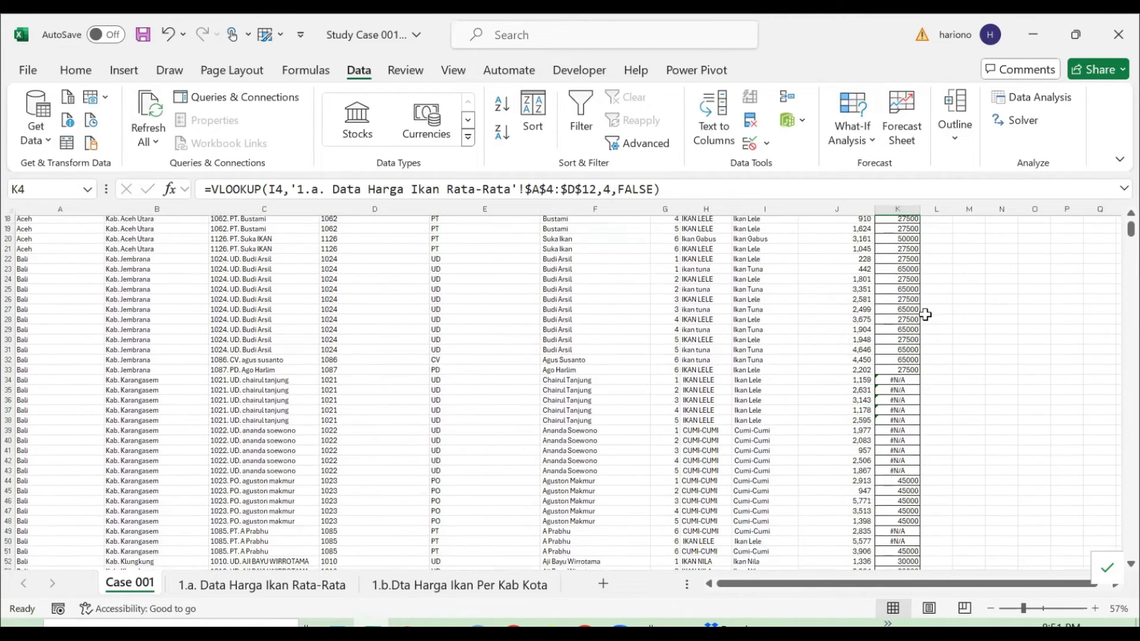
scroll(913, 350, down, 2)
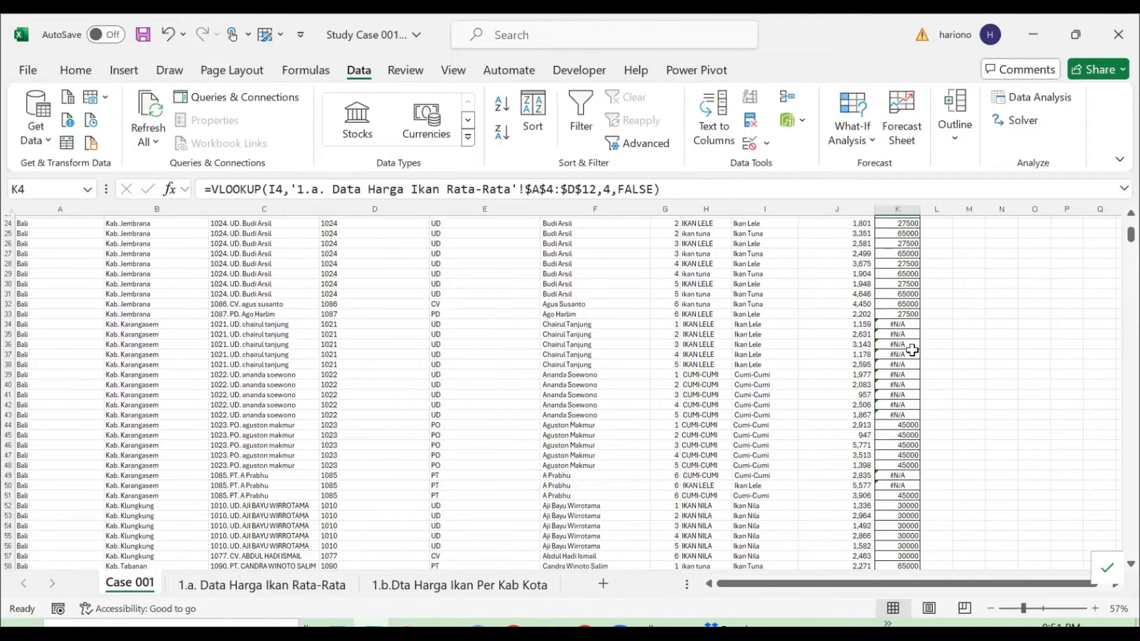
click(897, 345)
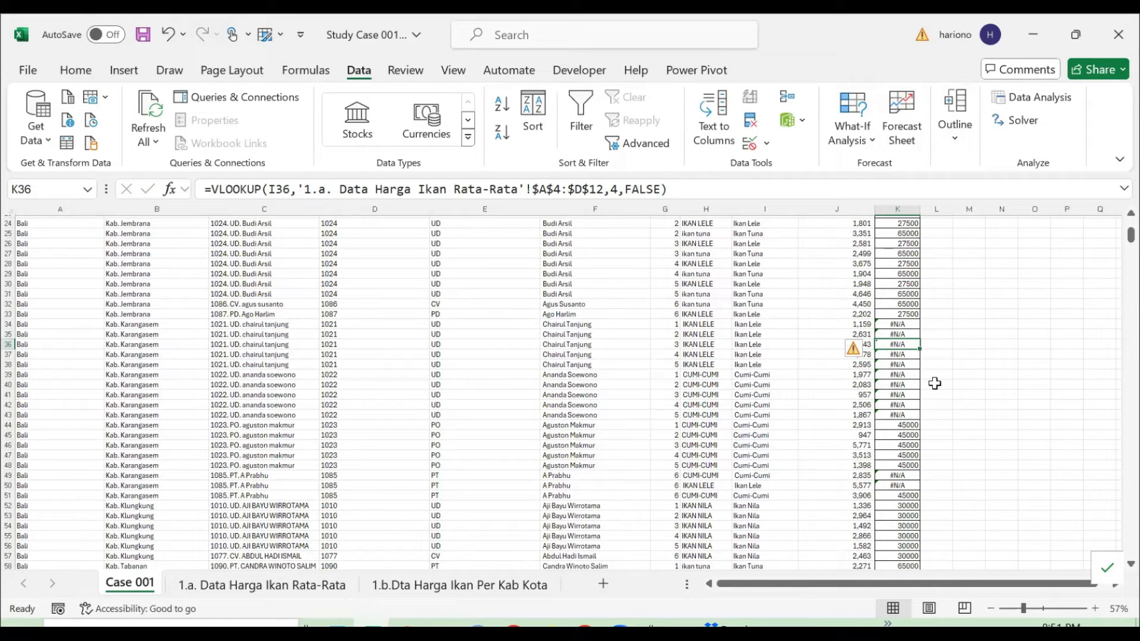
key(Up)
key(Up)
key(Left)
key(Left)
key(Right)
key(Right)
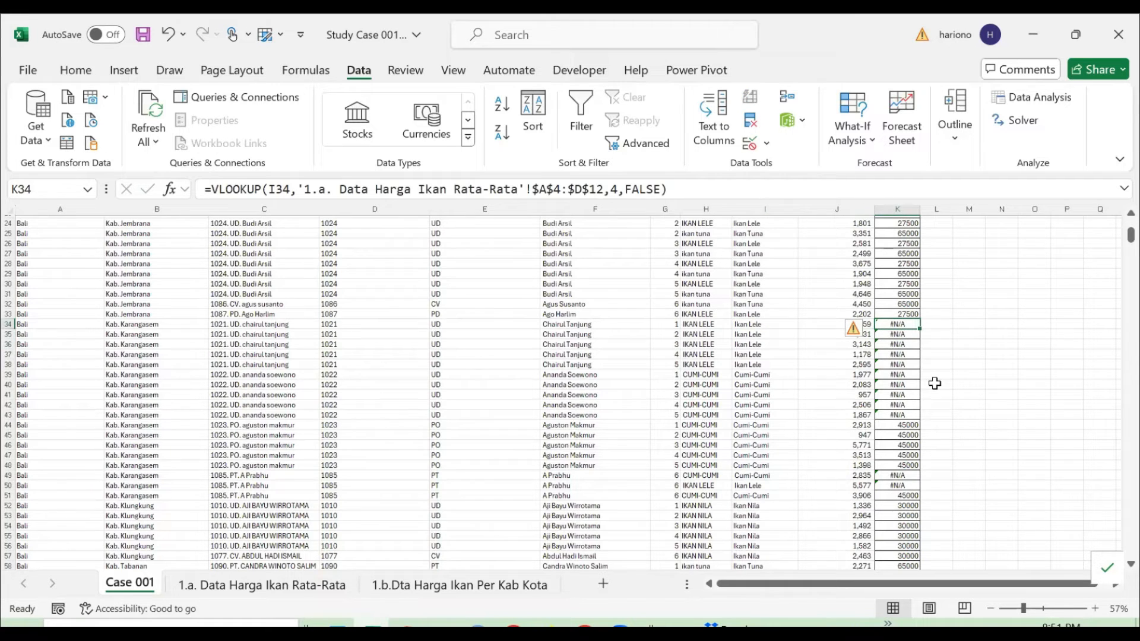
- Compare the Ikan Tongkol name used by the first lookup rows with its entry on the 1.a. Data Harga Ikan Rata-Rata sheet
key(ctrl+Up)
key(Down)
key(F2)
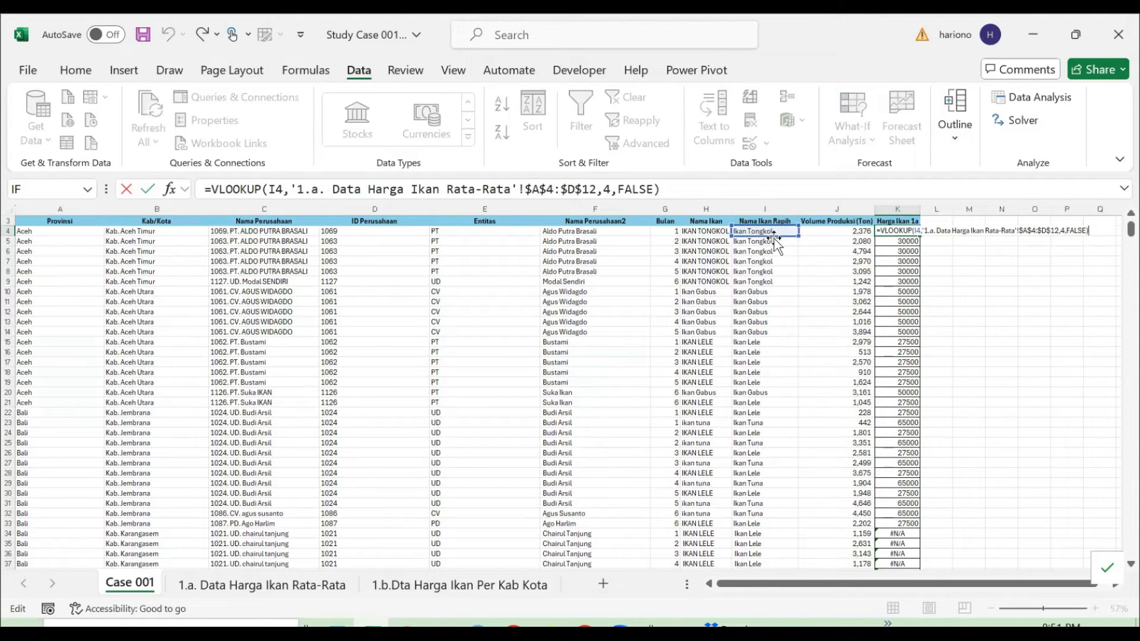
key(Return)
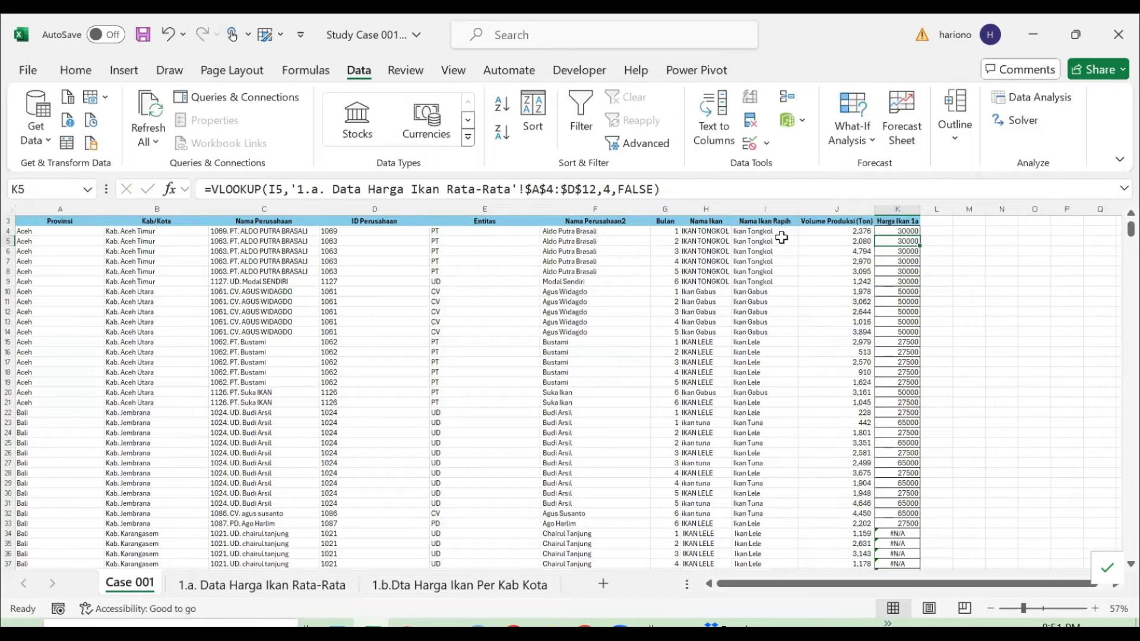
key(ctrl+Page_Down)
key(Left)
key(Left)
key(Left)
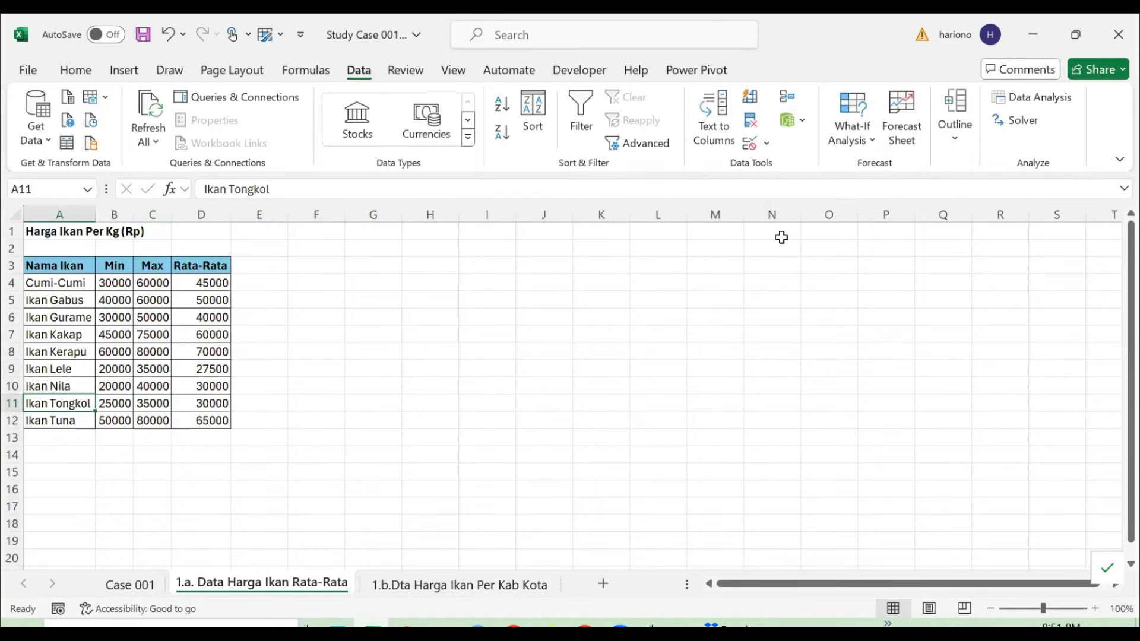
key(ctrl+Page_Up)
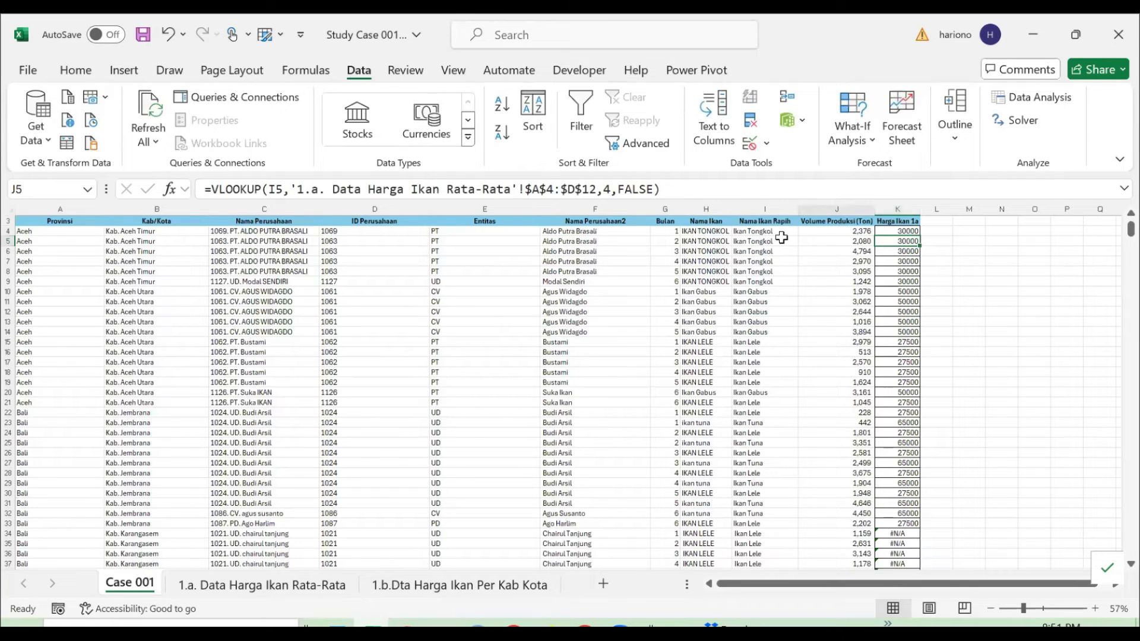
click(782, 239)
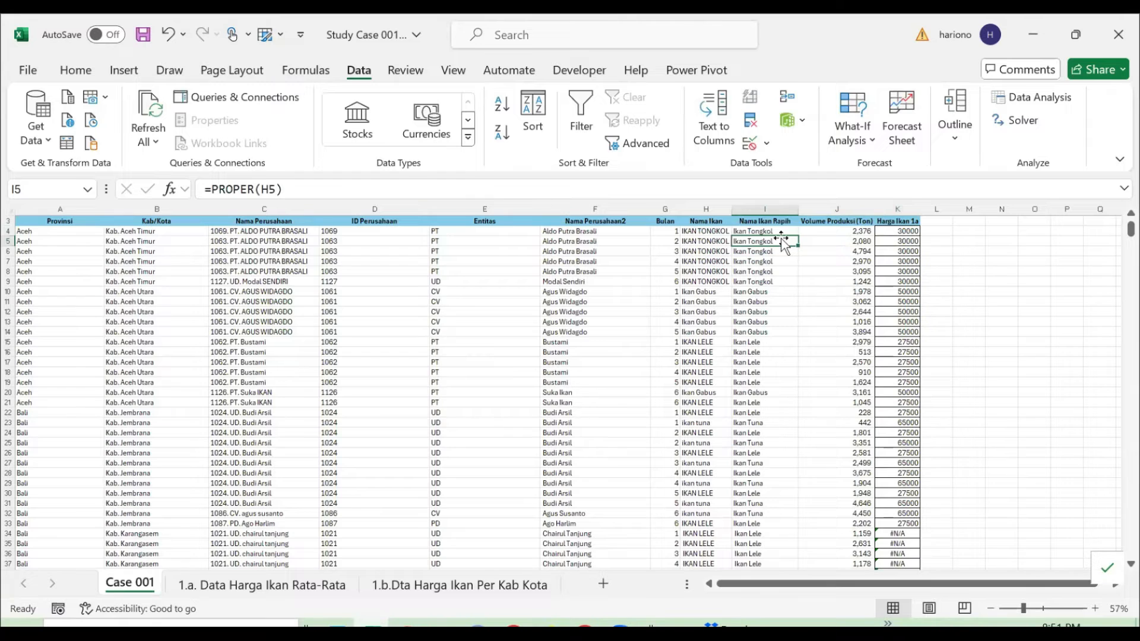
key(Right)
key(Right)
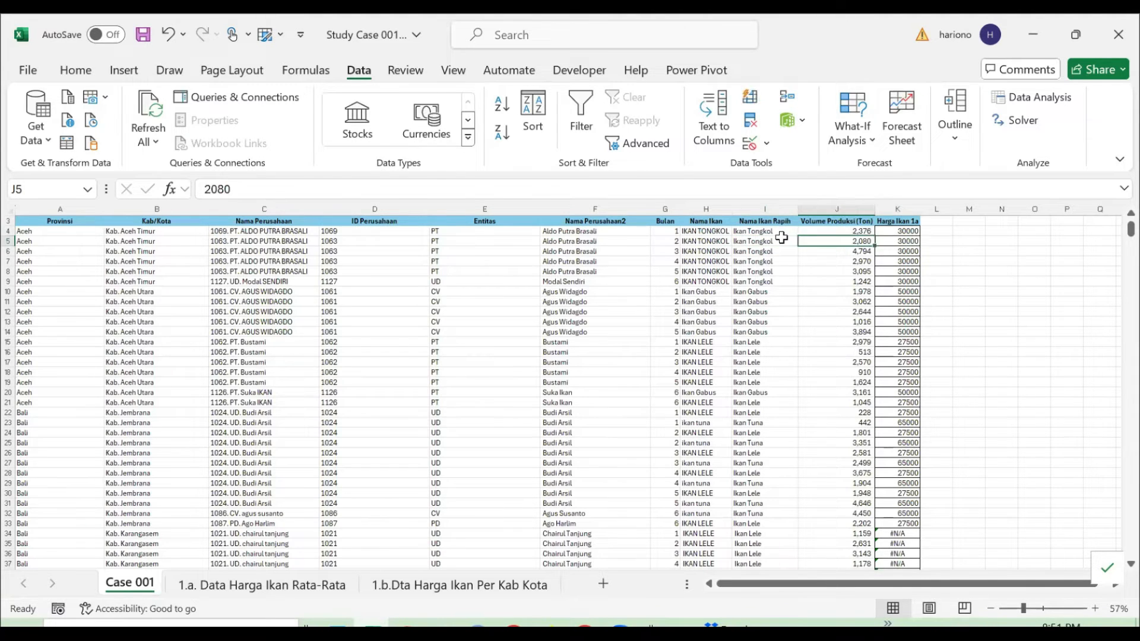
key(ctrl+Page_Down)
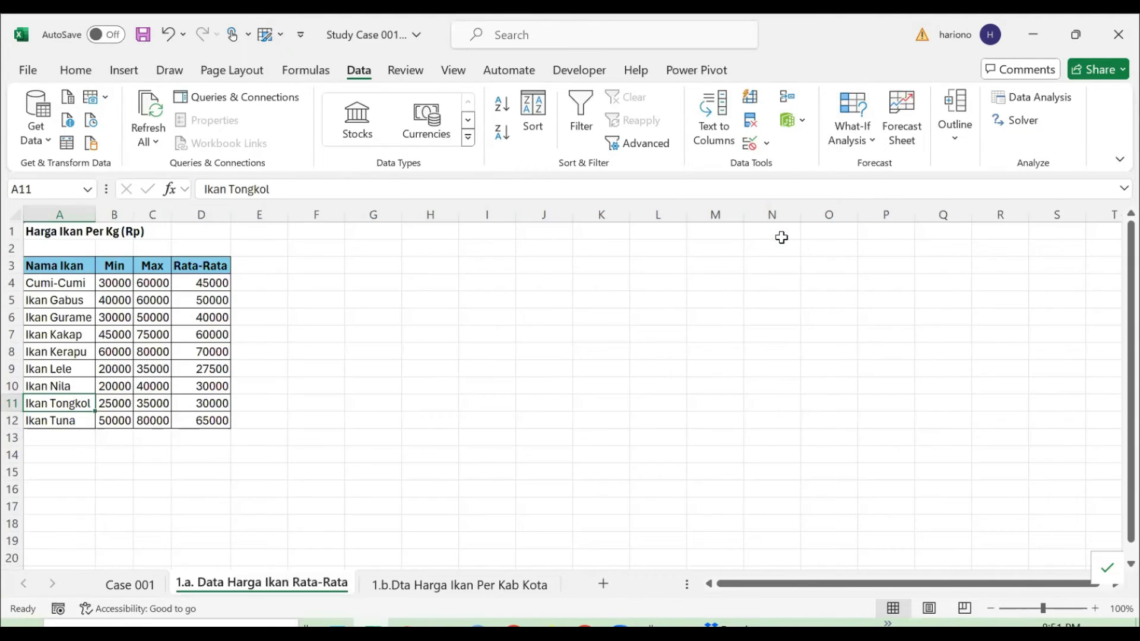
key(ctrl+Page_Up)
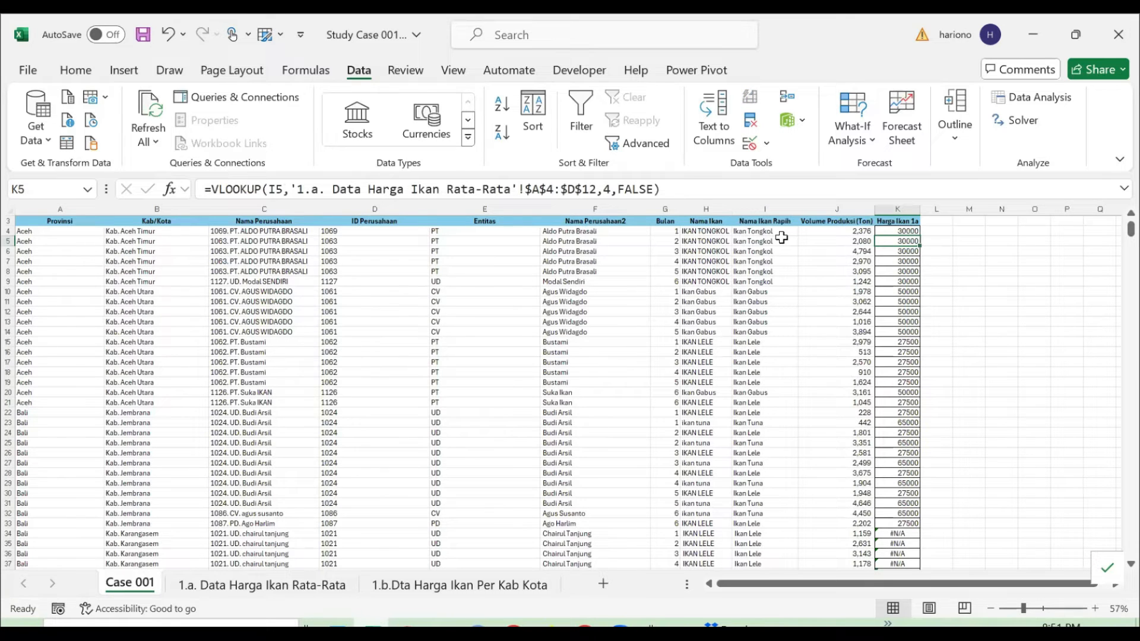
- Examine the Ikan Lele rows around row 34 and compare the name with its entry on the average price sheet
key(Down)
key(Down)
key(Down)
key(Down)
key(Down)
key(Down)
key(Down)
key(Down)
key(Down)
key(Down)
key(Down)
key(Down)
key(Down)
key(Down)
key(Down)
key(Down)
key(Down)
key(Down)
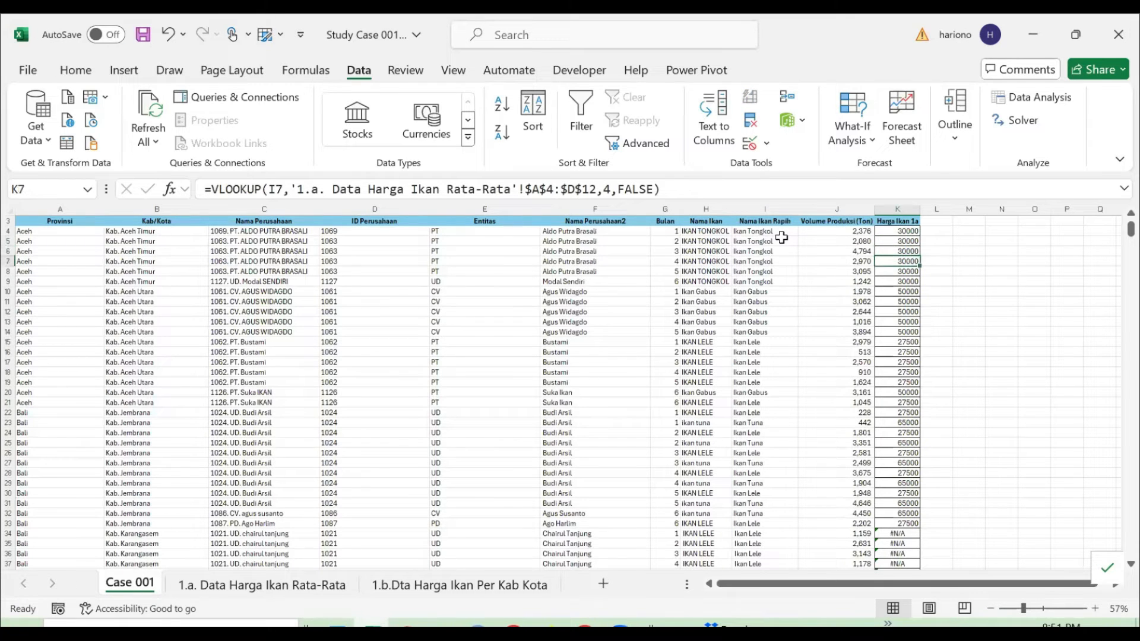
key(Down)
key(Down)
key(Down)
key(Down)
key(Down)
key(Down)
key(Down)
key(Down)
key(Down)
key(Down)
key(Down)
key(Down)
key(Down)
key(Down)
key(Down)
key(Down)
key(Down)
key(Down)
key(Down)
key(Down)
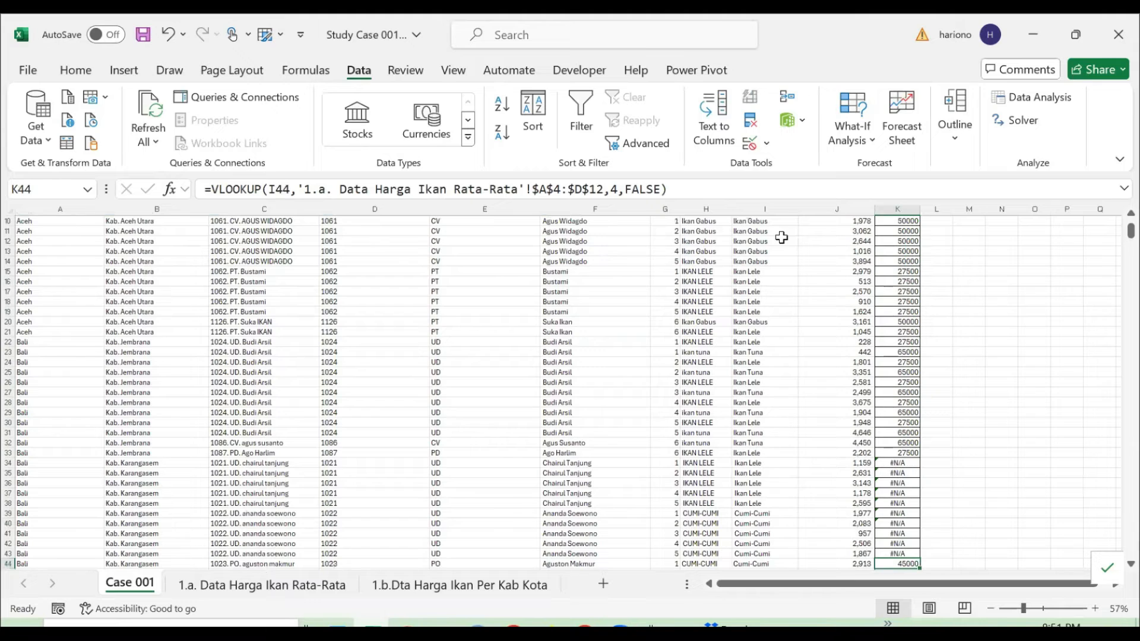
key(Left)
key(Left)
key(Up)
key(Up)
key(Up)
key(Up)
key(Up)
key(Up)
key(Up)
key(Up)
key(Up)
key(Up)
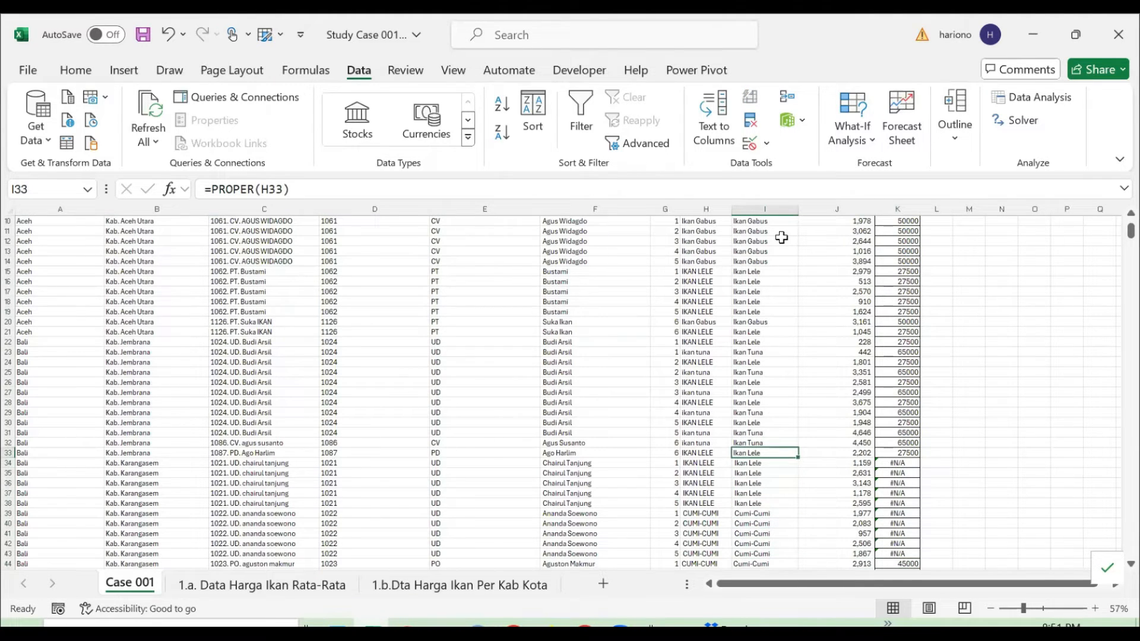
key(ctrl+Page_Down)
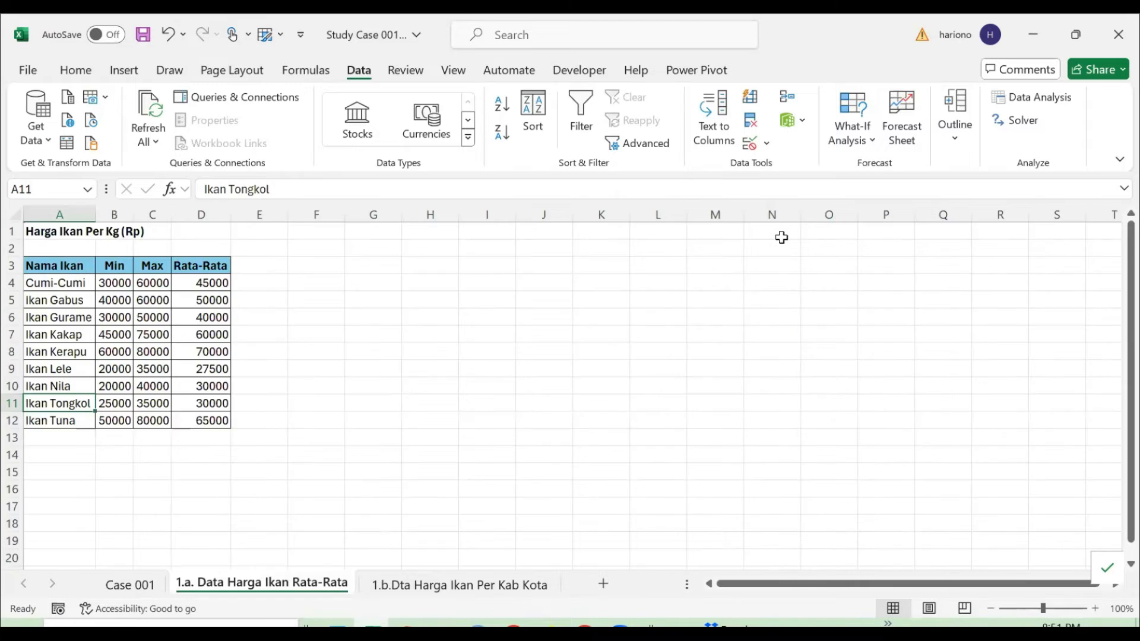
key(Up)
key(Up)
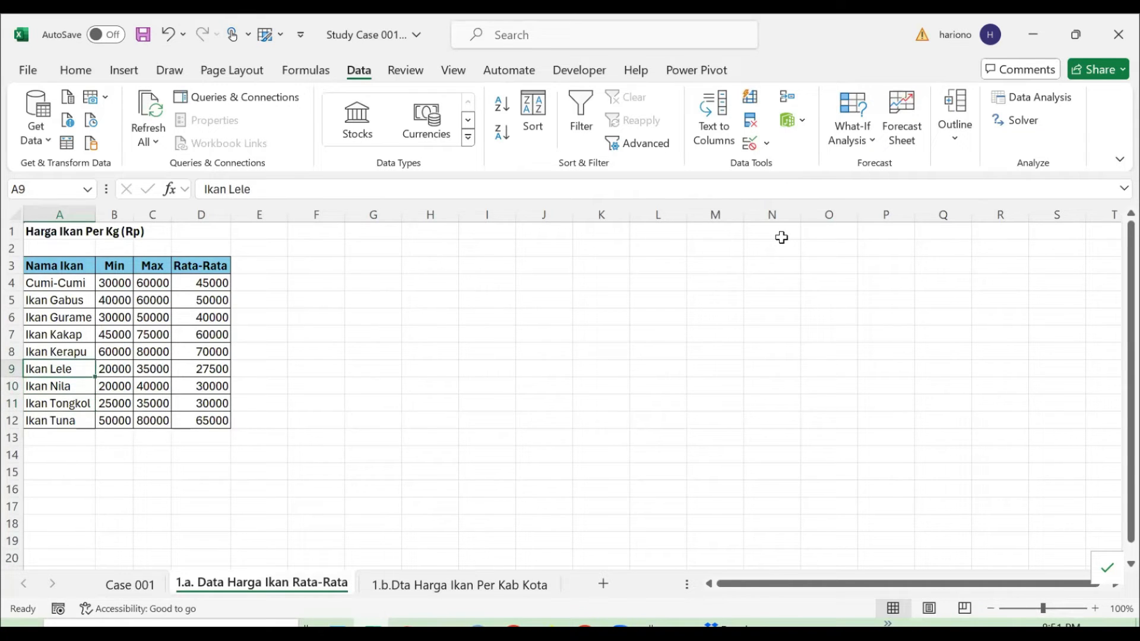
- Inspect the PROPER formula in I34 and enlarge the fish names around rows 33 and 34 for closer comparison
key(ctrl+Page_Up)
key(F2)
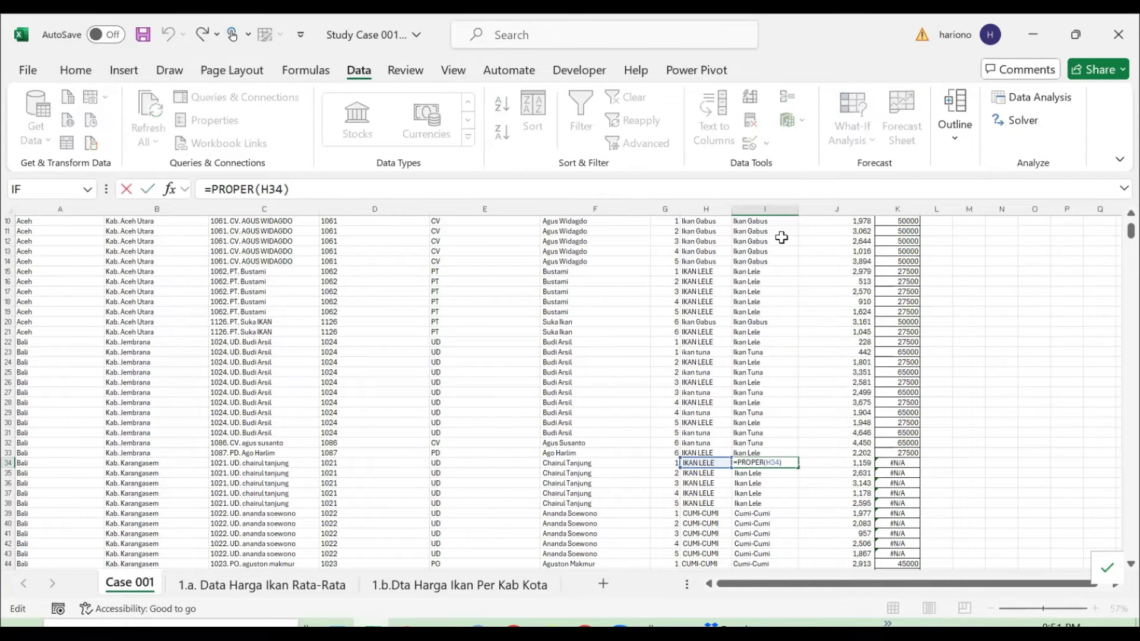
key(ctrl+Return)
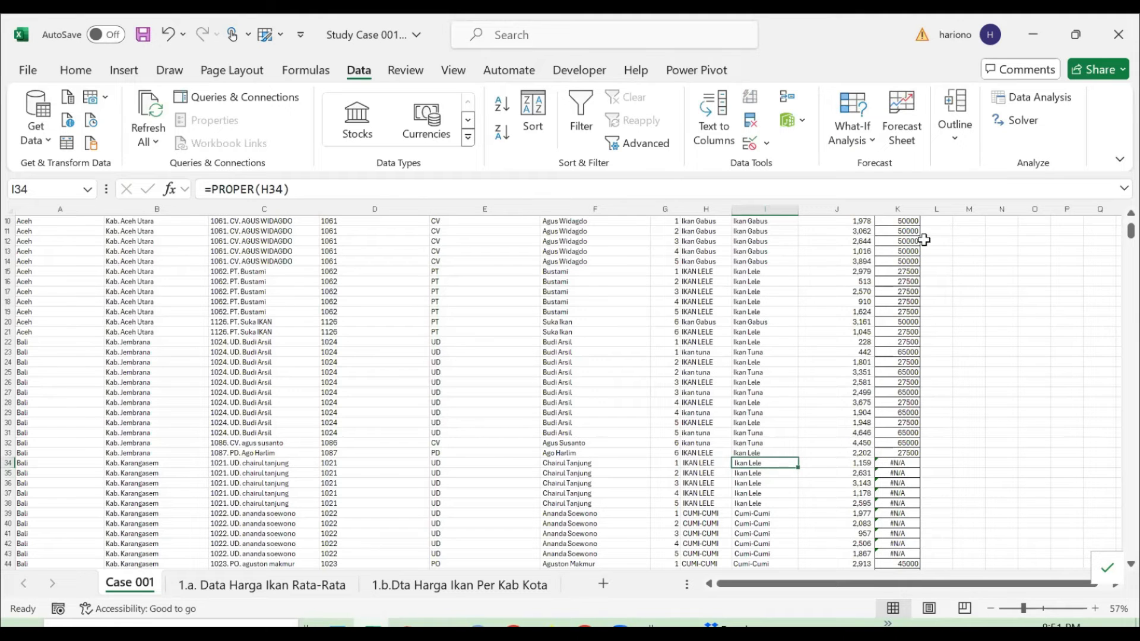
scroll(744, 444, up, 4)
scroll(743, 444, up, 1)
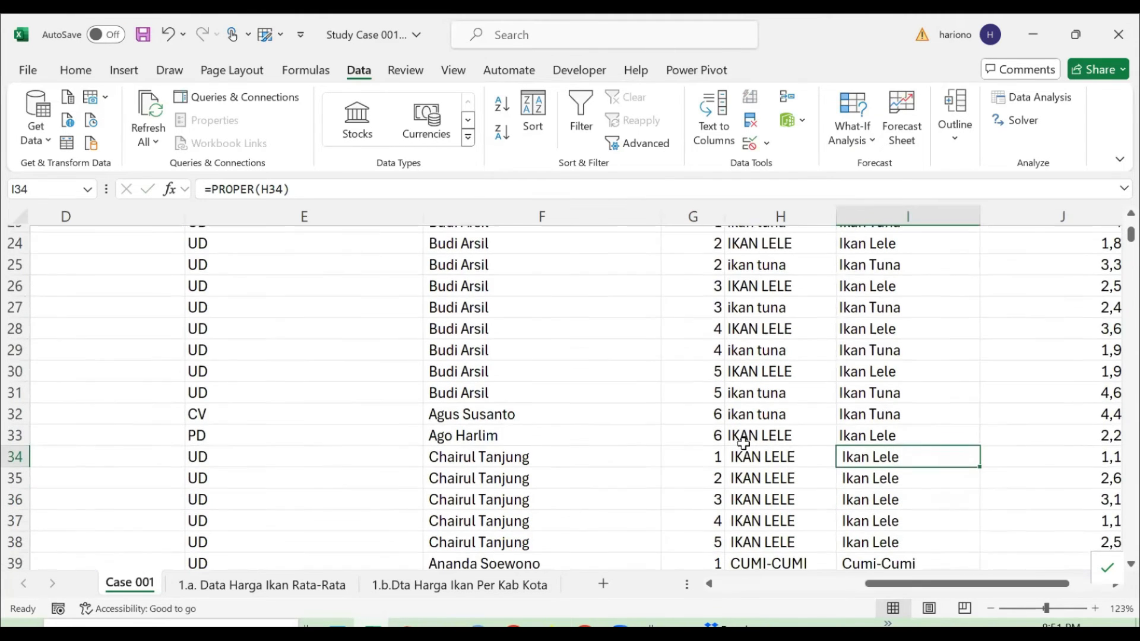
- Compare the Ikan Lele names in I33 and I34 and the Harga Ikan 1a results in their rows
click(879, 425)
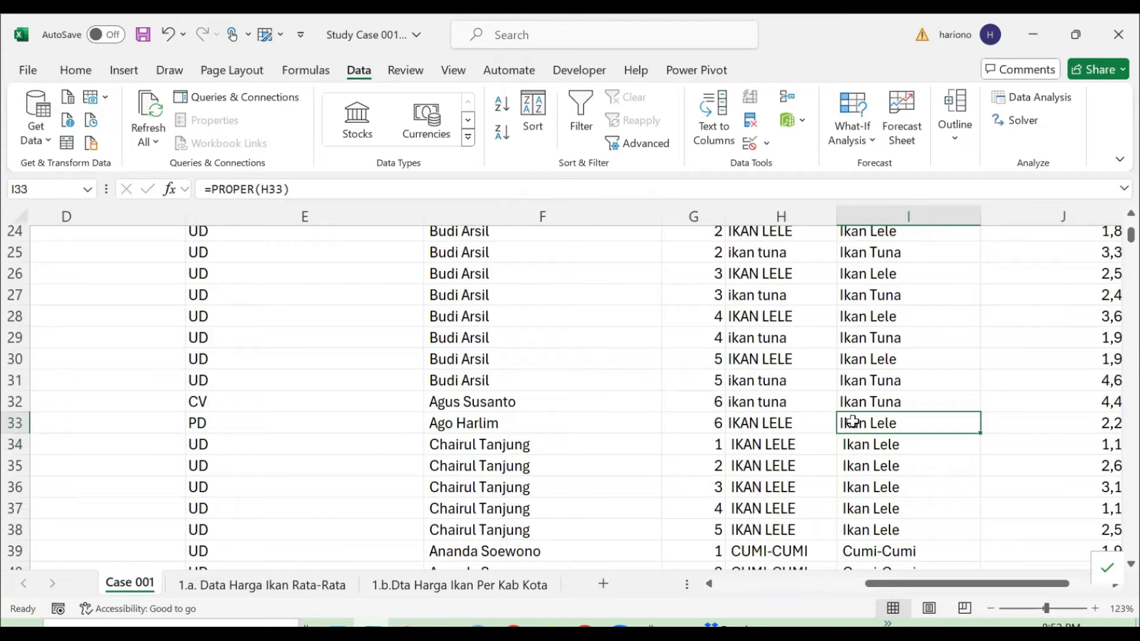
click(860, 444)
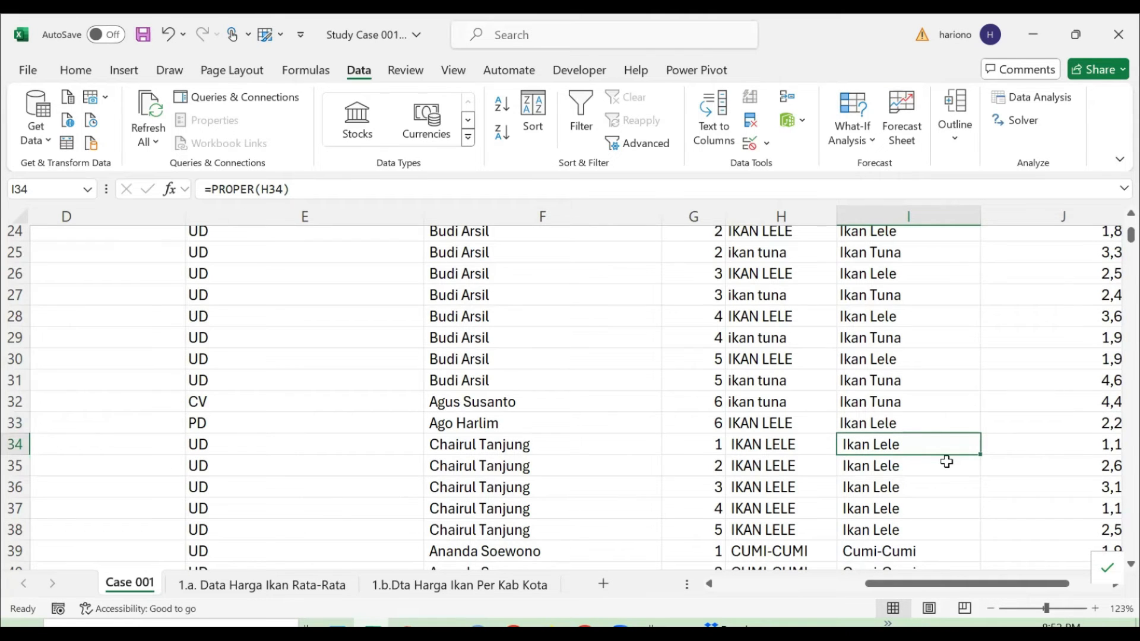
ctrl+scroll(946, 462, down, 4)
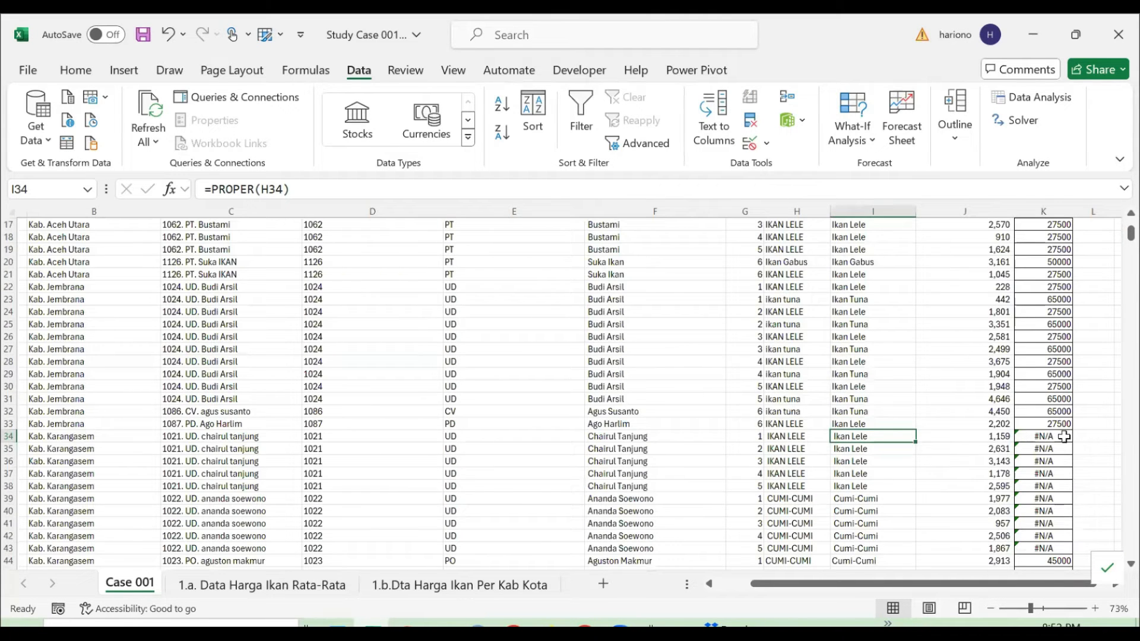
ctrl+scroll(972, 417, down, 1)
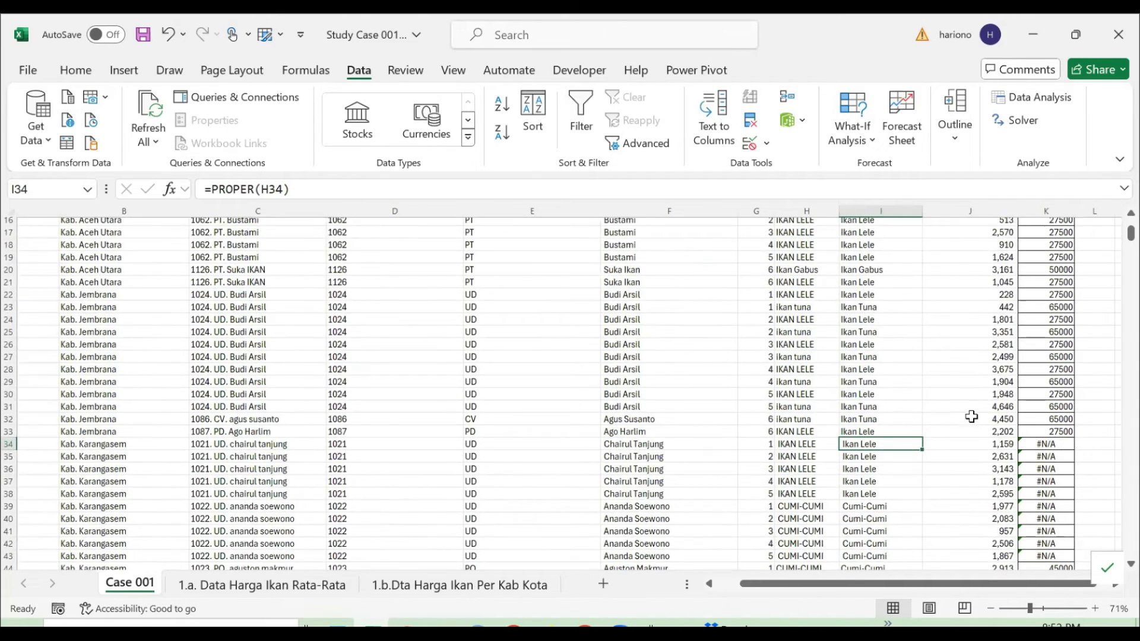
ctrl+scroll(971, 417, down, 2)
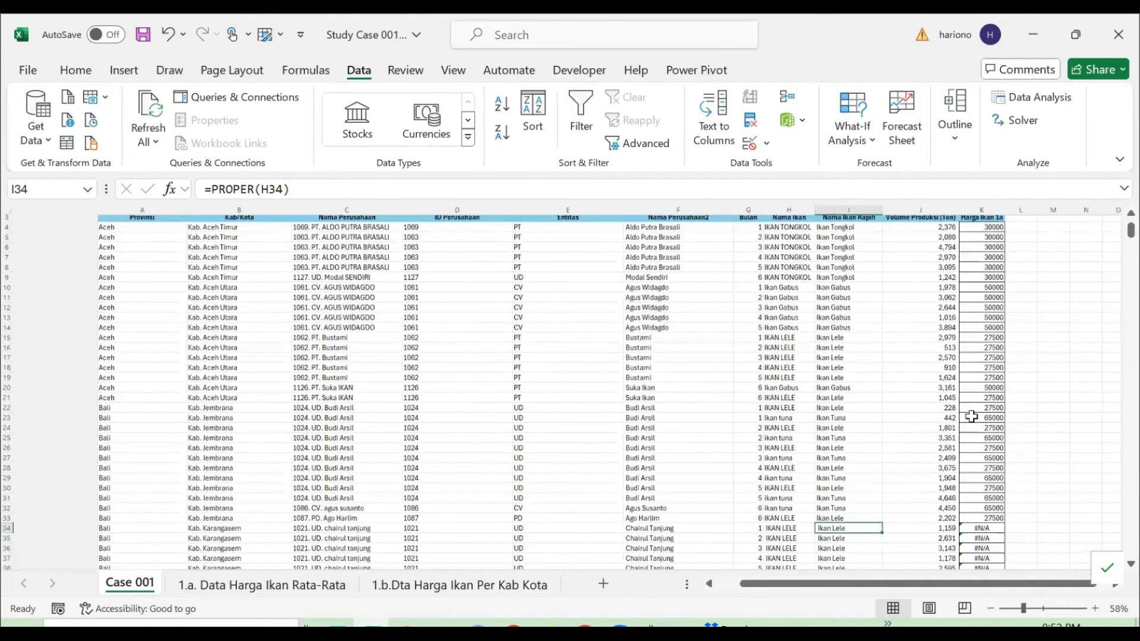
- Change the I4 formula to =TRIM(PROPER(H4)) and fill it down the whole Nama Ikan Rapih column
ctrl+scroll(971, 417, down, 1)
click(678, 253)
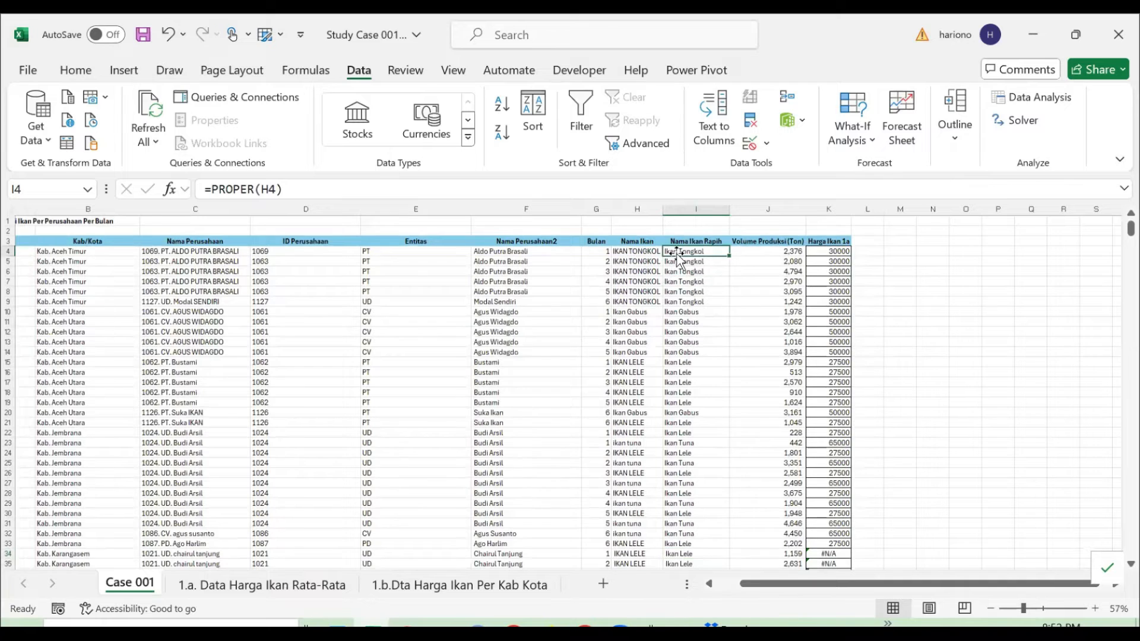
click(215, 188)
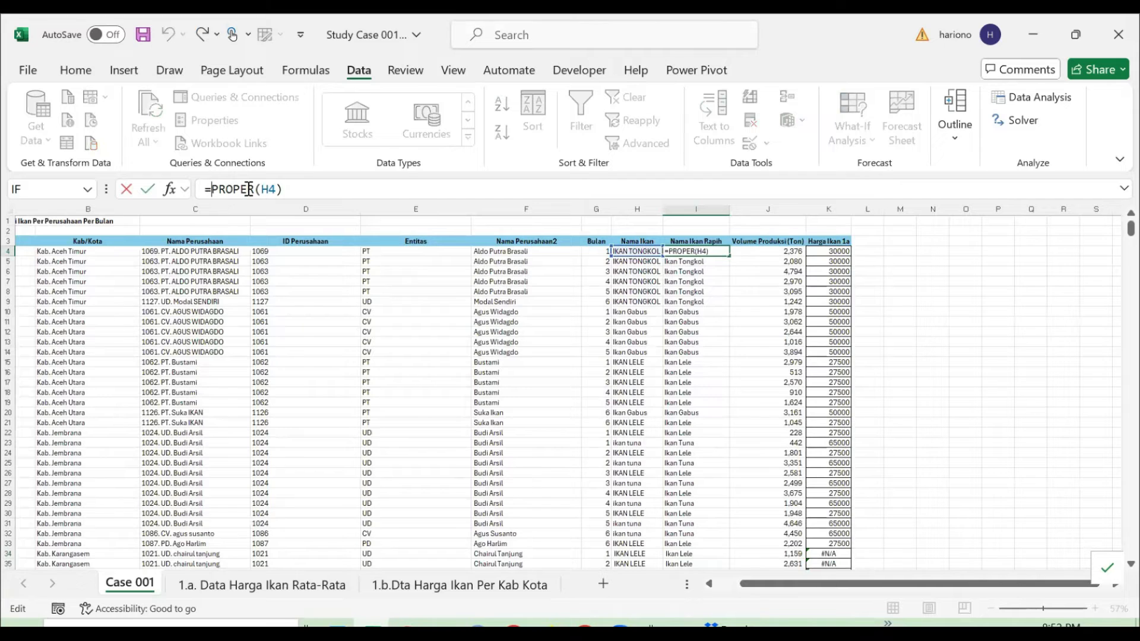
text(TRIM()
click(326, 189)
text())
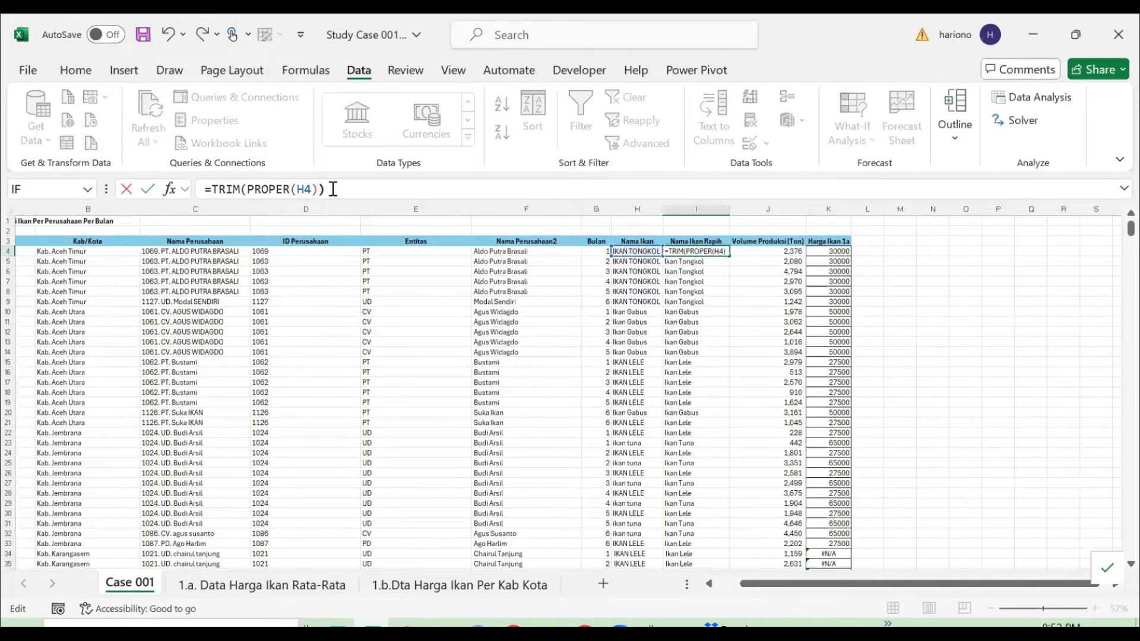
key(Return)
key(Up)
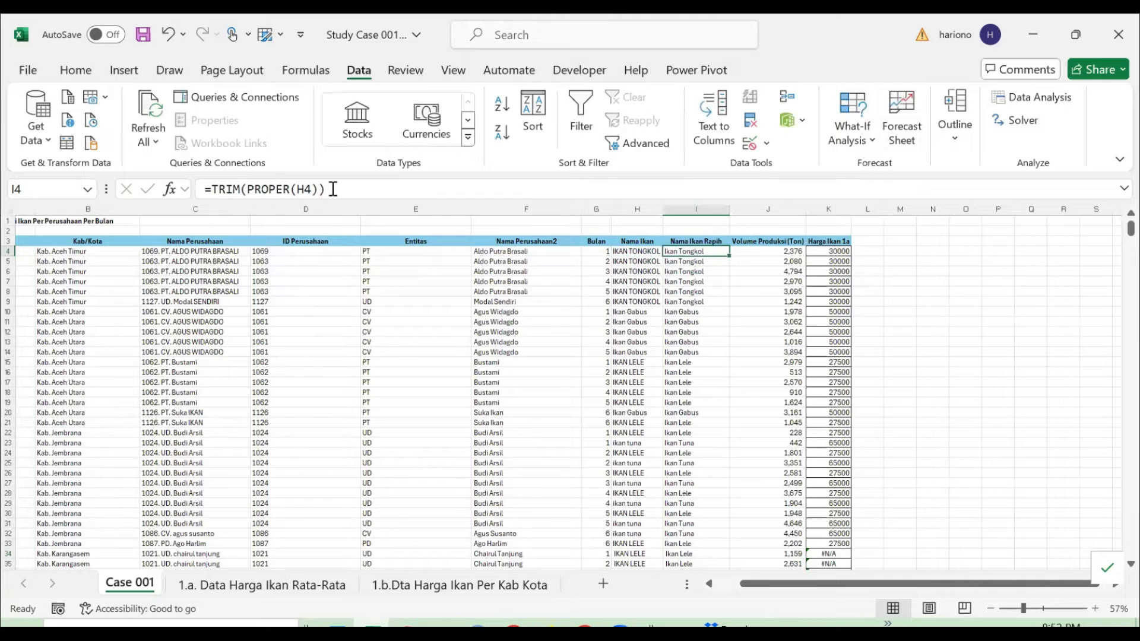
double_click(729, 256)
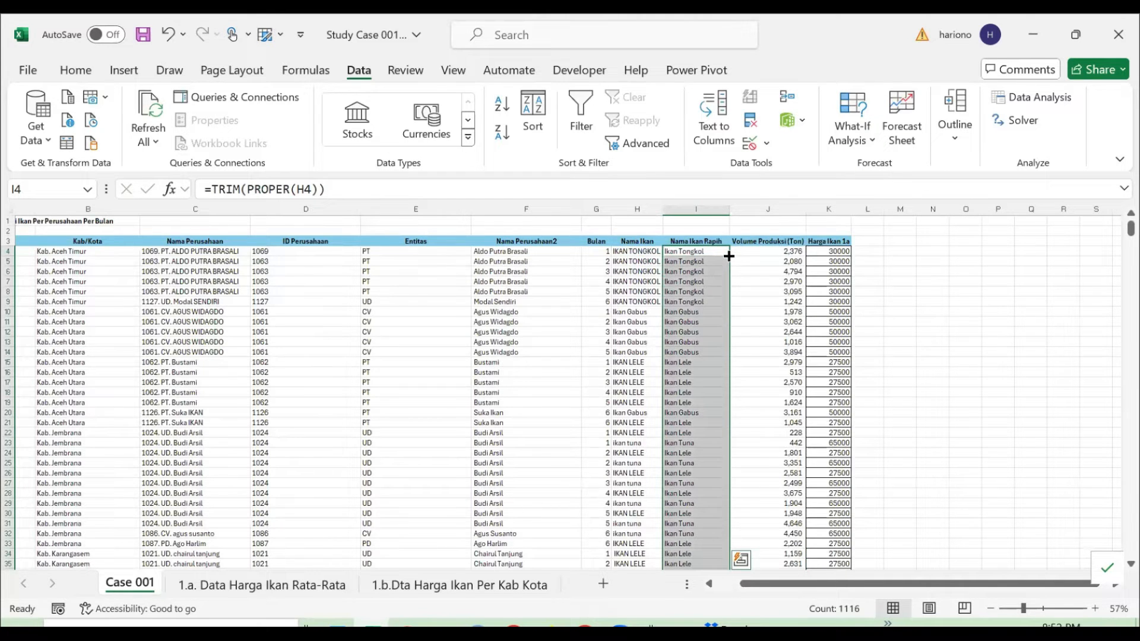
- Check the Harga Ikan 1a column for remaining lookup errors, including the rows around 34 to 43
click(832, 382)
scroll(837, 380, down, 4)
click(831, 425)
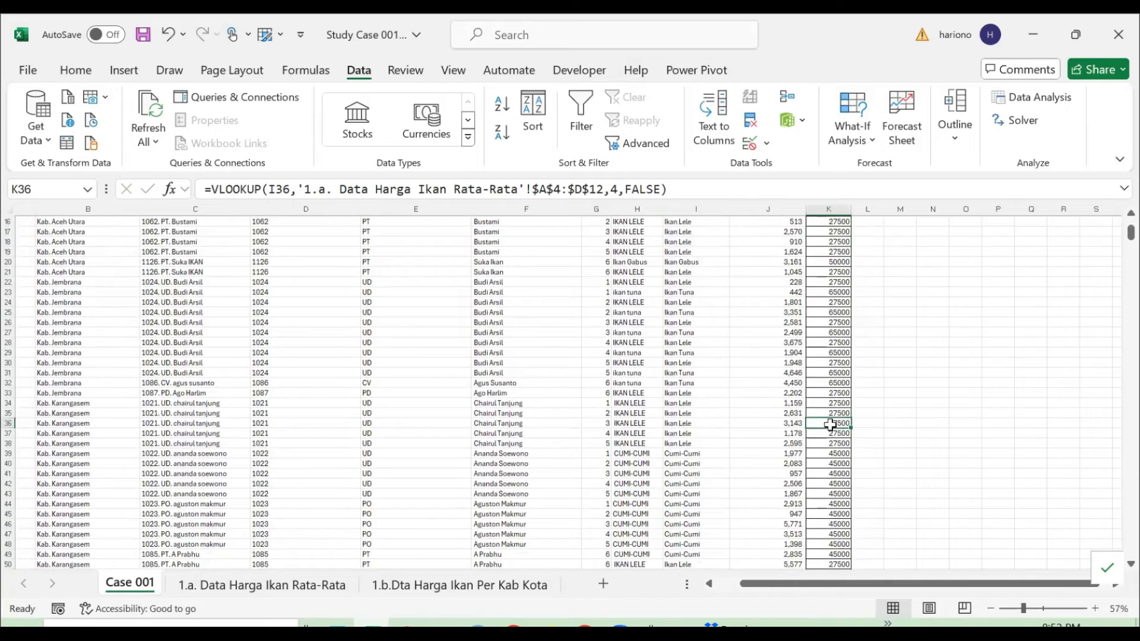
key(ctrl+Down)
key(ctrl+Up)
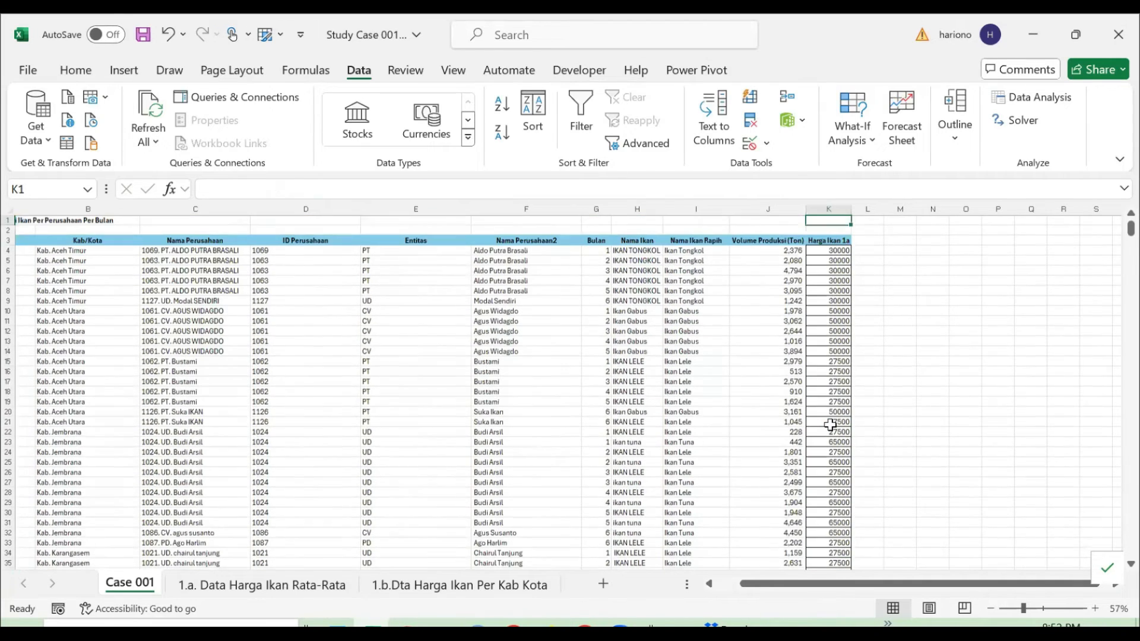
key(Down)
key(Down)
key(Down)
key(Up)
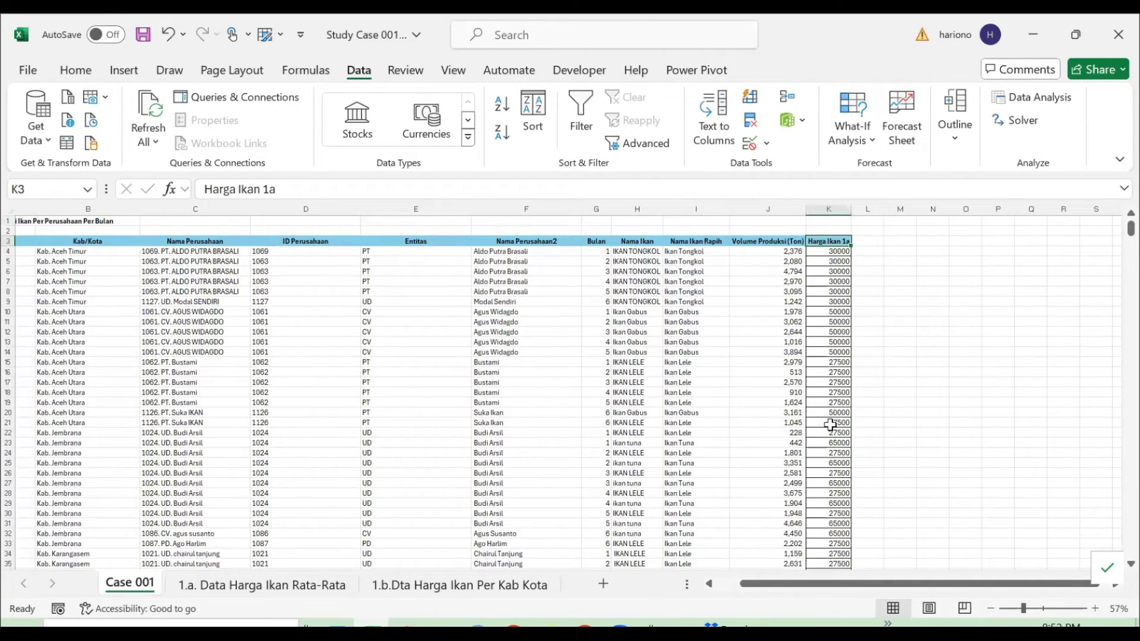
scroll(686, 377, down, 10)
scroll(686, 377, down, 2)
scroll(686, 377, up, 3)
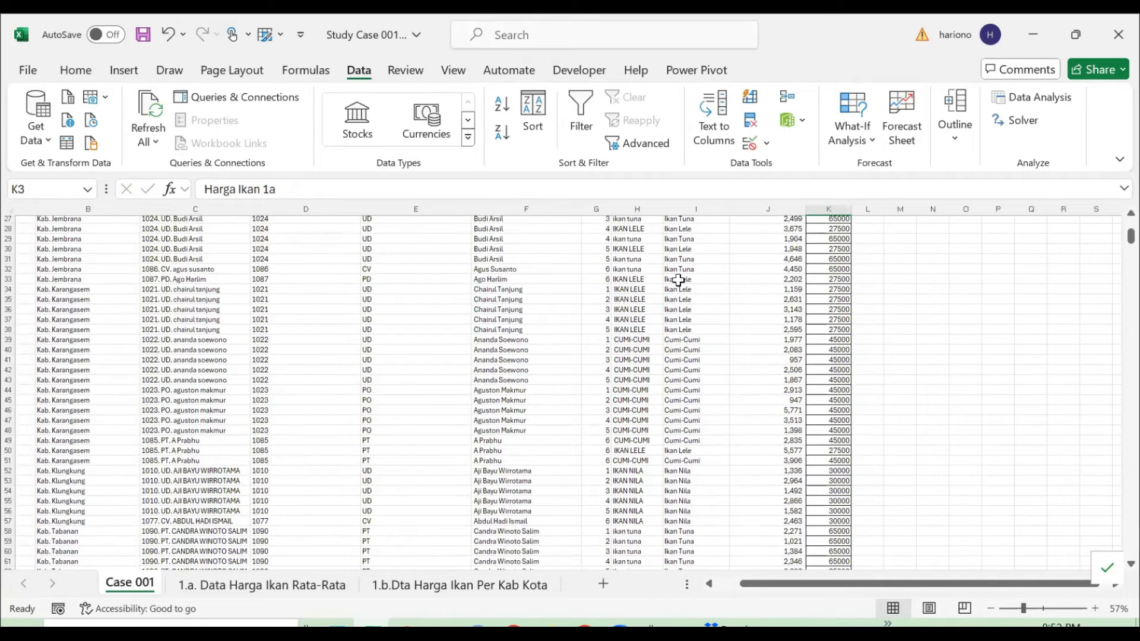
scroll(687, 298, up, 9)
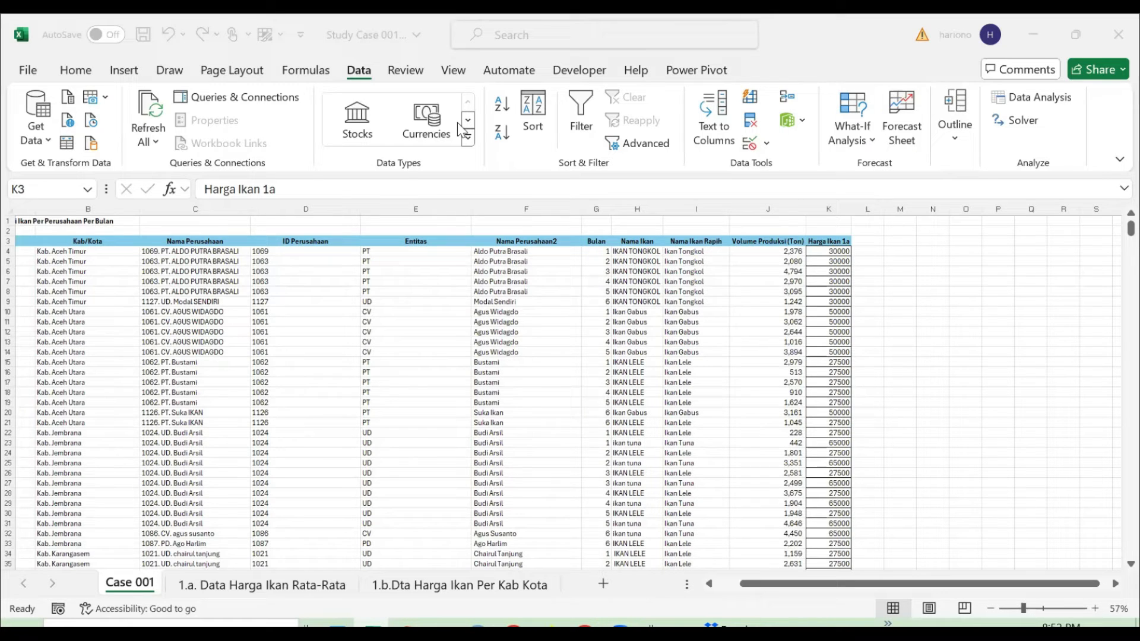
- Add the header Harga Ikan 1b in L3 and autofit its column width
click(870, 244)
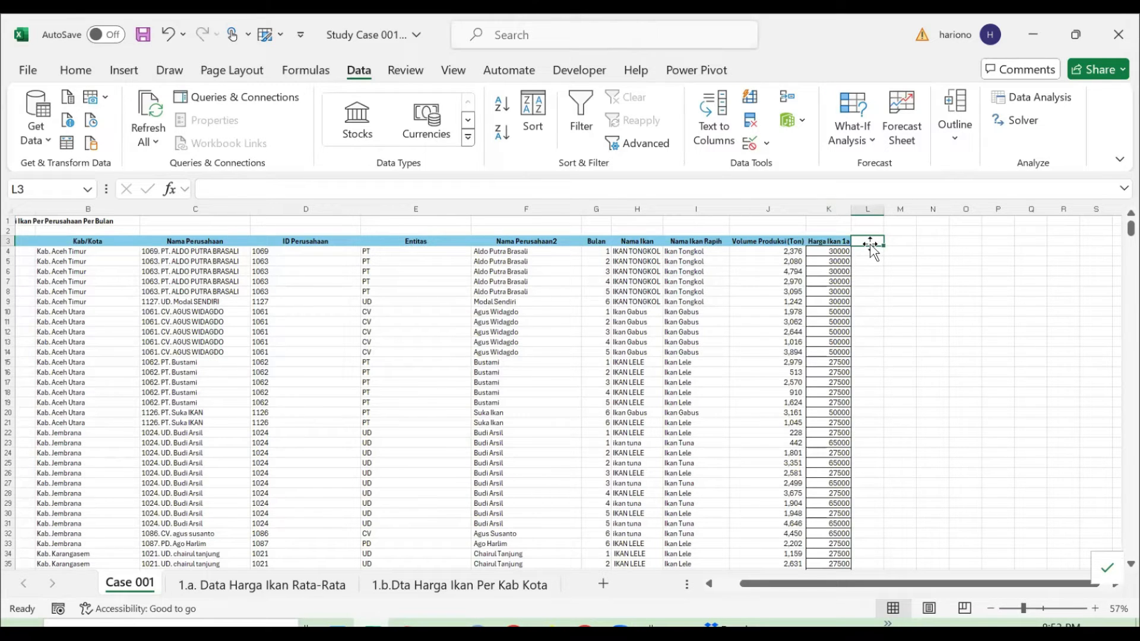
text(Harga Ikan 1b)
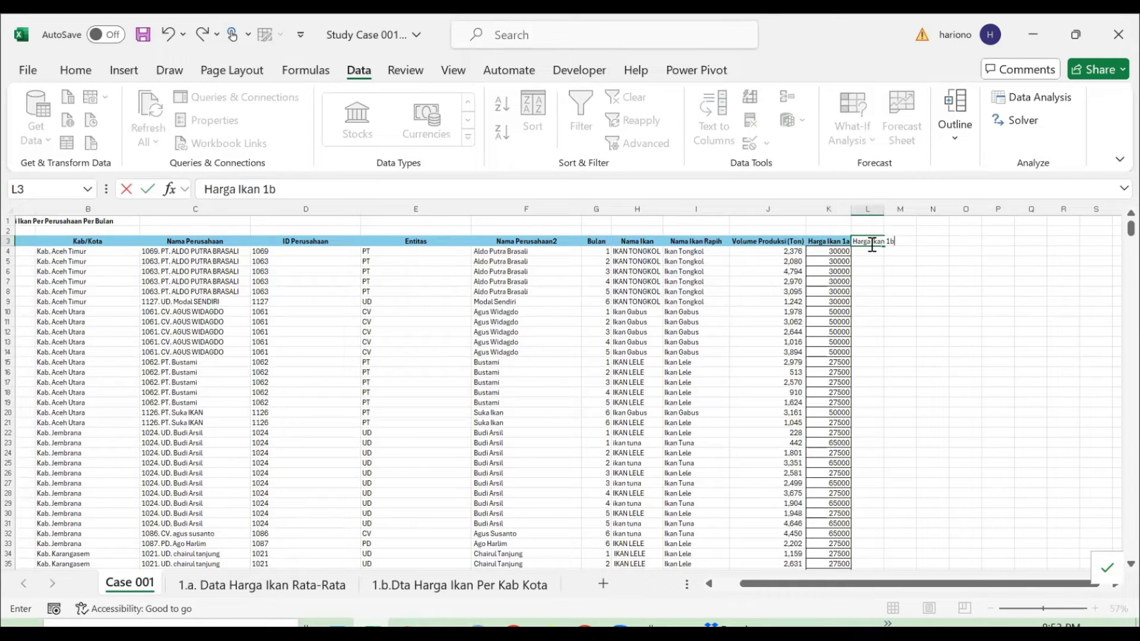
key(Return)
key(Up)
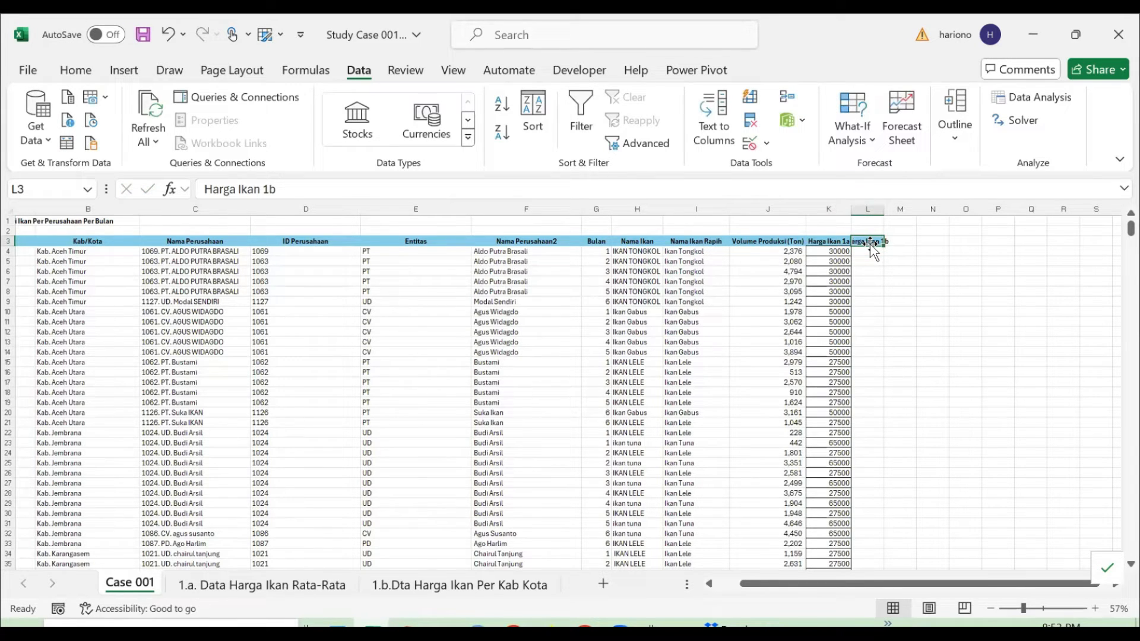
key(alt+o)
key(c)
key(a)
key(Down)
key(Left)
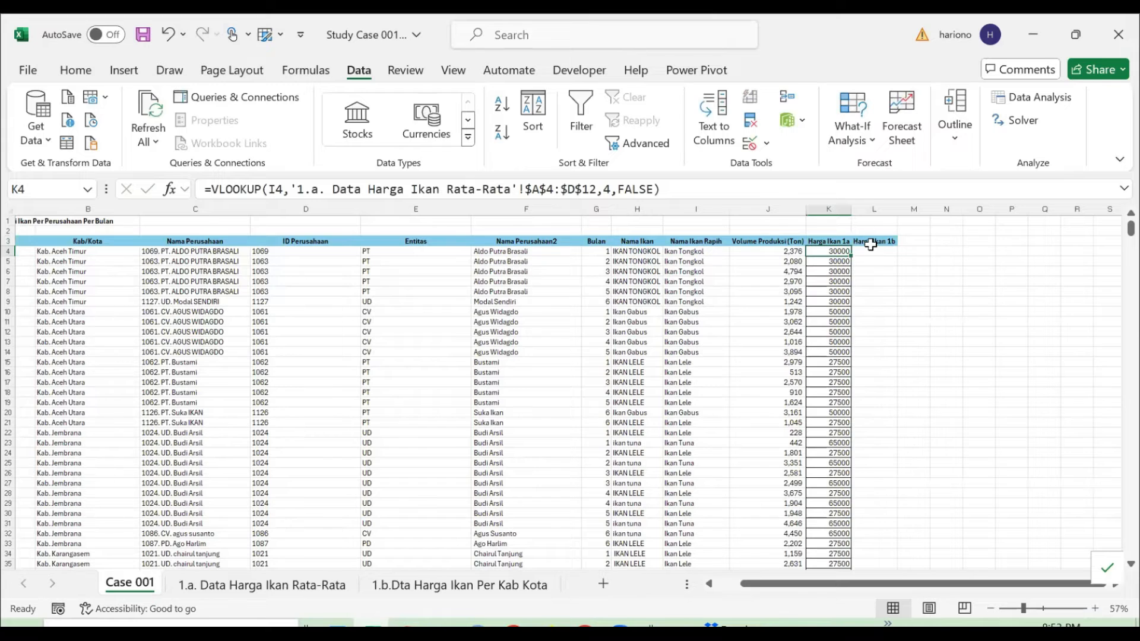
- Examine how the 1.b.Dta Harga Ikan Per Kab Kota sheet arranges prices by Kab/Kota and fish name for the Harga Ikan 1b lookup
click(871, 252)
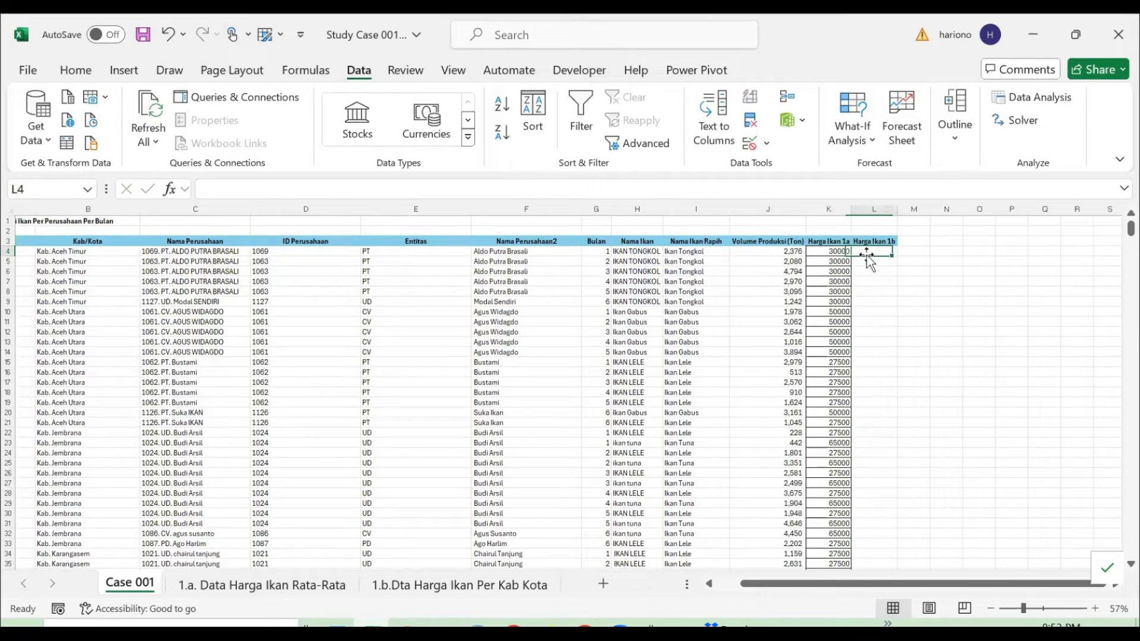
click(698, 253)
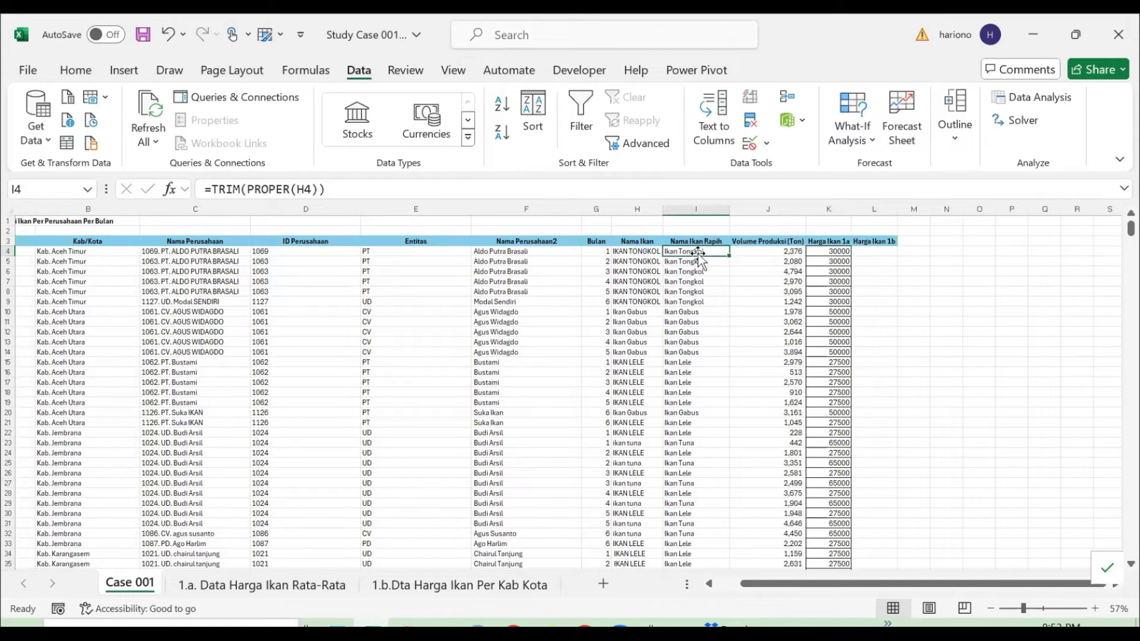
click(817, 259)
click(863, 253)
click(427, 585)
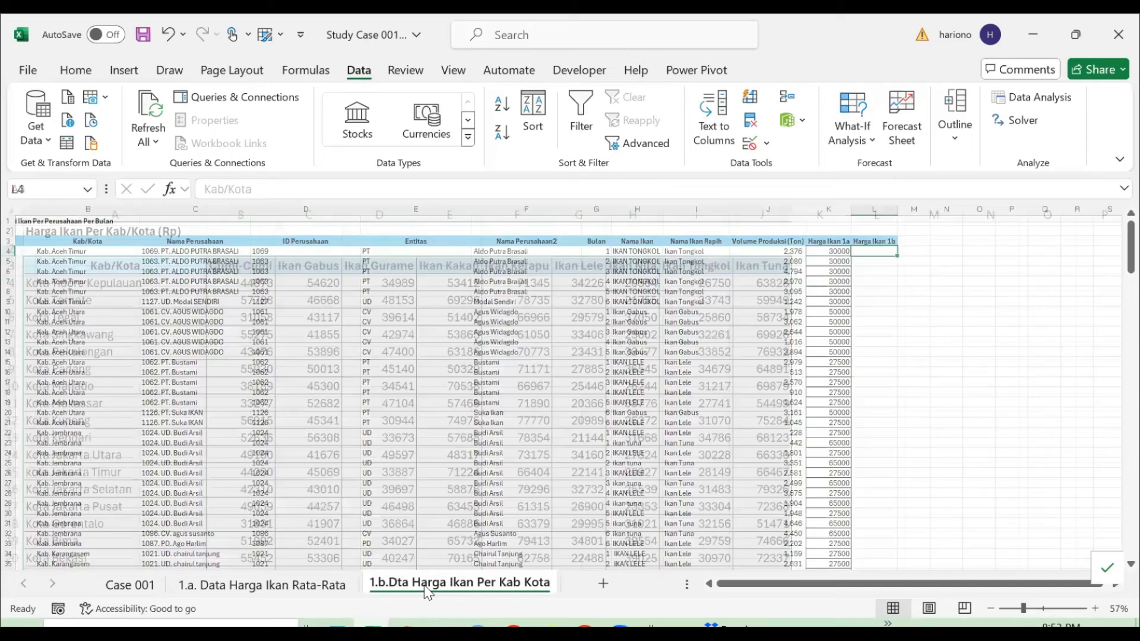
click(524, 455)
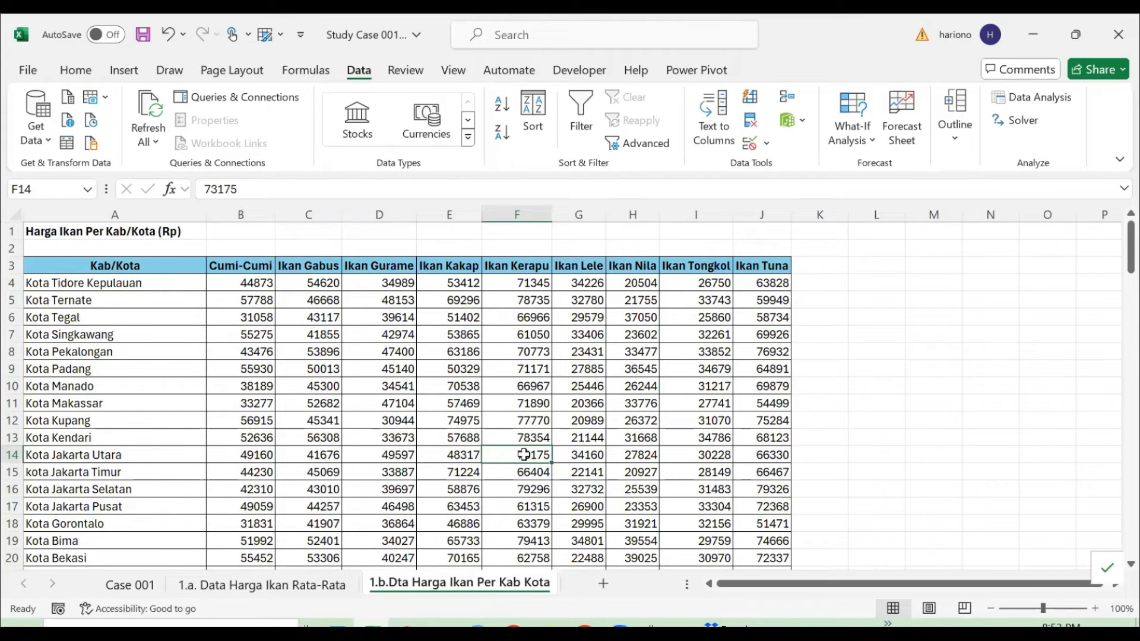
click(312, 315)
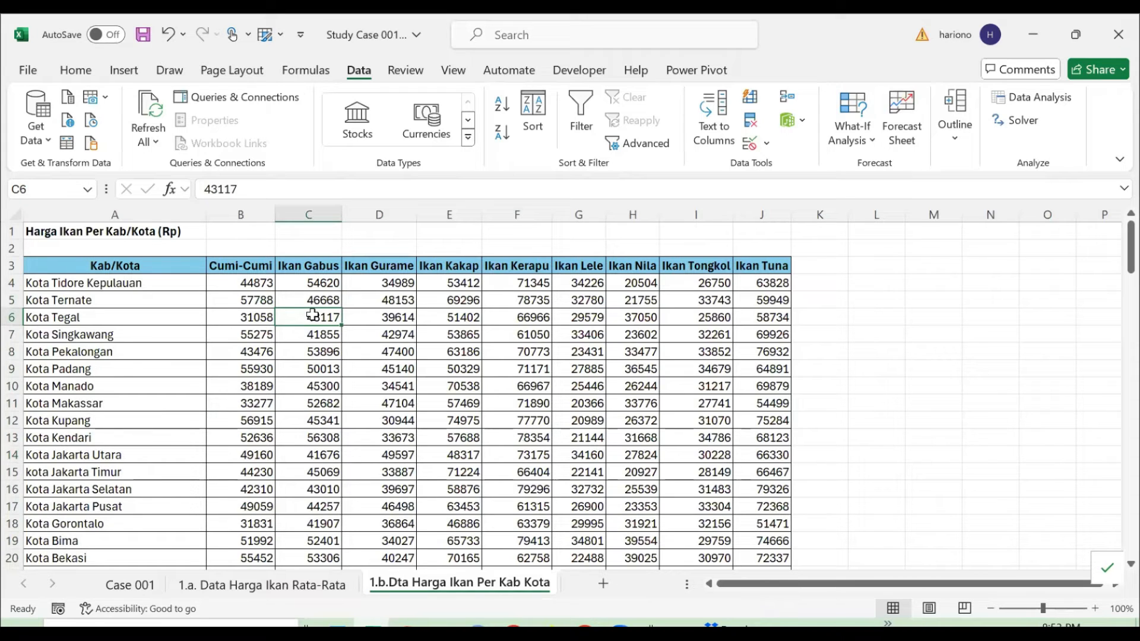
click(222, 300)
click(142, 284)
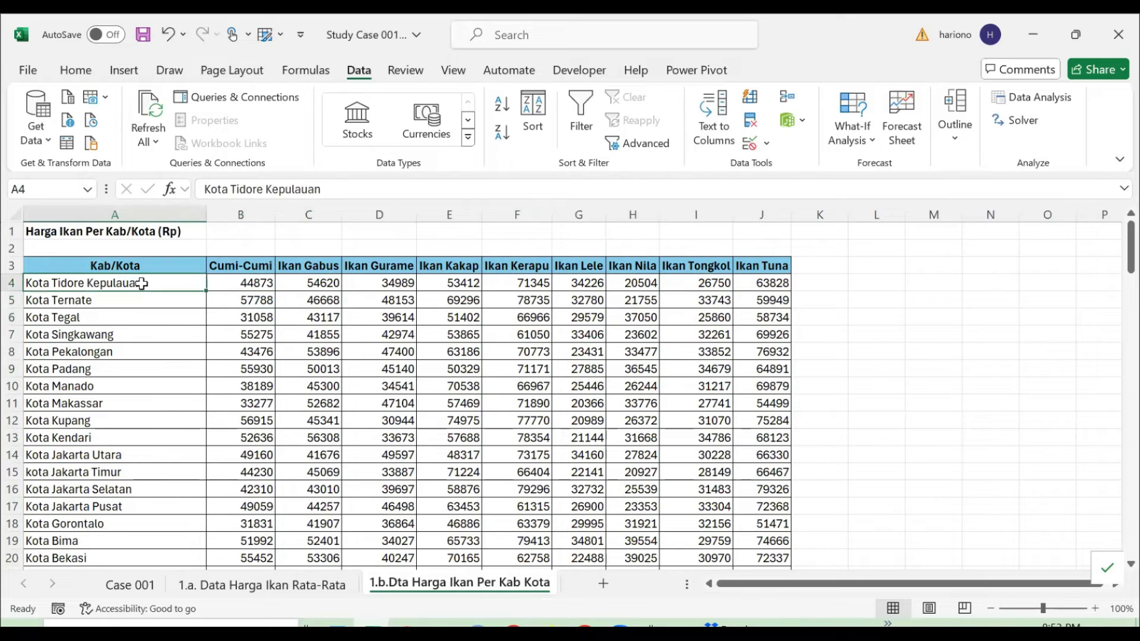
click(131, 304)
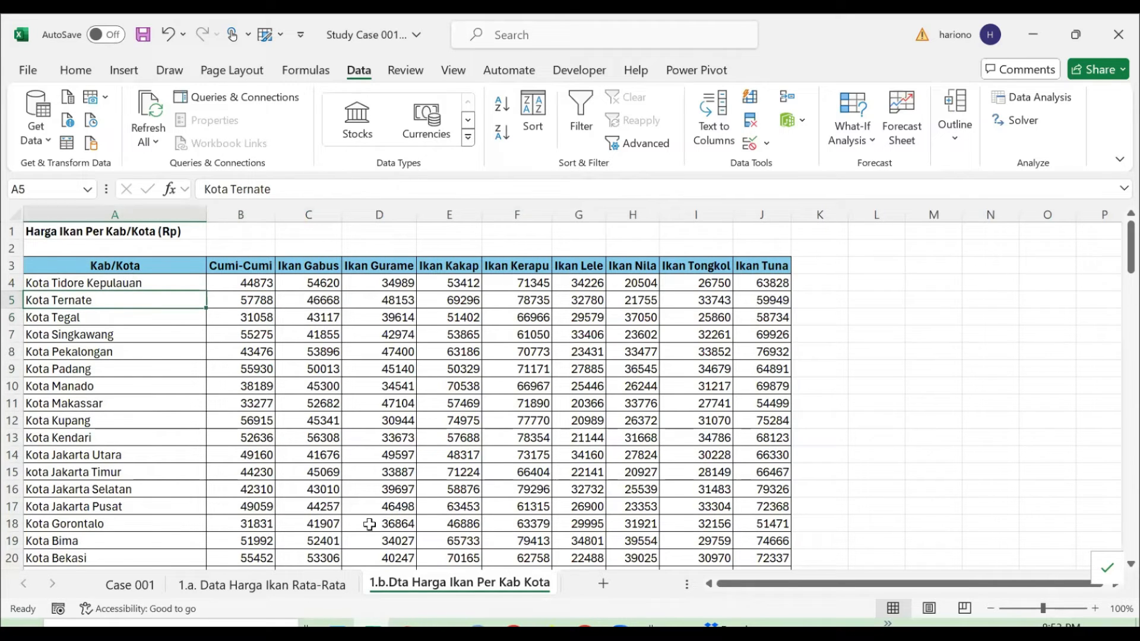
click(287, 401)
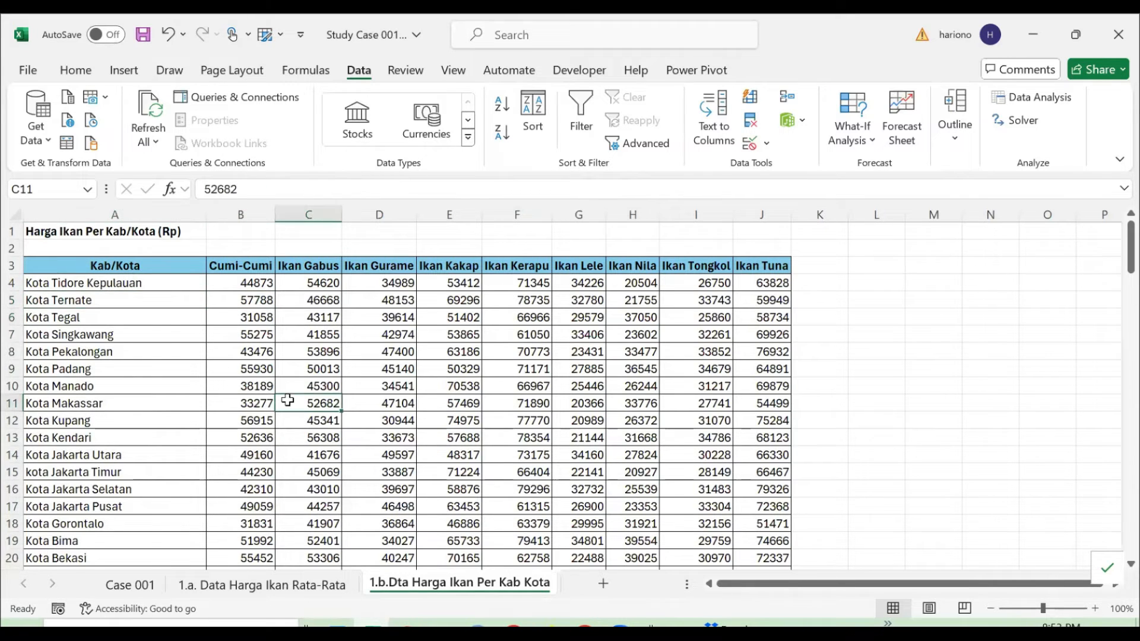
- Check the fish name and Kab/Kota entries in row 4 of the Case 001 sheet
click(136, 589)
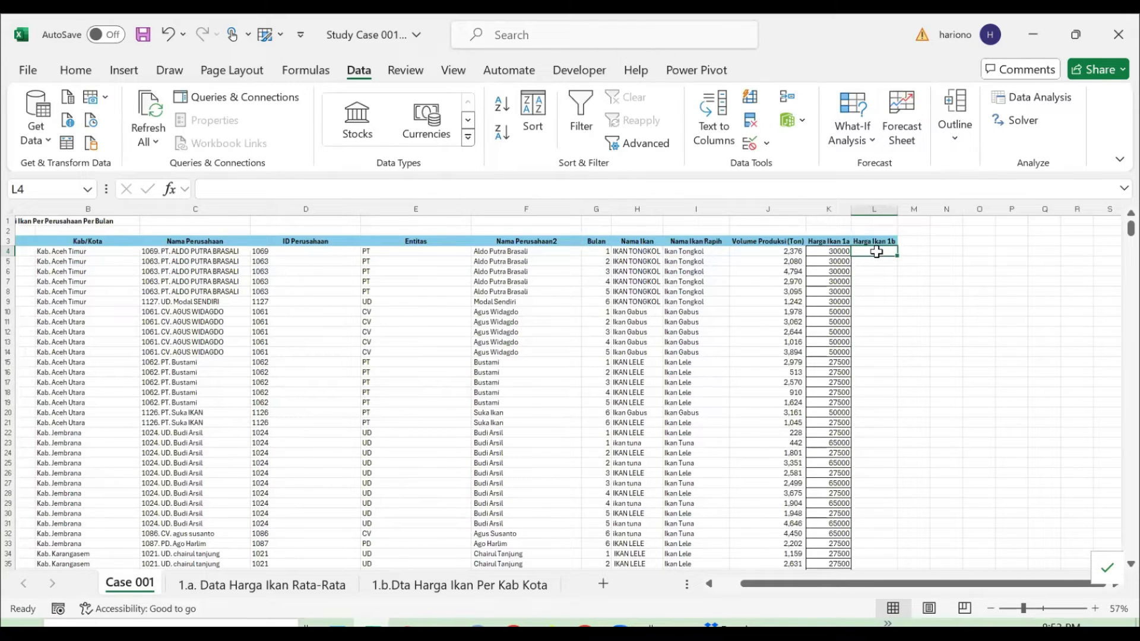
click(648, 251)
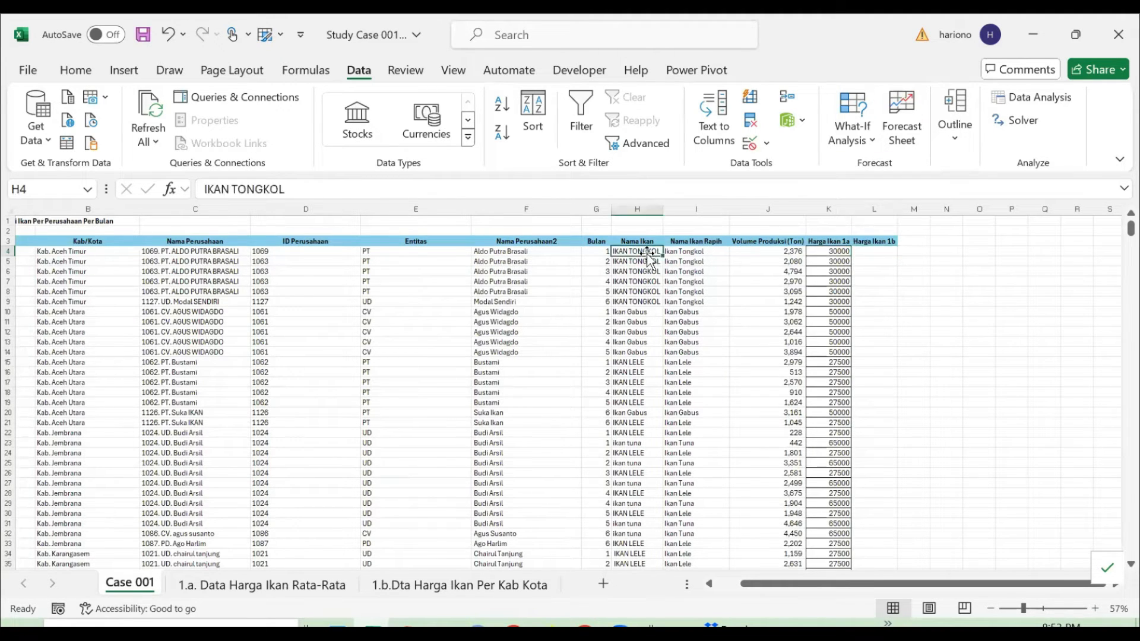
click(88, 251)
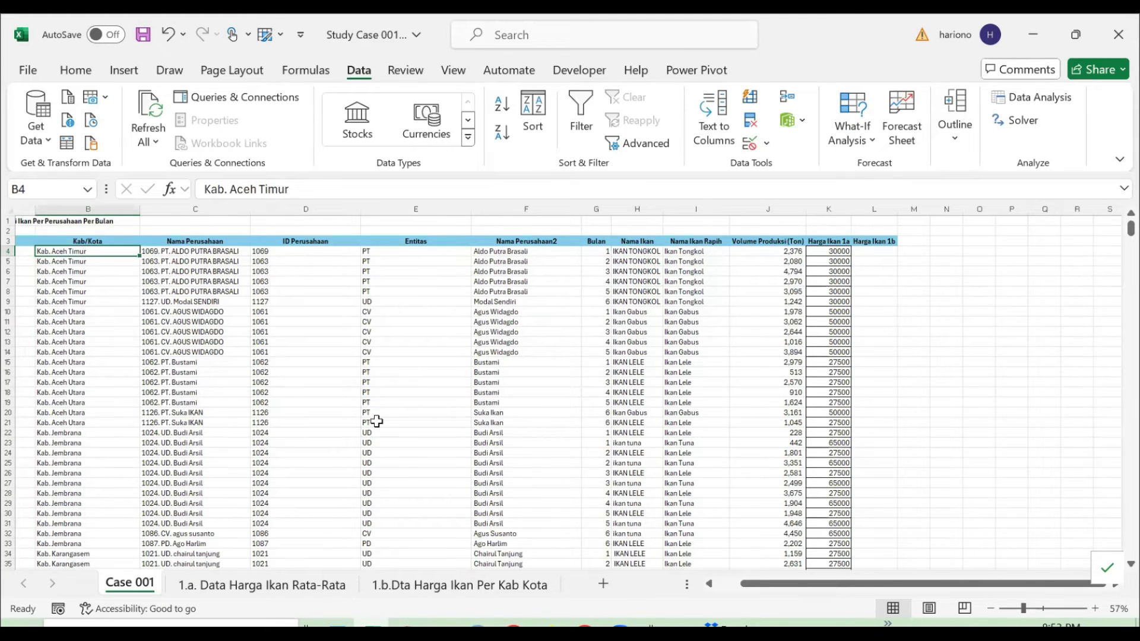
- Find aceh timur on the 1.b.Dta Harga Ikan Per Kab Kota sheet and check its prices against the fish name headers
click(443, 585)
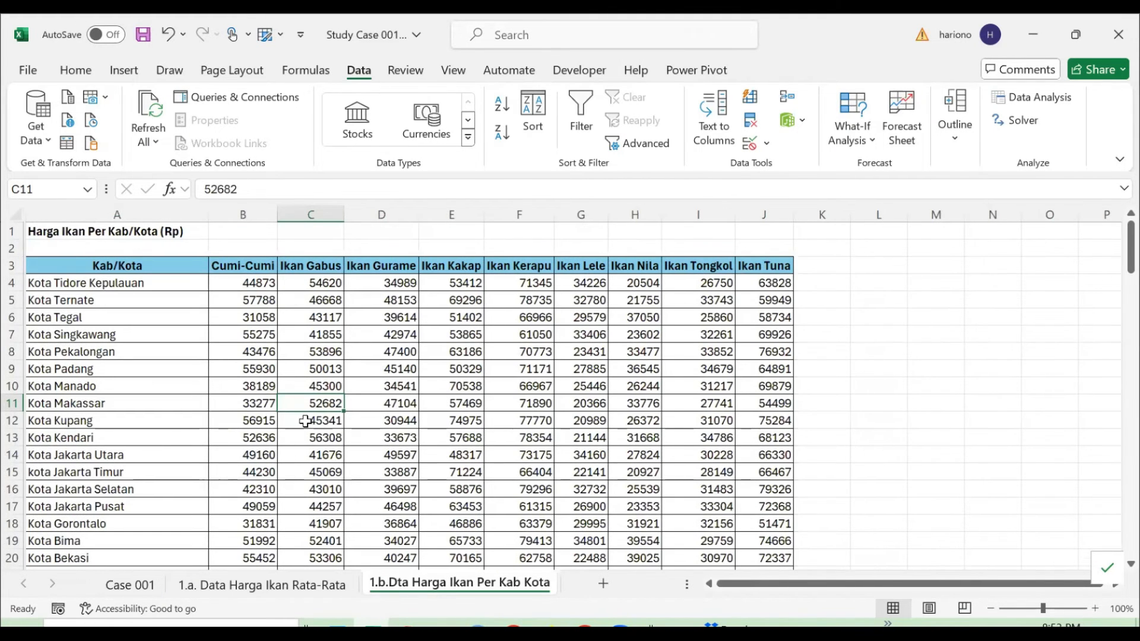
scroll(158, 426, down, 6)
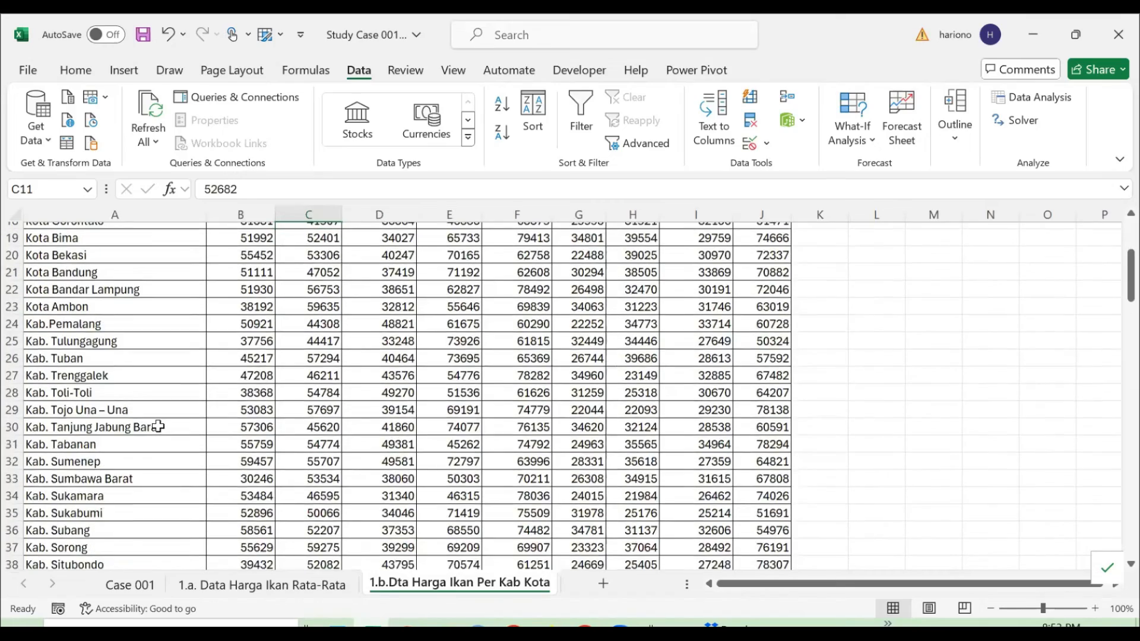
scroll(158, 426, down, 14)
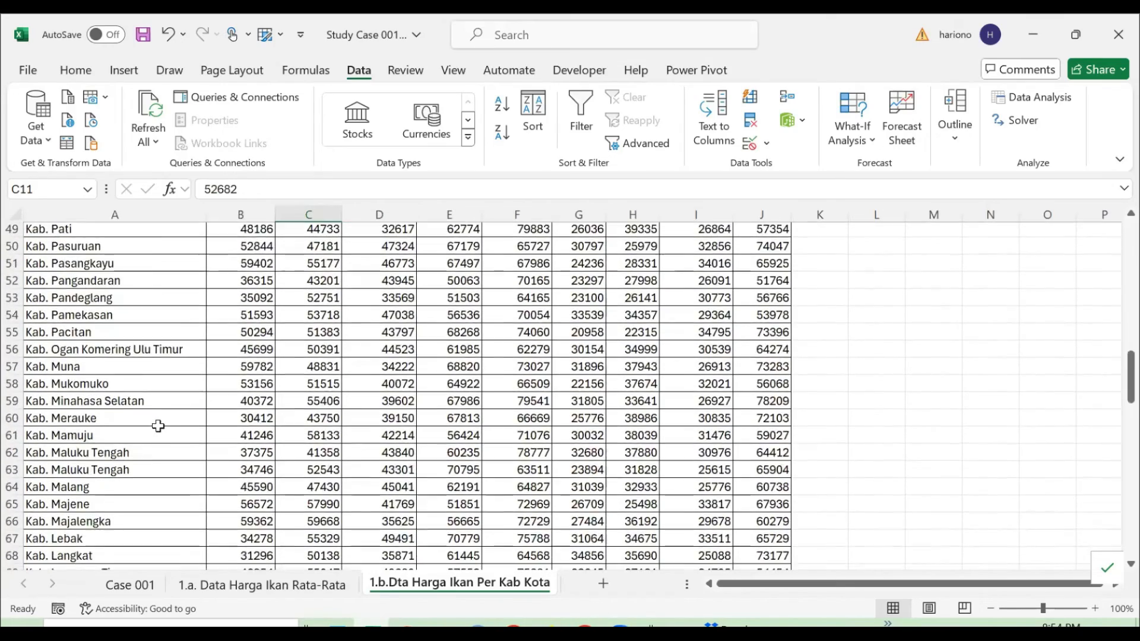
scroll(158, 425, down, 11)
click(158, 436)
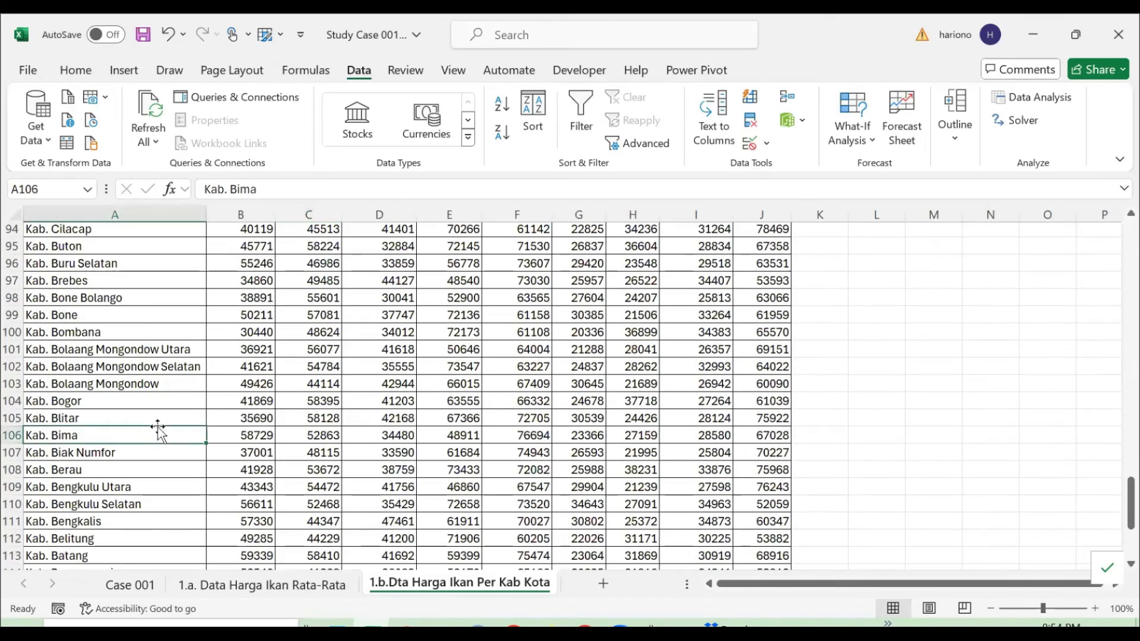
key(ctrl+f)
text(aceh t)
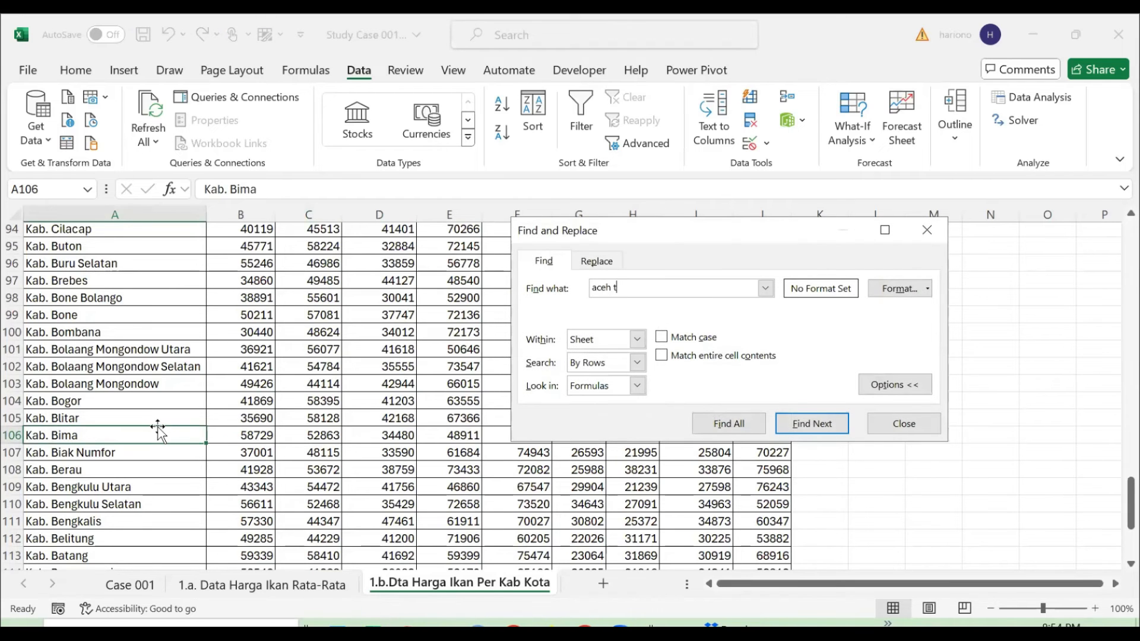
text(imur)
key(Return)
key(Escape)
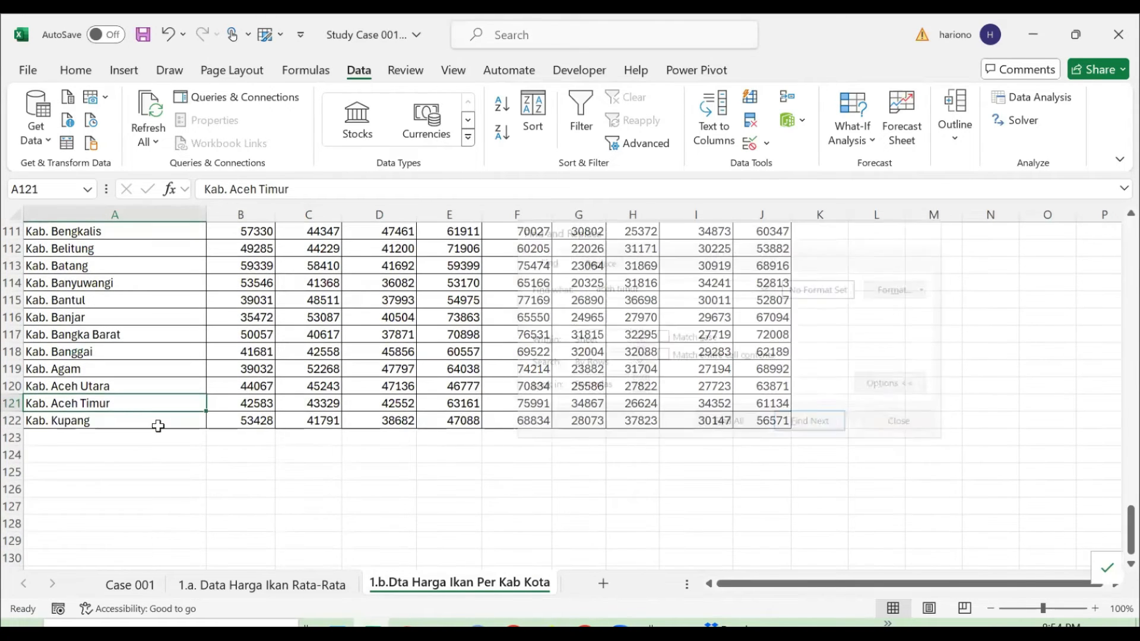
key(Right)
scroll(225, 385, up, 20)
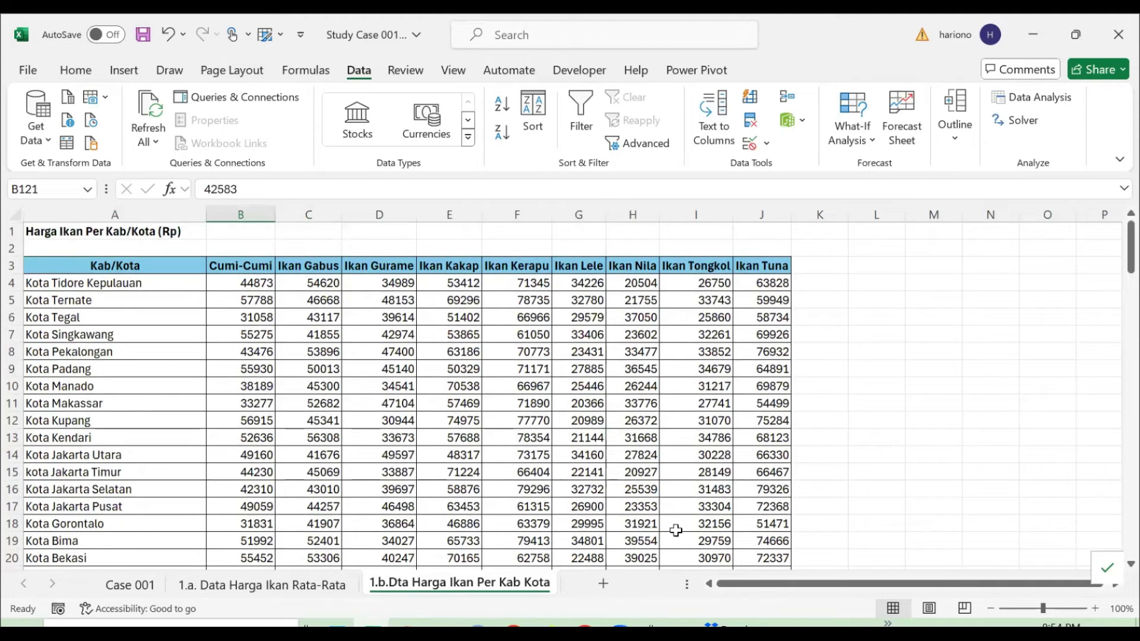
key(ctrl+Page_Up)
key(ctrl+Page_Up)
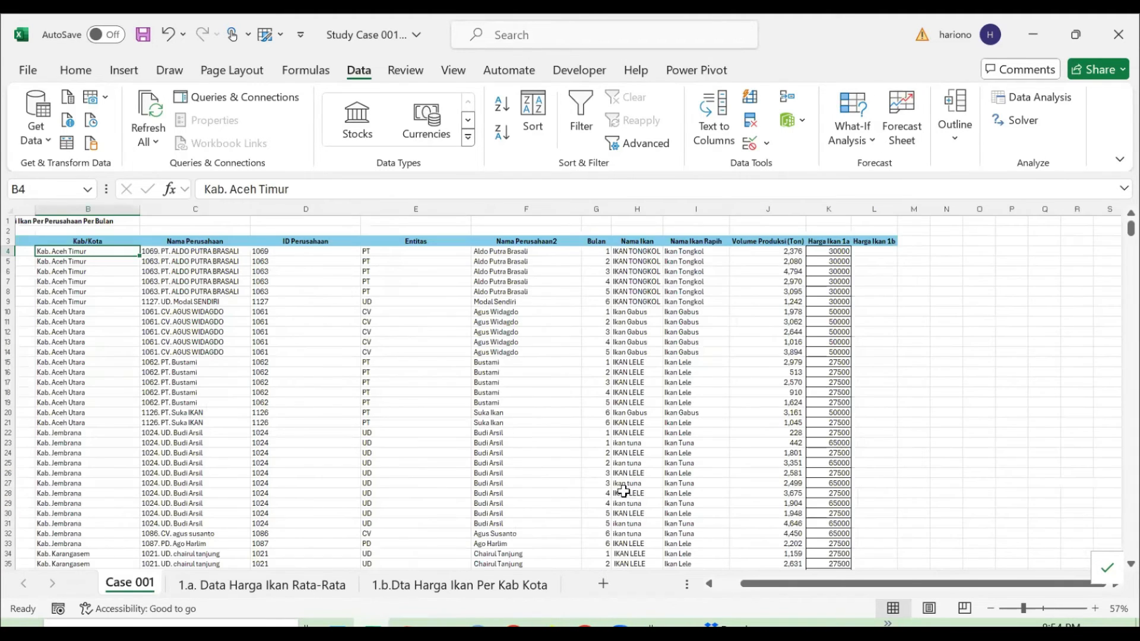
key(Right)
key(Right)
key(Right)
key(Right)
key(Right)
key(Right)
key(Right)
key(Right)
key(Right)
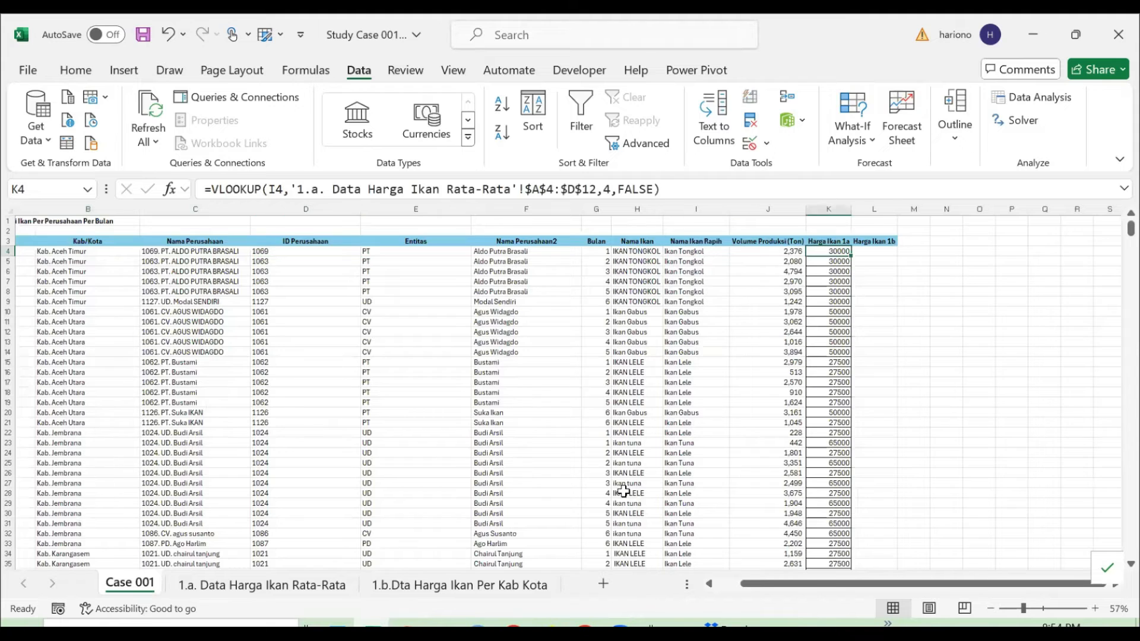
key(Right)
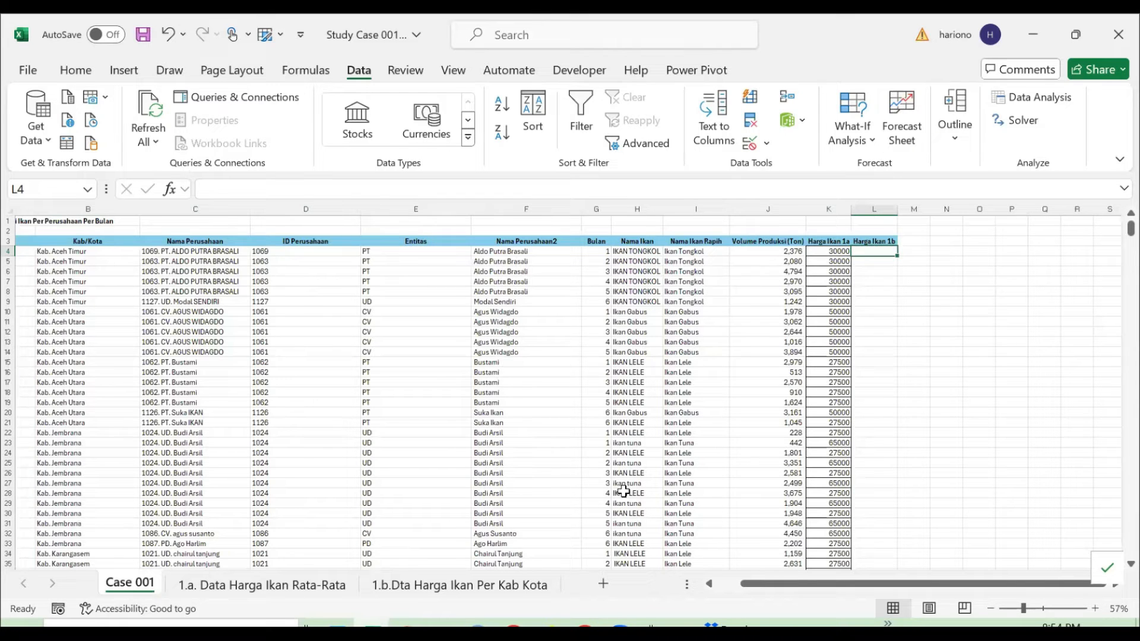
text(=vl)
key(Tab)
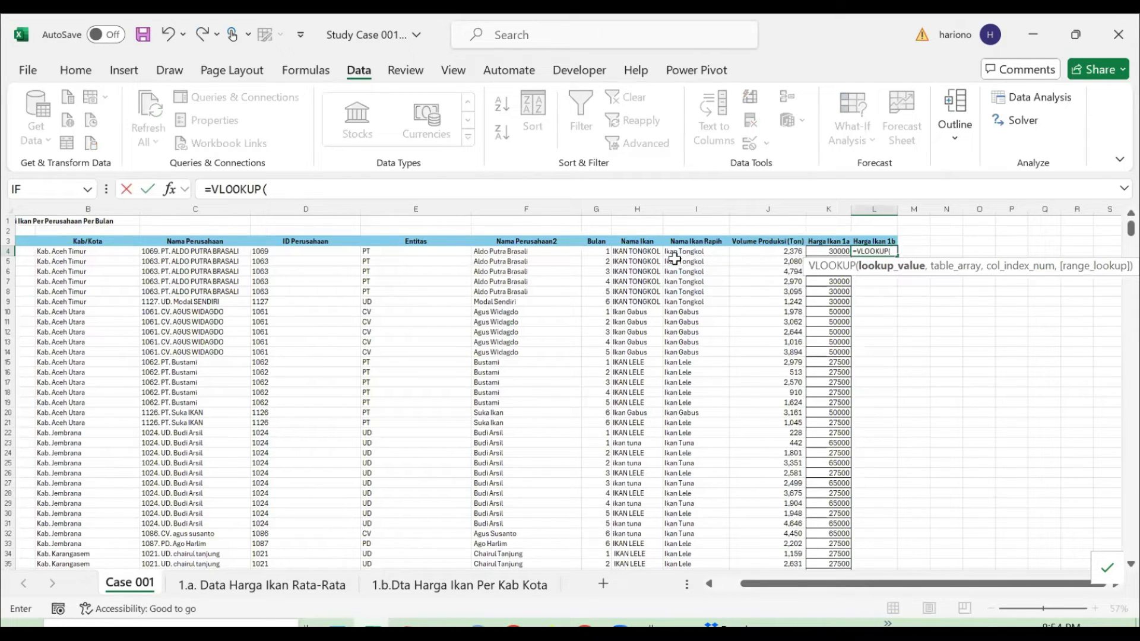
key(BackSpace)
key(BackSpace)
key(BackSpace)
key(BackSpace)
key(BackSpace)
key(BackSpace)
key(BackSpace)
key(BackSpace)
key(BackSpace)
key(Return)
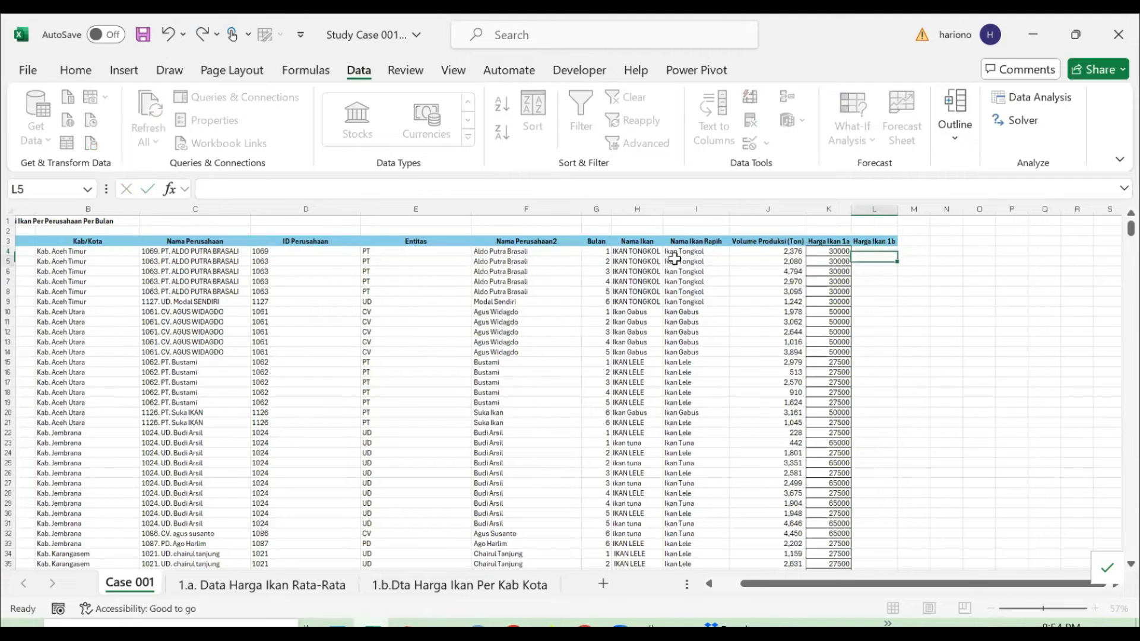
- Examine the extent of the Kab/Kota list in column A of the 1.b.Dta Harga Ikan Per Kab Kota sheet
key(ctrl+Page_Down)
key(ctrl+Page_Down)
key(Left)
key(ctrl+Up)
key(Down)
key(ctrl+shift+Down)
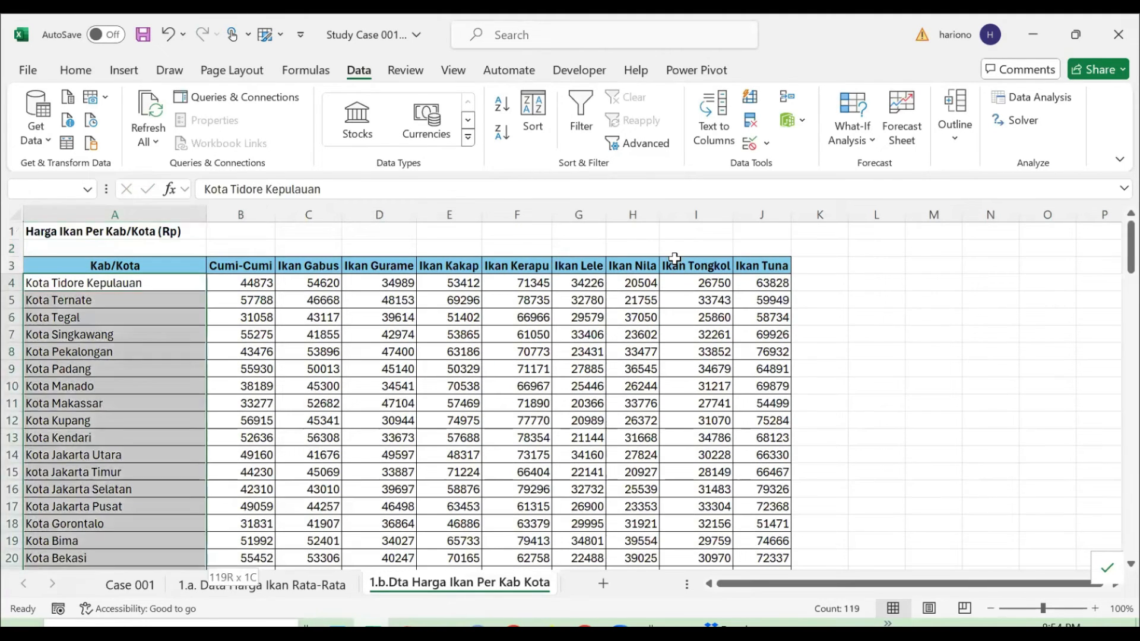
key(ctrl+shift+Up)
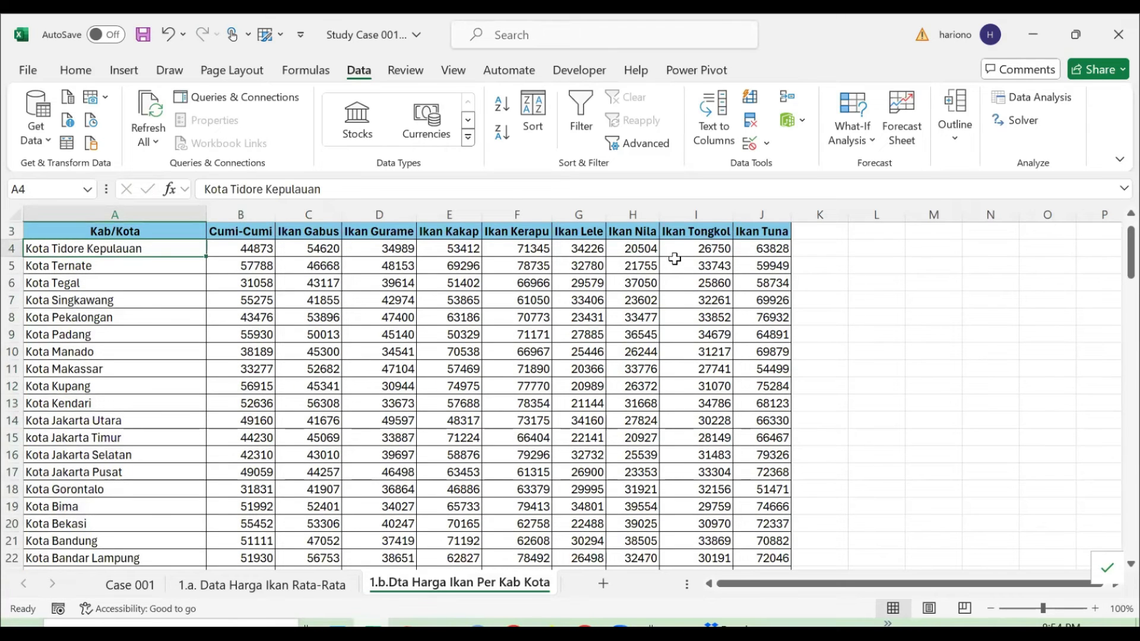
key(ctrl+Page_Up)
key(ctrl+Page_Up)
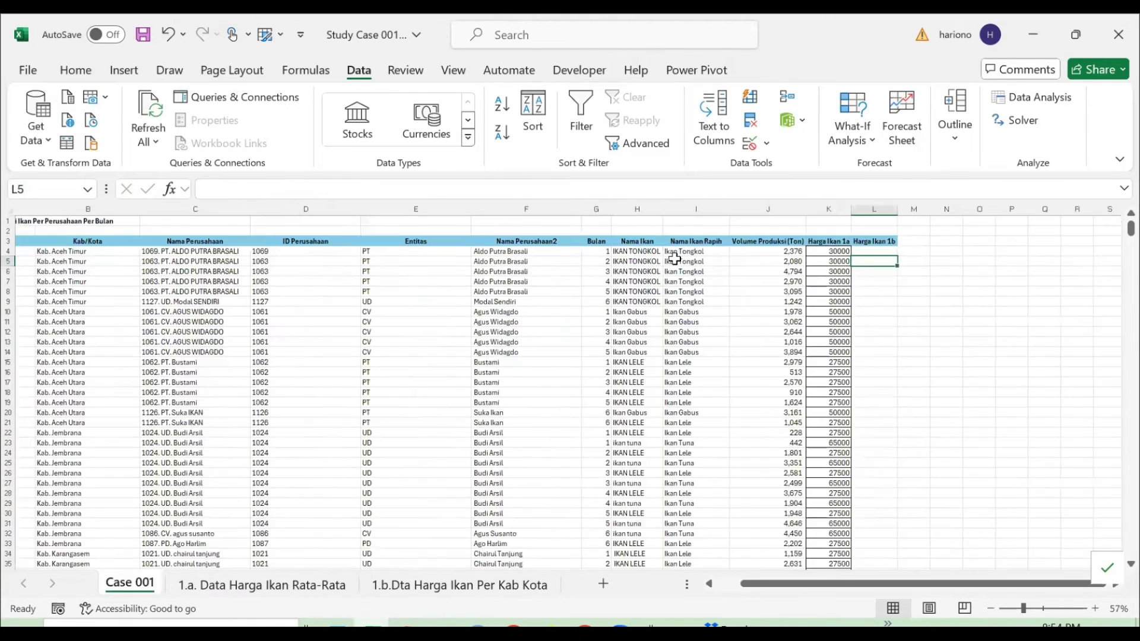
- Start a VLOOKUP formula in L4 of the Case 001 sheet with Kab/Kota cell B4 as the lookup value
text(=VLOOKUP()
key(Left)
key(ctrl+Left)
key(Right)
text(,)
- Set the VLOOKUP table array to the absolute range $A$4:$J$122 on the 1.b.Dta Harga Ikan Per Kab Kota sheet
key(ctrl+Page_Down)
key(ctrl+Page_Down)
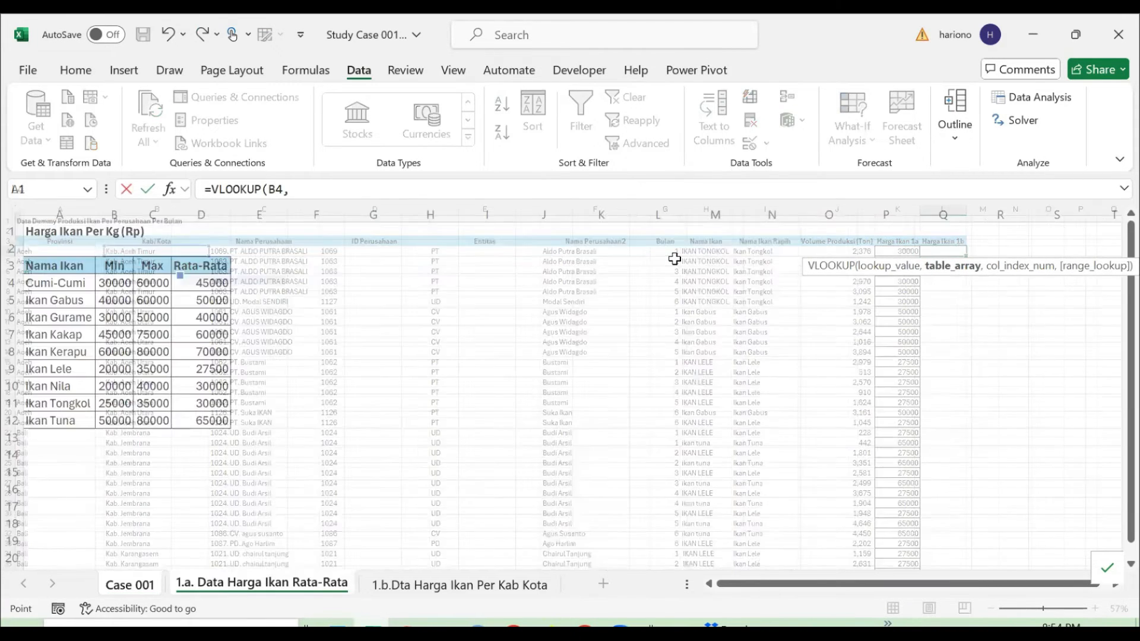
key(Down)
key(Down)
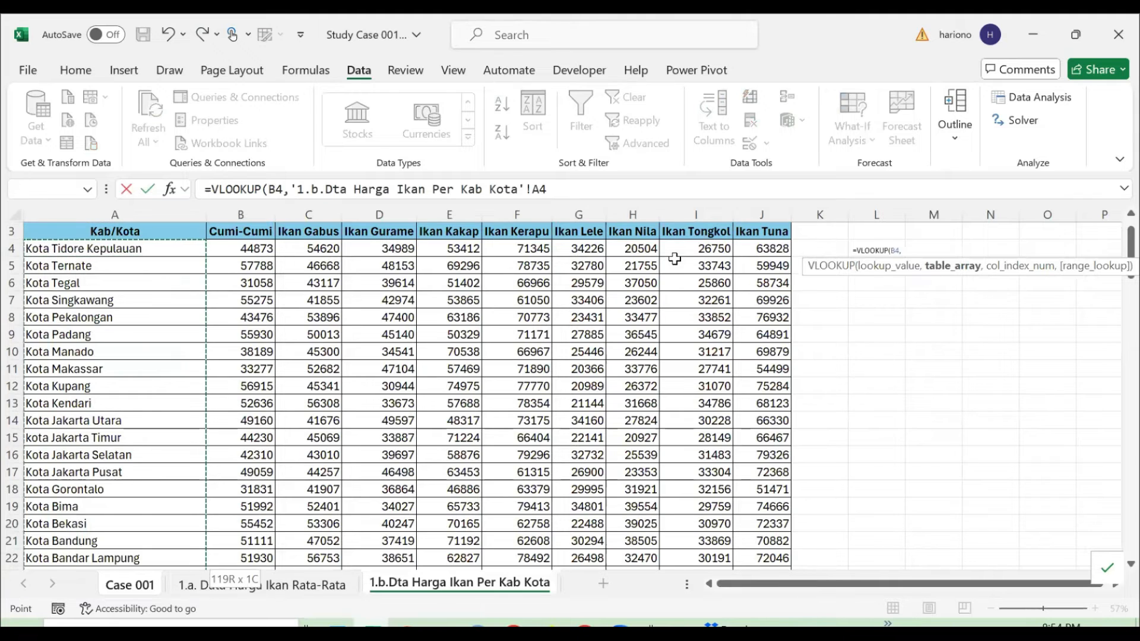
key(ctrl+shift+Down)
key(ctrl+shift+Right)
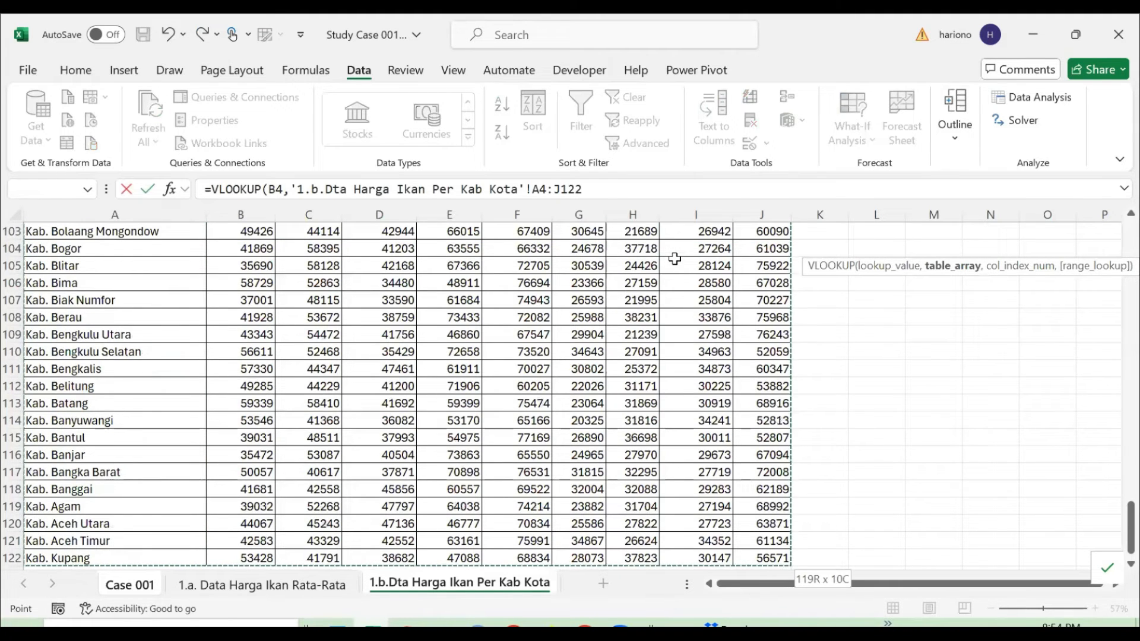
key(F4)
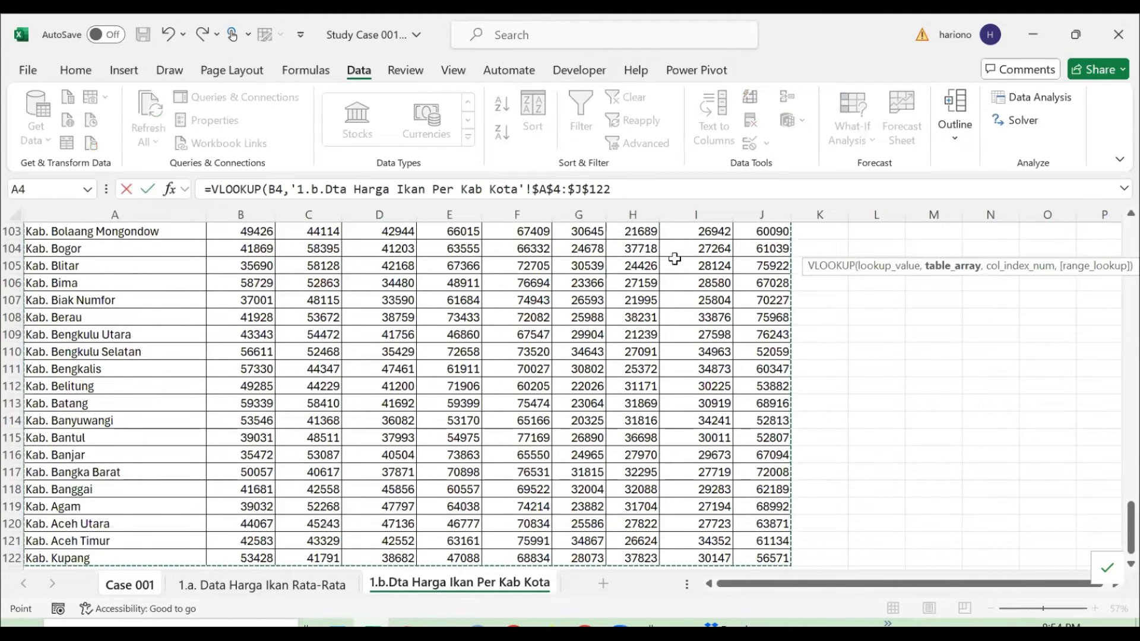
text(,)
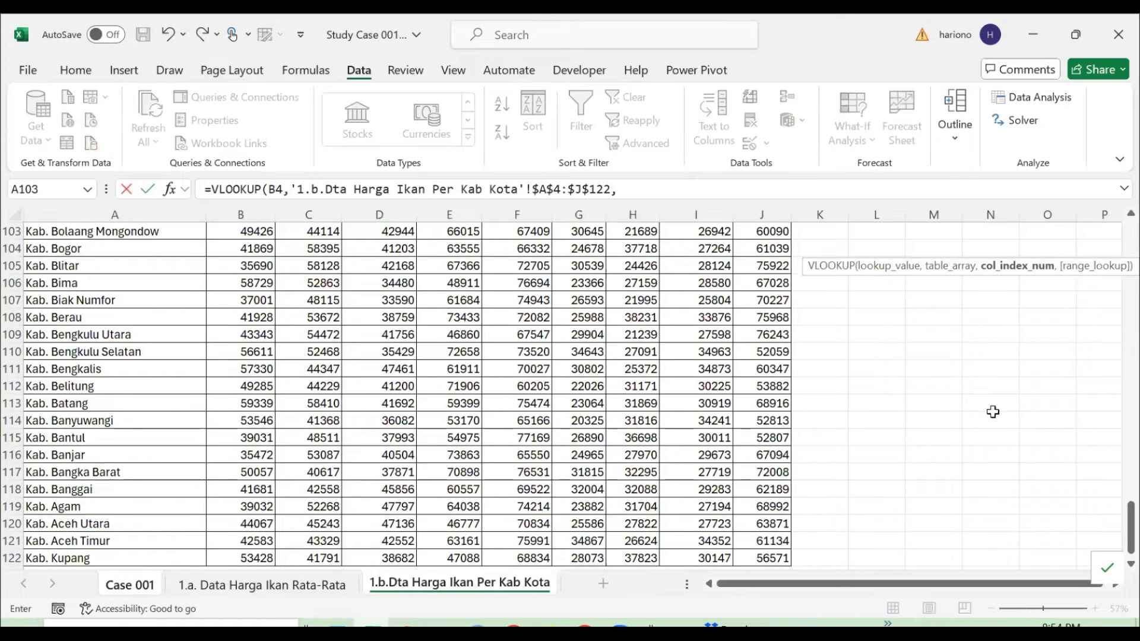
- Complete the L4 VLOOKUP with column index 9 and FALSE for an exact match
drag(1131, 535, 1112, 218)
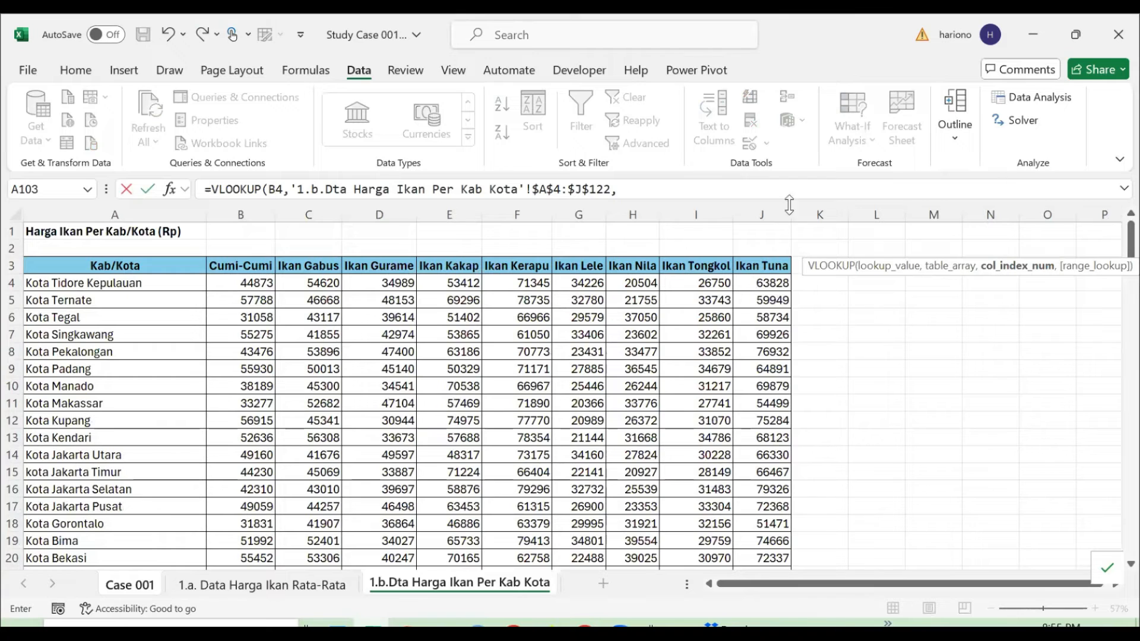
click(698, 189)
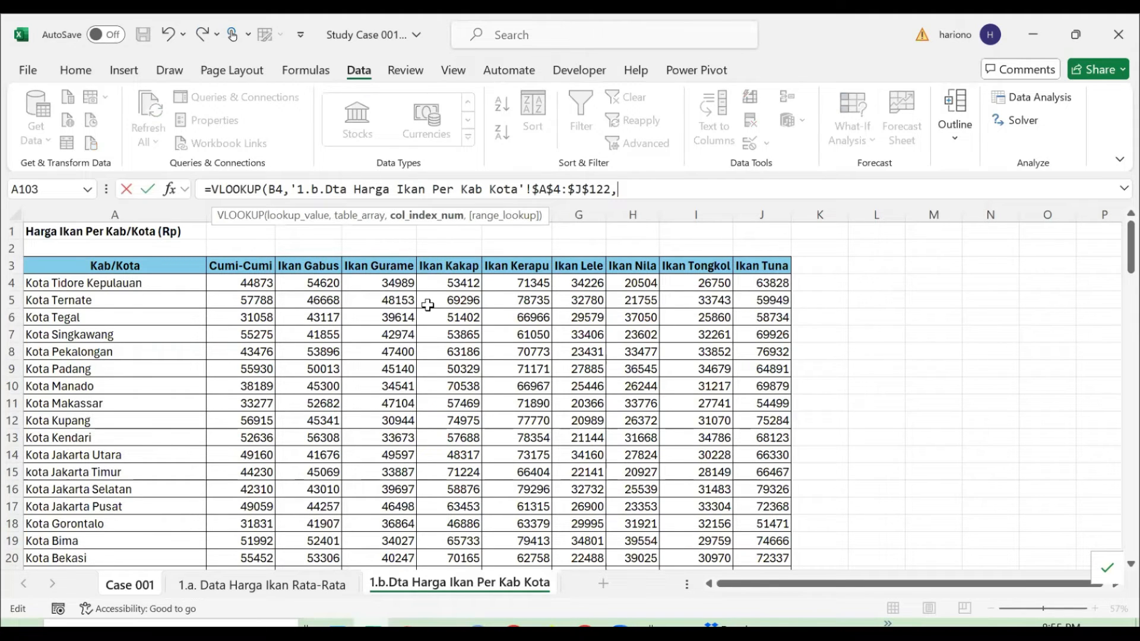
text(9,)
key(Down)
key(Tab)
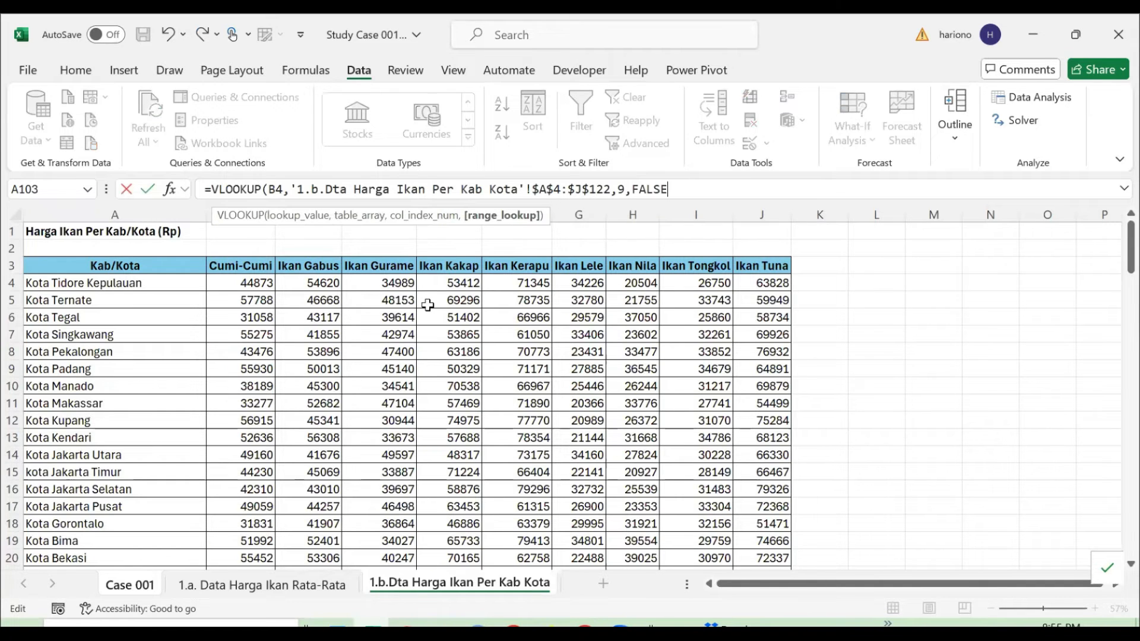
text())
key(Return)
key(Up)
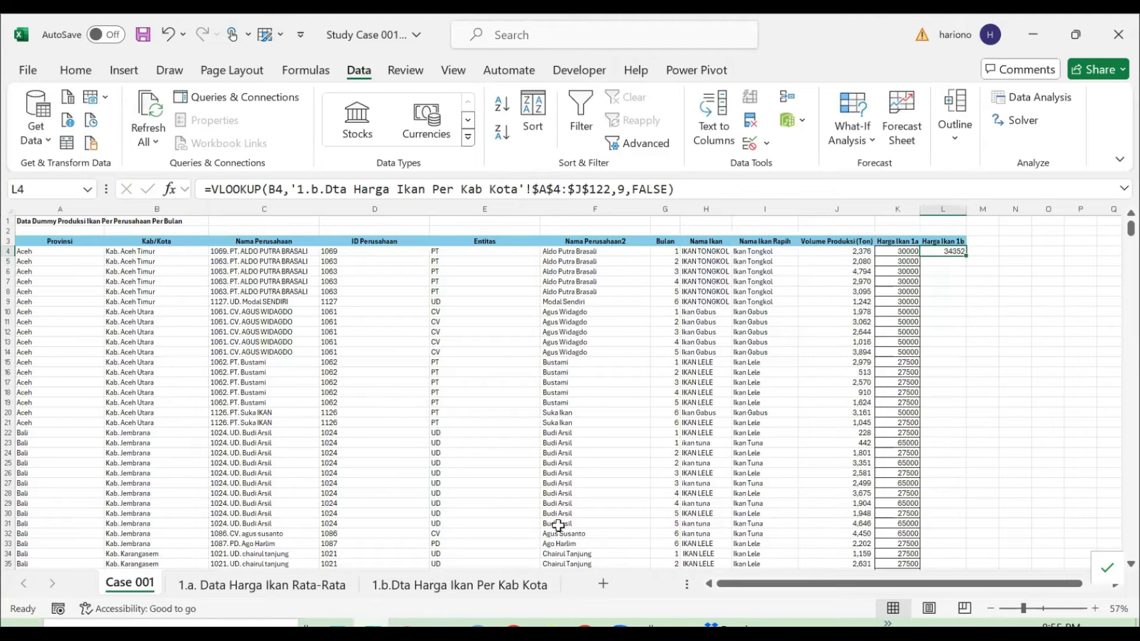
- Compare the Ikan Tongkol column on the price sheet with the L4 lookup and the fish name in I4 of Case 001
click(488, 585)
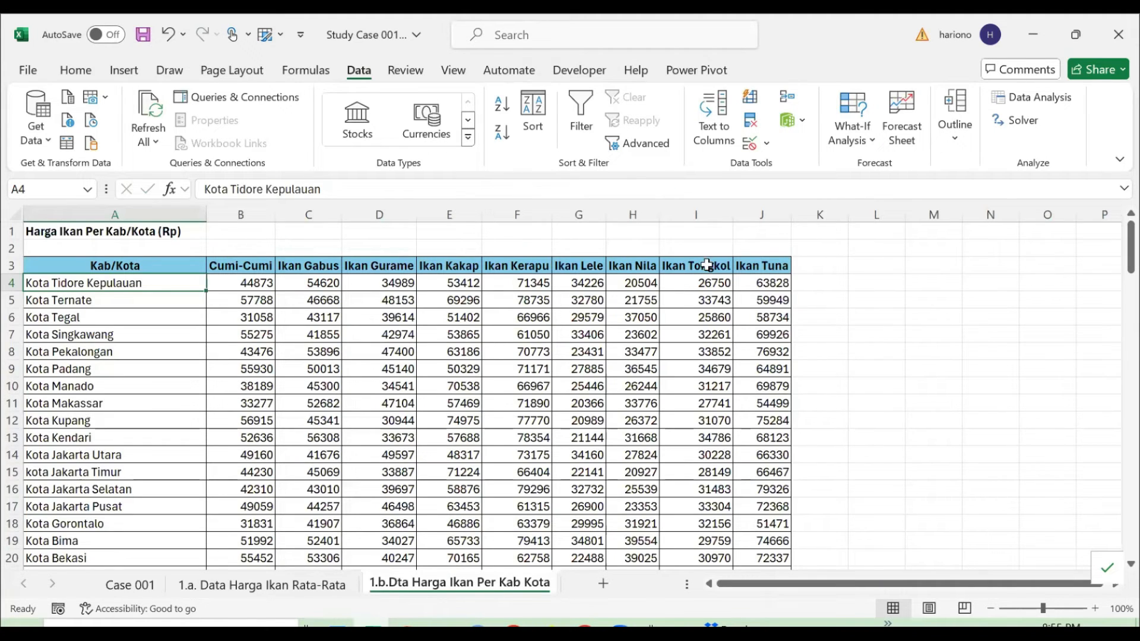
click(130, 585)
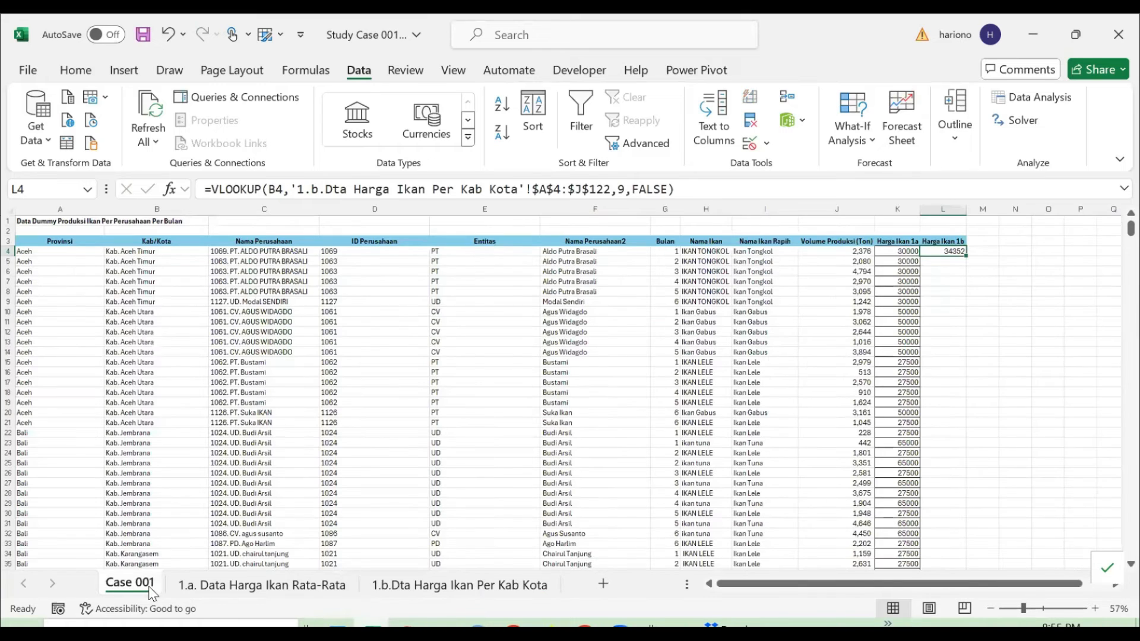
click(753, 252)
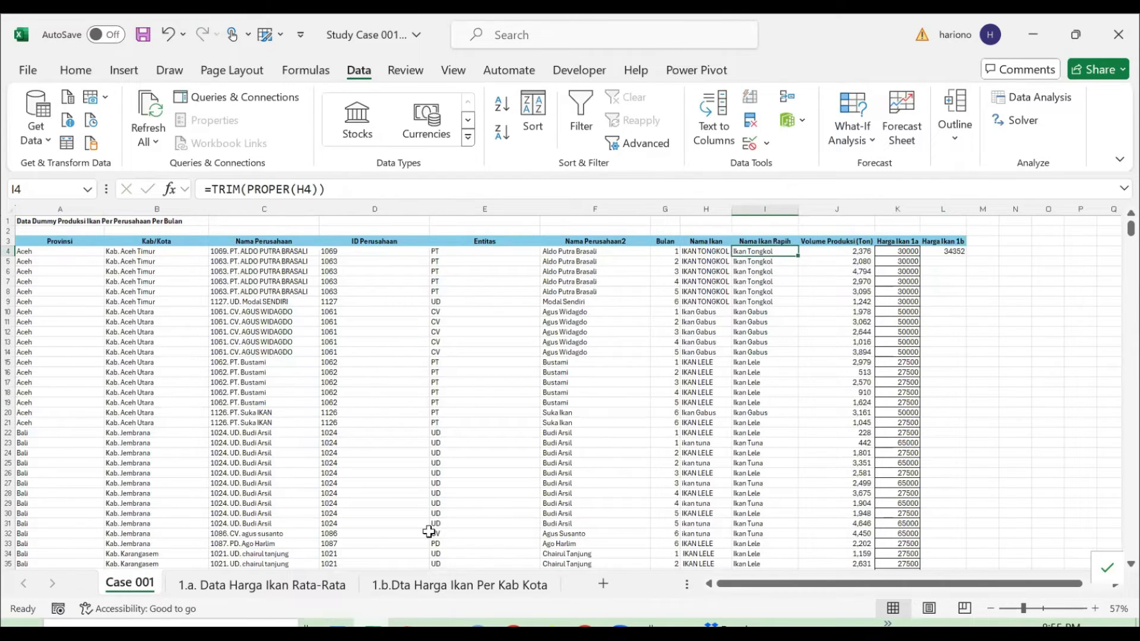
- Enter 1 in A2 and the formula =A2+2 in B2 above the headers of the 1.b.Dta Harga Ikan Per Kab Kota sheet
click(448, 596)
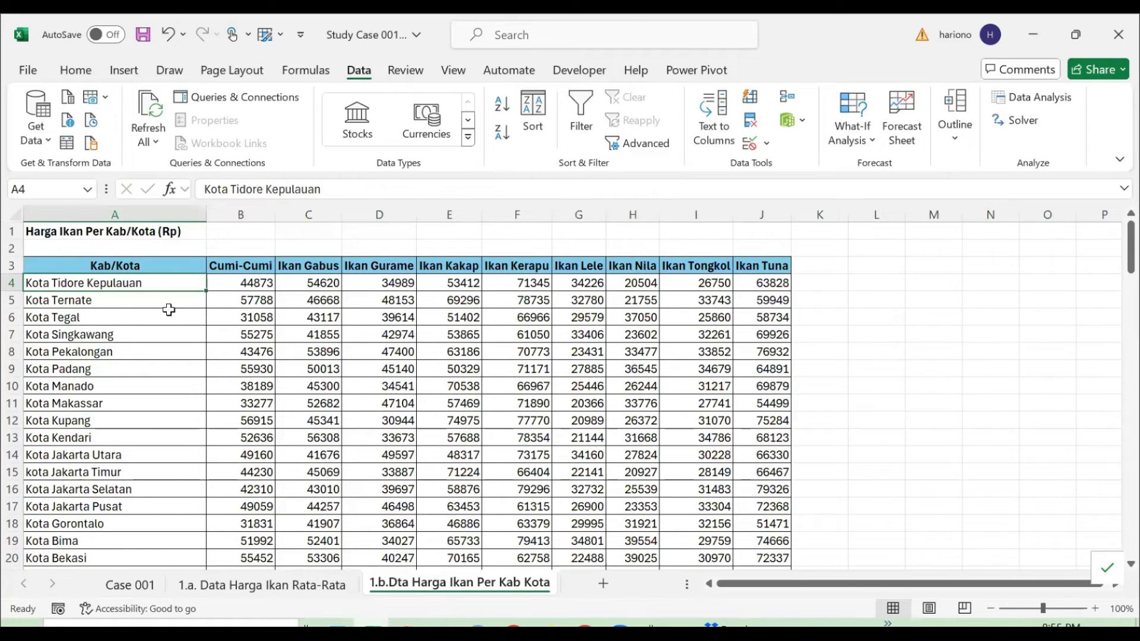
click(139, 250)
text(1)
key(Tab)
text(=)
click(139, 250)
text(+2)
key(ctrl+Return)
key(ctrl+c)
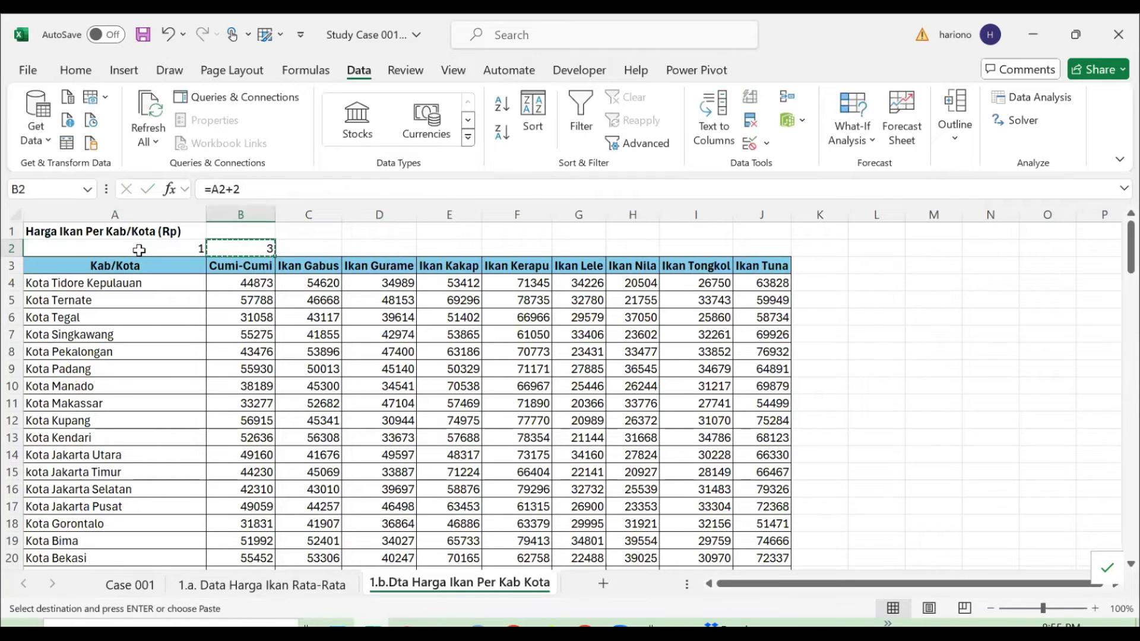
- Correct the formula in B2 to =A2+1
key(F2)
key(BackSpace)
text(1)
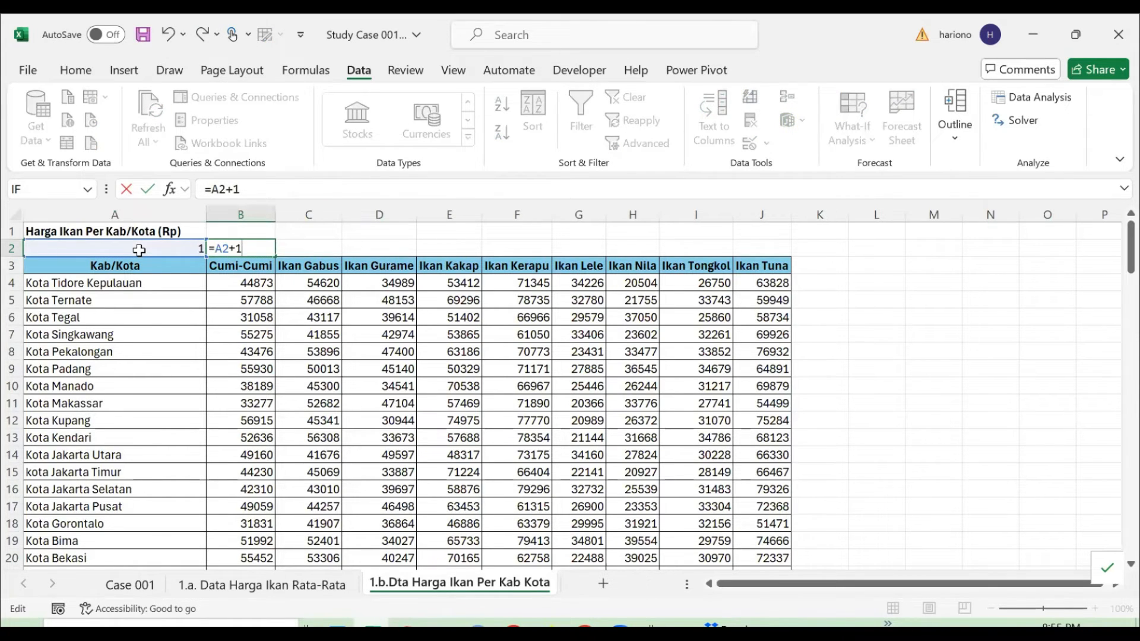
key(ctrl+Return)
- Copy the B2 formula across row 2 through J2 to number every fish price column
key(ctrl+c)
key(Down)
key(Right)
key(ctrl+Right)
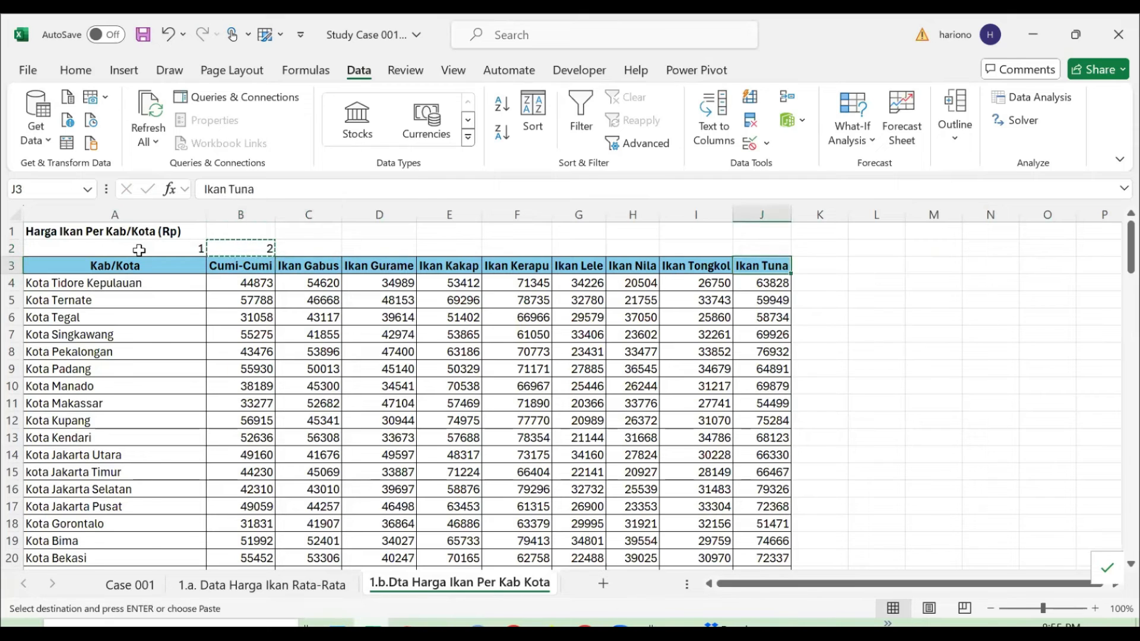
key(Up)
key(ctrl+shift+Left)
key(ctrl+v)
key(Down)
key(Left)
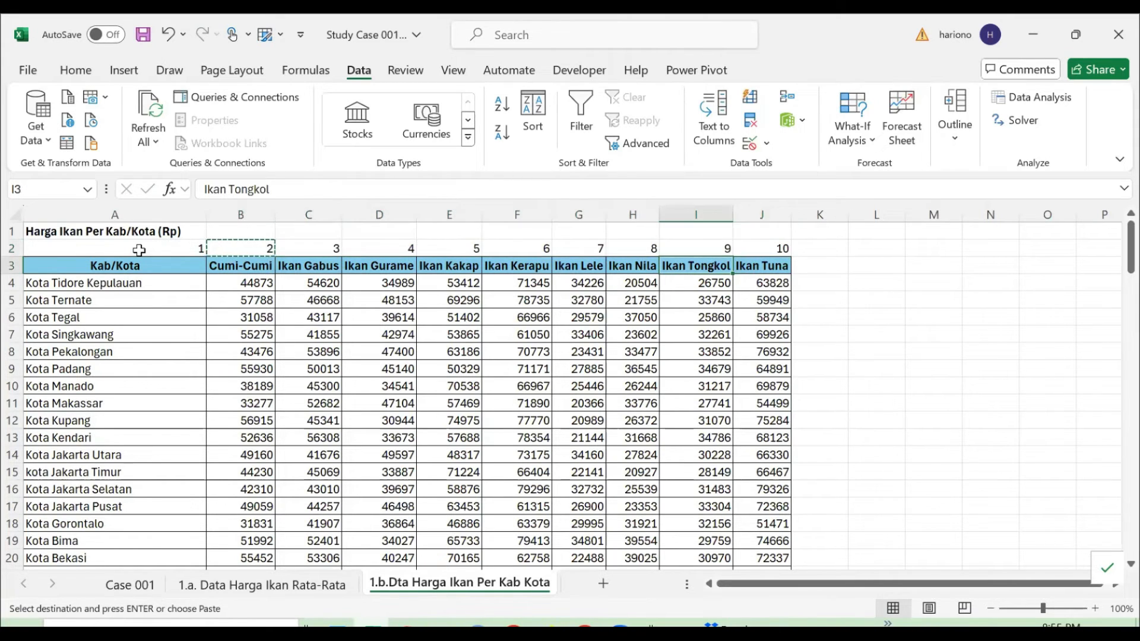
key(Up)
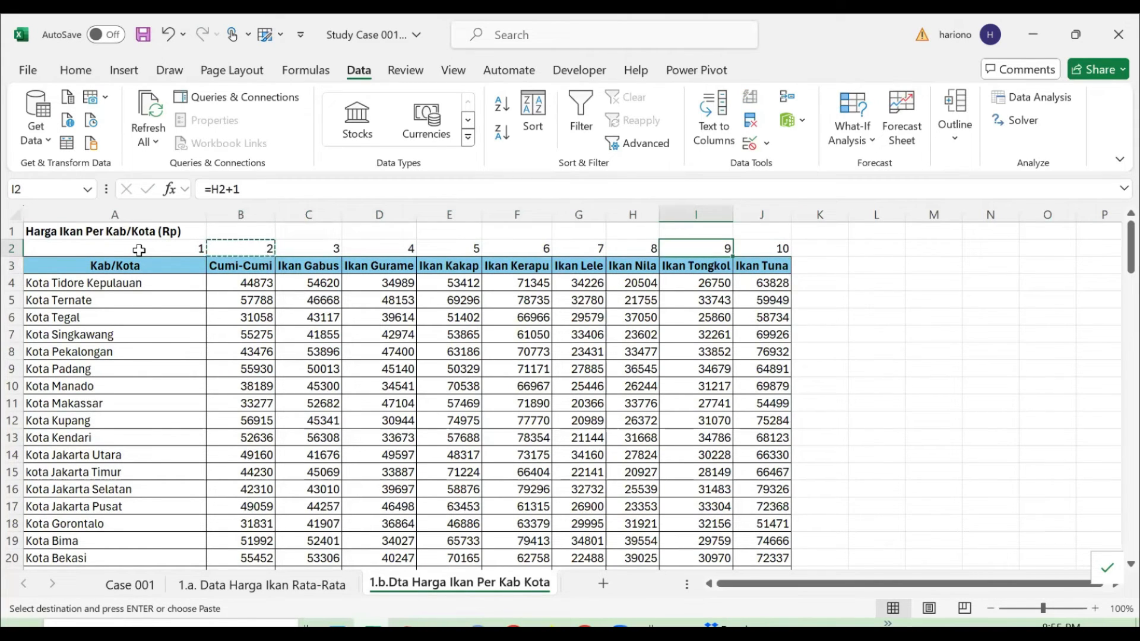
- Review the column index argument of the VLOOKUP formula in L4 on the Case 001 sheet
key(ctrl+Page_Up)
key(ctrl+Page_Up)
key(Right)
key(Right)
key(Right)
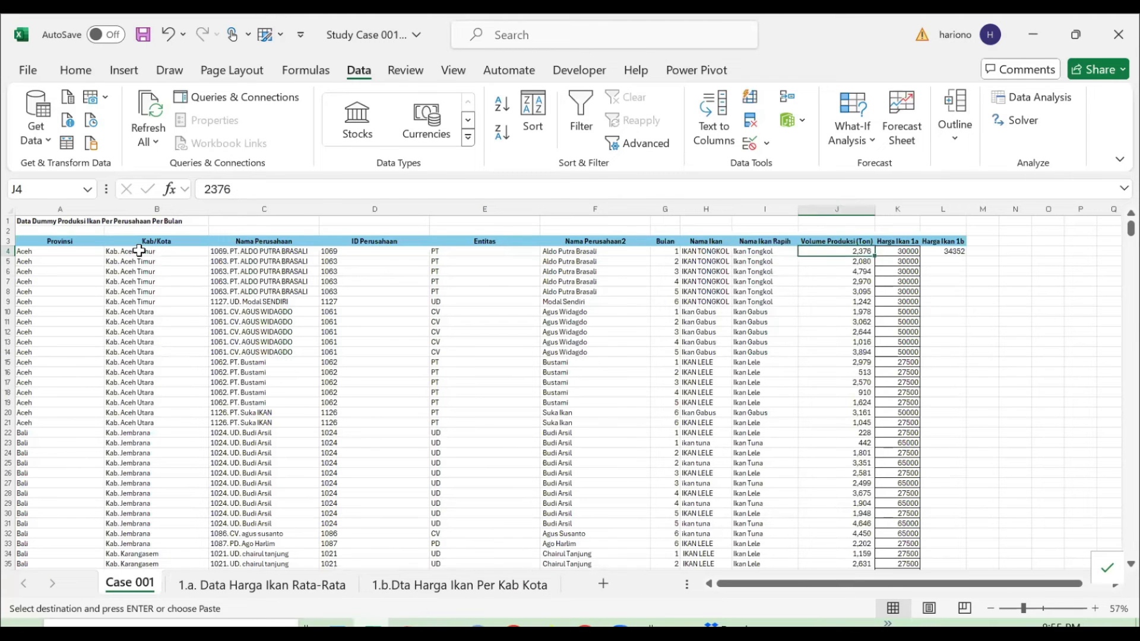
key(F2)
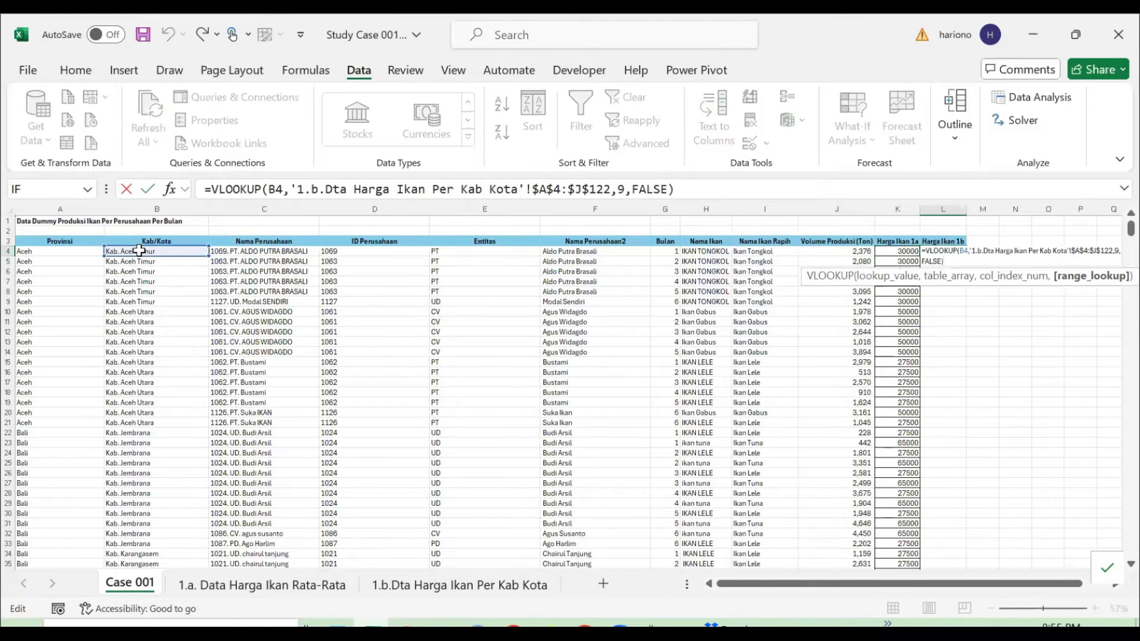
key(Left)
key(Left)
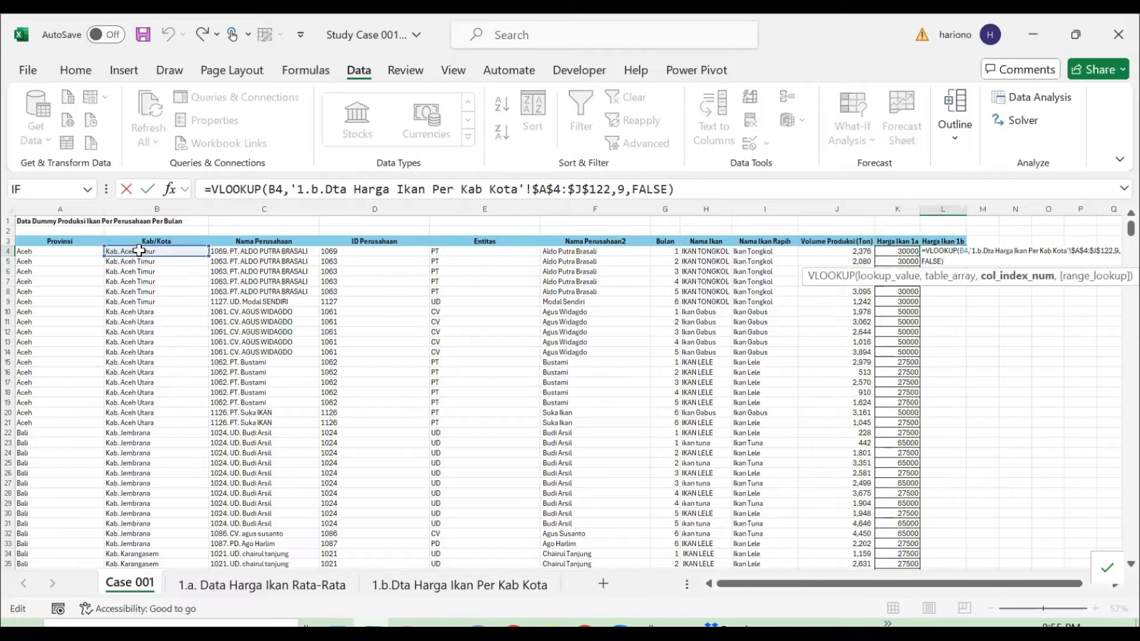
key(ctrl+Return)
- Copy the L4 lookup formula into L5:L9 for the remaining Ikan Tongkol rows
key(ctrl+c)
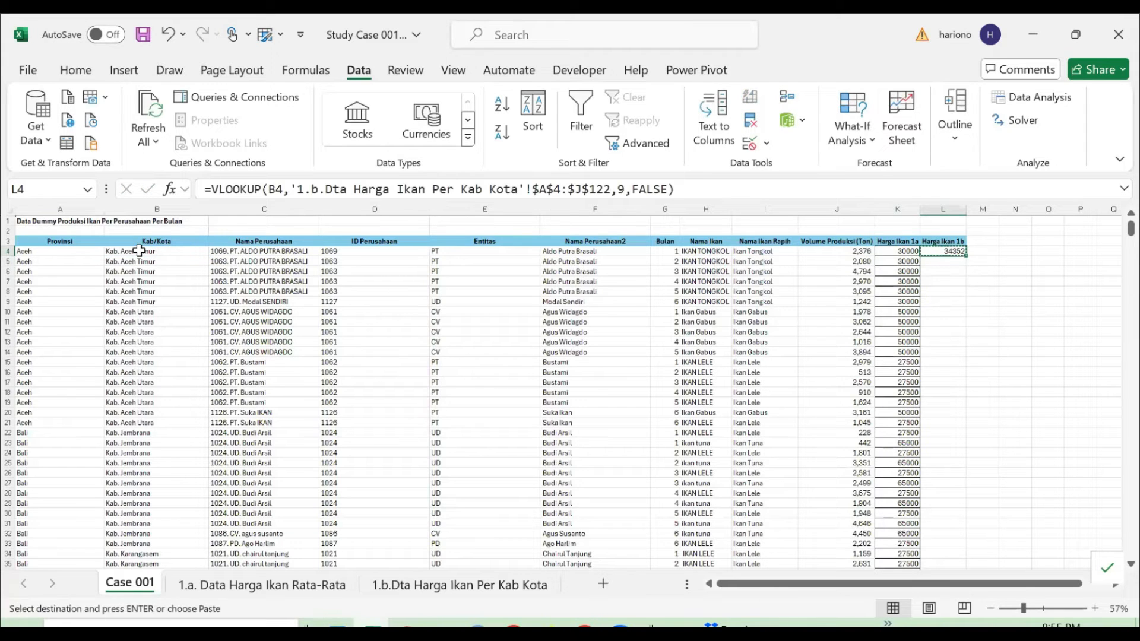
key(Down)
key(shift+Down)
key(shift+Down)
key(shift+Down)
key(shift+Down)
key(ctrl+v)
- Paste the same lookup formula into L10, the first Ikan Gabus row
key(Down)
key(Down)
key(Down)
key(Down)
key(Down)
key(Down)
key(Up)
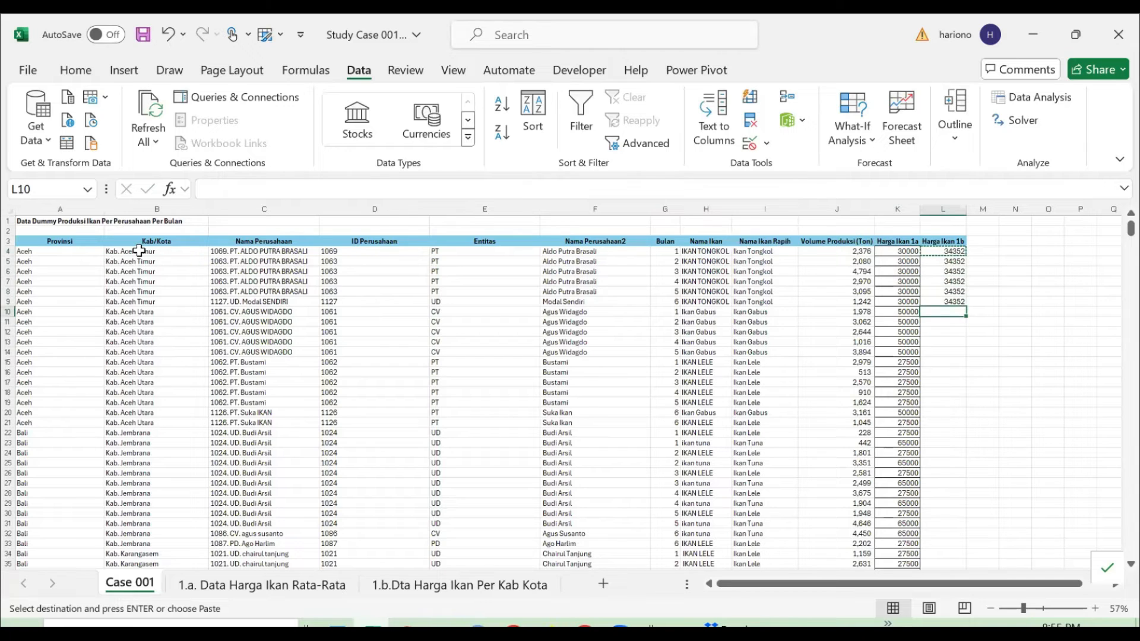
key(ctrl+v)
- Compare the Kab/Kota in row 10 of Case 001 with the headers and first rows of the price sheet
key(Home)
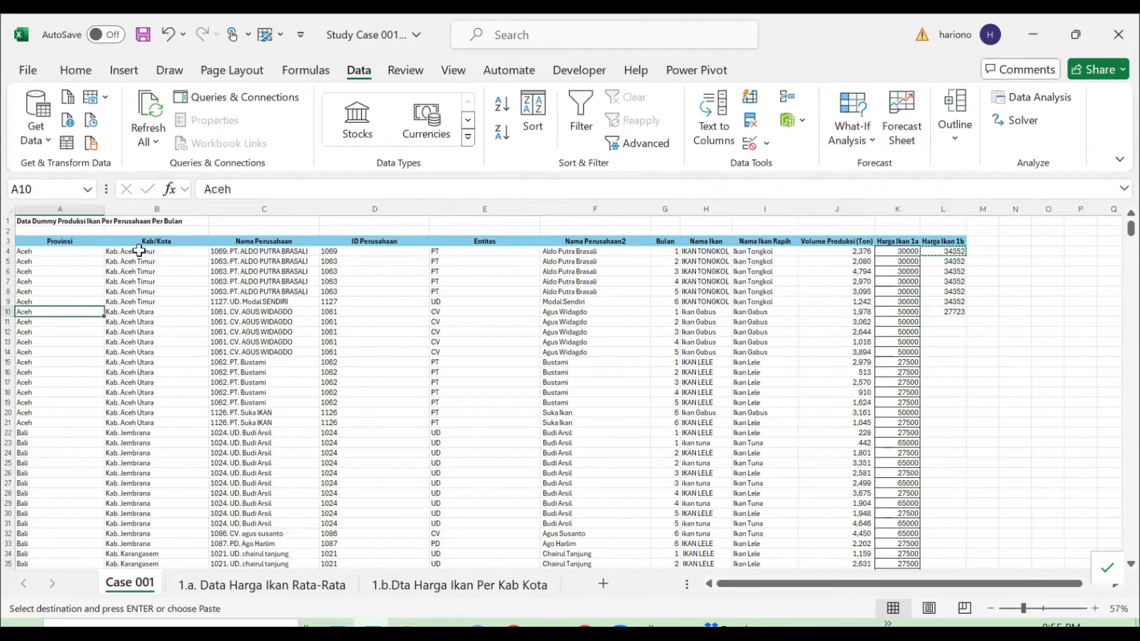
key(Right)
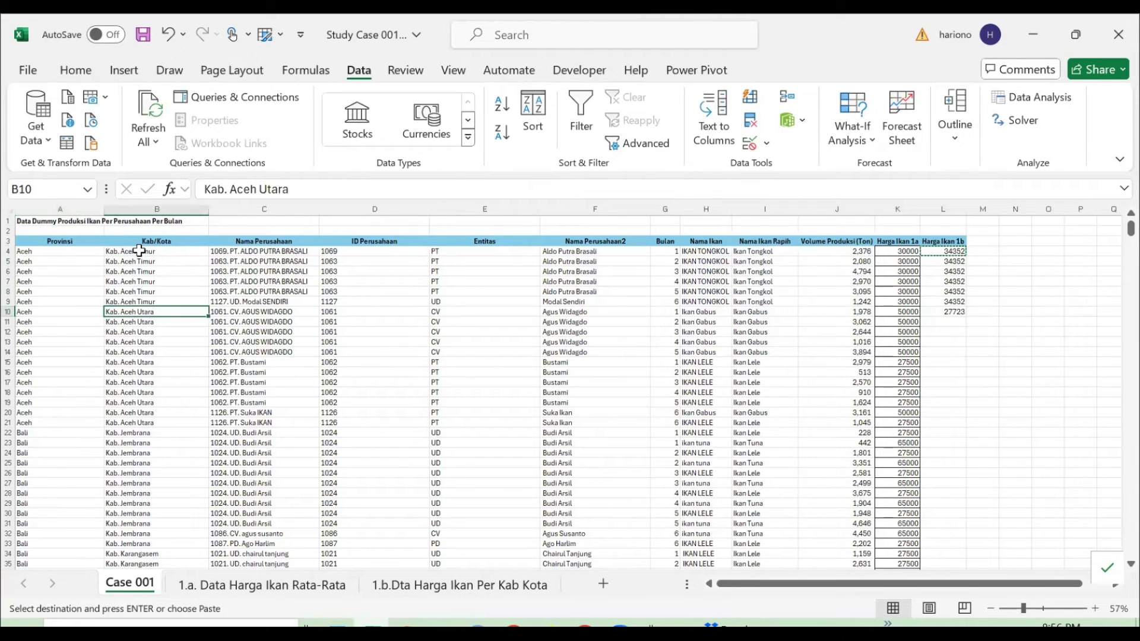
key(ctrl+Right)
key(ctrl+Page_Down)
key(ctrl+Page_Down)
key(Home)
key(Down)
key(Down)
key(Right)
key(Left)
key(ctrl+Page_Up)
key(ctrl+Page_Up)
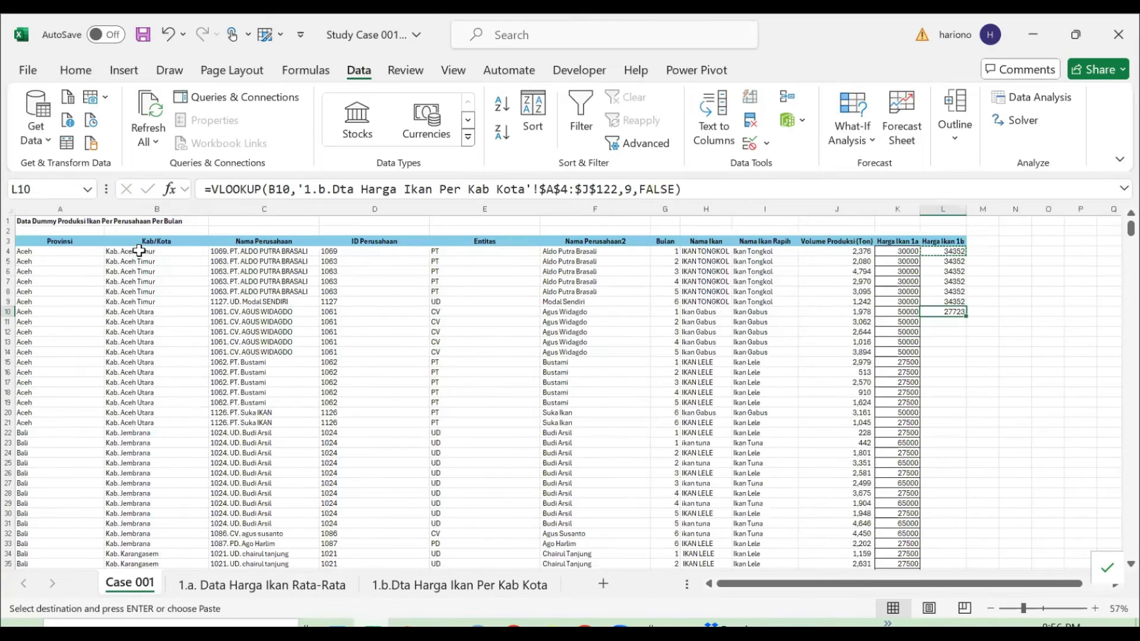
- Check the fish name in row 10 and find the column number of Ikan Gabus on the 1.b.Dta Harga Ikan Per Kab Kota sheet
key(Down)
key(Up)
key(Up)
key(Down)
key(Left)
key(Left)
key(Left)
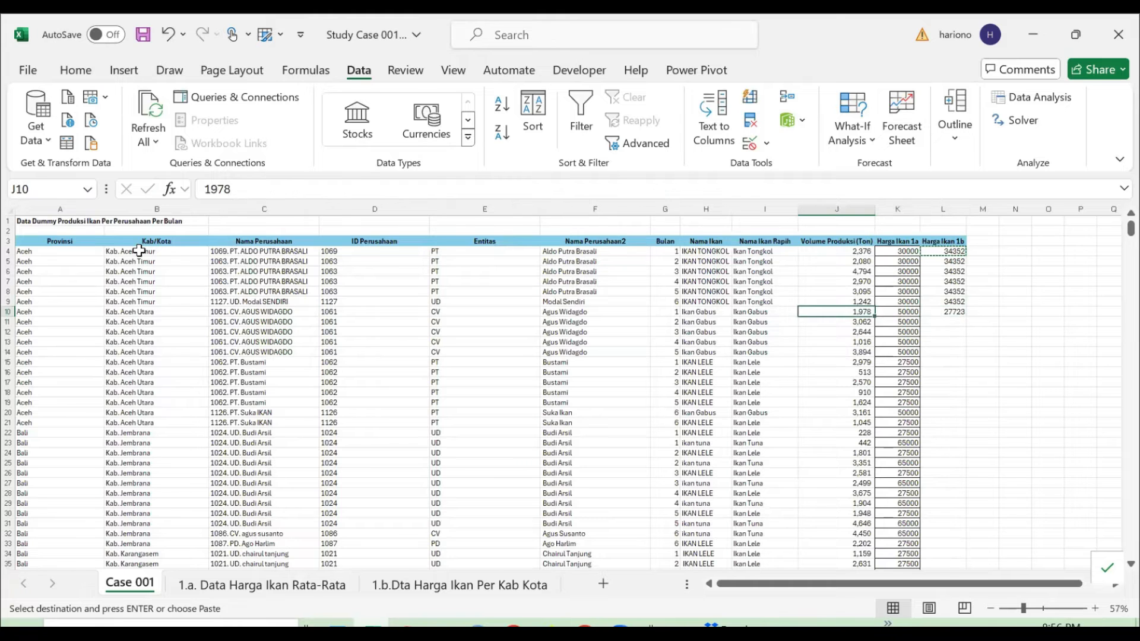
key(Right)
key(Right)
key(Right)
key(ctrl+Page_Down)
key(ctrl+Page_Down)
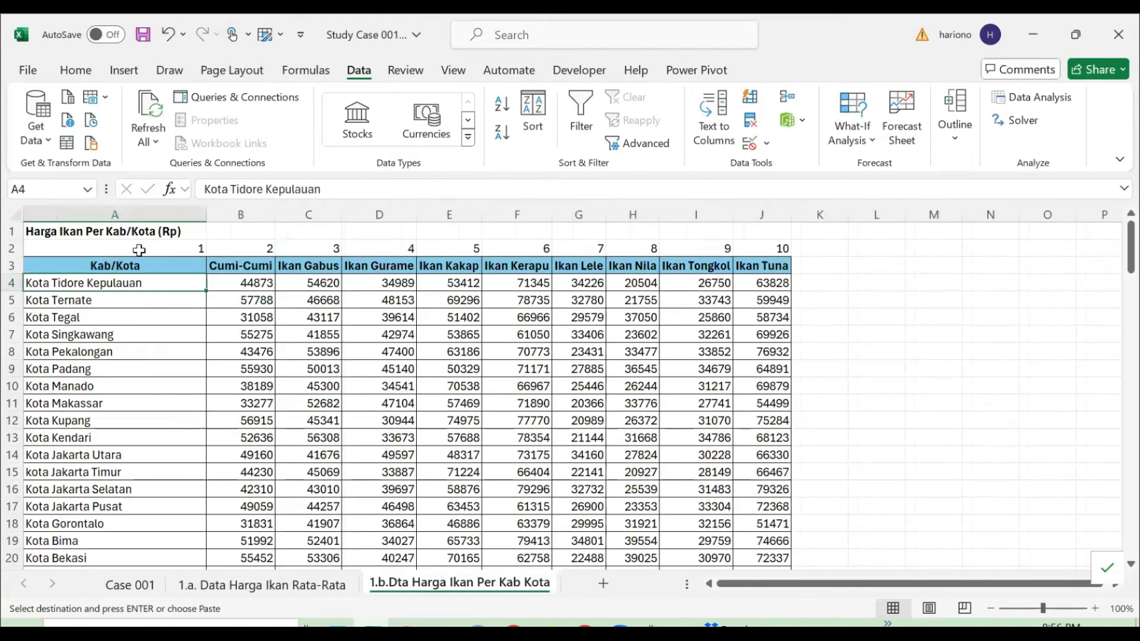
key(Down)
key(Right)
key(Right)
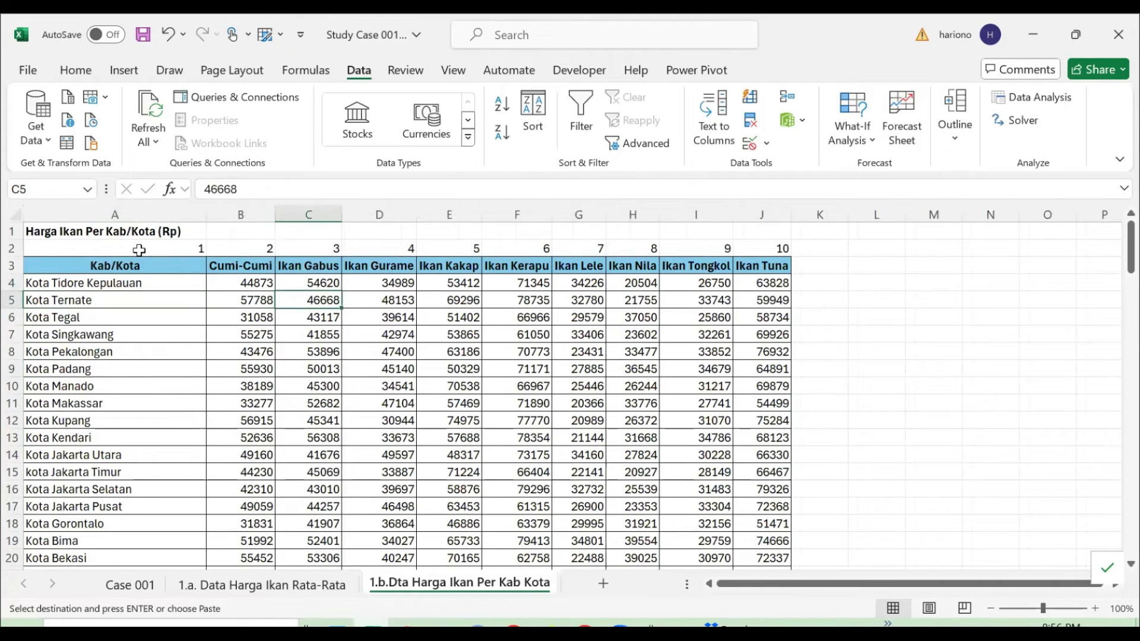
- Change the column index of the VLOOKUP formula in L10 on Case 001 to 3
key(ctrl+Page_Up)
key(ctrl+Page_Up)
key(Right)
key(Left)
key(F2)
key(Left)
text(3)
key(Return)
key(Up)
- Copy the L10 formula down through L14 for the other Ikan Gabus rows
key(ctrl+c)
key(shift+Down)
key(shift+Down)
key(shift+Down)
key(shift+Down)
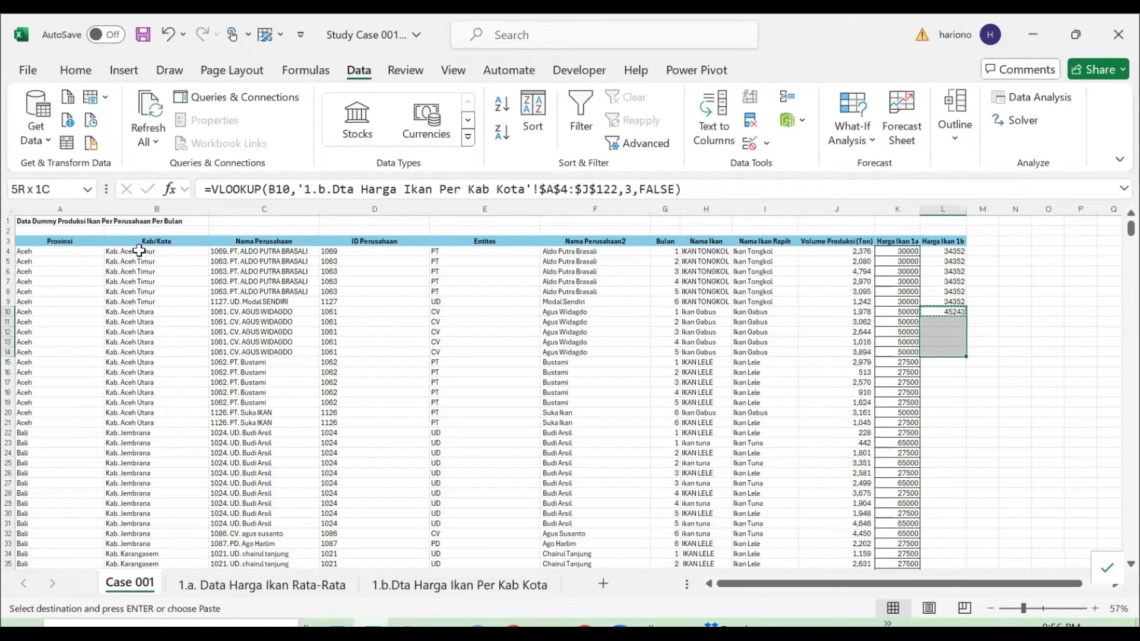
key(ctrl+v)
key(Down)
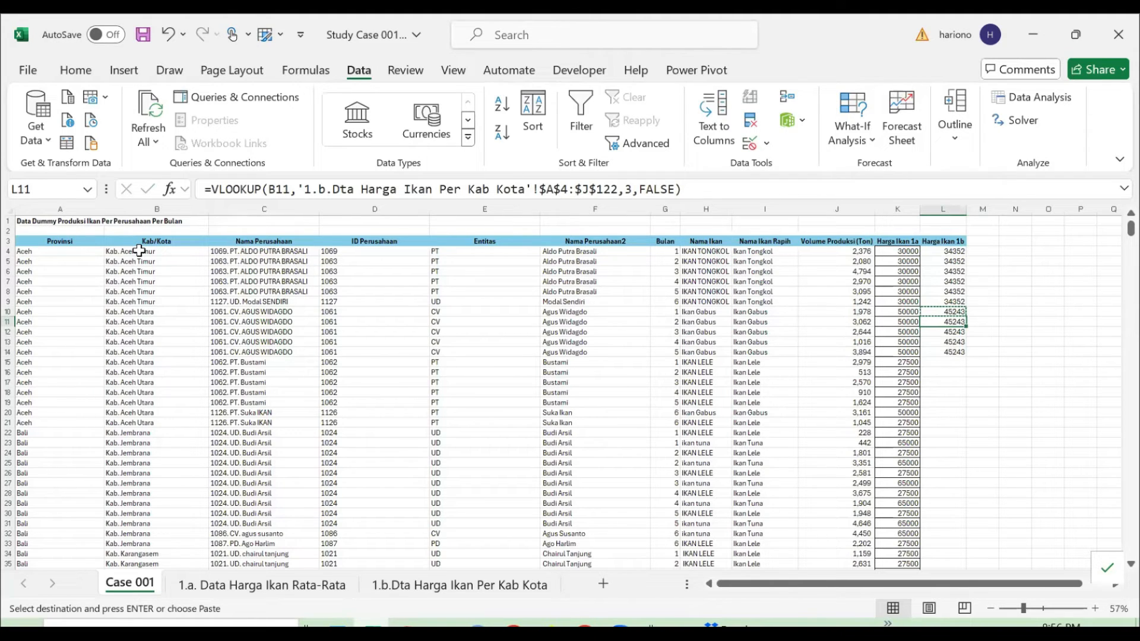
- Insert an empty column between Harga Ikan 1a and Harga Ikan 1b
key(ctrl+Up)
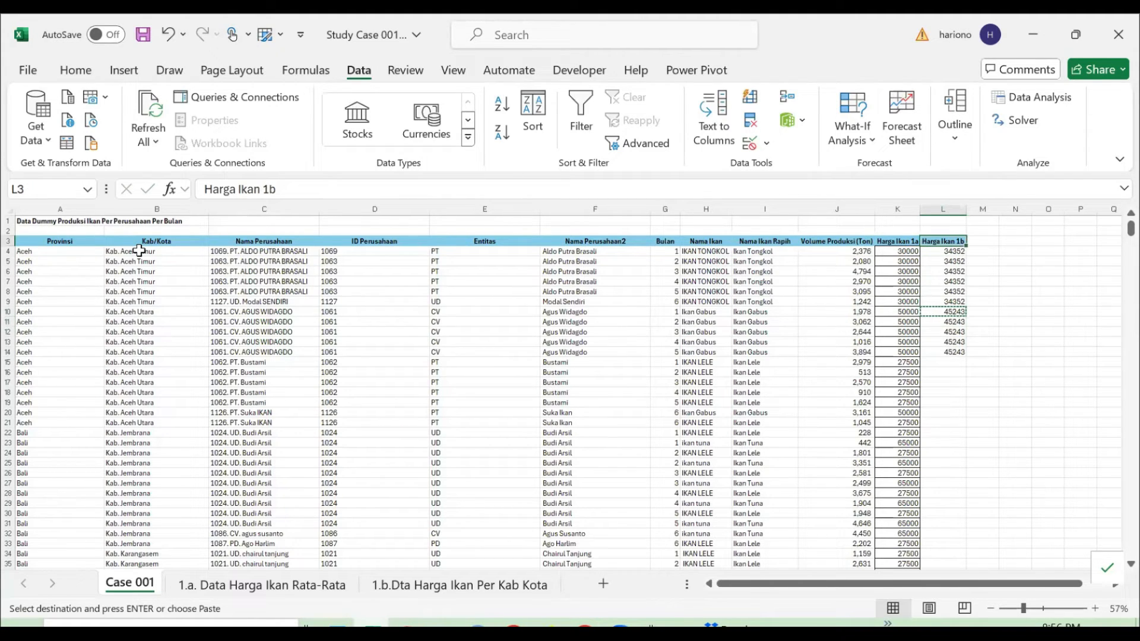
key(alt+i)
key(c)
key(Down)
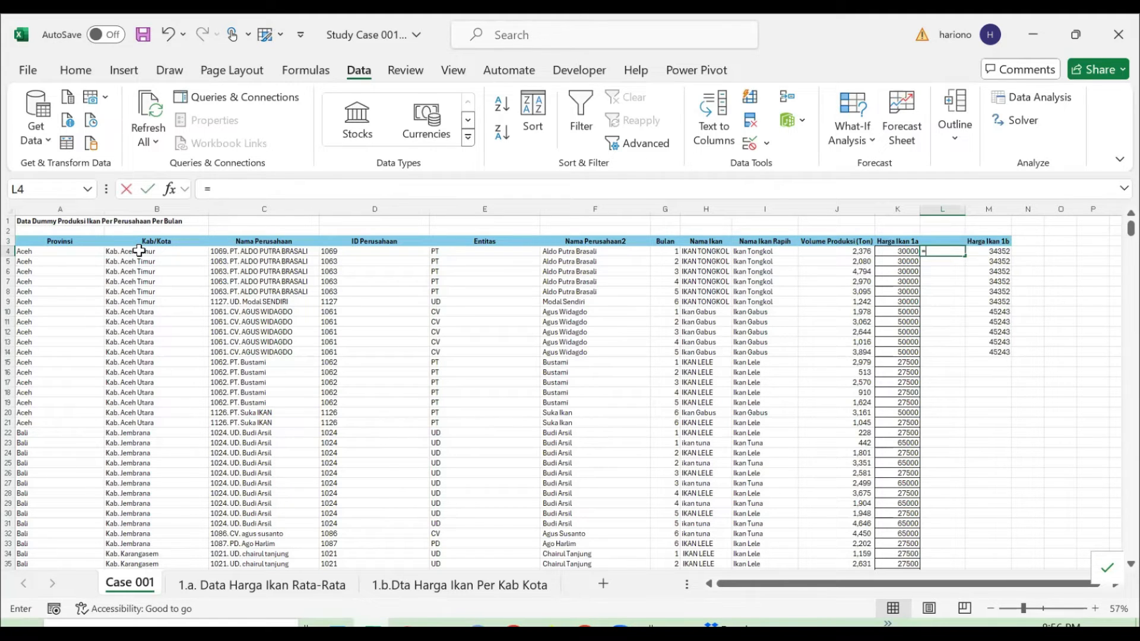
- Enter in L4 a MATCH formula finding I4 in the price sheet's header row $A$3:$J$3 with match type 0
text(=MATCH()
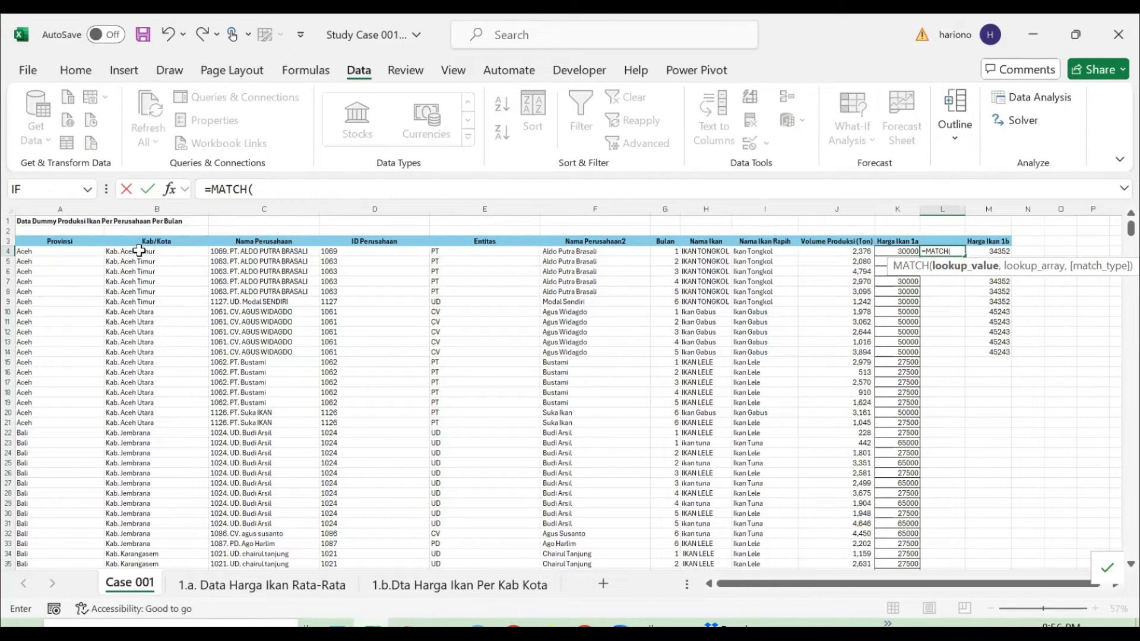
key(Left)
key(Left)
key(Left)
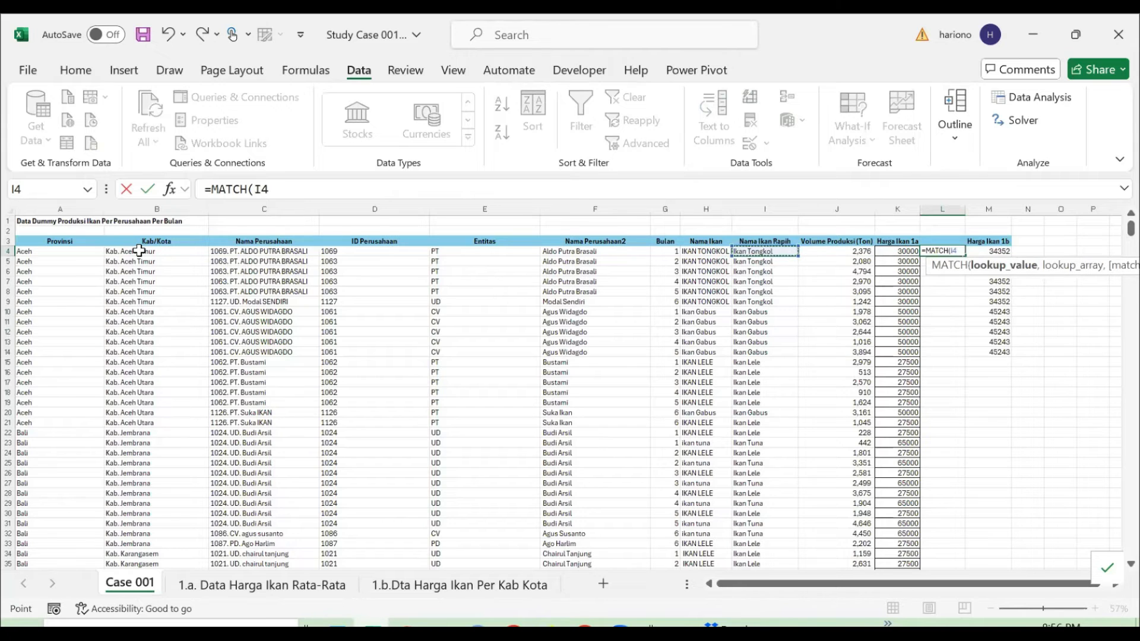
text(,)
key(ctrl+Page_Down)
key(ctrl+Page_Down)
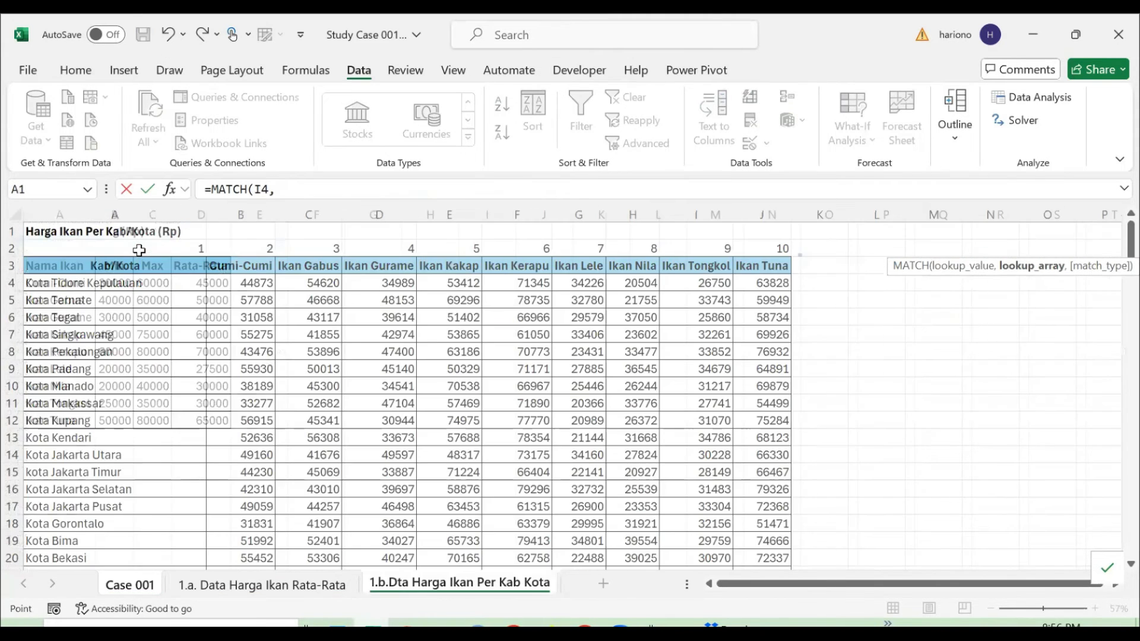
key(Down)
key(Down)
key(Right)
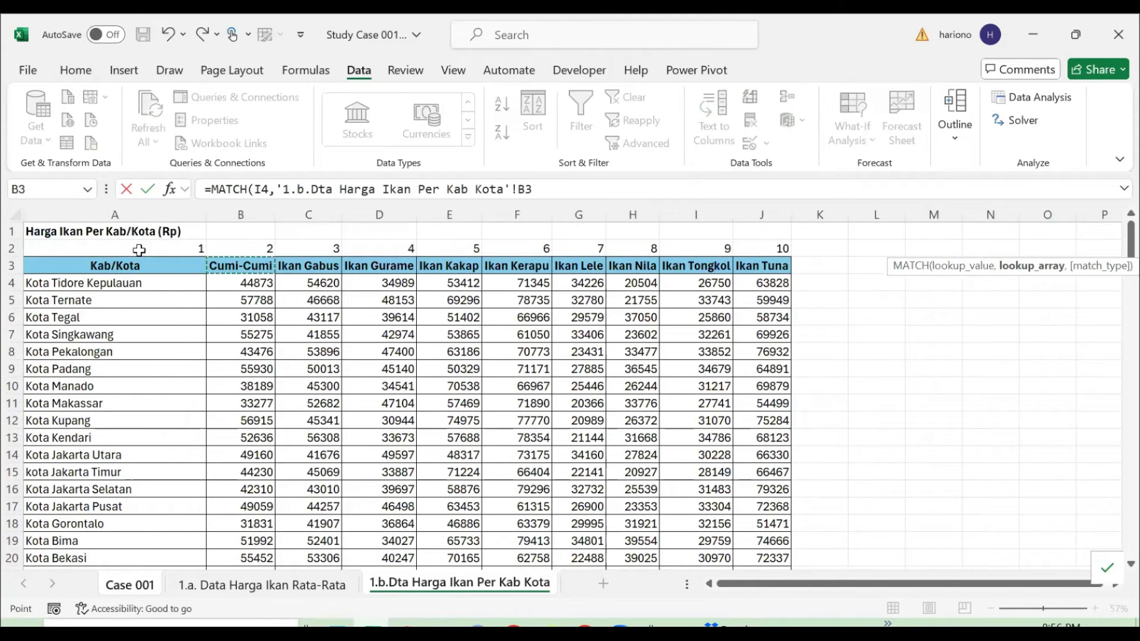
key(Left)
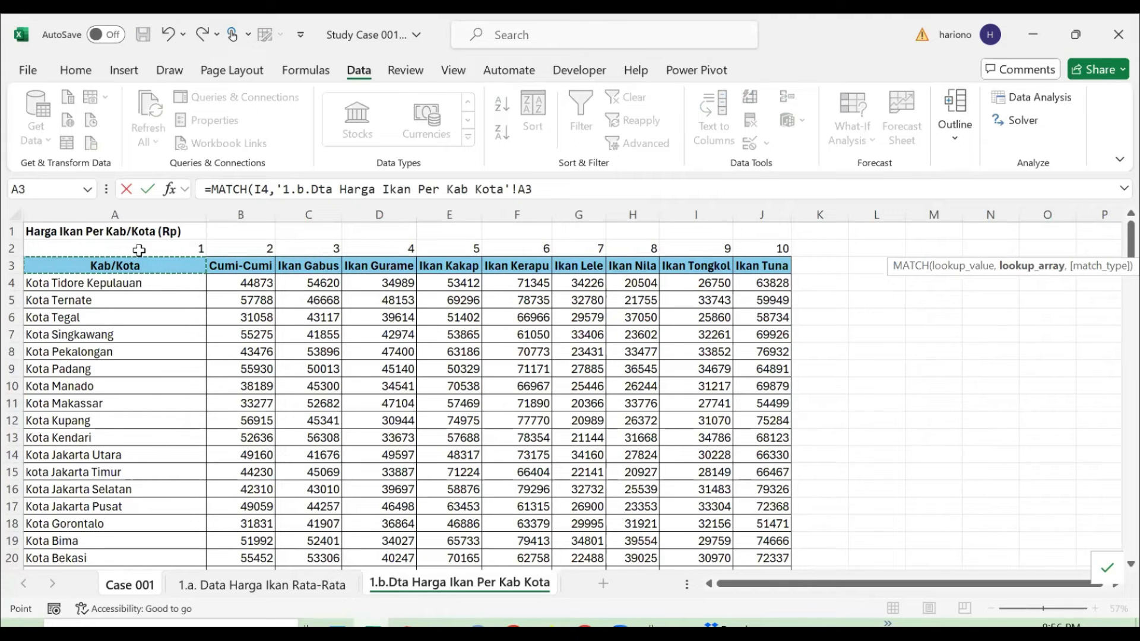
key(ctrl+shift+Right)
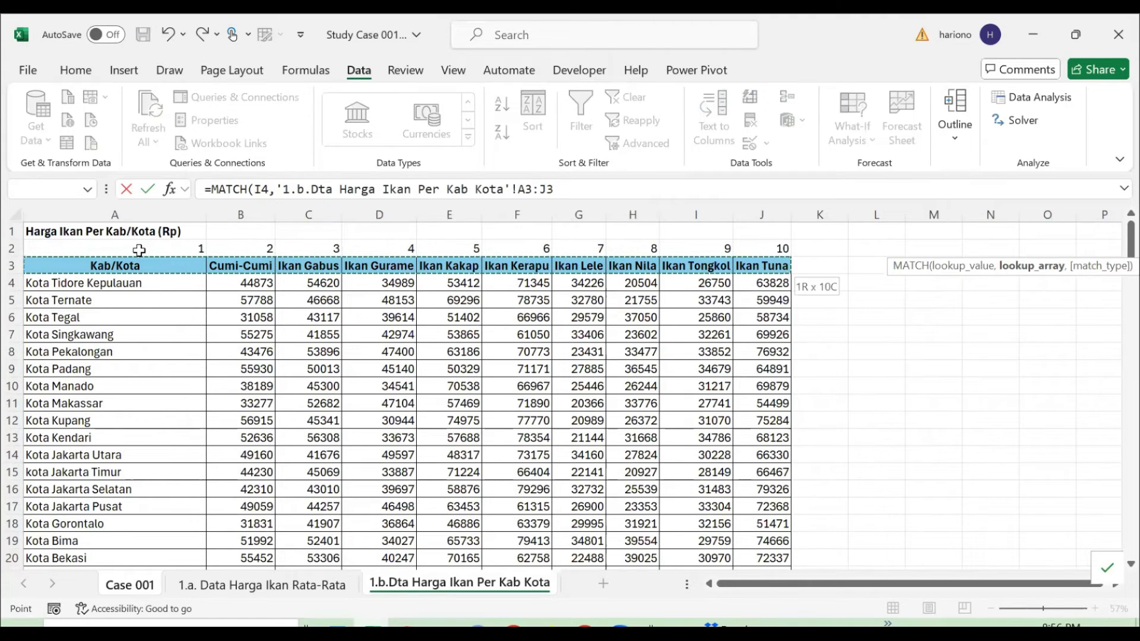
key(F4)
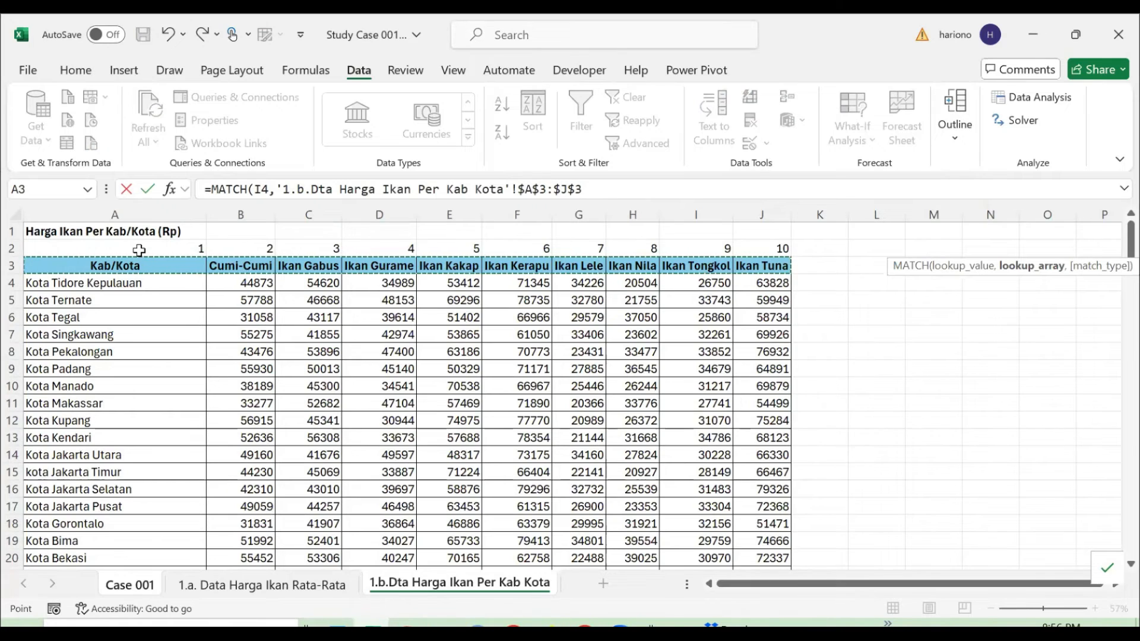
text(,)
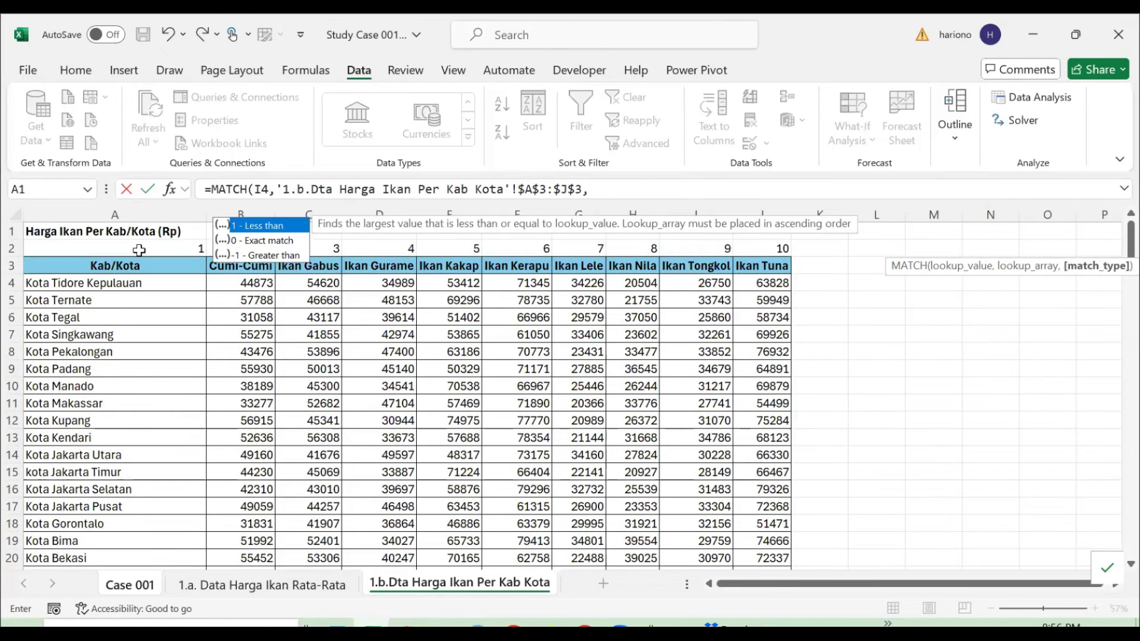
text(0)
key(Return)
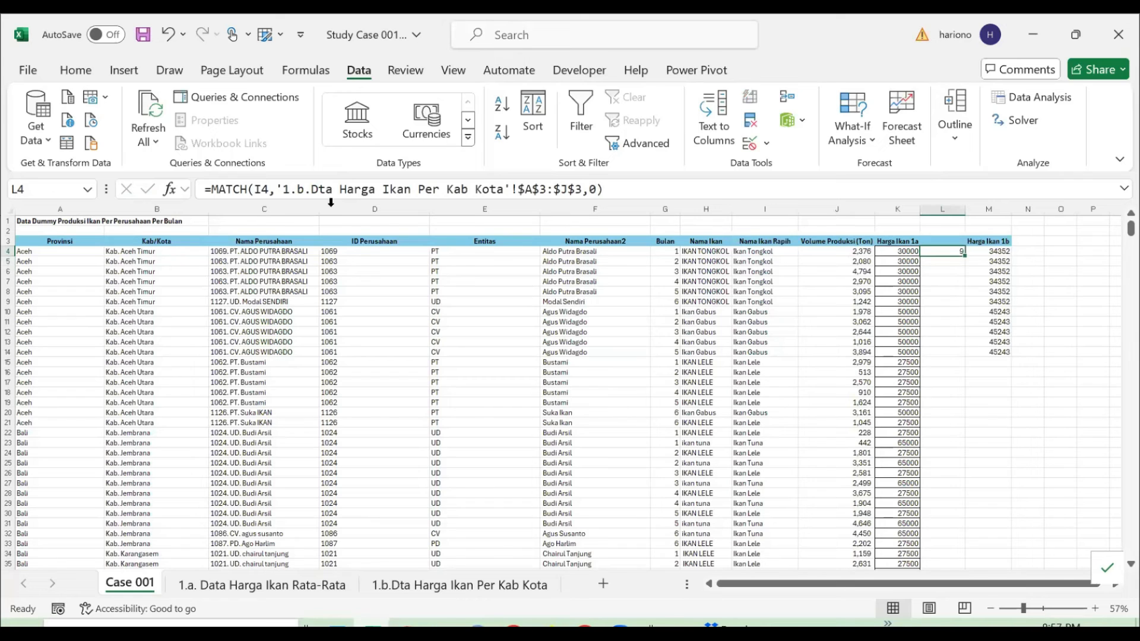
- Fill the MATCH formula down column L for all data rows and check the column numbers for several fish
double_click(964, 259)
click(943, 281)
click(943, 320)
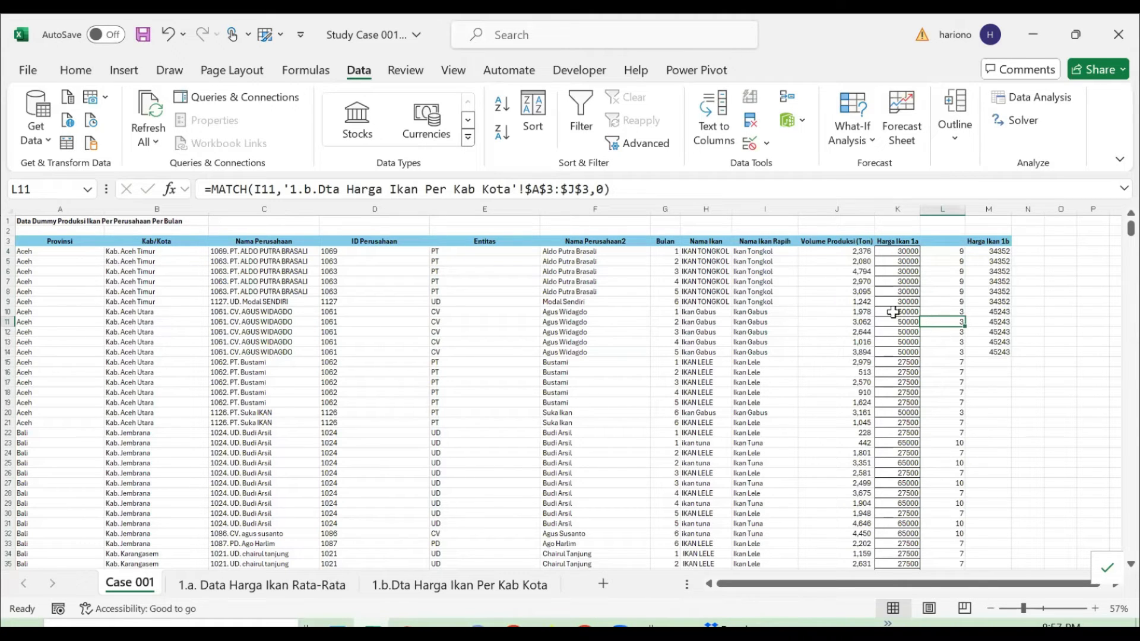
click(951, 383)
click(954, 433)
click(951, 251)
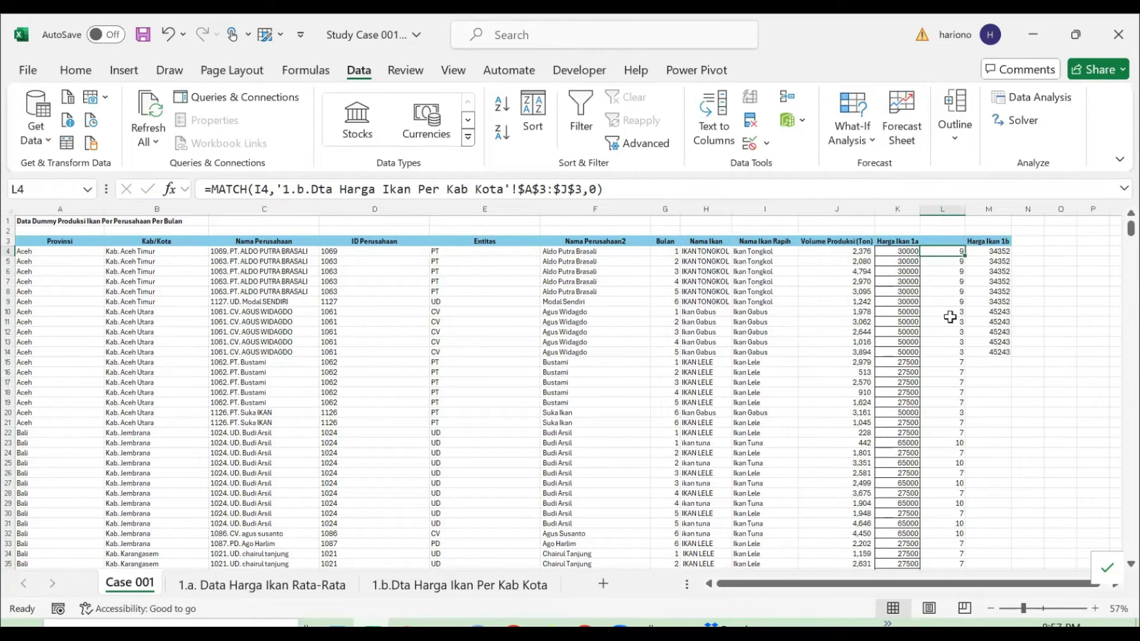
key(ctrl+Down)
key(ctrl+Up)
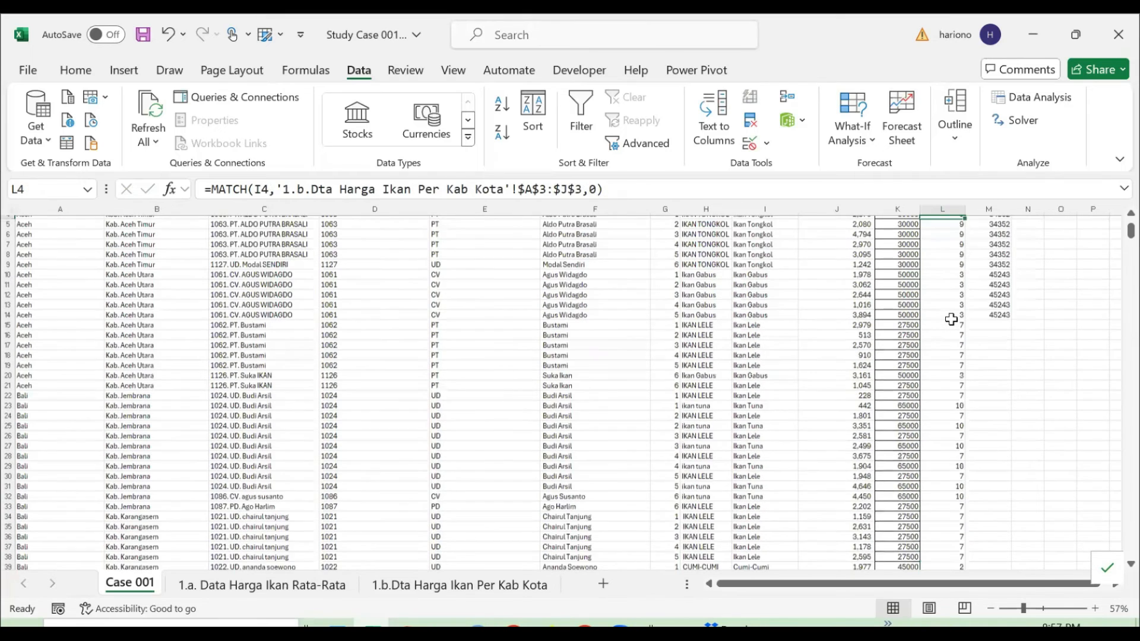
- Examine the Harga Ikan 1b formulas in column M and locate the fixed column index in M4
key(Right)
key(Right)
key(Up)
key(Left)
key(Down)
key(ctrl+Down)
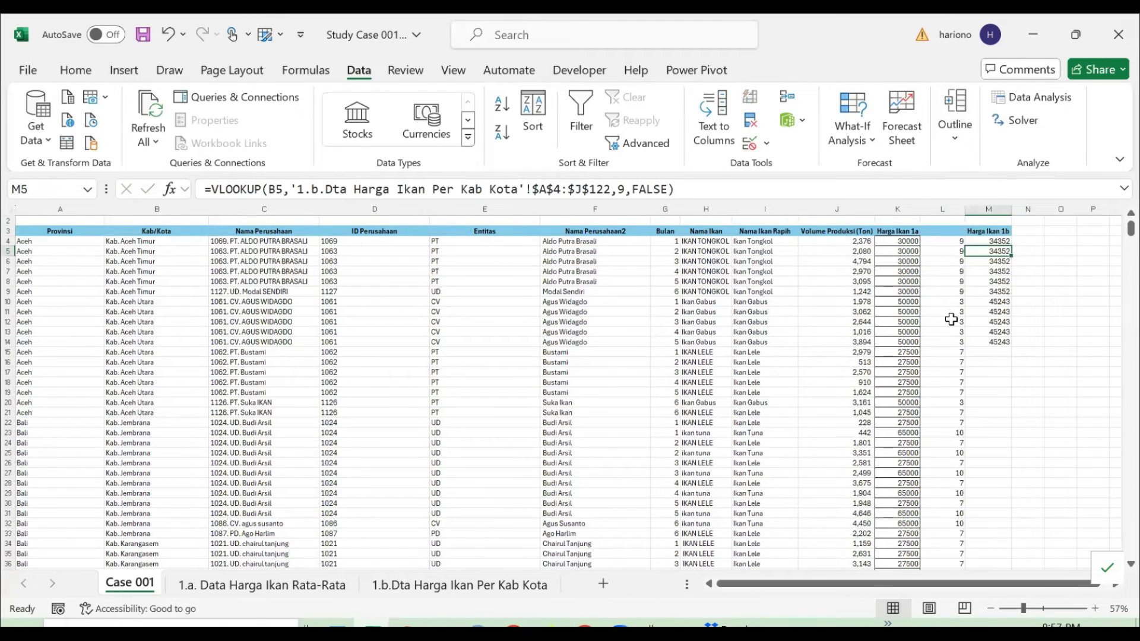
key(Down)
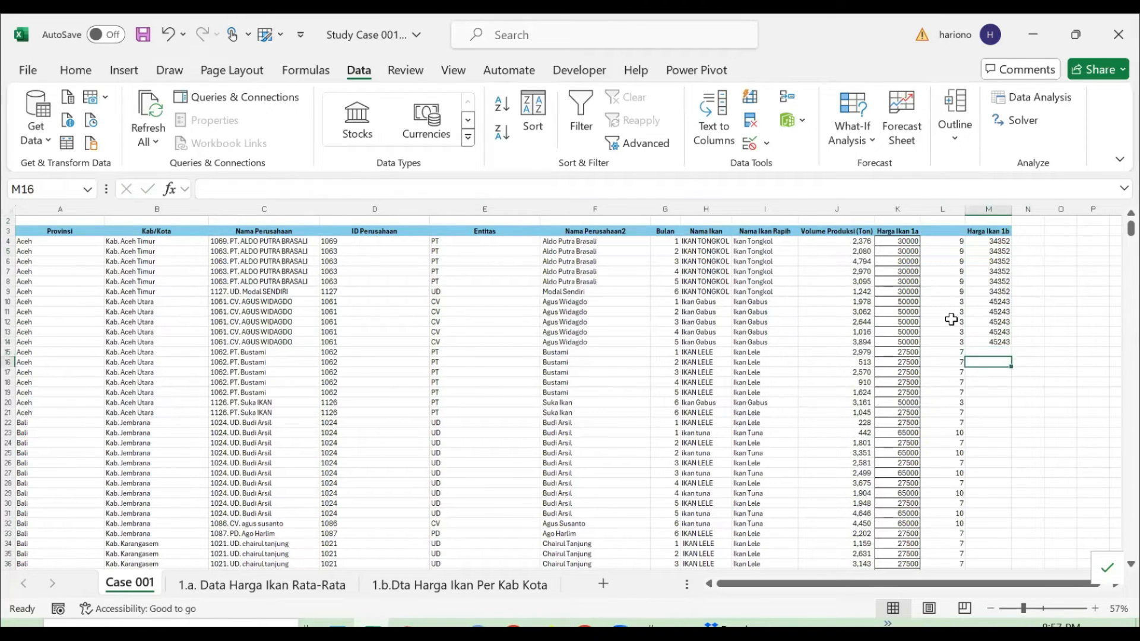
key(Up)
key(ctrl+Up)
key(Down)
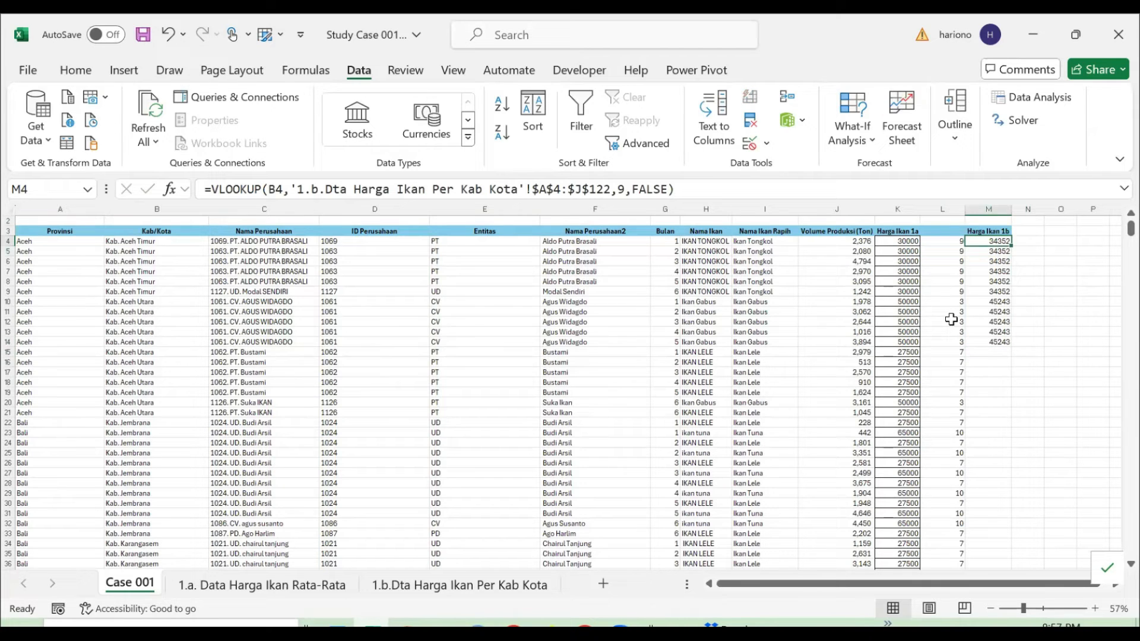
drag(625, 189, 615, 196)
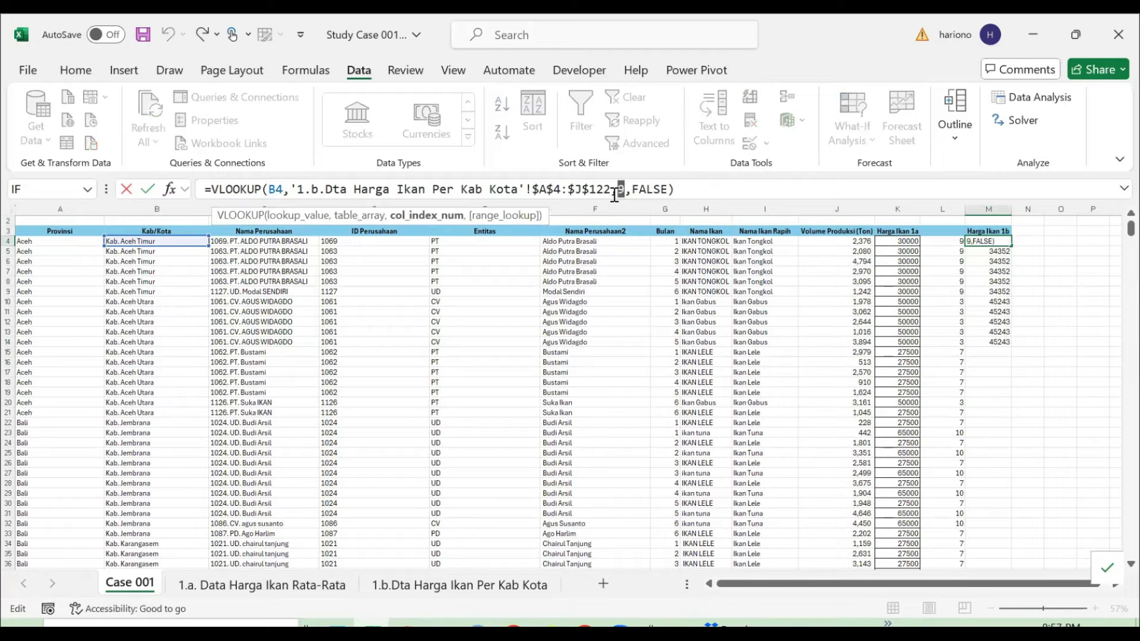
key(Escape)
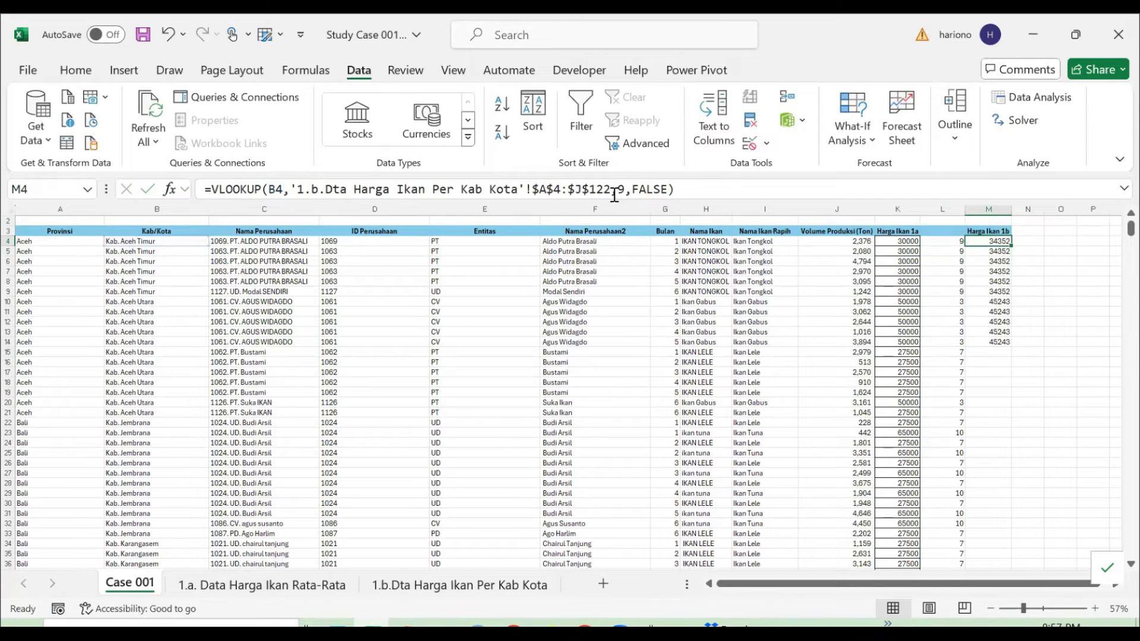
- Copy the MATCH expression from the L4 formula without its equals sign
key(Left)
drag(600, 187, 212, 179)
key(ctrl+c)
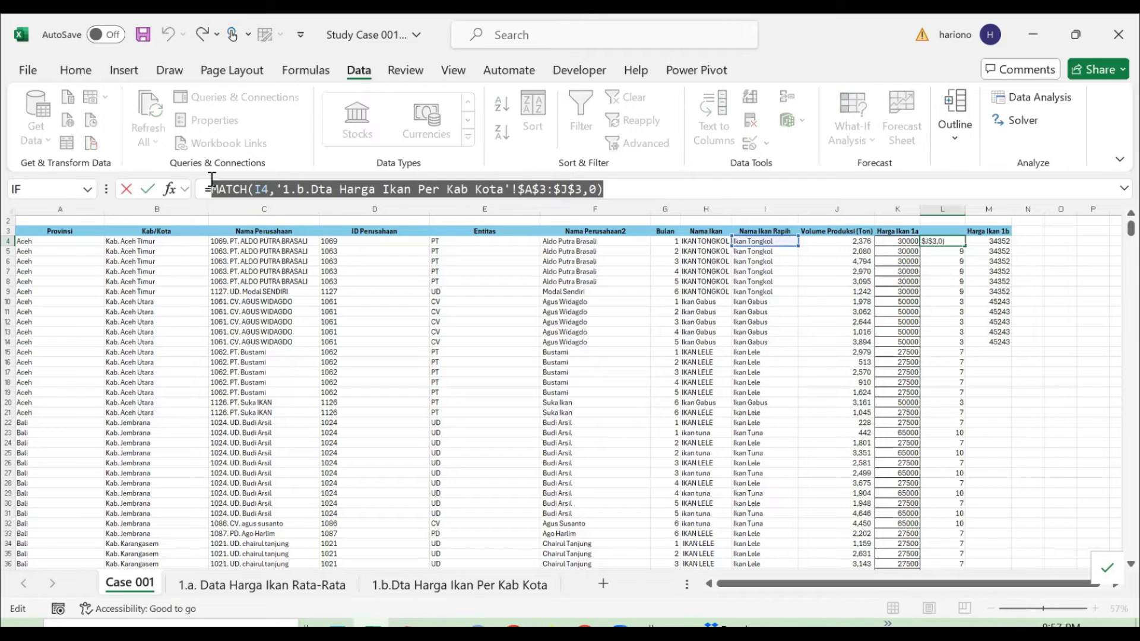
key(Escape)
key(Right)
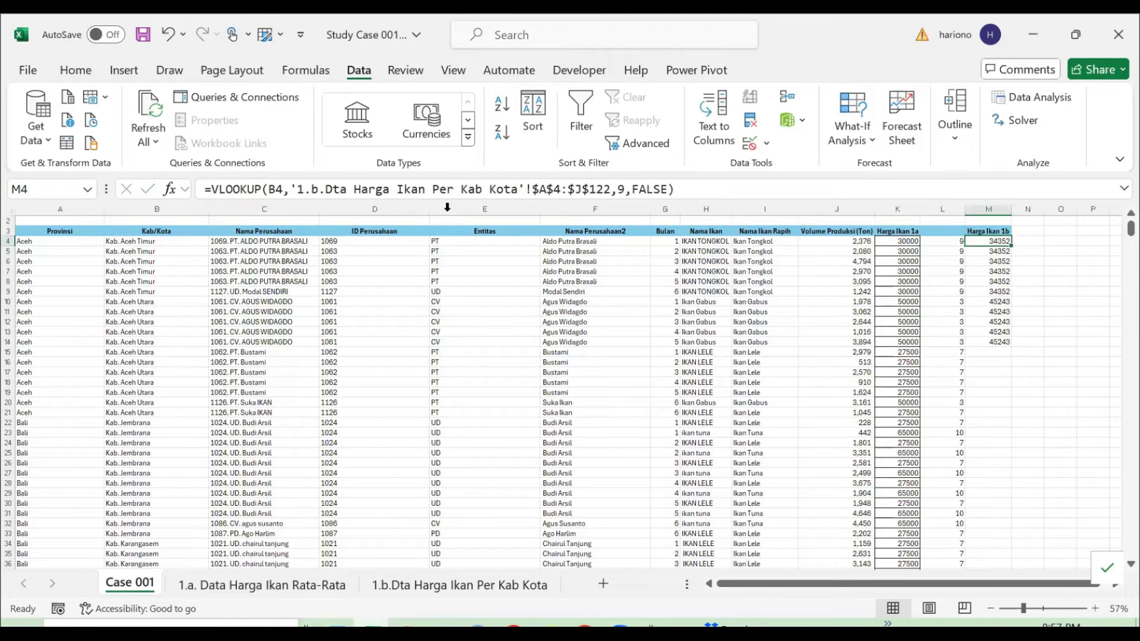
- Replace the fixed column index in the M4 VLOOKUP with MATCH(I4,'1.b.Dta Harga Ikan Per Kab Kota'!$A$3:$J$3,0)
click(620, 189)
double_click(620, 189)
key(ctrl+v)
key(ctrl+Return)
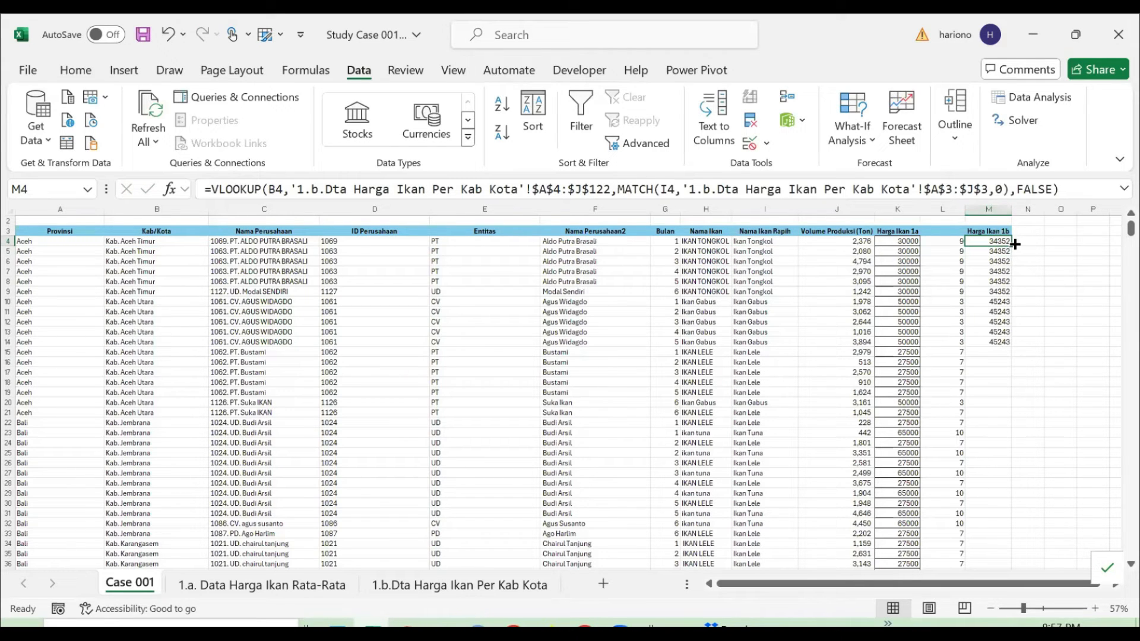
- Fill the combined VLOOKUP and MATCH formula from M4 down all data rows and delete the helper MATCH column L
drag(1014, 244, 1016, 348)
double_click(1013, 347)
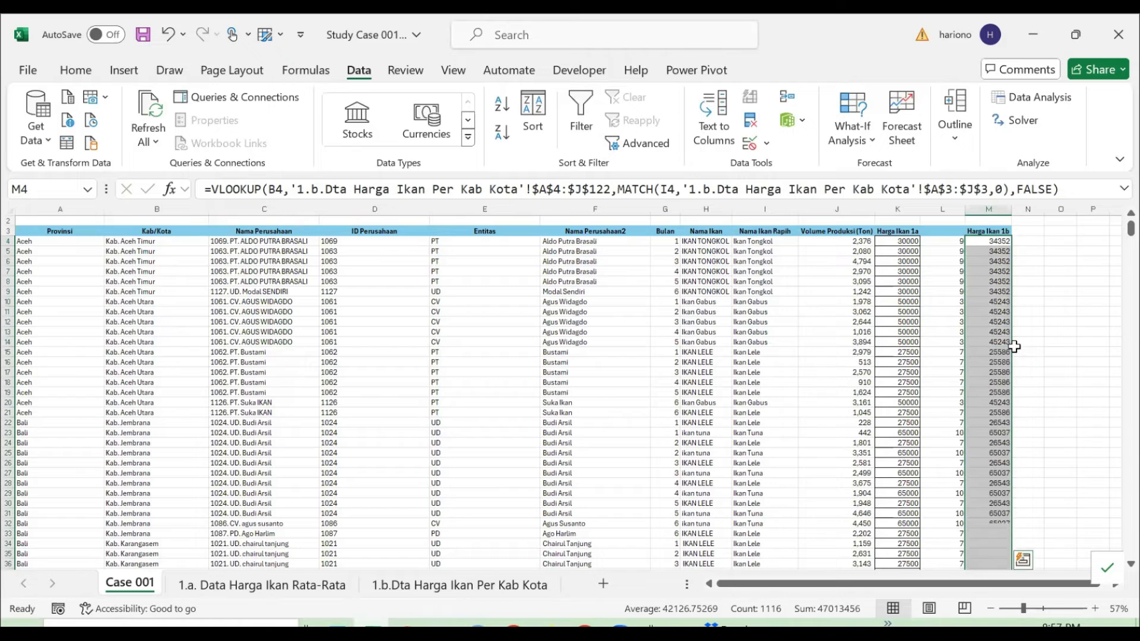
click(991, 292)
key(Left)
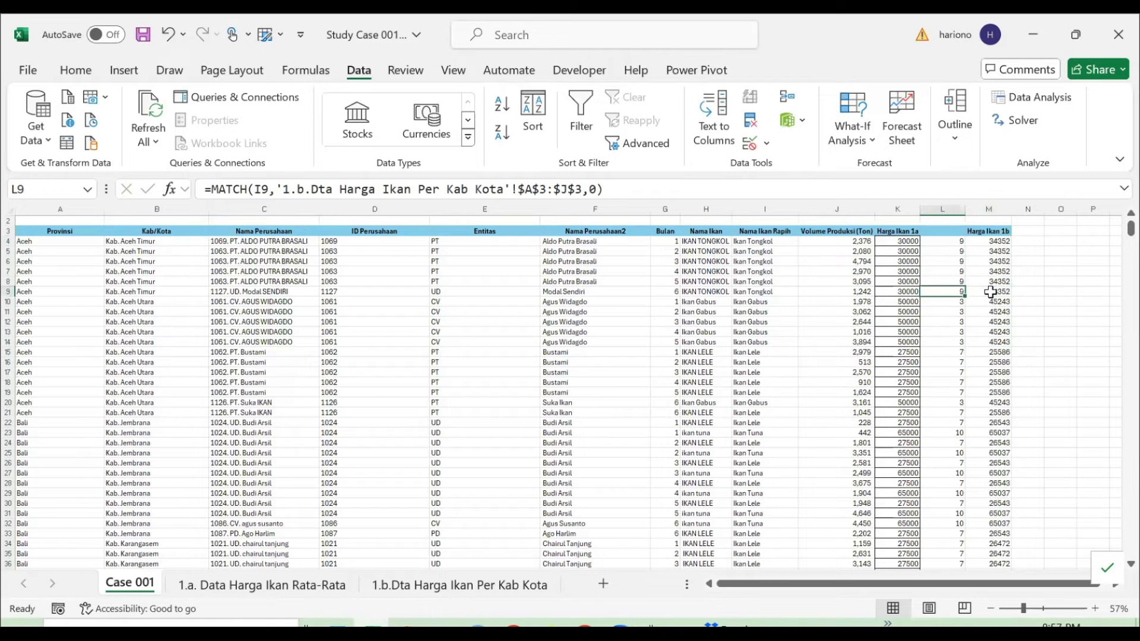
key(ctrl+space)
key(ctrl+minus)
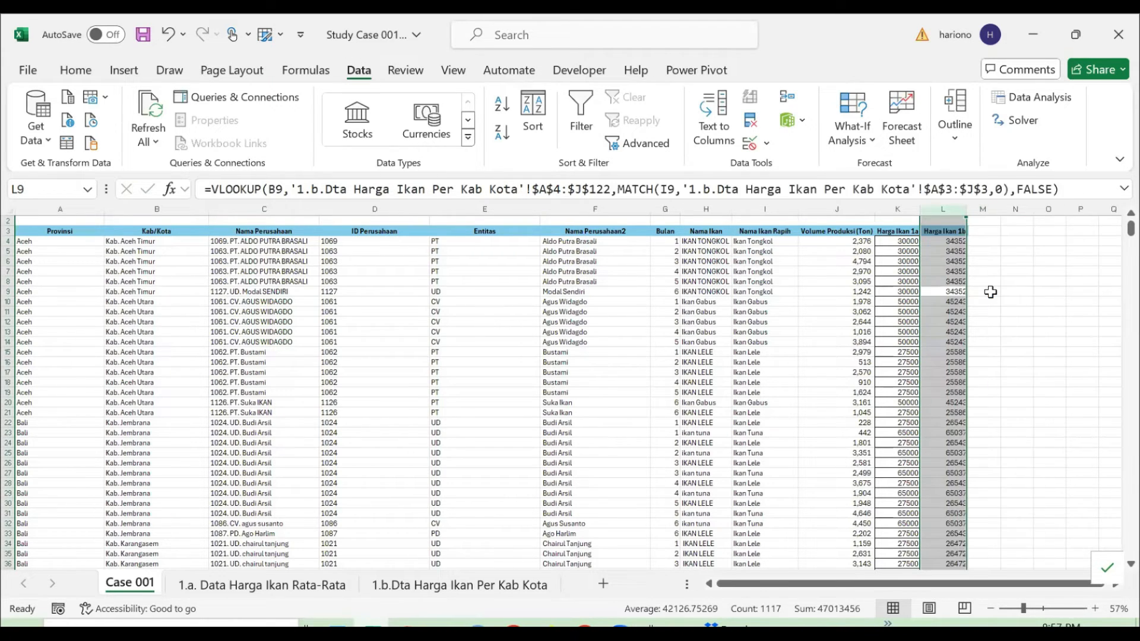
- Check the Harga Ikan 1b column down to its last data row and save the workbook
key(ctrl+Down)
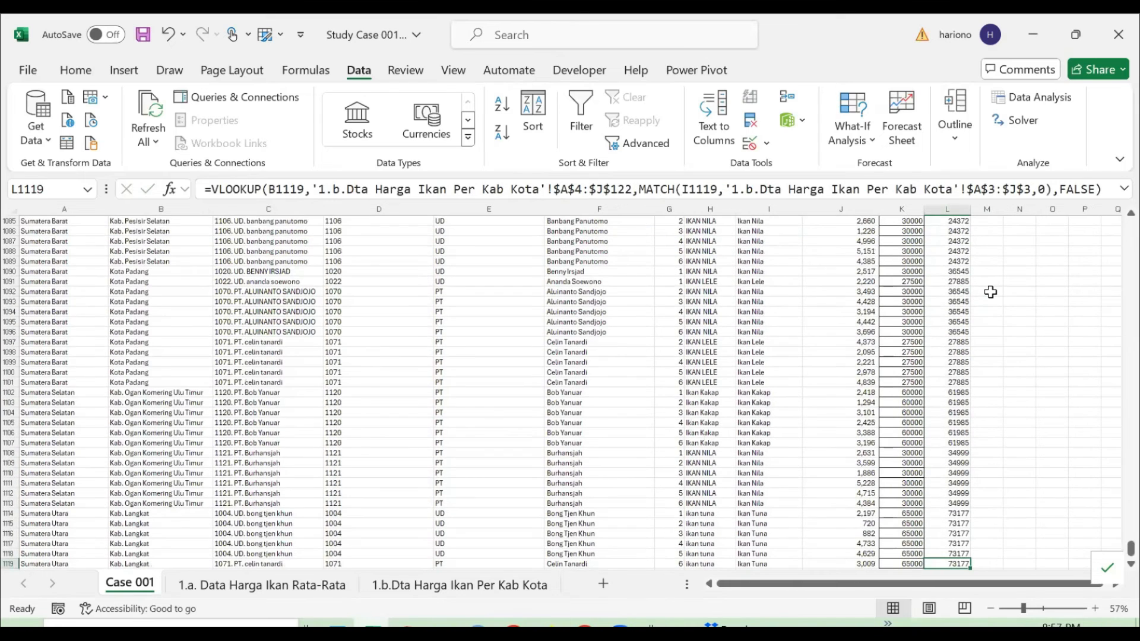
key(ctrl+Up)
scroll(991, 292, up, 1)
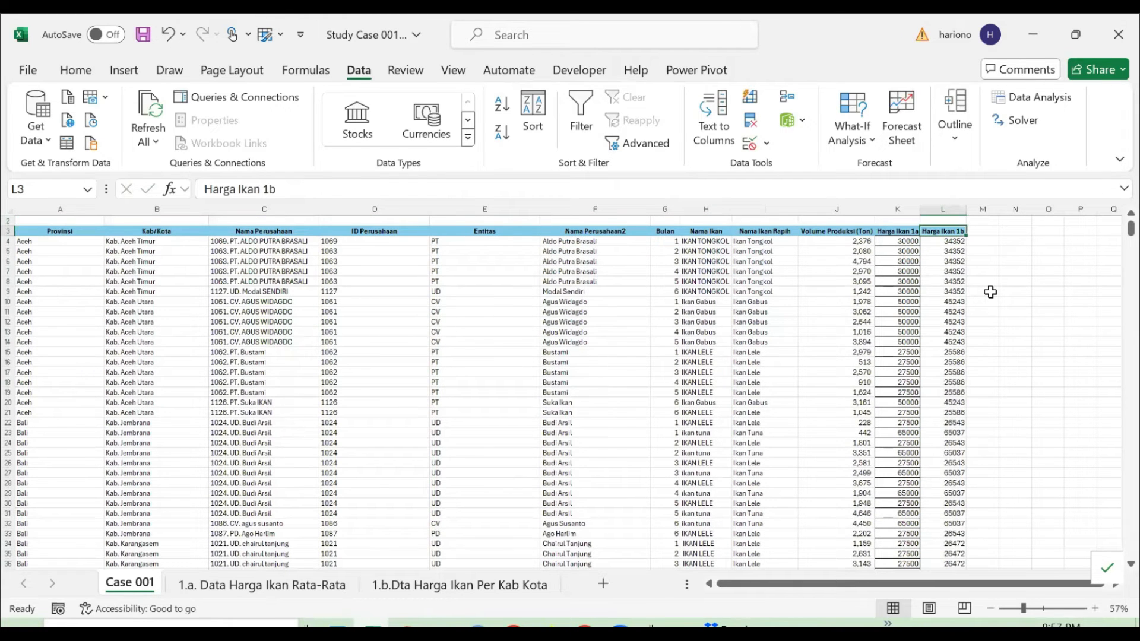
key(ctrl+s)
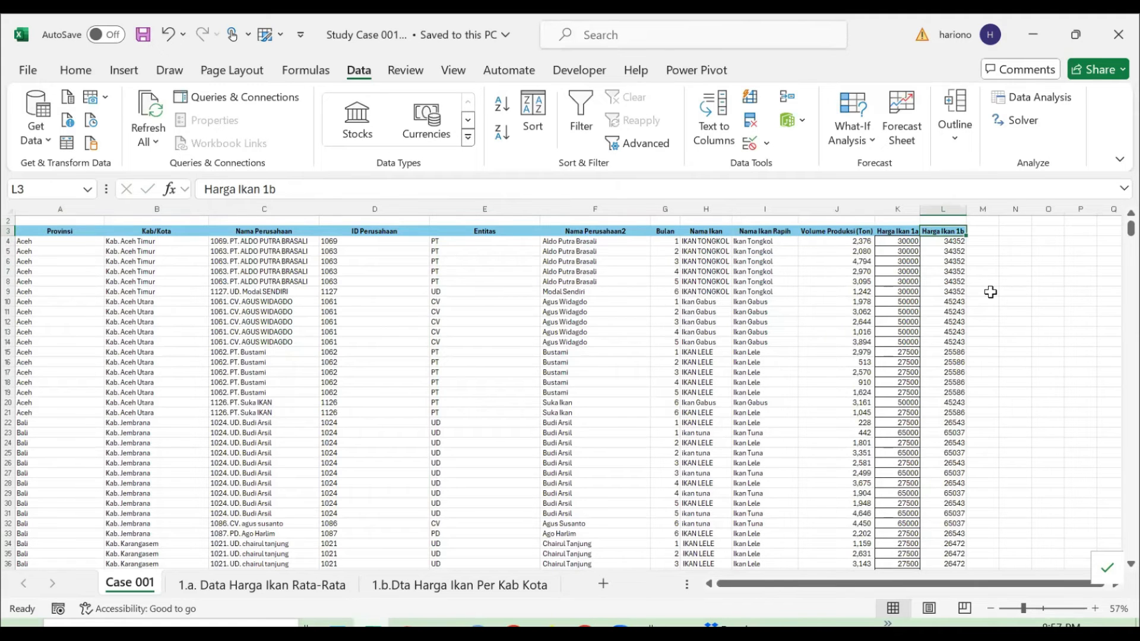
- Examine the Nilai 1b formulas in the first data rows of column N on the Case 001 sheet
key(ctrl+Page_Down)
key(ctrl+Page_Down)
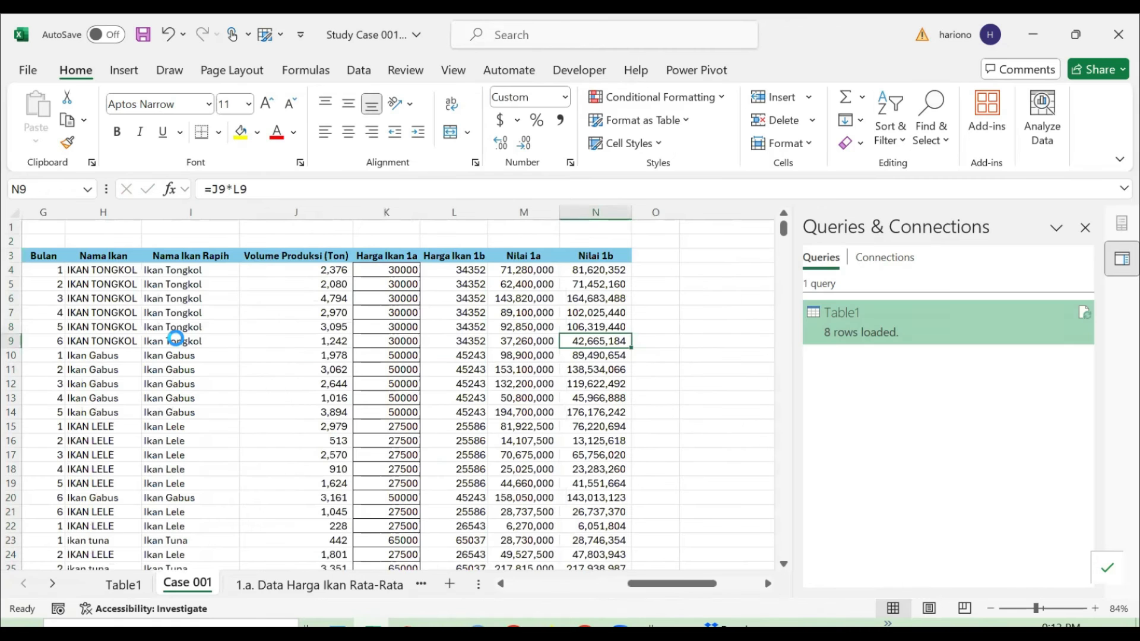
key(Up)
key(Up)
key(Up)
key(Up)
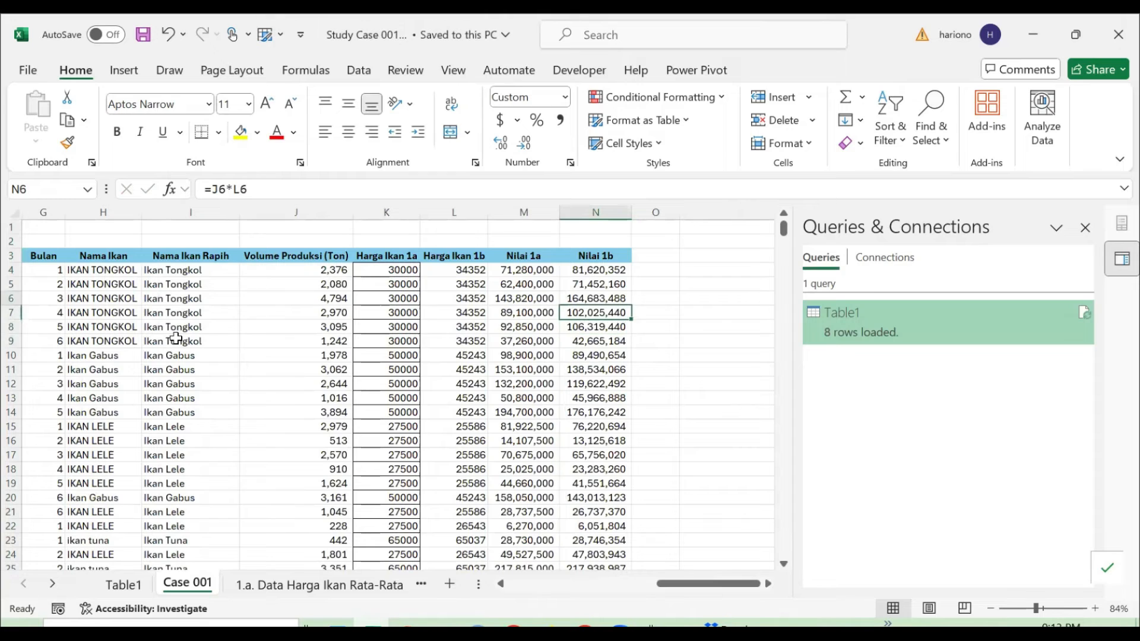
key(Up)
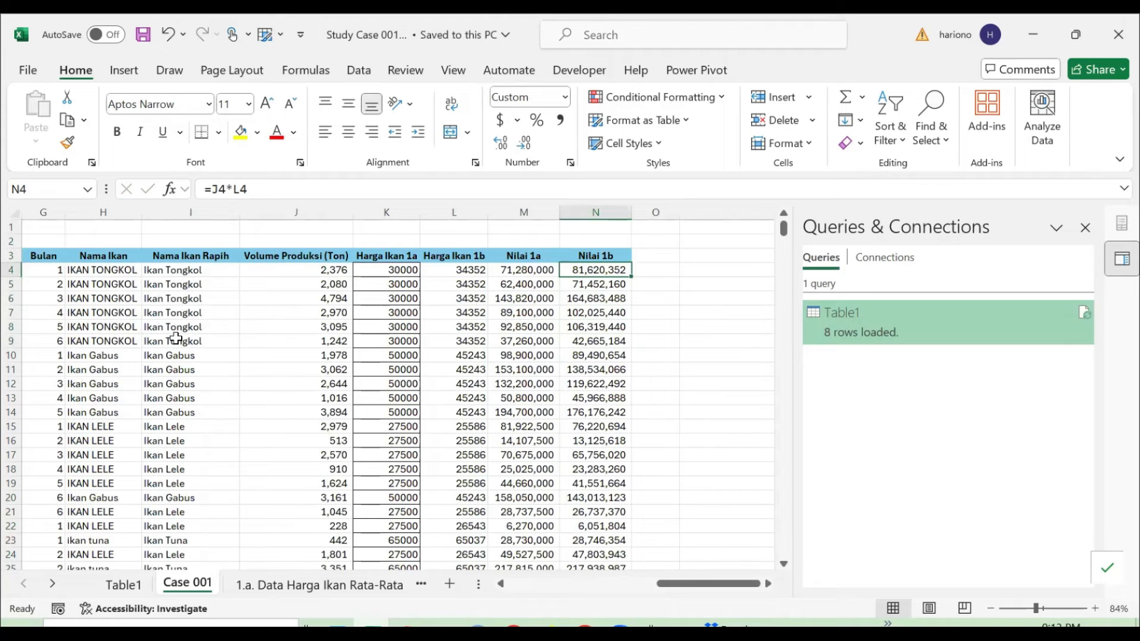
- Review the Case 001 column headers from Provinsi through Volume Produksi (Ton)
key(Left)
key(Up)
key(Left)
key(Left)
key(Left)
key(Left)
key(Left)
key(Left)
key(Left)
key(Left)
key(Left)
key(Left)
key(Left)
key(Left)
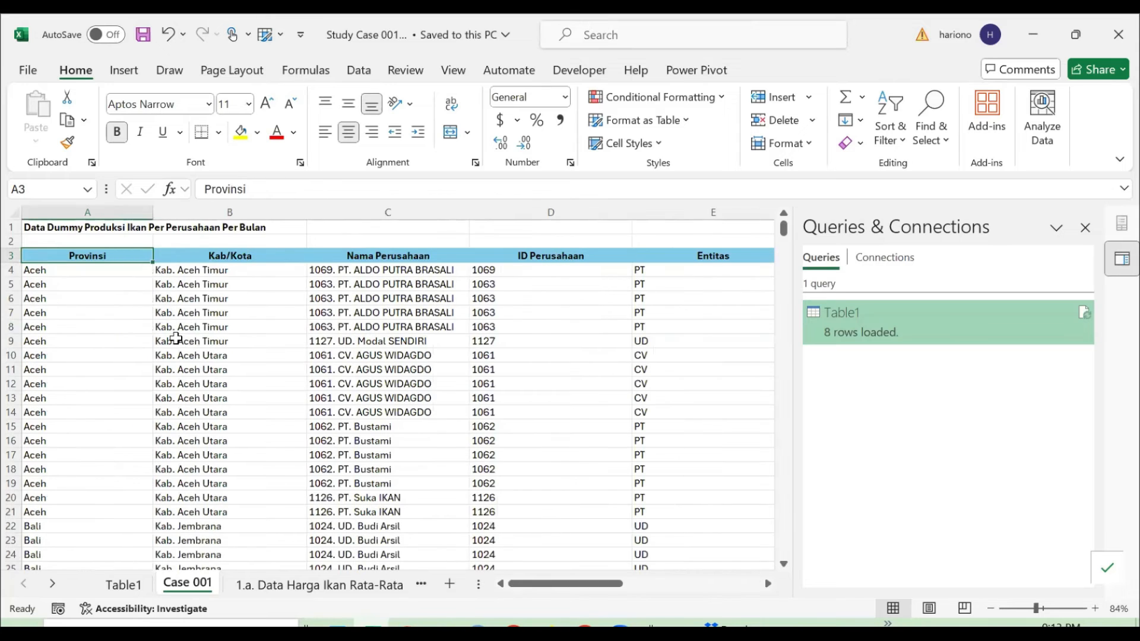
key(Right)
key(Right)
key(Right)
key(Right)
key(Right)
key(Right)
key(Right)
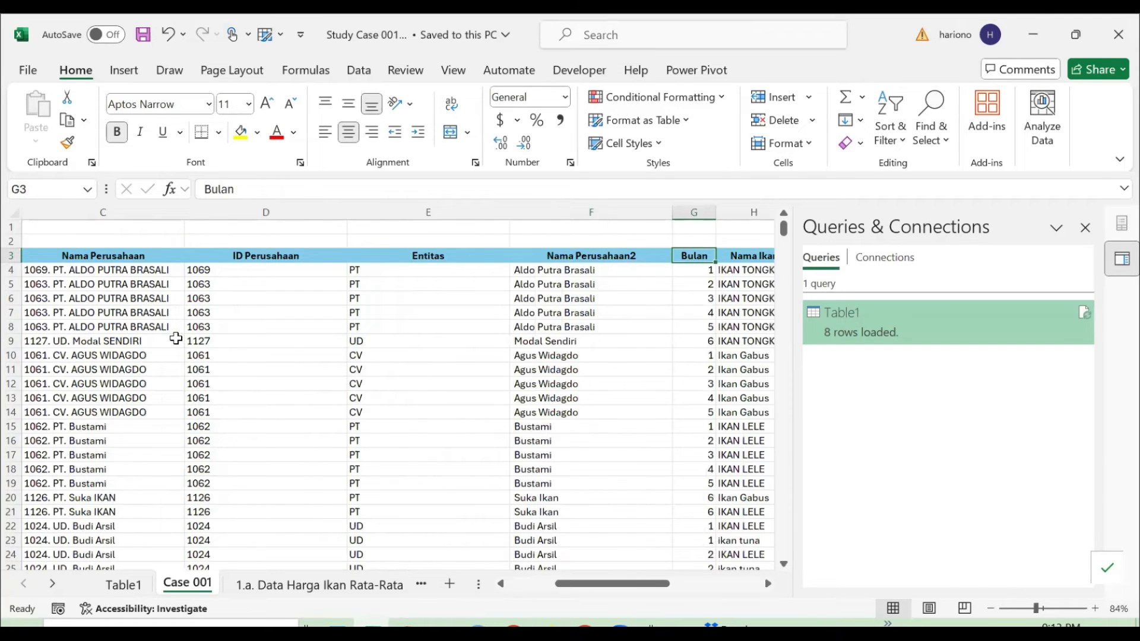
key(Right)
key(Right)
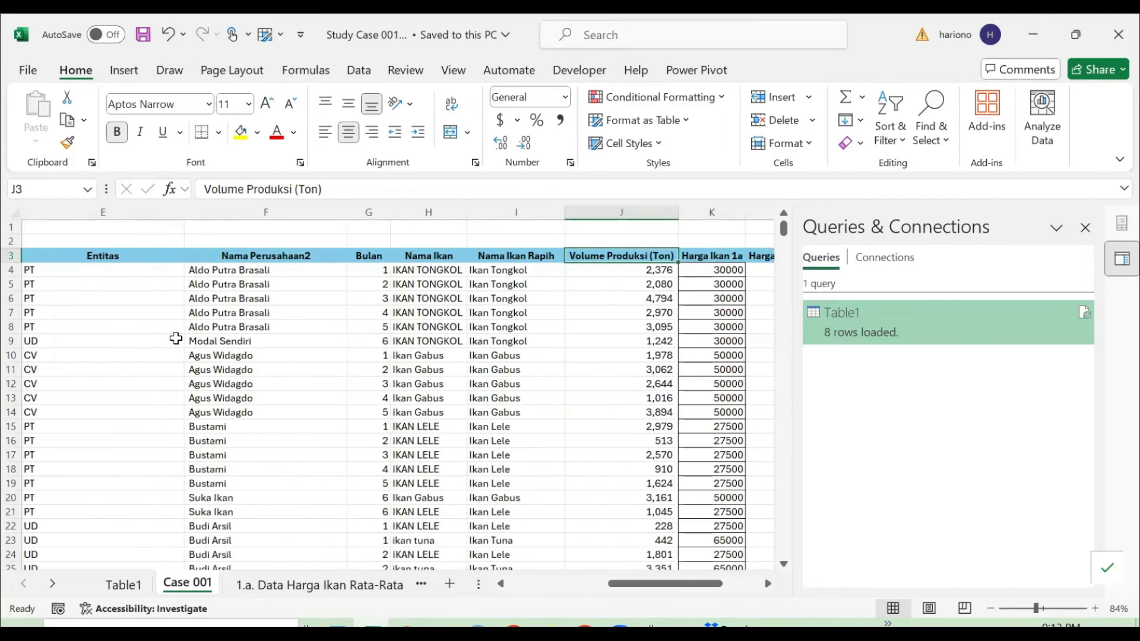
- Examine the full width of the Case 001 data table, from Provinsi to Nilai 1b
scroll(307, 339, down, 2)
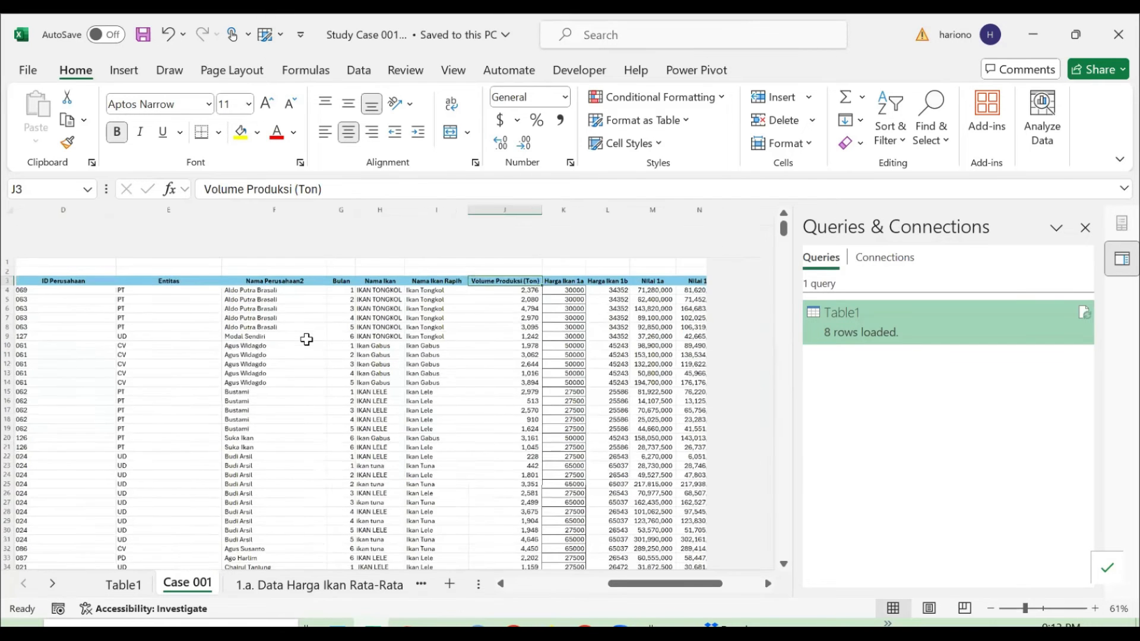
scroll(307, 339, left, 5)
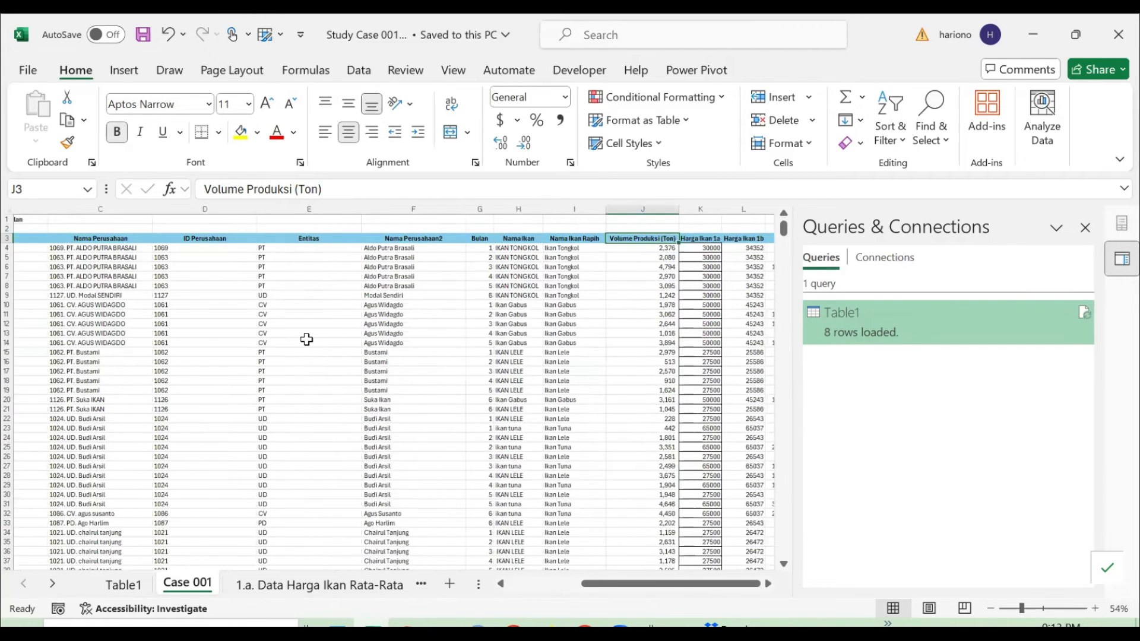
scroll(306, 339, right, 2)
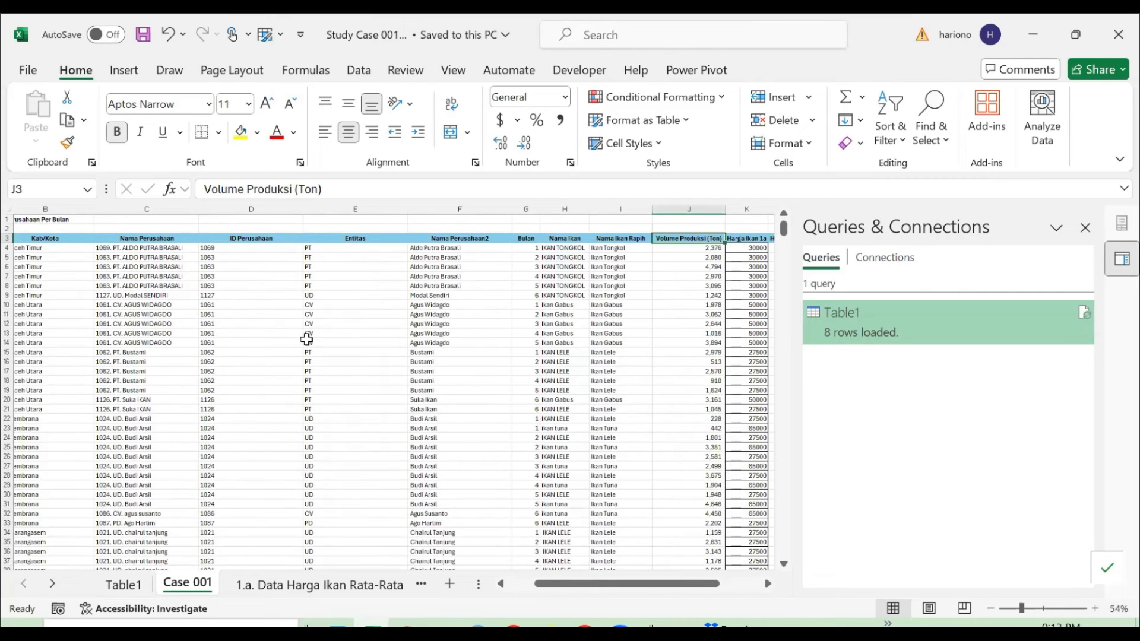
click(388, 304)
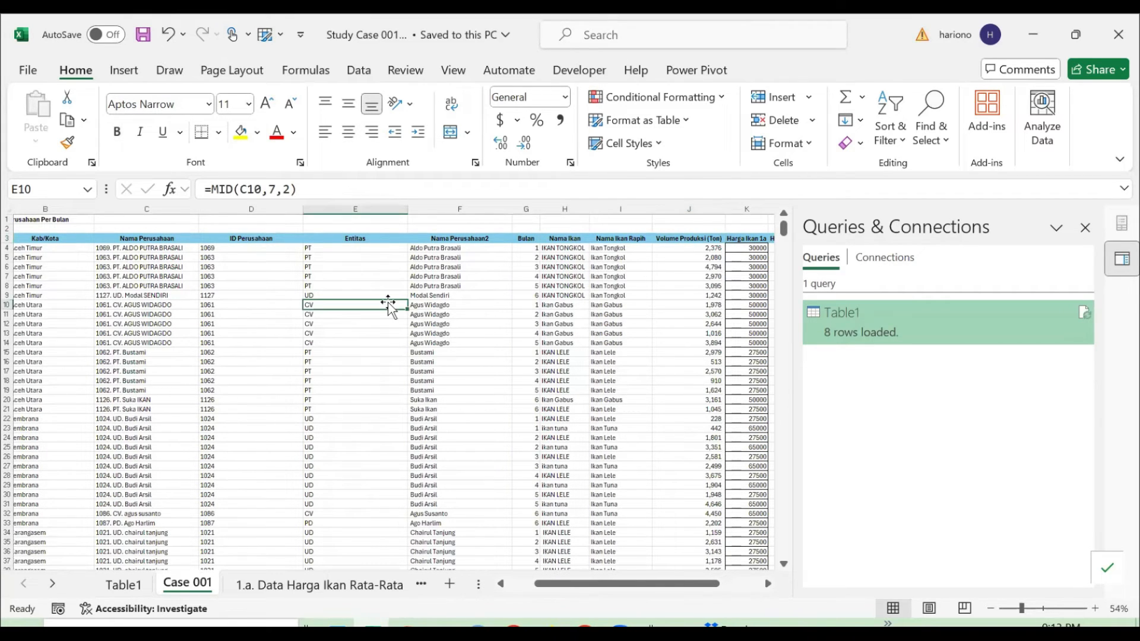
key(Home)
key(Up)
key(Up)
key(Up)
key(Up)
key(Up)
key(Up)
key(Up)
key(Down)
key(Up)
key(ctrl+Right)
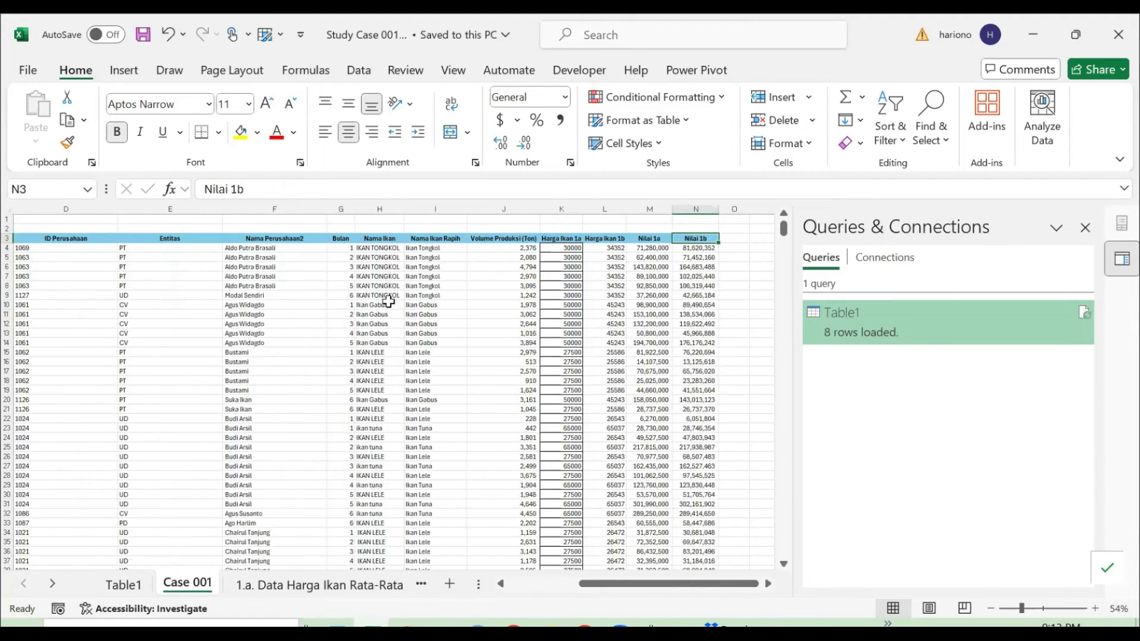
key(Down)
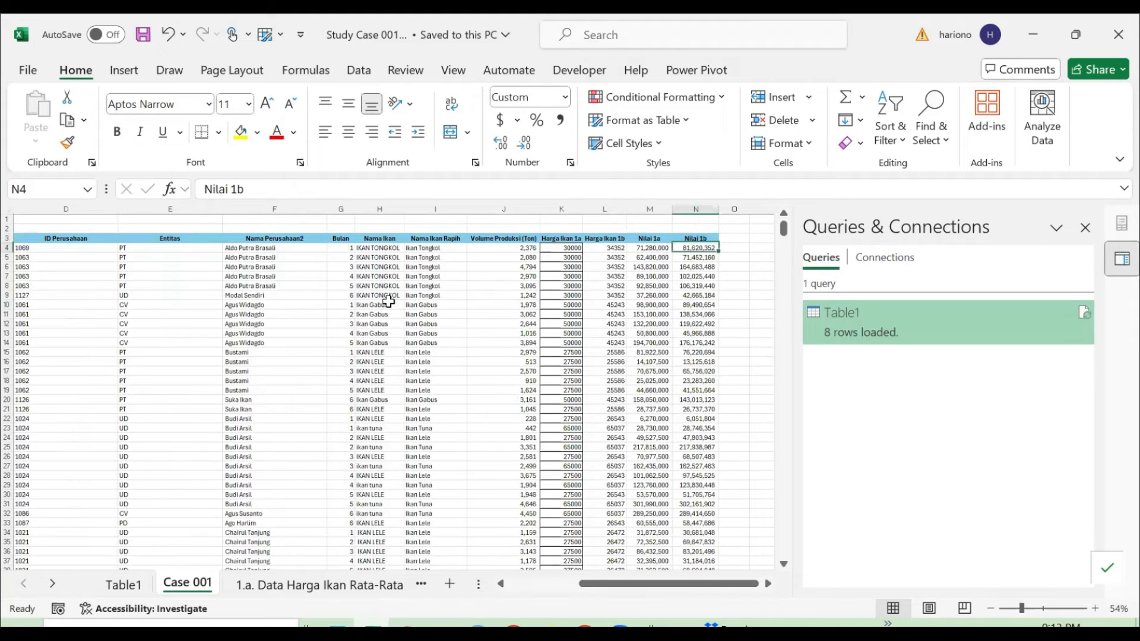
key(Right)
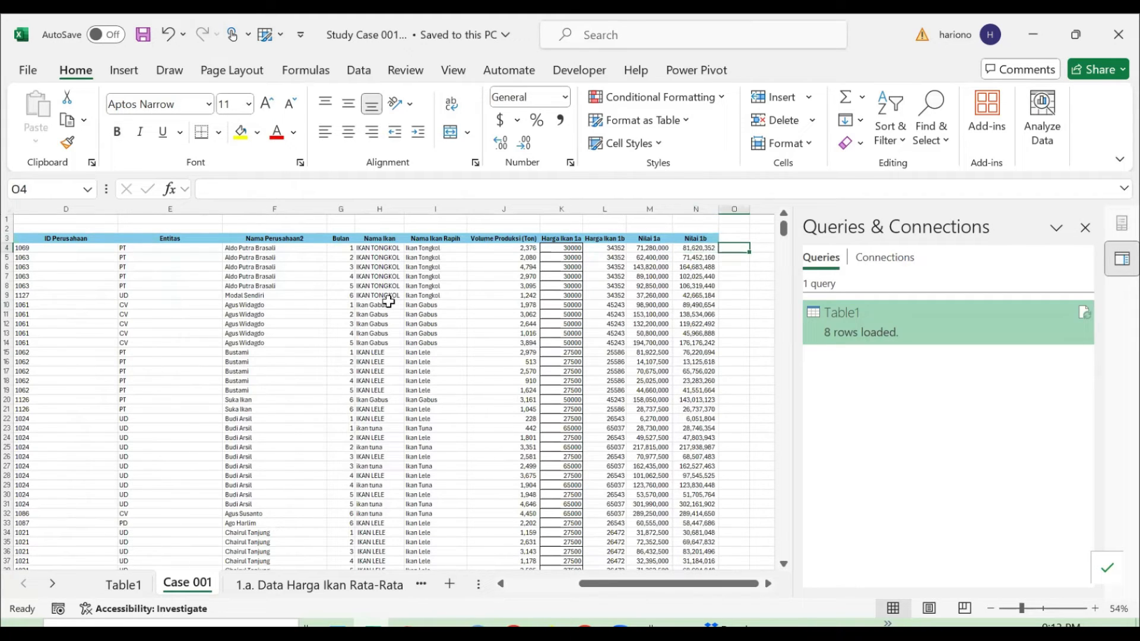
key(Right)
key(Left)
key(Left)
key(ctrl+Left)
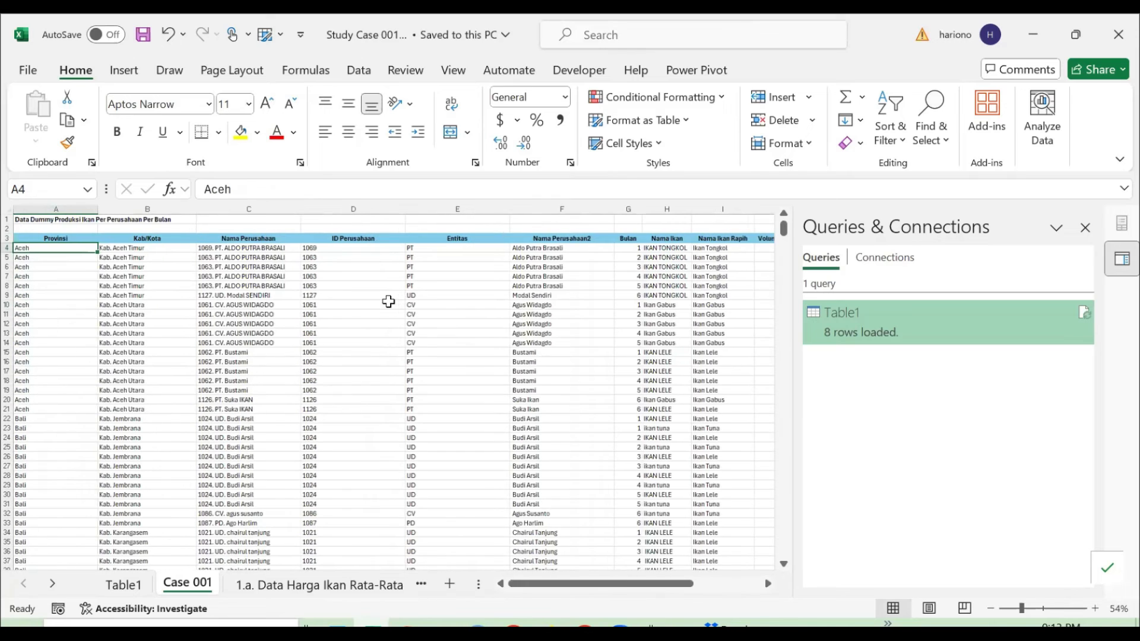
- List the distinct provinces in column P by entering =UNIQUE(A4:A1119) in P4
key(ctrl+Right)
key(Right)
key(Right)
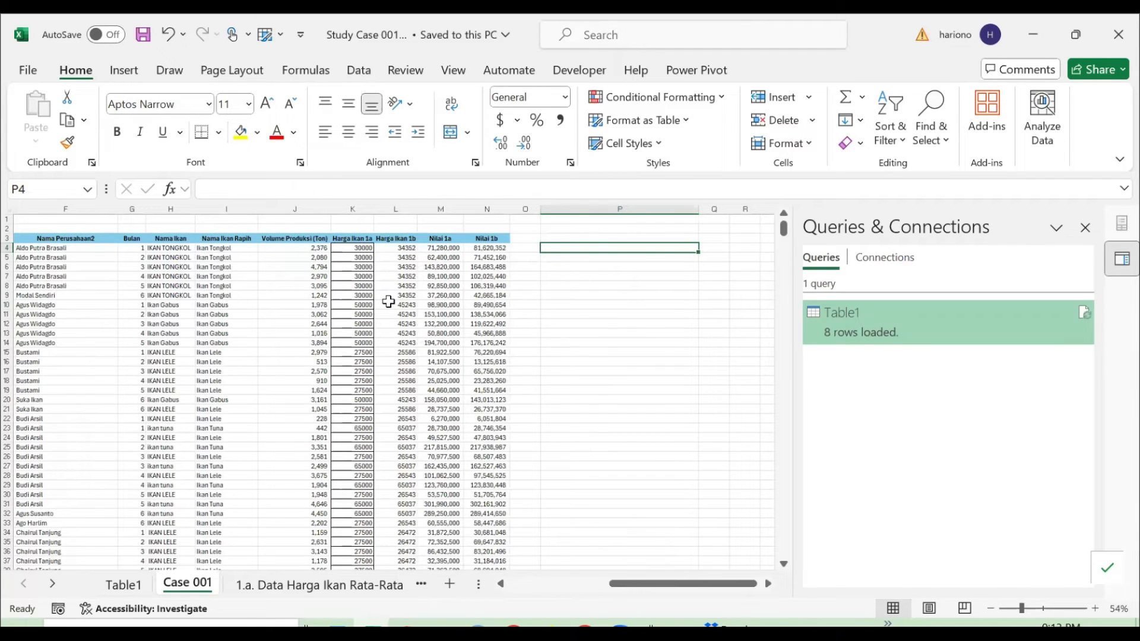
text(=uni)
key(Down)
key(Down)
key(Tab)
key(ctrl+Left)
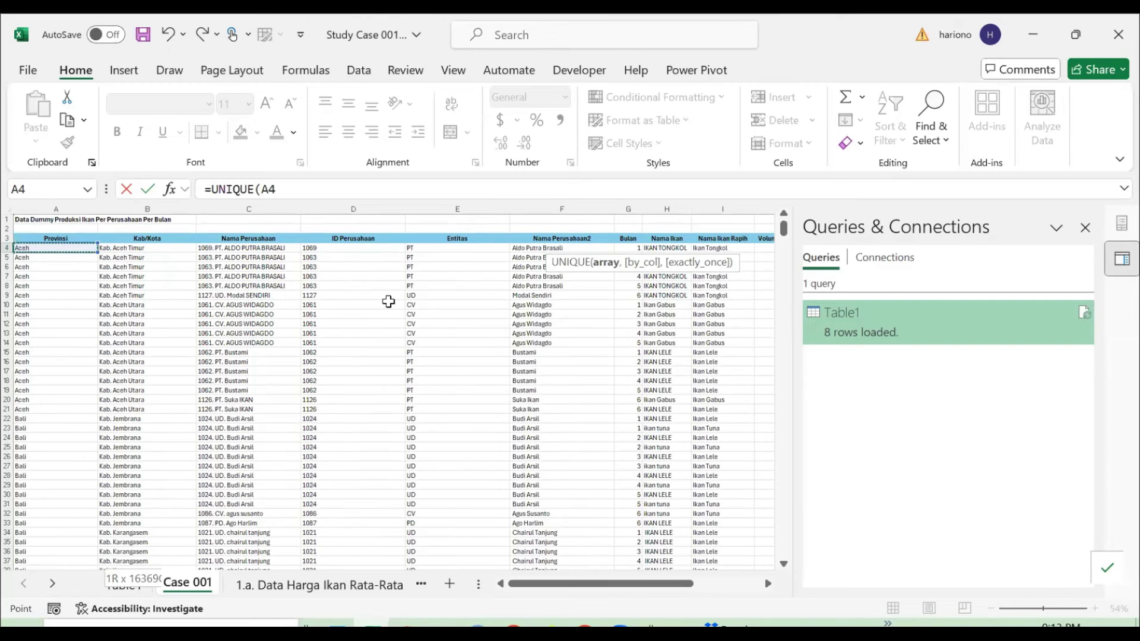
key(ctrl+shift+Down)
key(Return)
- Look through the list of distinct provinces and clear the UNIQUE formula from P4
key(Up)
key(ctrl+shift+Down)
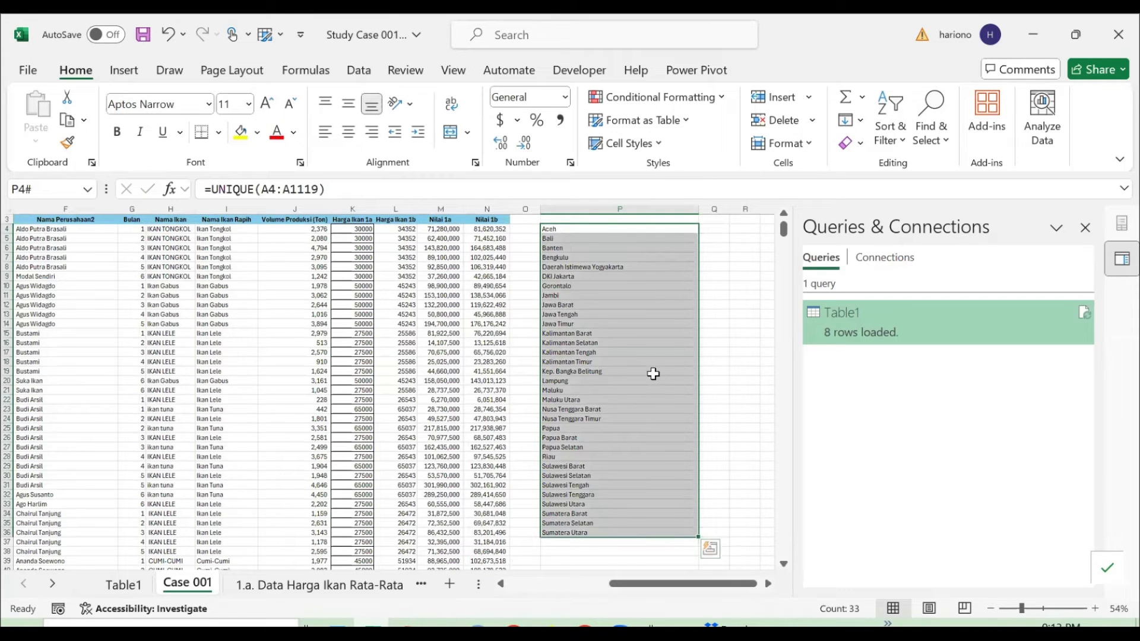
scroll(650, 370, down, 2)
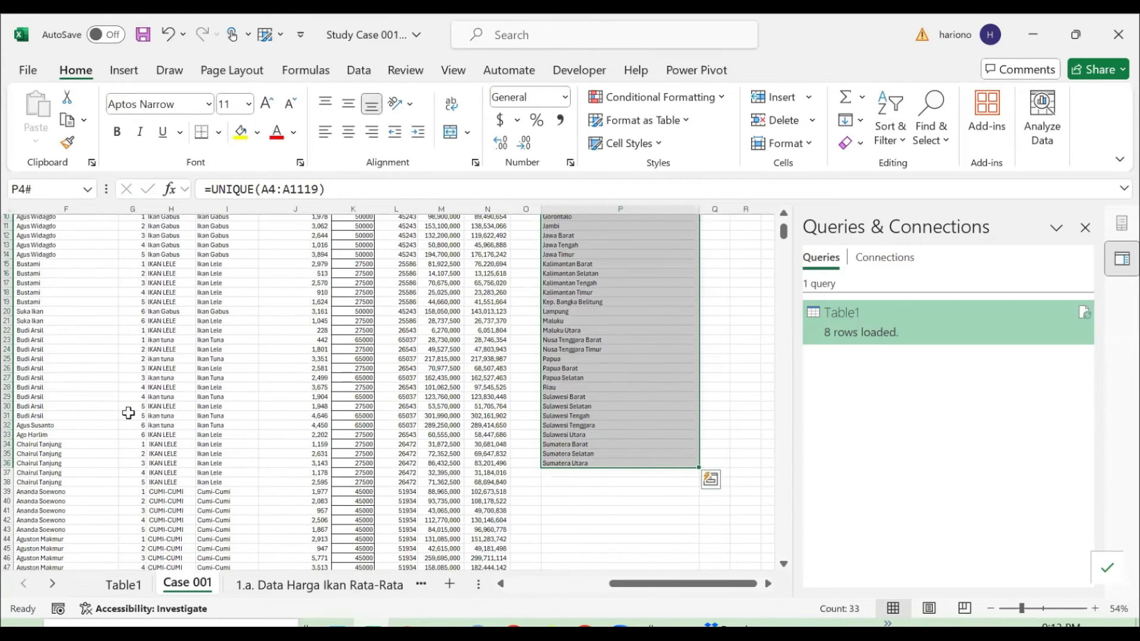
key(alt+Tab)
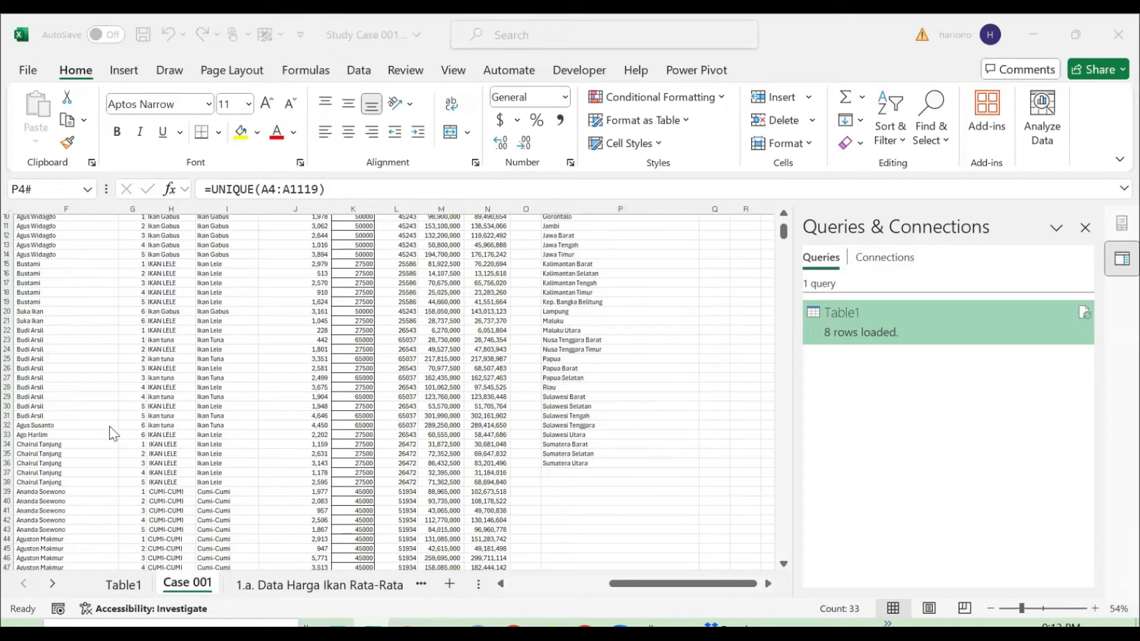
scroll(443, 305, up, 3)
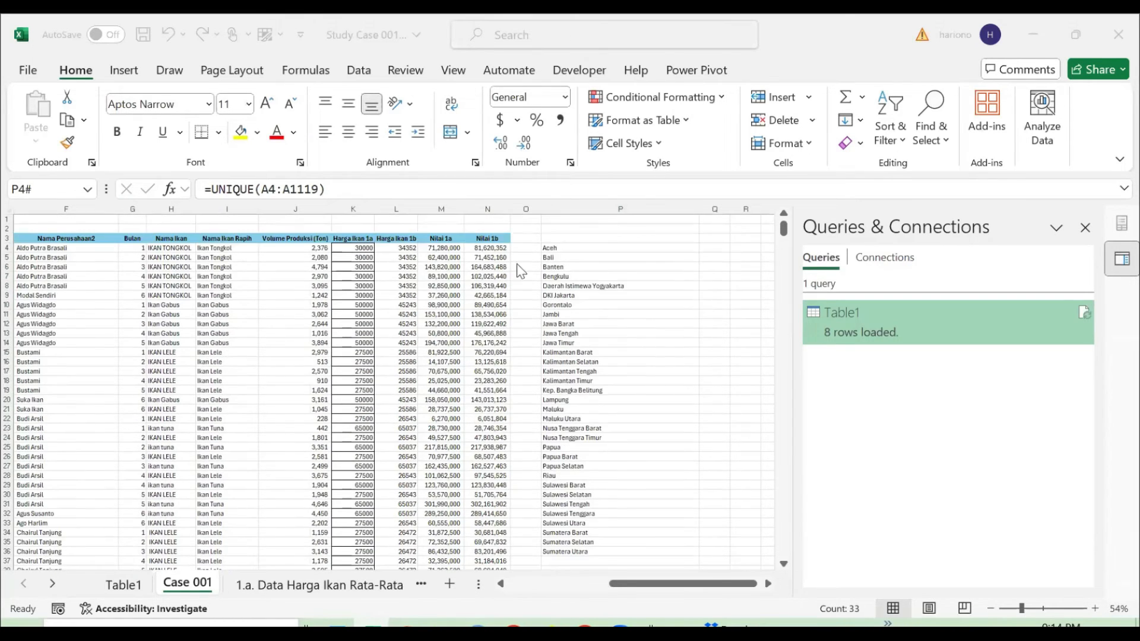
click(554, 260)
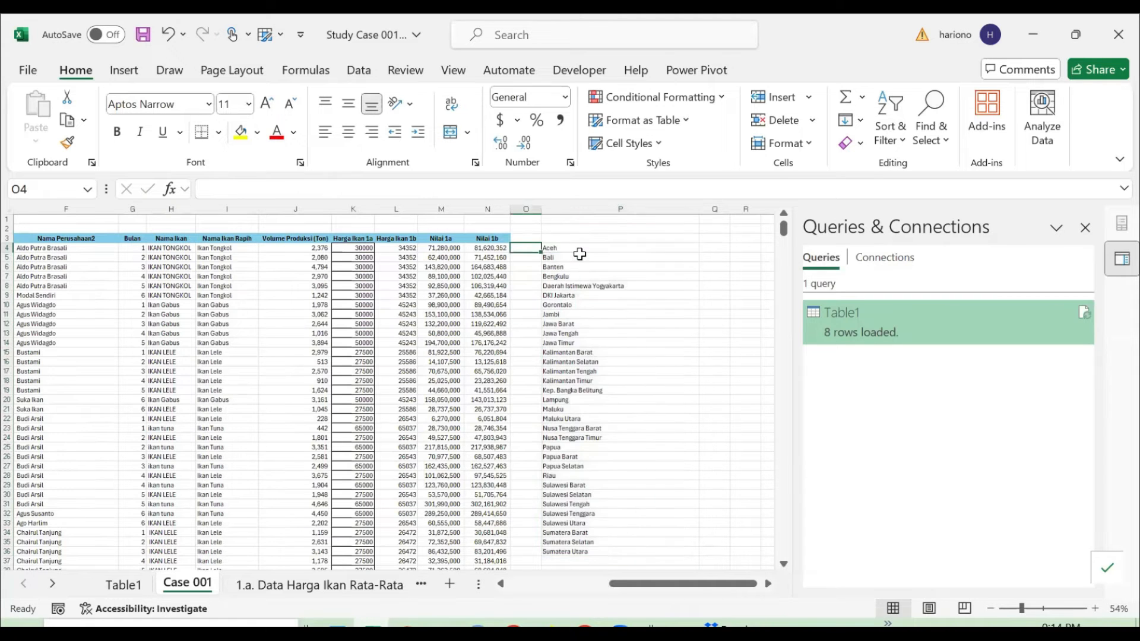
key(Delete)
- Insert a PivotTable based on the Case 001 data on a new worksheet
key(Left)
key(Left)
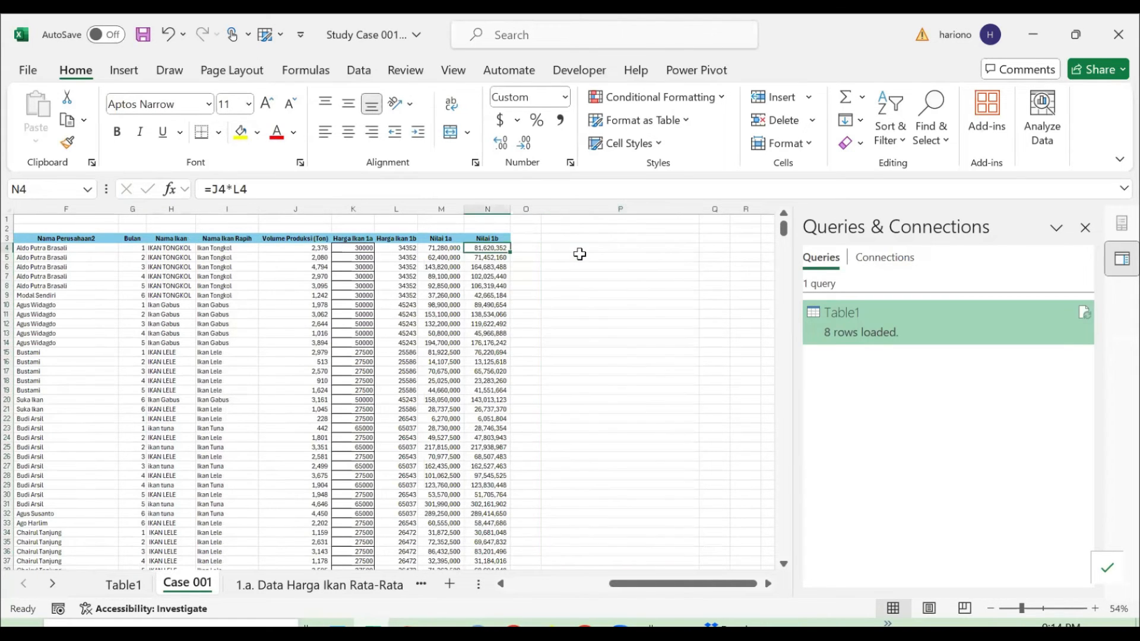
key(ctrl+Left)
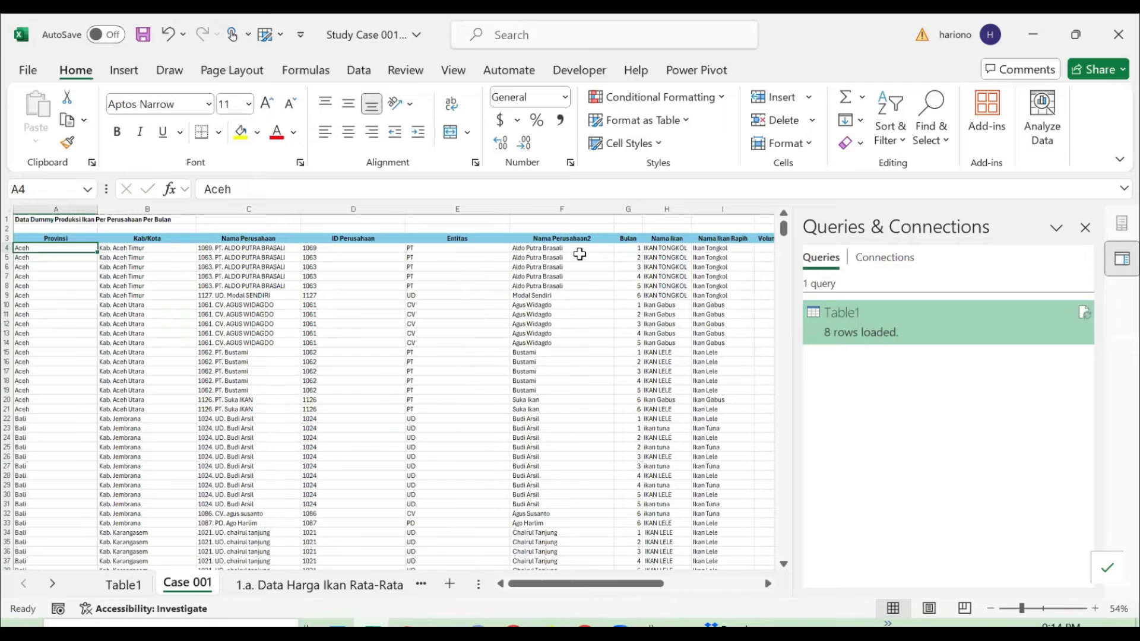
key(alt+n)
key(v)
key(t)
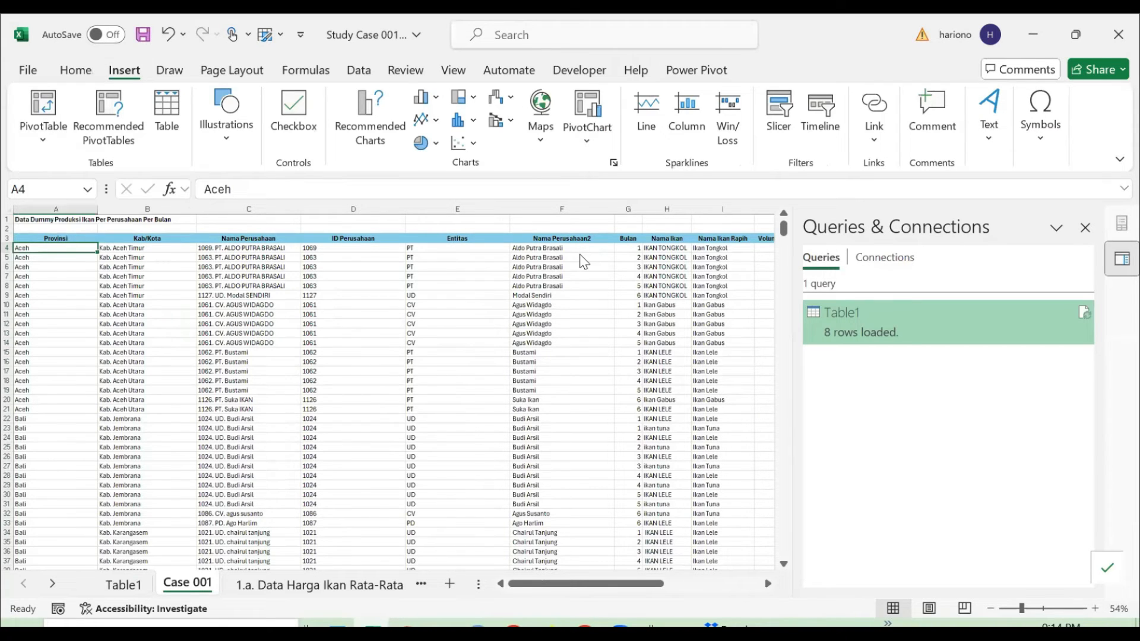
key(Return)
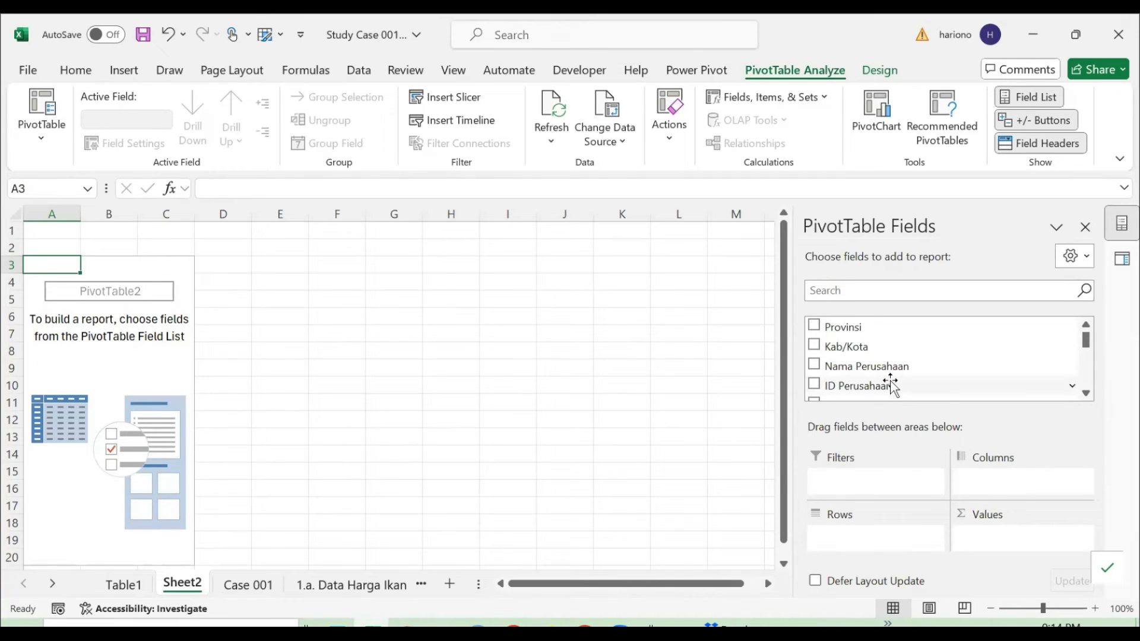
- Add Entitas as the PivotTable rows and search for "nilai" to add Nilai 1b as summed values
scroll(892, 382, down, 1)
drag(868, 362, 885, 549)
click(881, 291)
text(nilai)
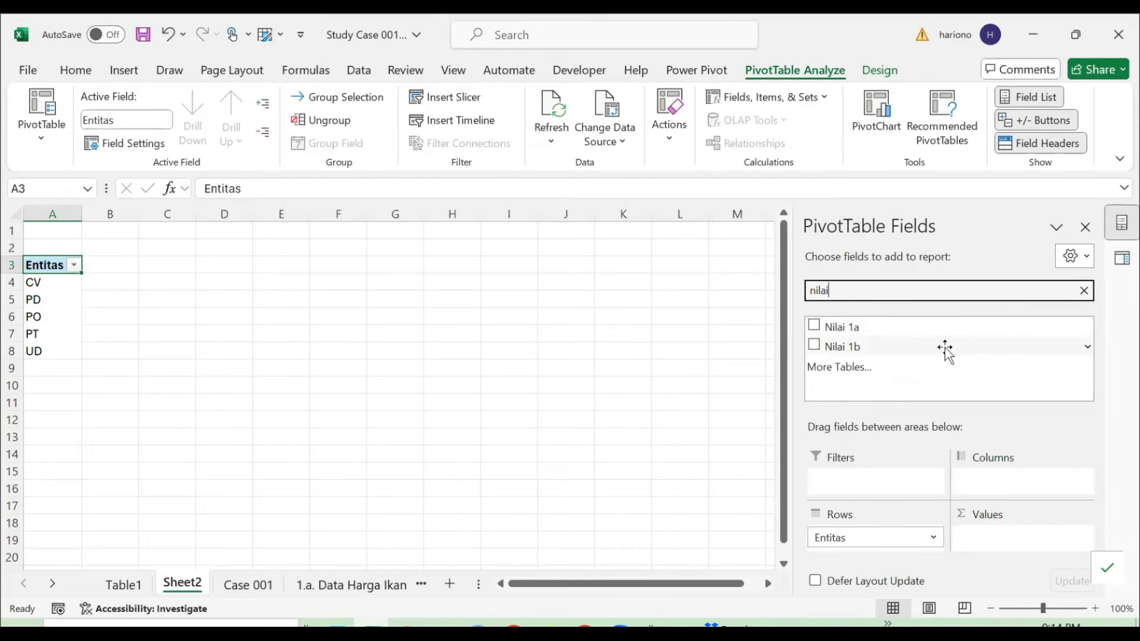
drag(918, 351, 986, 546)
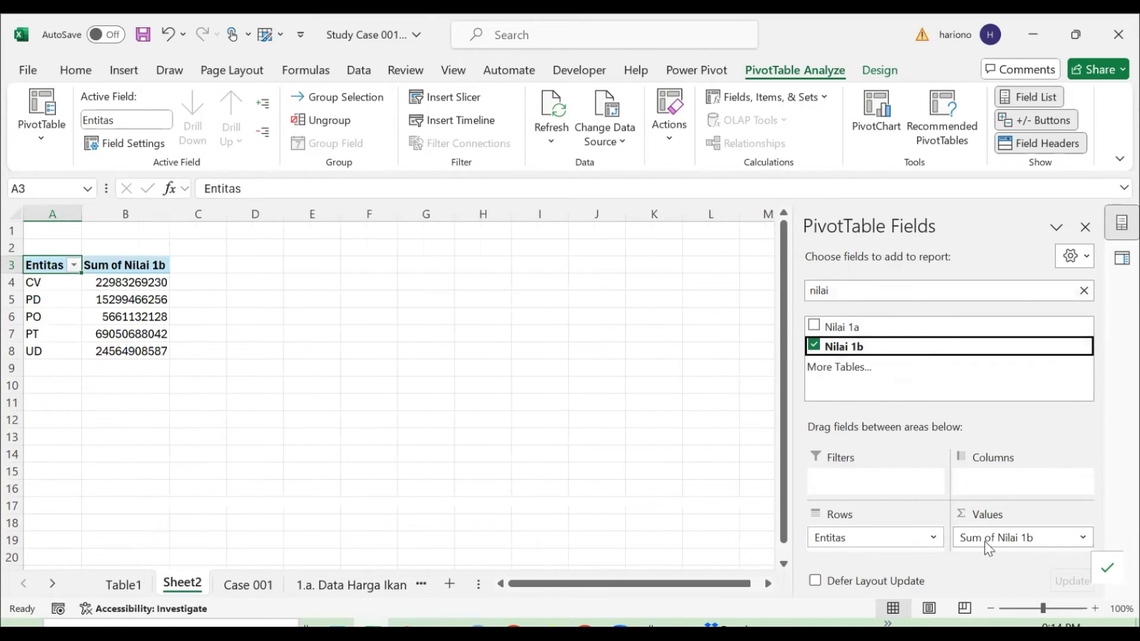
- Format the PivotTable's Sum of Nilai 1b value field as Currency with 0 decimal places and the IDR symbol
click(137, 297)
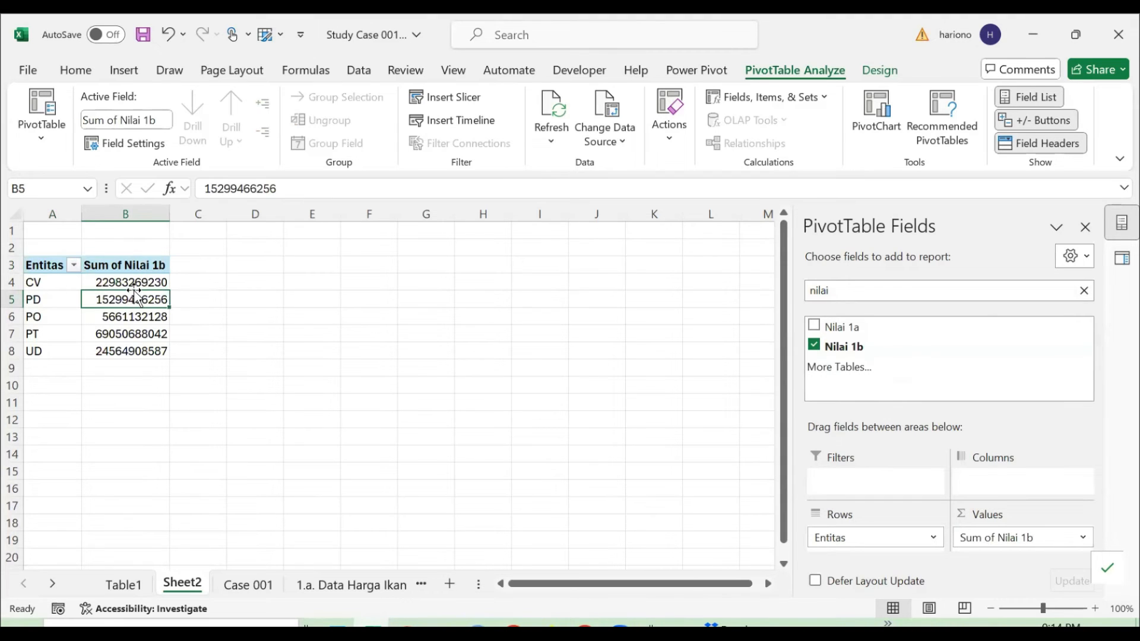
click(1005, 537)
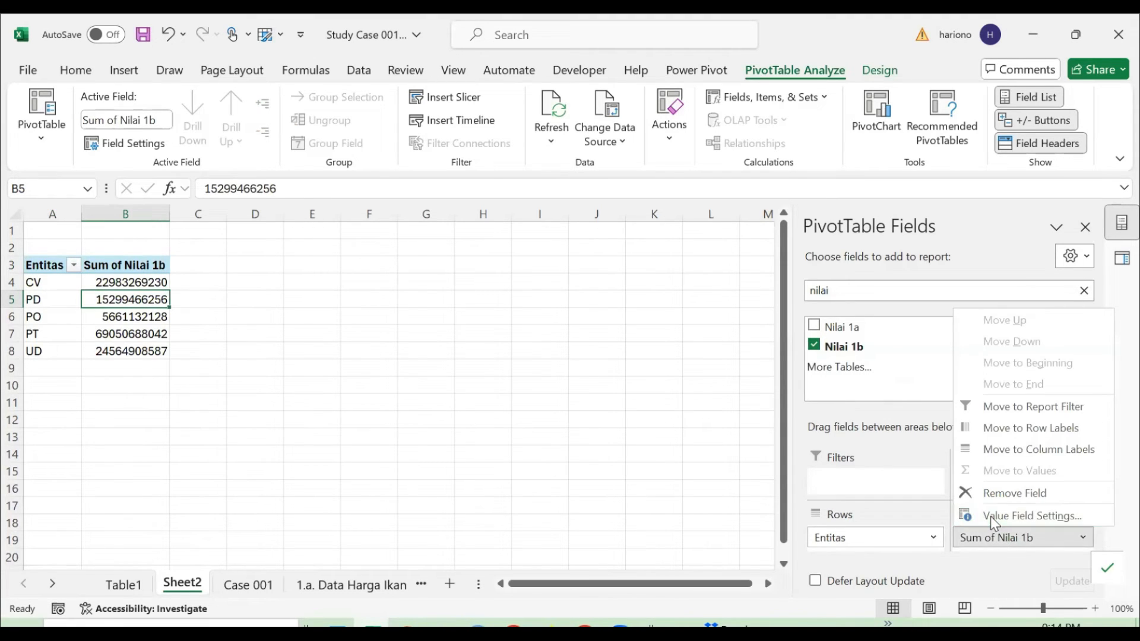
click(991, 516)
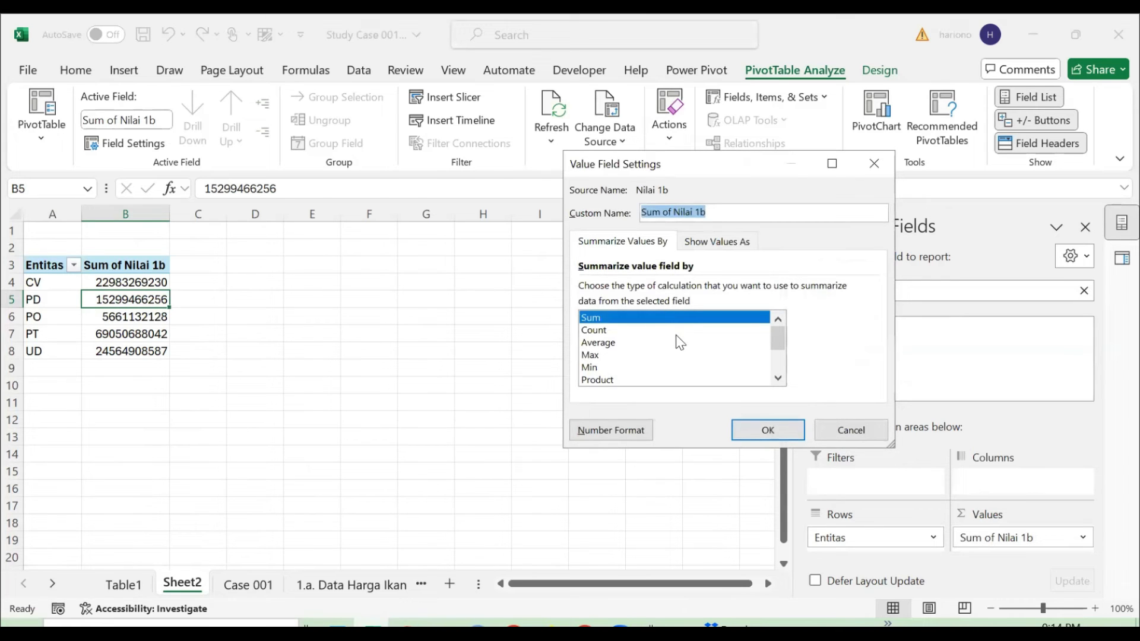
click(647, 432)
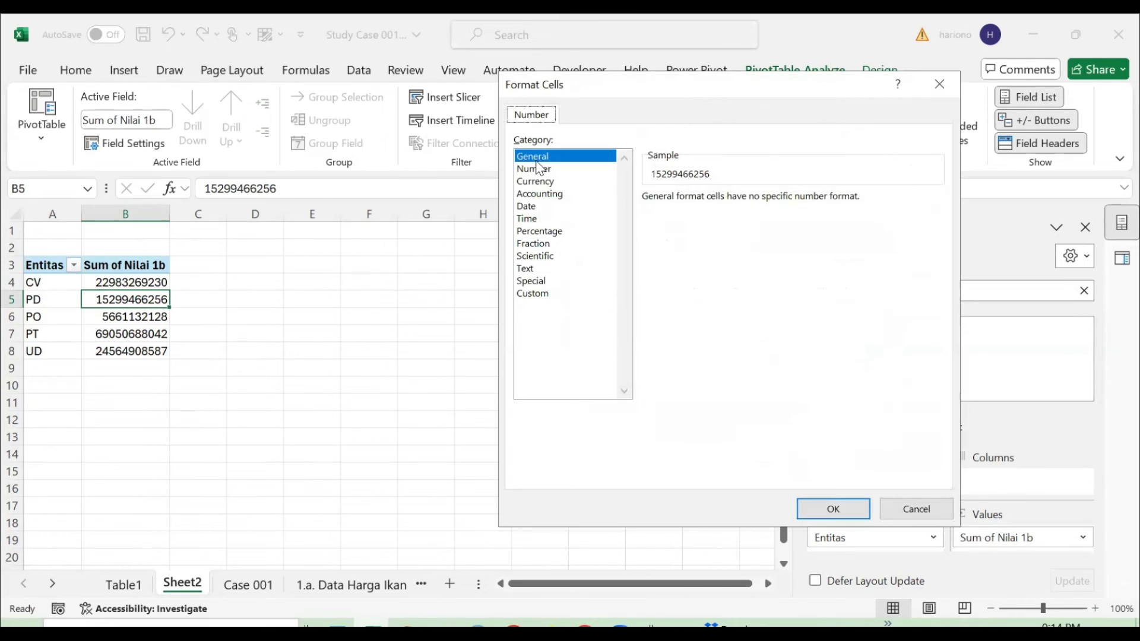
click(534, 182)
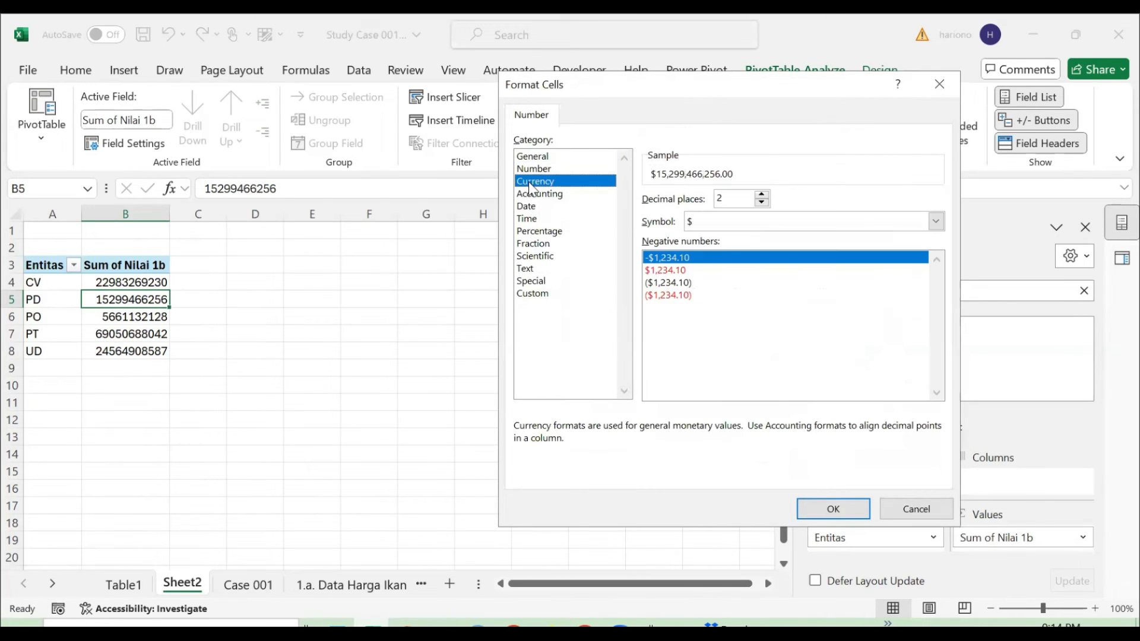
click(762, 203)
click(762, 202)
click(736, 227)
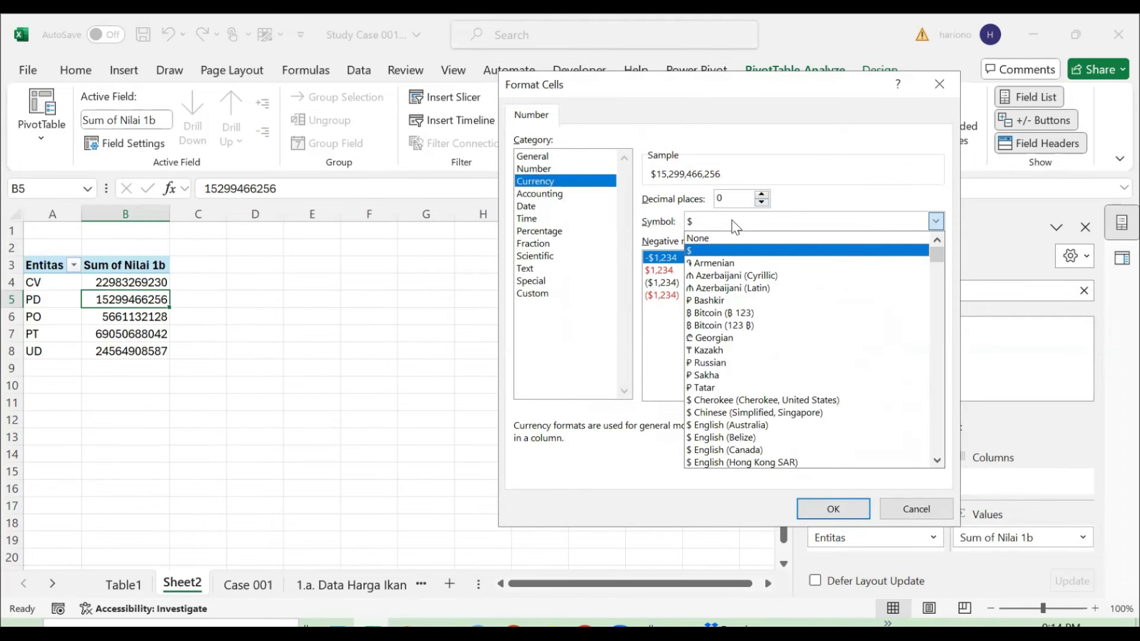
text(IDR)
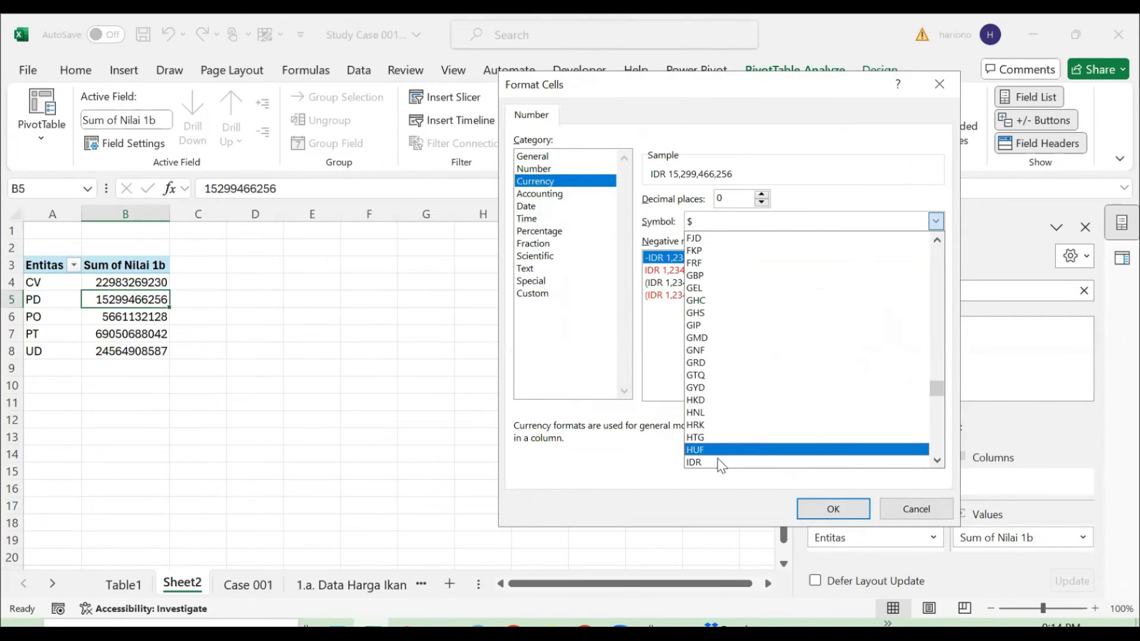
click(720, 463)
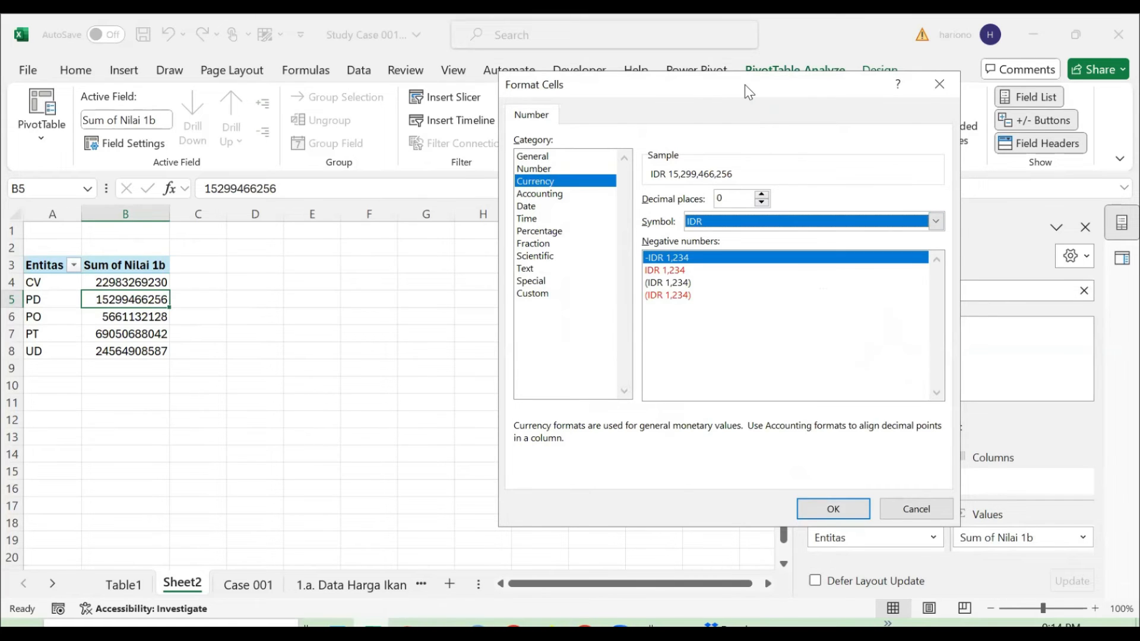
click(796, 562)
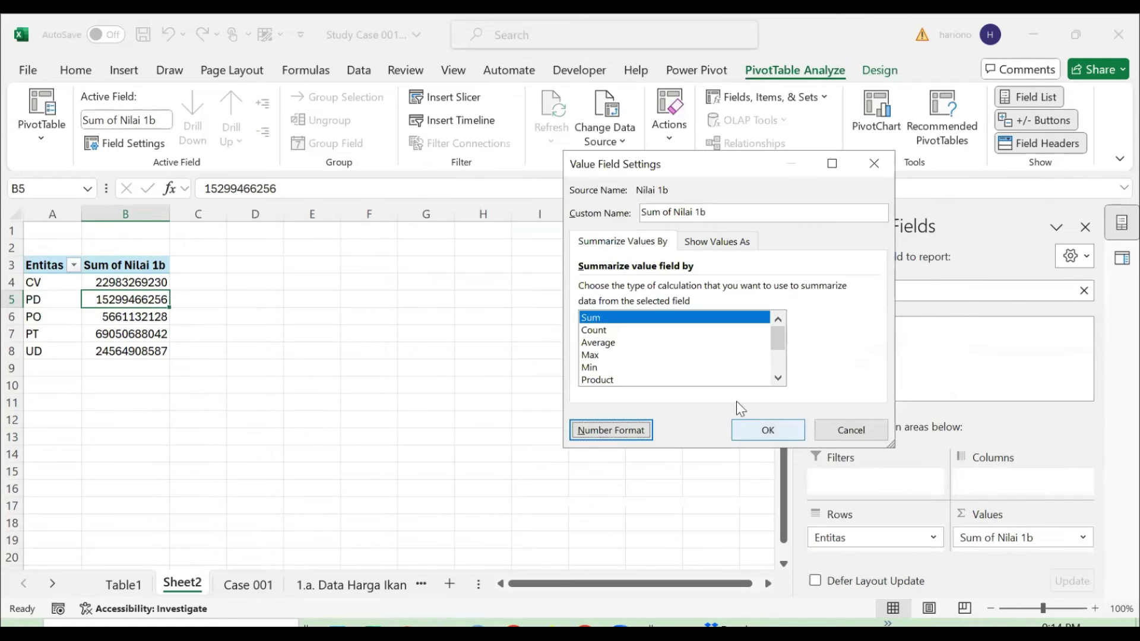
click(749, 430)
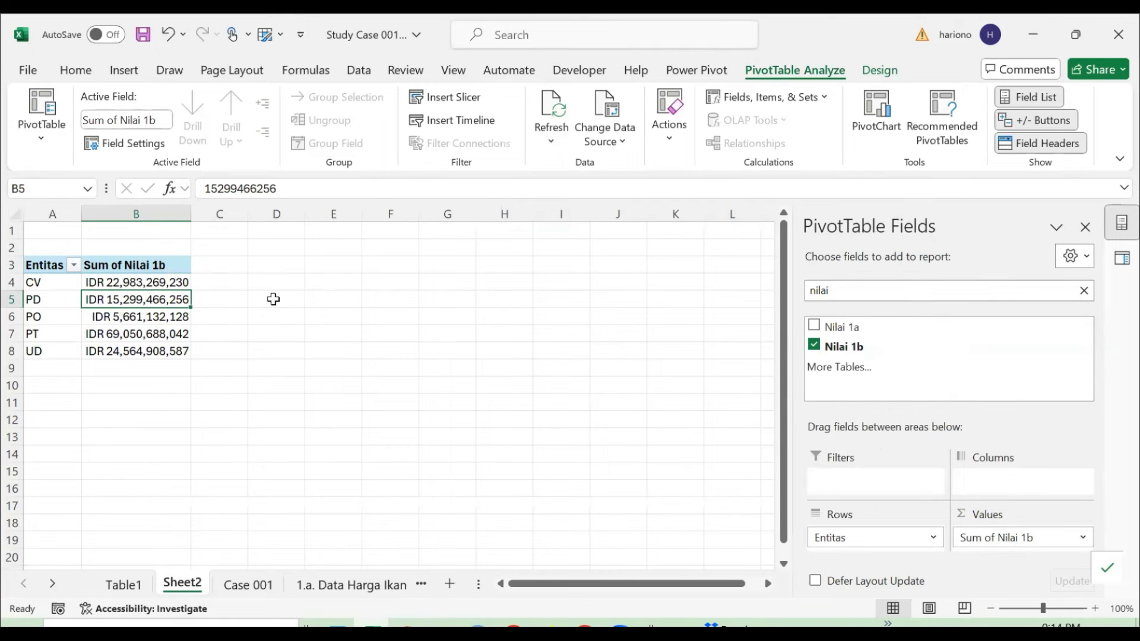
- Insert a chart based on the PivotTable of Nilai 1b by Entitas
click(134, 71)
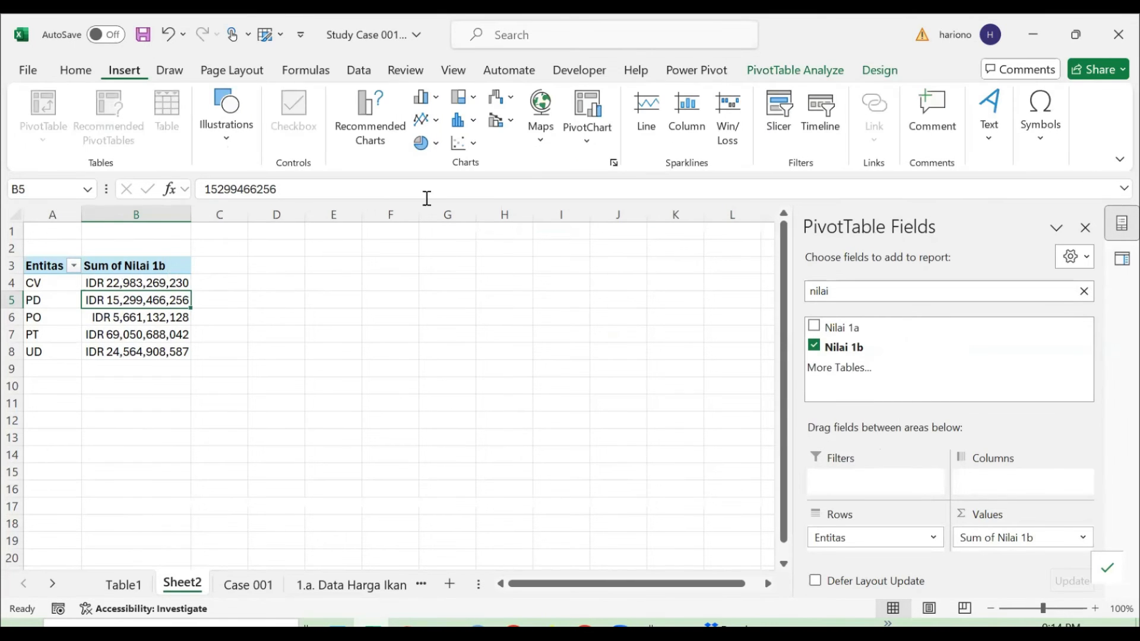
- Insert a 2-D pie chart from the Entitas pivot table and move it beside the table, over columns E to L
click(424, 143)
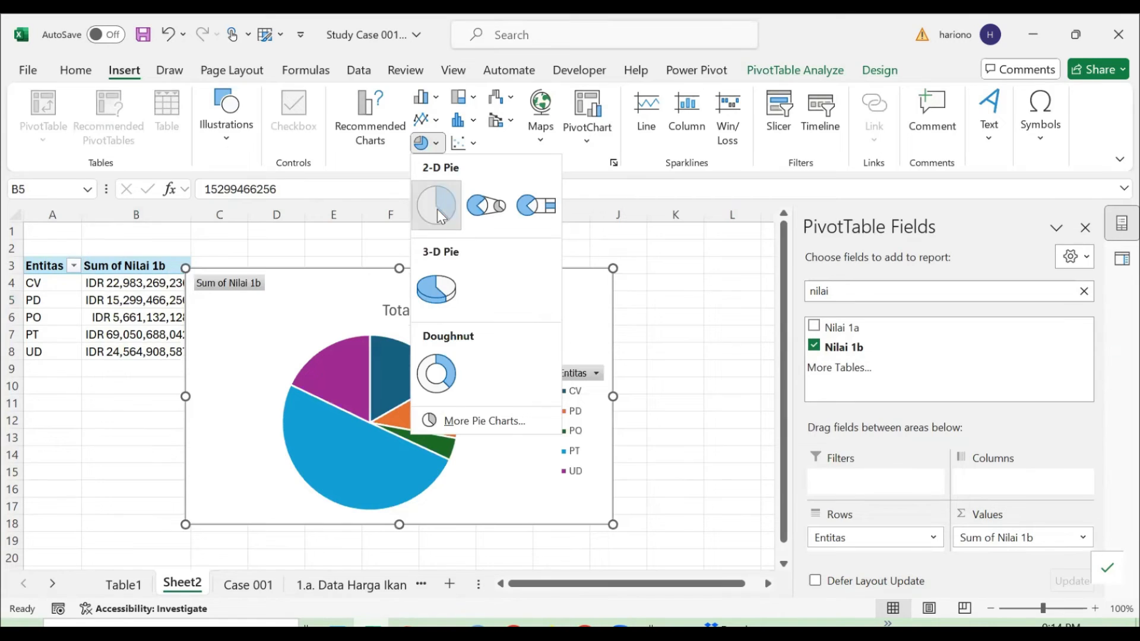
click(435, 204)
drag(492, 280, 611, 237)
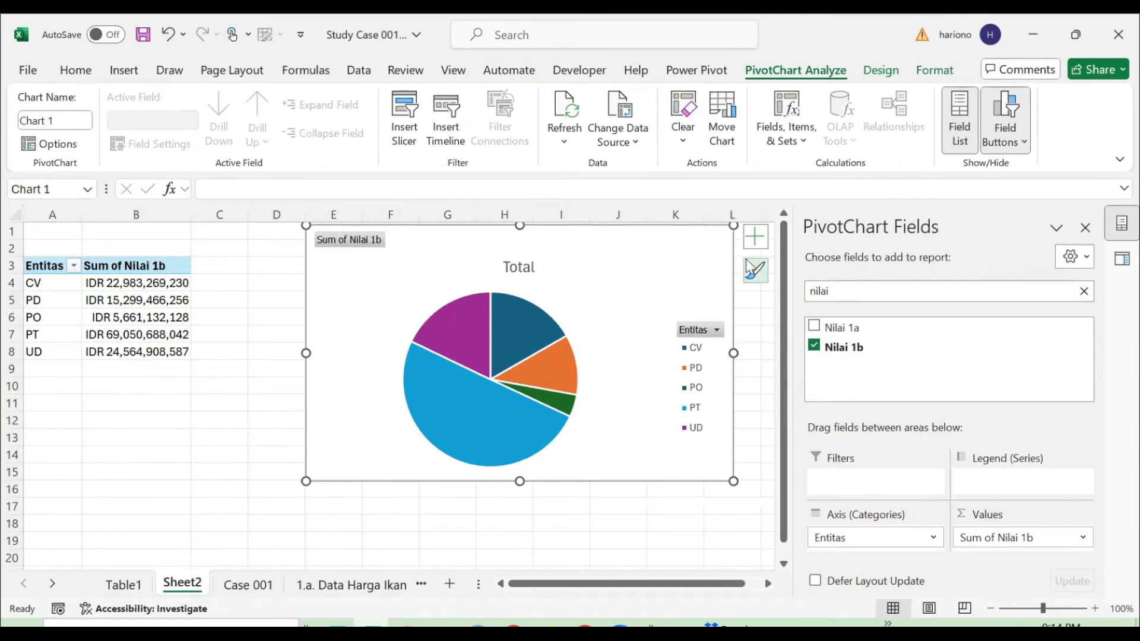
- Hide all field buttons on the pie chart
right_click(698, 351)
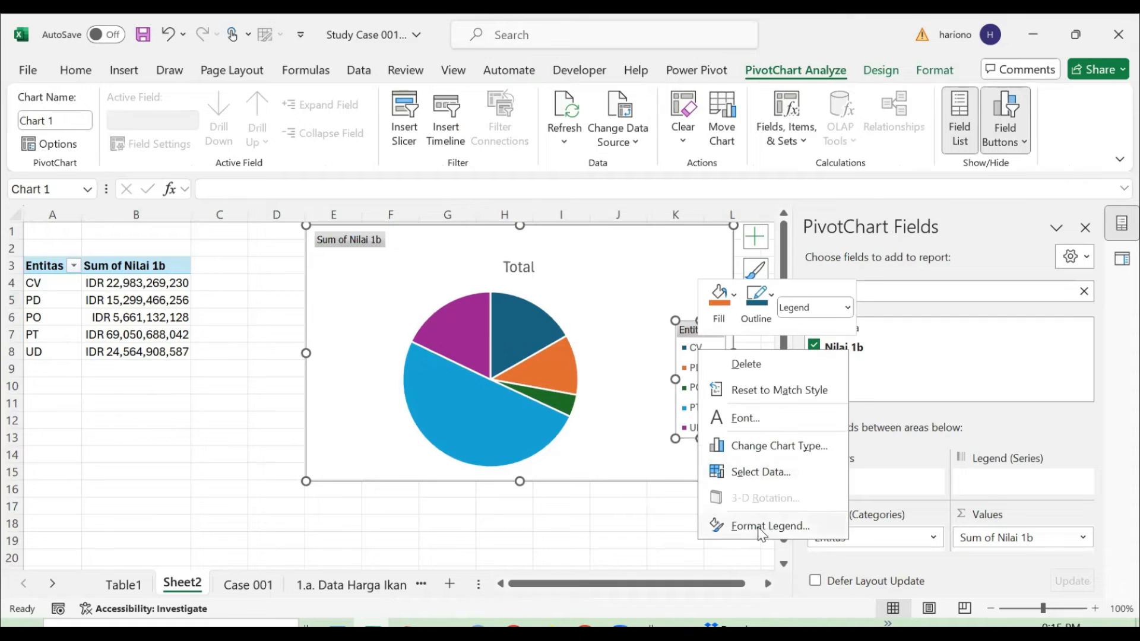
click(369, 254)
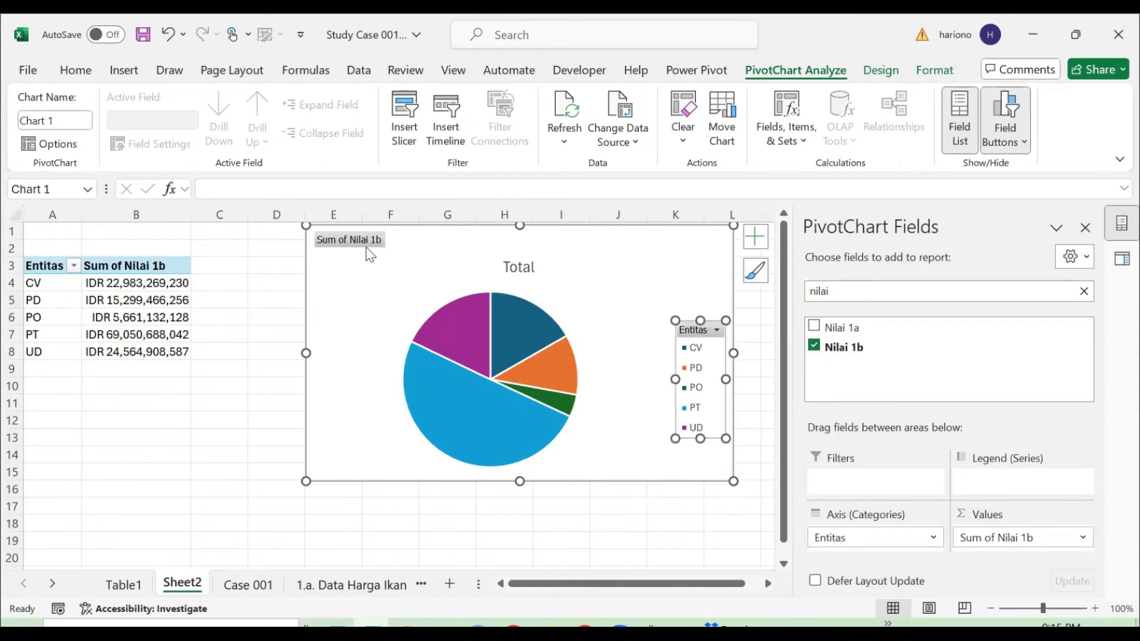
right_click(370, 255)
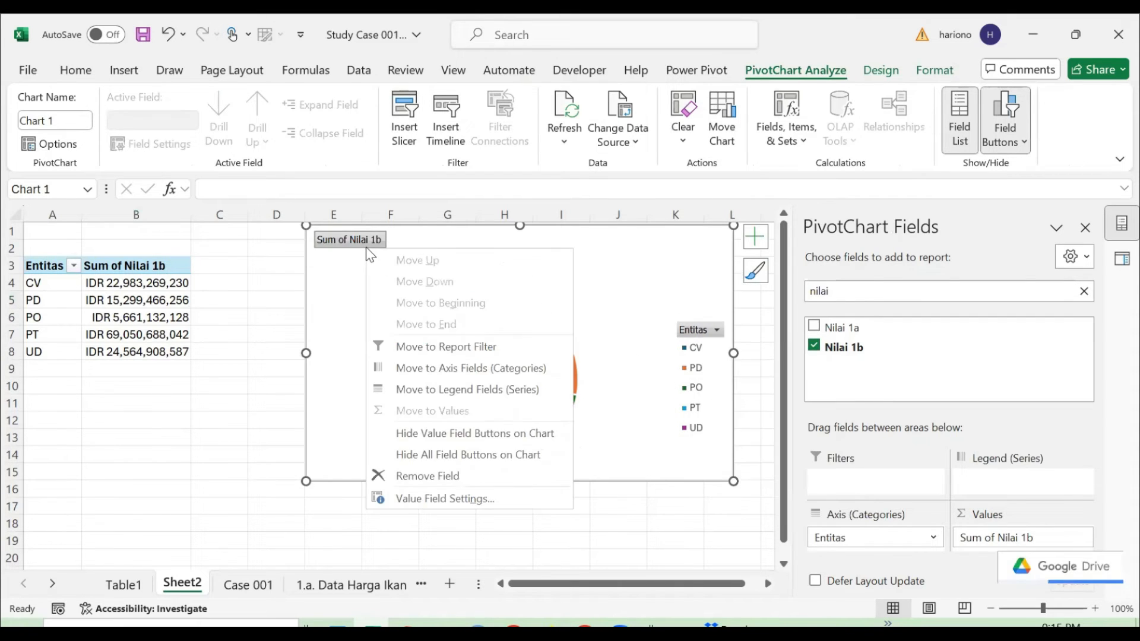
click(437, 456)
- Add data labels to the pie chart showing category name, value and percentage, without the series name
click(753, 242)
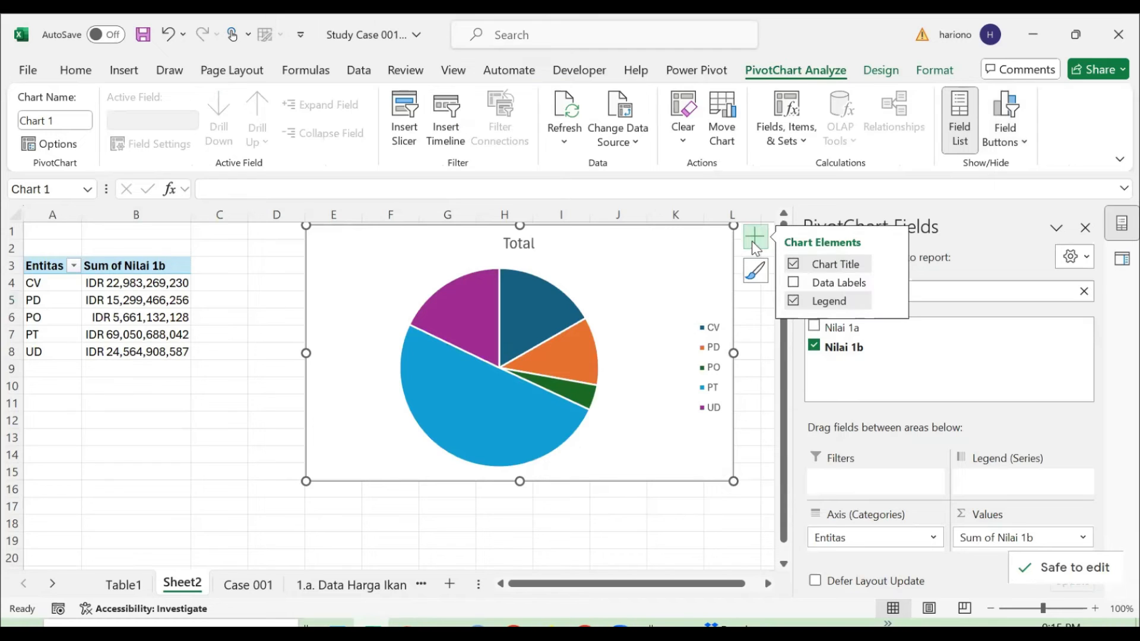
click(794, 283)
click(891, 282)
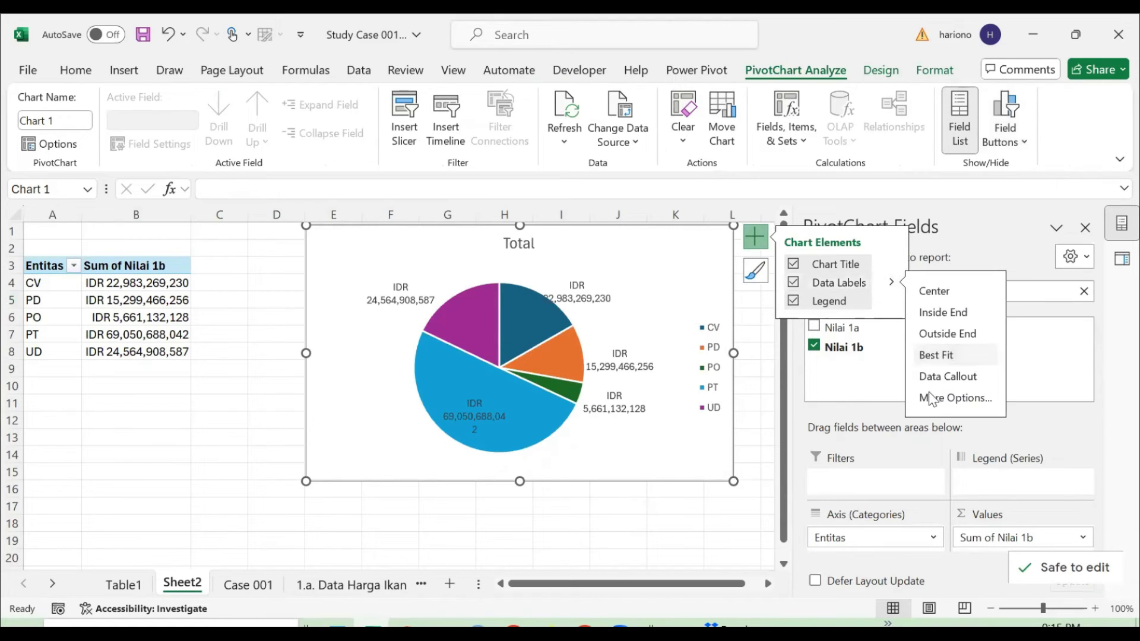
click(932, 398)
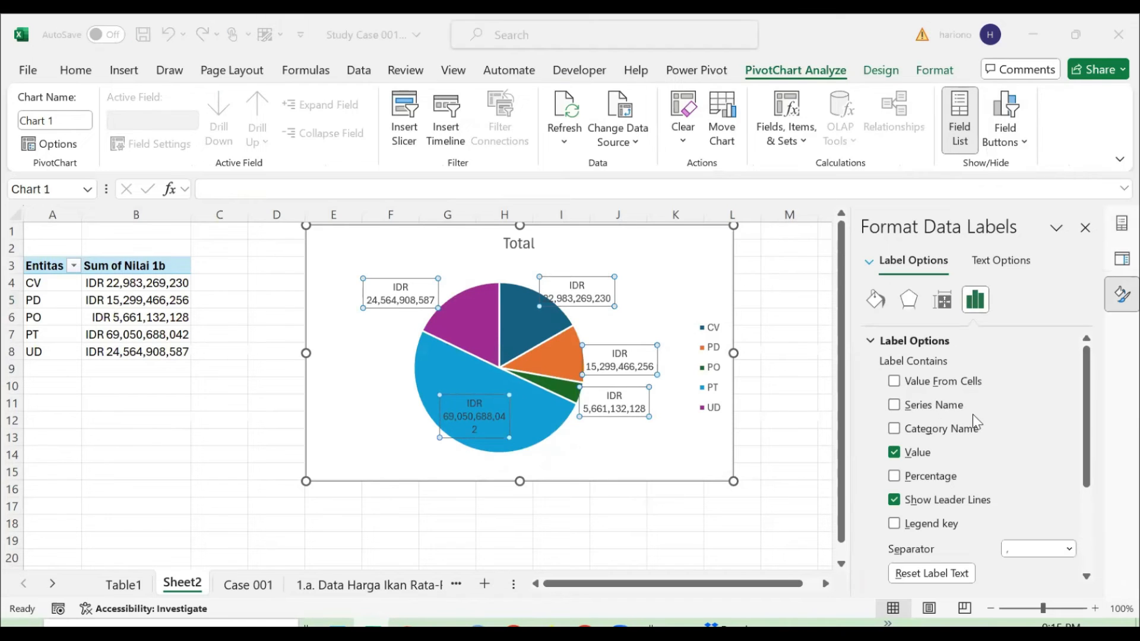
click(723, 354)
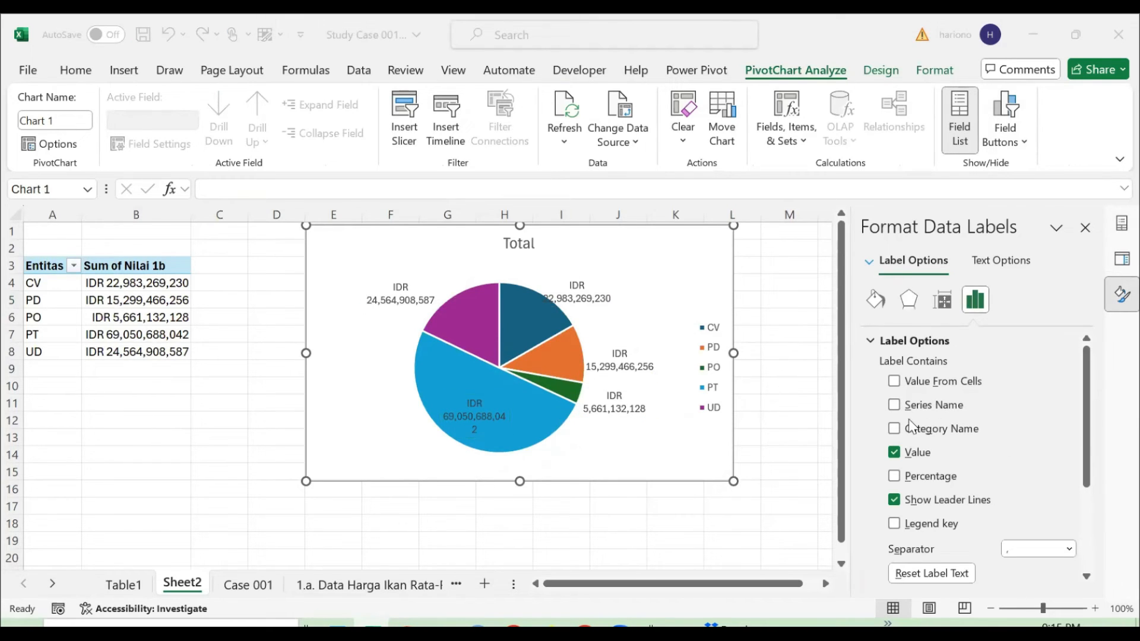
click(890, 429)
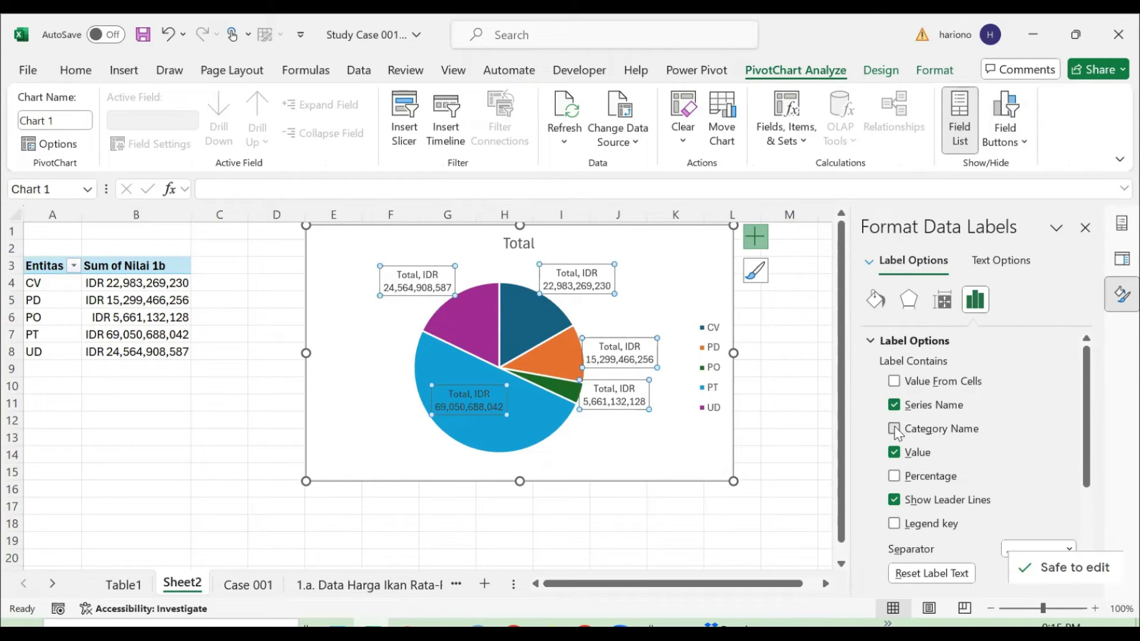
click(896, 430)
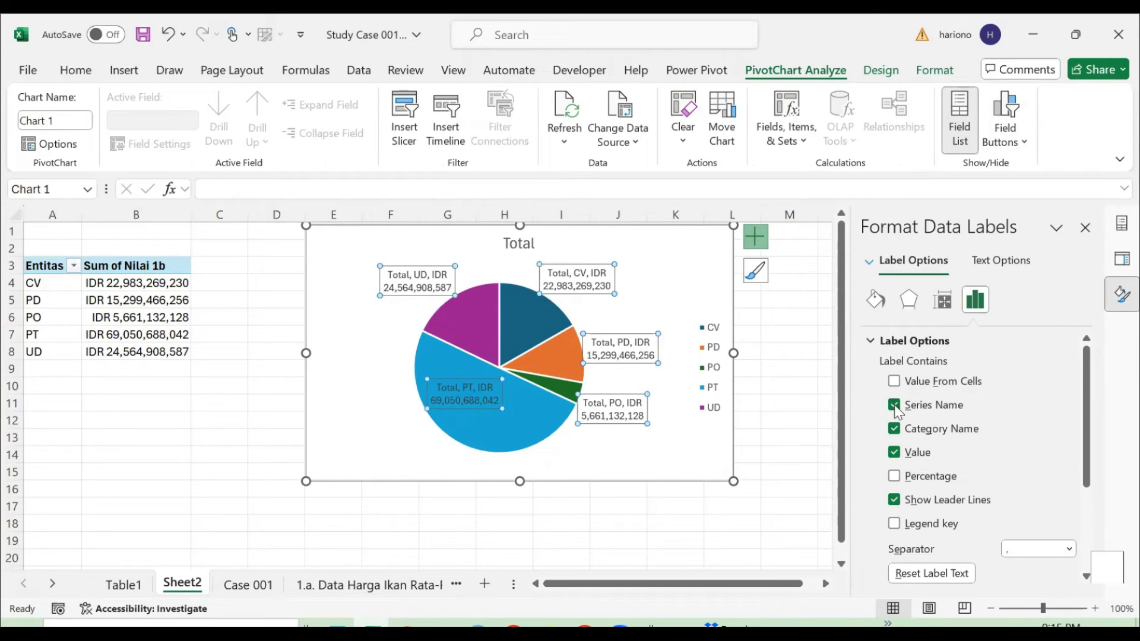
click(895, 477)
- Set the number format of the pie chart's data labels to Percentage with 2 decimal places
scroll(956, 475, down, 3)
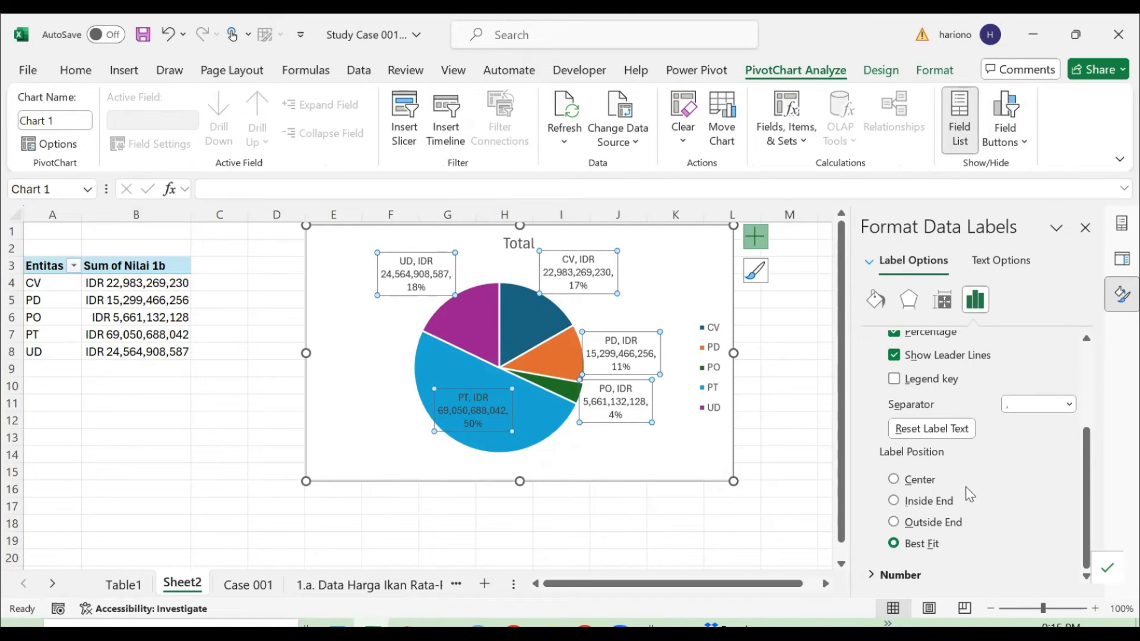
scroll(1013, 461, up, 1)
scroll(1013, 461, down, 1)
key(alt+Tab)
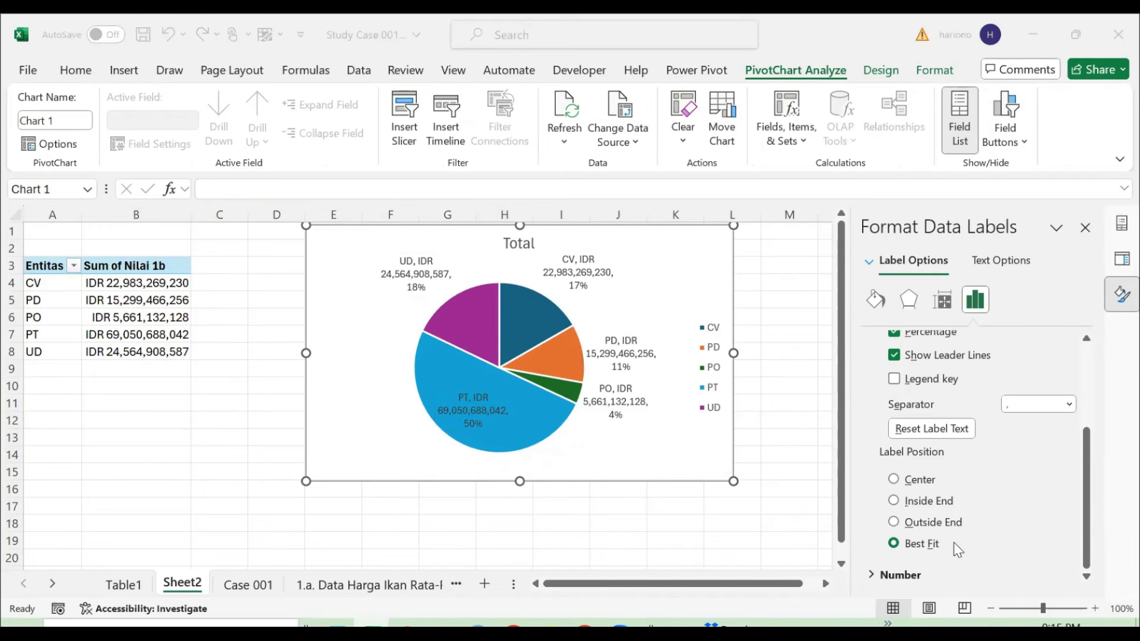
click(878, 574)
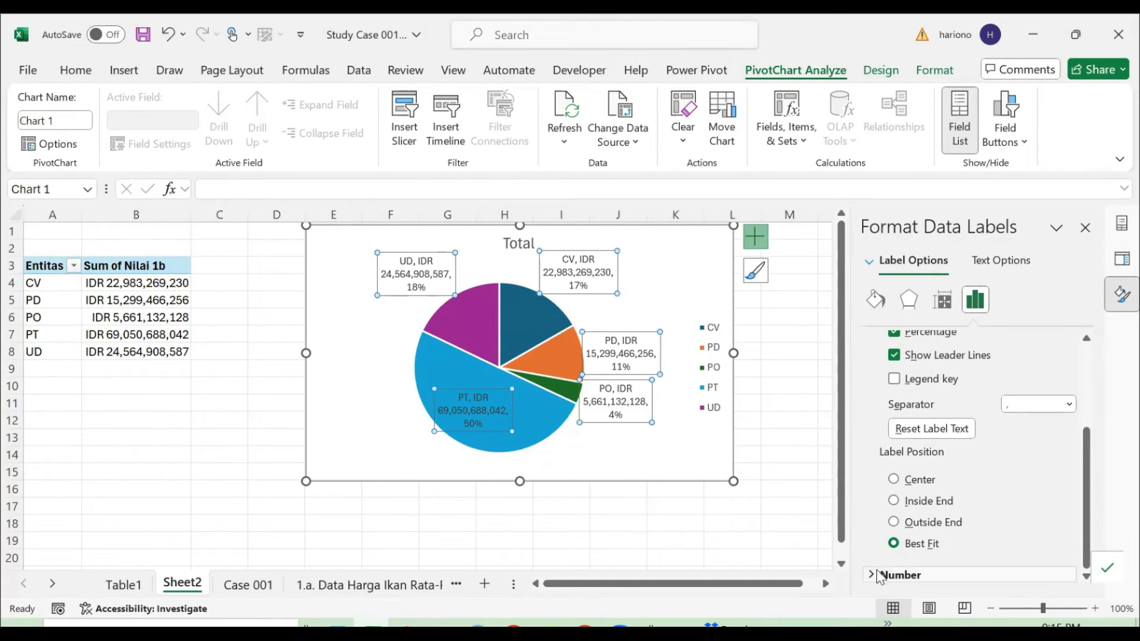
click(879, 575)
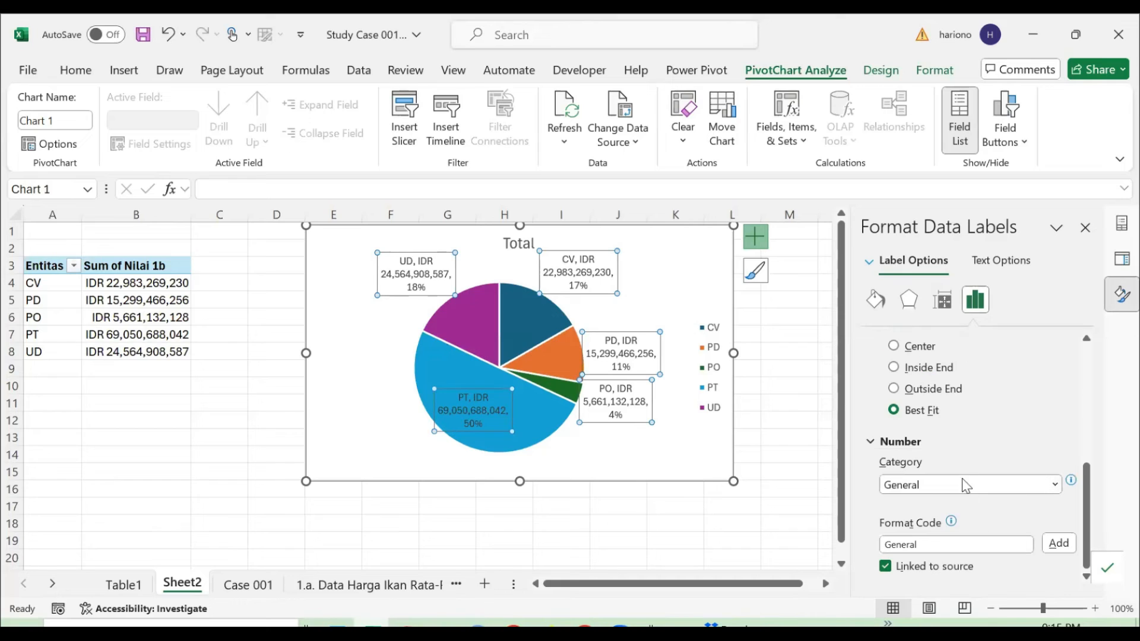
click(961, 487)
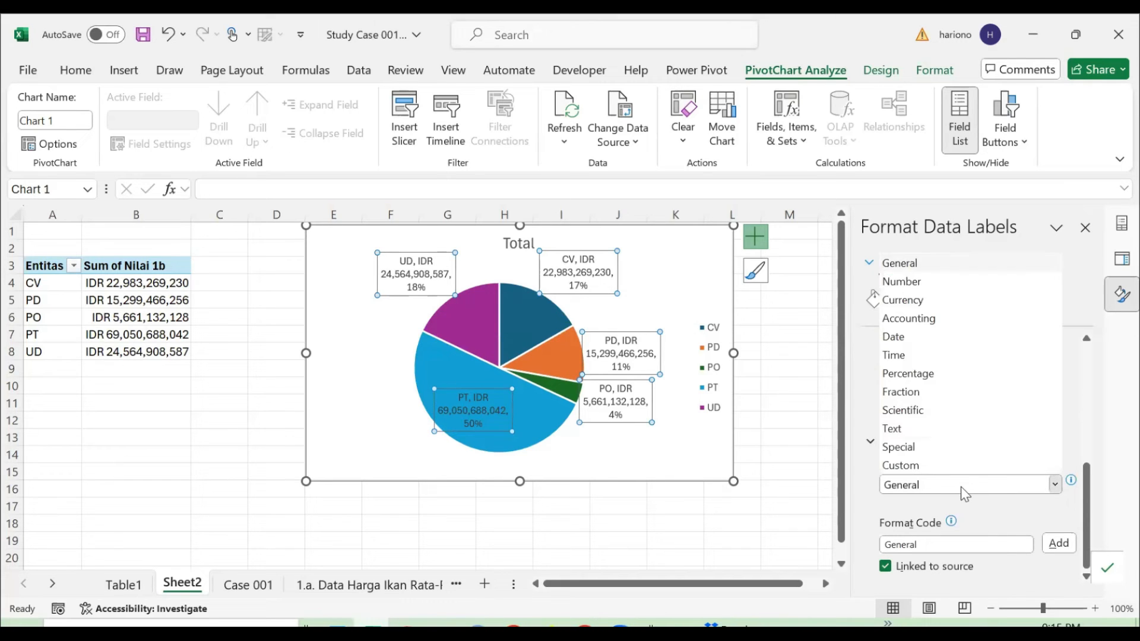
click(944, 374)
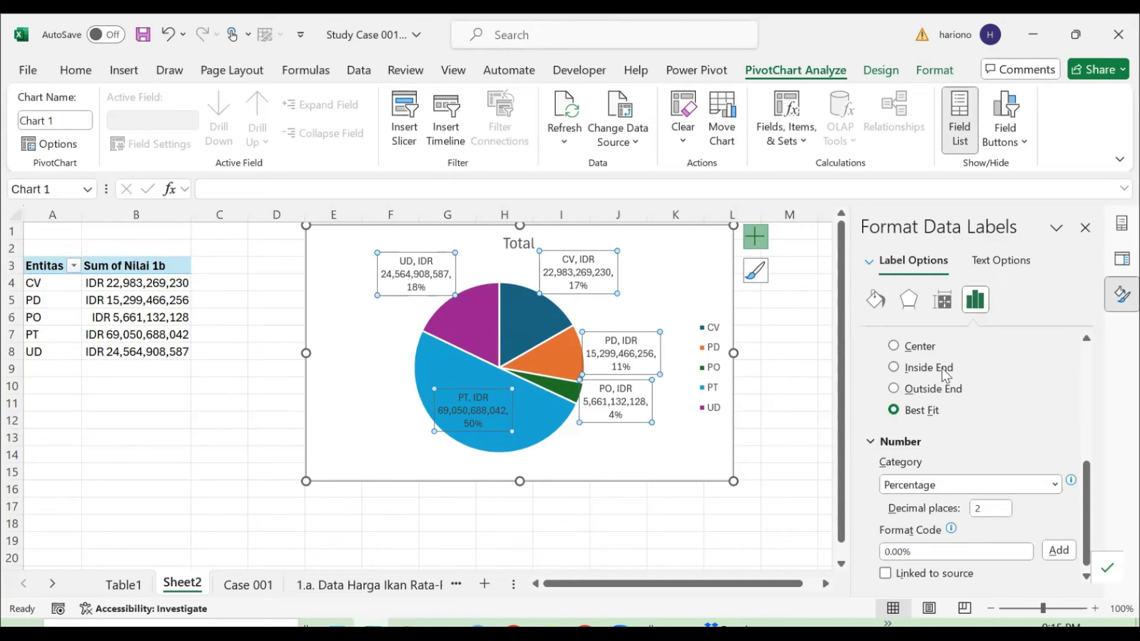
click(770, 455)
- Delete the pie chart's legend and shrink the chart to cover about G4:L15
click(722, 375)
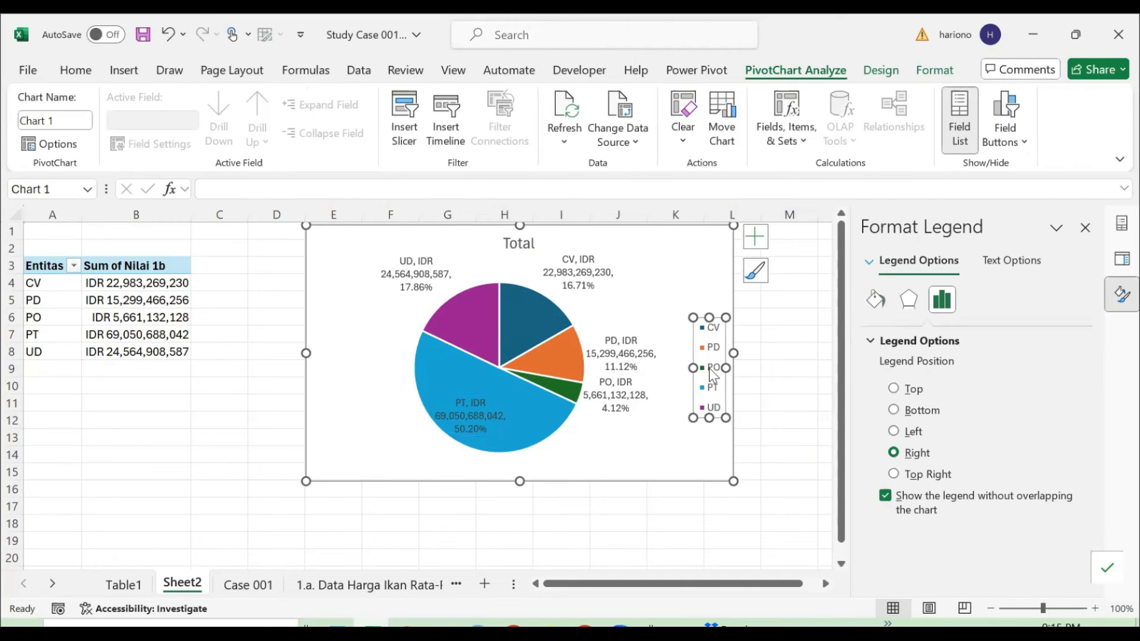
key(Delete)
mouse_move(708, 364)
mouse_down()
mouse_move(685, 338)
mouse_move(692, 357)
mouse_up()
drag(289, 495, 405, 430)
drag(453, 337, 463, 381)
- Copy the Entitas pivot table in A3:B8 and paste the copy at cell A19
click(315, 331)
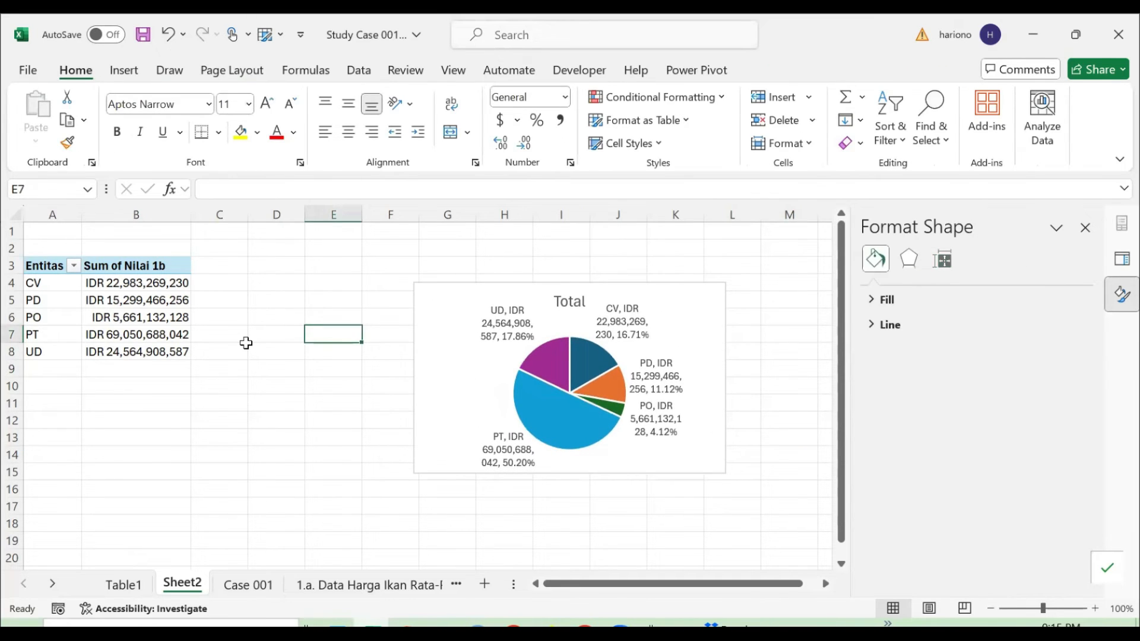
key(ctrl+Left)
key(ctrl+Up)
key(ctrl+Up)
key(ctrl+Down)
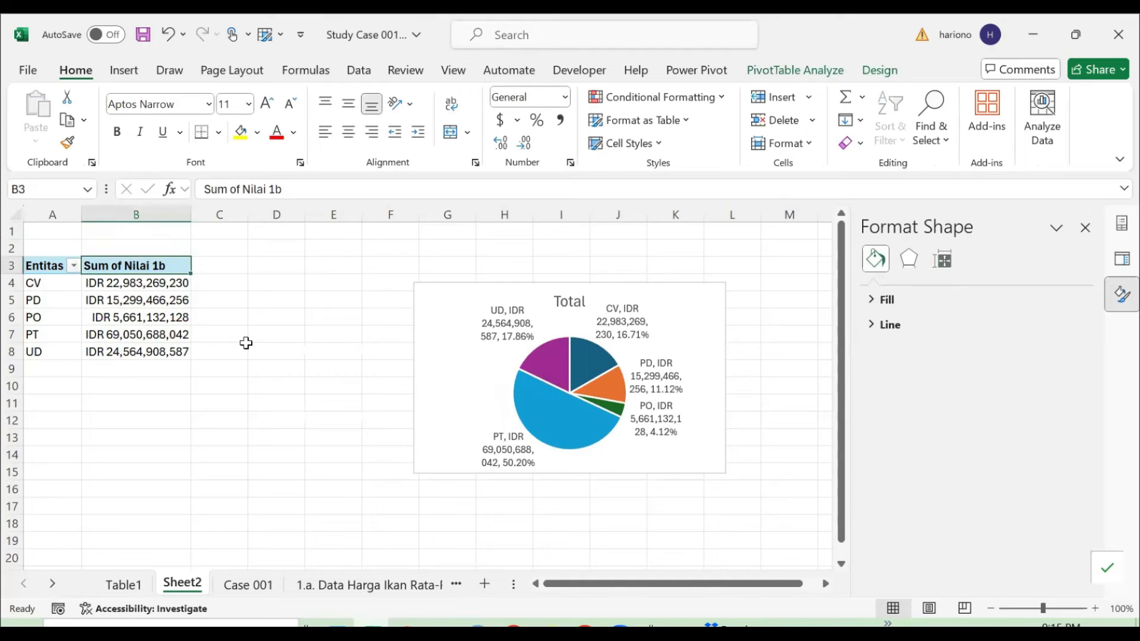
key(ctrl+shift+Down)
key(shift+Left)
key(ctrl+c)
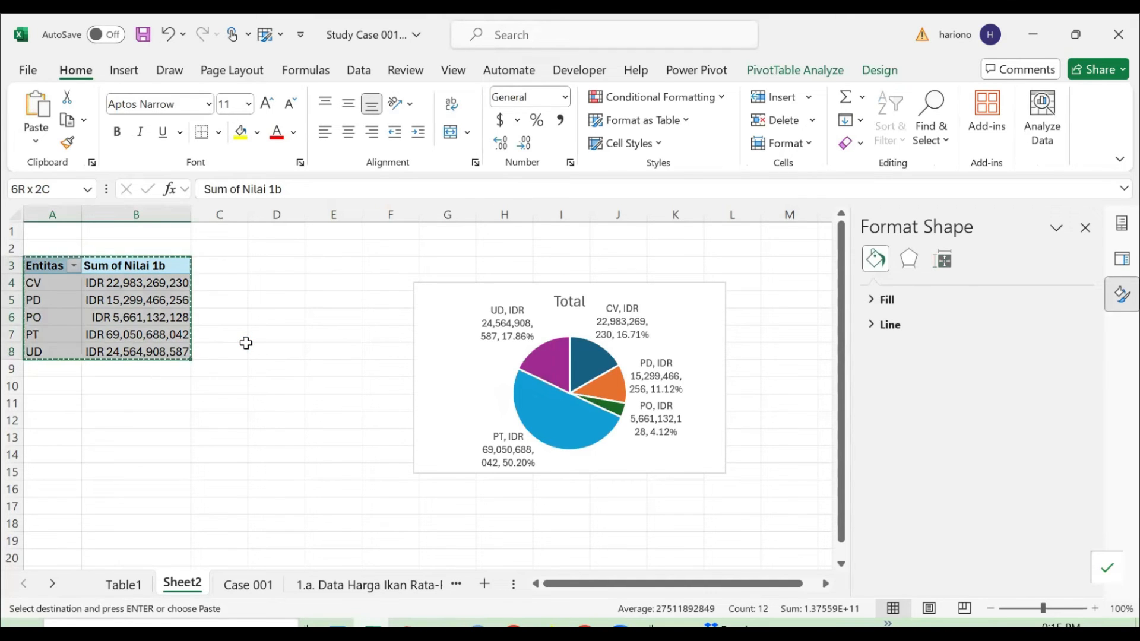
key(Down)
key(Down)
key(Down)
key(Down)
key(Down)
key(Down)
key(Down)
key(Down)
key(Down)
key(Down)
key(Down)
key(Down)
key(Down)
key(Down)
key(Down)
key(Down)
key(Left)
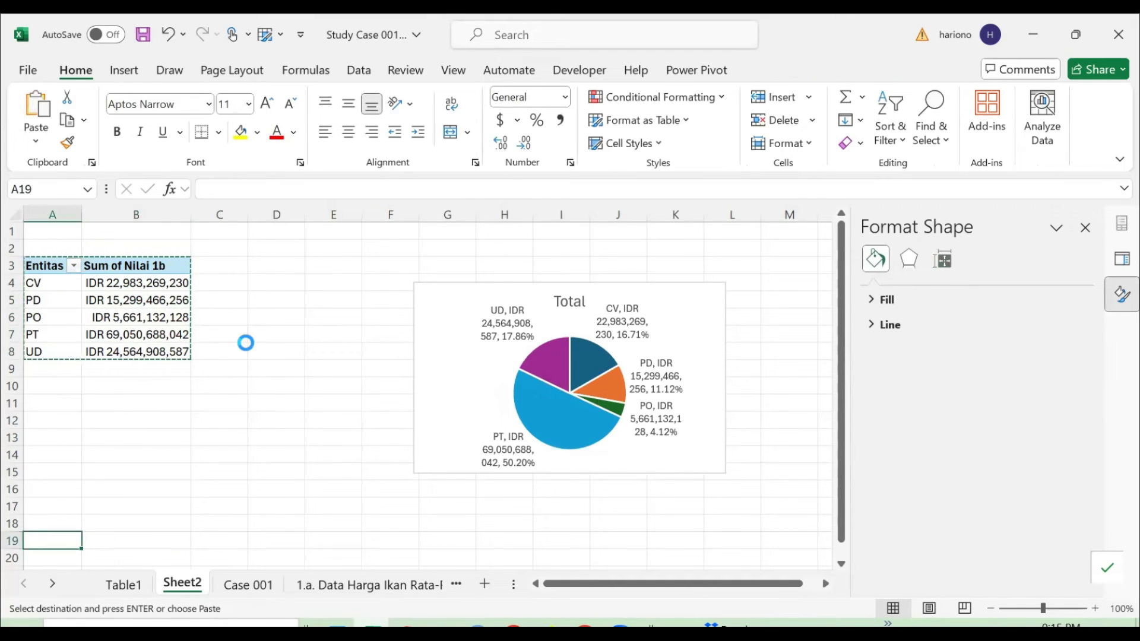
key(ctrl+v)
- Replace Entitas with Provinsi as the row field of the copied pivot table at A19
key(Down)
key(Down)
key(Down)
key(Down)
key(Down)
key(Up)
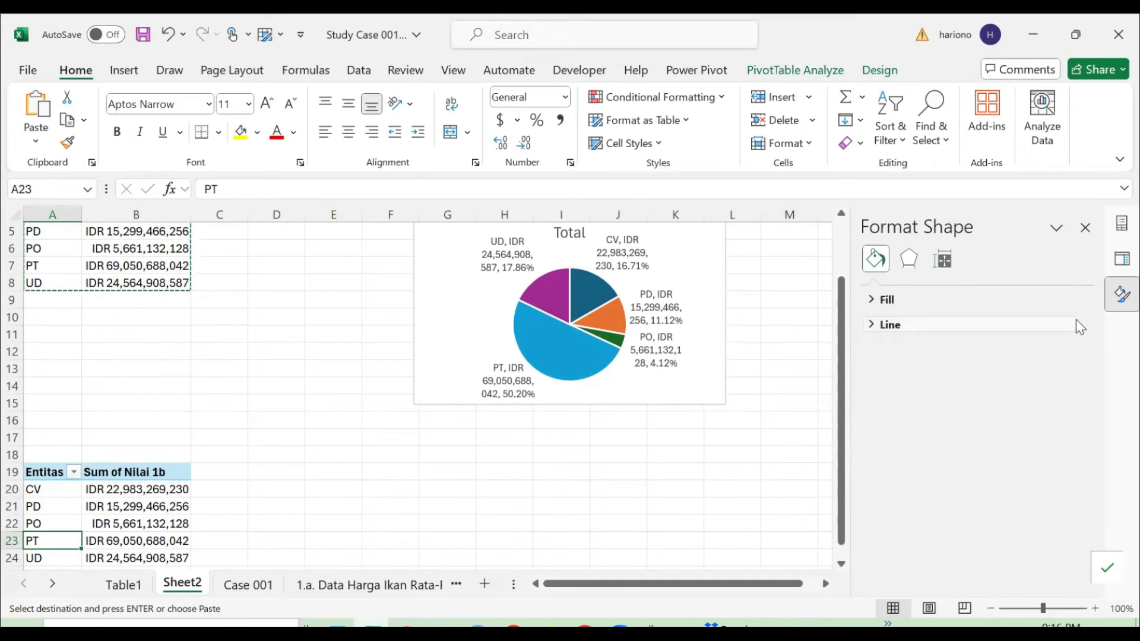
click(1116, 230)
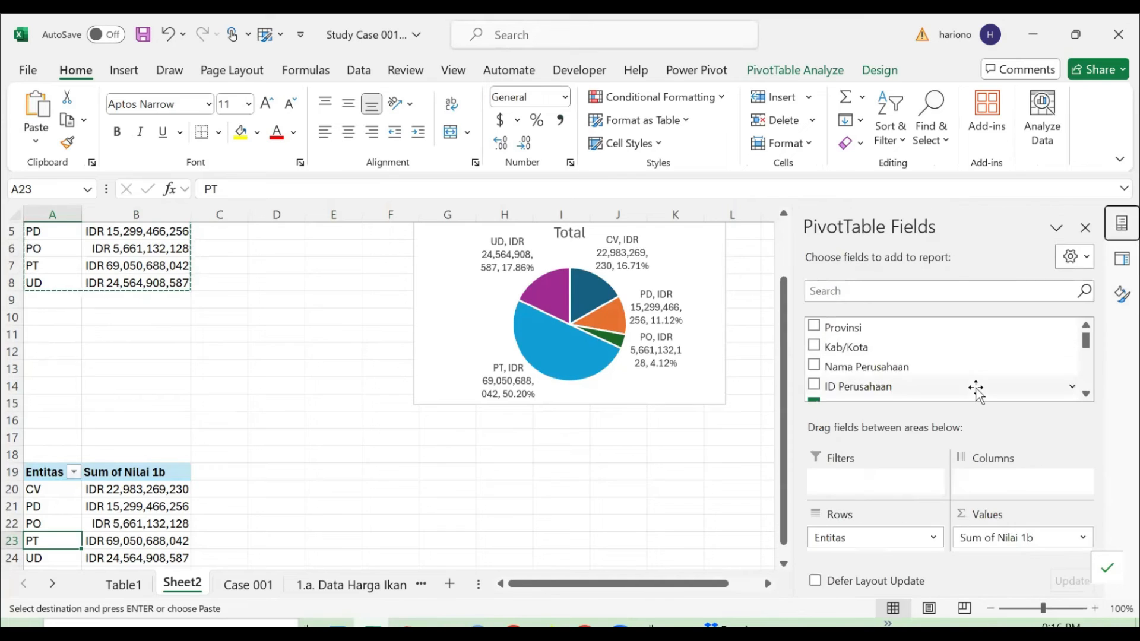
drag(850, 537, 720, 489)
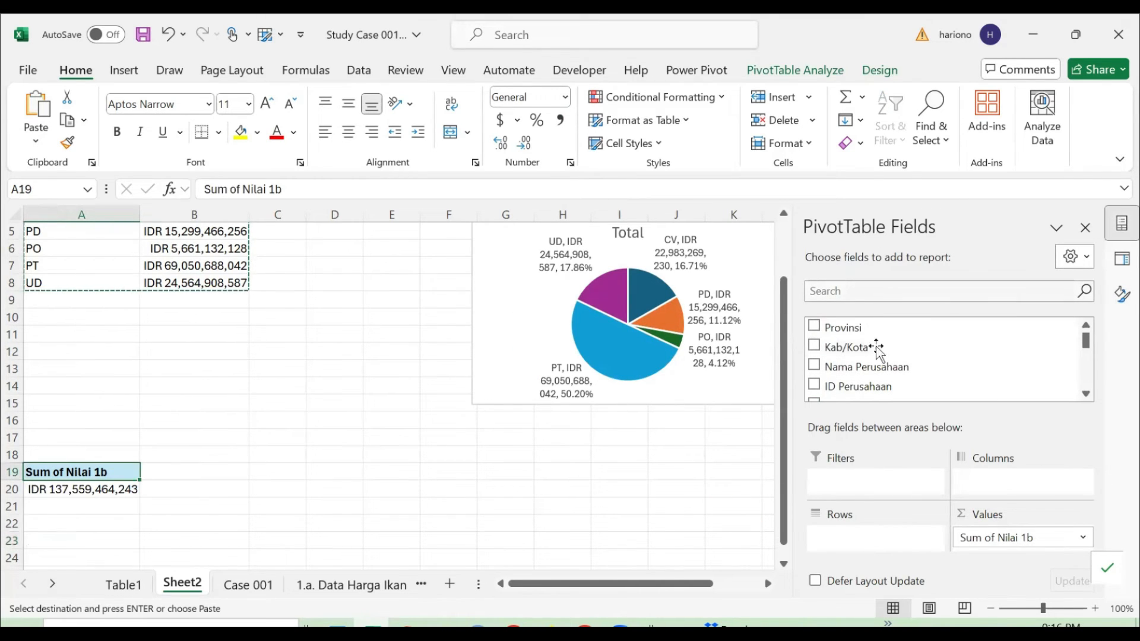
click(880, 287)
text(pro)
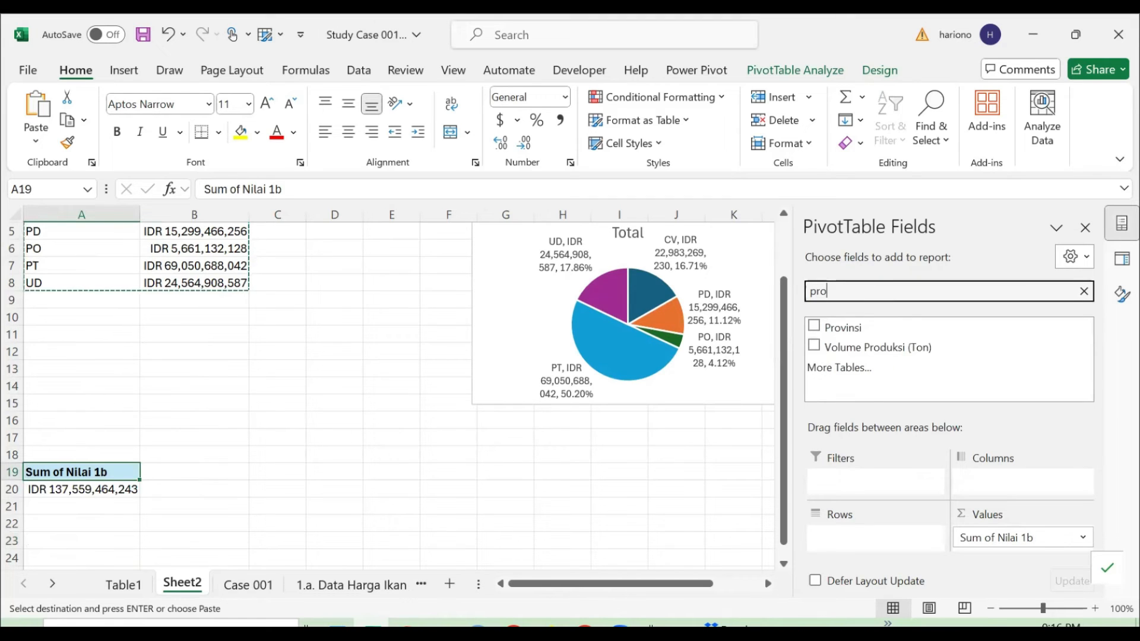
drag(909, 325, 907, 547)
- Insert a 2-D clustered column chart from the Provinsi pivot table
click(242, 504)
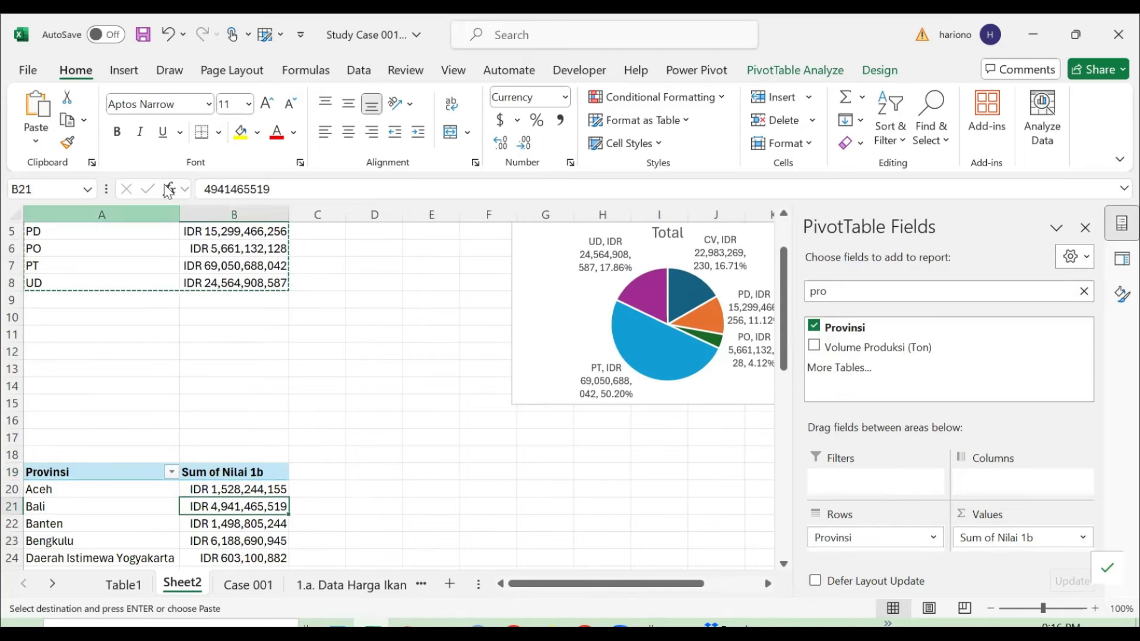
click(124, 70)
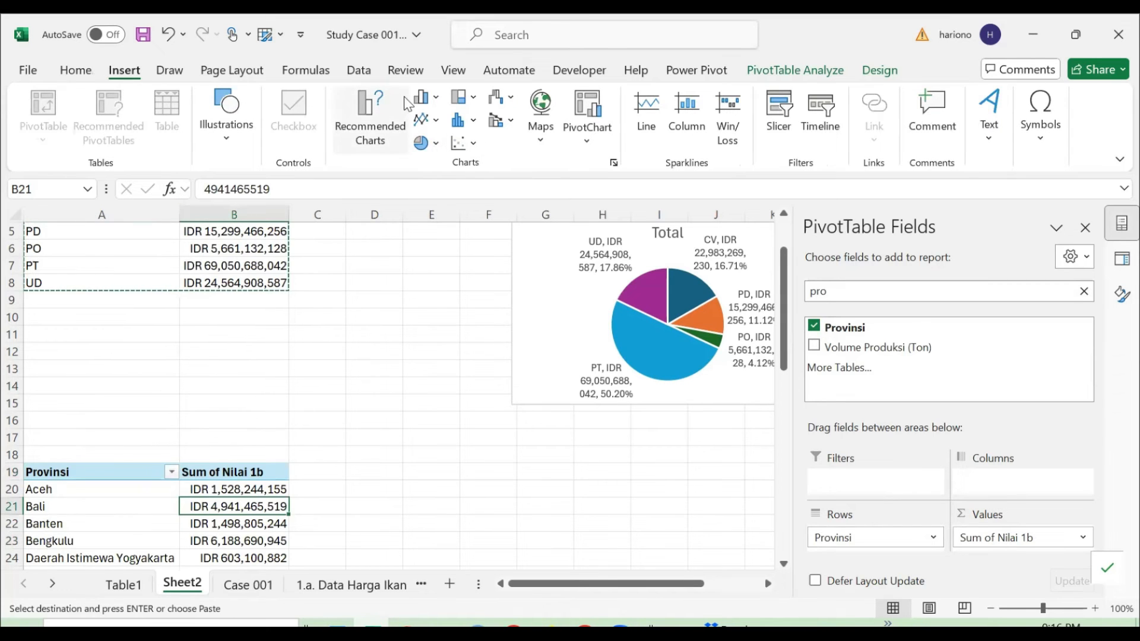
click(423, 97)
click(444, 161)
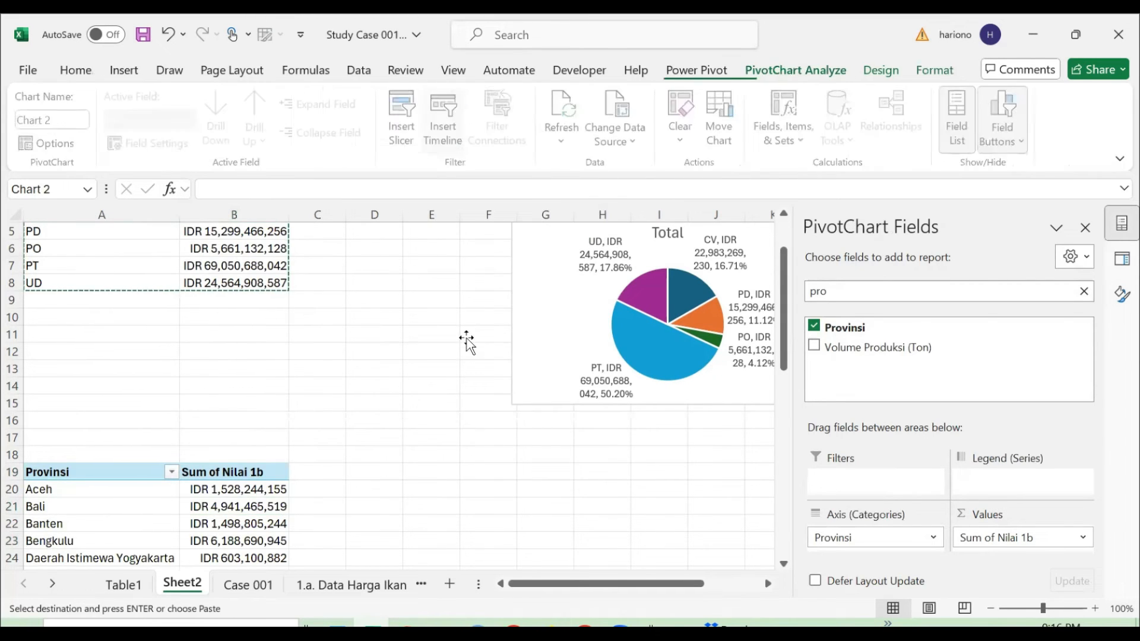
drag(516, 308, 507, 333)
- Delete the column chart's vertical axis and fit the chart beside the Provinsi table at about F18:K30
click(231, 386)
key(Delete)
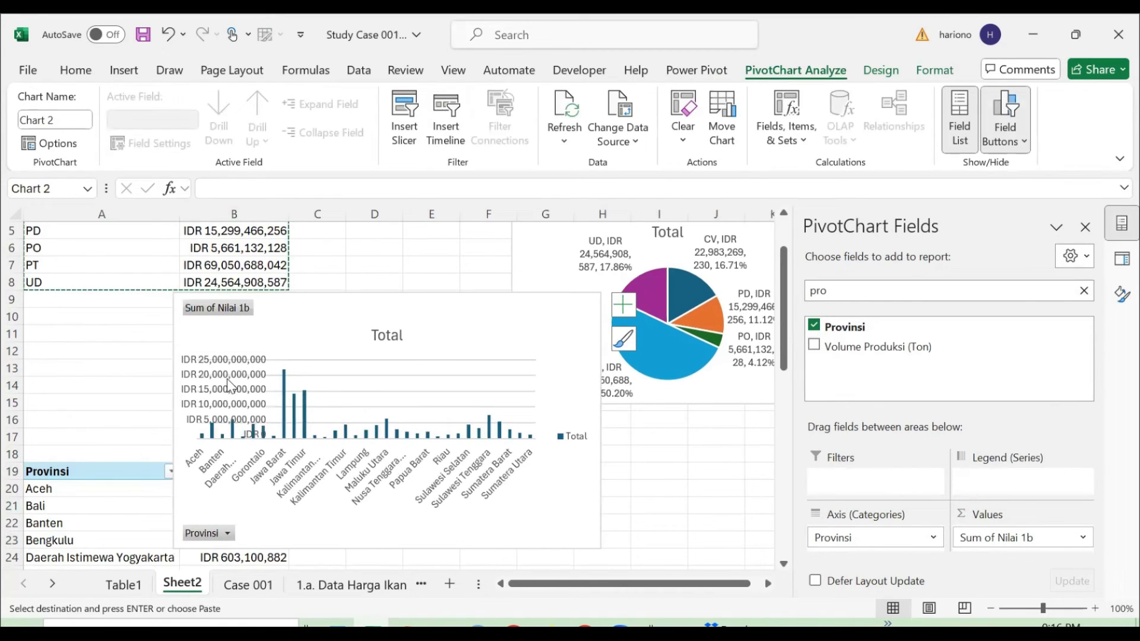
drag(509, 293, 718, 409)
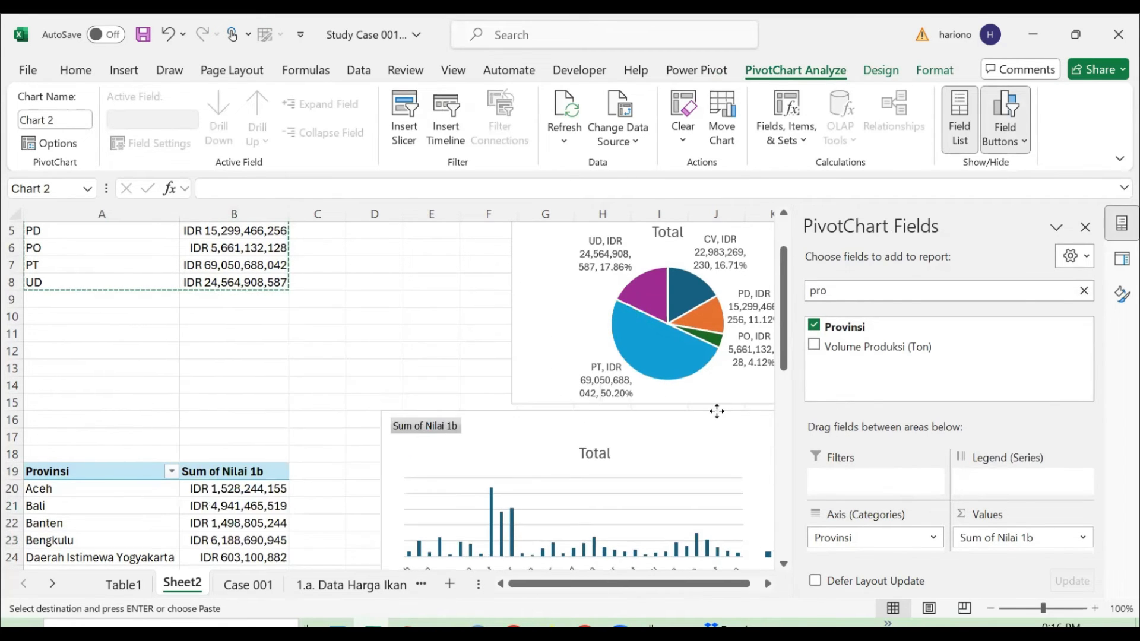
drag(387, 410, 440, 457)
scroll(314, 438, down, 3)
- Copy the whole Provinsi pivot table and paste the copy at cell A56
click(313, 439)
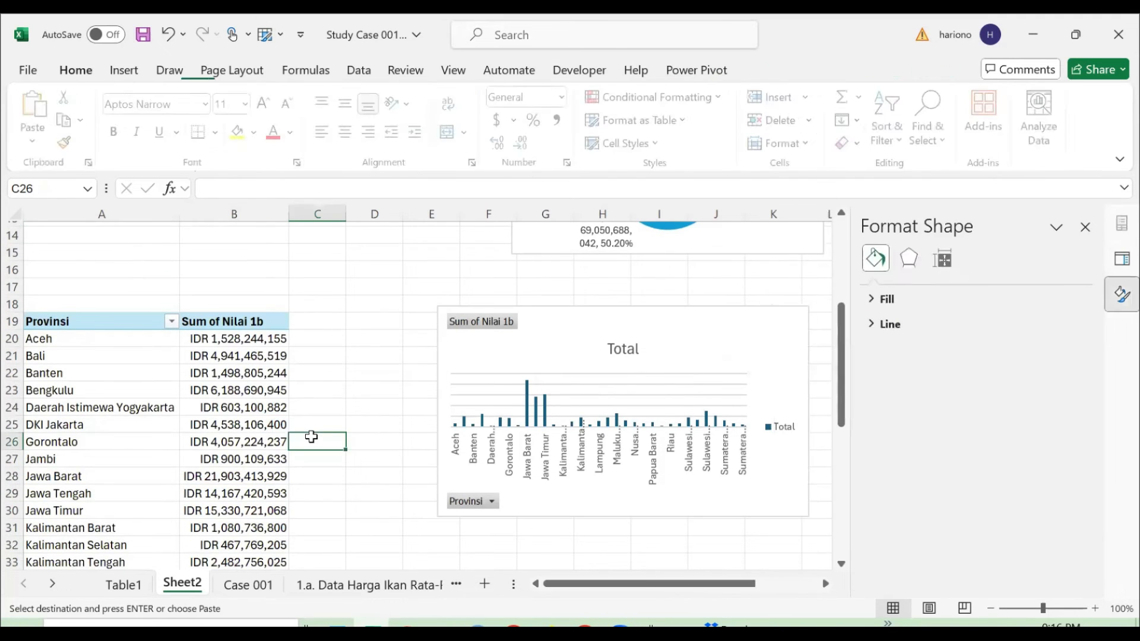
key(Left)
key(ctrl+Up)
key(ctrl+shift+Left)
key(ctrl+shift+Down)
key(ctrl+c)
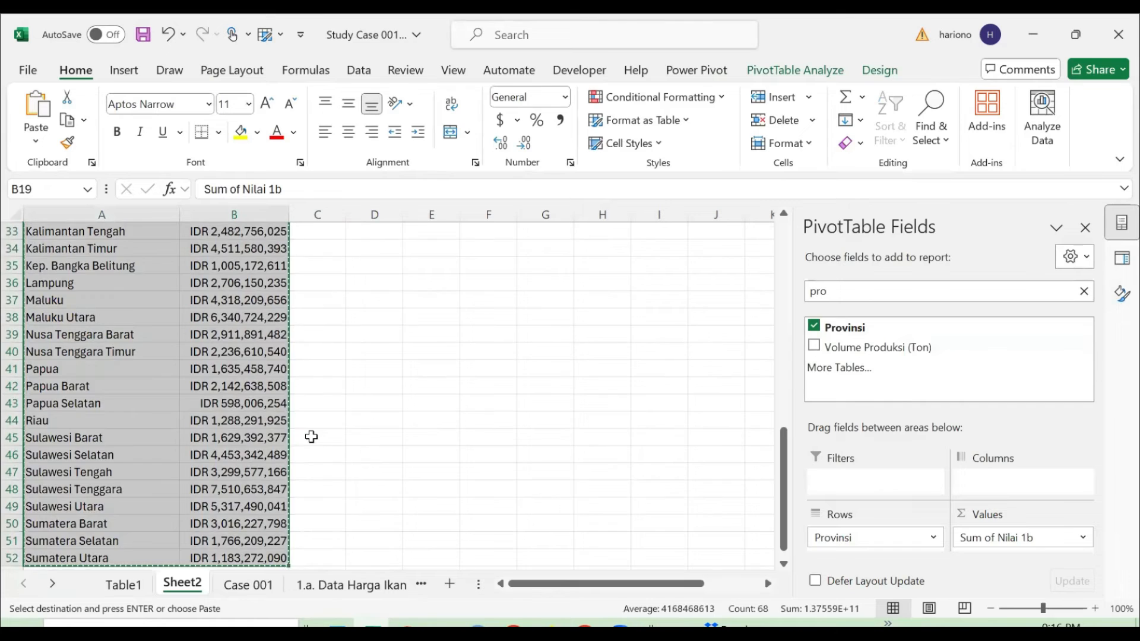
scroll(311, 438, down, 4)
click(89, 429)
key(ctrl+v)
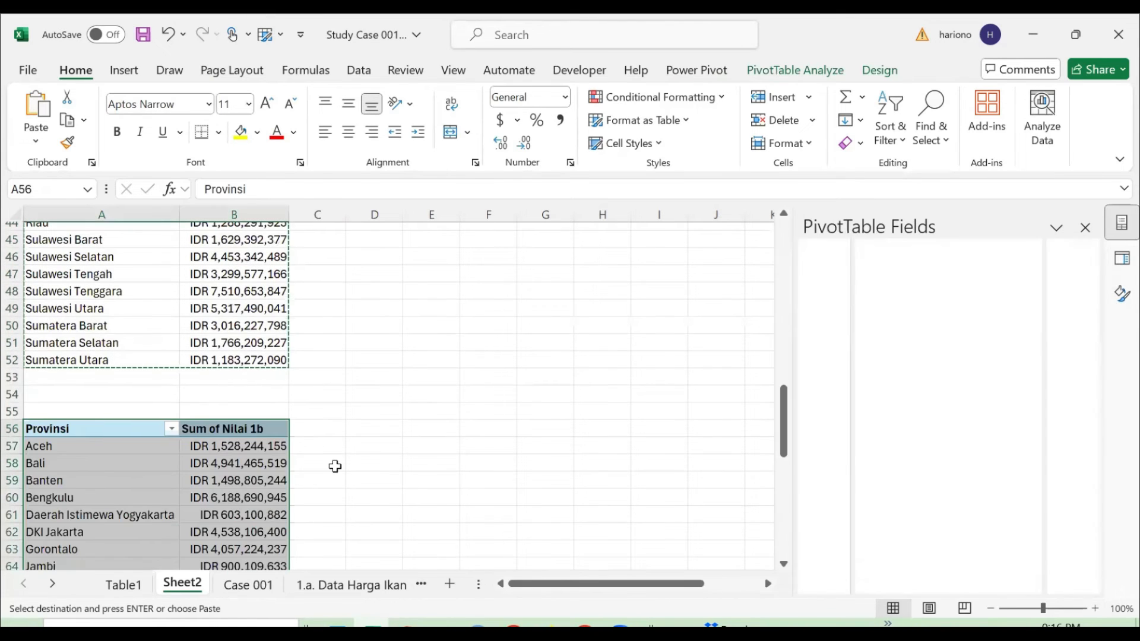
- Replace Provinsi with Bulan as the row field of the pivot table at A56
click(911, 292)
text(bu)
drag(944, 324, 630, 456)
click(937, 544)
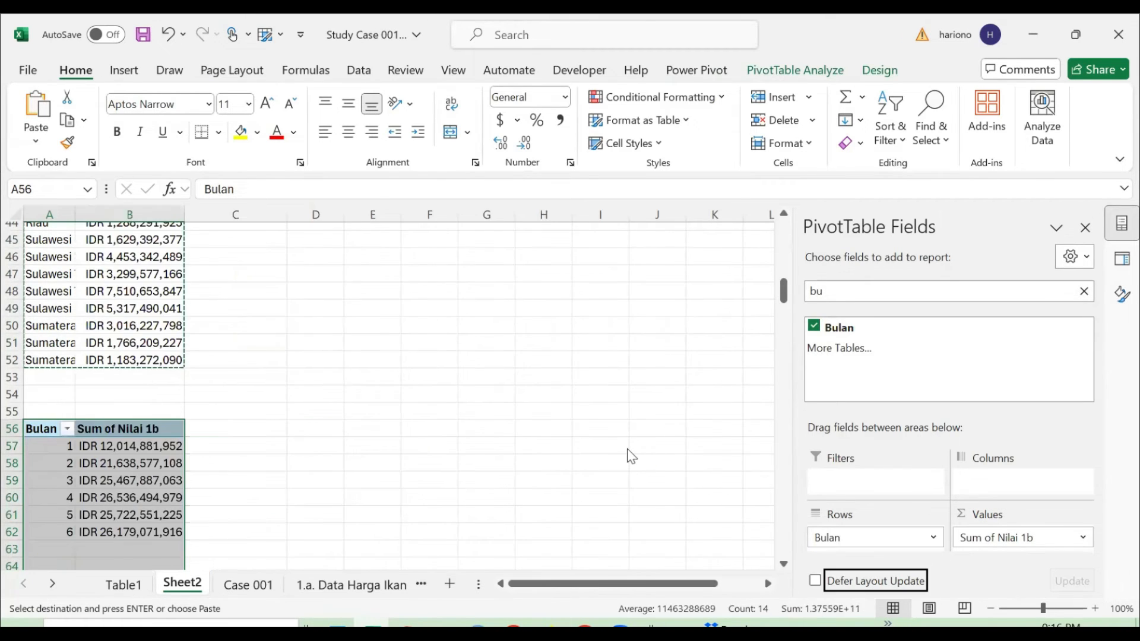
- Insert a 2-D line chart with markers from the Bulan pivot table and place it beside that table
click(112, 440)
click(124, 72)
click(427, 120)
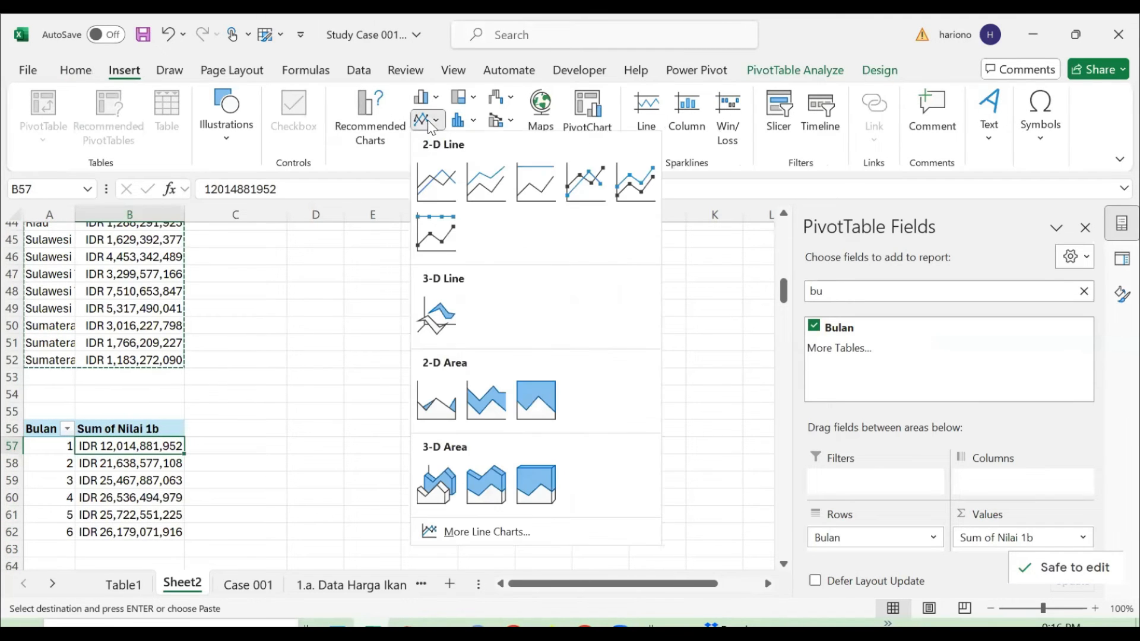
click(584, 179)
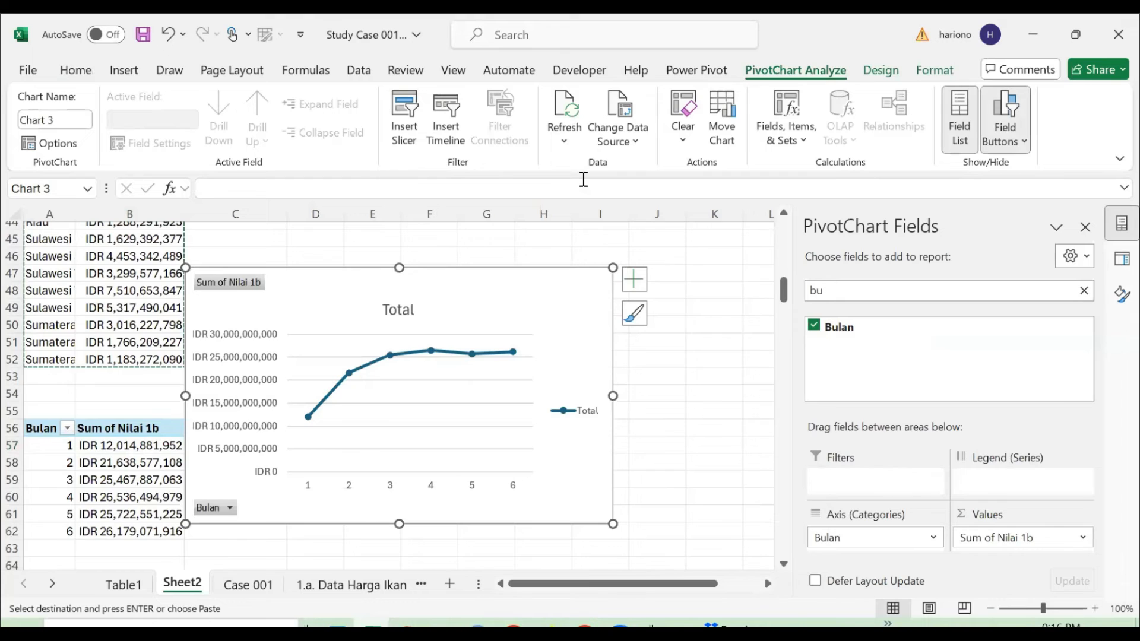
drag(574, 339, 627, 401)
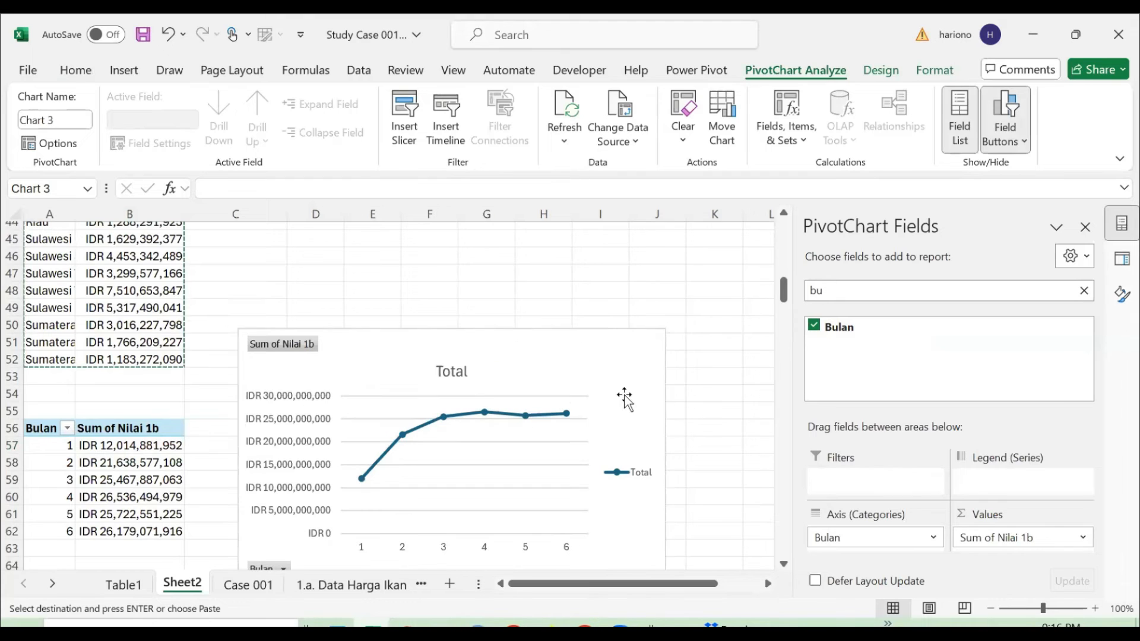
- Hide all field buttons on the line chart and delete its vertical axis and legend
right_click(304, 349)
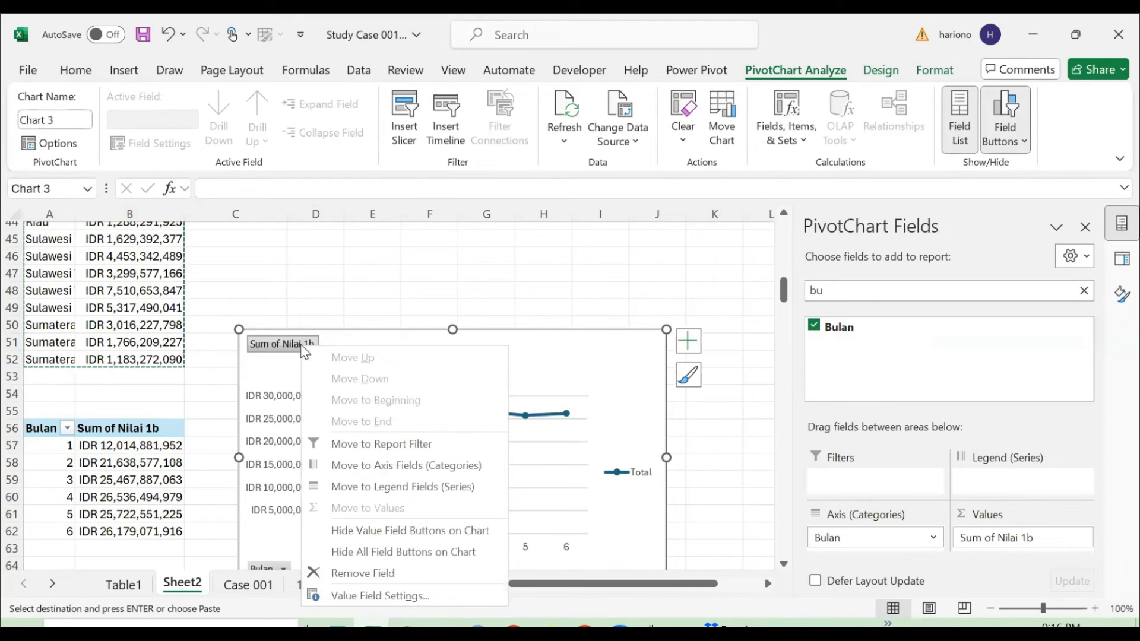
click(383, 552)
click(295, 414)
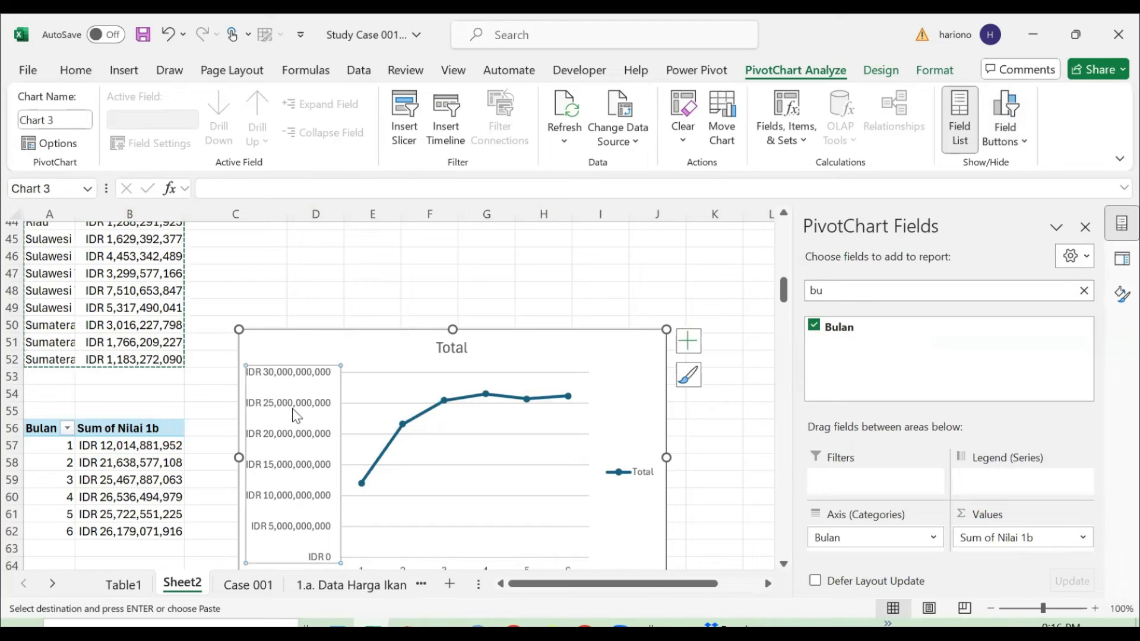
key(Delete)
click(643, 475)
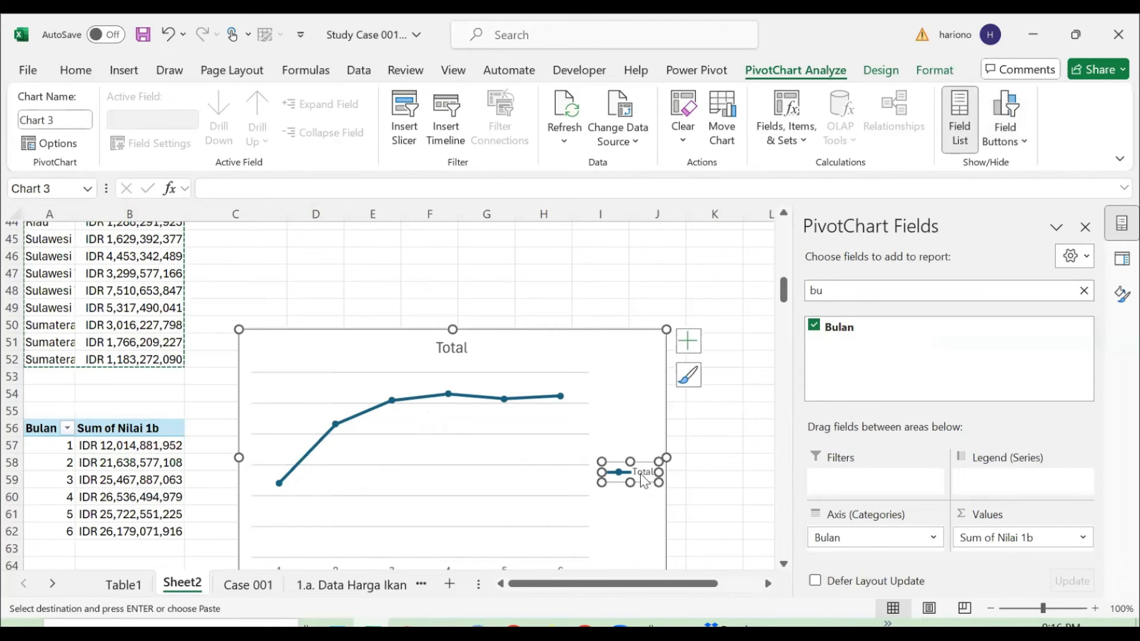
key(Delete)
- Move the line chart directly below the Provinsi column chart with left edges aligned, and narrow it slightly
ctrl+scroll(711, 472, down, 4)
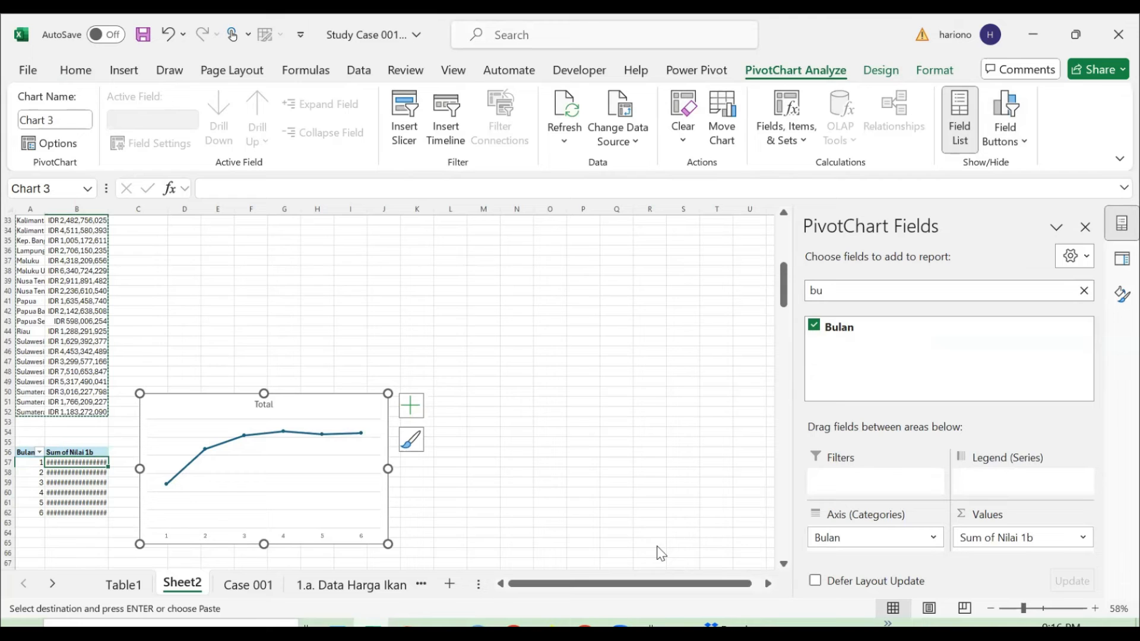
drag(348, 405, 374, 250)
ctrl+scroll(517, 331, down, 1)
scroll(517, 330, up, 8)
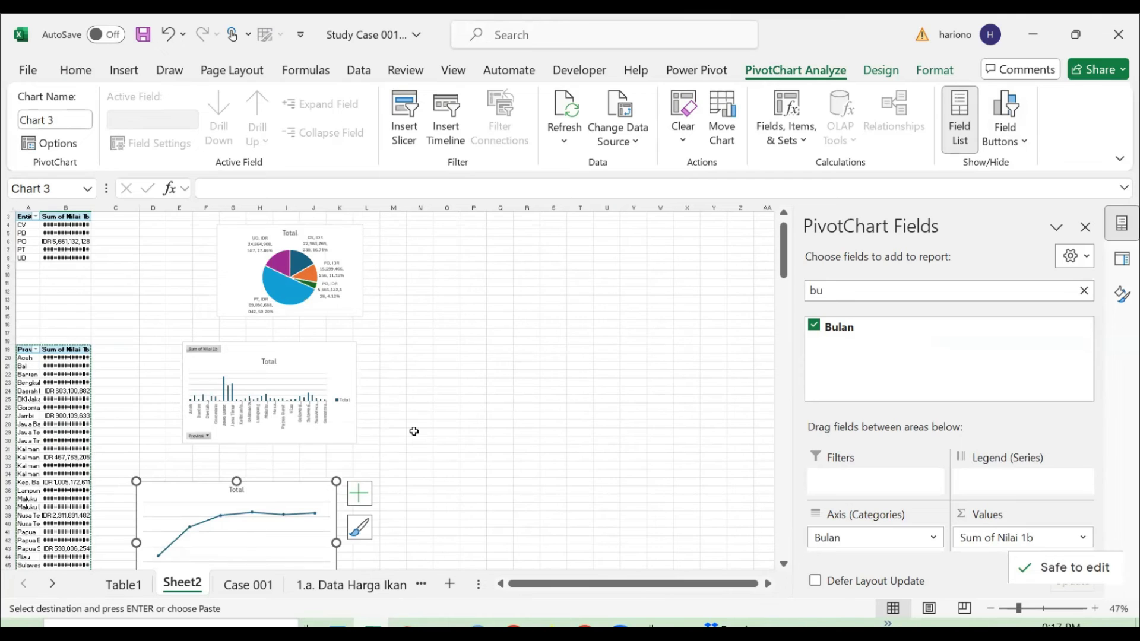
scroll(414, 432, down, 2)
drag(291, 441, 338, 433)
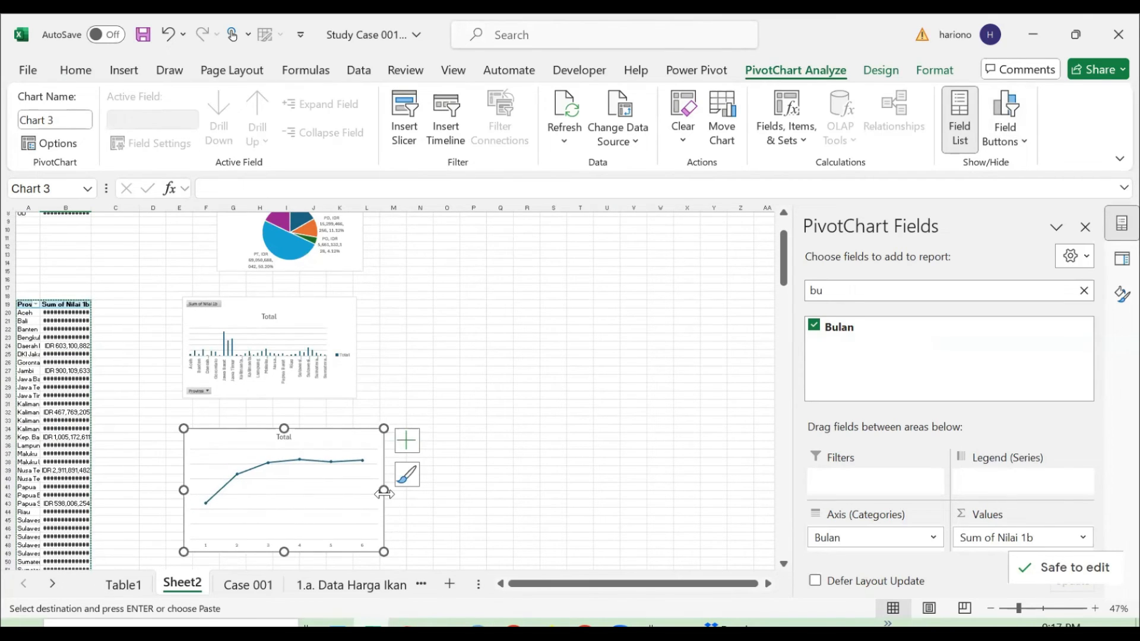
mouse_move(374, 495)
mouse_down()
mouse_move(354, 496)
mouse_move(369, 490)
mouse_up()
- Widen the Entitas pie chart so its left edge lines up with the charts below it
scroll(387, 345, up, 2)
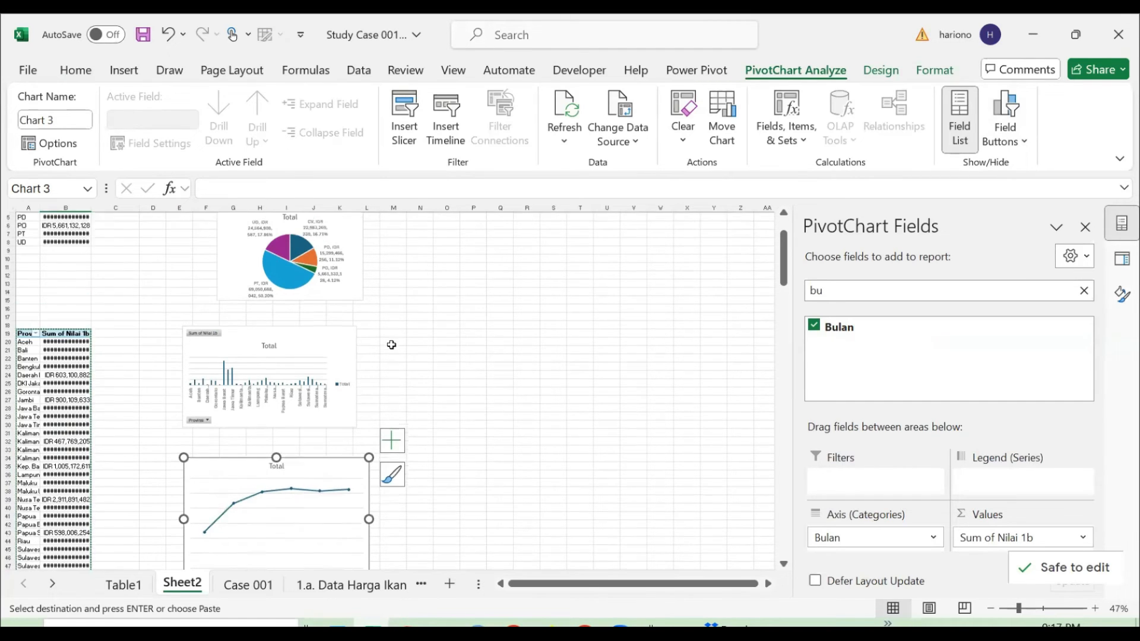
click(237, 270)
drag(216, 263, 185, 270)
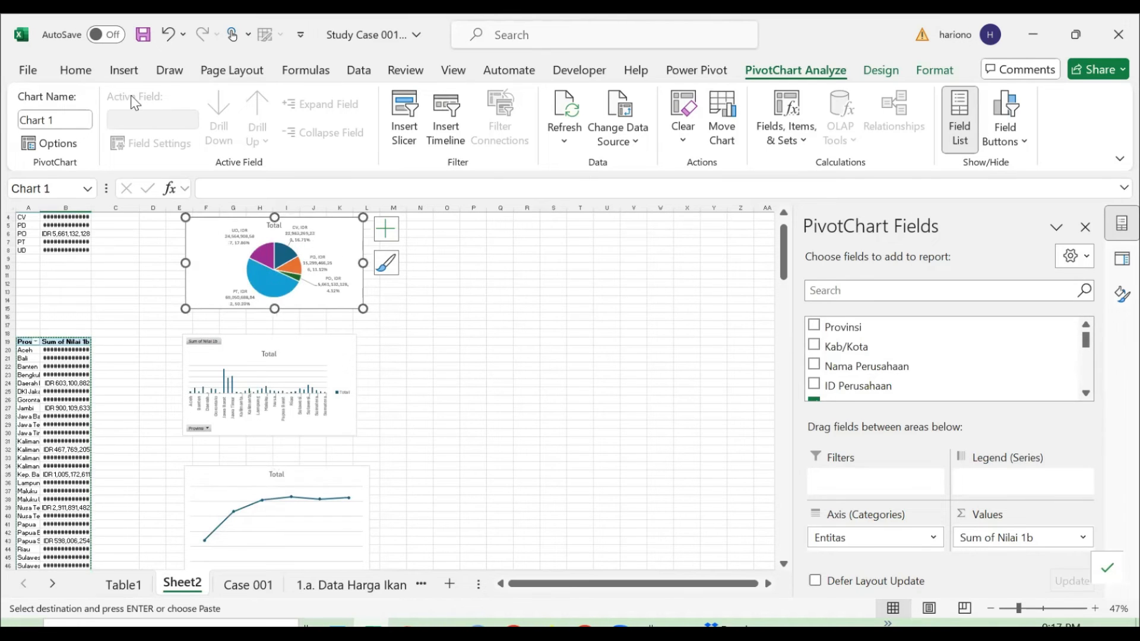
click(123, 71)
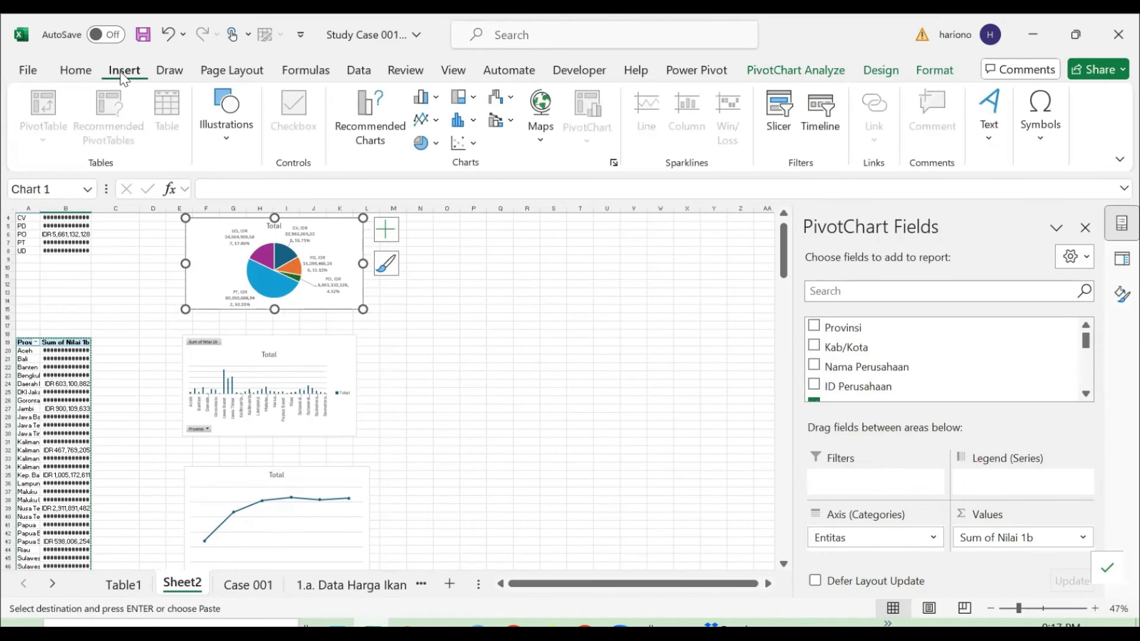
click(772, 113)
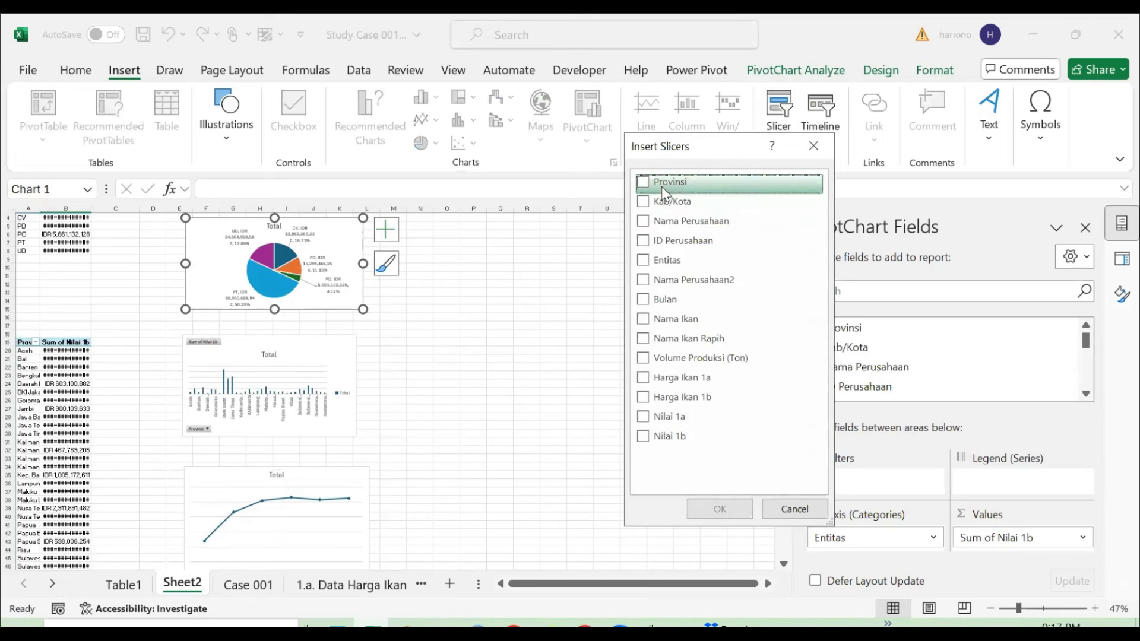
click(649, 318)
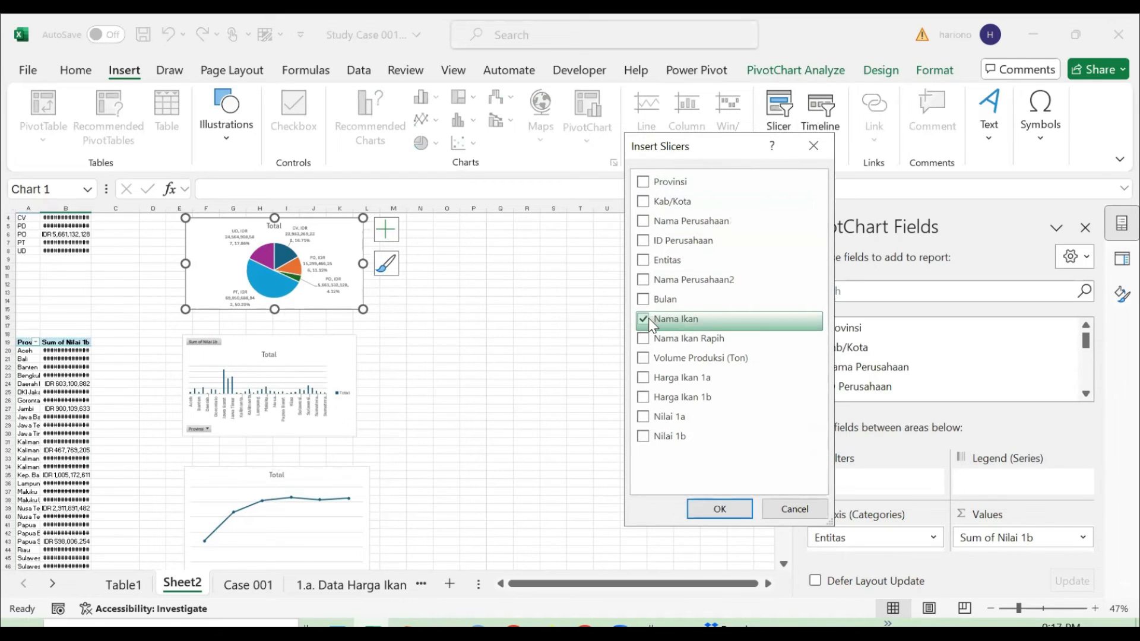
click(720, 509)
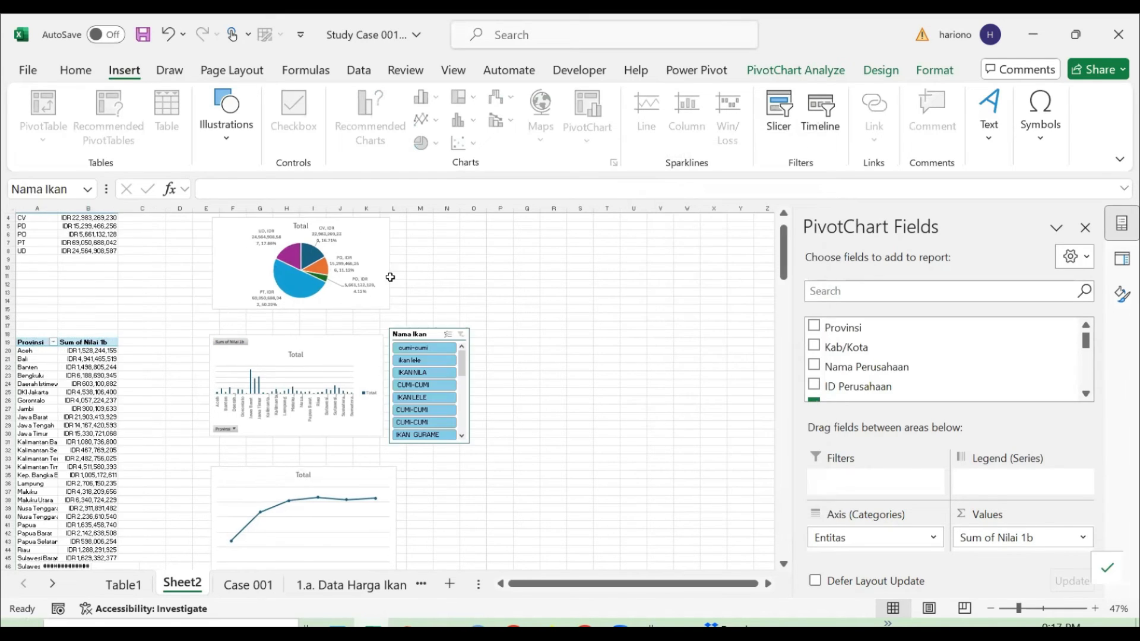
click(424, 343)
drag(423, 343, 467, 306)
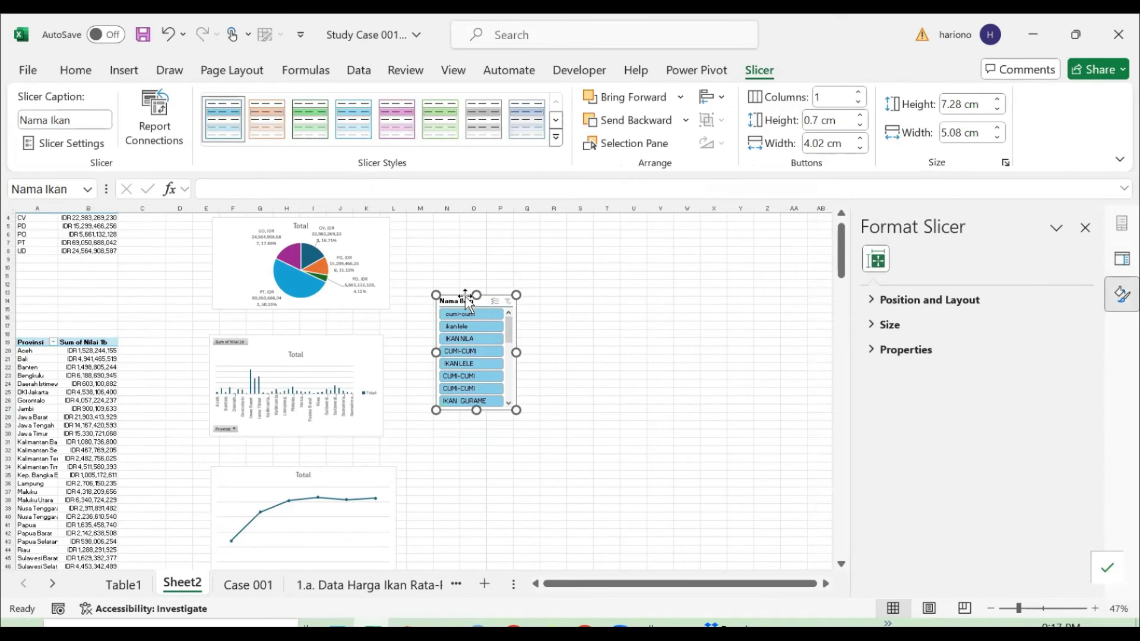
key(Escape)
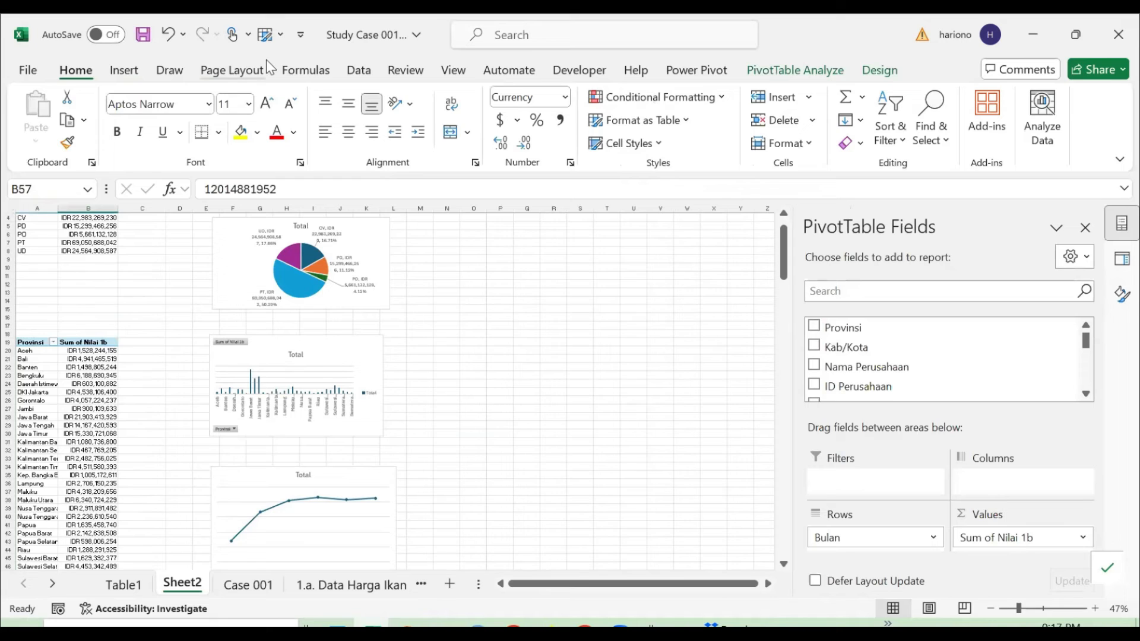
- Insert a Nama Ikan Rapih slicer from the Bulan pivot table and place it to the right of the charts
click(124, 70)
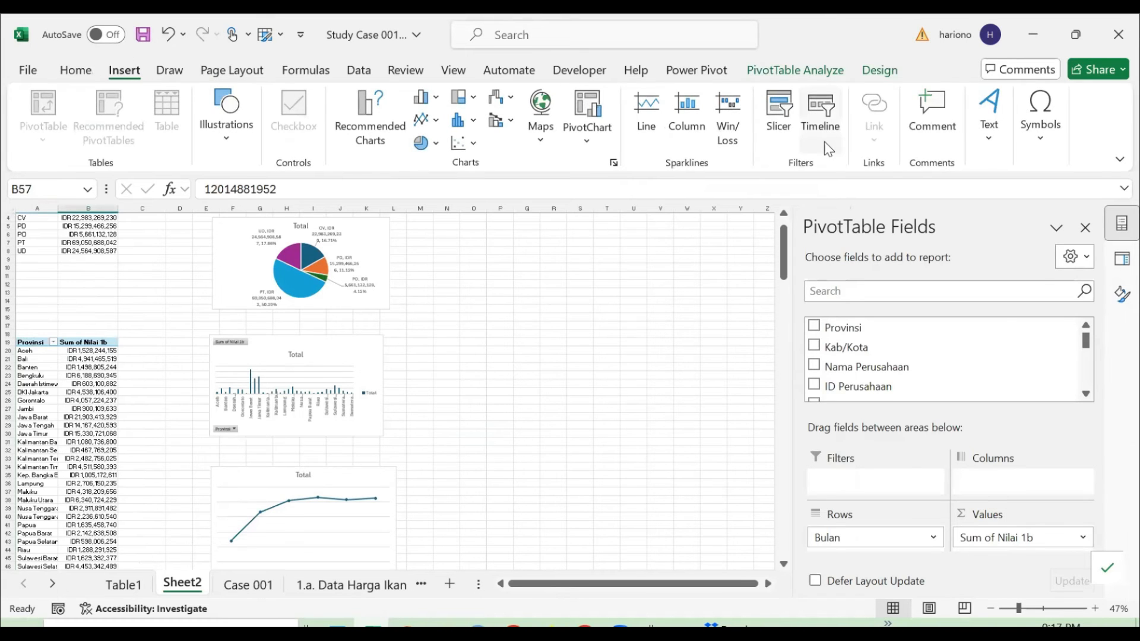
click(779, 116)
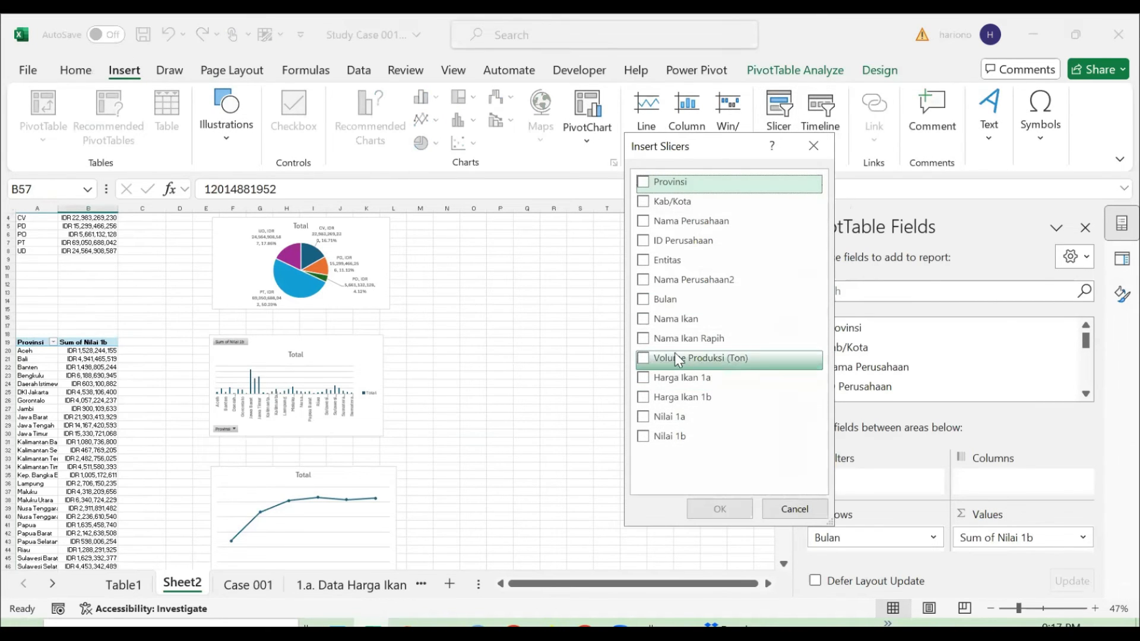
click(677, 338)
click(716, 509)
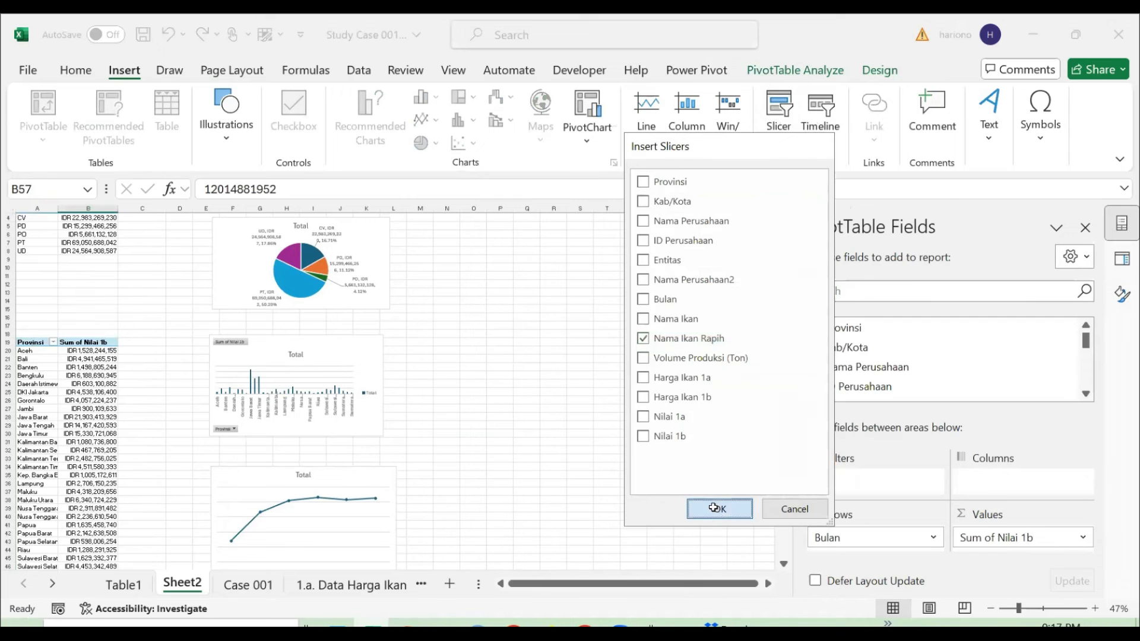
double_click(389, 334)
drag(389, 335, 507, 275)
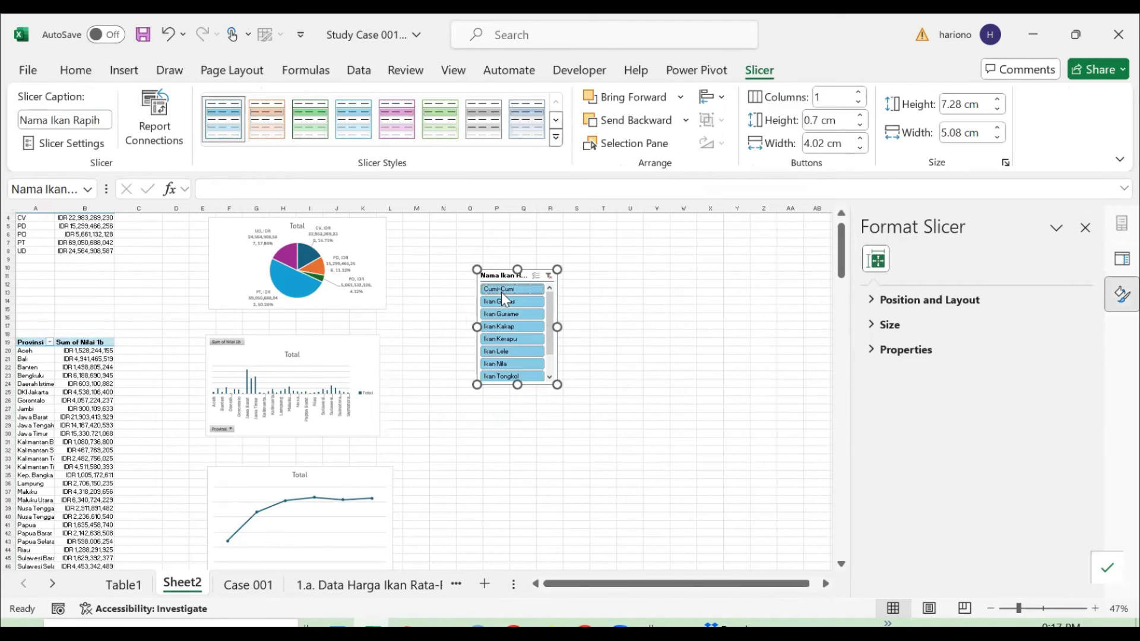
- Try the slicer by filtering on Cumi-Cumi, Ikan Gabus and Ikan Kakap in turn, and clear the filter
click(502, 292)
click(500, 305)
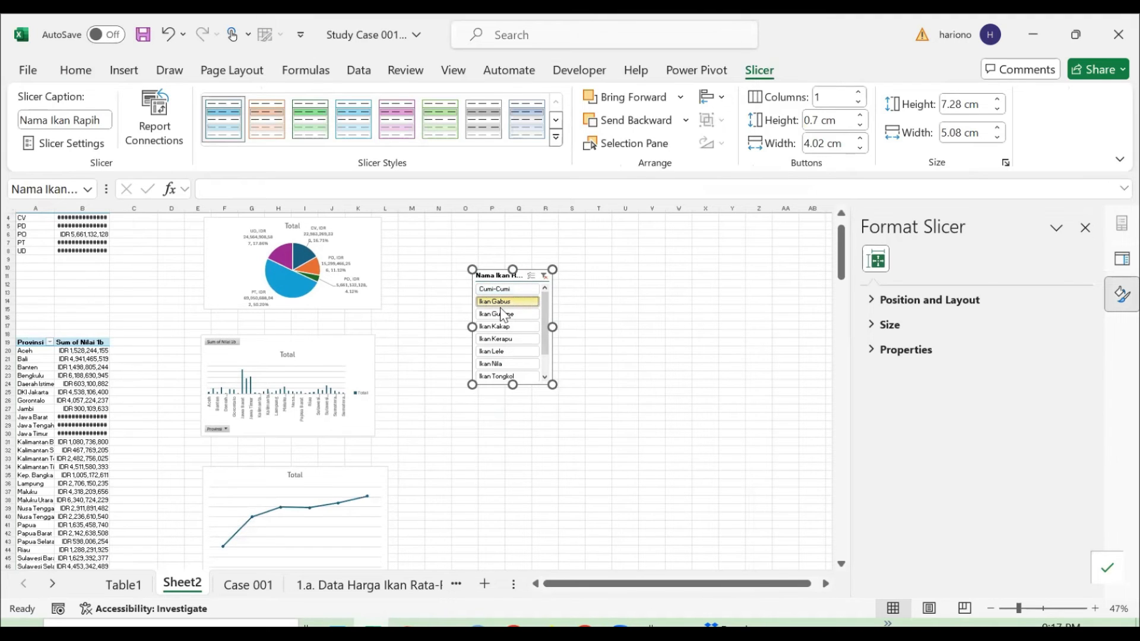
click(499, 327)
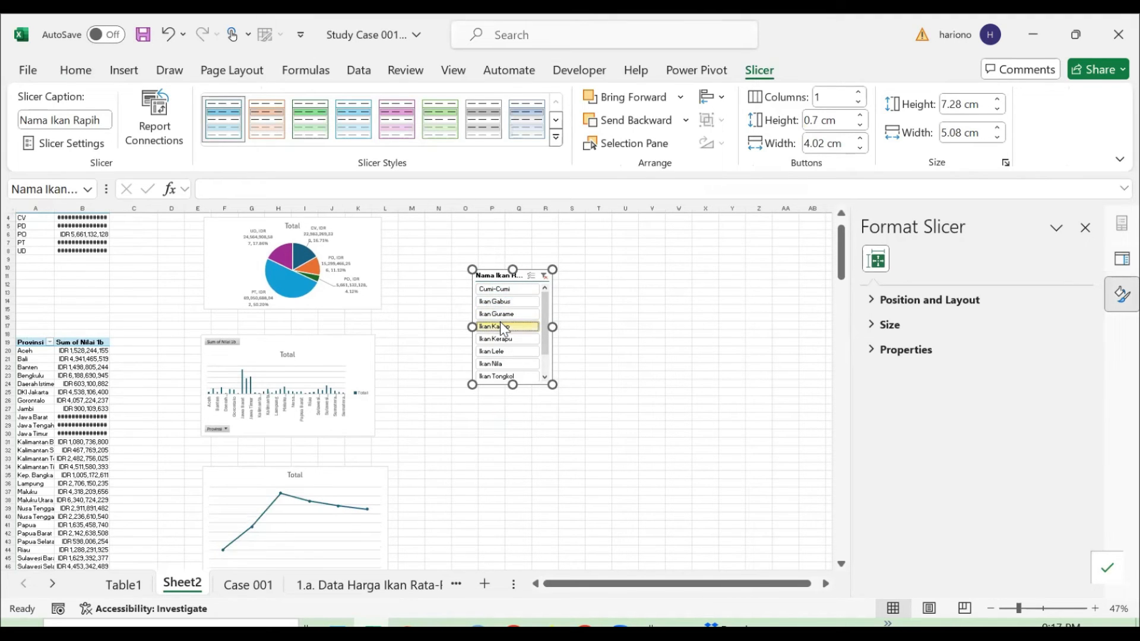
click(544, 277)
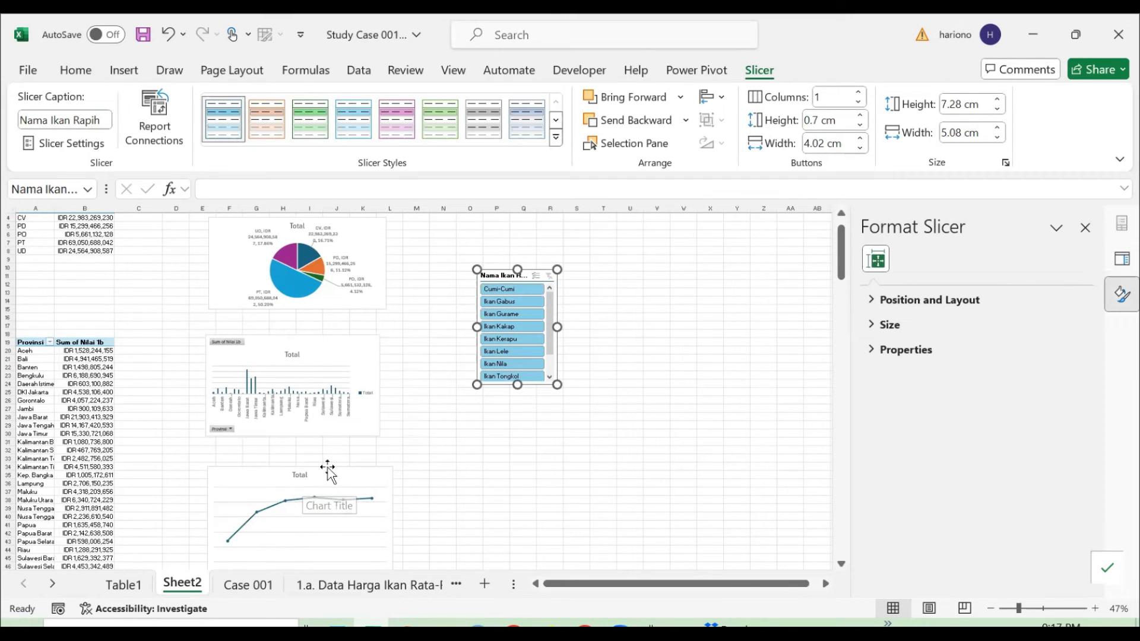
- Connect the Nama Ikan Rapih slicer to PivotTable2 and PivotTable3 as well through its report connections
right_click(499, 276)
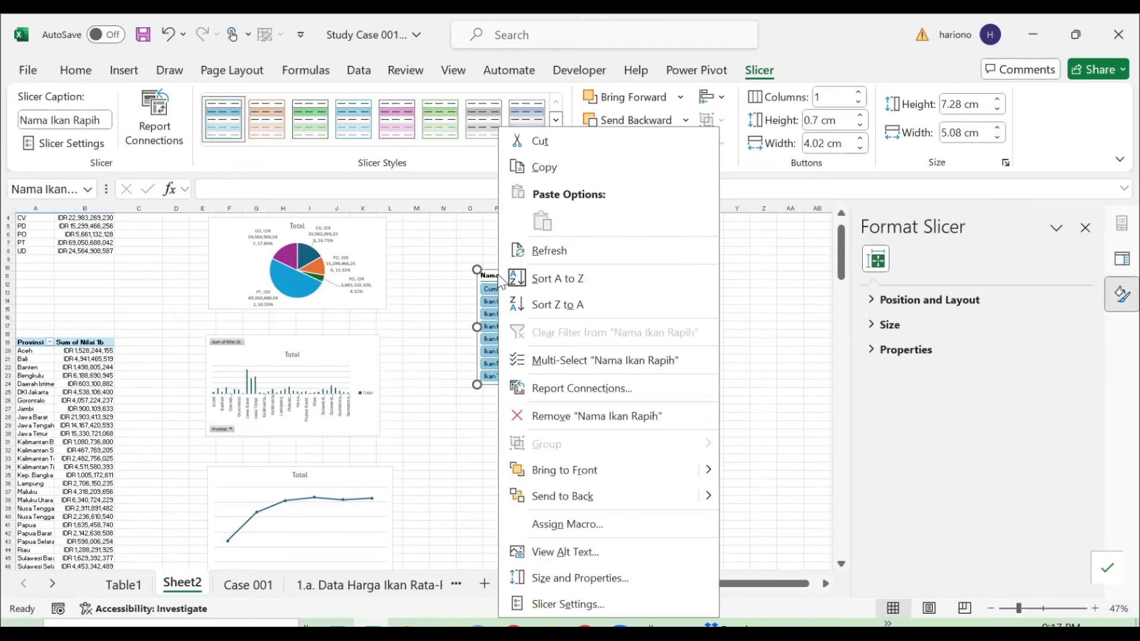
click(549, 389)
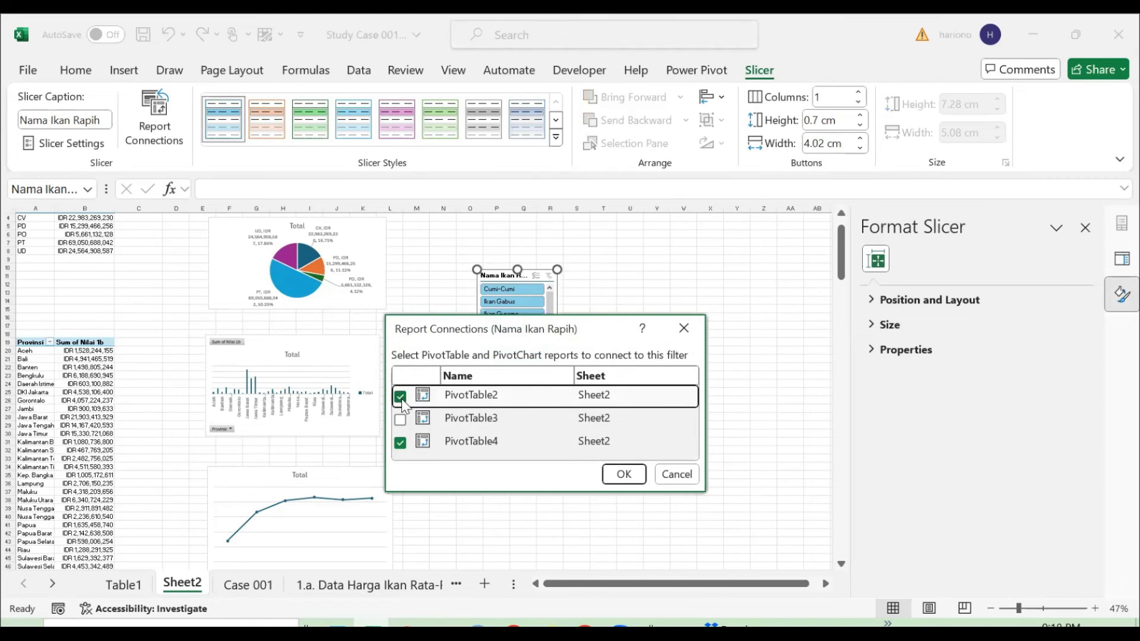
click(400, 420)
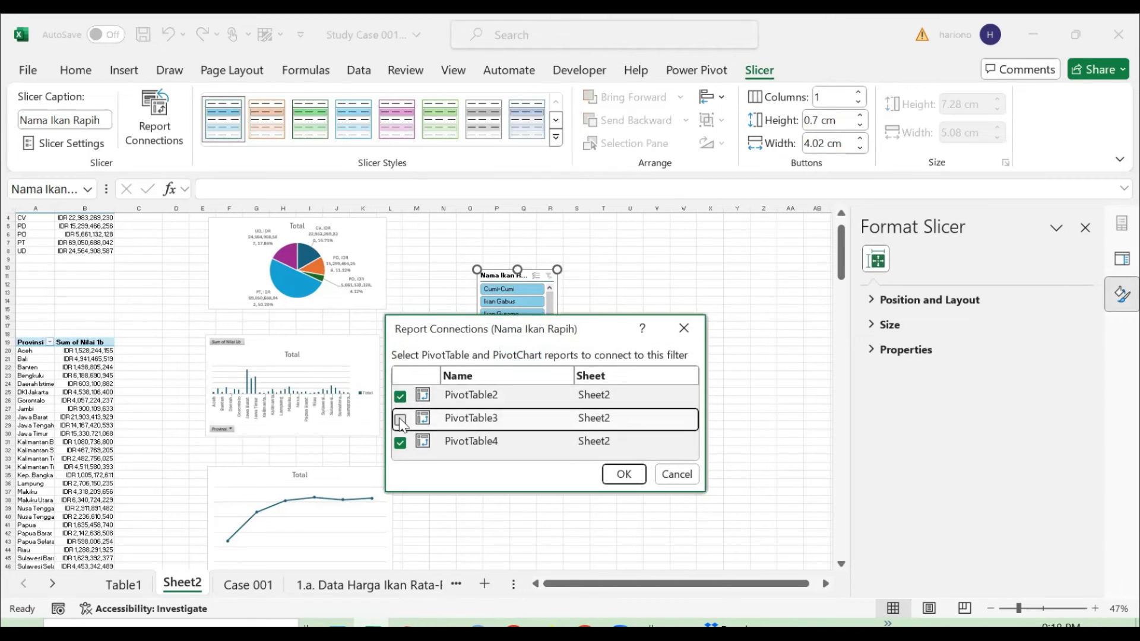
click(622, 475)
- Try the connected slicer by filtering all reports on Ikan Gurame, Ikan Kakap, Ikan Kerapu and Ikan Lele in turn
click(521, 313)
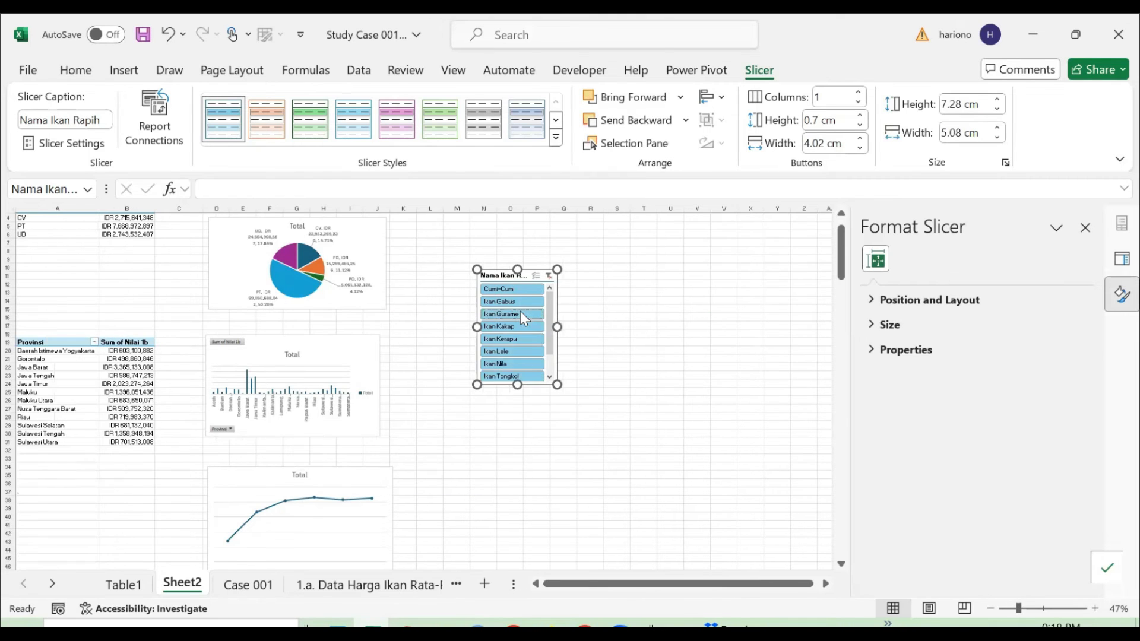
click(536, 328)
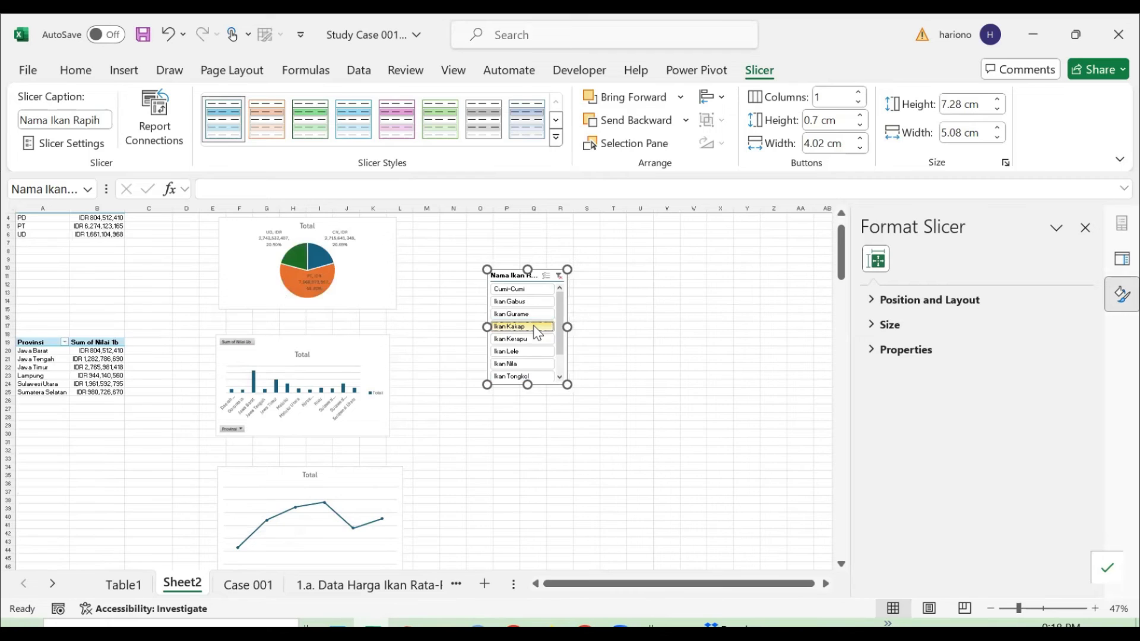
click(533, 338)
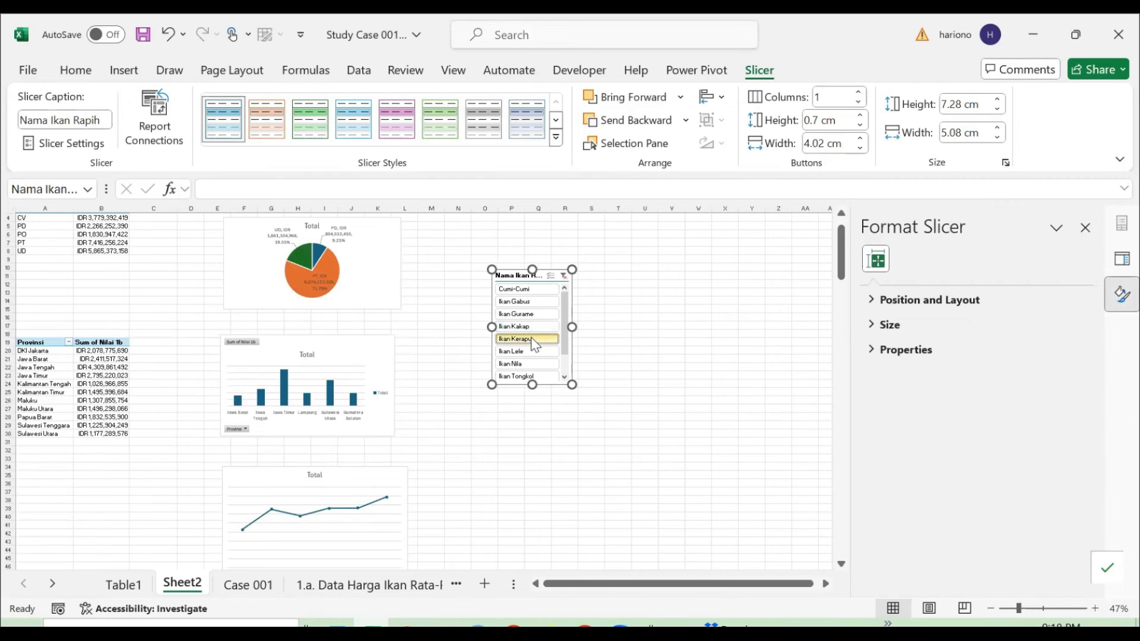
click(526, 351)
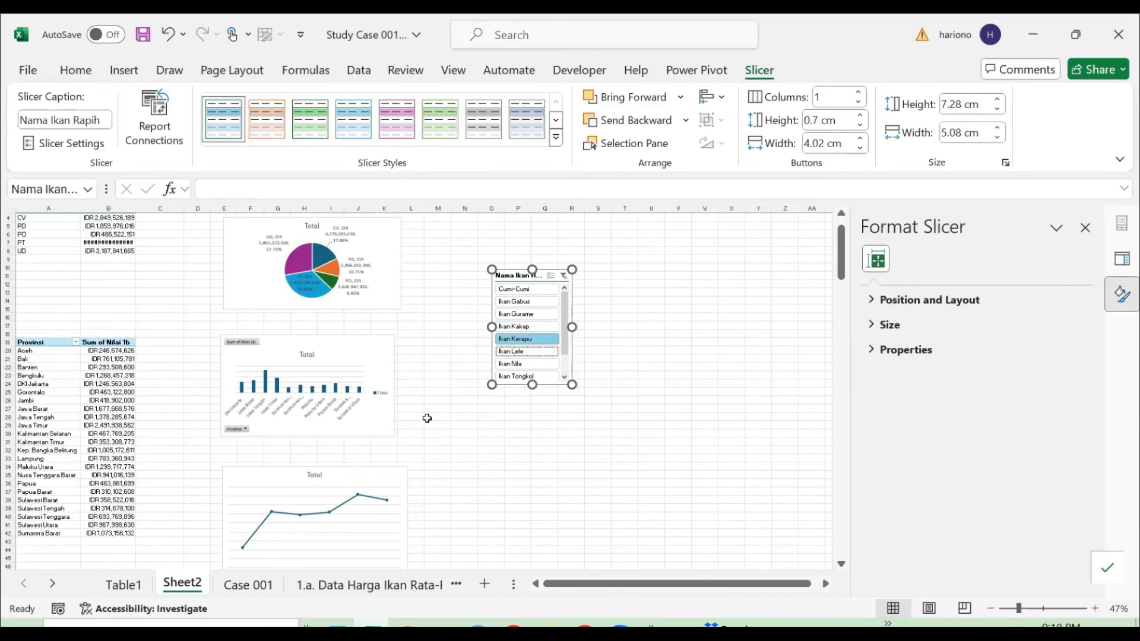
- Move the line chart beside the column chart, shorten it to match, and place the slicer above it
drag(374, 472, 540, 349)
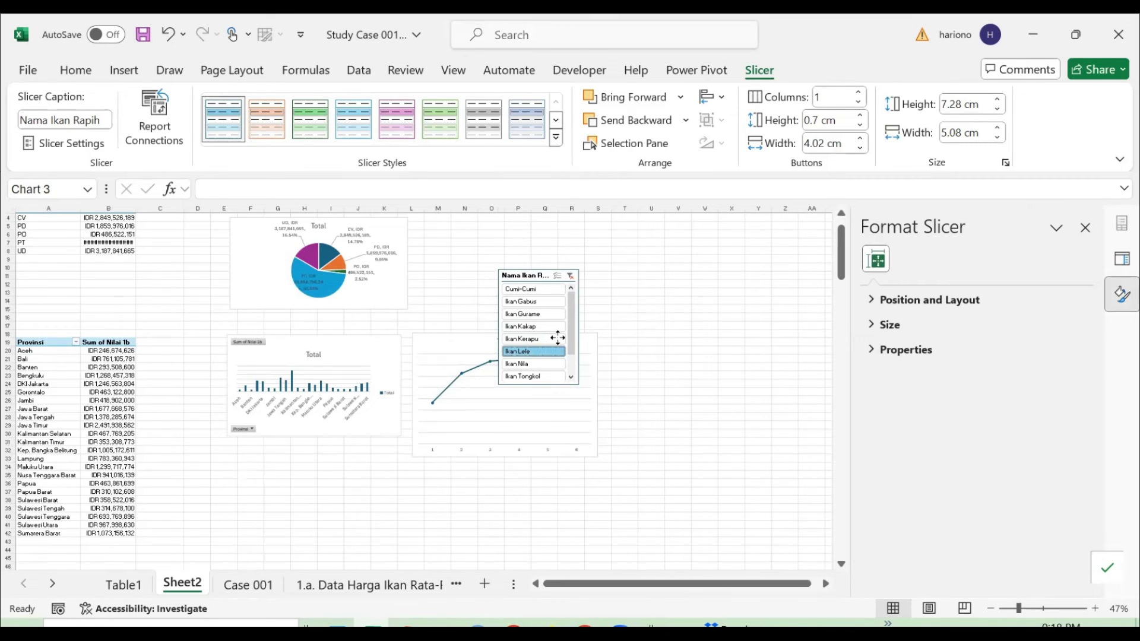
drag(503, 456, 504, 436)
drag(514, 273, 467, 232)
- Clear the Nama Ikan Rapih slicer's filter and set its buttons to 3 columns
click(521, 234)
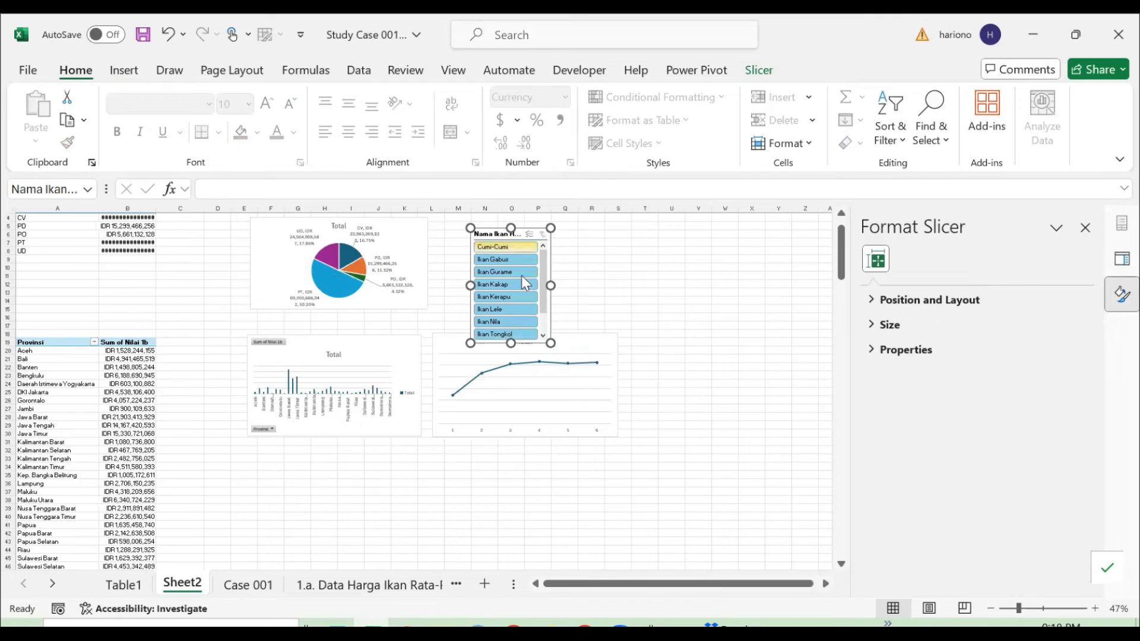
click(766, 69)
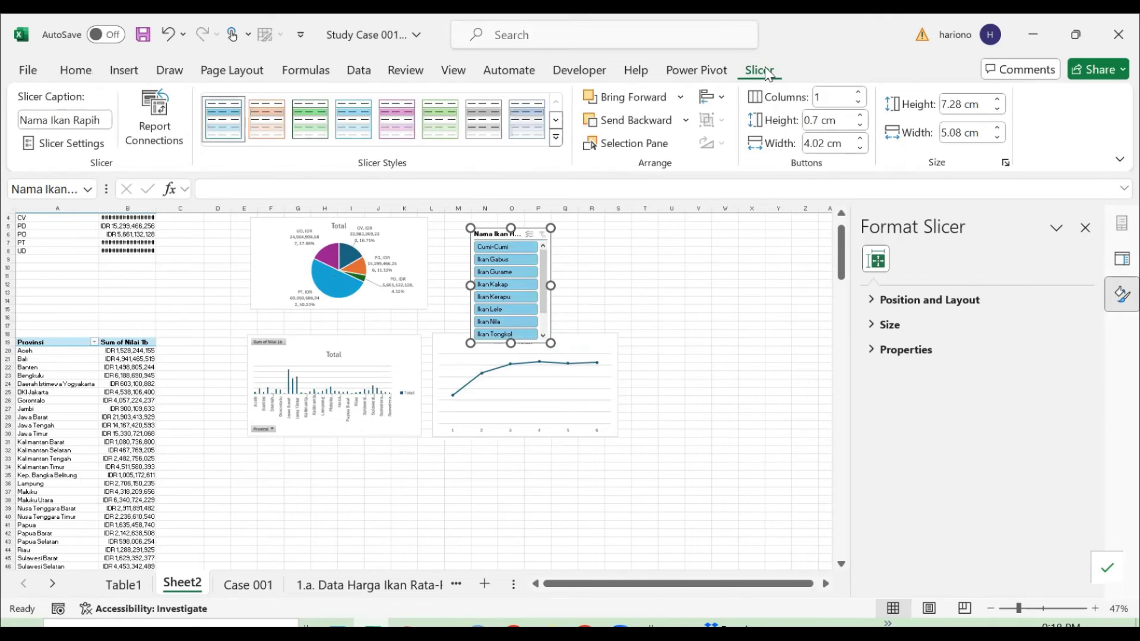
click(858, 93)
click(857, 92)
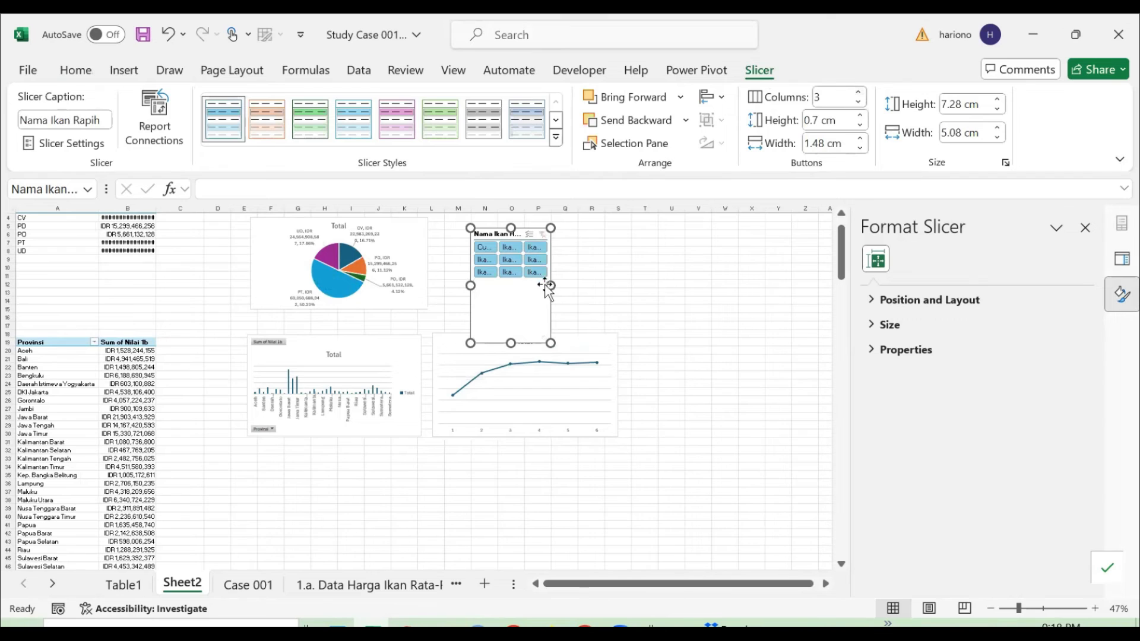
- Resize the Nama Ikan Rapih slicer to about 11.96 cm wide and 3.76 cm high so its three-column buttons fit
drag(552, 290, 659, 303)
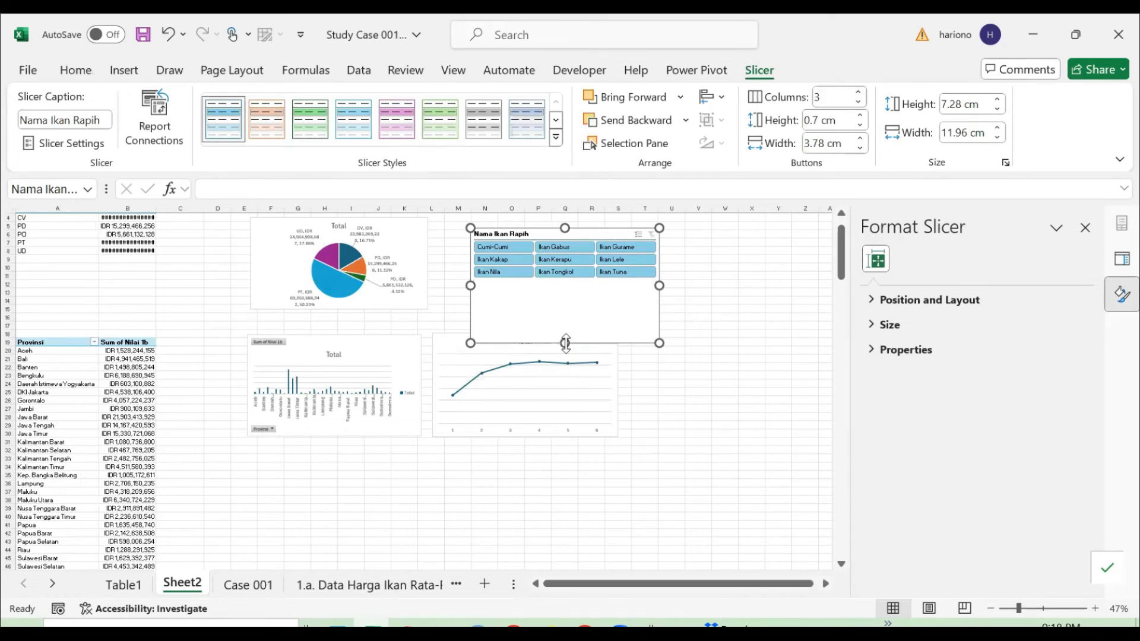
mouse_move(561, 304)
mouse_down()
mouse_move(566, 289)
mouse_move(559, 302)
mouse_up()
- Try the resized slicer by filtering on Ikan Kerapu and Ikan Tongkol, and clear the filter
click(532, 262)
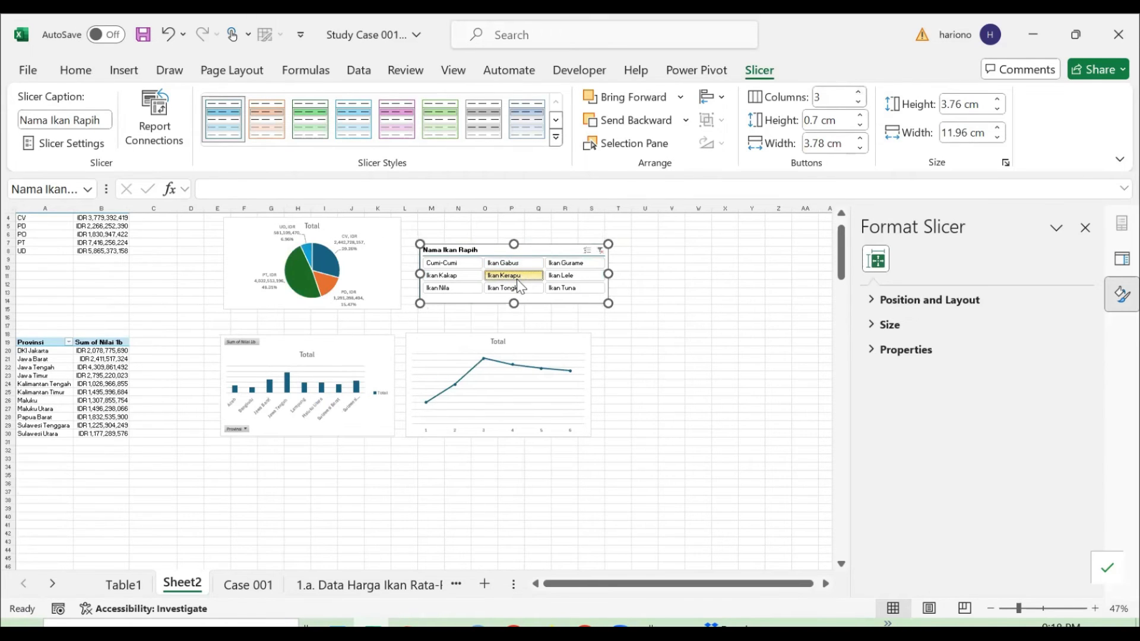
click(512, 288)
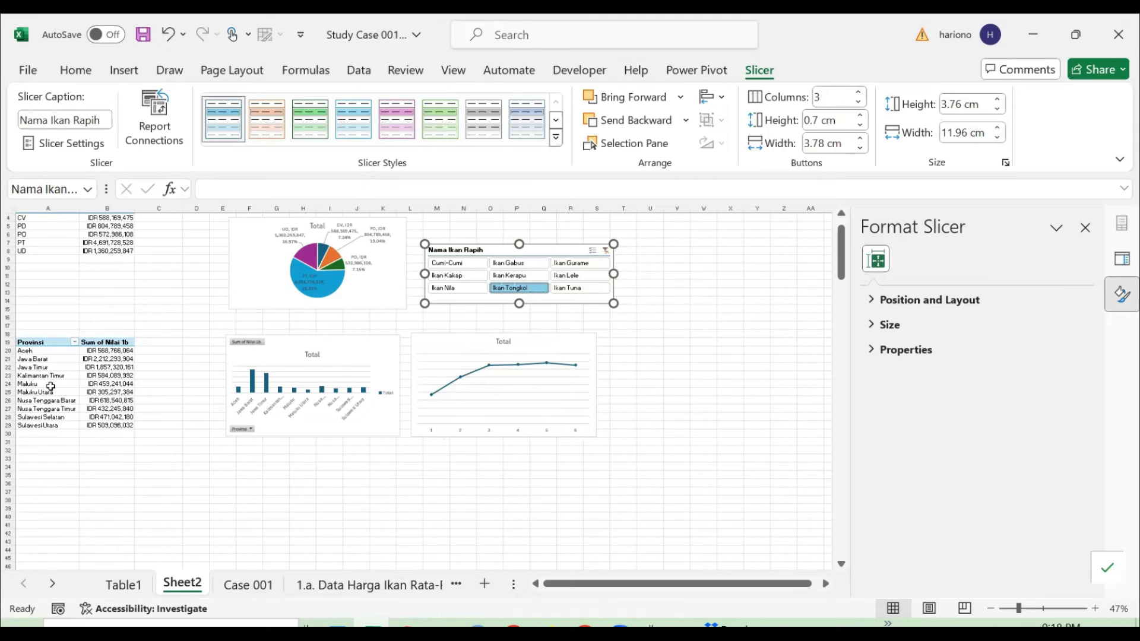
click(606, 251)
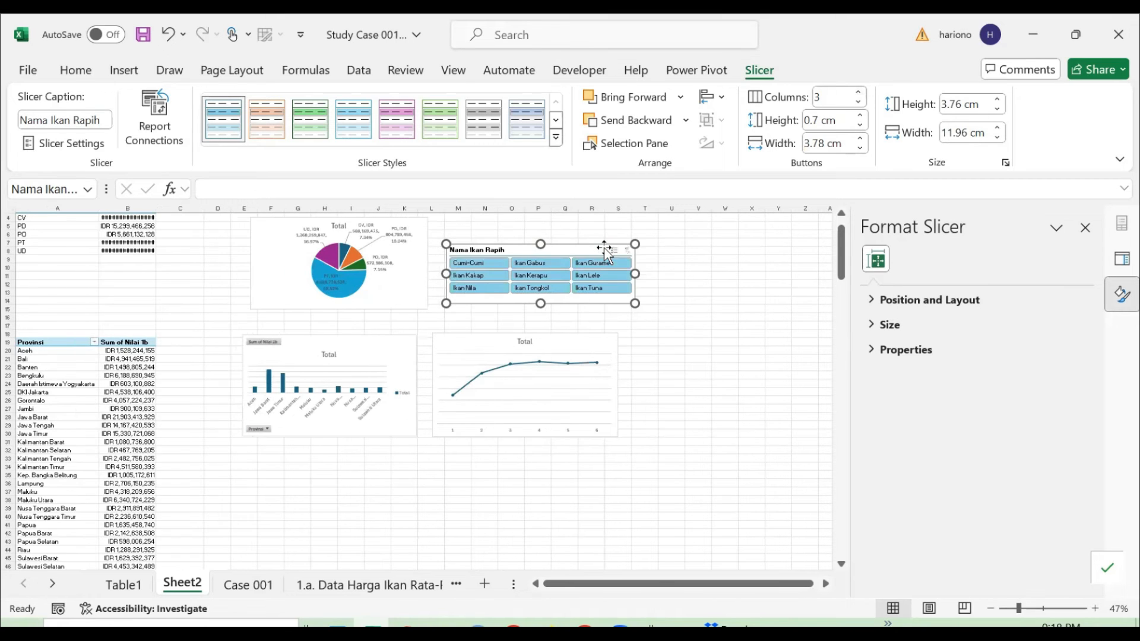
- Filter the reports on Ikan Gabus, Cumi-Cumi and Ikan Kakap in turn, and clear the slicer's filter
click(536, 264)
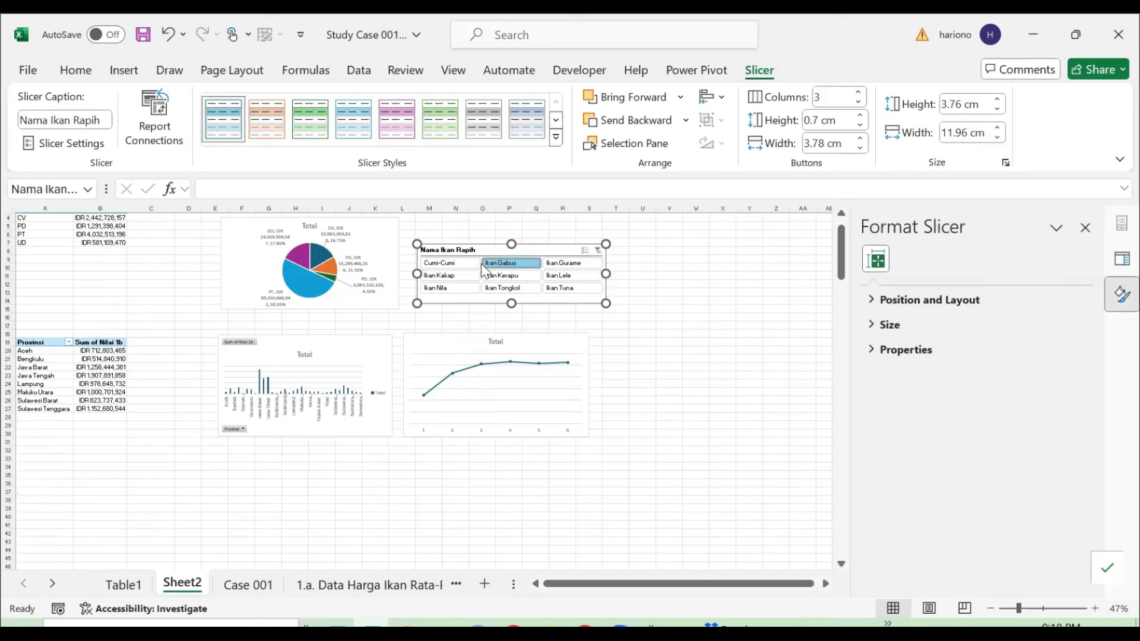
click(456, 265)
click(448, 277)
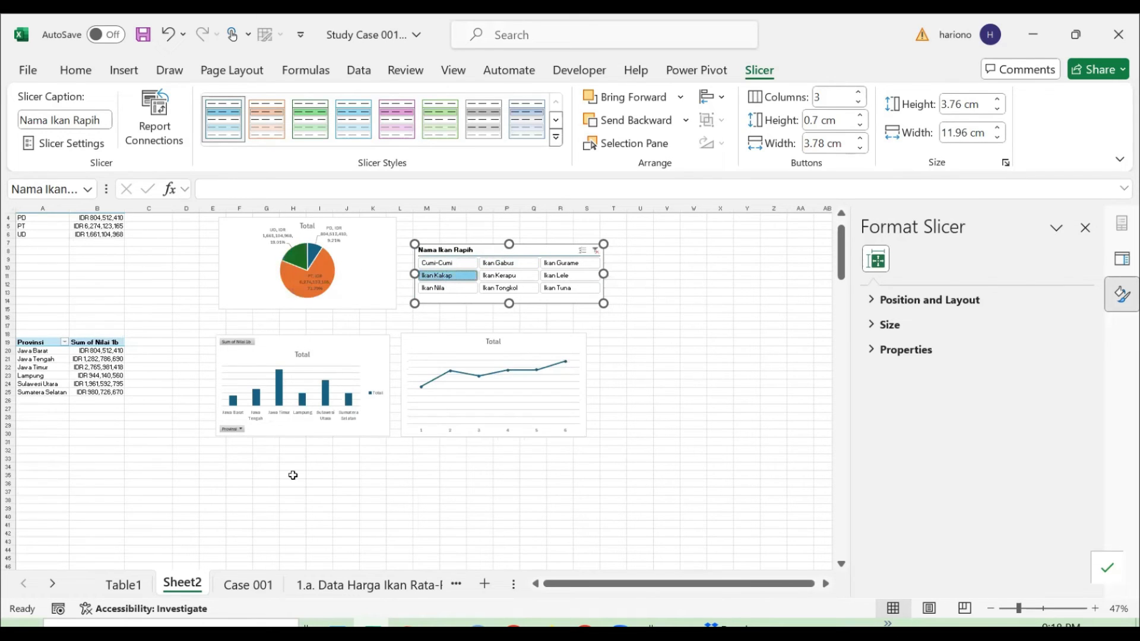
click(257, 510)
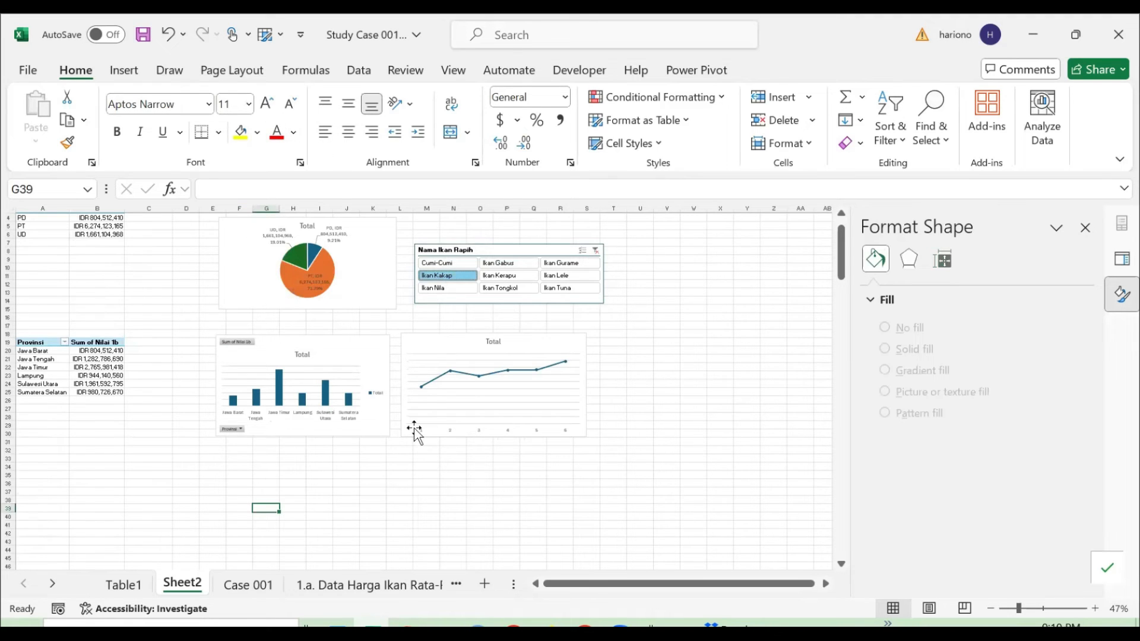
click(125, 72)
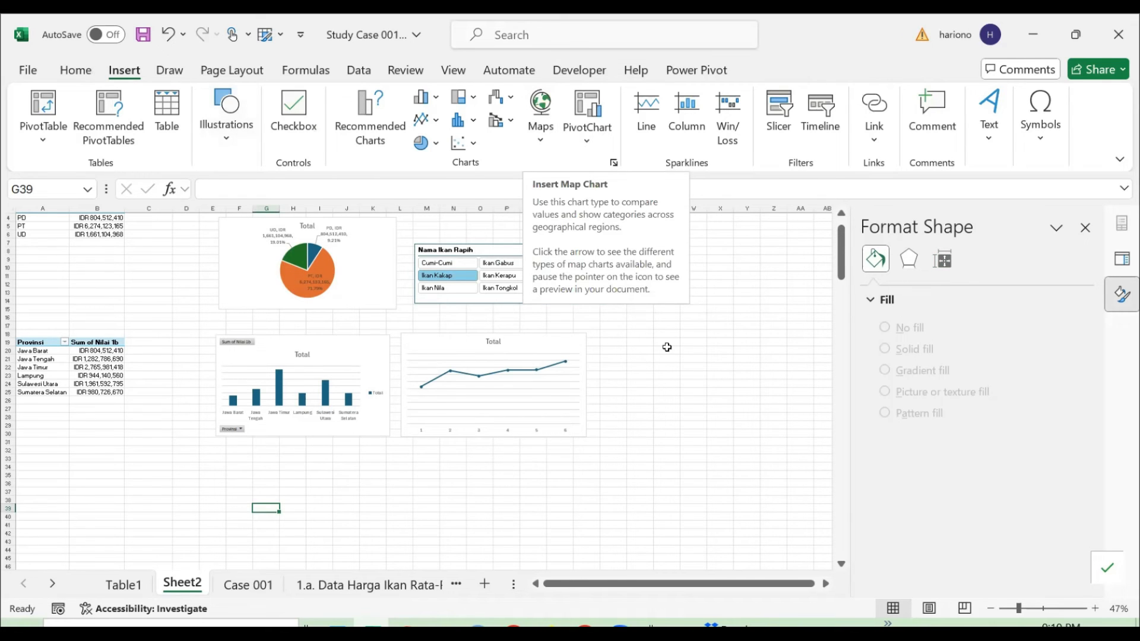
click(509, 303)
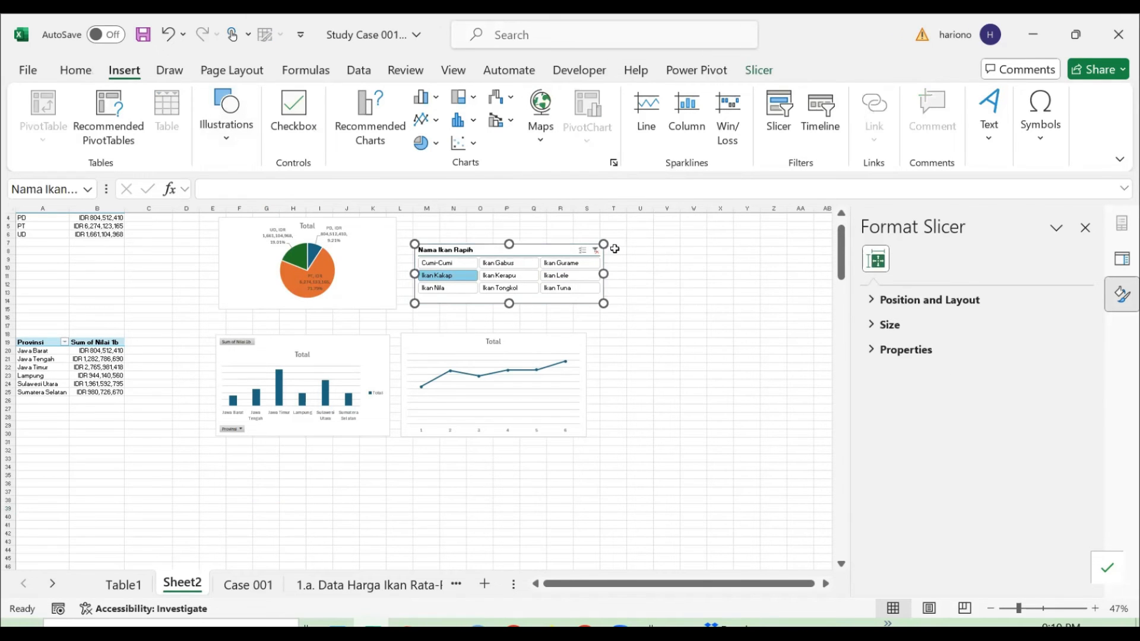
click(595, 251)
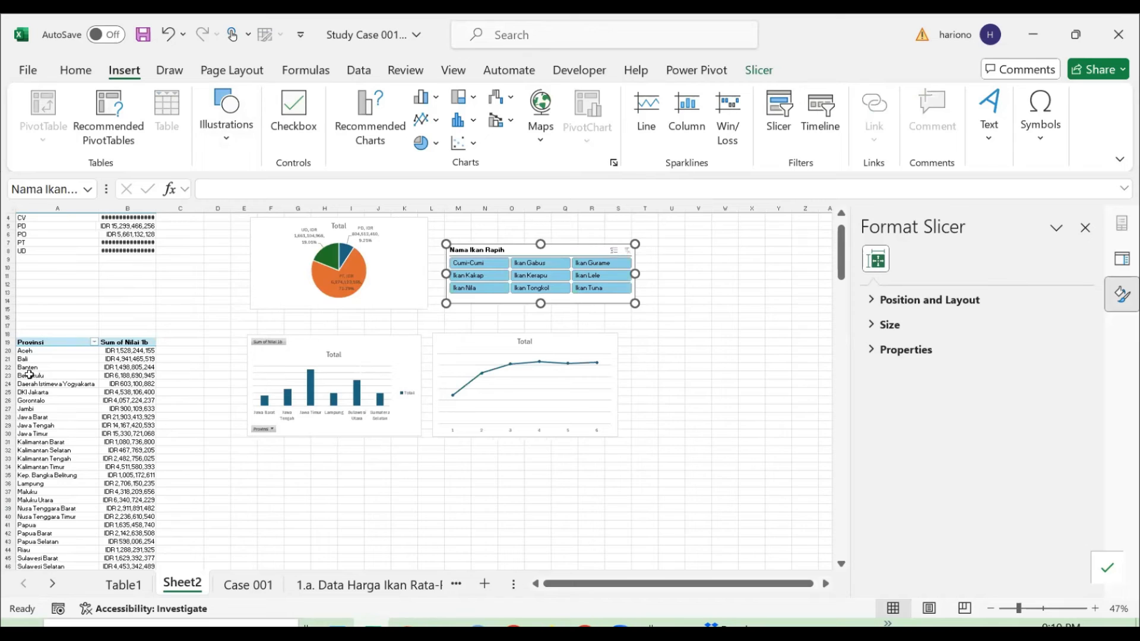
- Try to insert a map chart directly from the Provinsi PivotTable
click(29, 375)
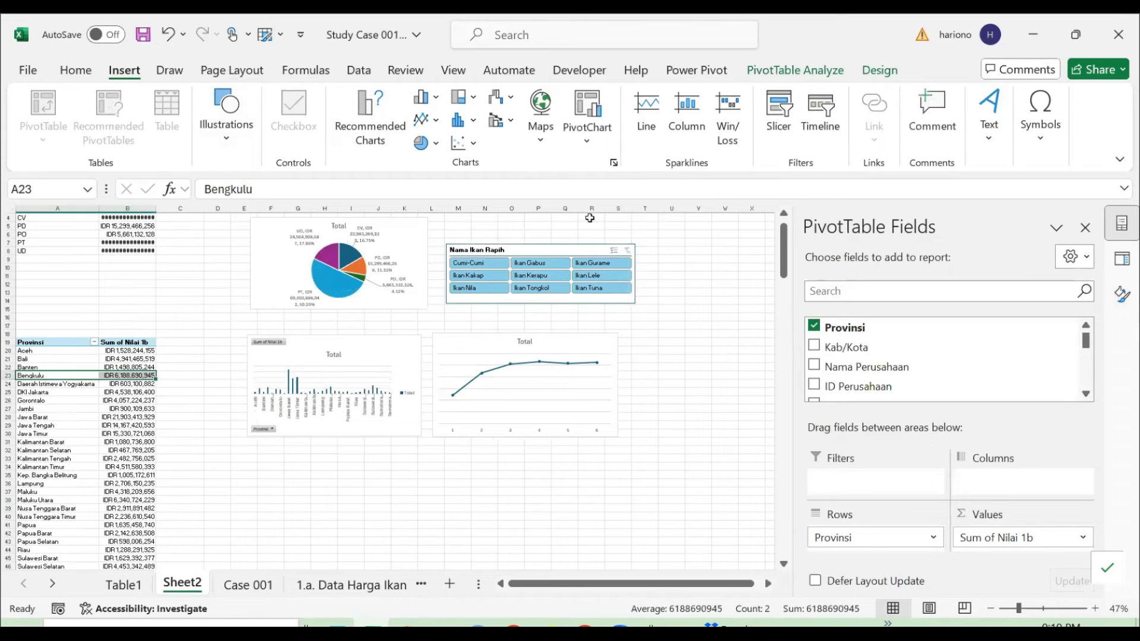
click(540, 113)
click(547, 207)
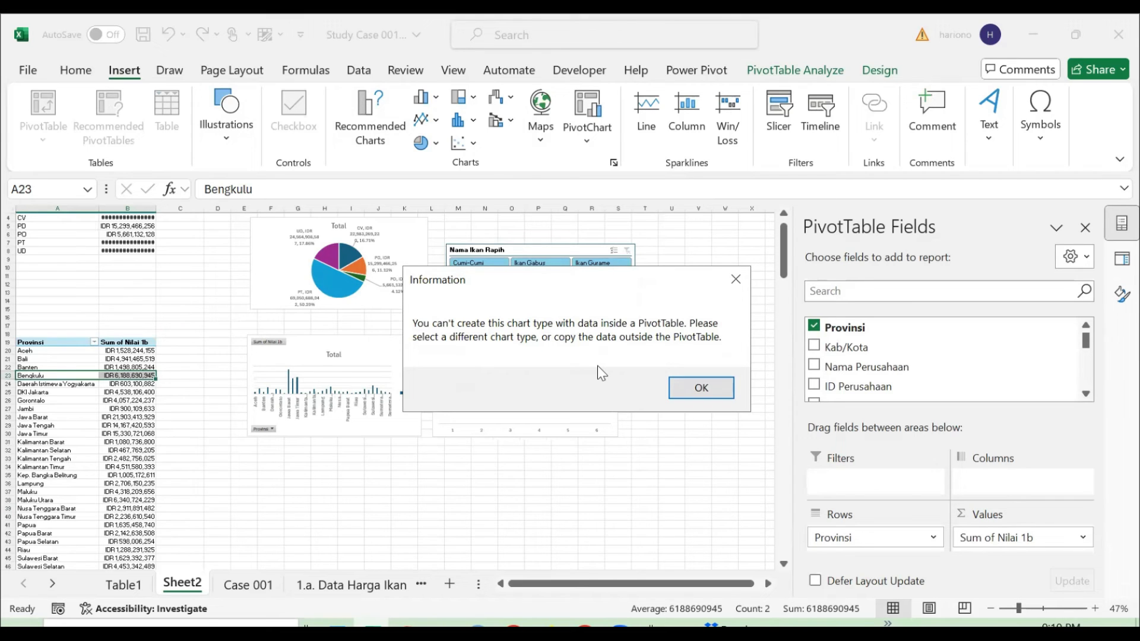
click(702, 391)
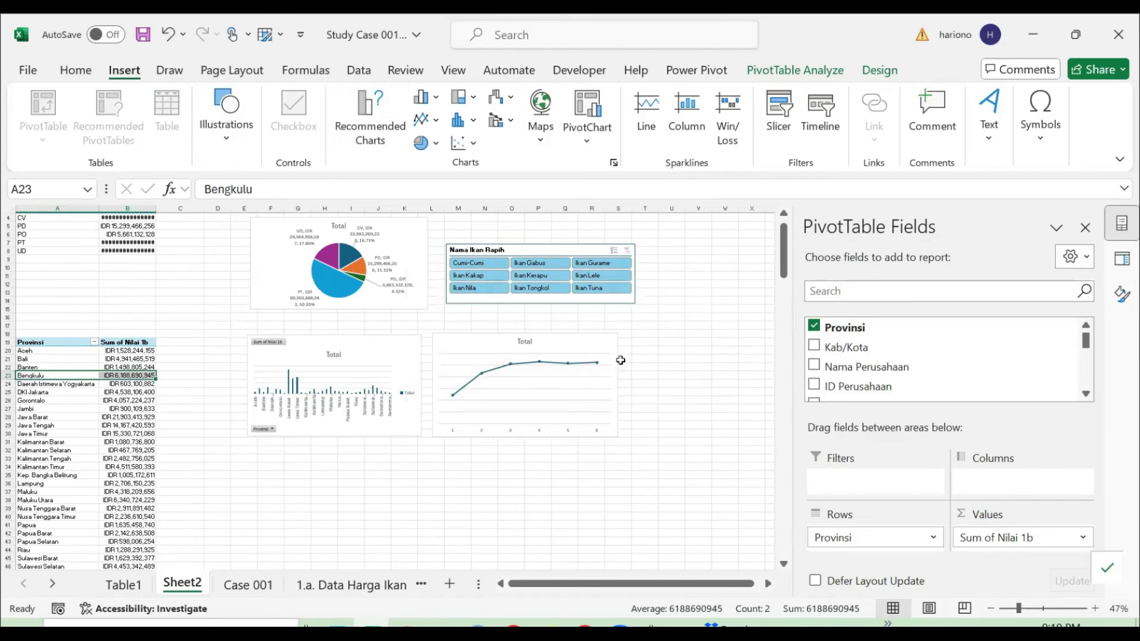
- Copy the whole Provinsi PivotTable, headers included, and paste it as values starting at cell F37
click(189, 377)
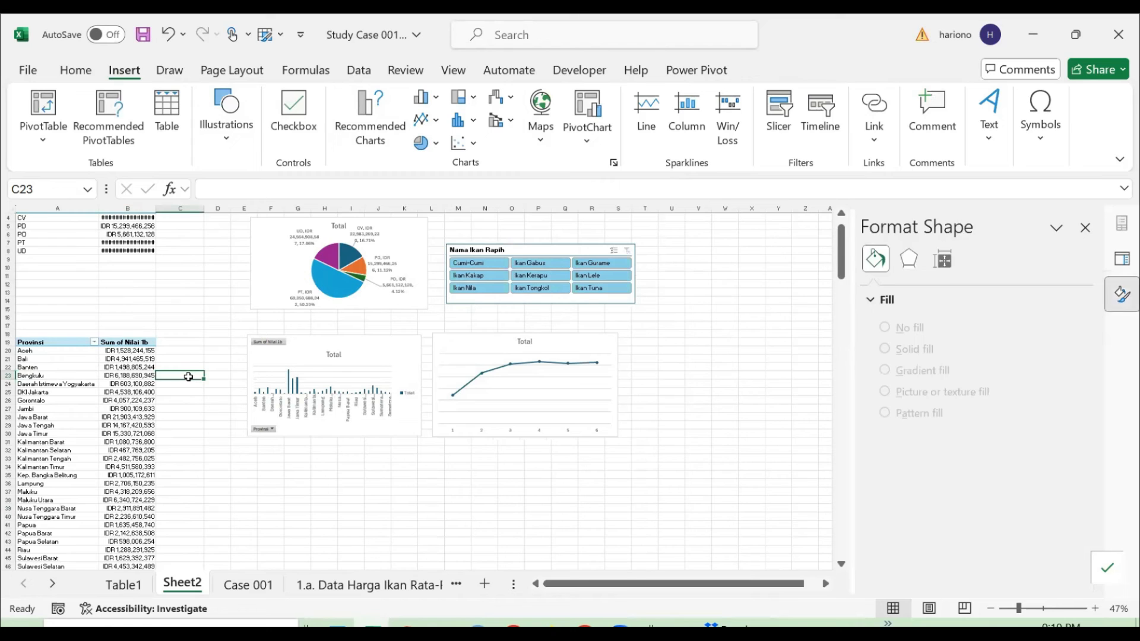
key(Left)
key(ctrl+Up)
key(Left)
key(ctrl+shift+Down)
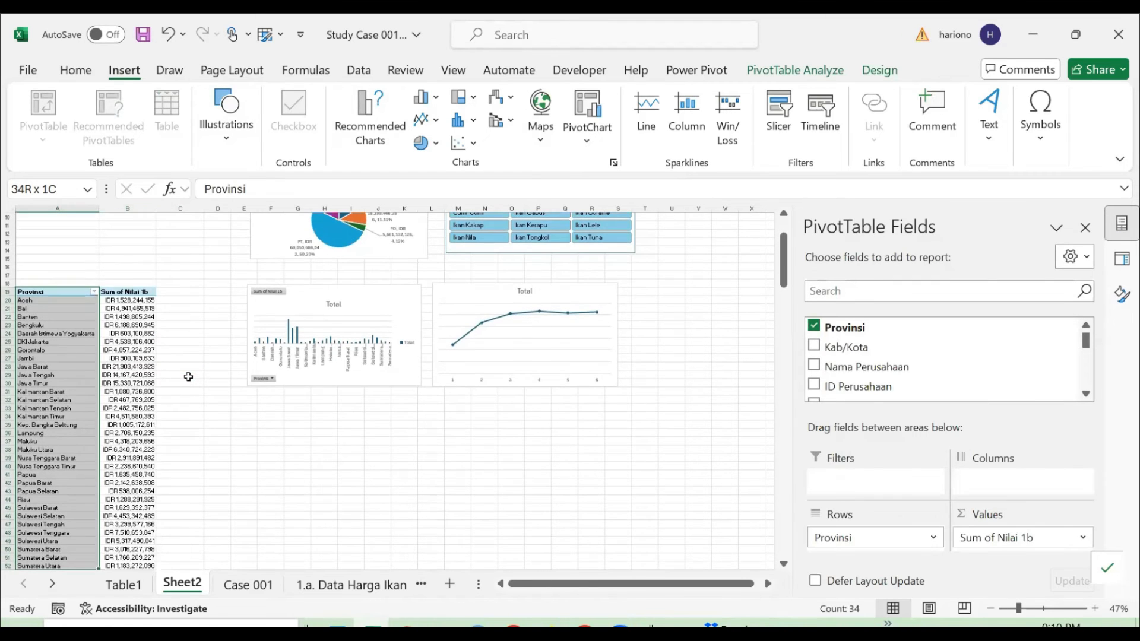
key(ctrl+shift+Right)
key(ctrl+c)
scroll(285, 386, down, 6)
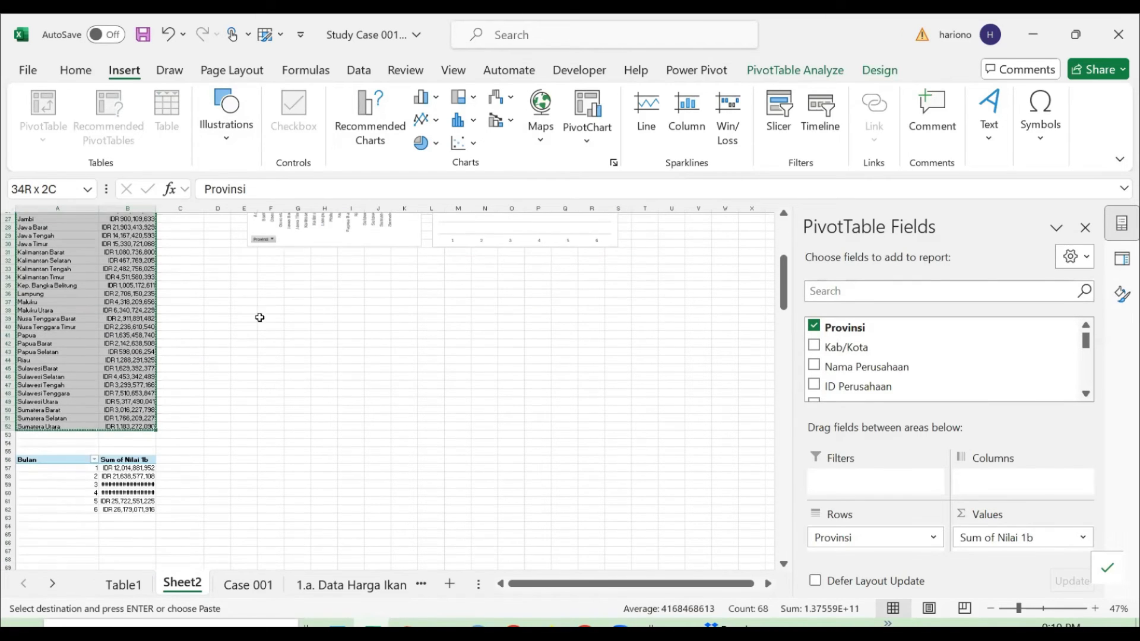
click(270, 302)
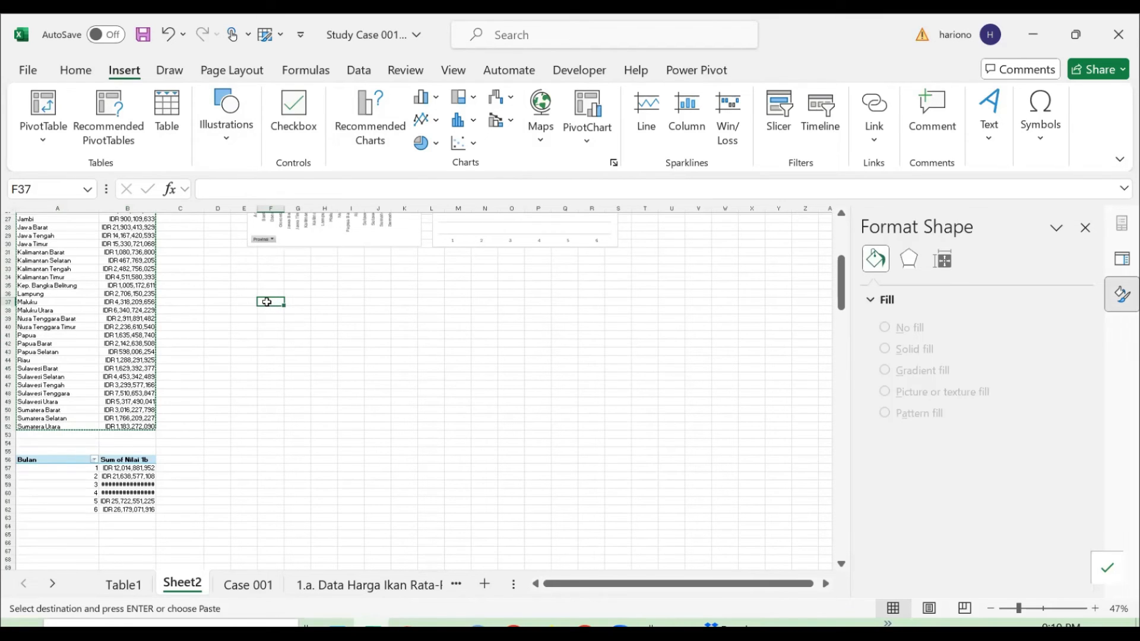
right_click(269, 309)
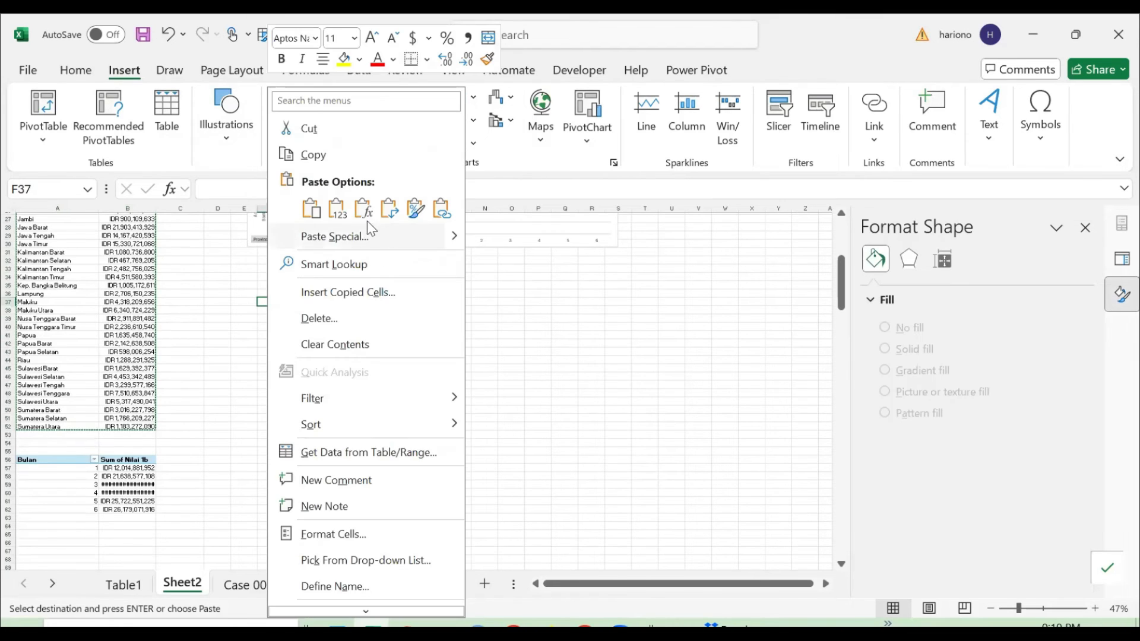
click(335, 211)
- Insert a filled map chart from the pasted Provinsi values and enlarge it beside them
click(540, 116)
click(537, 211)
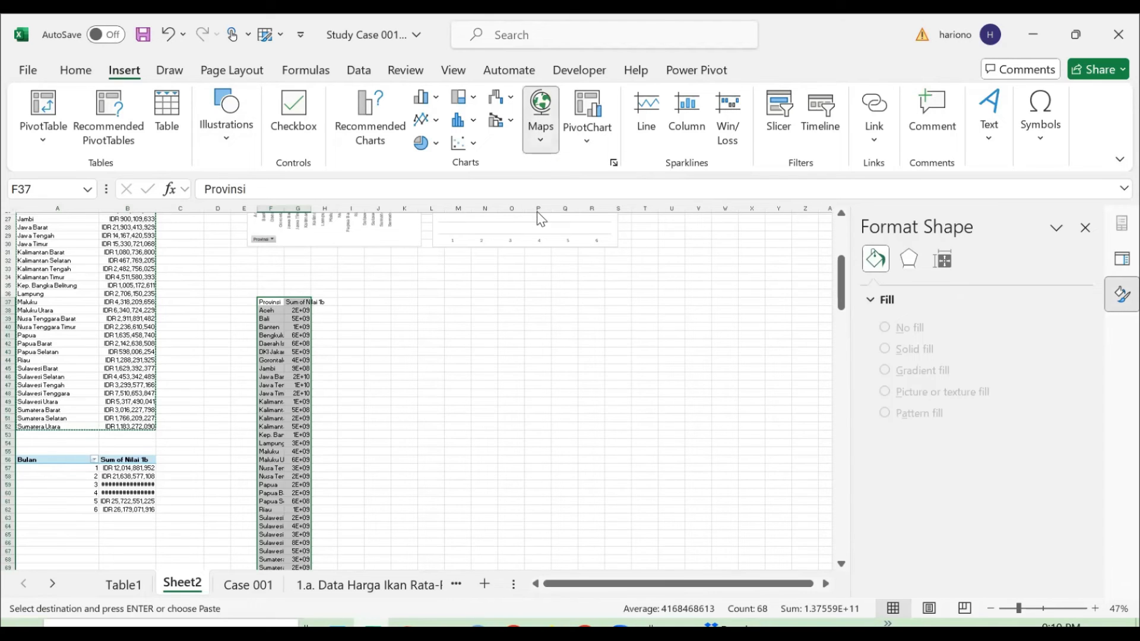
drag(523, 451, 672, 484)
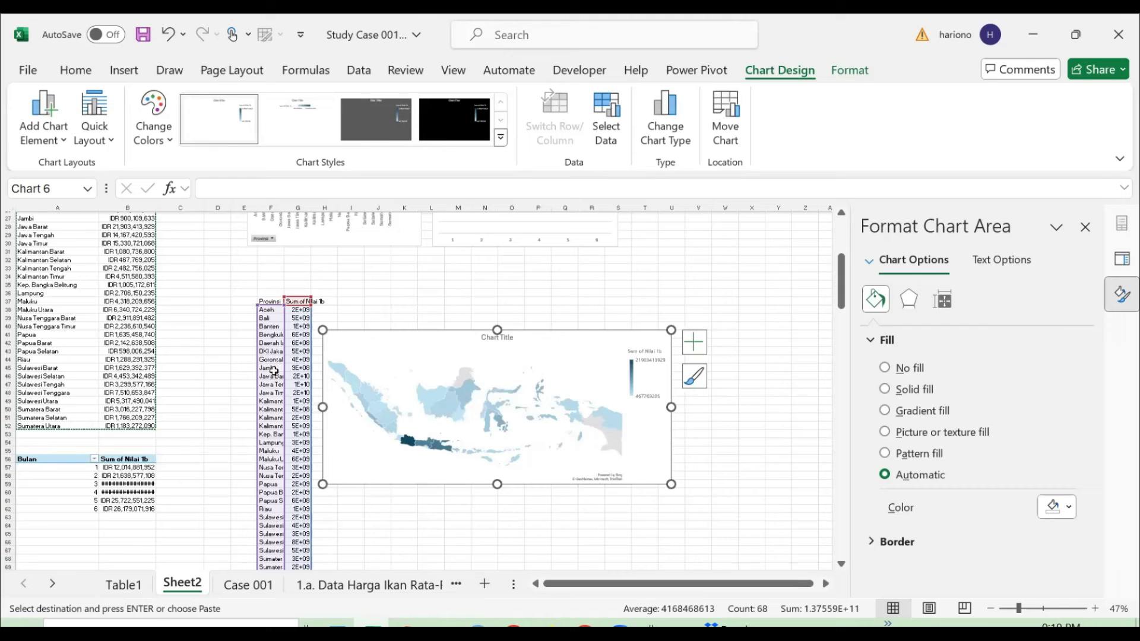
scroll(432, 284, up, 1)
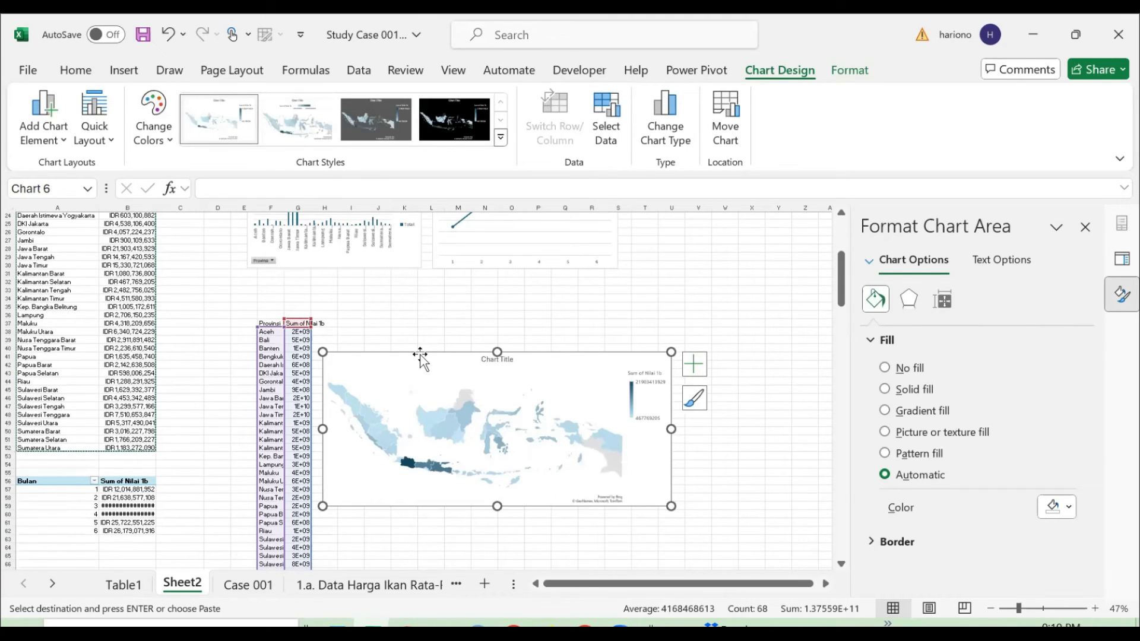
- Delete the map chart and the pasted Provinsi values from Sheet2
key(Delete)
key(ctrl+z)
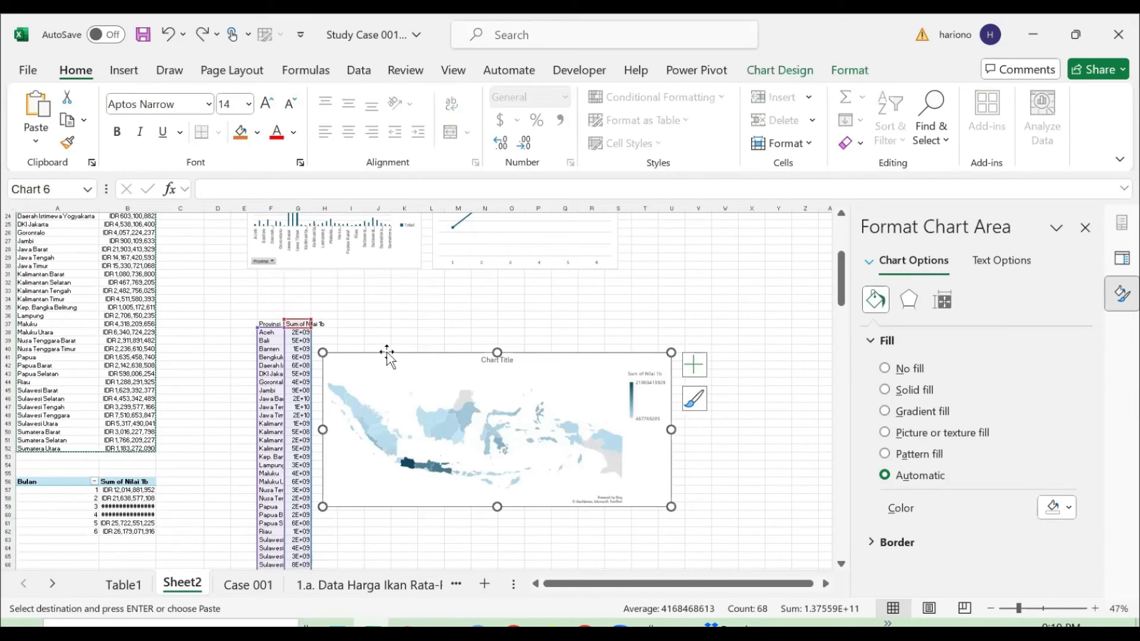
key(Delete)
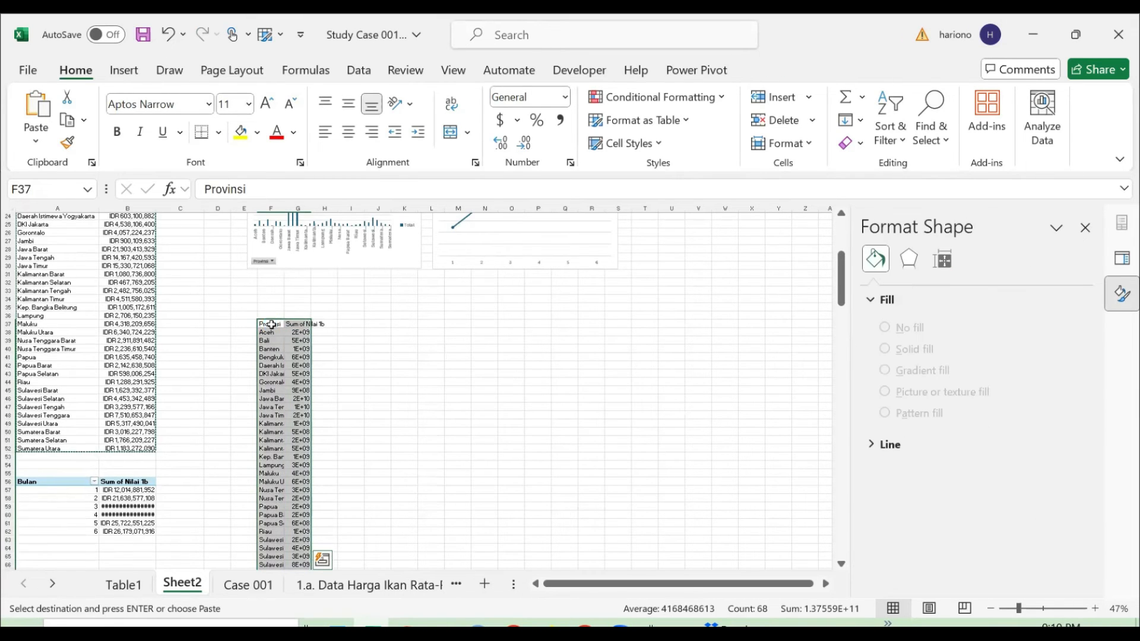
key(Delete)
- Create a PivotTable from Case 001's range A3:N1119 on a new worksheet, adding the data to the Data Model
key(ctrl+Left)
key(ctrl+Page_Down)
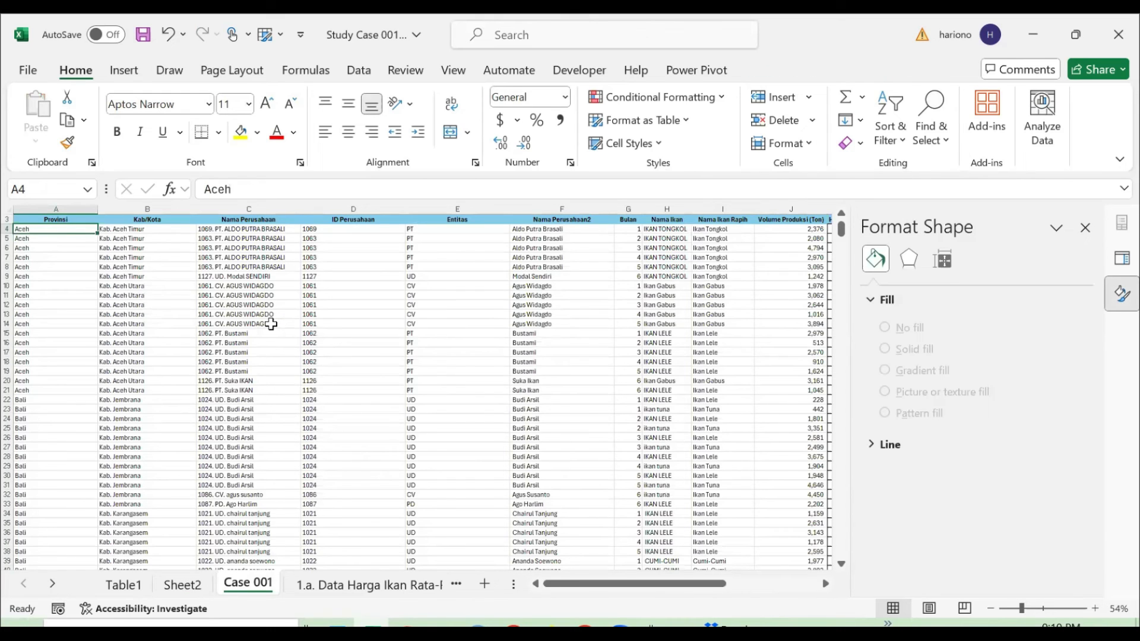
key(ctrl+Up)
key(ctrl+Right)
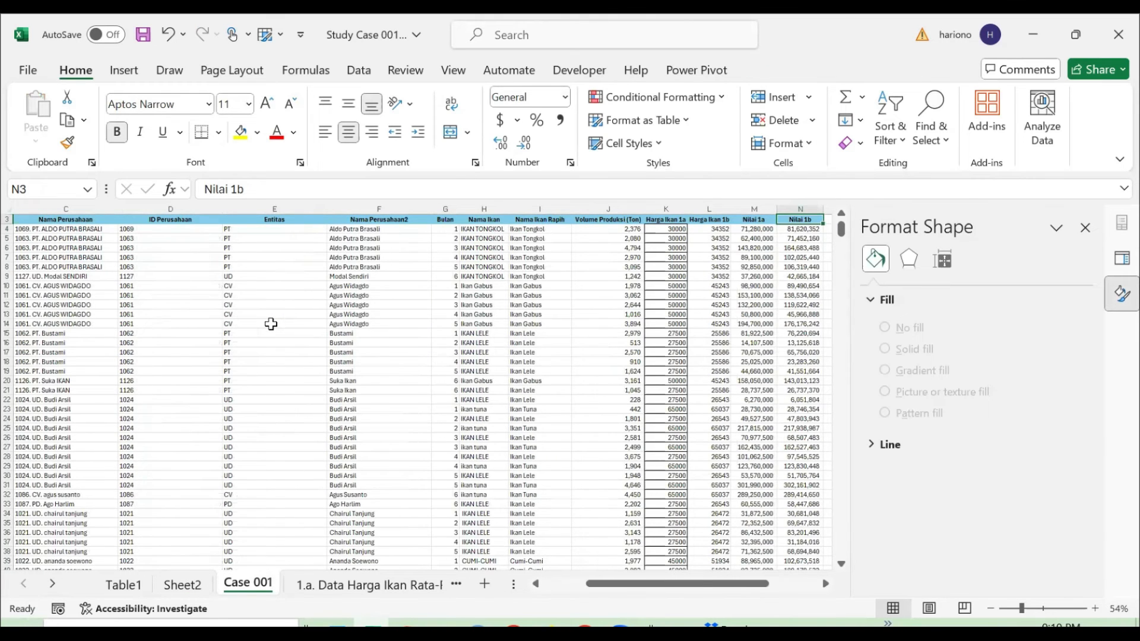
key(alt+n)
key(v)
key(t)
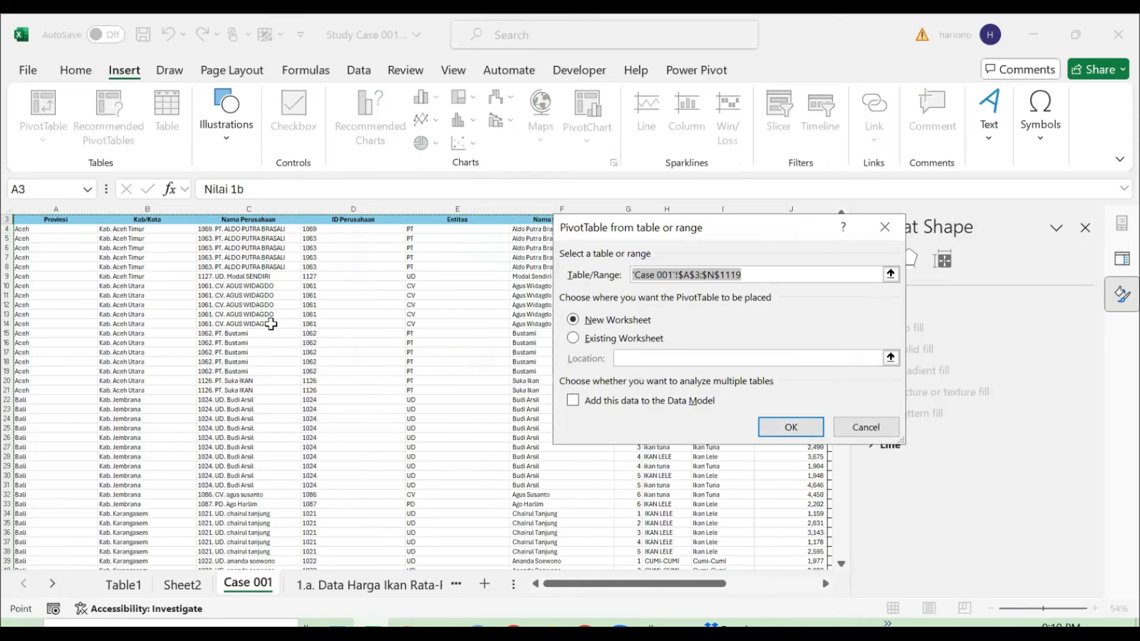
click(573, 400)
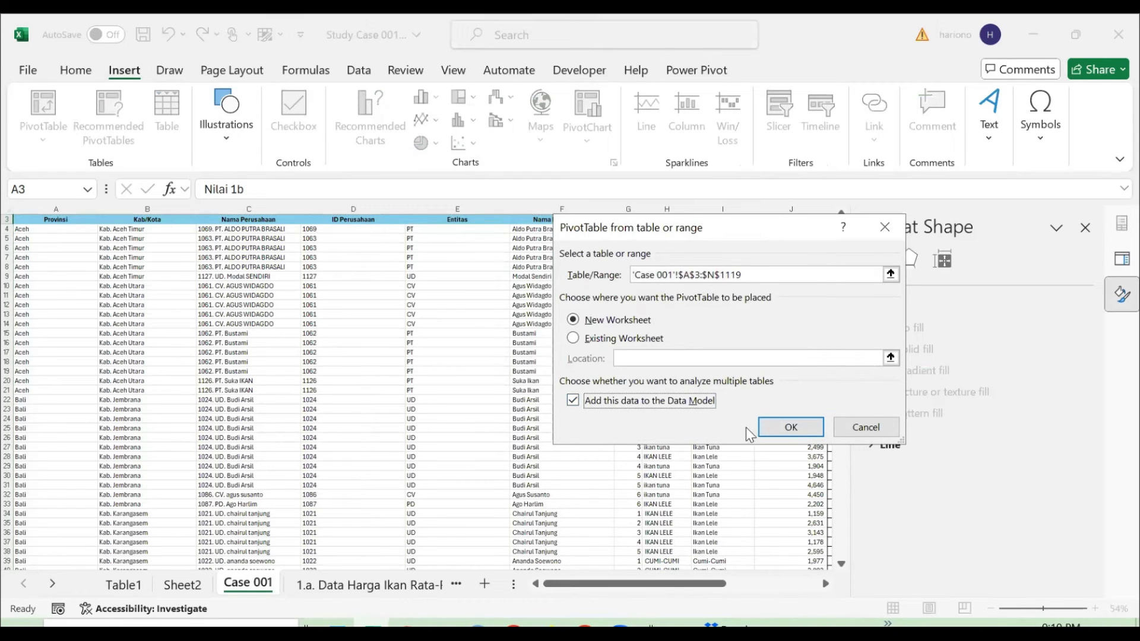
click(775, 432)
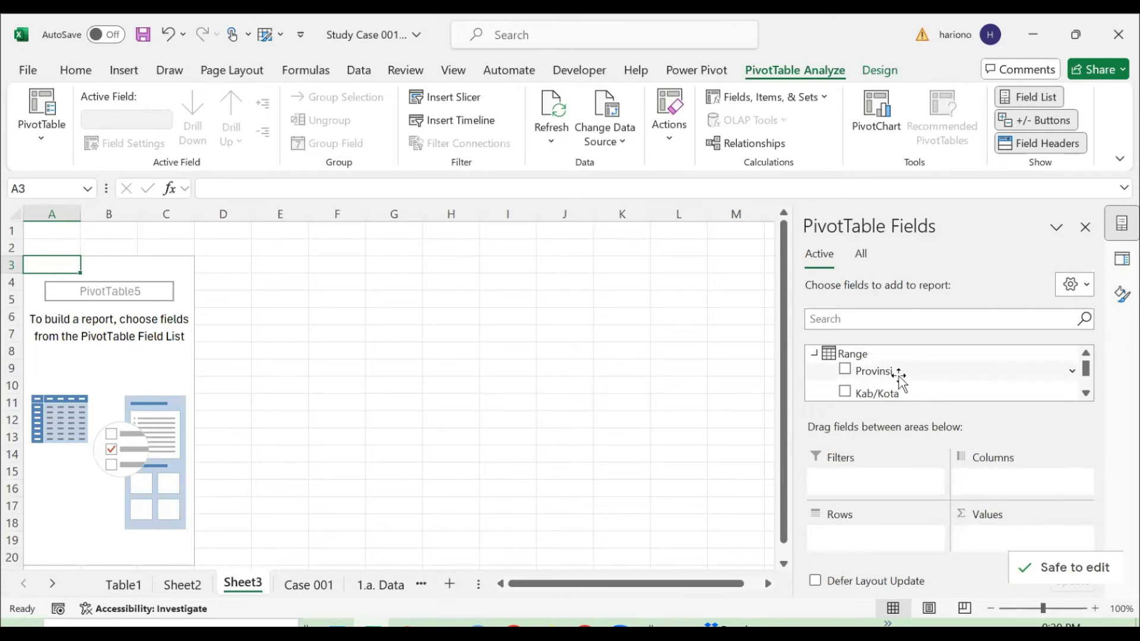
- Set Entitas as the rows and Nilai 1b as the values of the new PivotTable
click(882, 321)
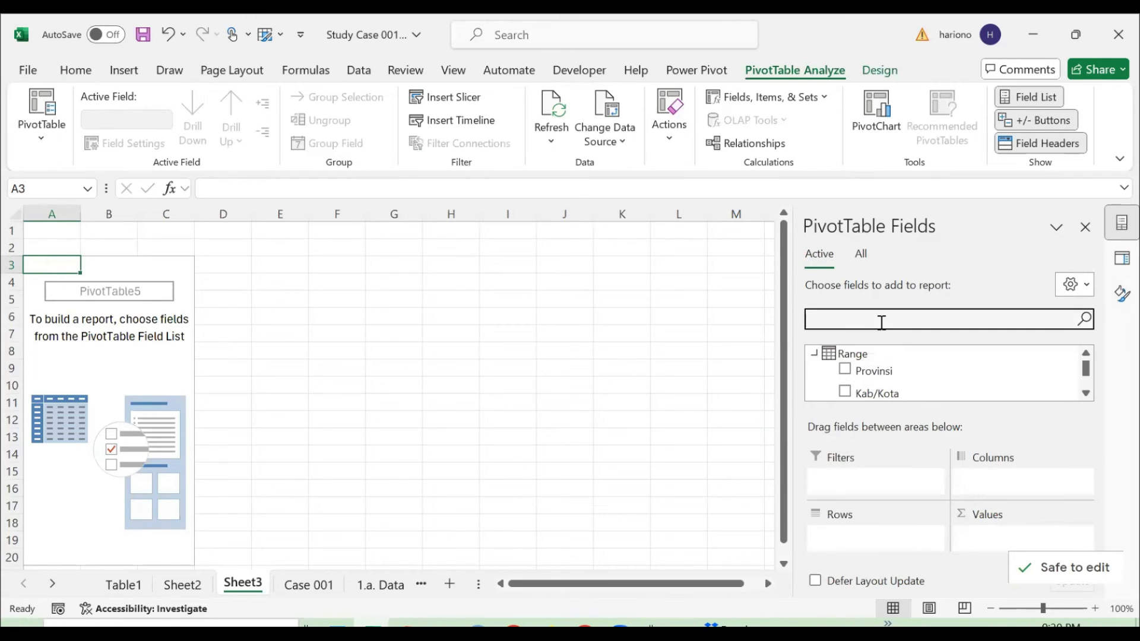
text(ent)
click(902, 372)
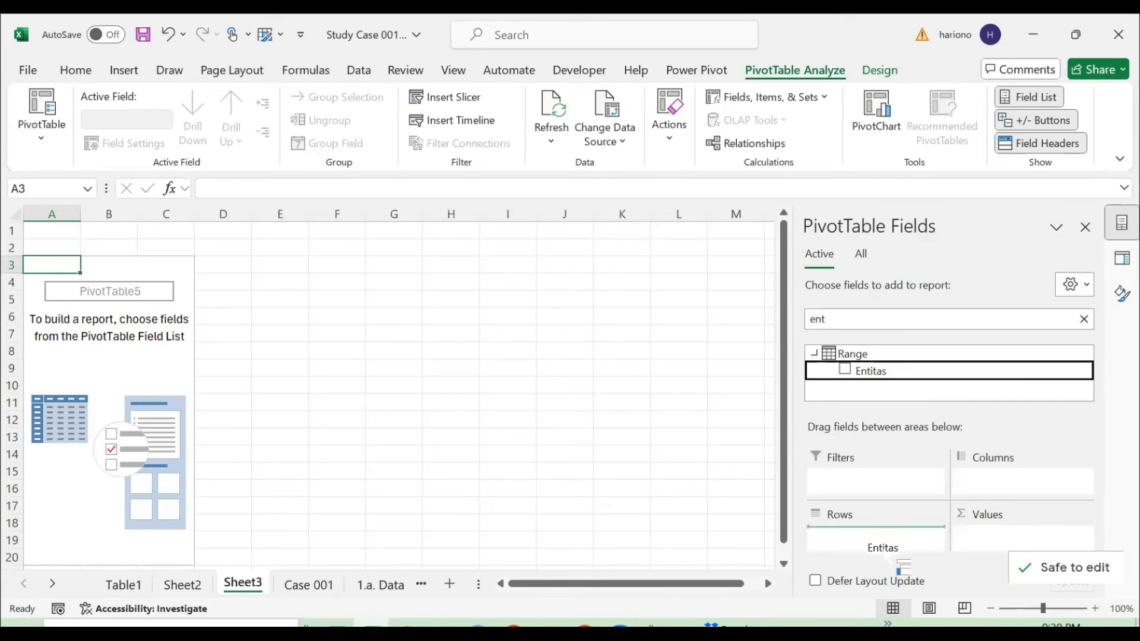
drag(843, 315, 766, 314)
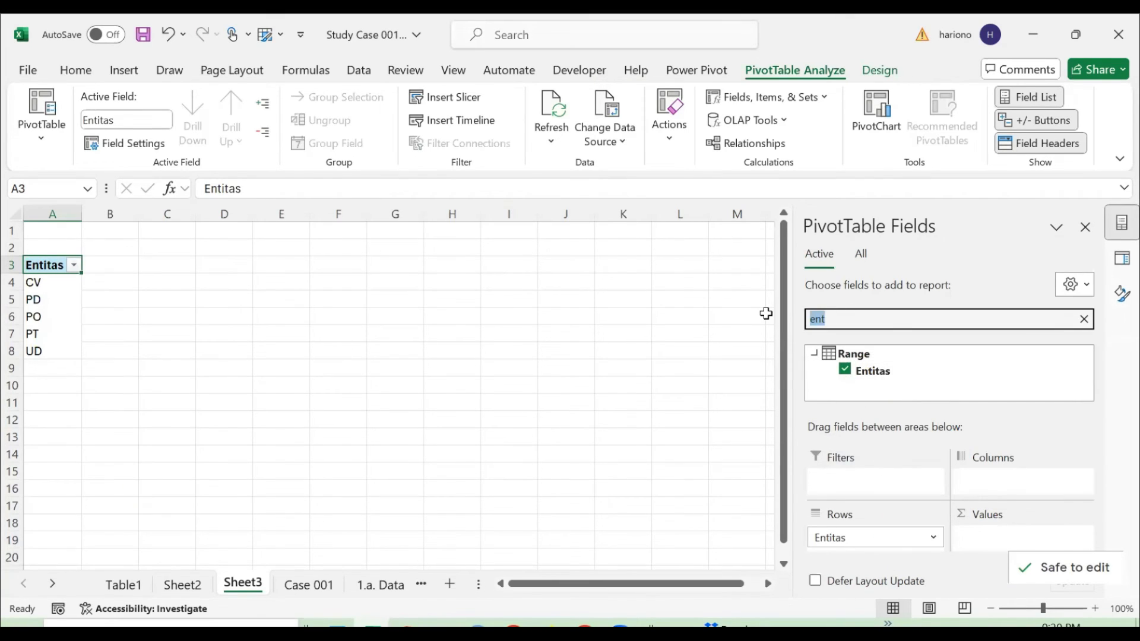
text(nilai)
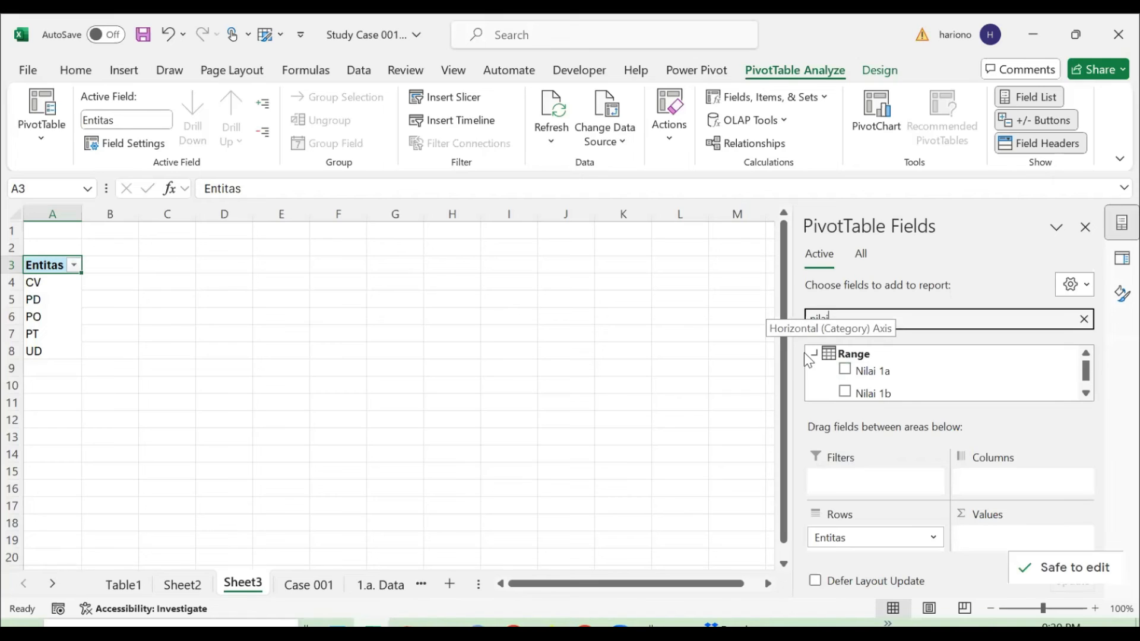
drag(873, 394, 990, 536)
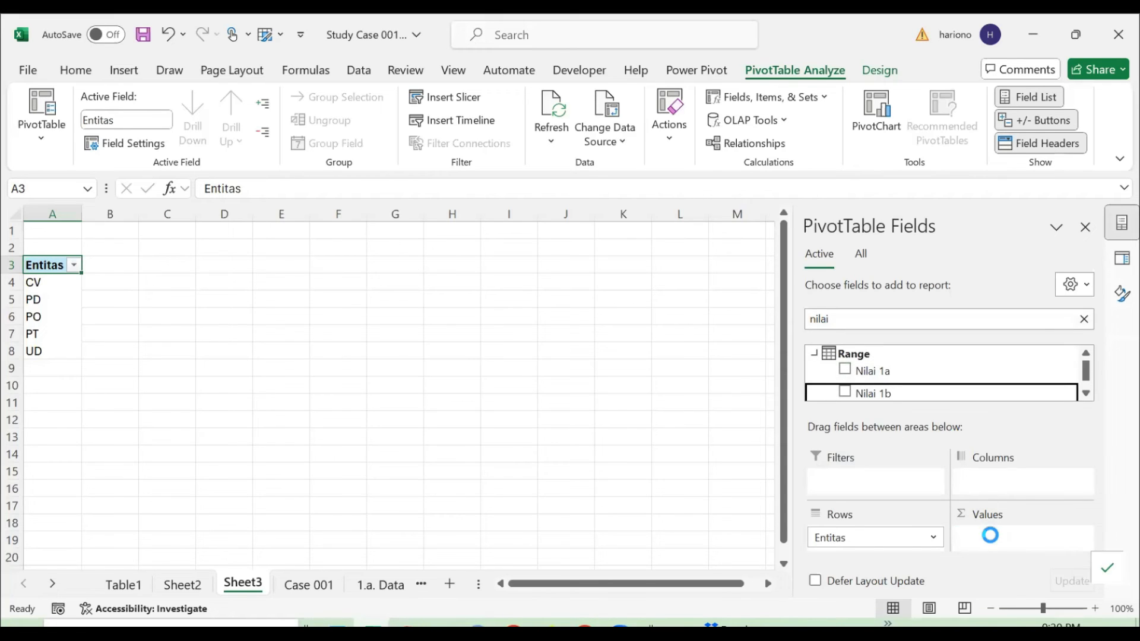
- Insert a 2-D pie chart from the new Entitas PivotTable
click(124, 70)
click(427, 146)
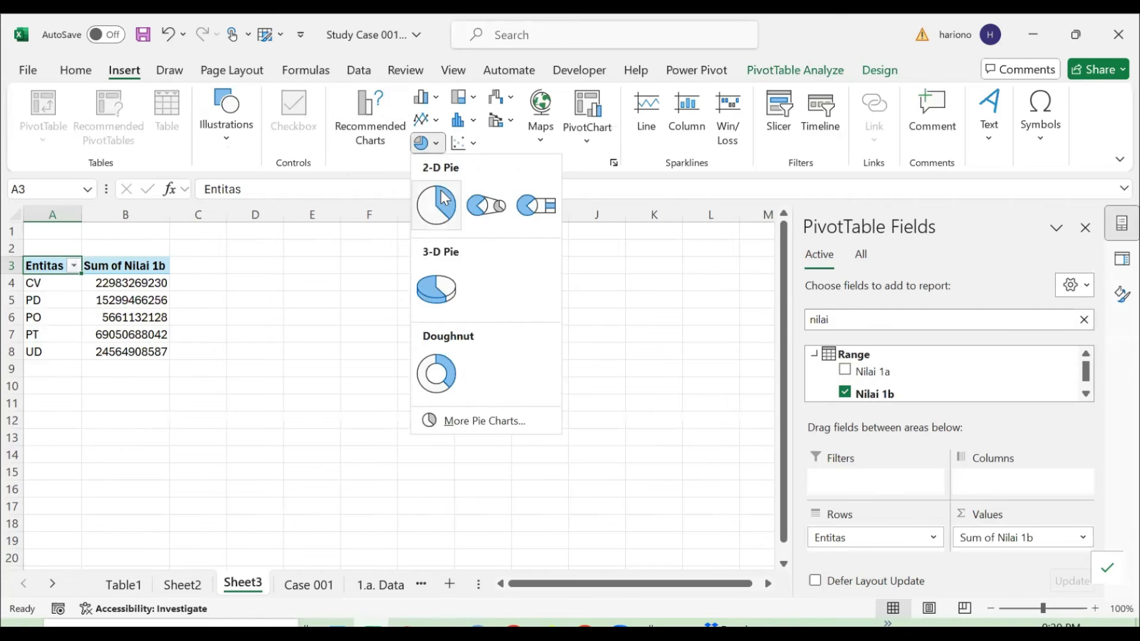
click(436, 202)
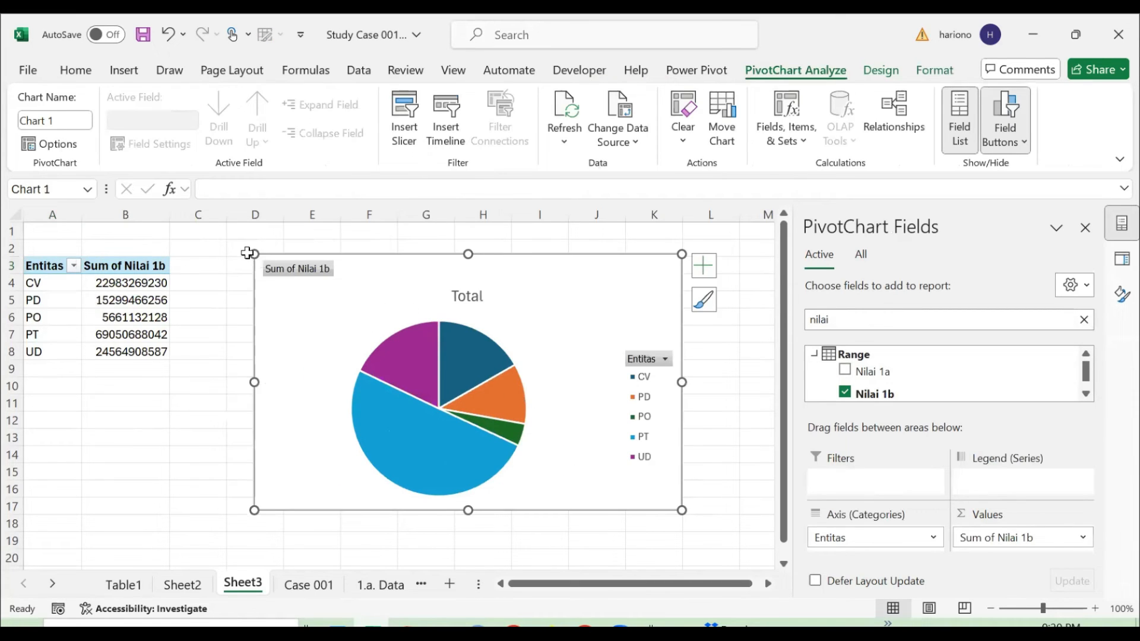
- Shrink the Entitas pie chart and paste a copy of the Entitas PivotTable at cell A12 of Sheet3
drag(254, 257, 404, 319)
click(145, 354)
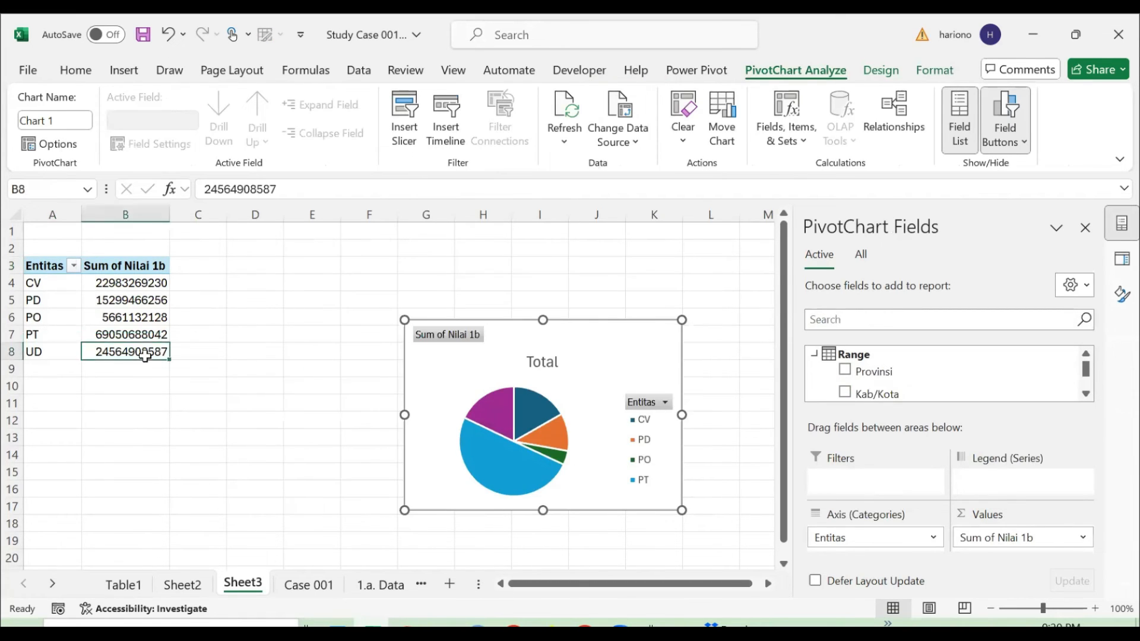
key(ctrl+a)
key(ctrl+c)
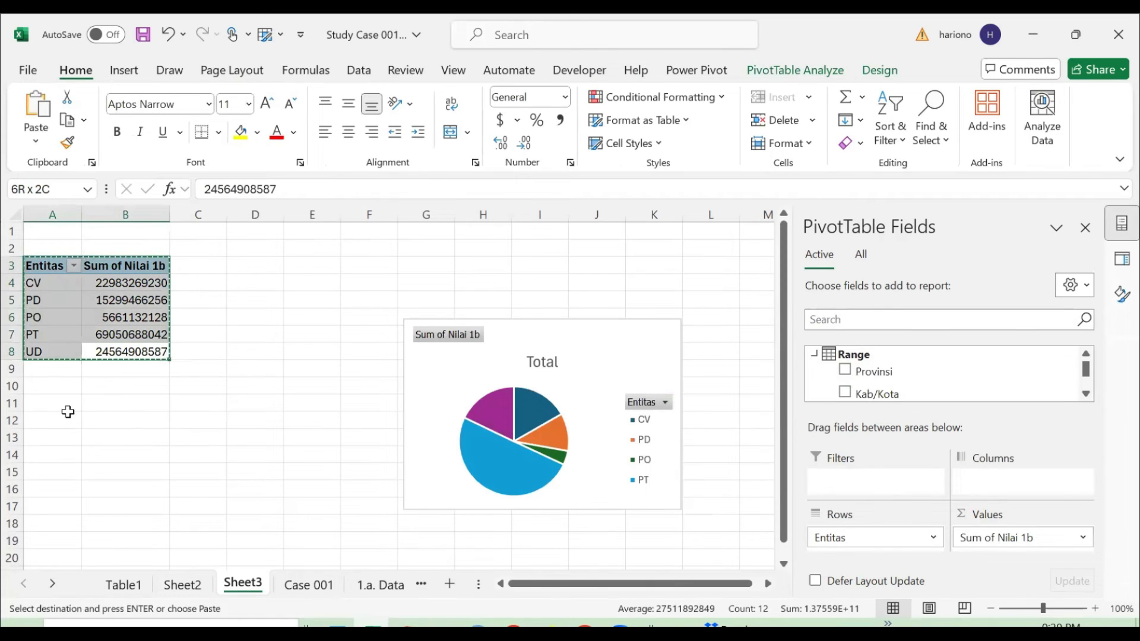
click(71, 419)
key(ctrl+v)
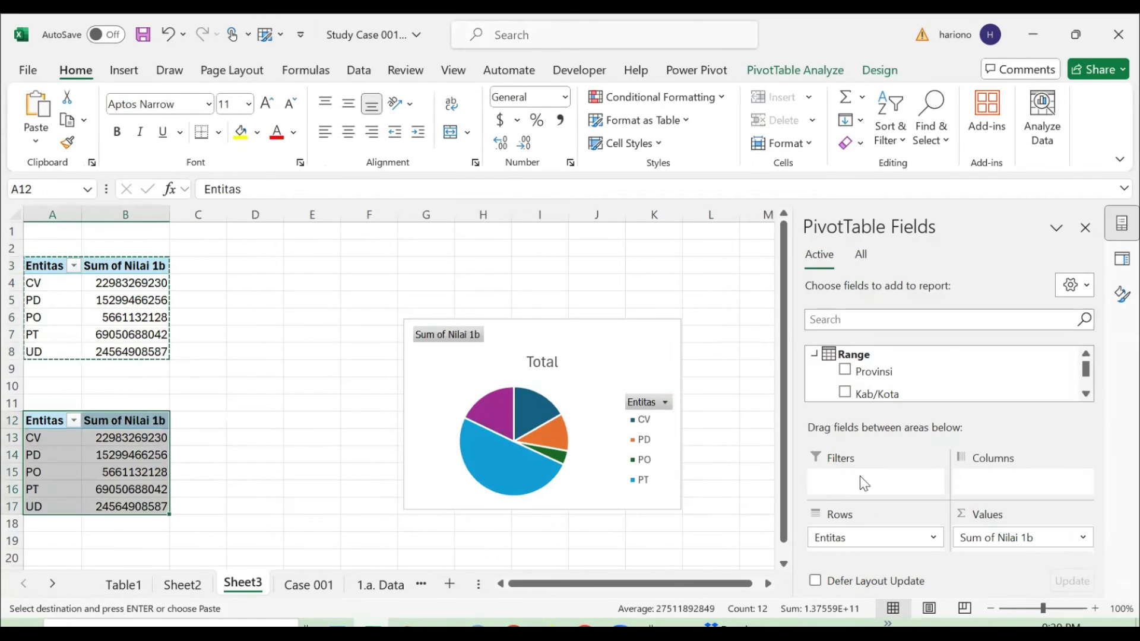
- Replace Entitas with Provinsi as the row field of the copied PivotTable
drag(847, 537, 730, 417)
drag(903, 372, 890, 544)
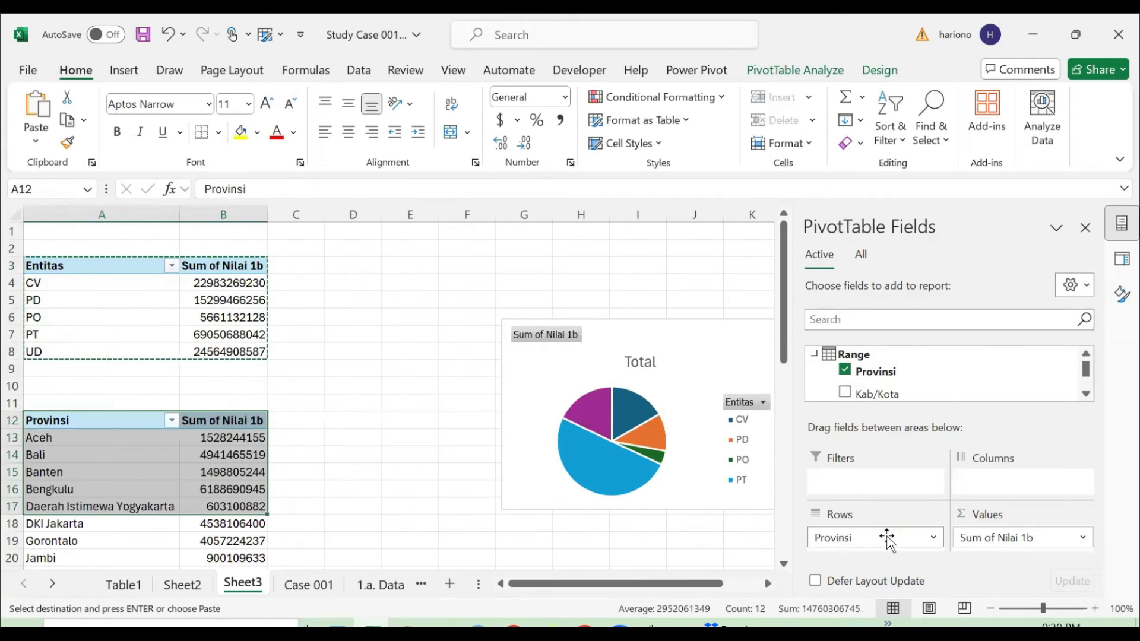
click(217, 422)
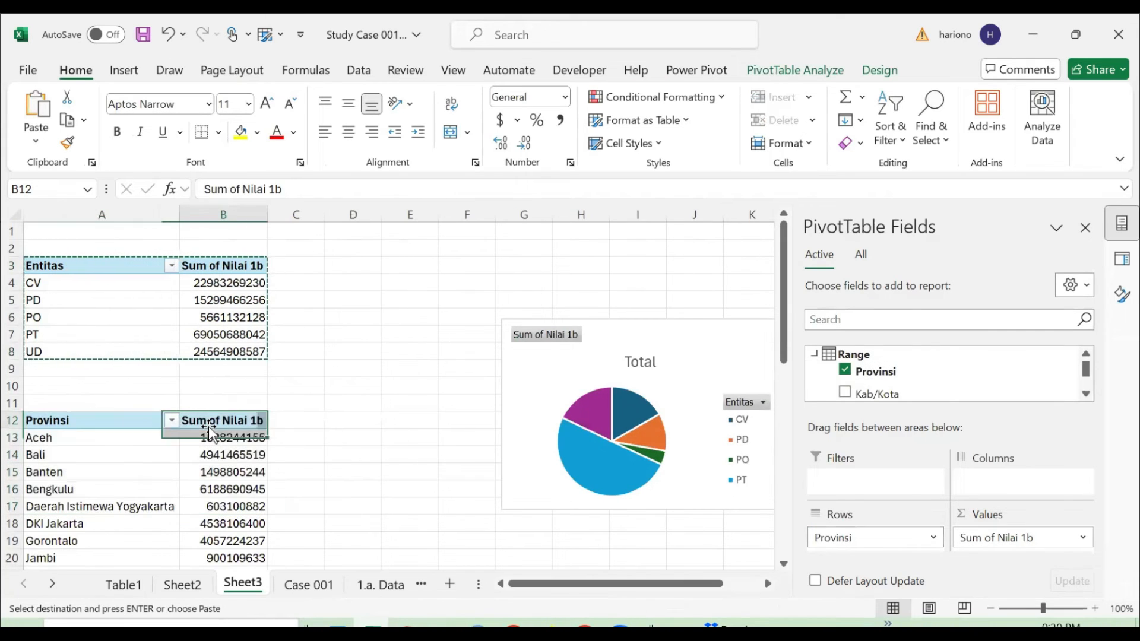
click(124, 70)
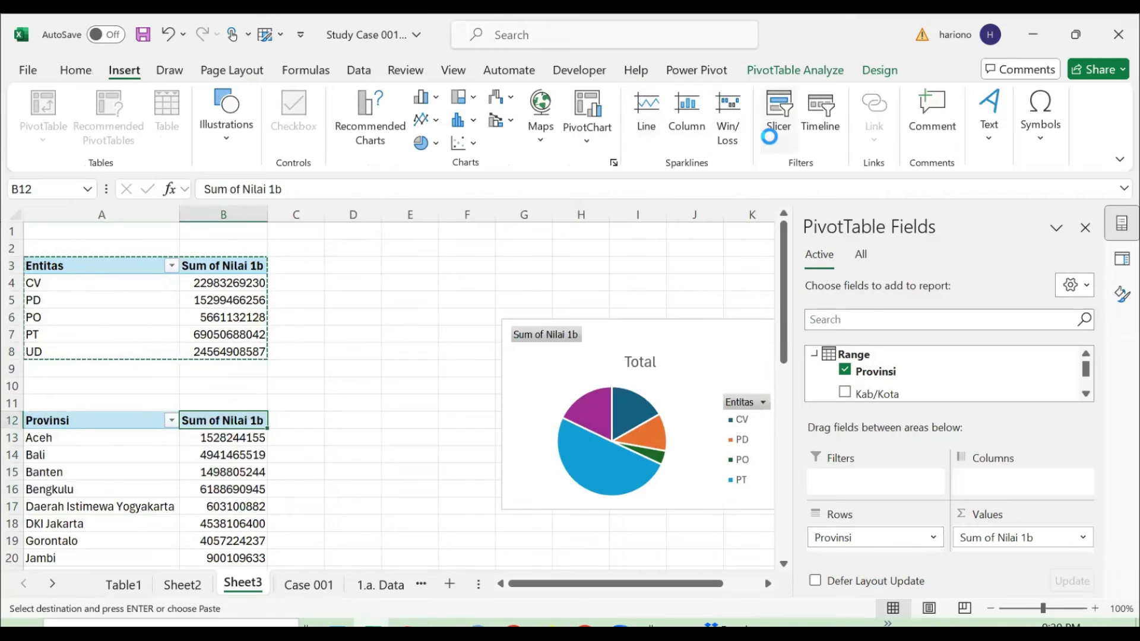
click(775, 122)
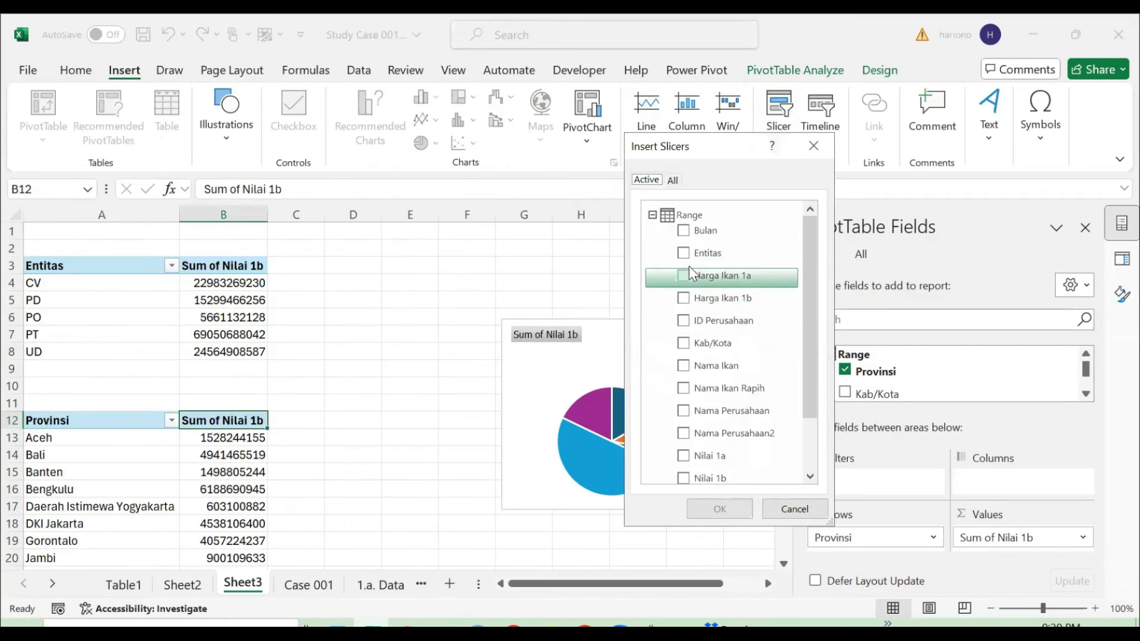
click(689, 368)
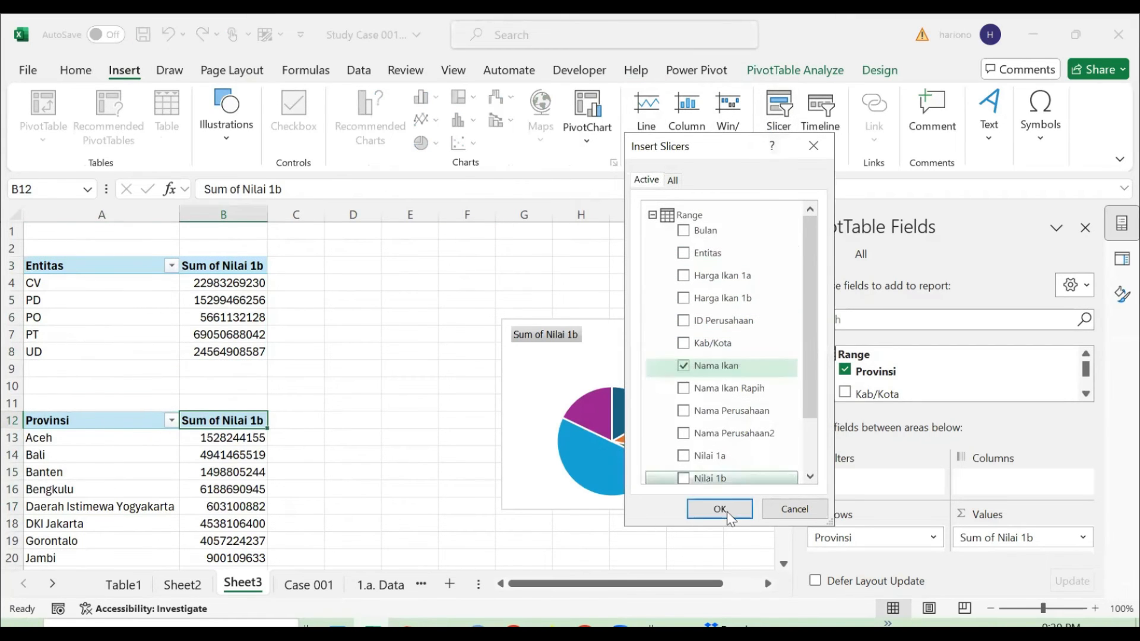
click(720, 509)
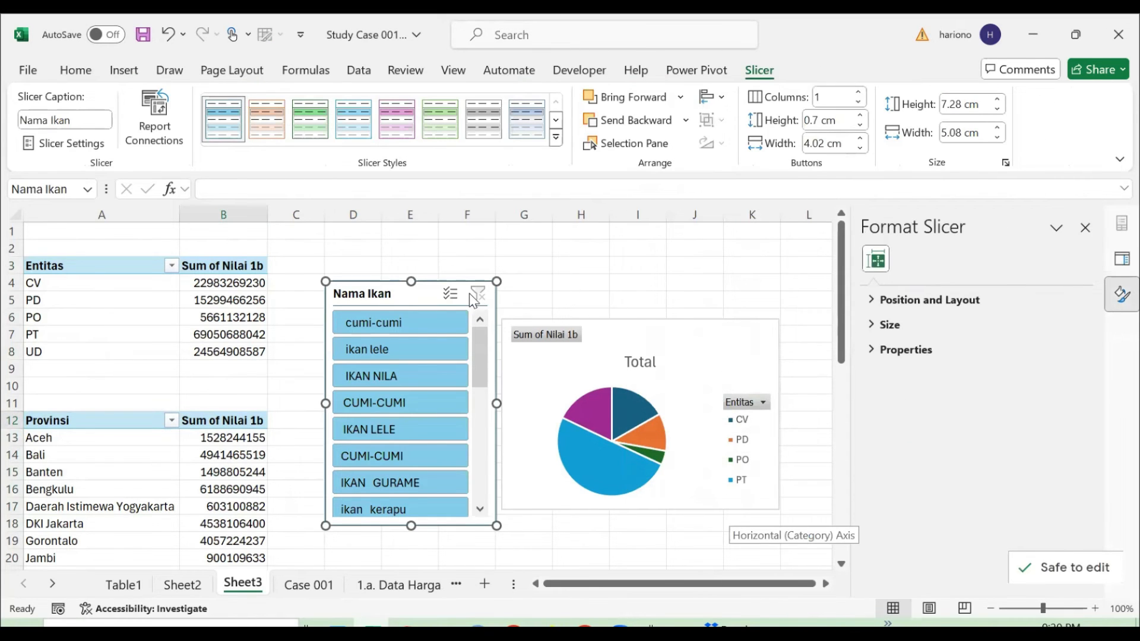
key(Delete)
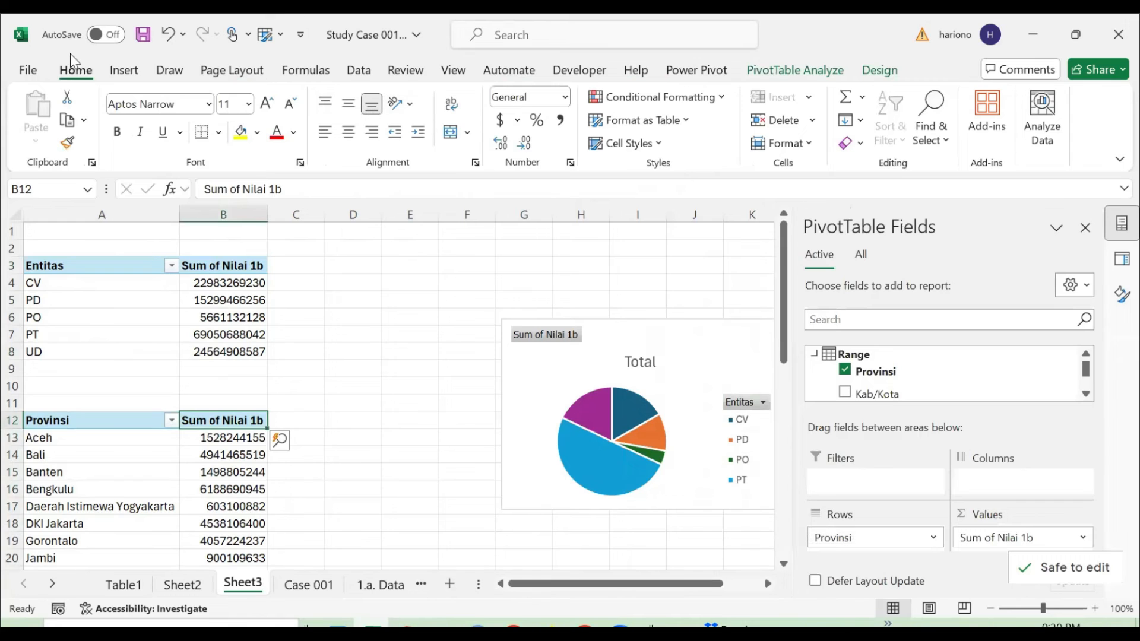
- Insert a Nama Ikan Rapih slicer from the Provinsi PivotTable and move it up beside the Entitas table
click(123, 71)
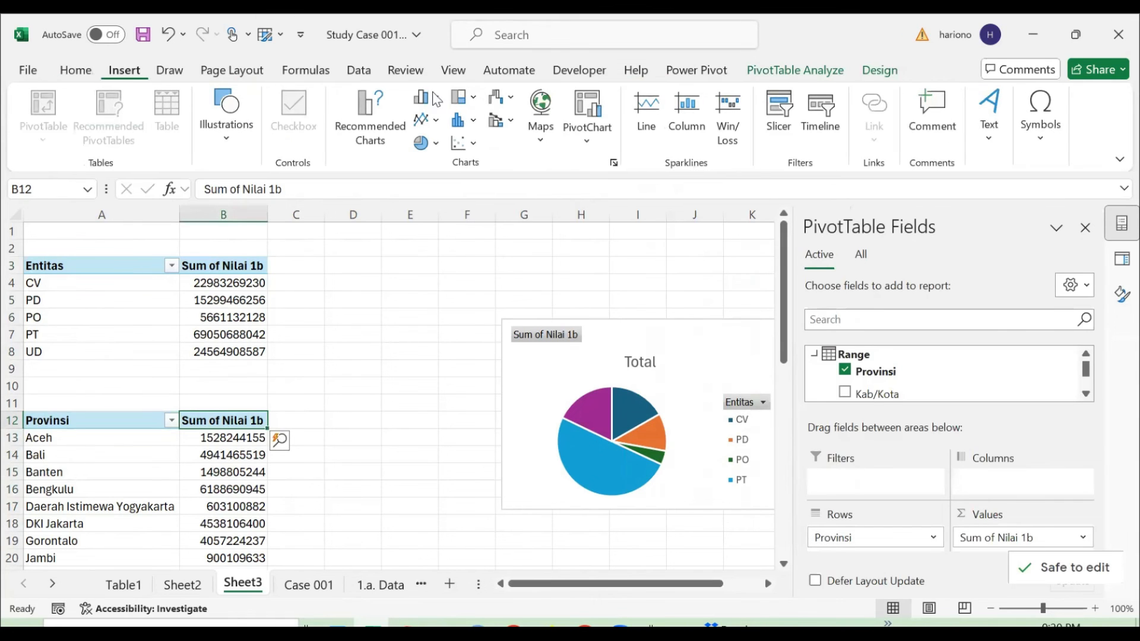
click(780, 124)
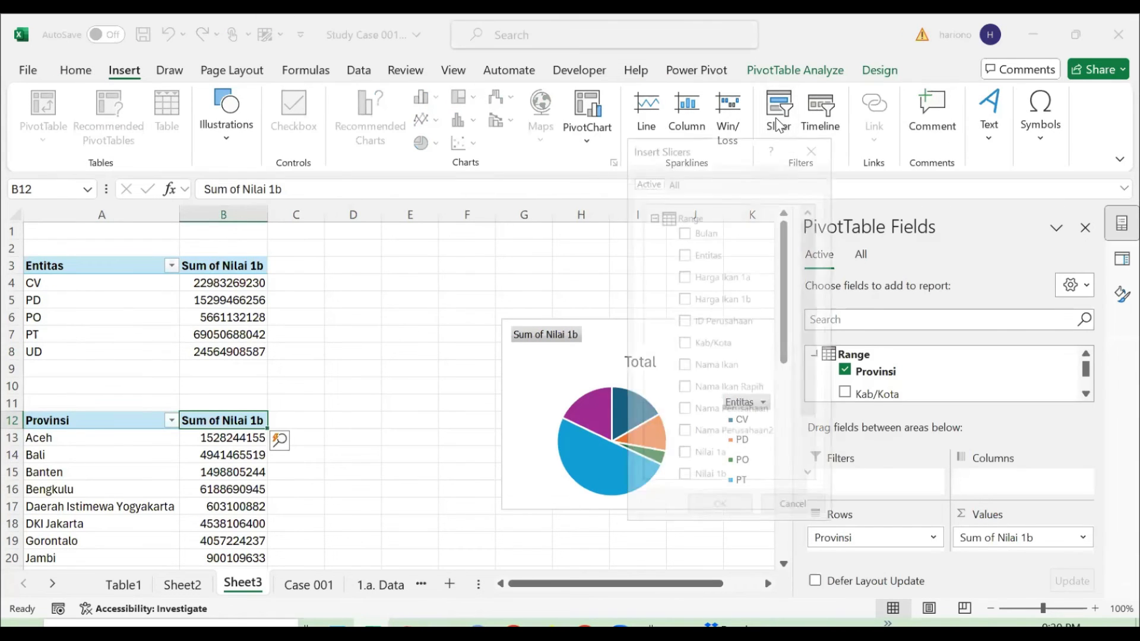
click(684, 395)
click(720, 509)
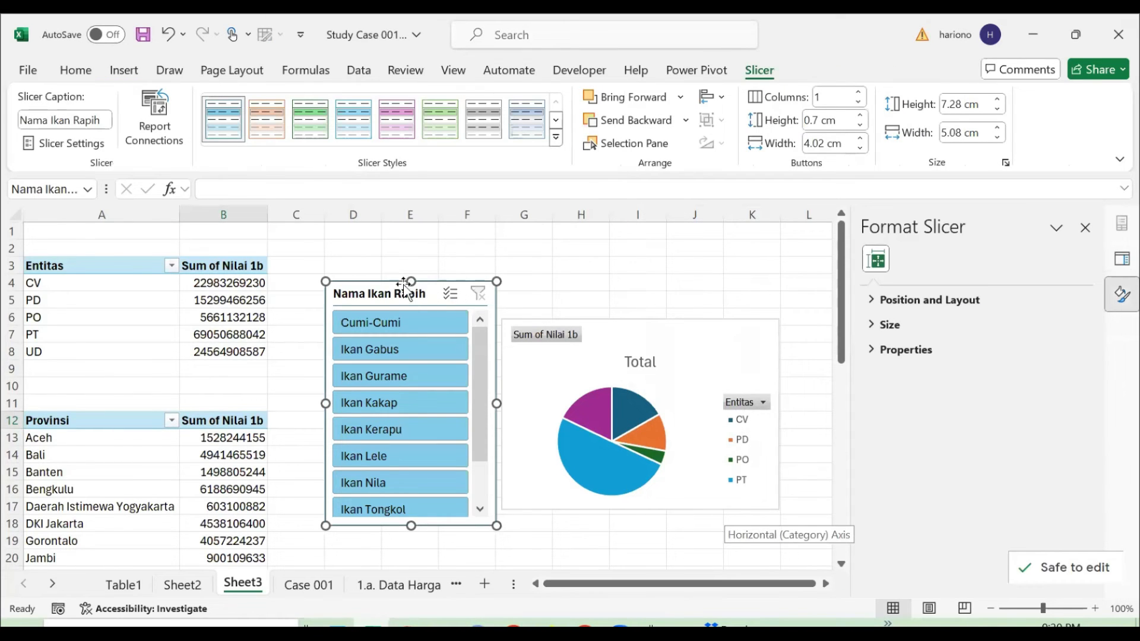
drag(399, 292, 384, 236)
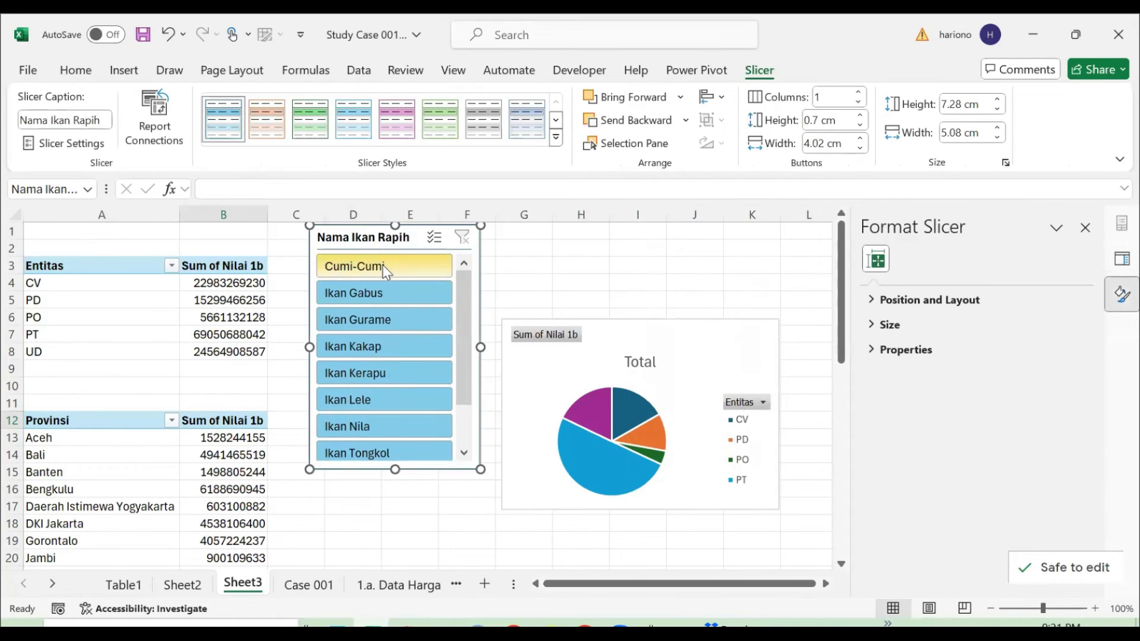
- Connect the Nama Ikan Rapih slicer to both PivotTable5 and PivotTable6 on Sheet3
right_click(362, 239)
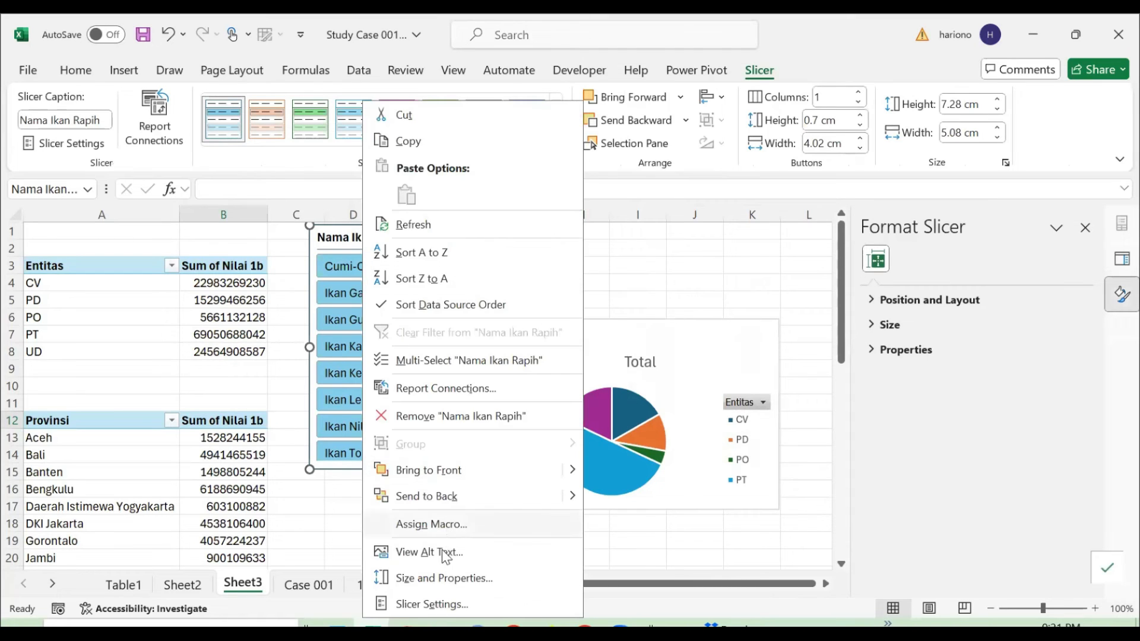
click(433, 387)
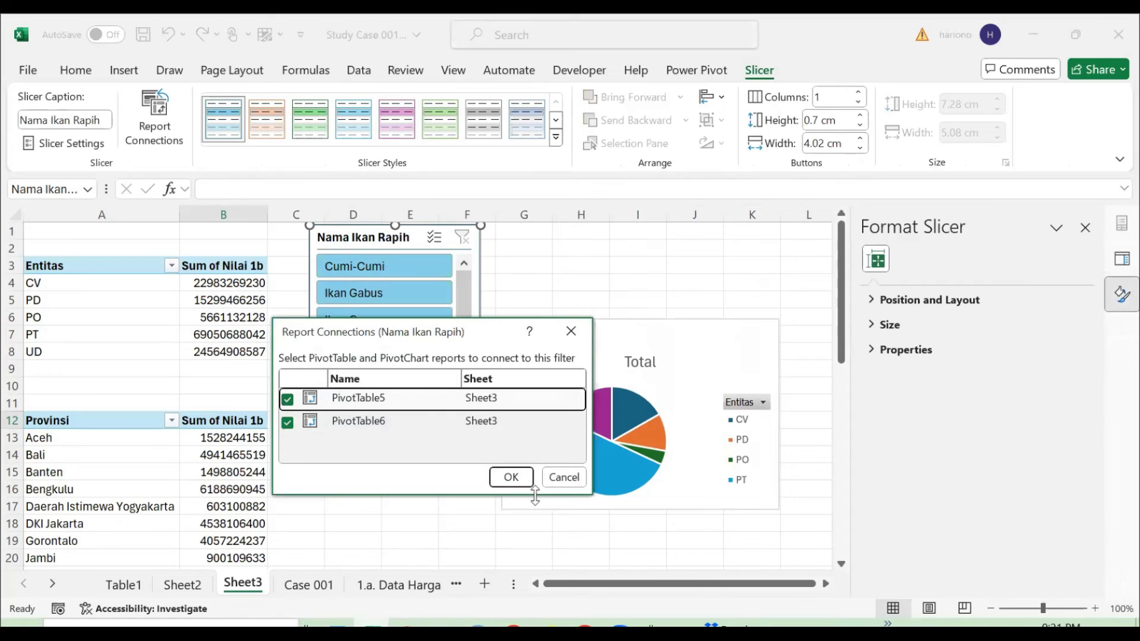
click(511, 476)
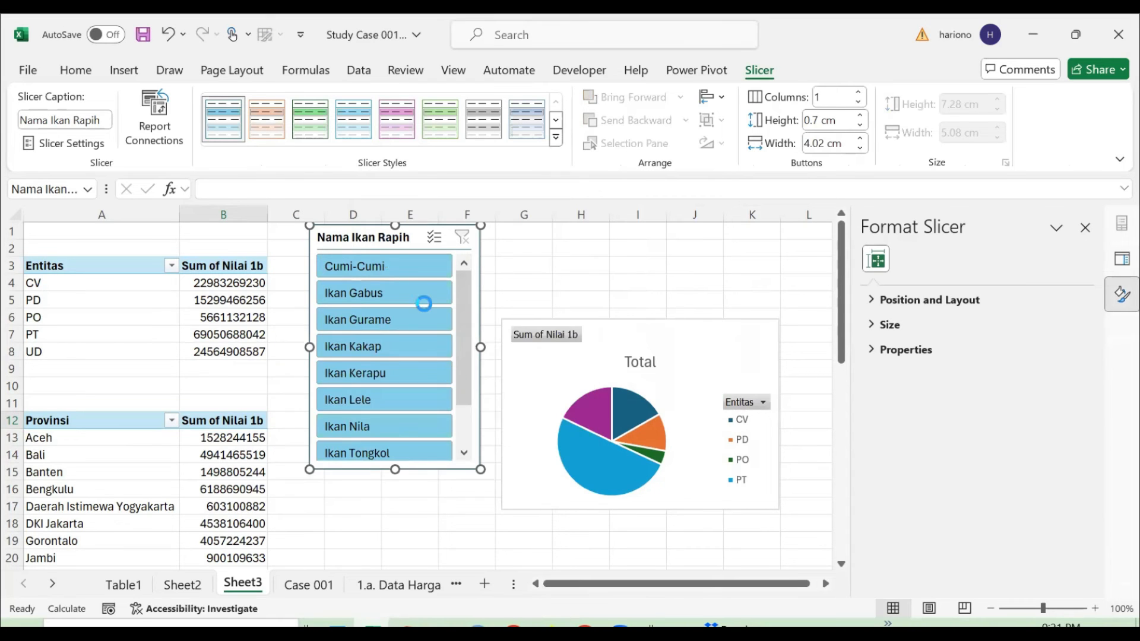
- Test the Nama Ikan Rapih slicer with Cumi-Cumi and Ikan Gabus, and clear its filter
click(399, 265)
click(334, 293)
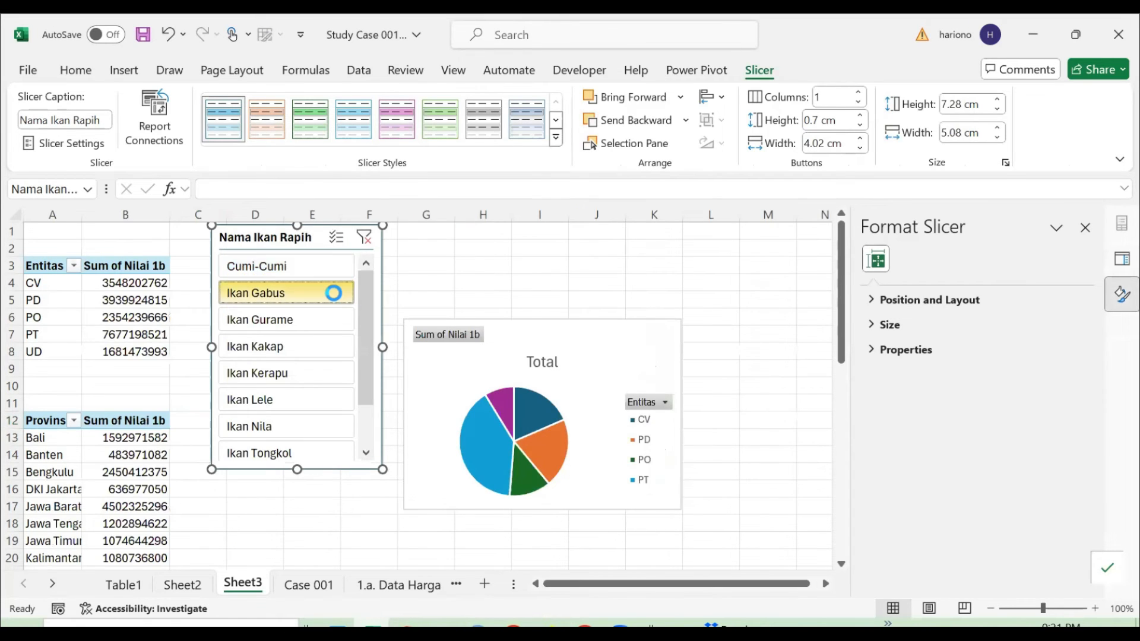
click(364, 237)
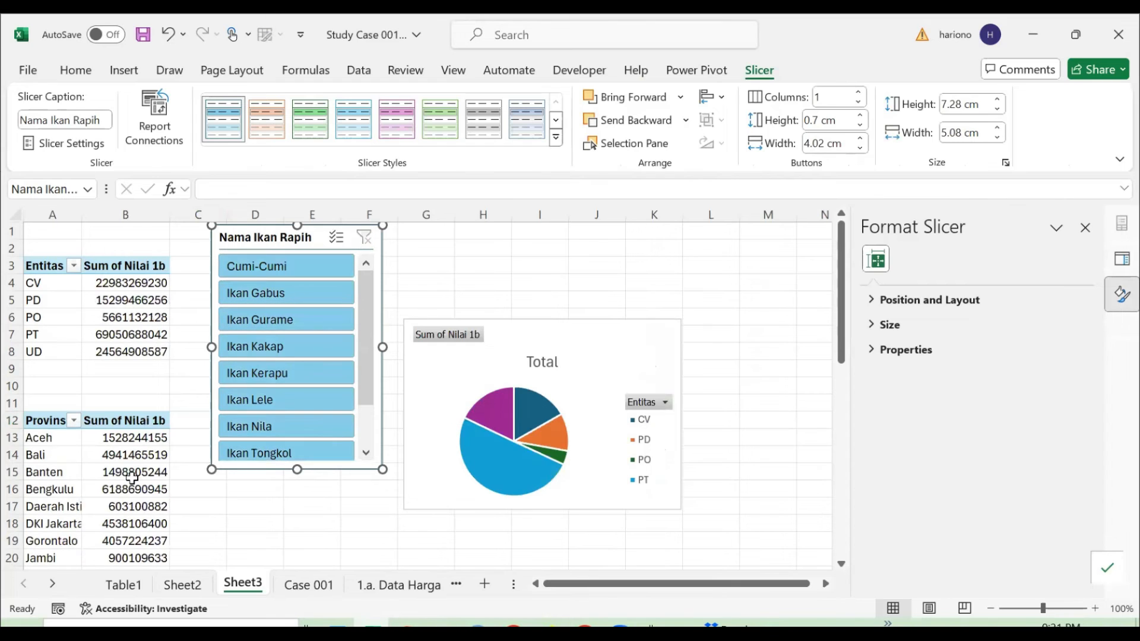
- Convert the Provinsi PivotTable to cube formulas with the OLAP tools
click(103, 467)
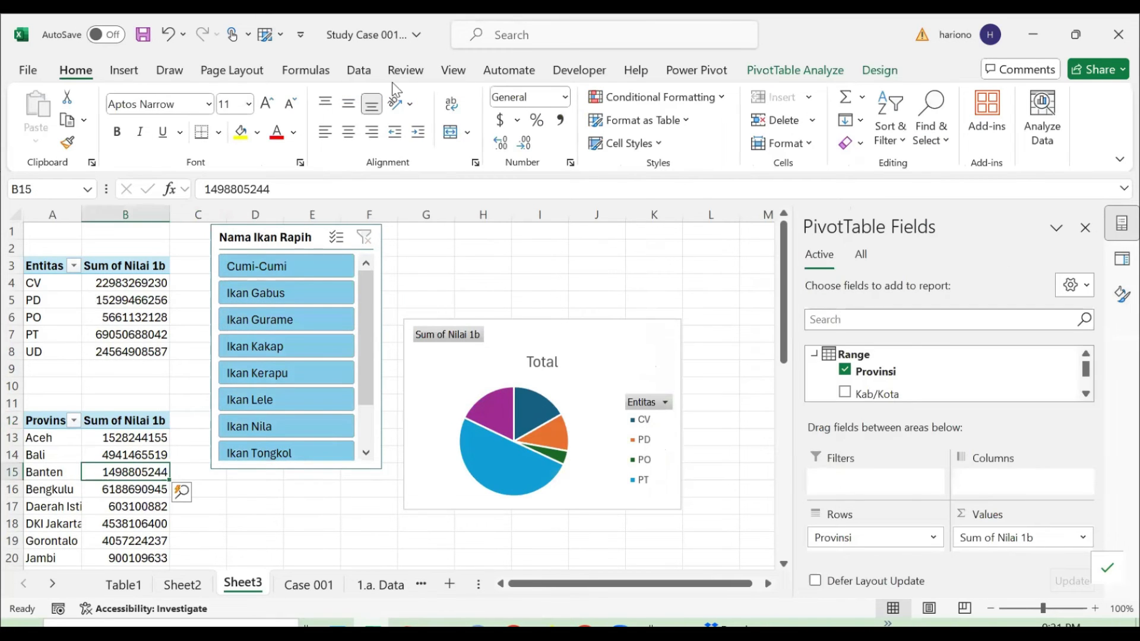
click(803, 74)
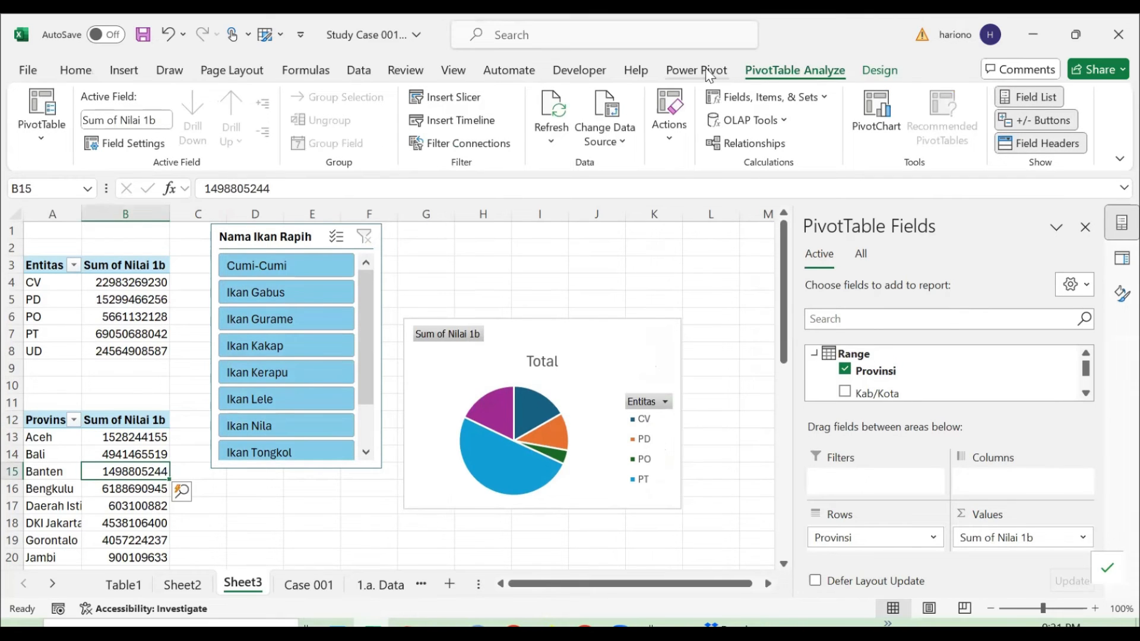
click(778, 121)
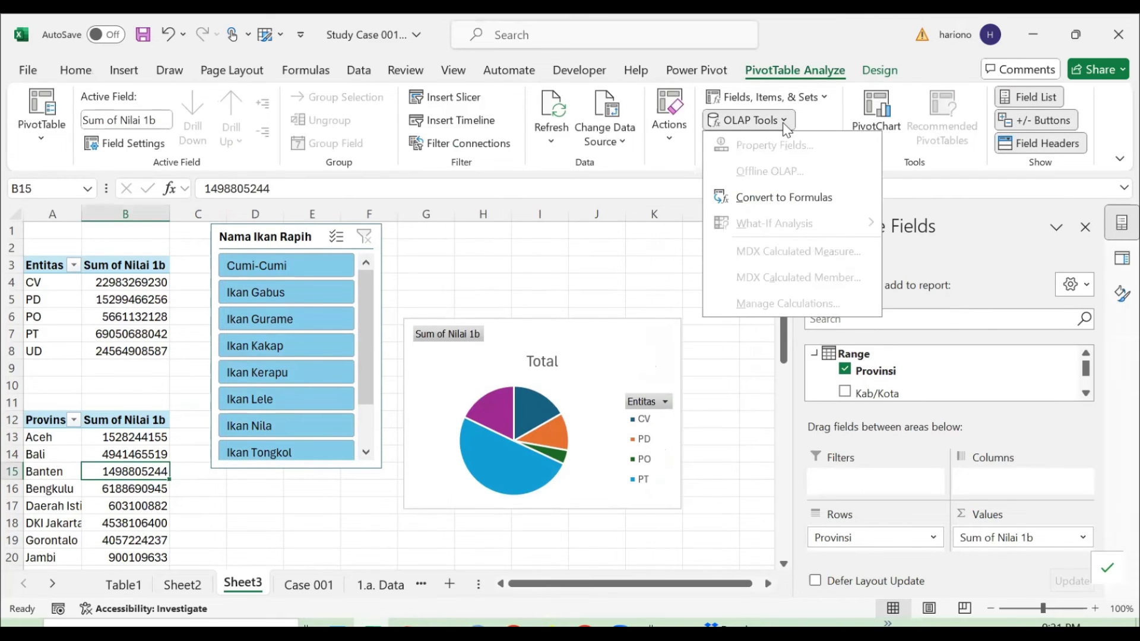
click(779, 195)
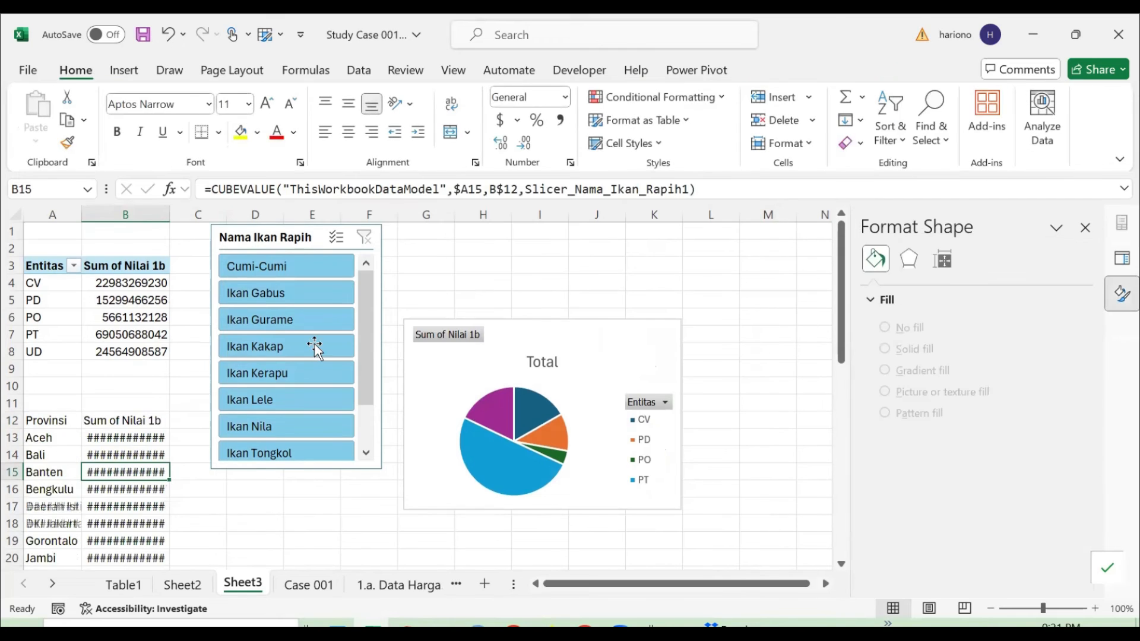
- Test the Provinsi formulas by filtering the slicer to Ikan Gurame, Ikan Kakap, Ikan Kerapu and Ikan Lele, inspect B13, and clear the filter
scroll(152, 389, down, 2)
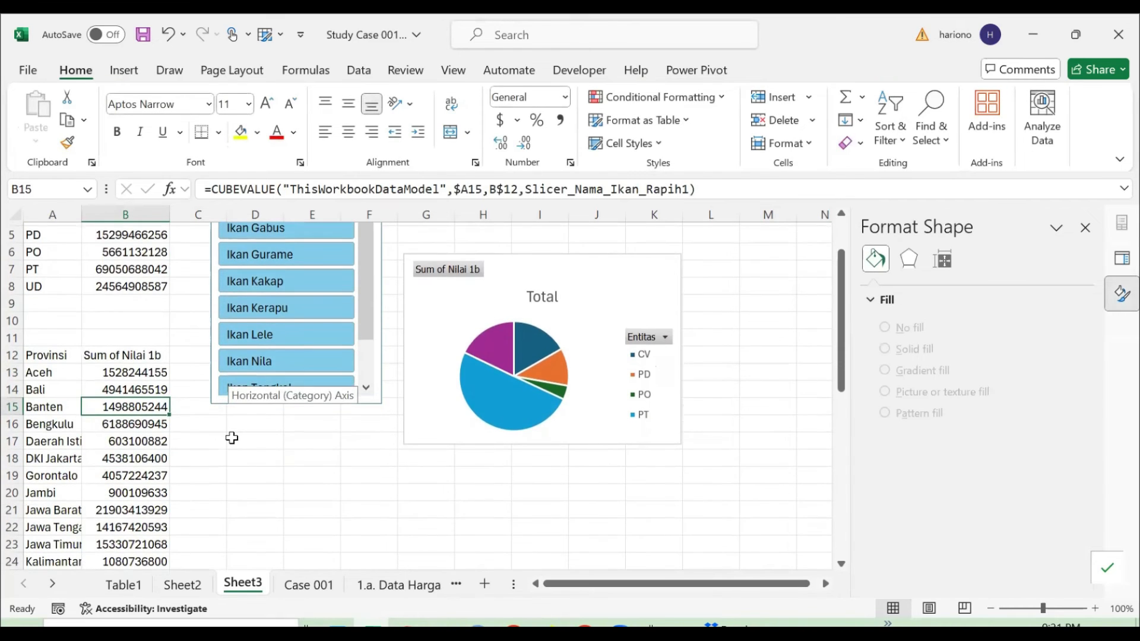
scroll(232, 437, down, 2)
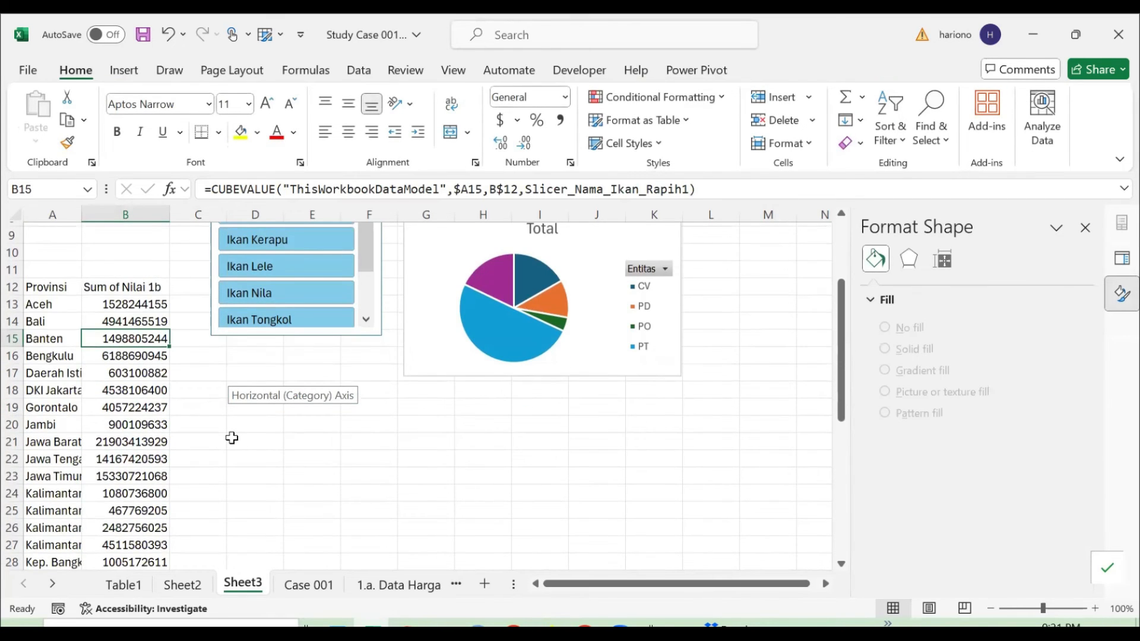
scroll(232, 438, up, 2)
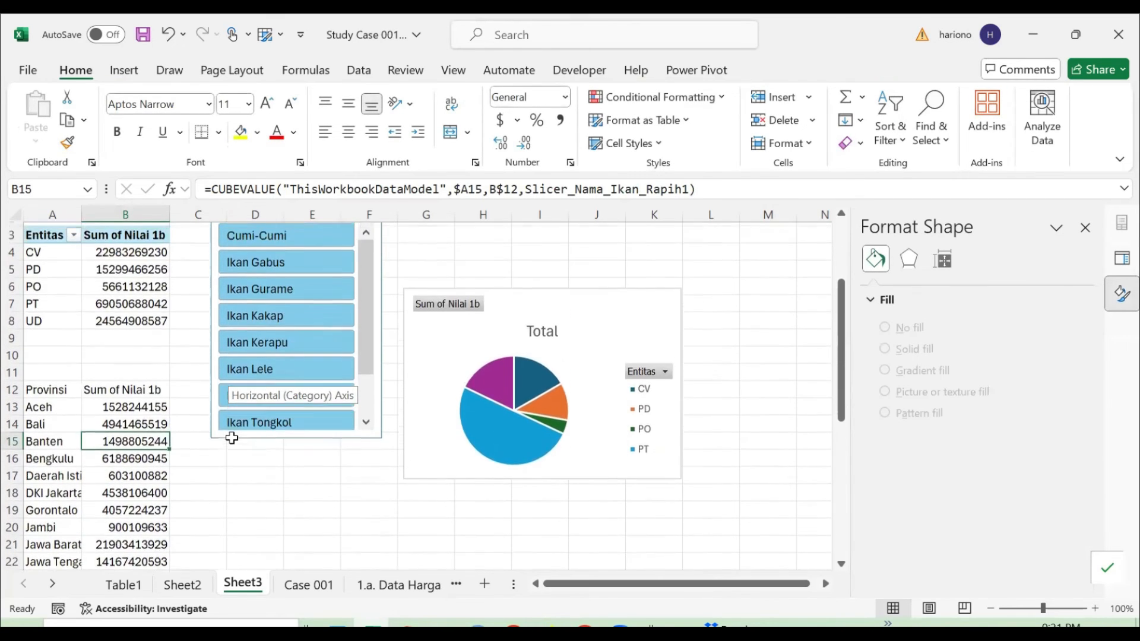
click(252, 300)
click(262, 325)
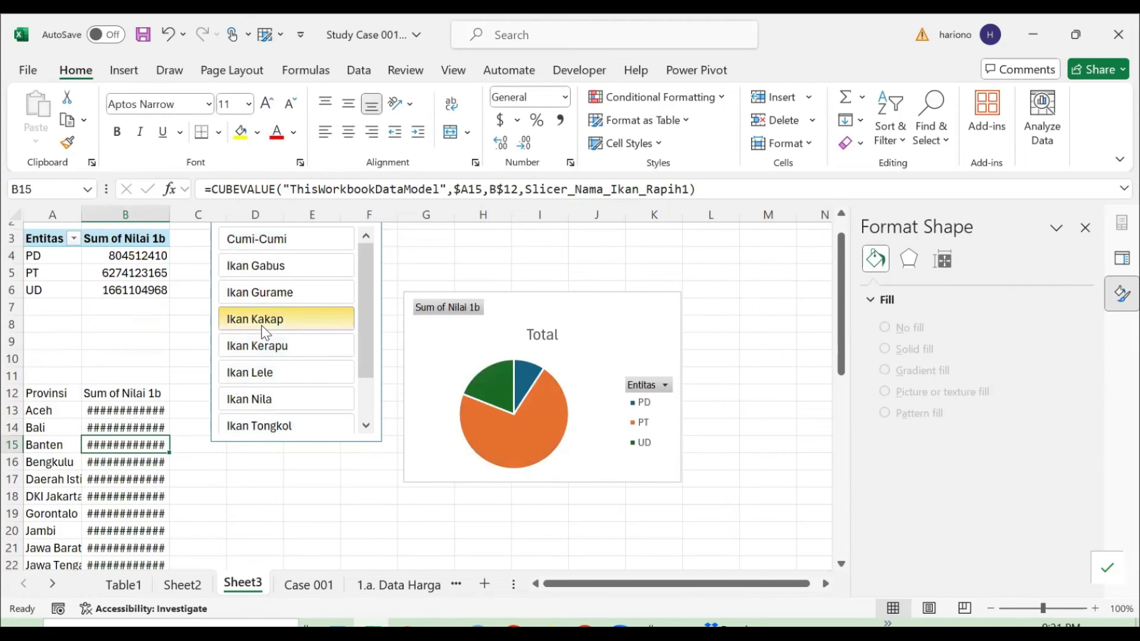
click(130, 407)
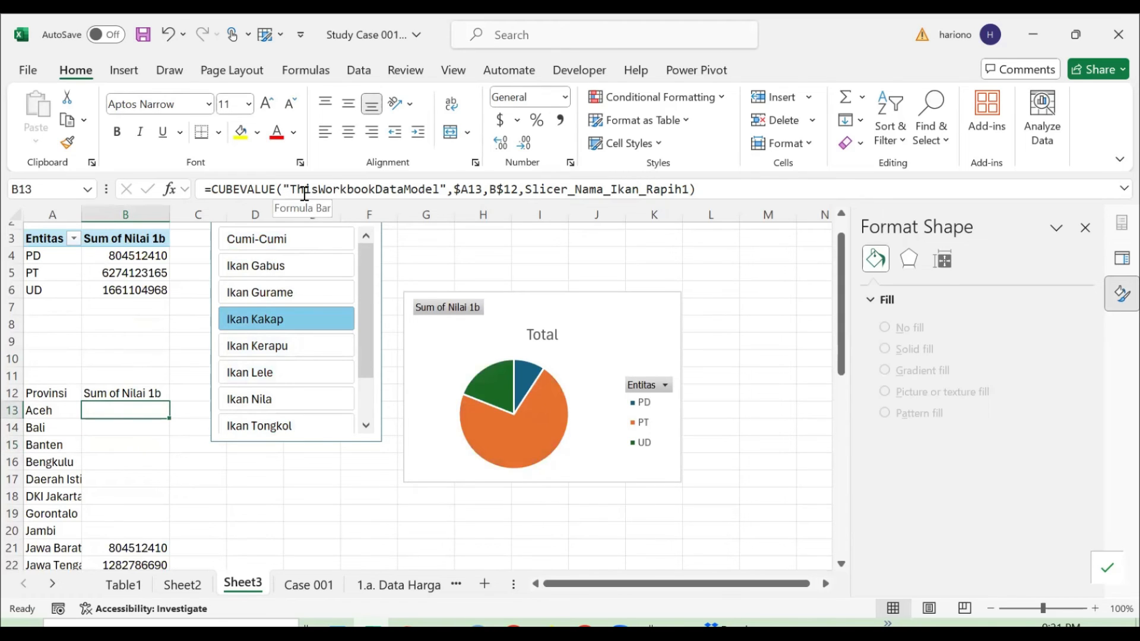
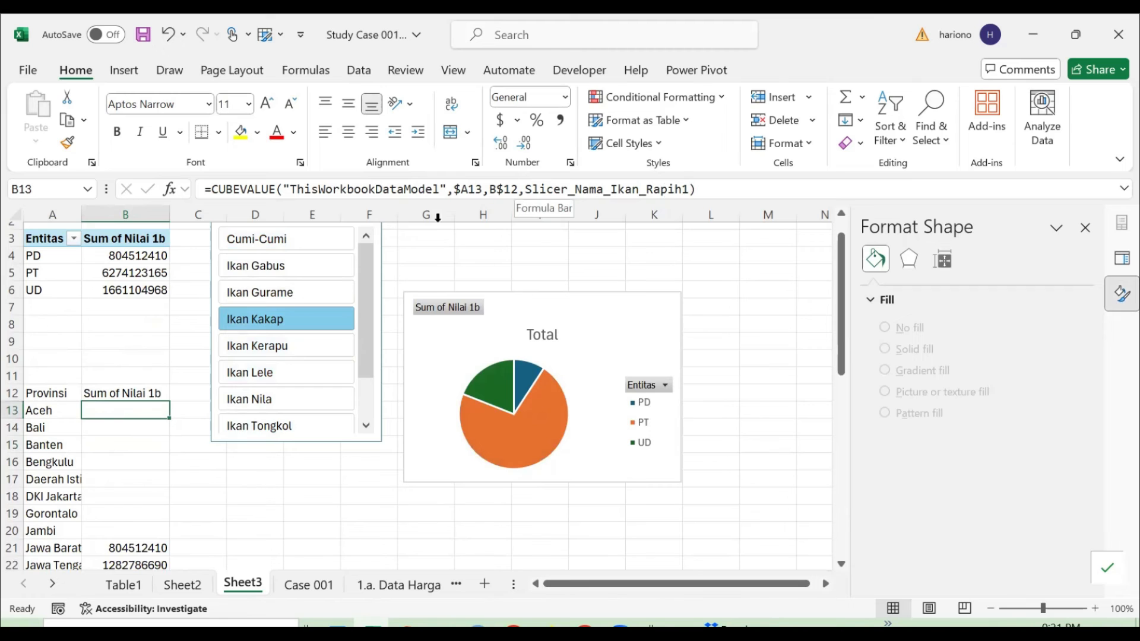
click(285, 349)
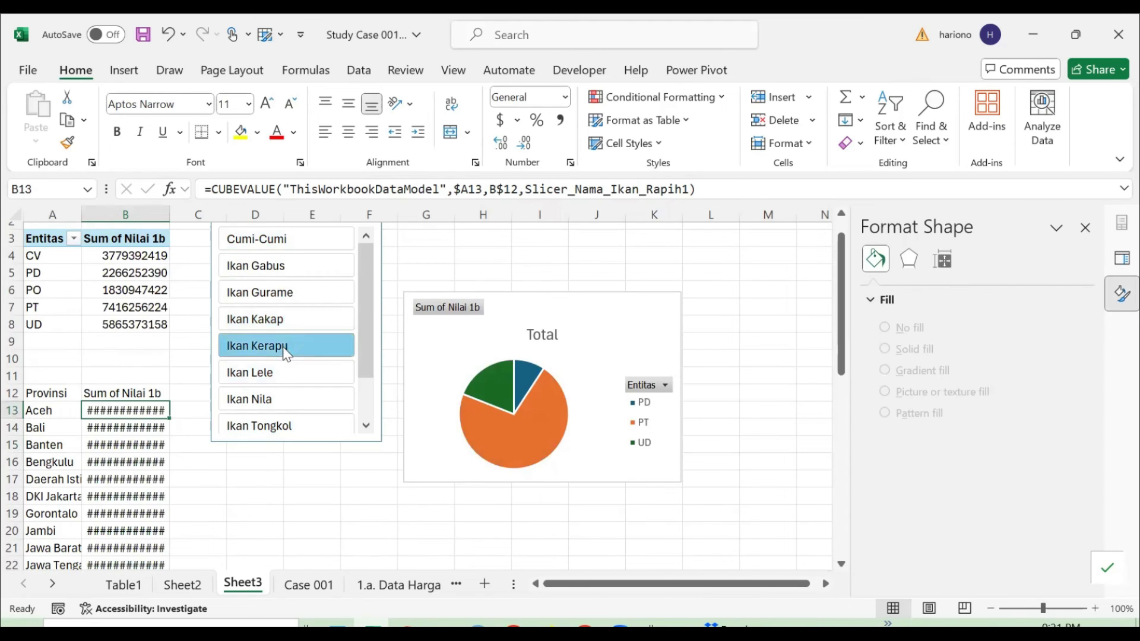
click(278, 369)
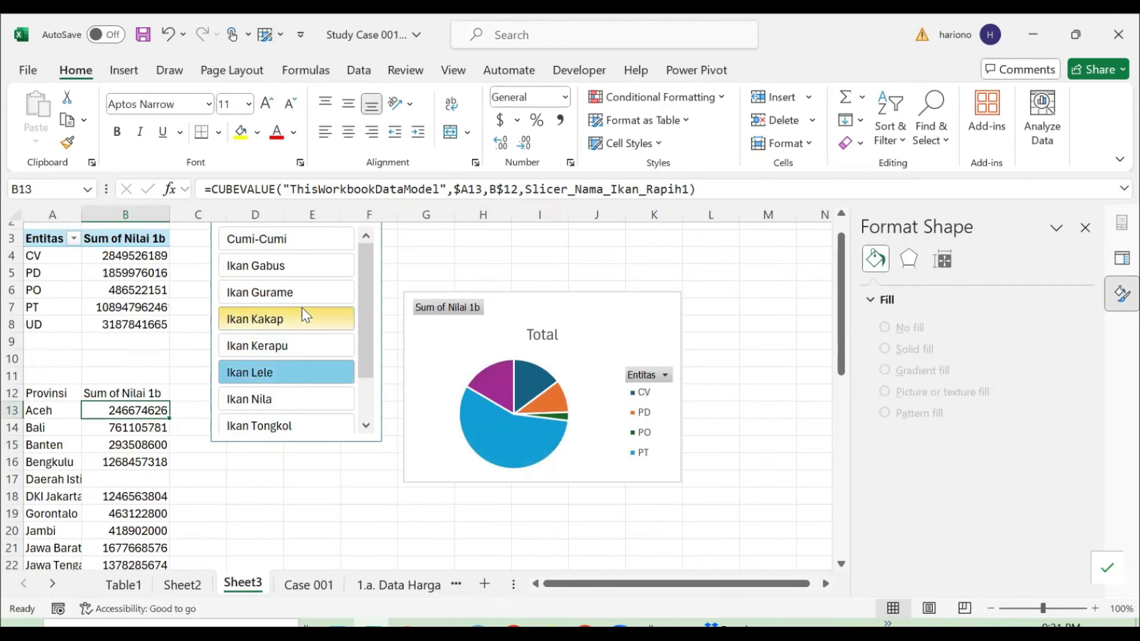
scroll(302, 307, up, 1)
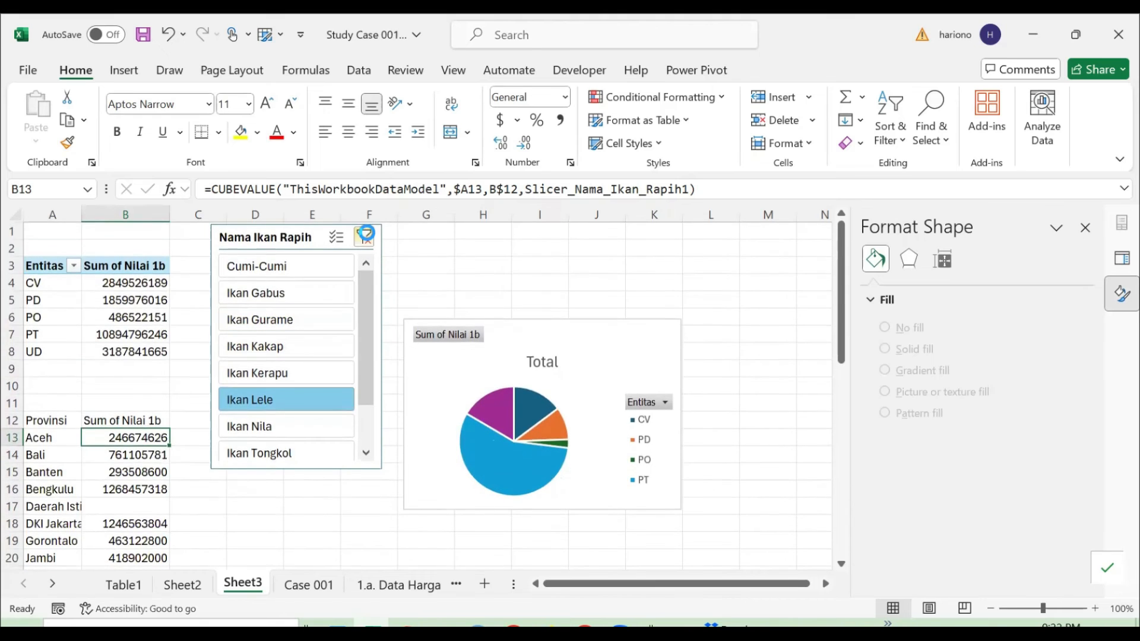
click(366, 235)
- Insert a filled map chart from the Provinsi formula table of Nilai 1b sums
click(96, 454)
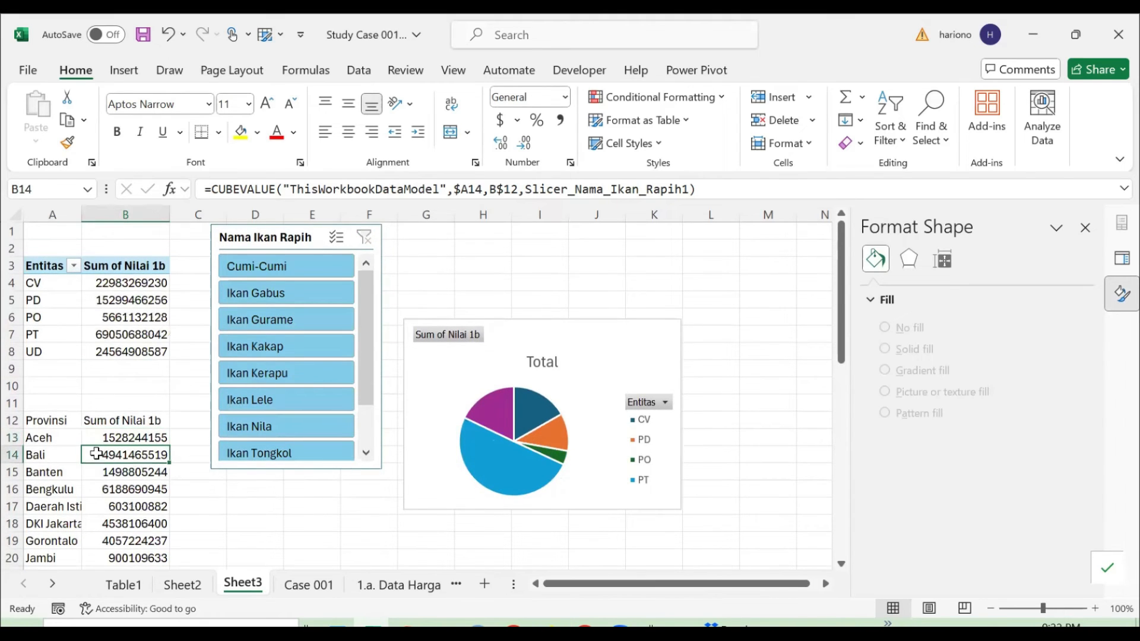
click(124, 72)
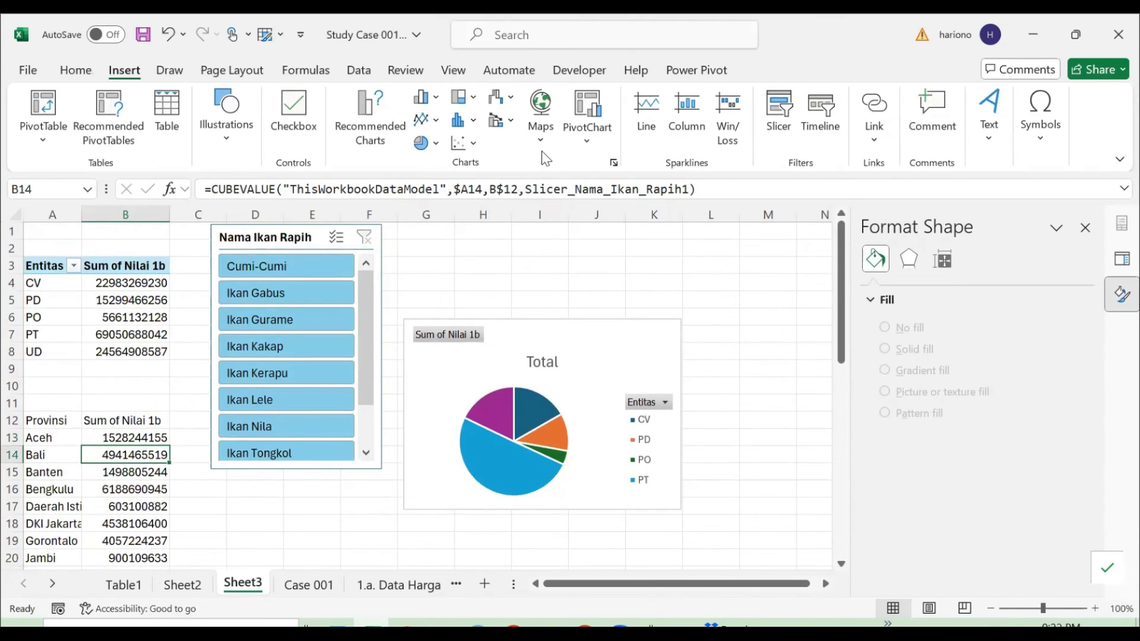
click(541, 135)
click(547, 202)
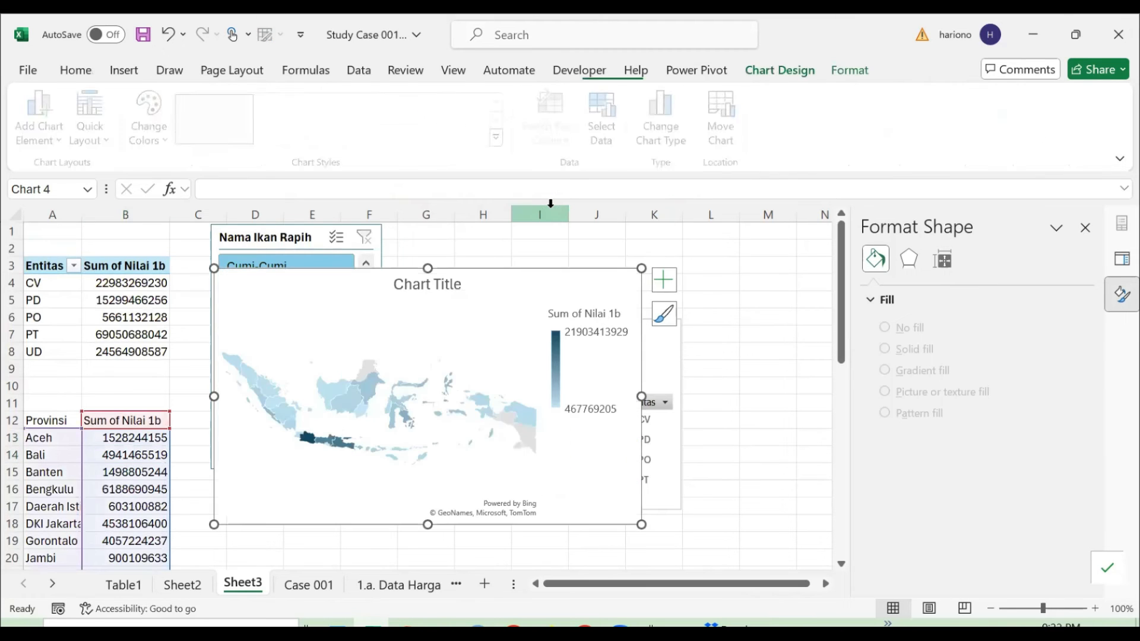
- Move the Provinsi map chart slightly and delete its Sum of Nilai 1b legend
mouse_move(575, 286)
mouse_down()
mouse_move(588, 305)
mouse_move(584, 293)
mouse_up()
click(590, 376)
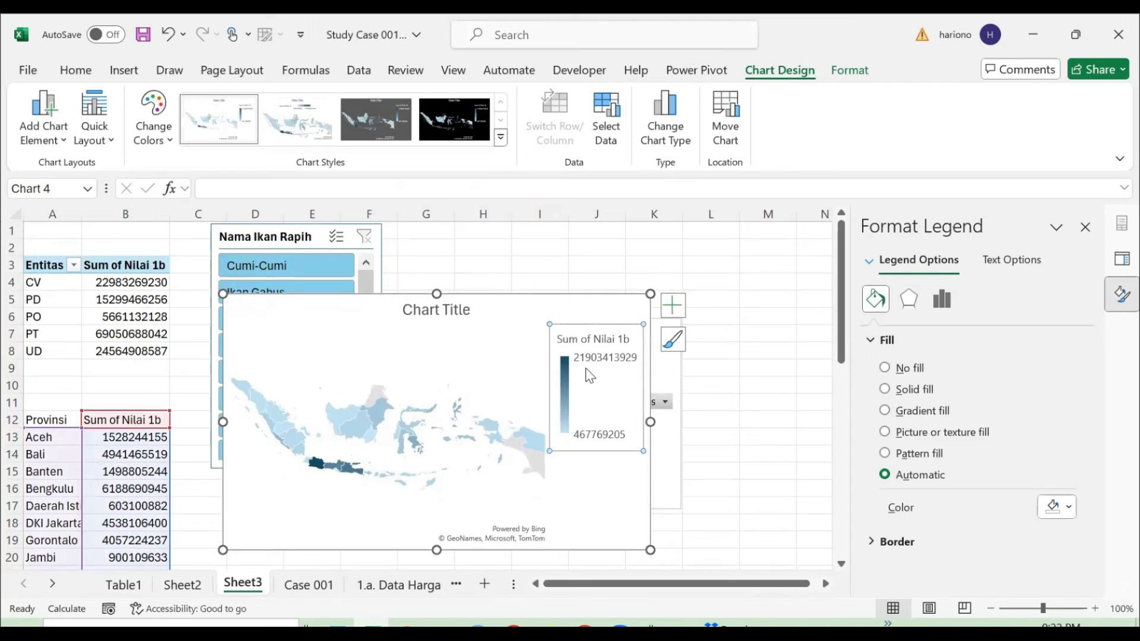
key(Delete)
click(562, 373)
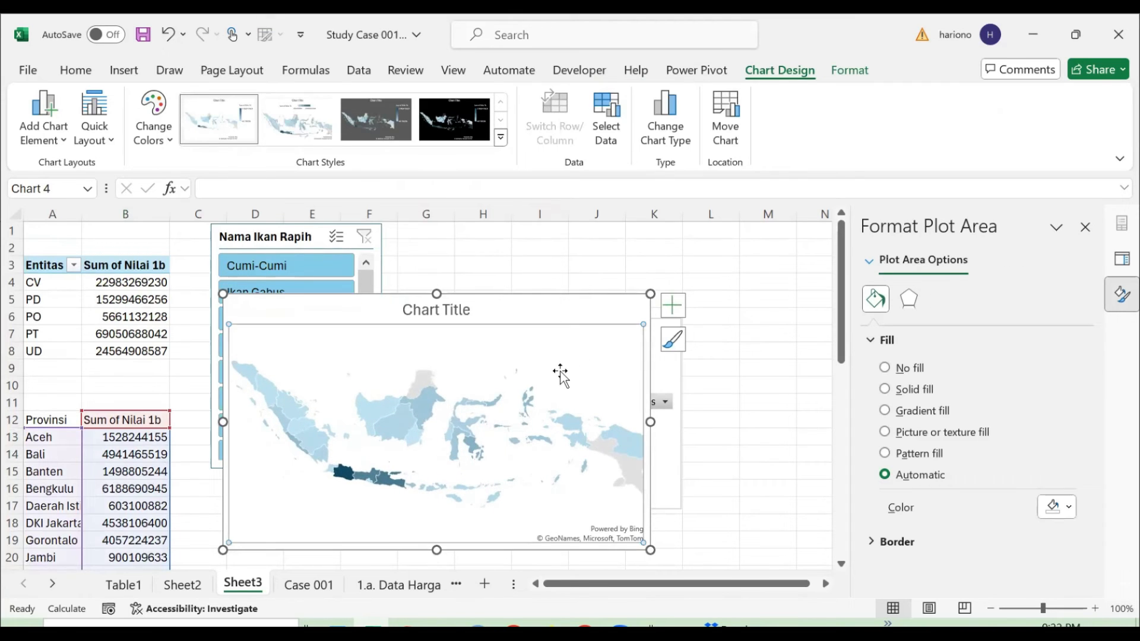
- Set the minimum colour of the map's Sum of Nilai 1b series to light grey in the two-colour sequential scale
click(874, 260)
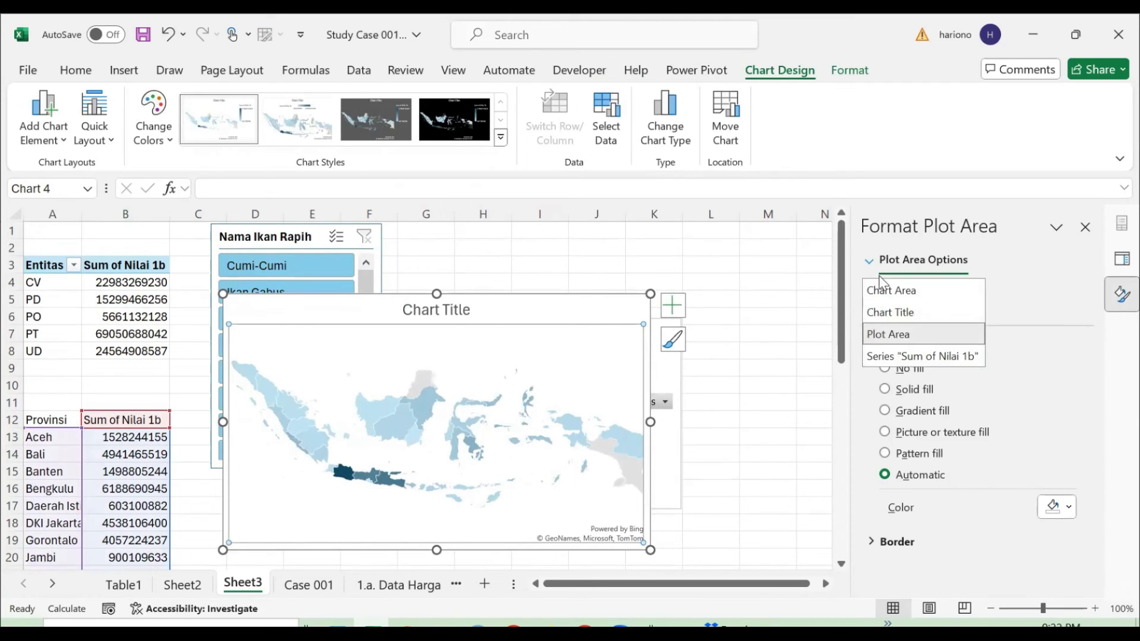
click(917, 356)
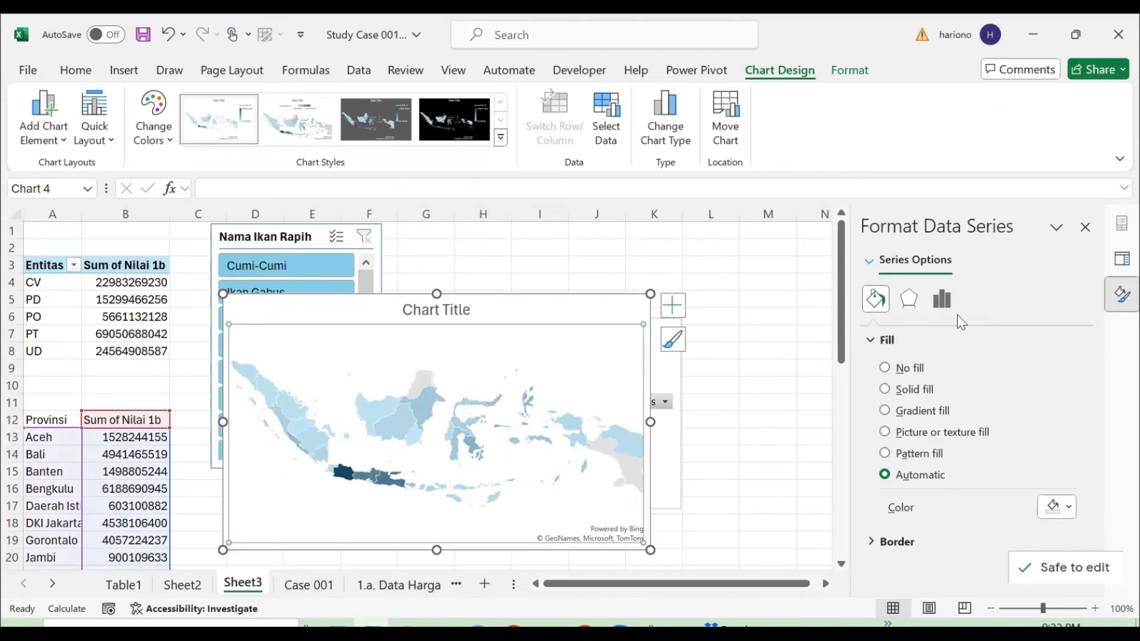
click(945, 300)
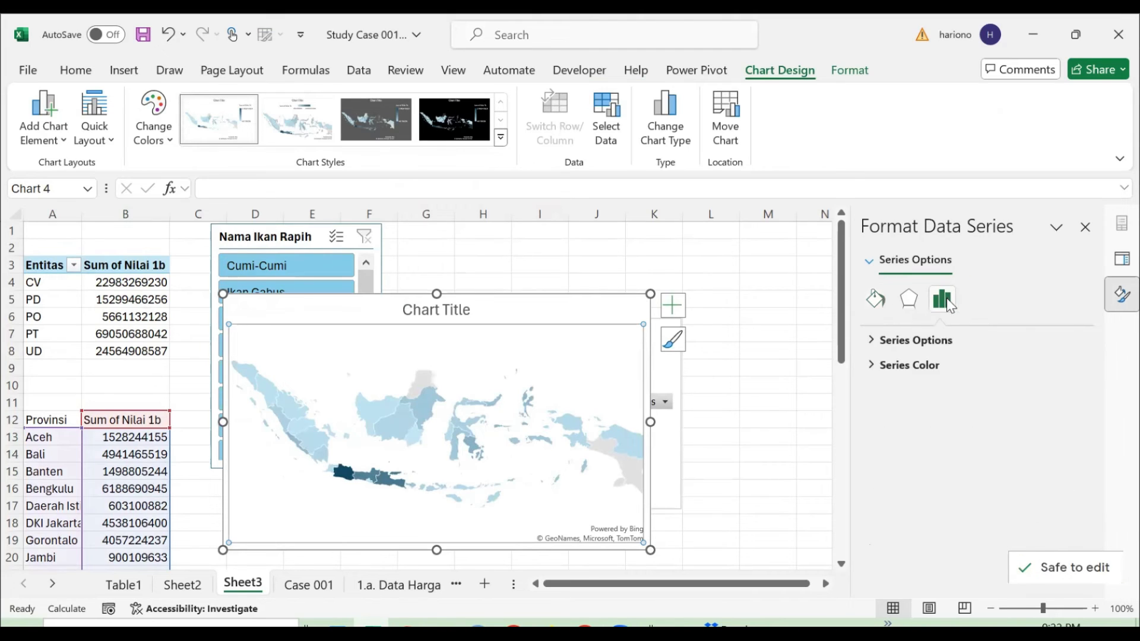
click(870, 341)
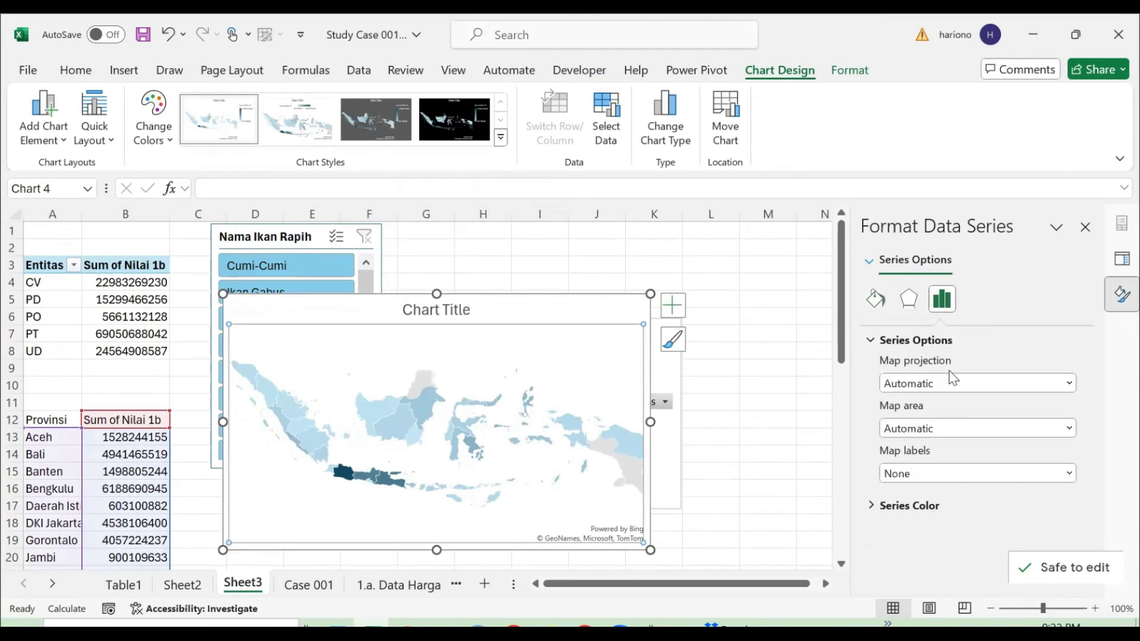
click(876, 506)
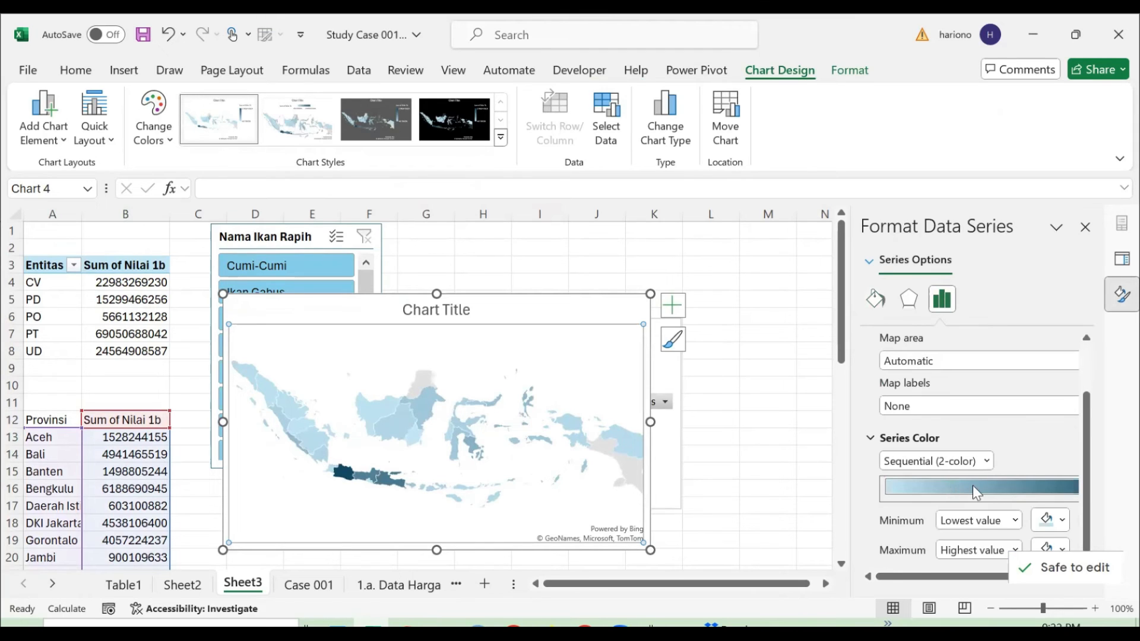
click(1052, 522)
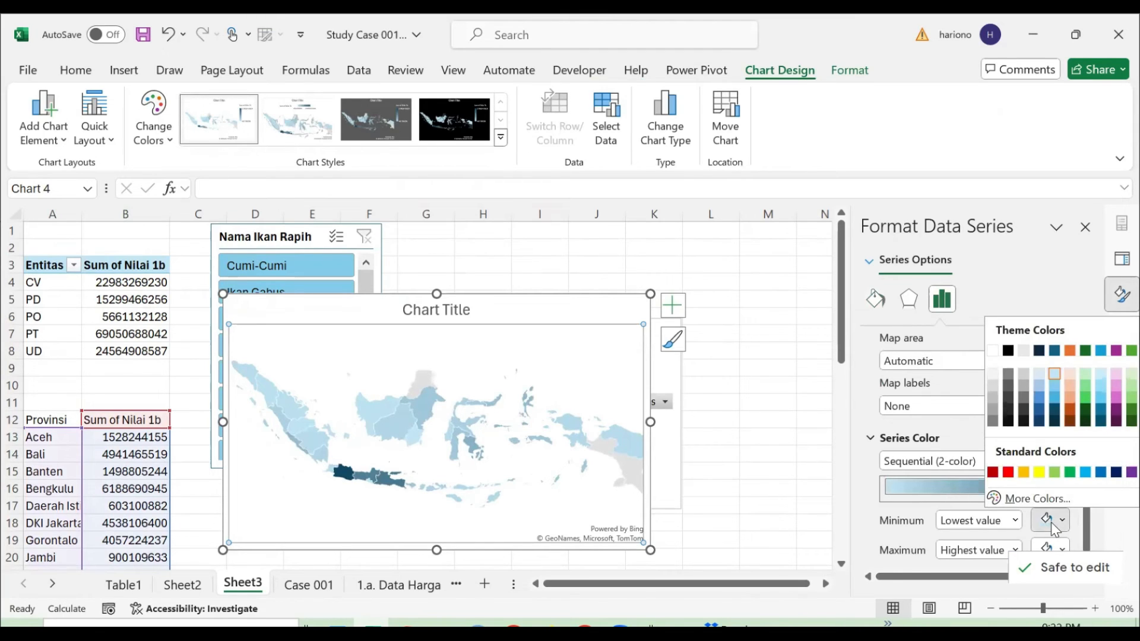
click(995, 377)
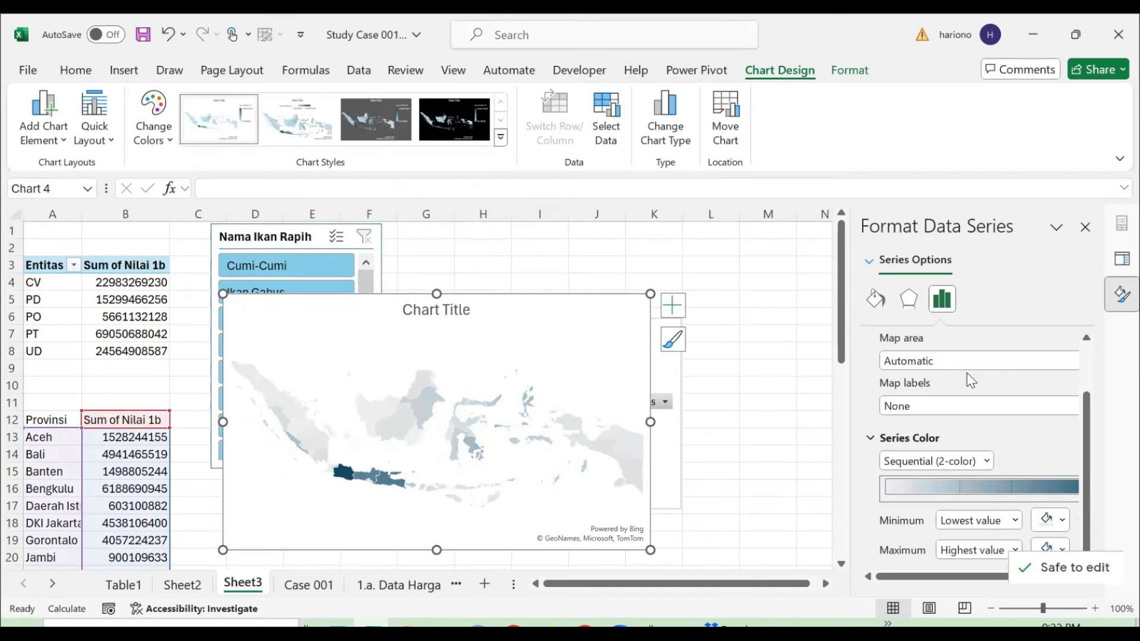
- Shrink the map chart, move it clear of the slicer, and place the Entitas pie chart directly beneath it
drag(554, 297, 666, 240)
drag(336, 237, 446, 300)
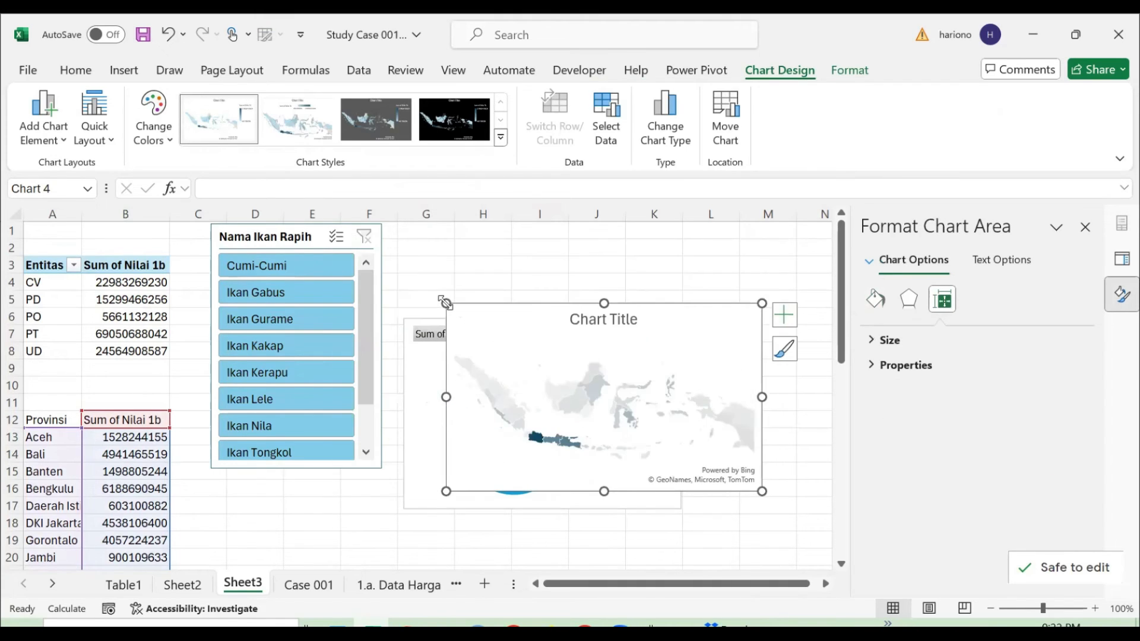
drag(554, 310, 603, 246)
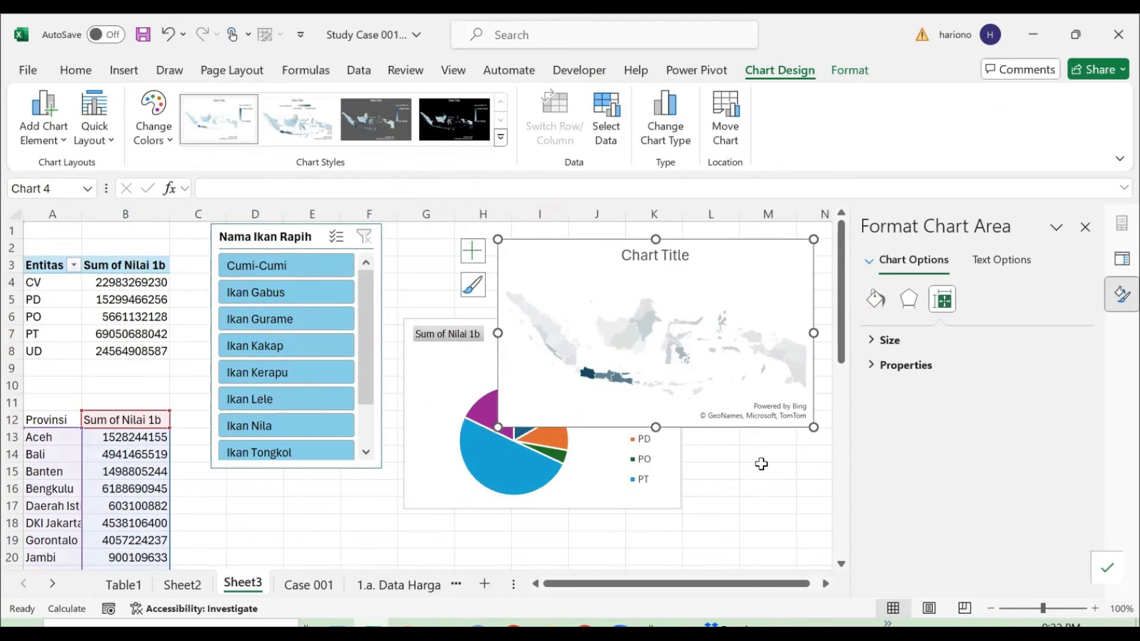
ctrl+scroll(764, 465, down, 2)
drag(471, 440, 547, 530)
- Test both charts by filtering the slicer to Ikan Gurame, Ikan Kakap, Ikan Kerapu, Ikan Lele, Ikan Nila and Ikan Gabus in turn
click(231, 292)
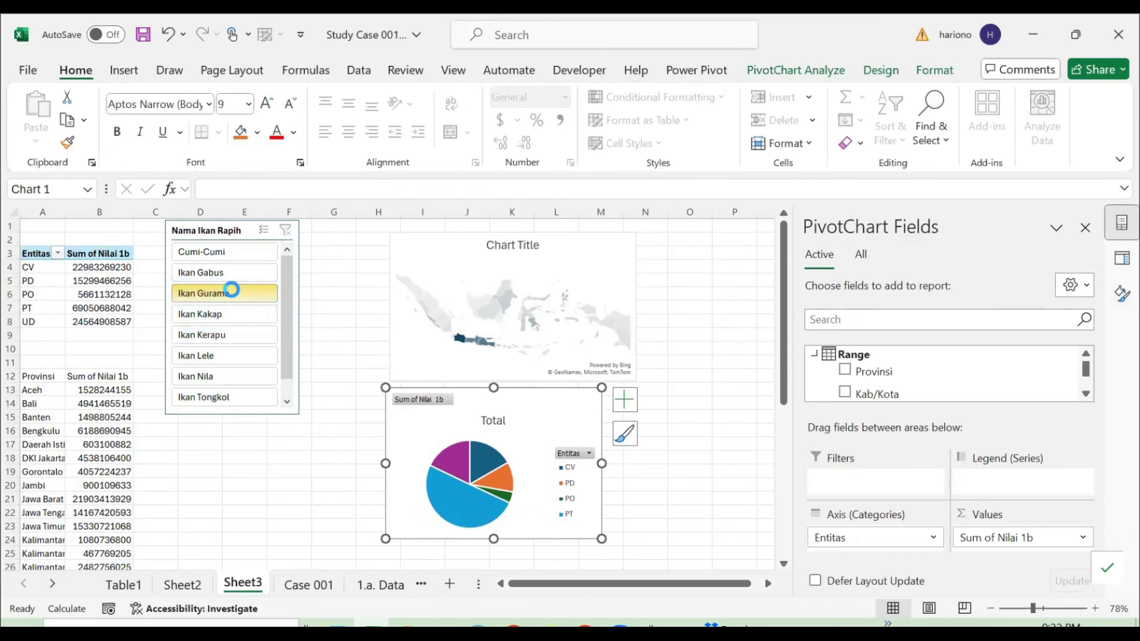
click(219, 315)
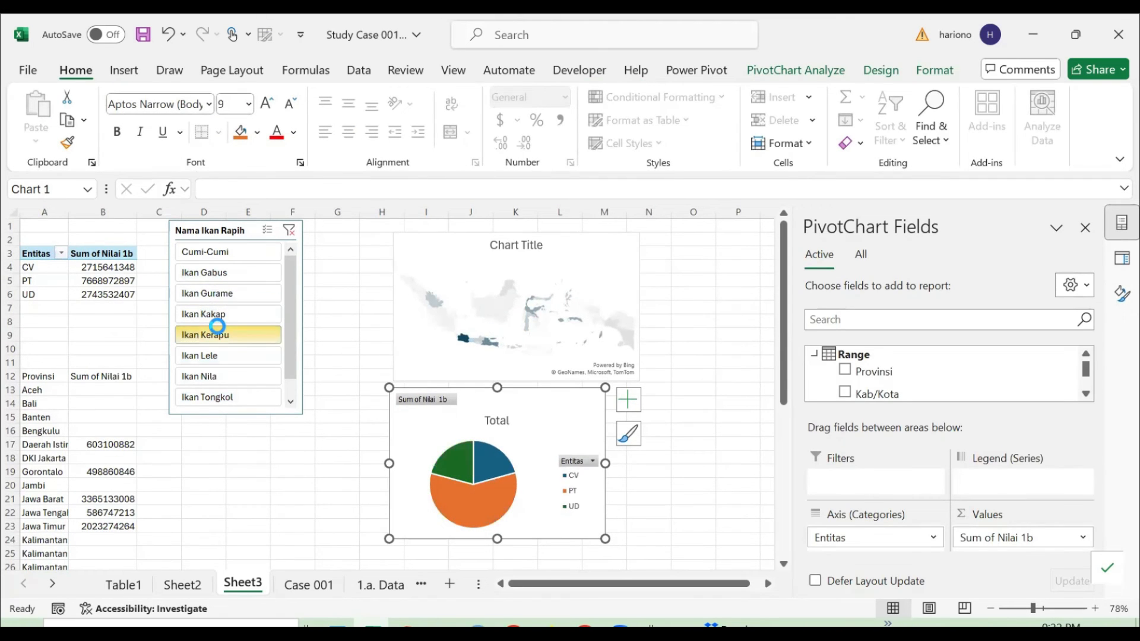
click(221, 334)
click(217, 356)
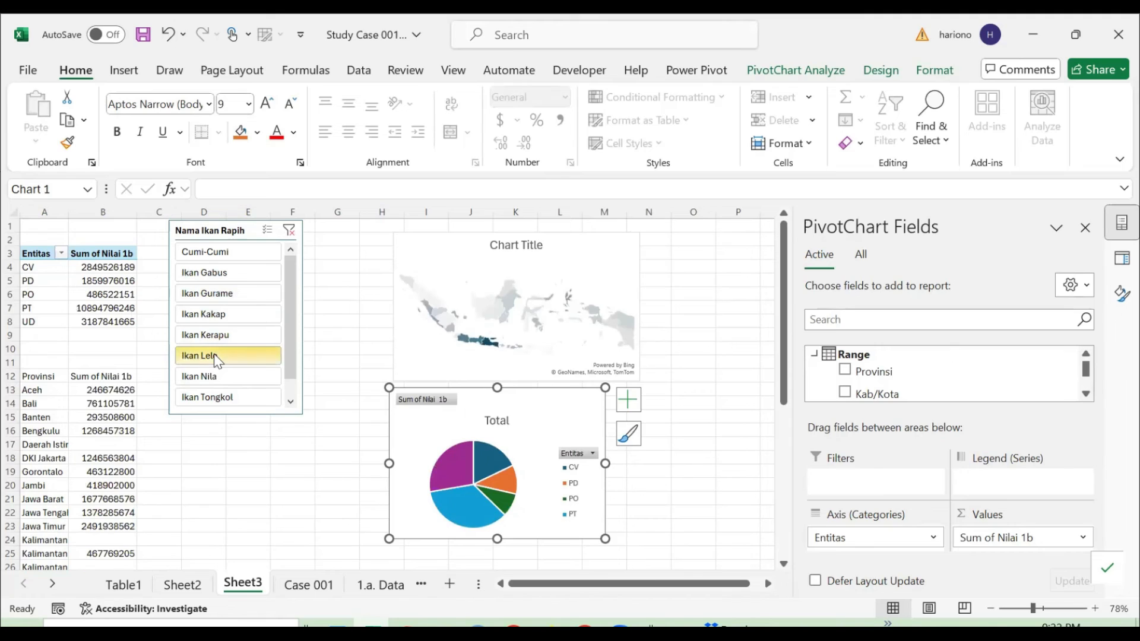
click(217, 379)
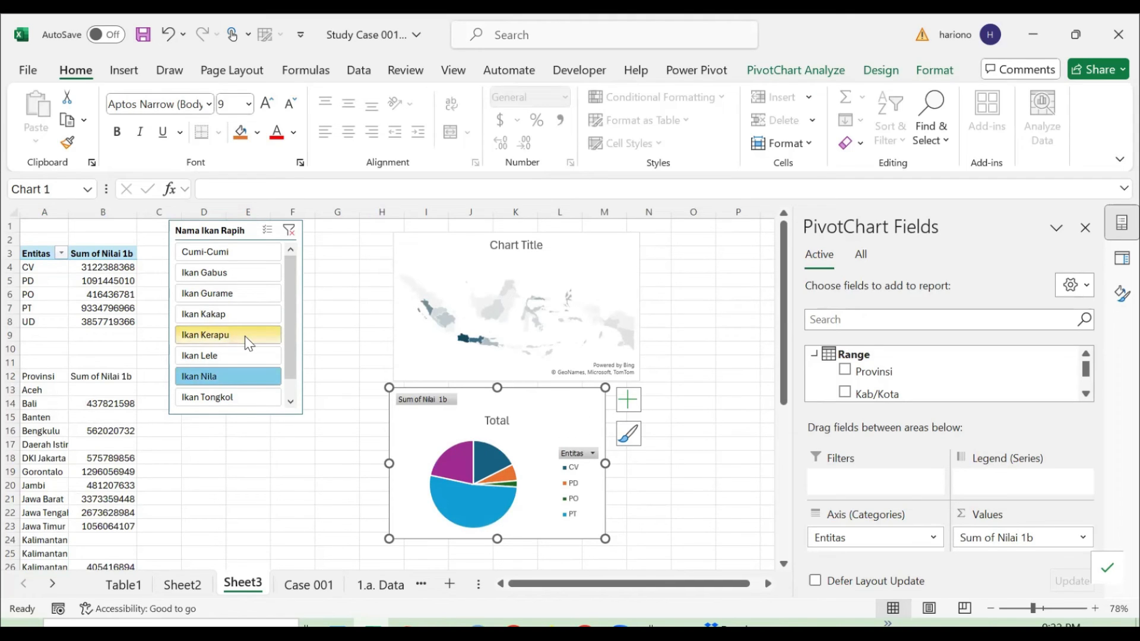
click(236, 274)
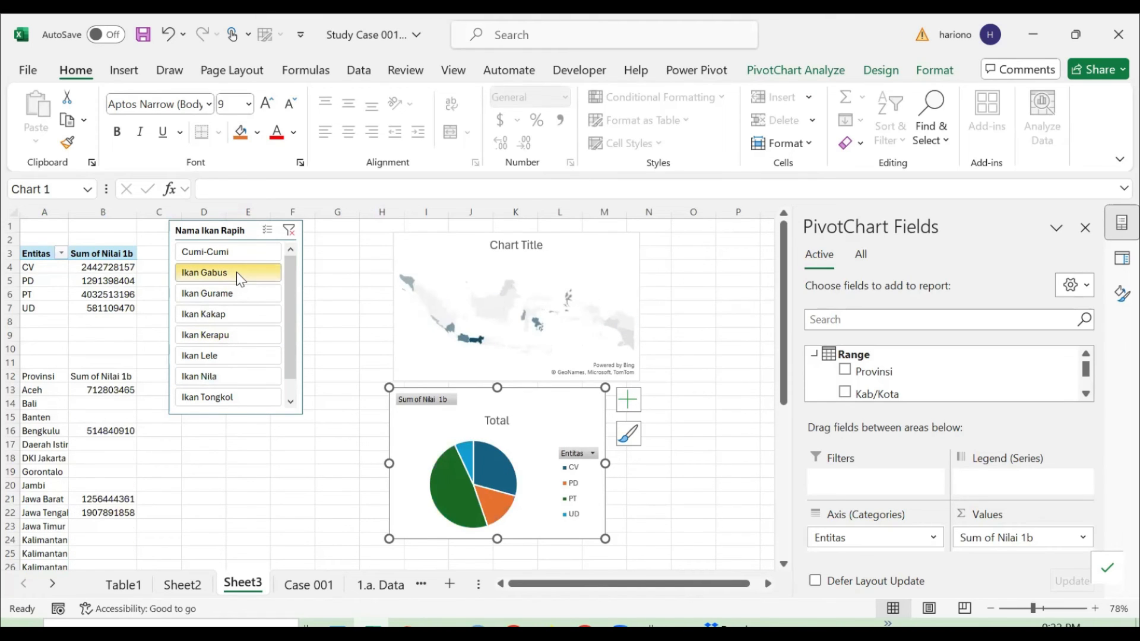
click(224, 295)
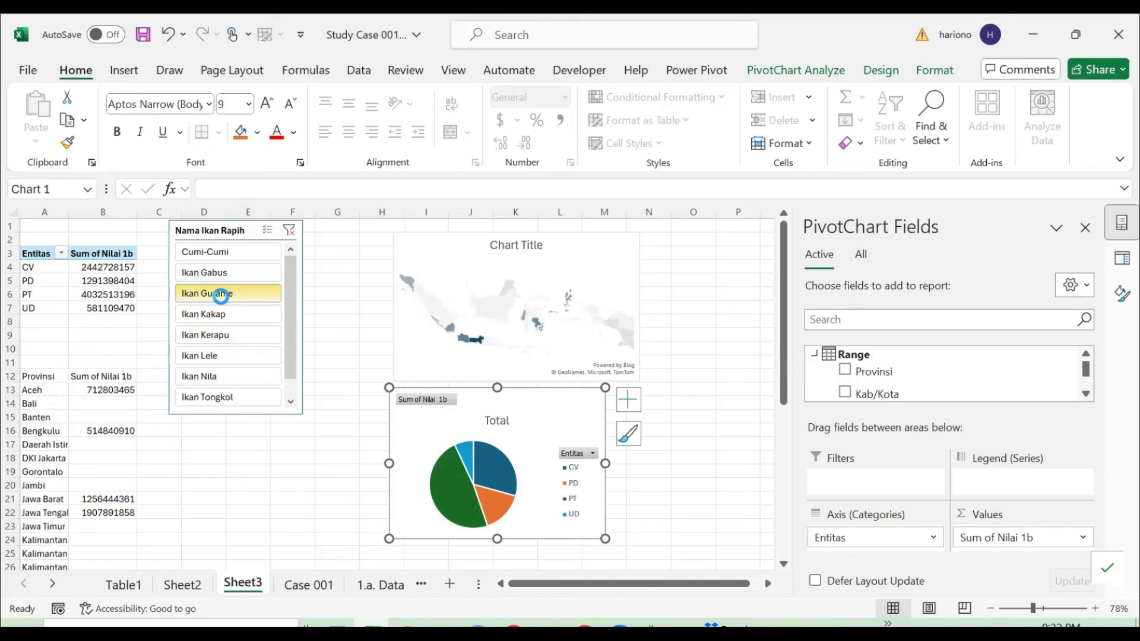
click(219, 332)
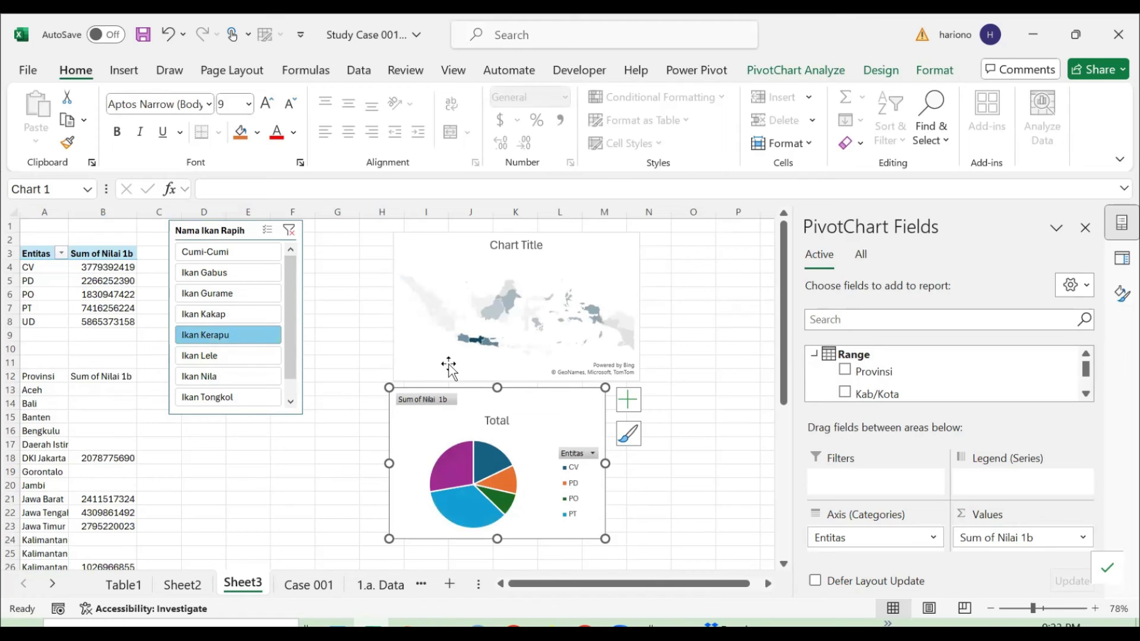
- Widen the pie chart to match the map above it and shift the Nama Ikan Rapih slicer slightly down
drag(571, 395, 578, 397)
drag(617, 468, 641, 468)
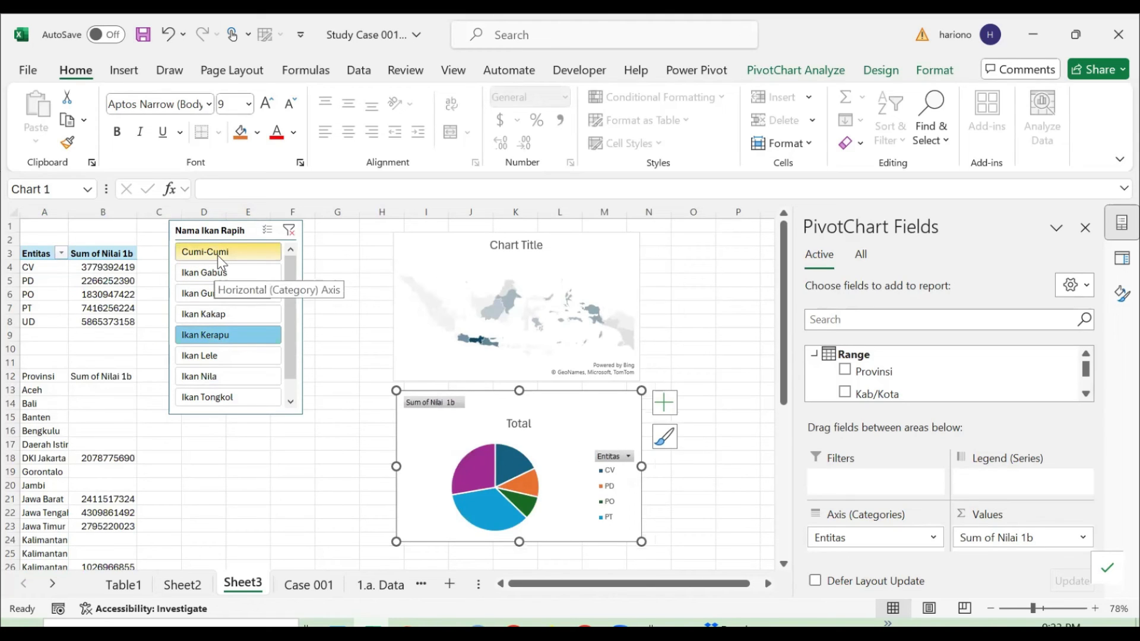
click(220, 226)
drag(220, 225, 217, 234)
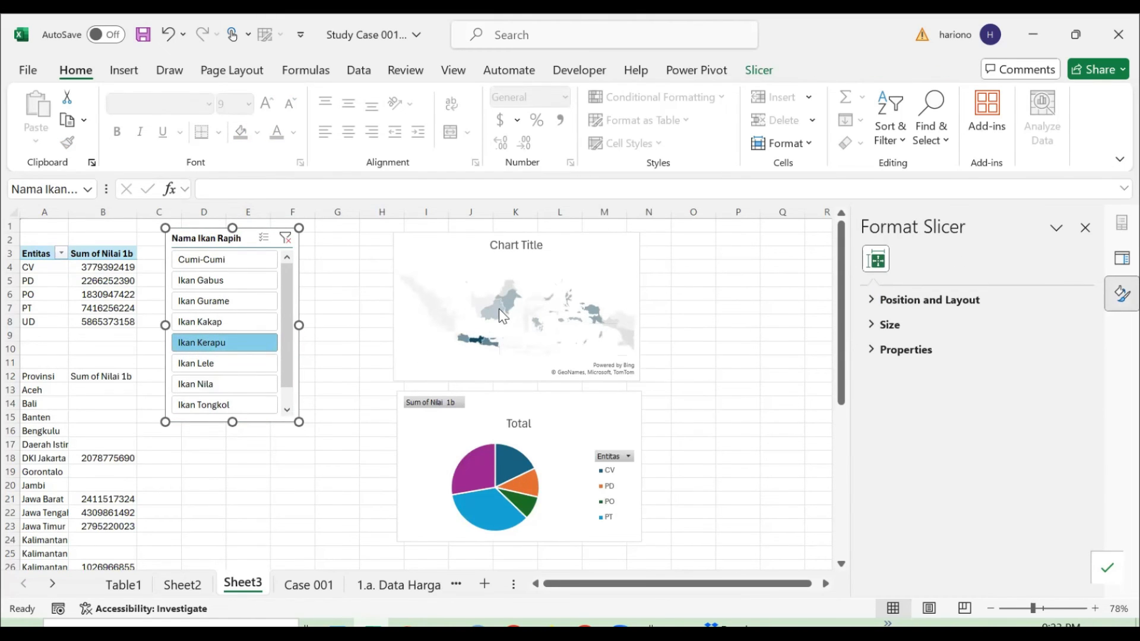
- Clear the Nama Ikan Rapih slicer filter and deselect the slicer
mouse_move(475, 469)
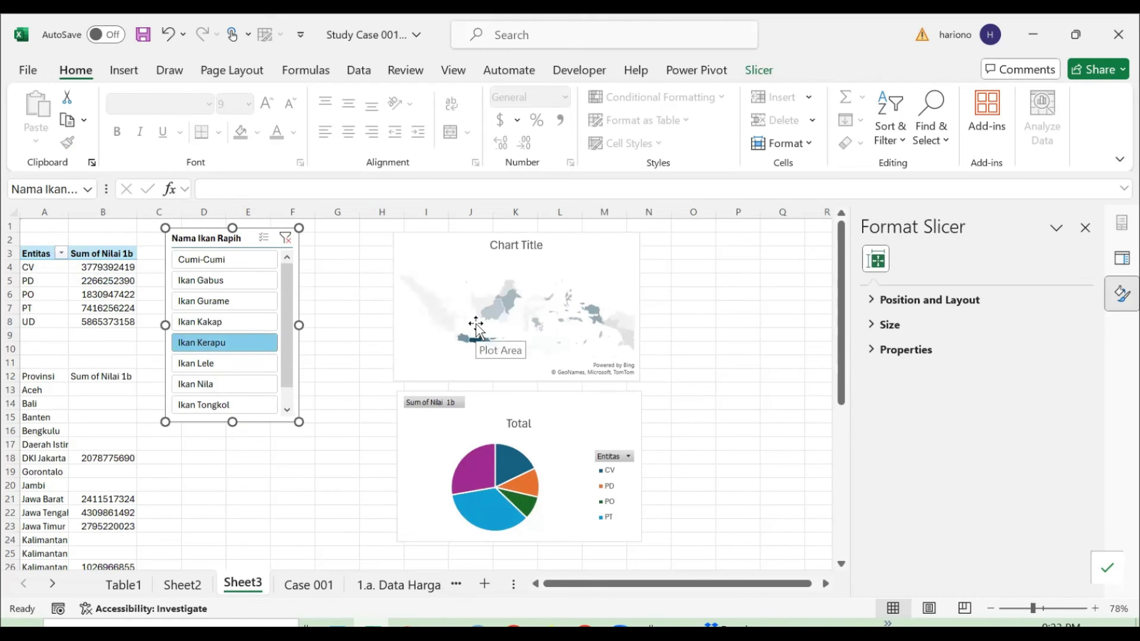
click(285, 237)
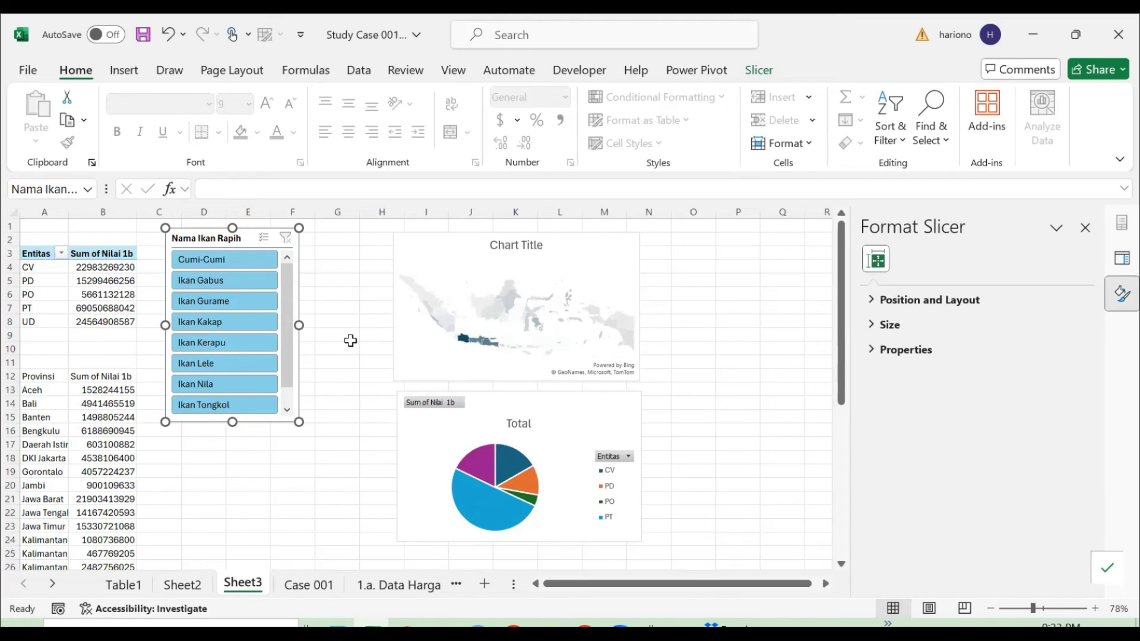
click(364, 319)
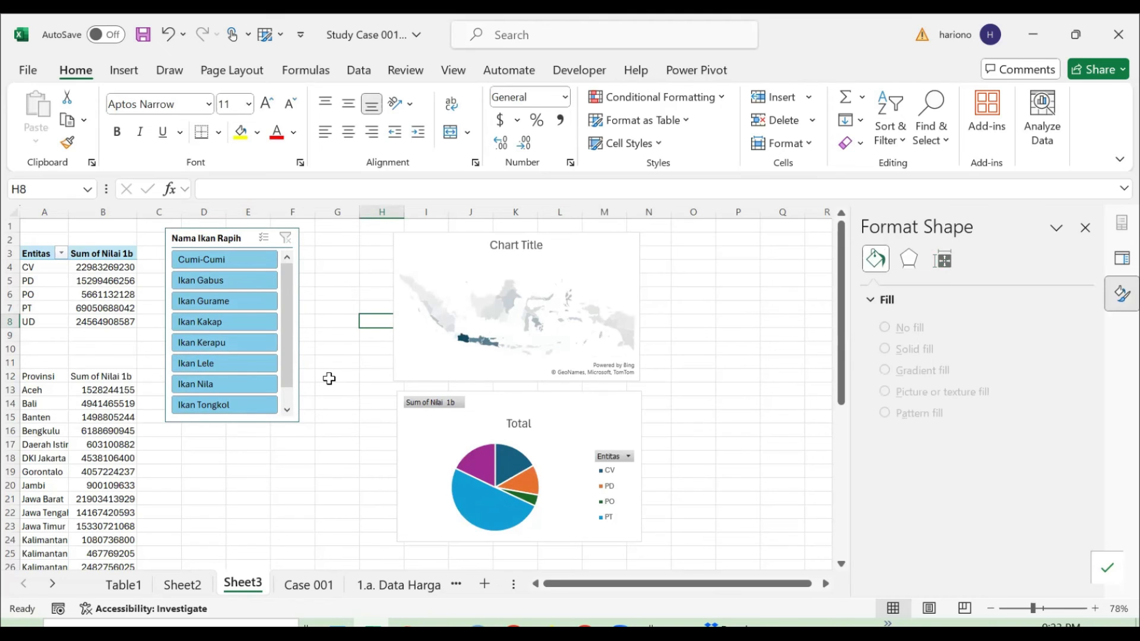
- Review the PivotTables and charts on Sheet2 and the table on the Table1 sheet
key(Home)
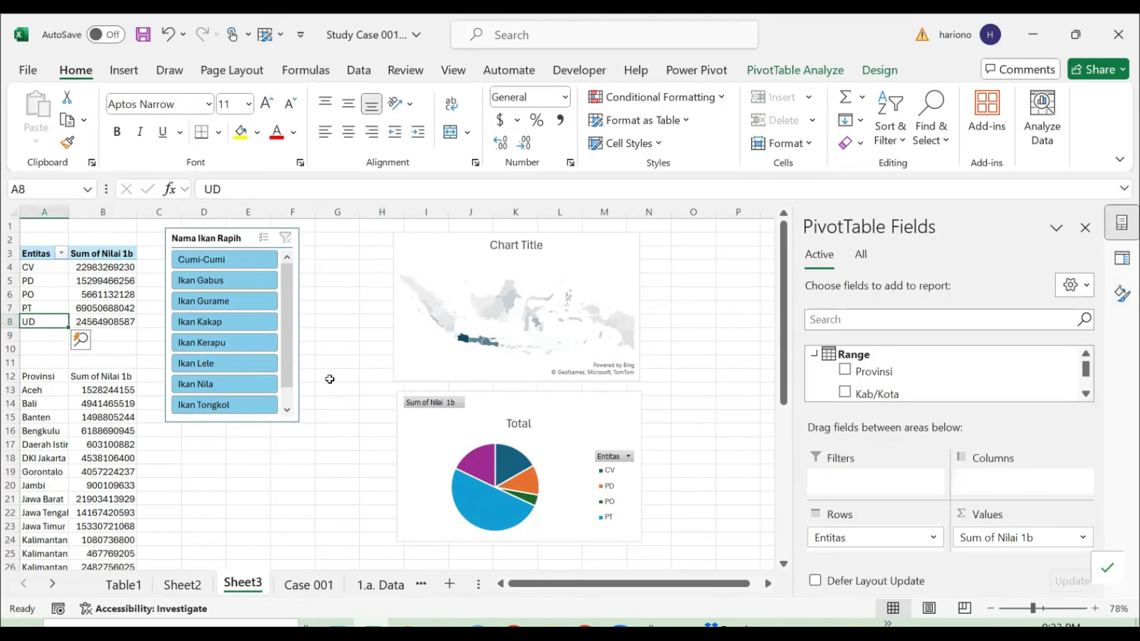
key(ctrl+Page_Up)
key(Left)
key(ctrl+Up)
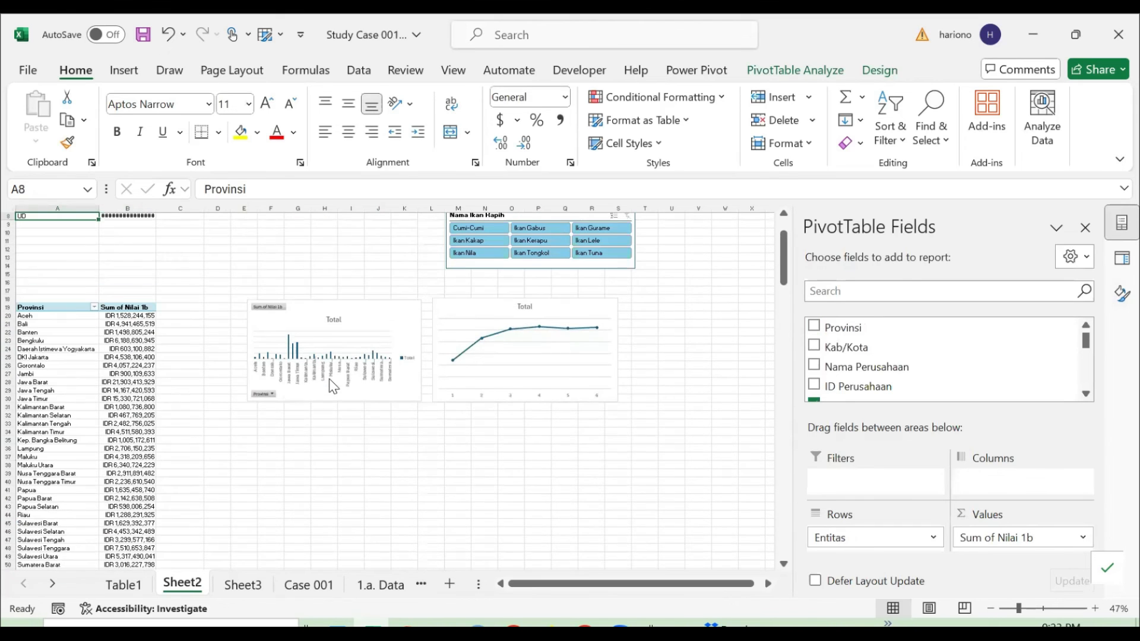
key(ctrl+Up)
key(ctrl+Up)
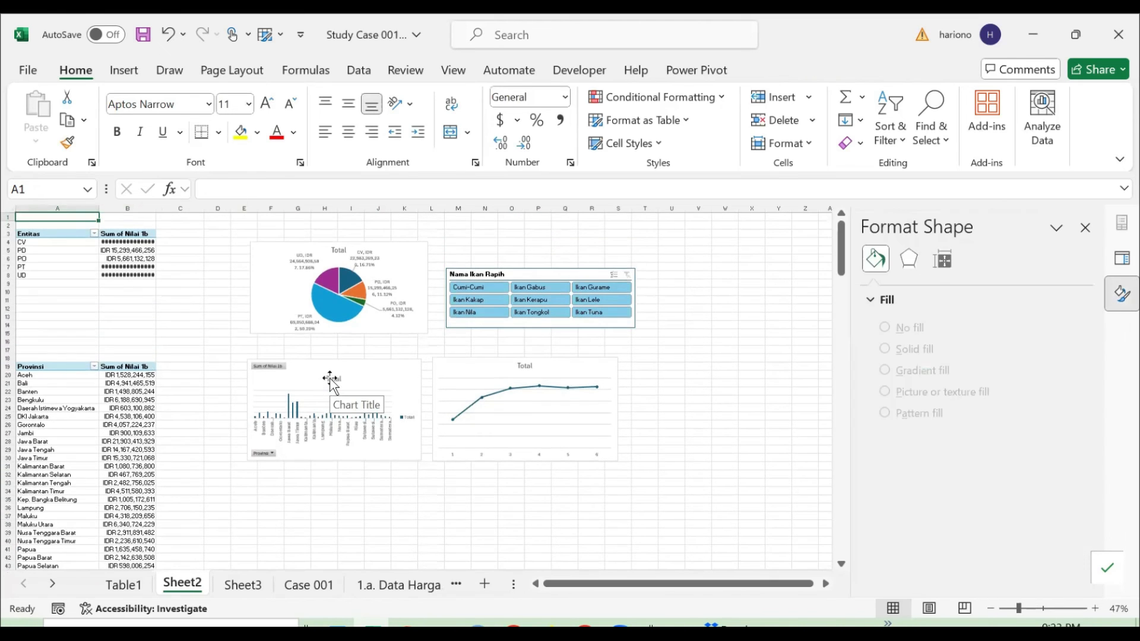
key(ctrl+Page_Up)
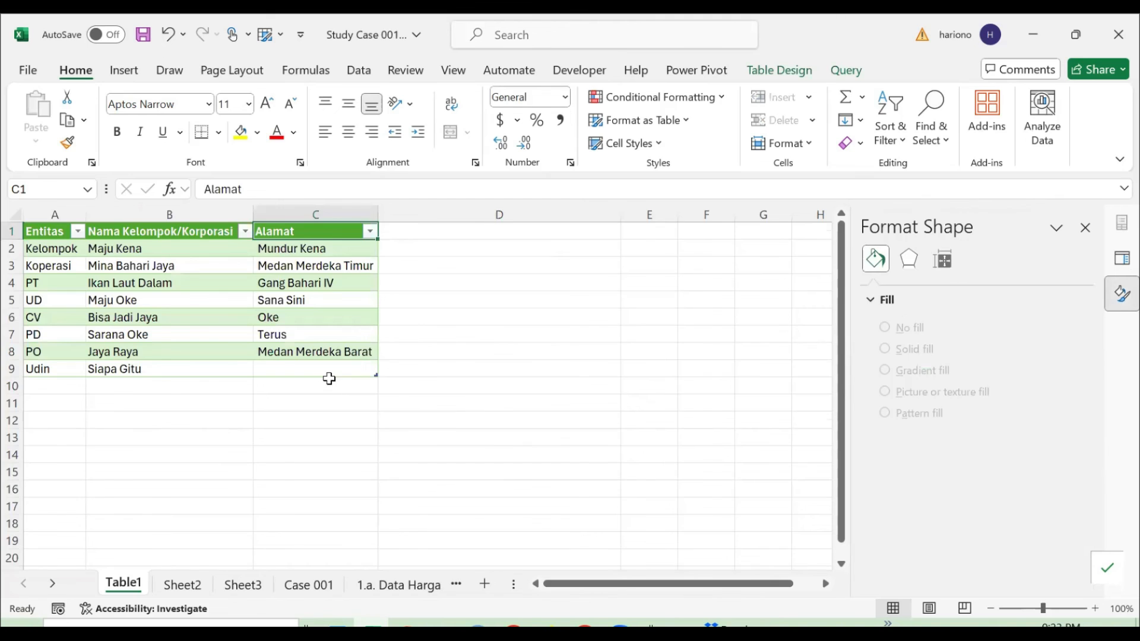
- Copy the entire data range on the Case 001 sheet, from the Provinsi header in A3 through the last Nilai 1b row
key(ctrl+Page_Down)
key(ctrl+Page_Down)
key(ctrl+Page_Down)
key(ctrl+Left)
key(ctrl+Up)
key(ctrl+Down)
key(ctrl+Right)
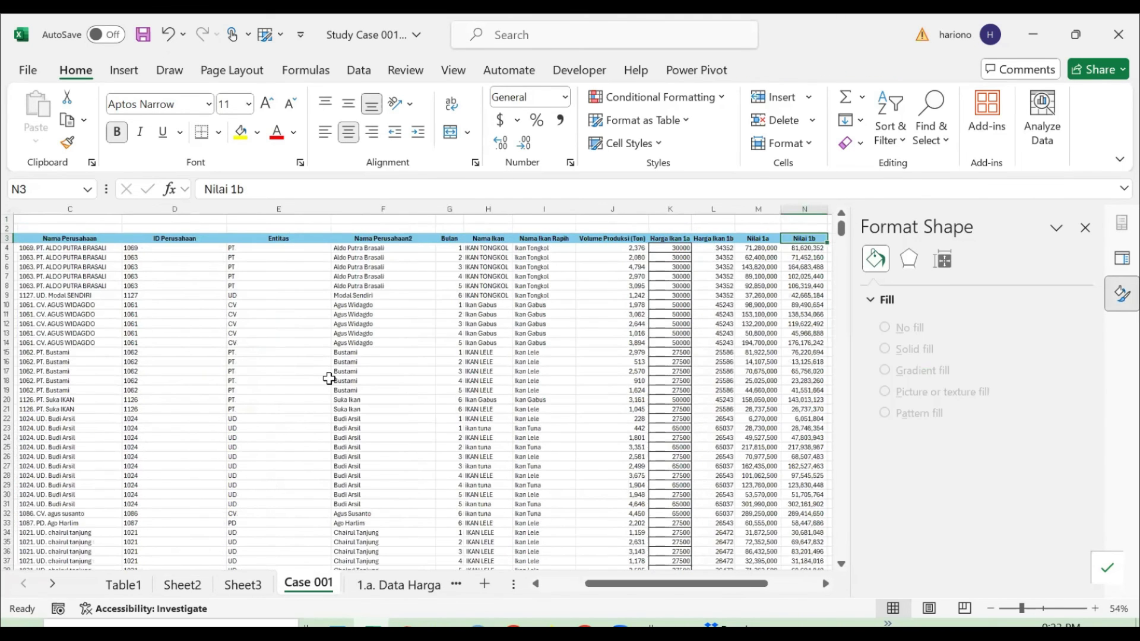
key(ctrl+Left)
key(ctrl+shift+Right)
key(ctrl+shift+Down)
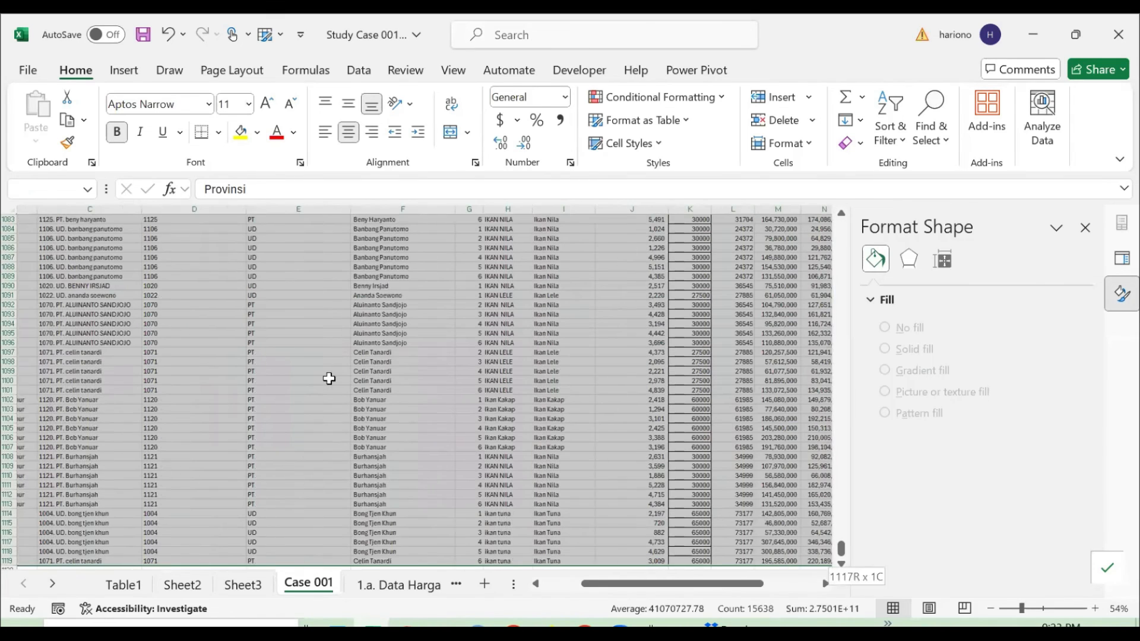
key(ctrl+c)
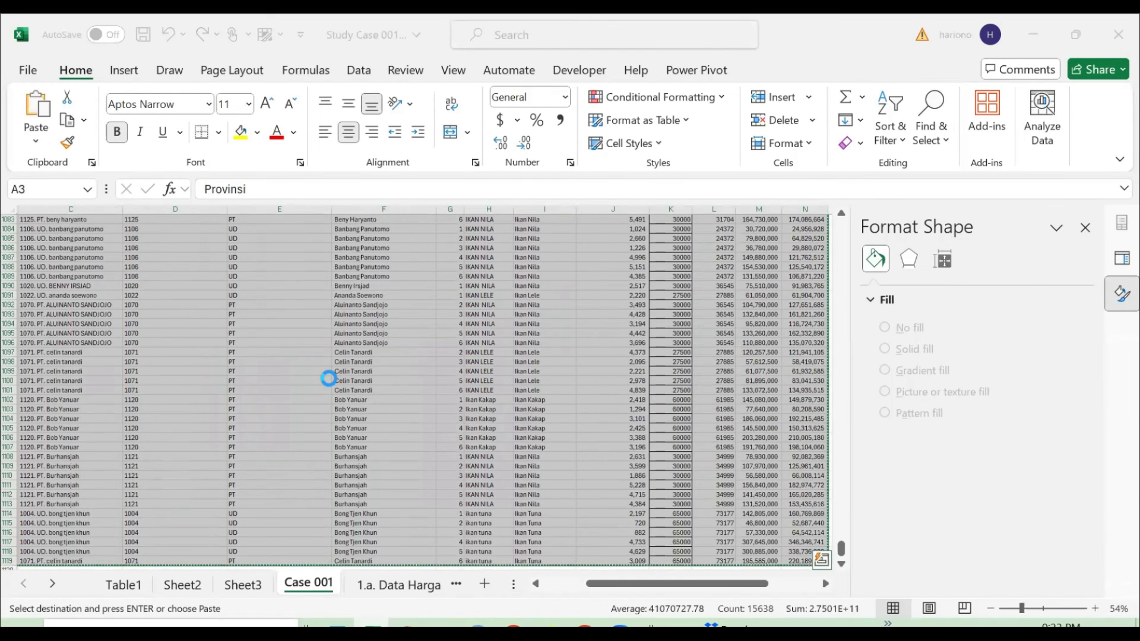
- Create a blank workbook and paste the copied data as values starting at A1
key(ctrl+n)
key(alt)
key(e)
key(s)
key(Return)
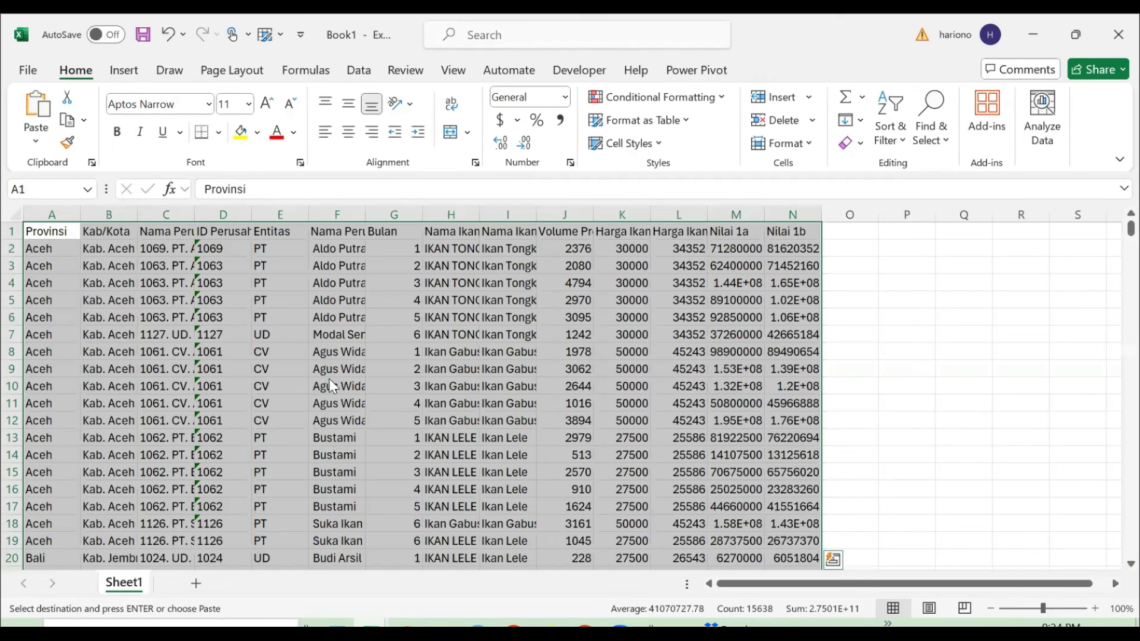
- Create a PivotTable from Sheet1 range A1:N1117 on a new worksheet without adding it to the Data Model
key(alt+n)
key(v)
key(t)
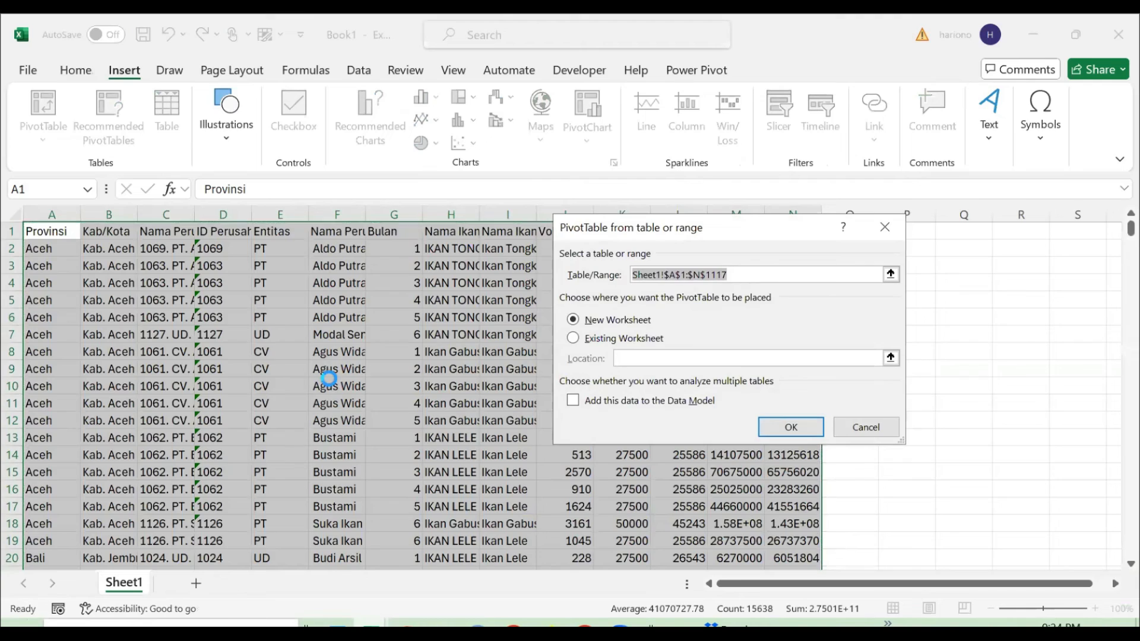
key(Return)
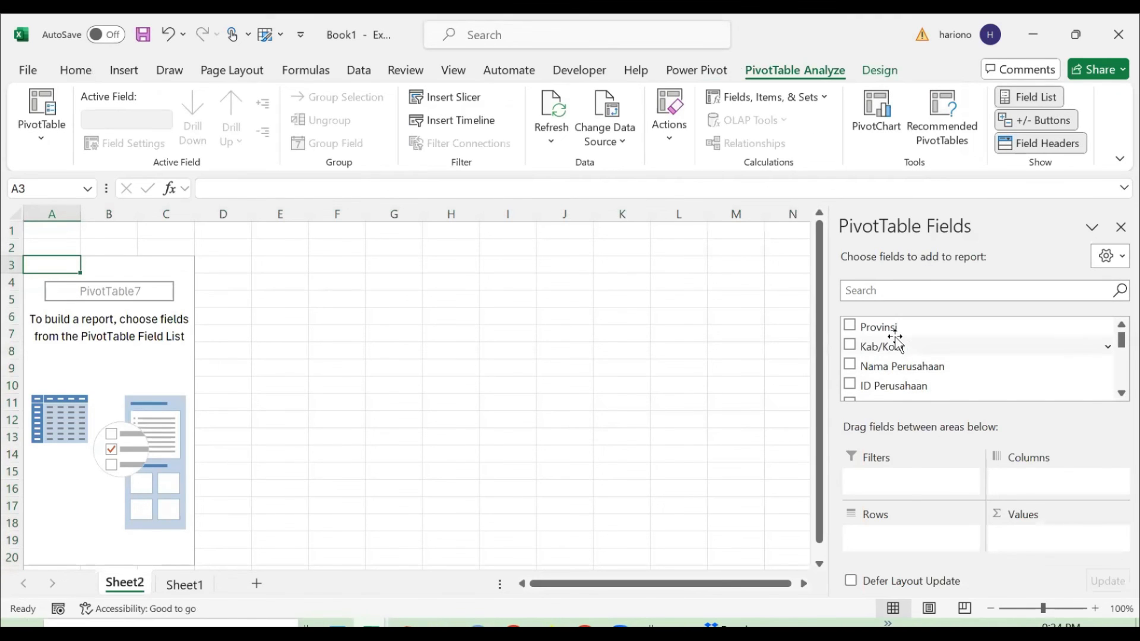
- Add Nama Perusahaan and Nama Ikan Rapih as row fields of the new PivotTable
click(904, 292)
click(862, 370)
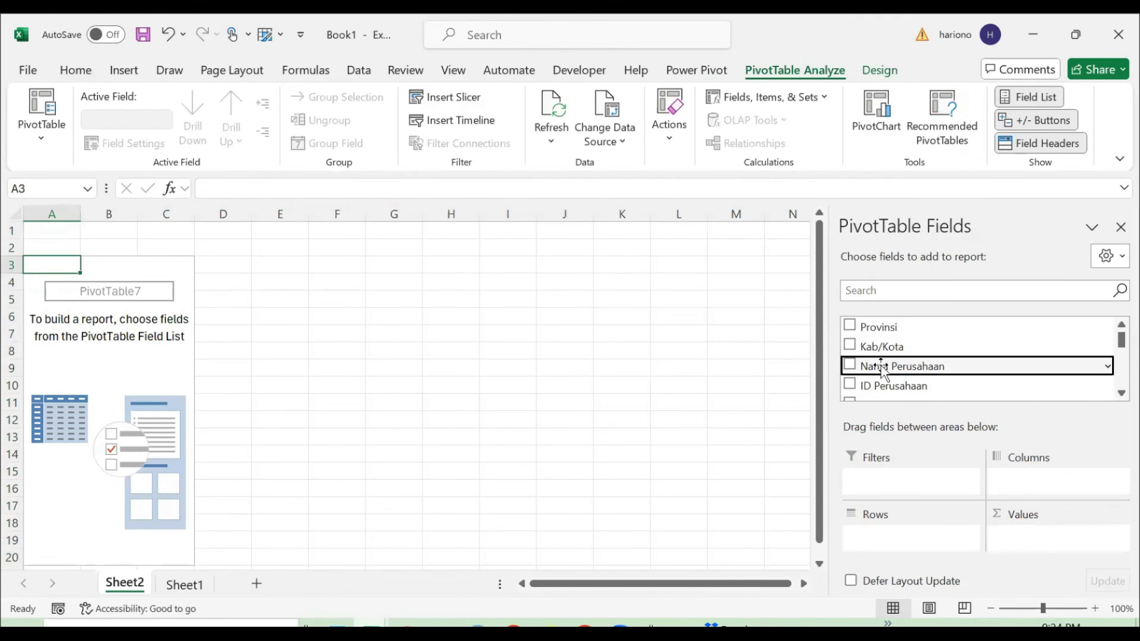
click(901, 291)
text(nama)
click(850, 384)
- Add Volume Produksi (Ton) and Nilai 1b as summed value fields of the PivotTable
drag(897, 289, 753, 287)
text(vol)
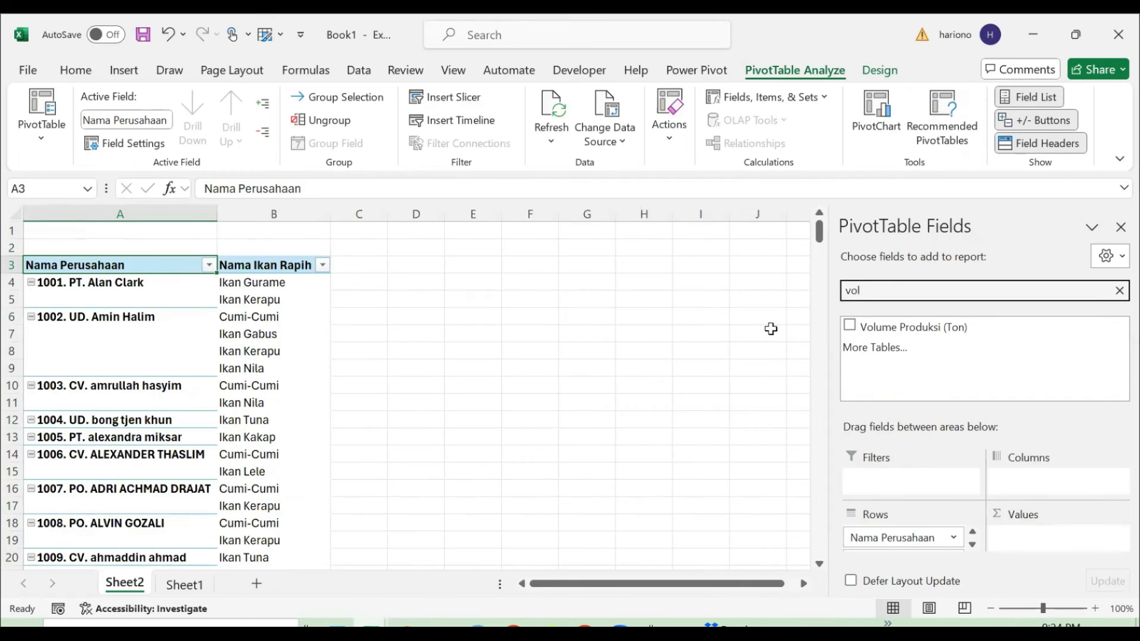
click(850, 325)
drag(873, 291, 756, 293)
text(nilai)
drag(873, 347, 1060, 549)
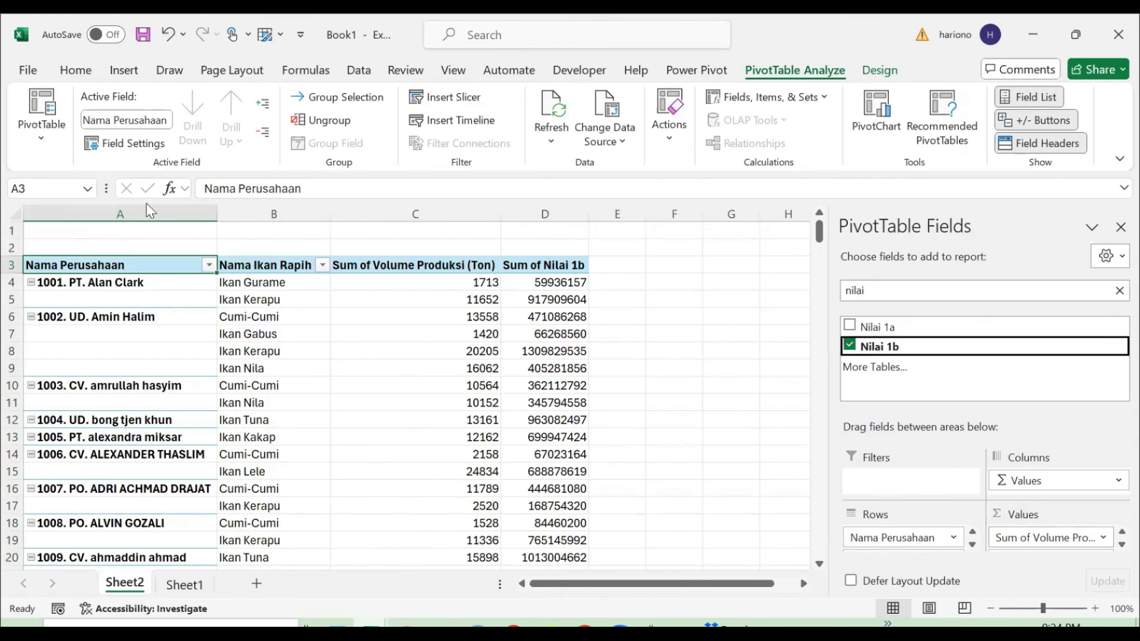
- Add the Provinsi field to the PivotTable as a report filter
drag(937, 292, 737, 295)
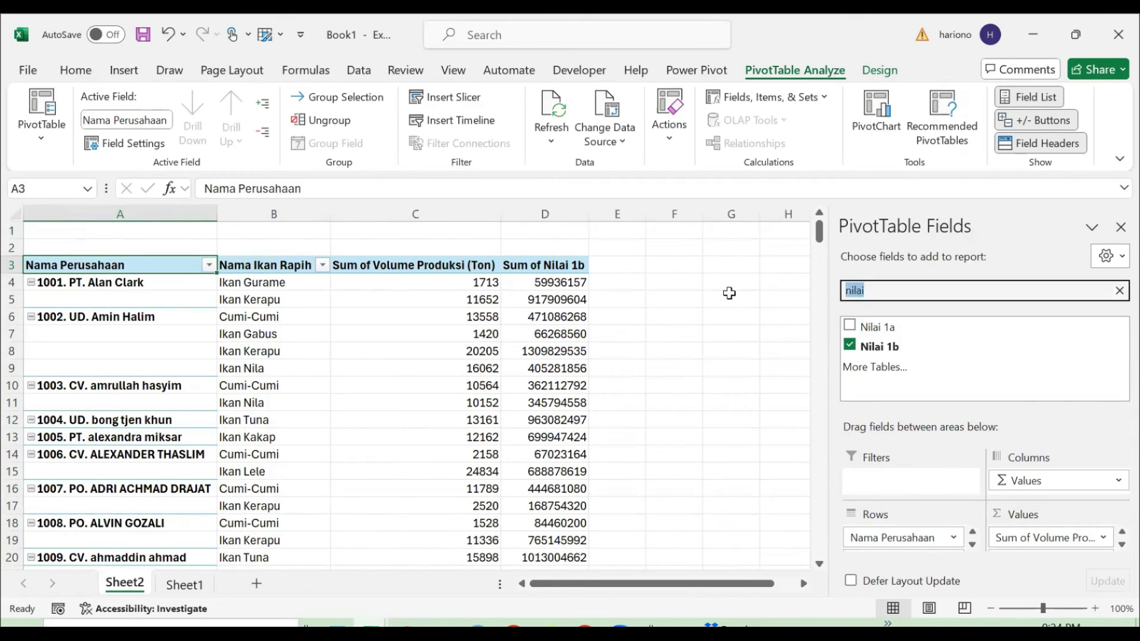
text(pro)
drag(878, 326, 913, 491)
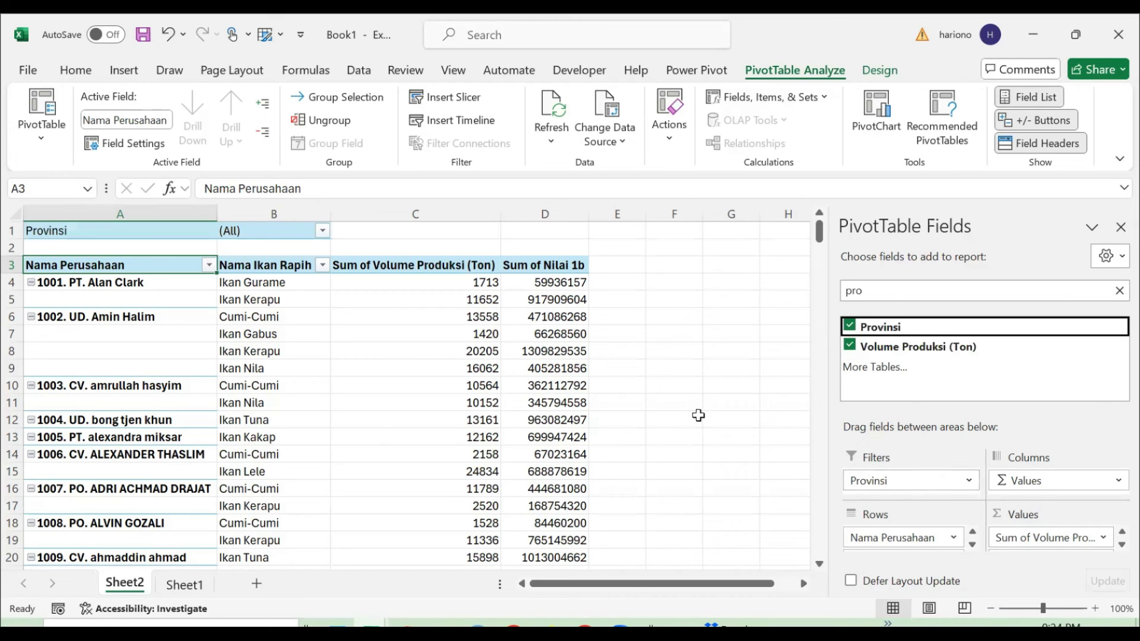
- Duplicate the Sheet2 worksheet and filter the copy's PivotTable to the province Aceh
mouse_move(498, 350)
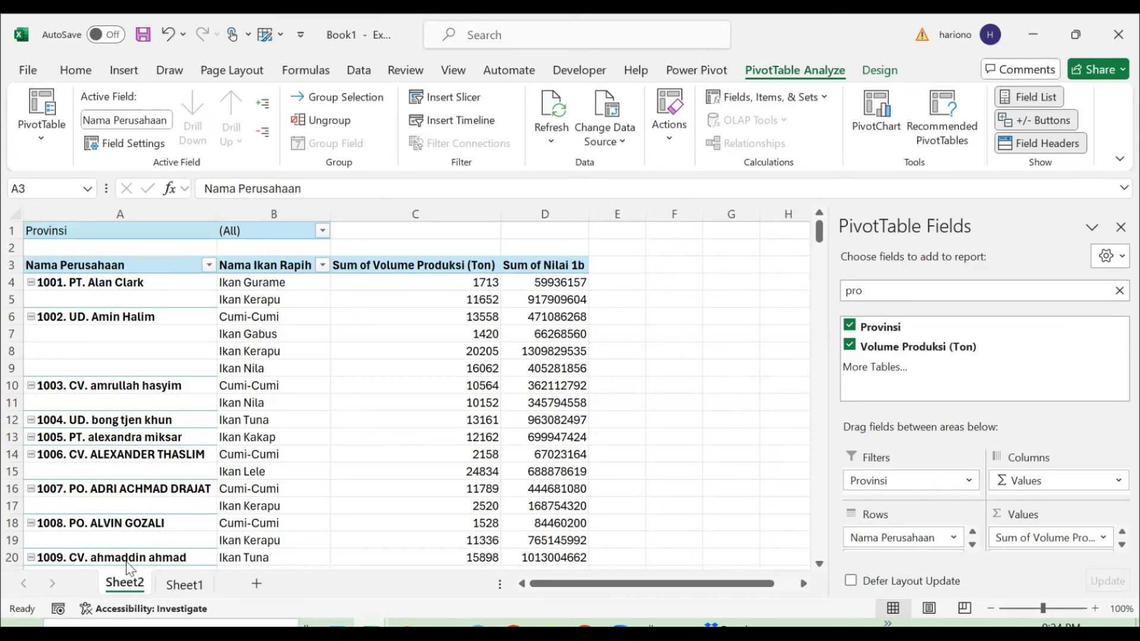
click(125, 586)
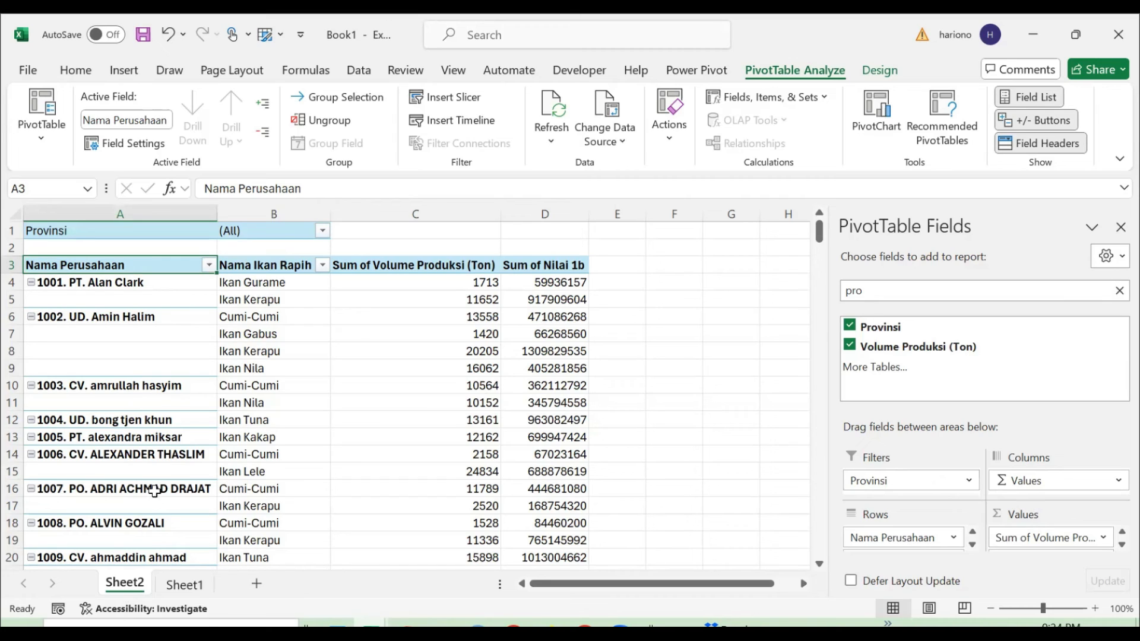
drag(171, 579, 173, 580)
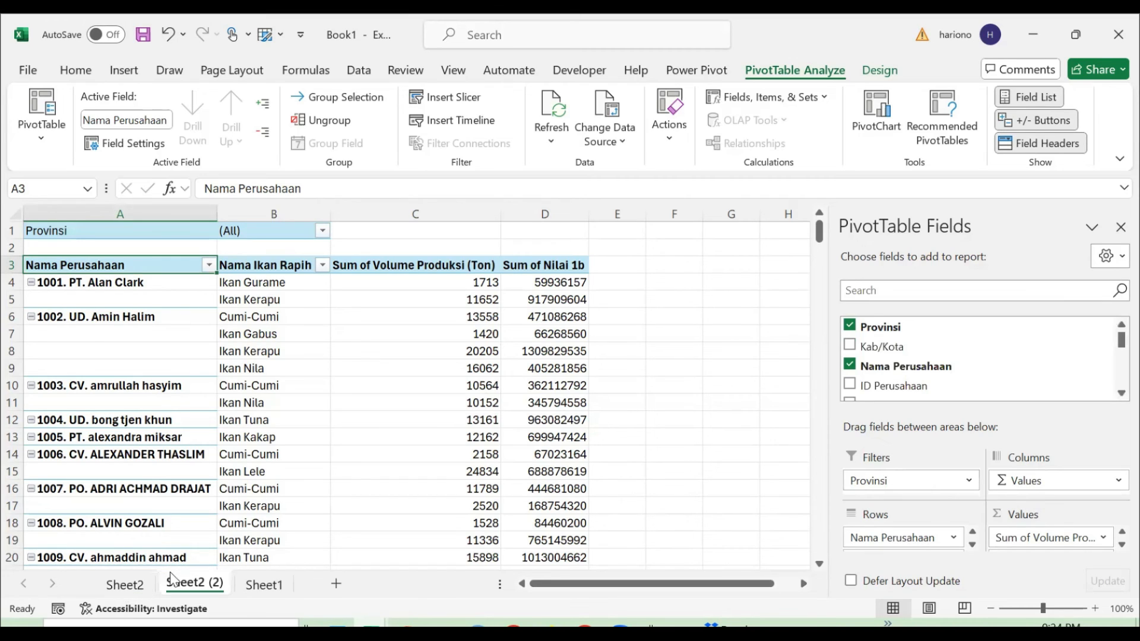
click(322, 232)
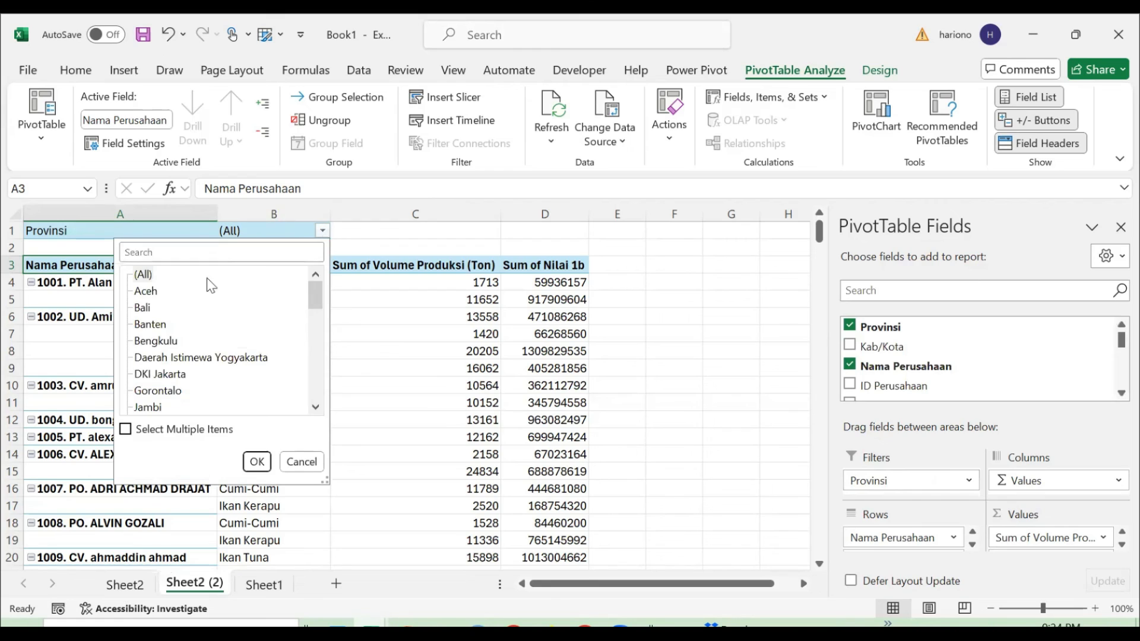
click(256, 462)
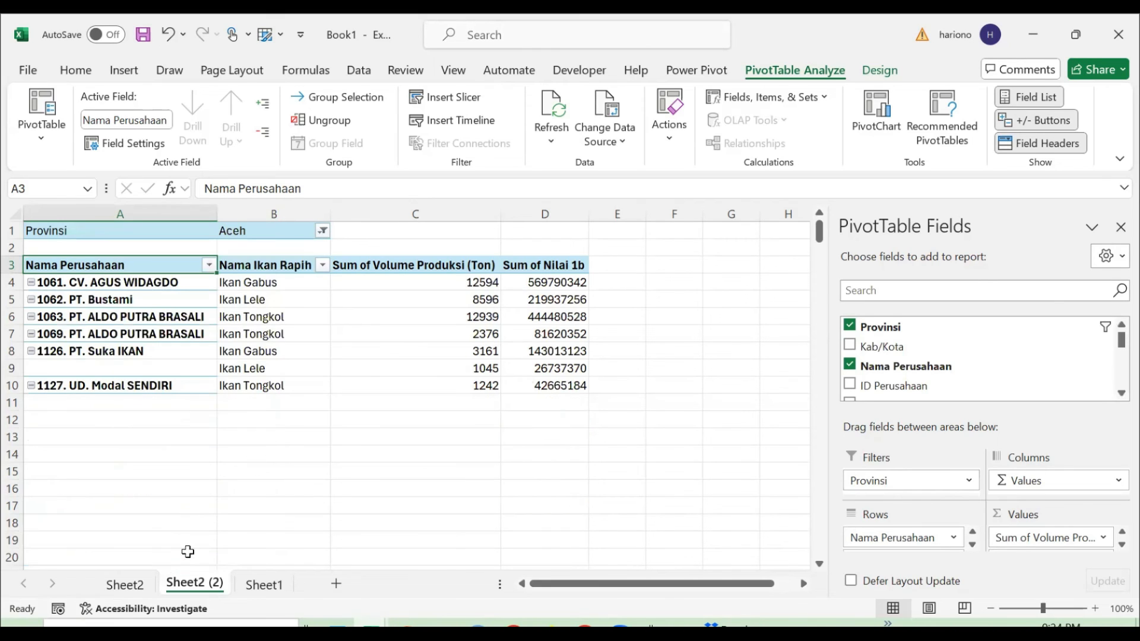
- Duplicate the Aceh-filtered worksheet and filter the new copy's PivotTable to the province Bali
drag(231, 576, 248, 581)
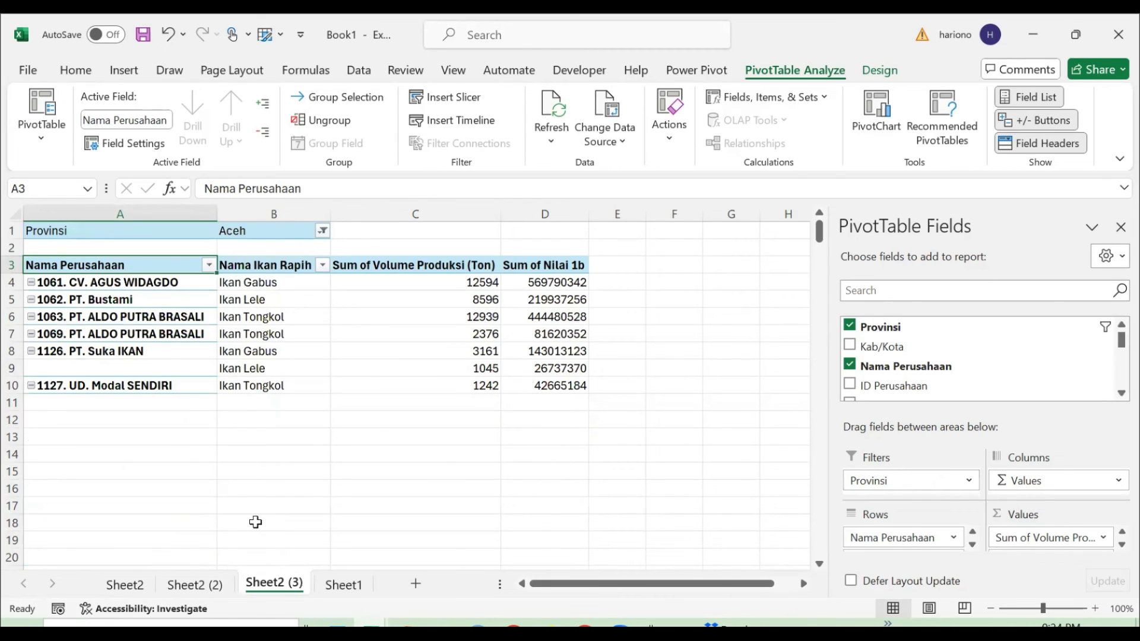
click(324, 232)
click(143, 307)
click(257, 461)
- Rename the two copied worksheets Aceh and Bali to match their province filters
click(196, 585)
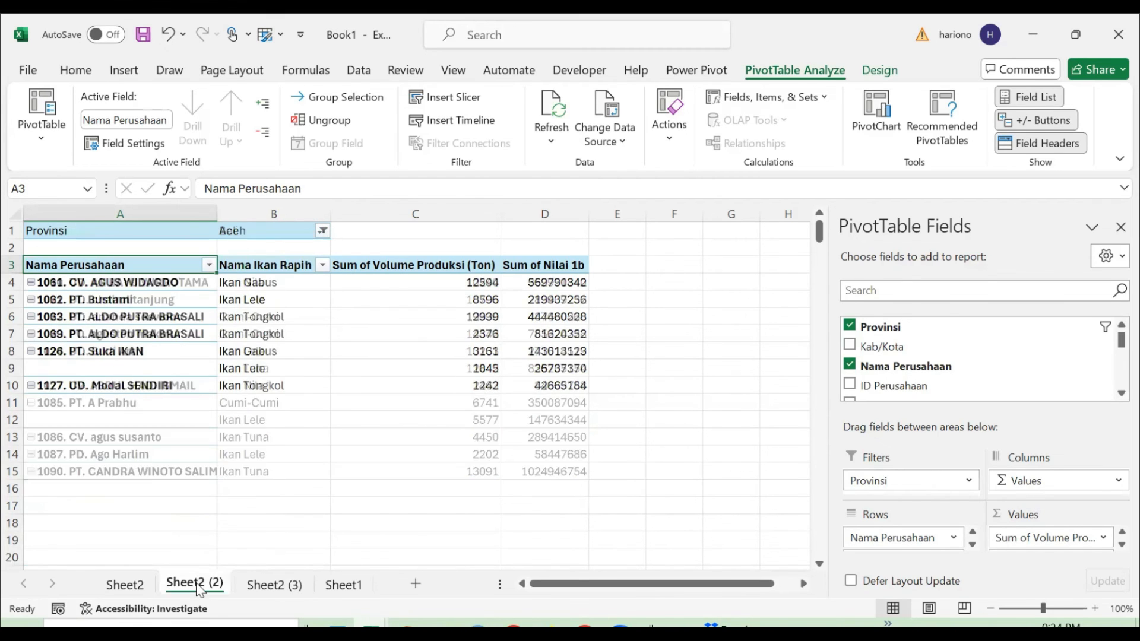
double_click(196, 585)
text(Aceh)
key(Return)
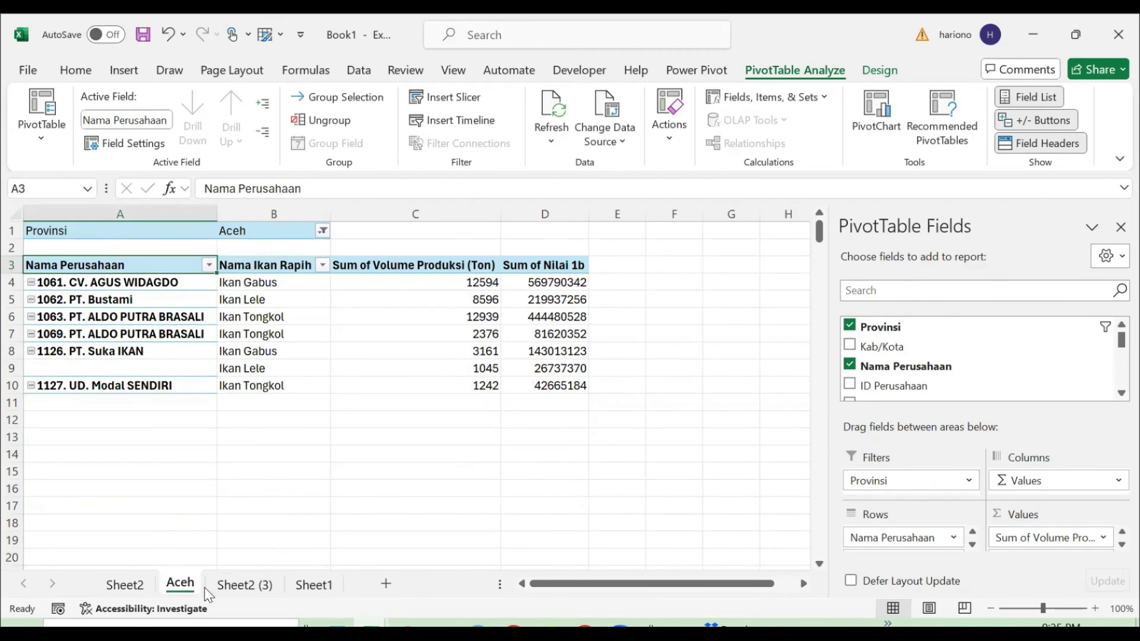
double_click(228, 585)
text(Vali)
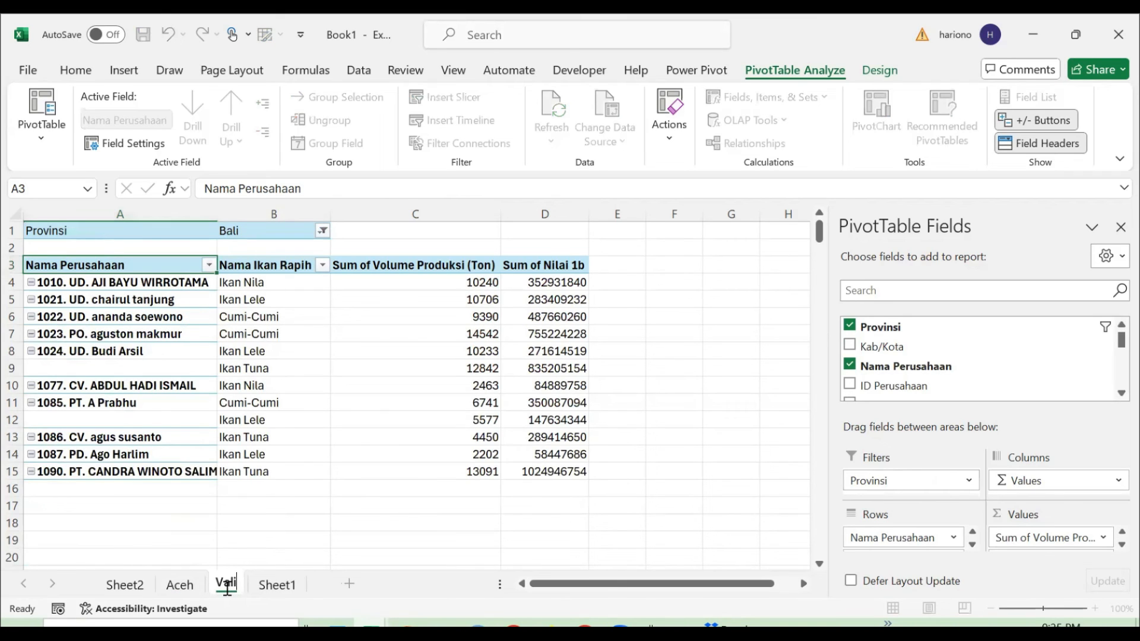
double_click(227, 587)
text(Bali)
key(Return)
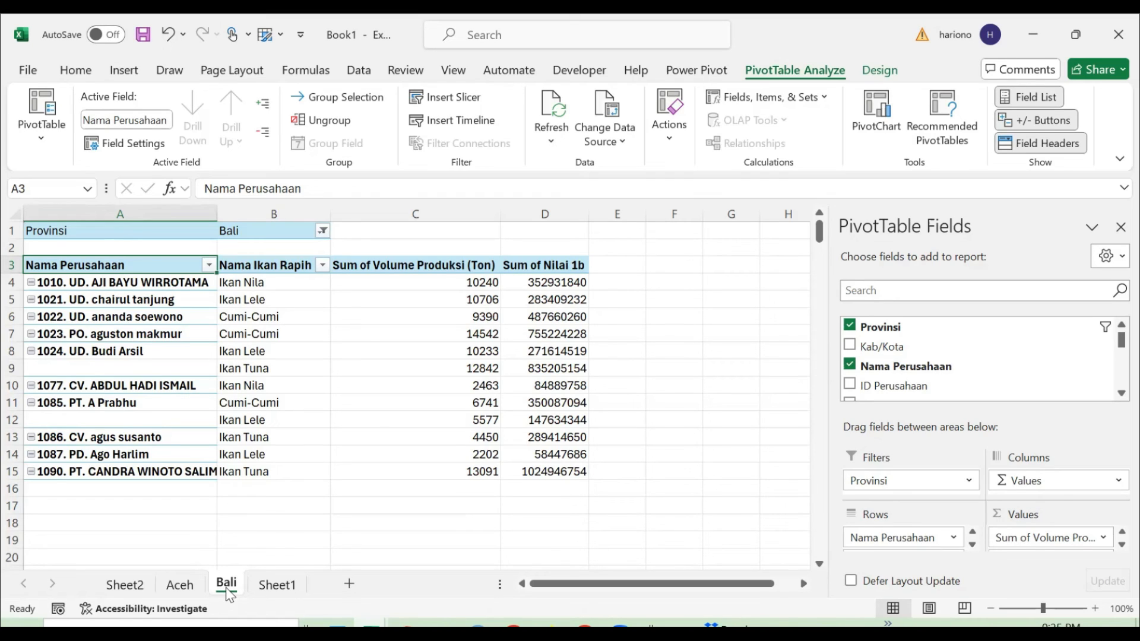
- Delete the manually copied Aceh and Bali worksheets together
click(137, 586)
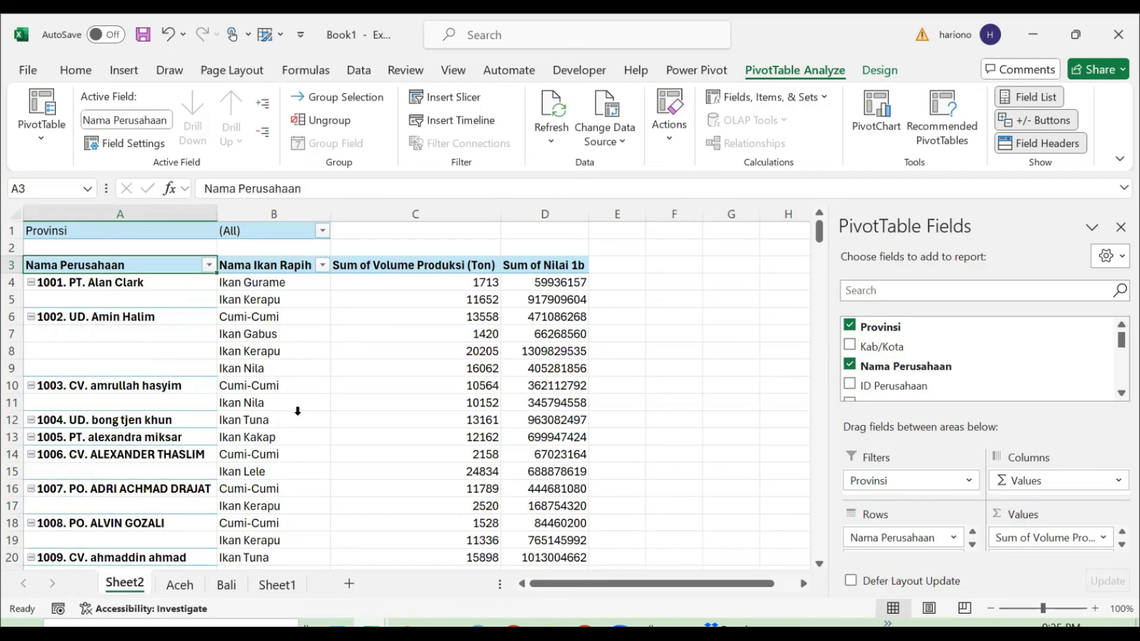
click(196, 585)
ctrl+click(221, 586)
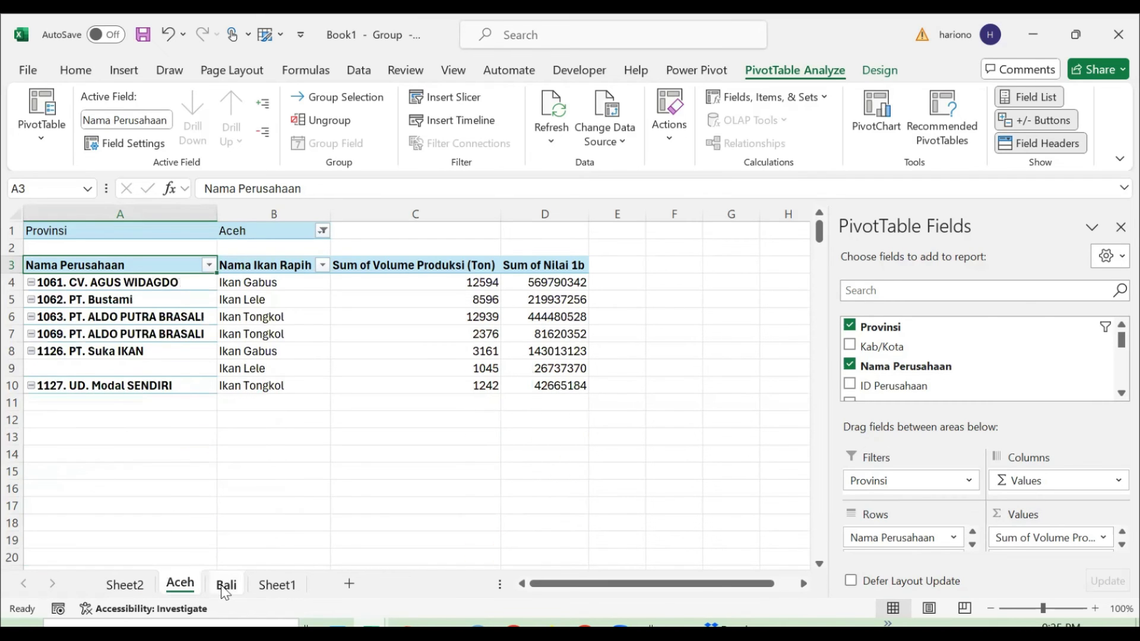
right_click(221, 585)
click(300, 340)
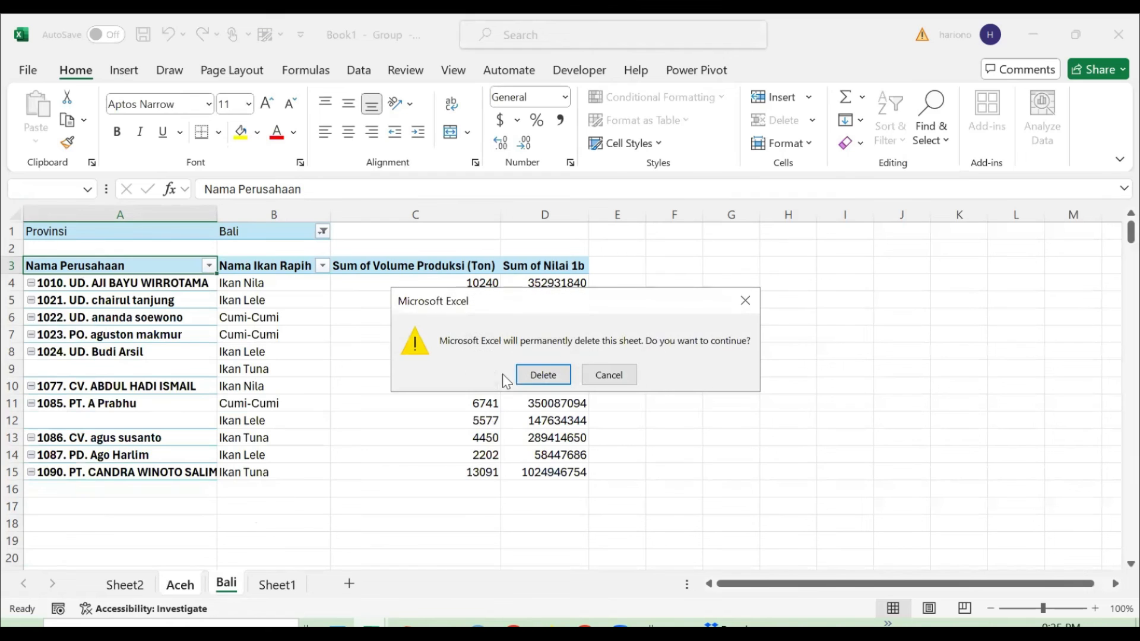
click(542, 372)
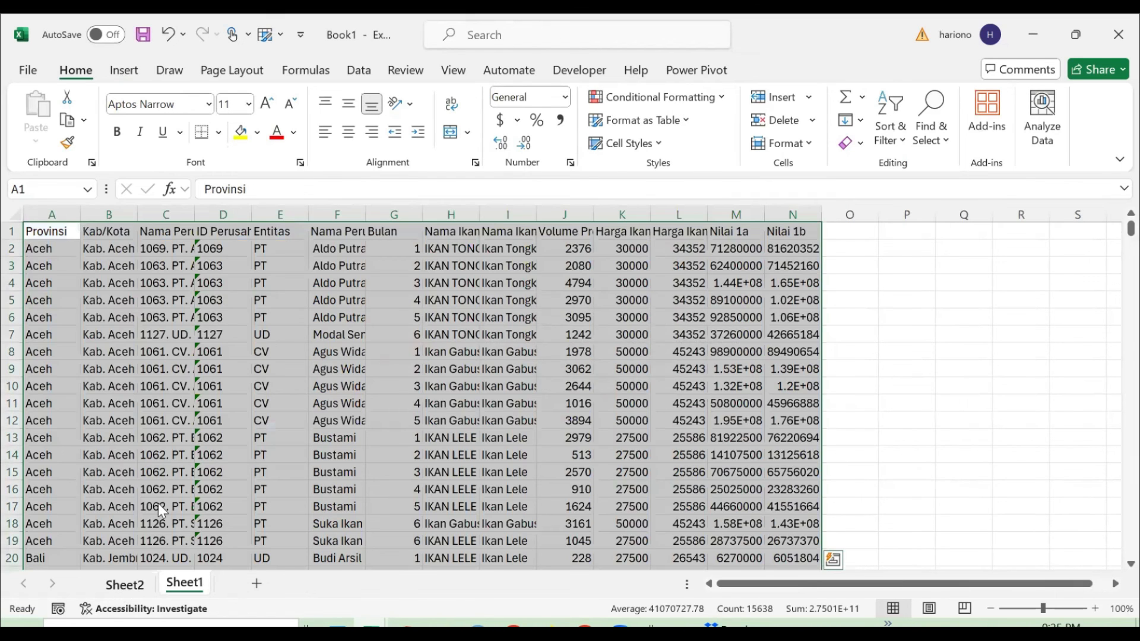
- Set the Sheet2 PivotTable's report layout to tabular form with all item labels repeated
click(125, 585)
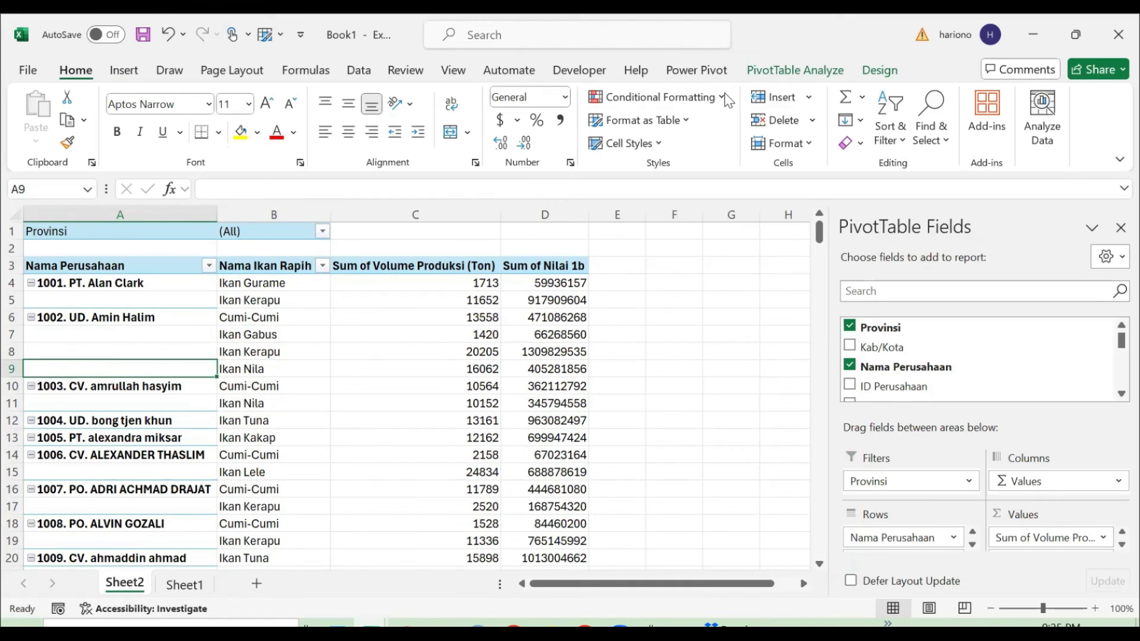
click(100, 302)
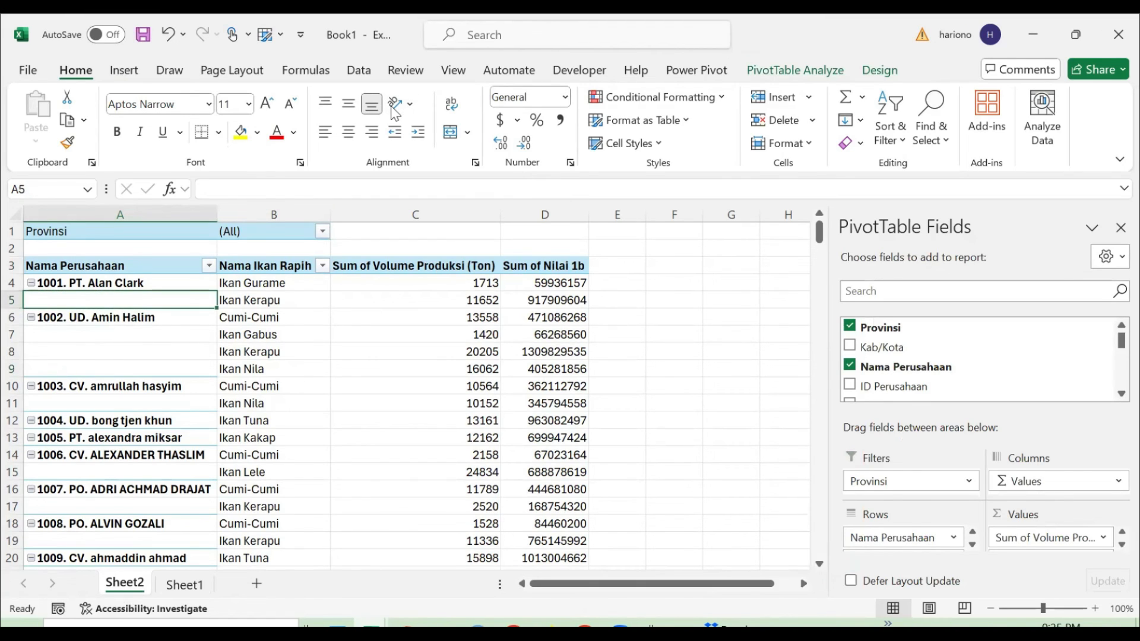
click(818, 80)
click(815, 72)
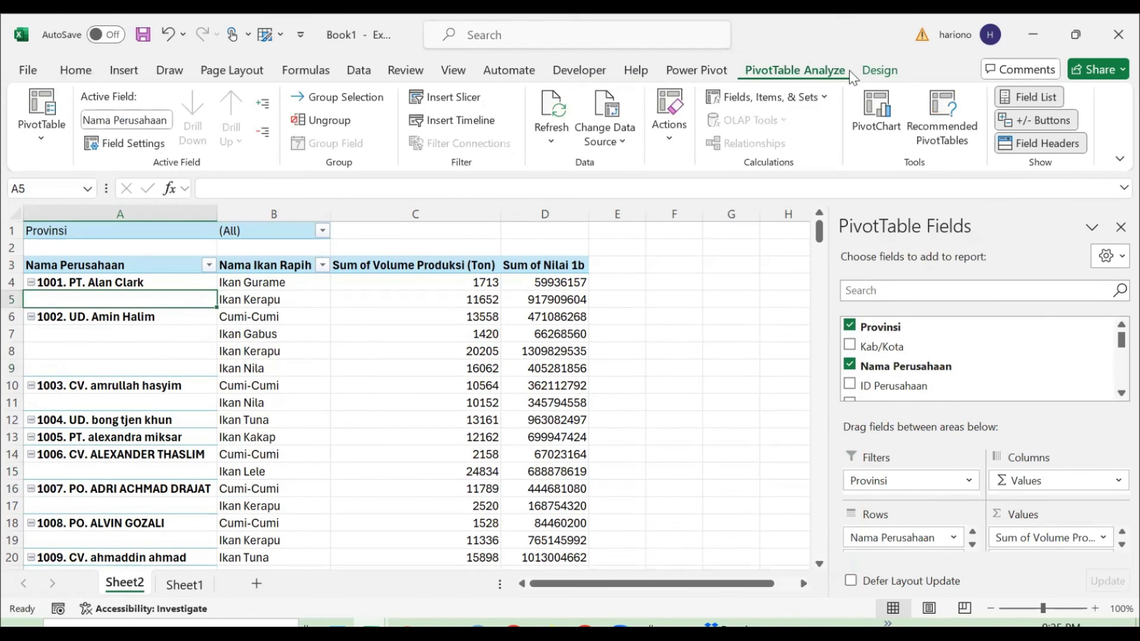
click(871, 75)
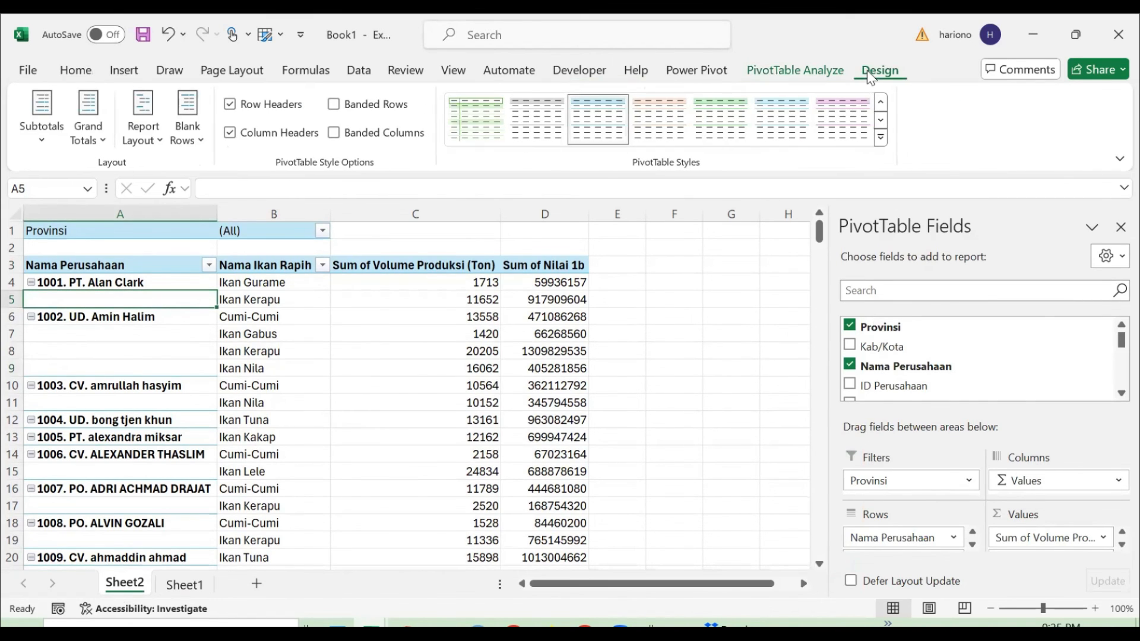
click(152, 137)
click(221, 247)
click(143, 133)
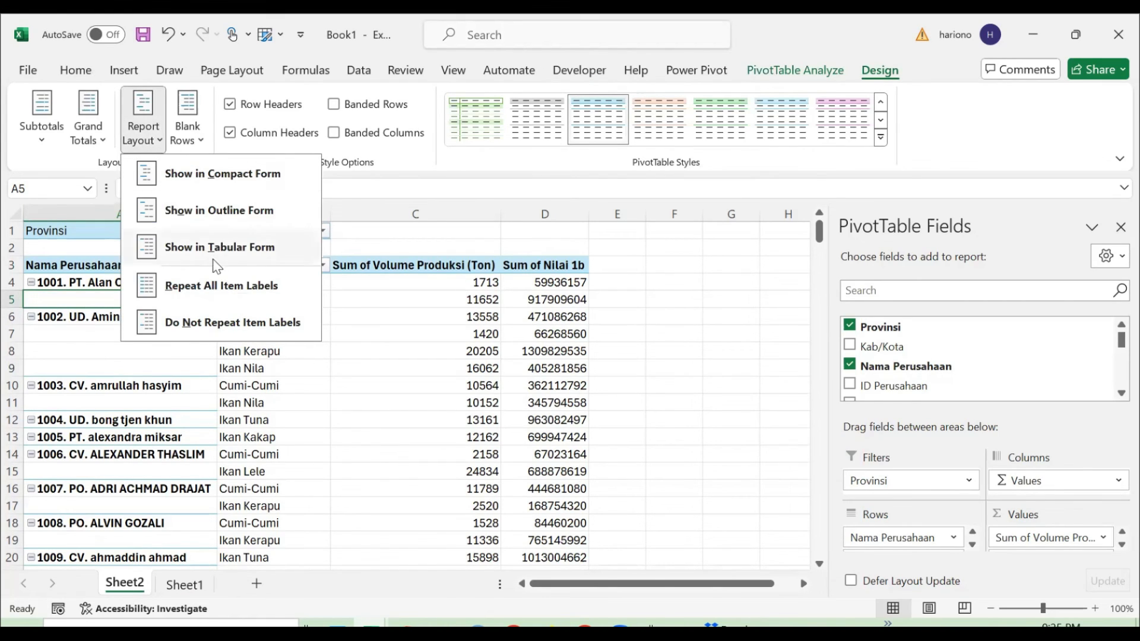
click(220, 288)
click(146, 448)
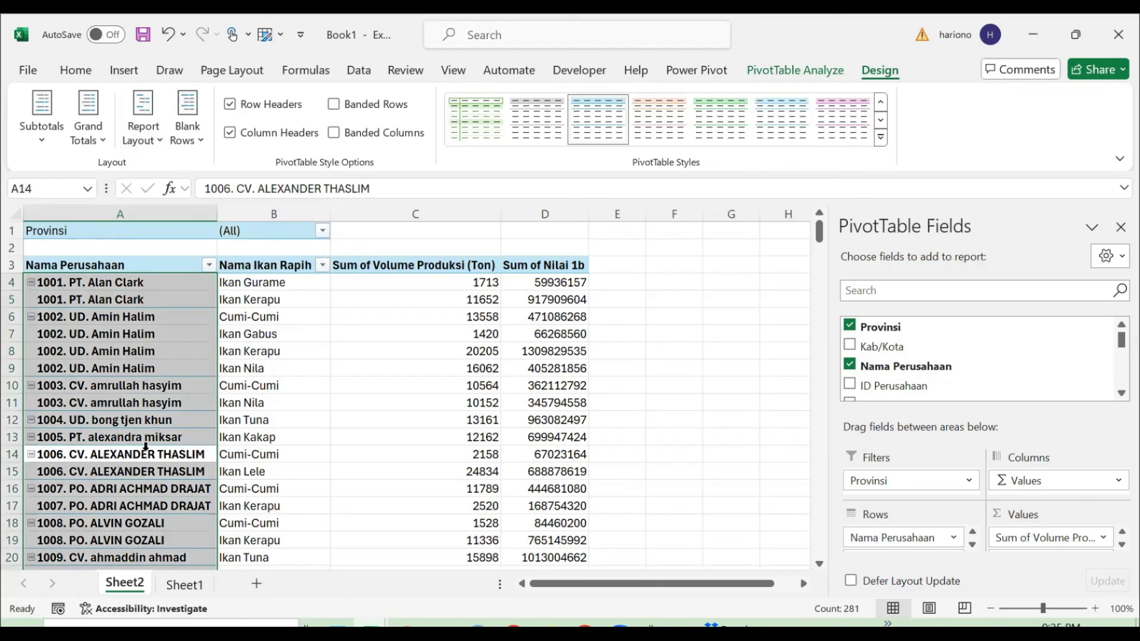
- Generate a separate report filter page for every Provinsi value from the Sheet2 PivotTable
click(180, 283)
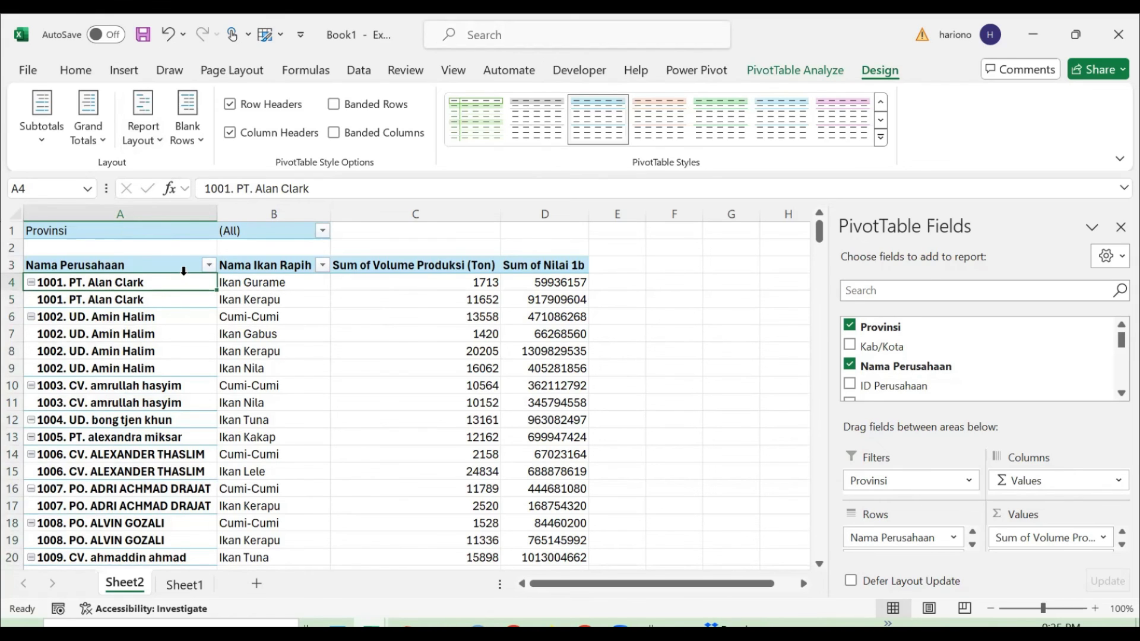
click(810, 74)
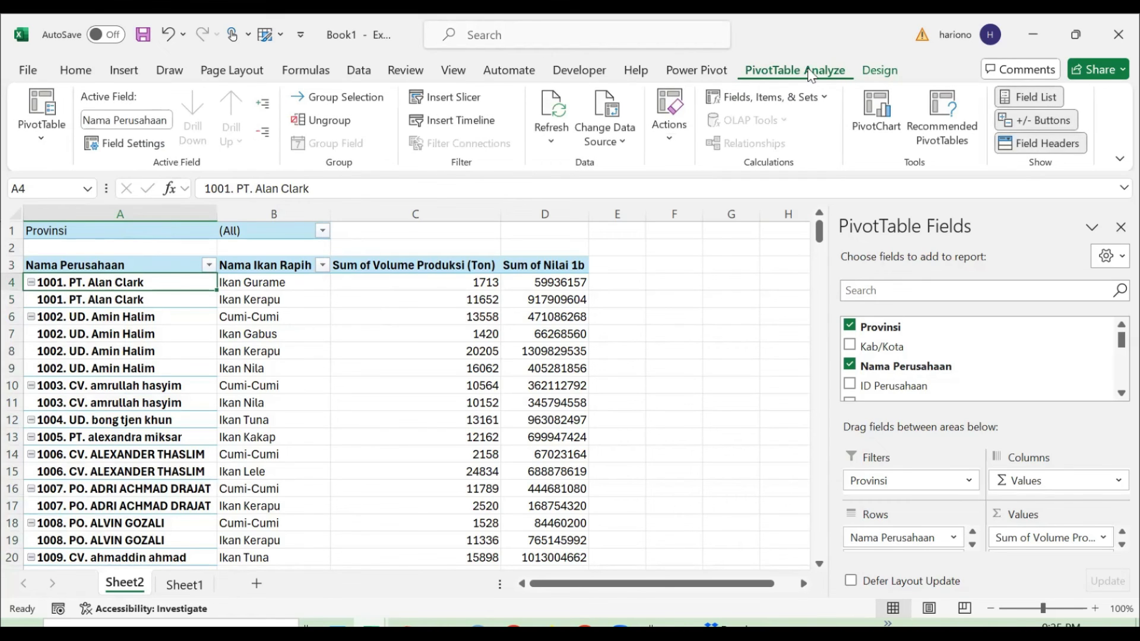
click(45, 142)
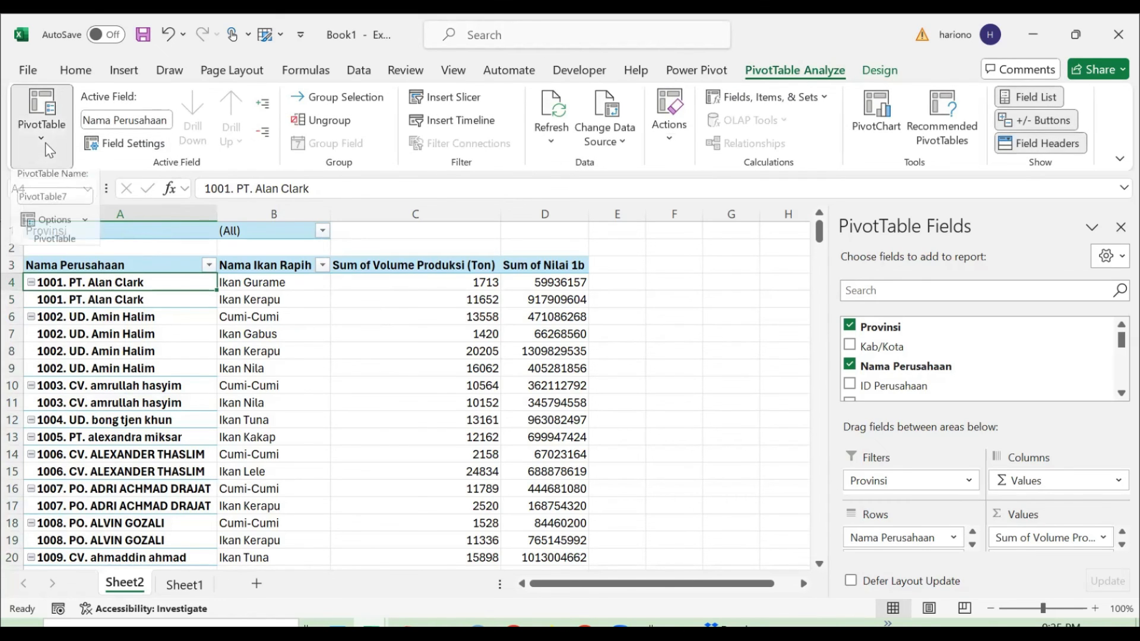
click(87, 232)
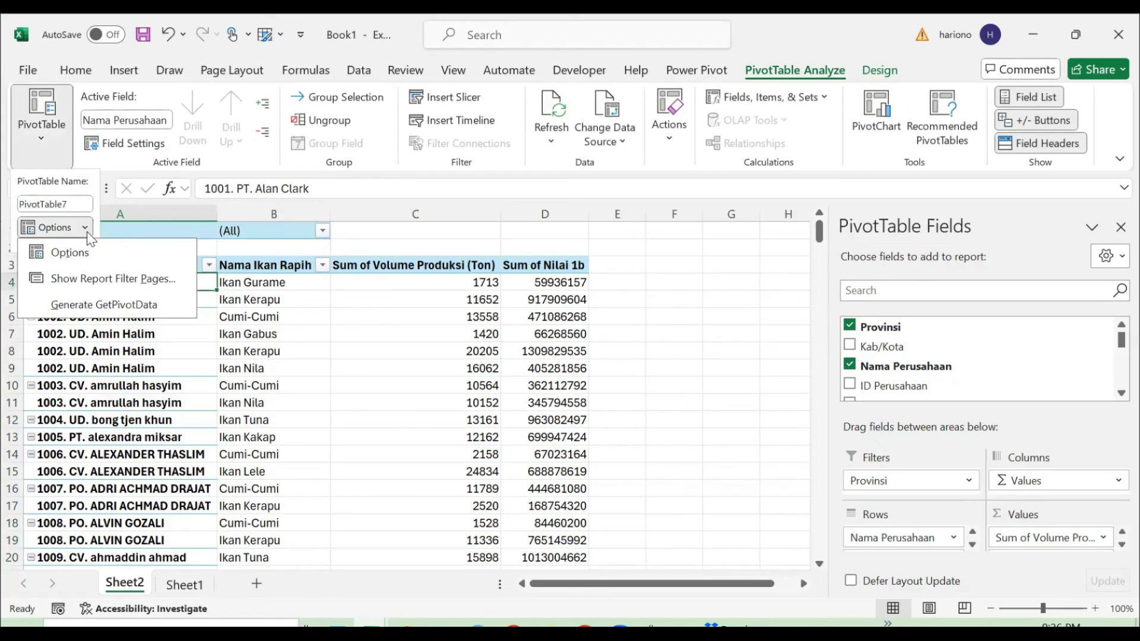
click(96, 279)
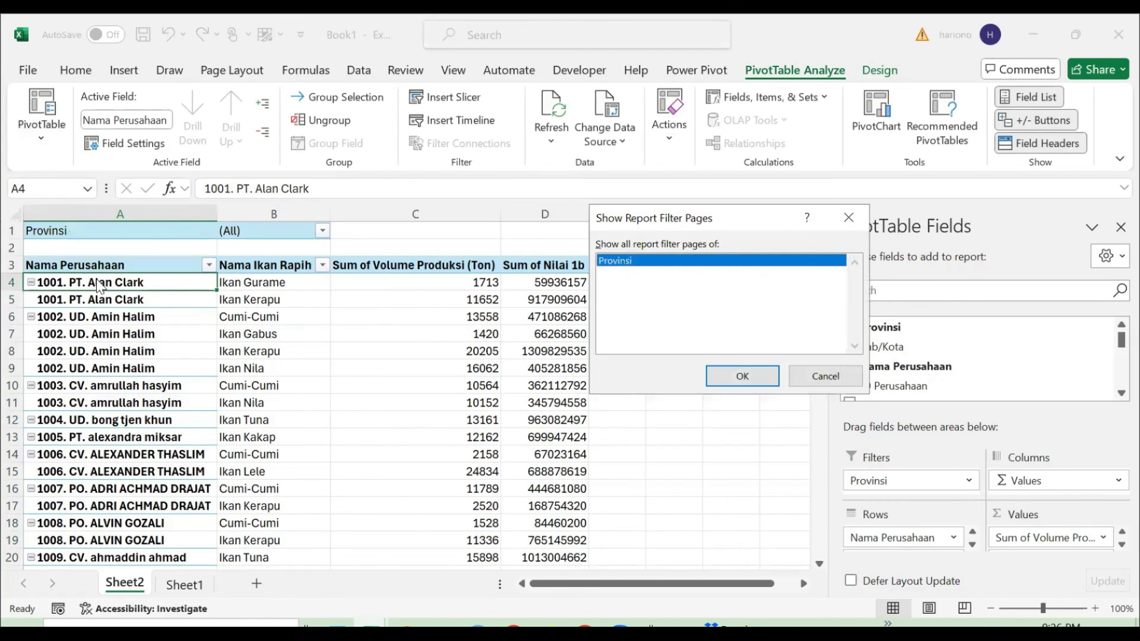
drag(704, 218, 583, 101)
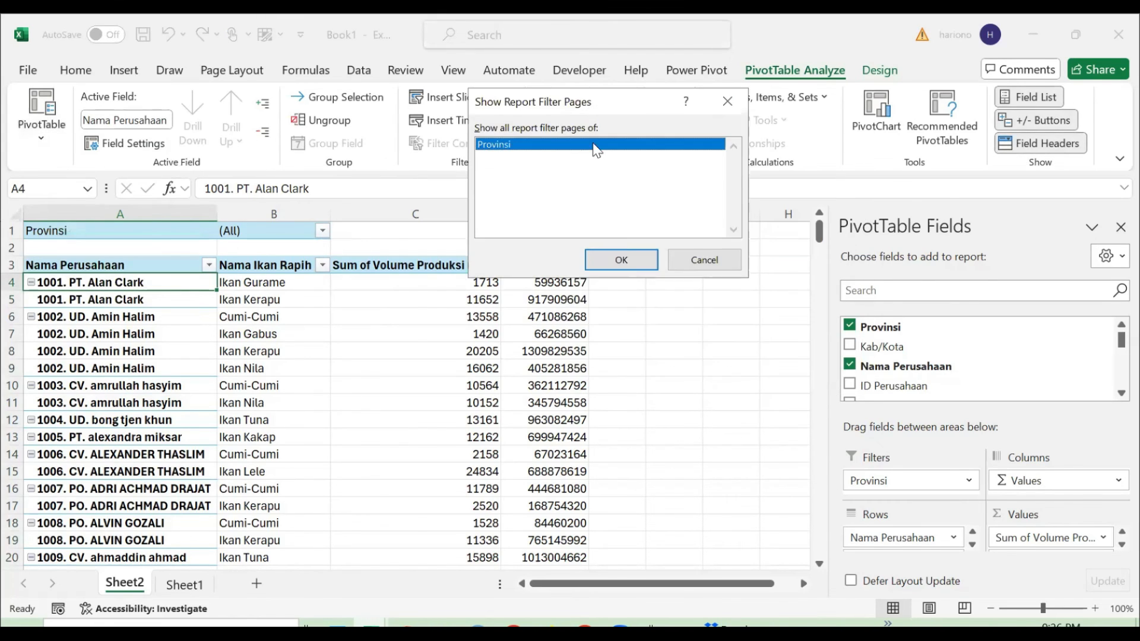
click(622, 258)
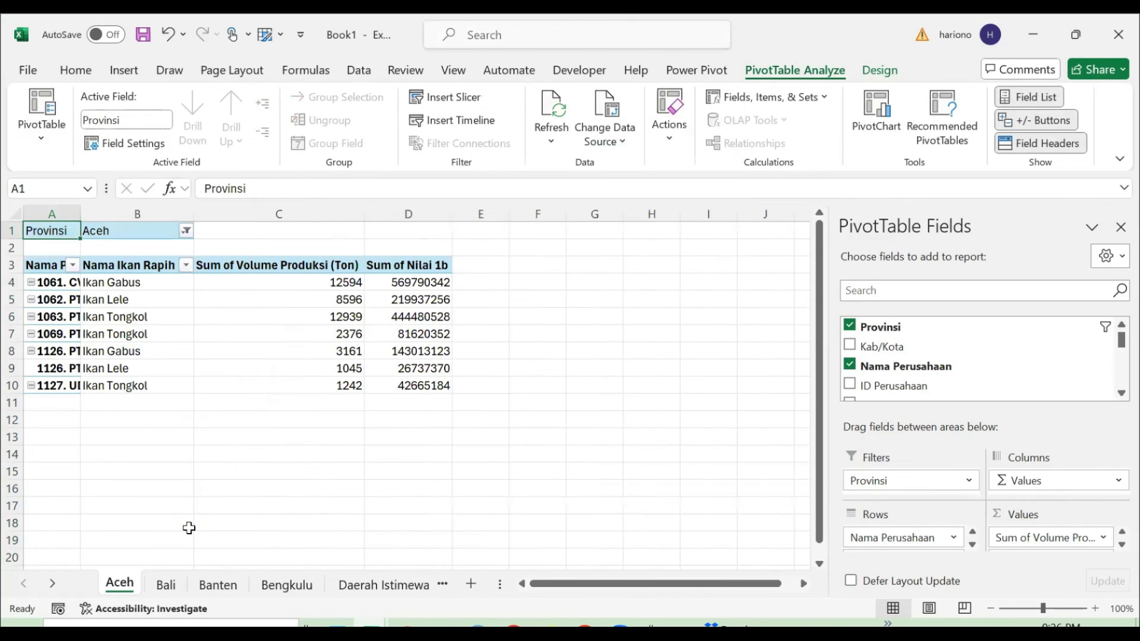
- Review the generated province worksheets one after another, from Aceh through Jawa Tengah
key(ctrl+Page_Down)
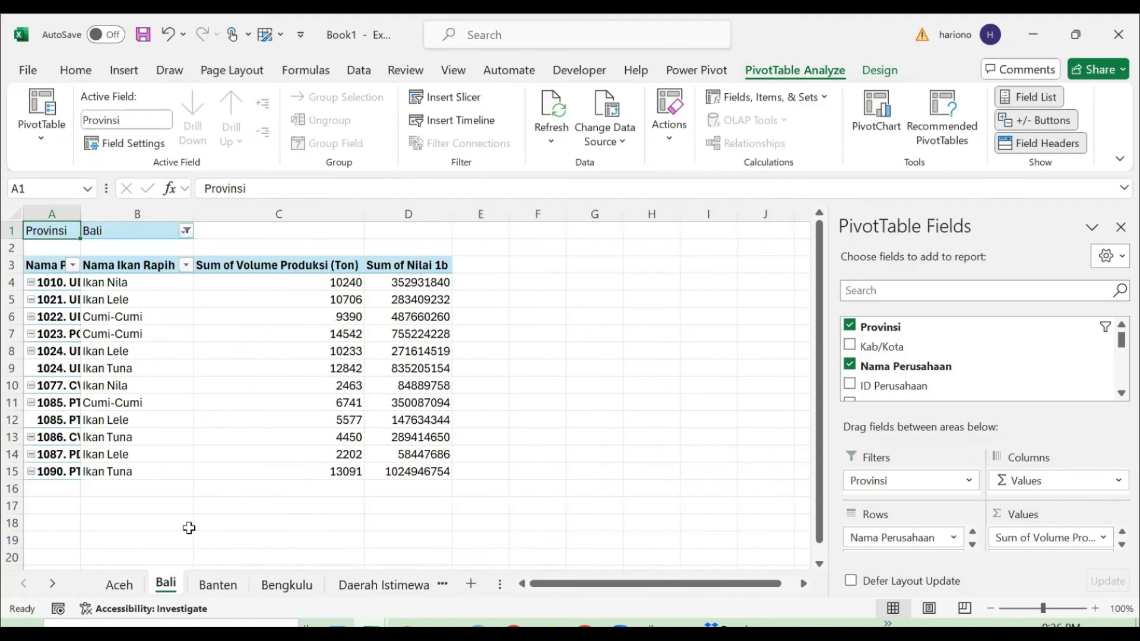
key(ctrl+Page_Down)
key(ctrl+Page_Down)
key(ctrl+Page_Down)
key(ctrl+Page_Down)
key(ctrl+Page_Down)
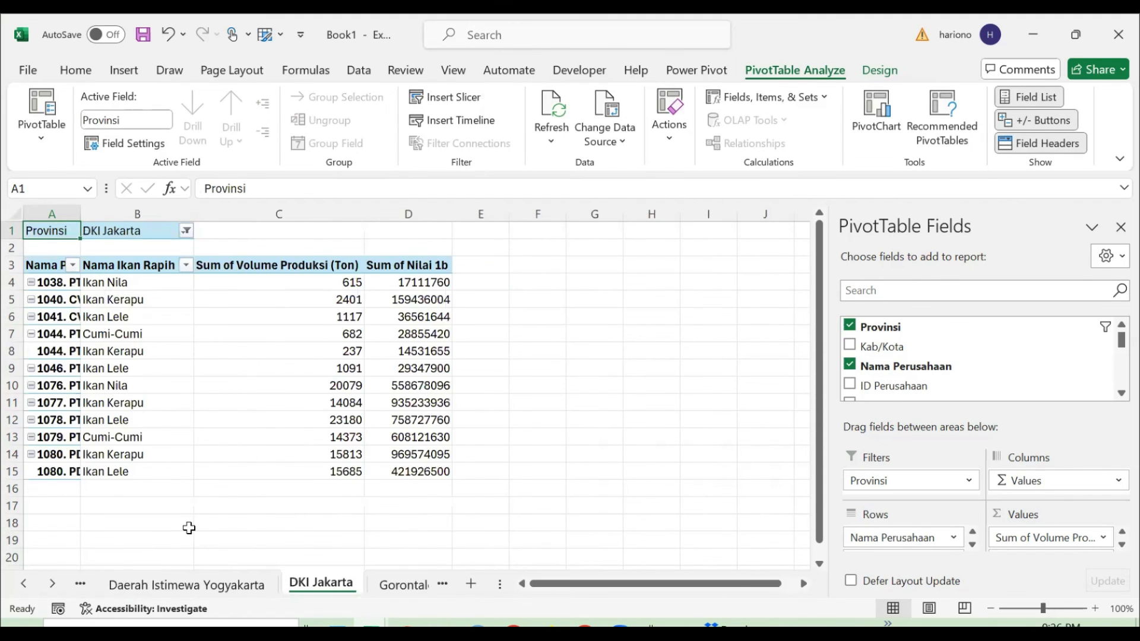
key(ctrl+Page_Down)
key(ctrl+Page_Down)
key(ctrl+Page_Down)
key(ctrl+Page_Down)
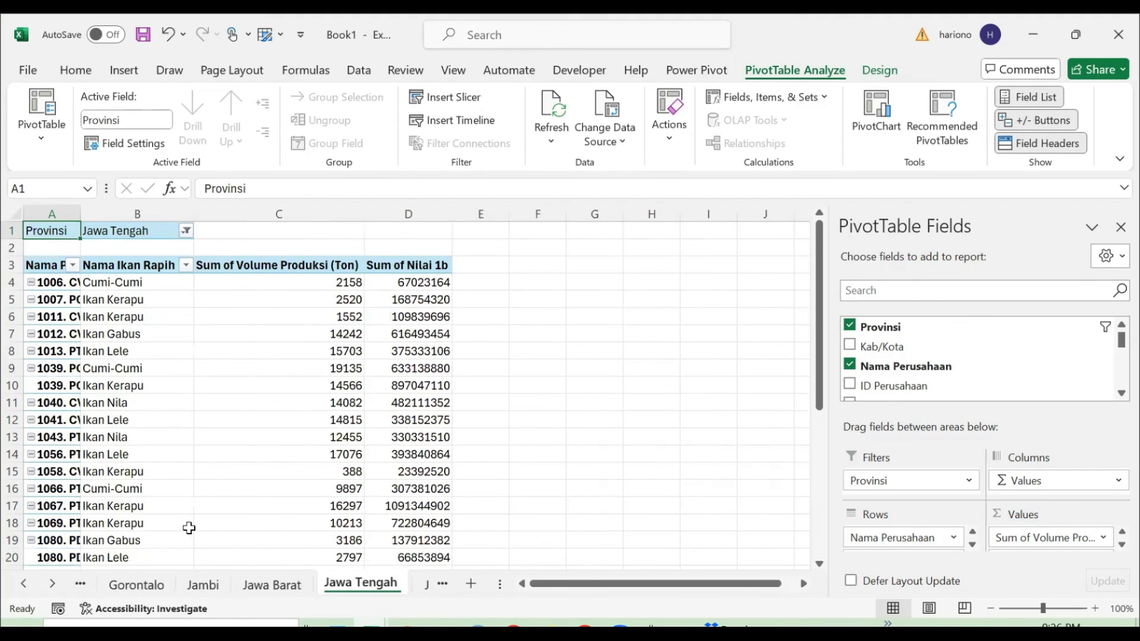
- Review the remaining generated province worksheets one after another, from Jawa Tengah through Sumatera Utara
key(ctrl+Page_Down)
key(ctrl+Page_Down)
key(ctrl+Page_Down)
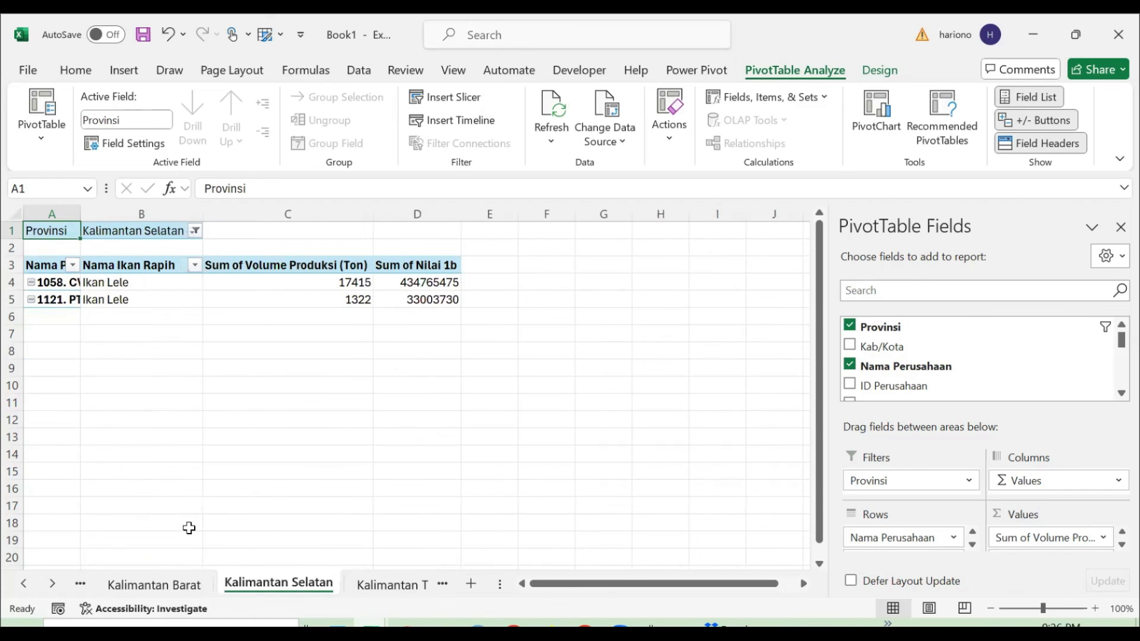
key(ctrl+Page_Down)
key(ctrl+Page_Down)
key(ctrl+Page_Down)
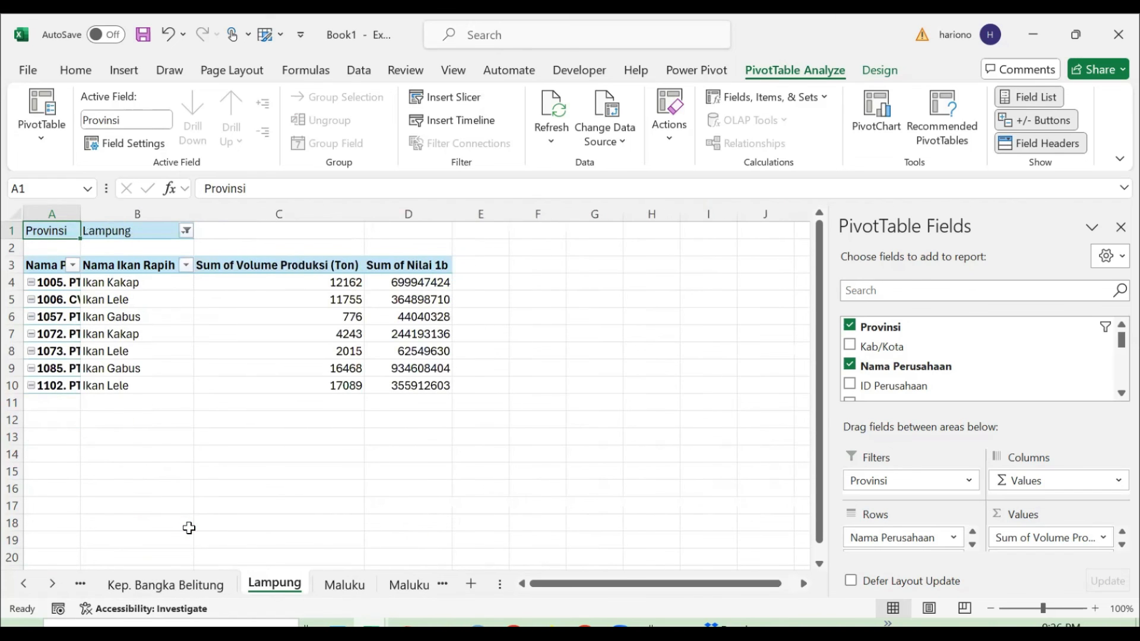
key(ctrl+Page_Down)
key(ctrl+Page_Down)
key(ctrl+Page_Down)
key(ctrl+Page_Down)
key(ctrl+Page_Down)
key(ctrl+Page_Down)
key(ctrl+Page_Down)
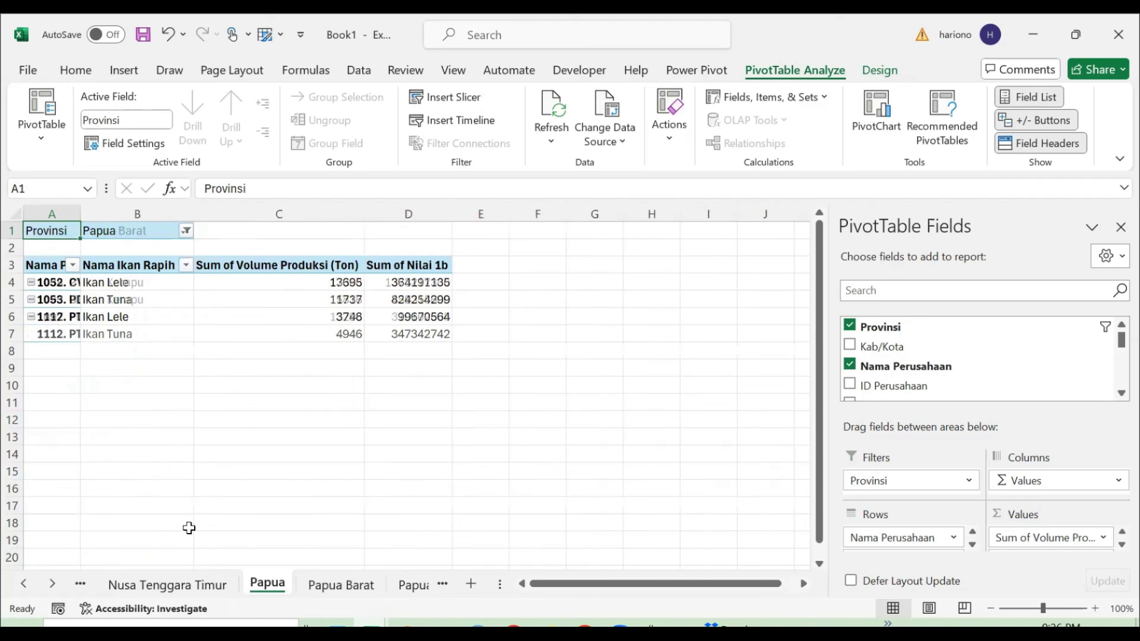
key(ctrl+Page_Down)
key(ctrl+Page_Down)
key(ctrl+Page_Down)
key(ctrl+Page_Down)
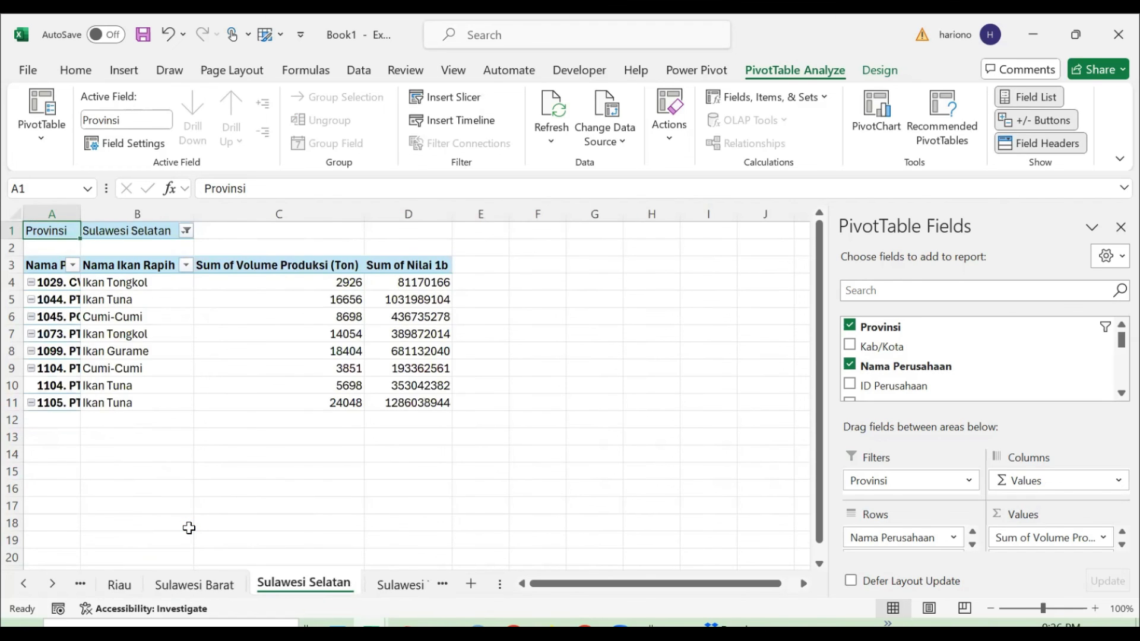
key(ctrl+Page_Down)
key(ctrl+Page_Down)
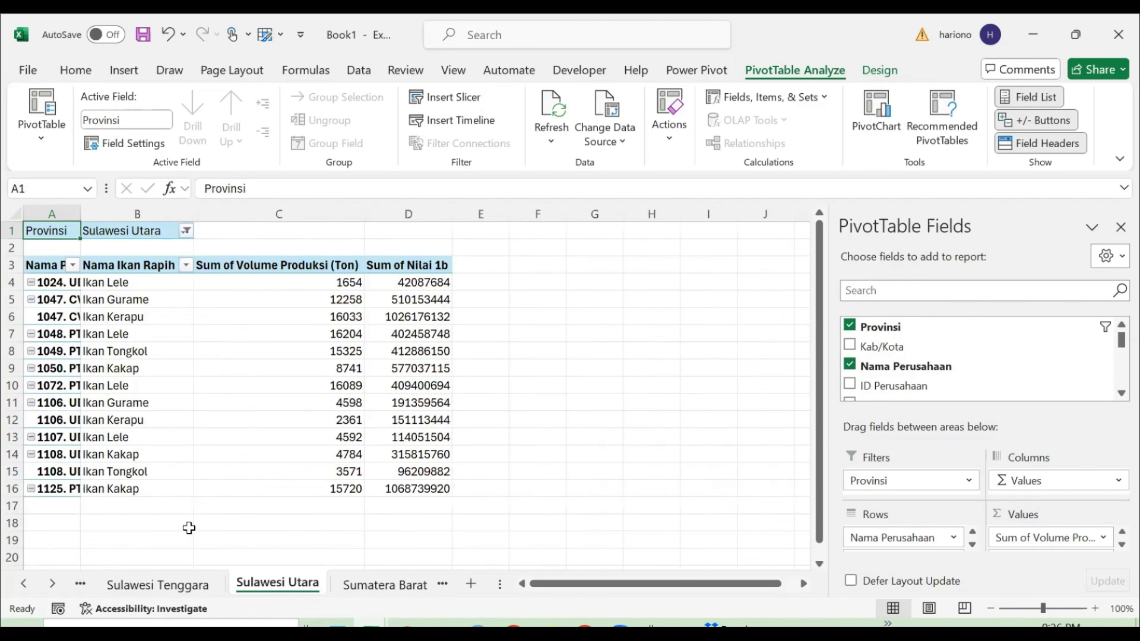
key(ctrl+Page_Down)
key(ctrl+Page_Down)
key(ctrl+Page_Down)
key(ctrl+Page_Down)
key(ctrl+Page_Down)
- Delete the Sheet2 and Sheet1 worksheets together
key(ctrl+Page_Up)
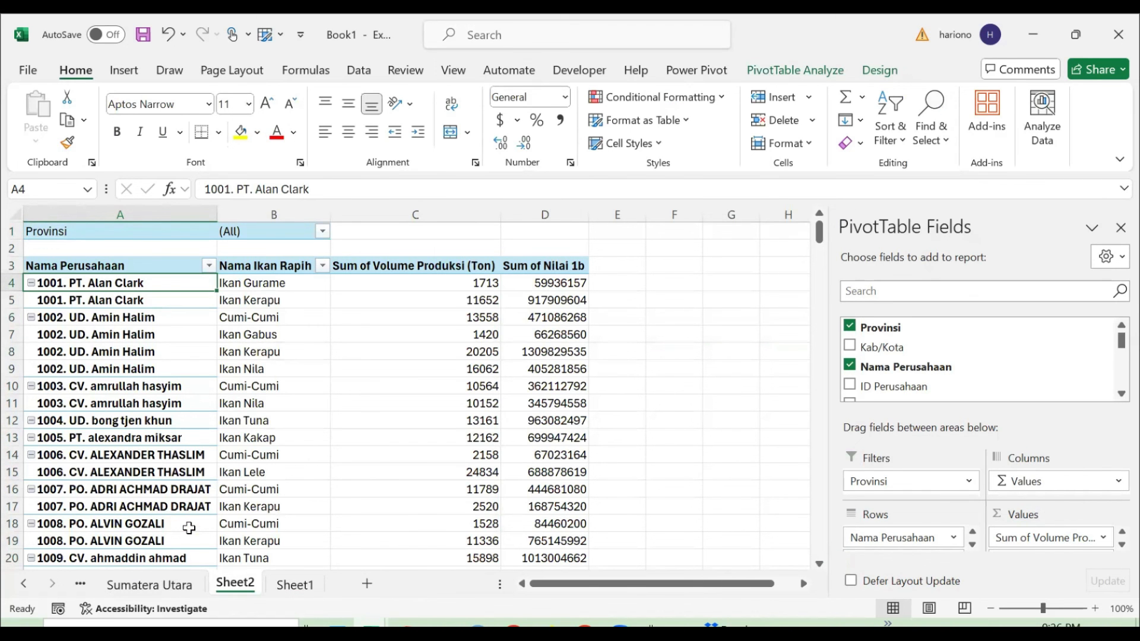
ctrl+click(301, 596)
right_click(299, 591)
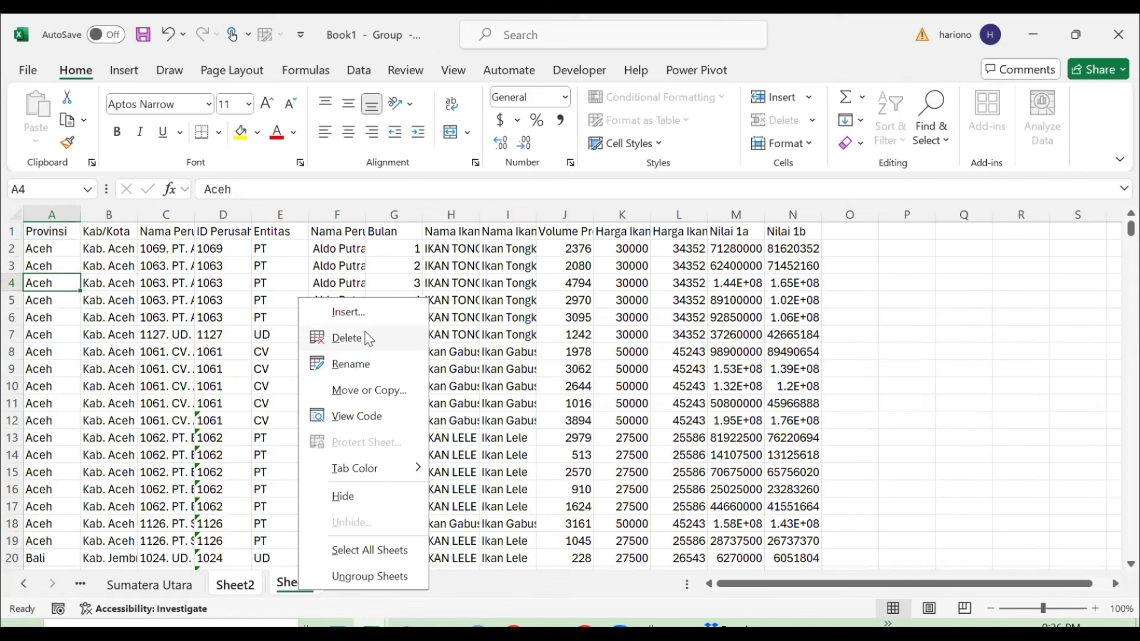
click(347, 338)
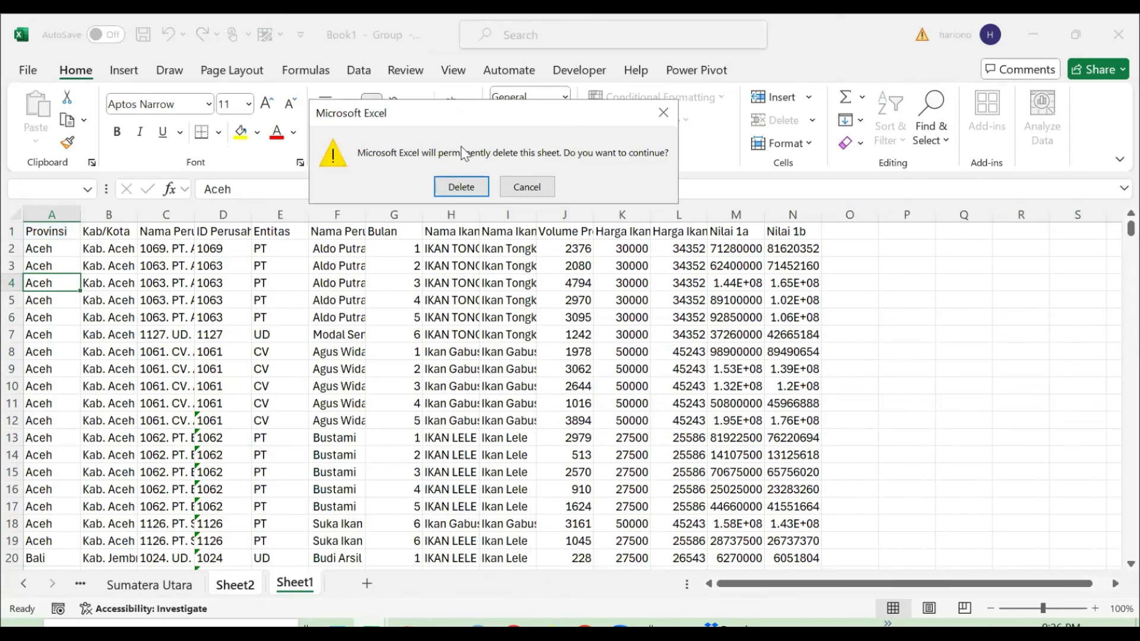
click(451, 187)
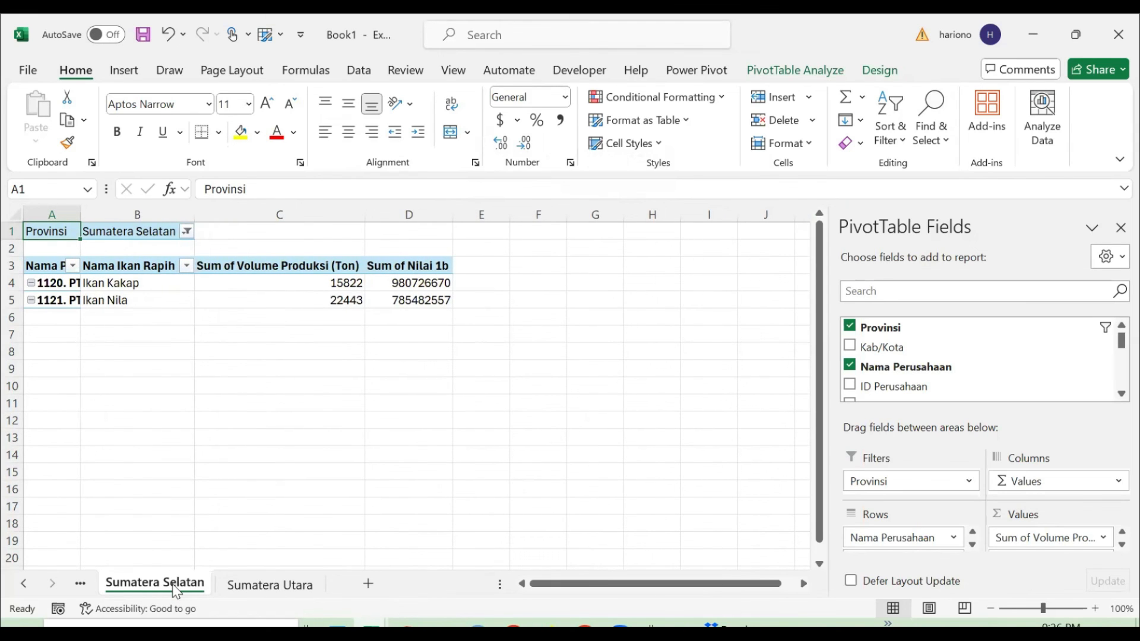
- Group all province worksheets and insert a blank row above row 1 on every sheet
right_click(176, 591)
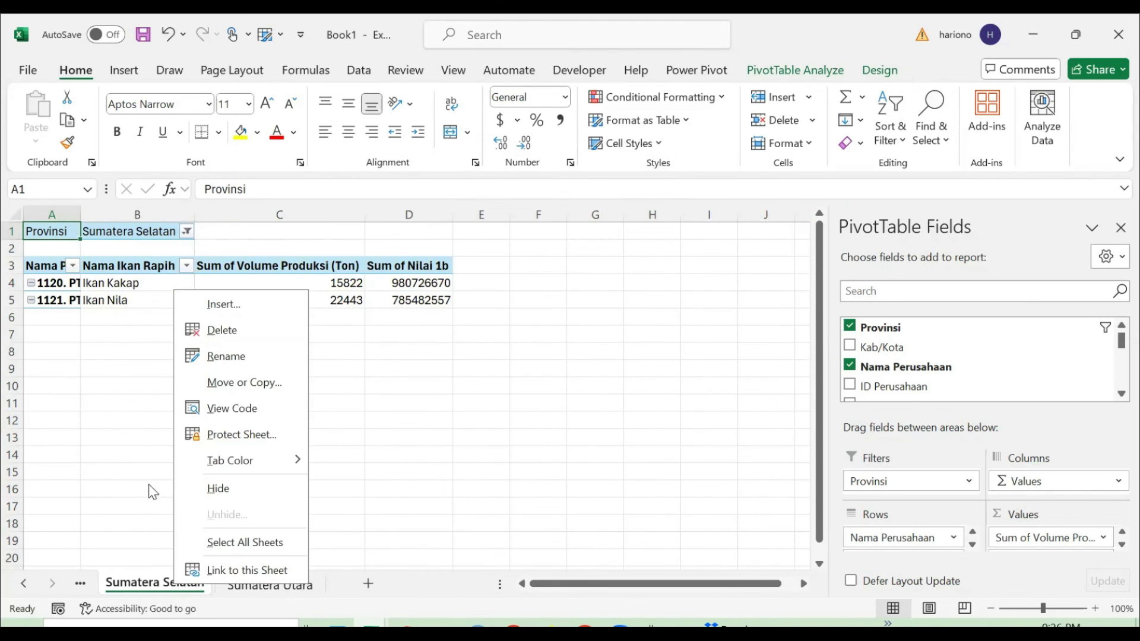
click(218, 545)
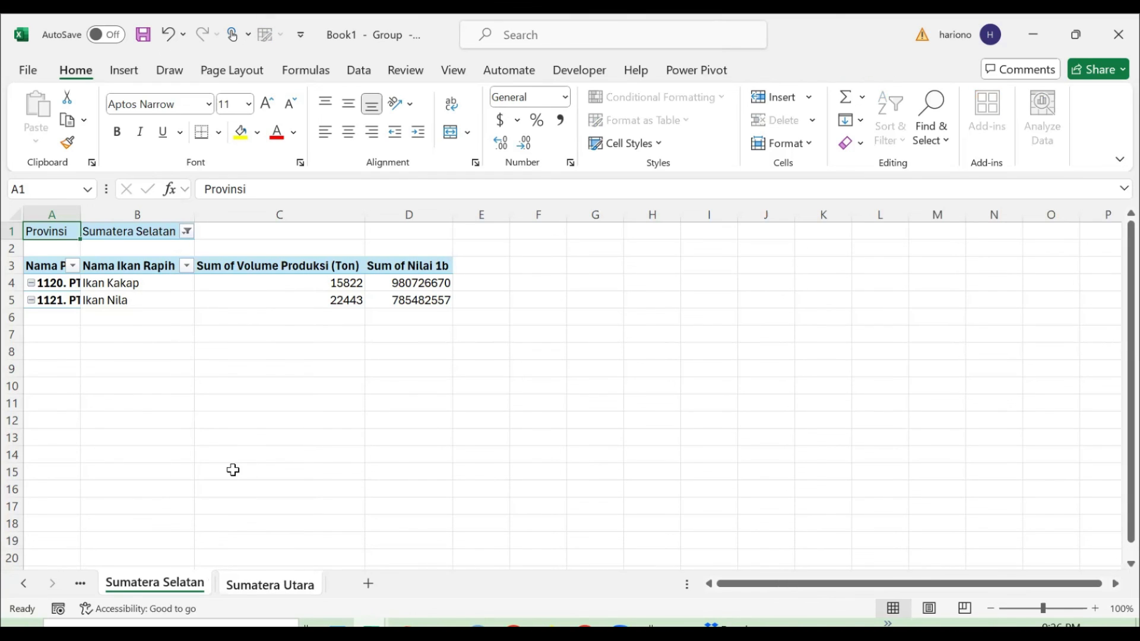
click(248, 231)
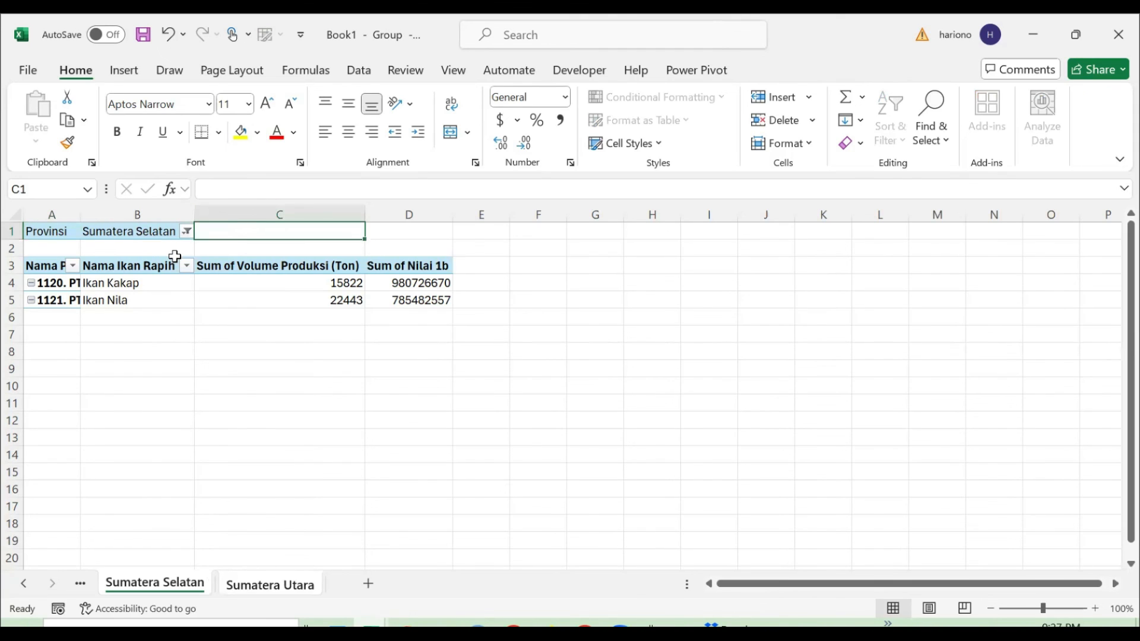
key(alt+i)
key(r)
key(Left)
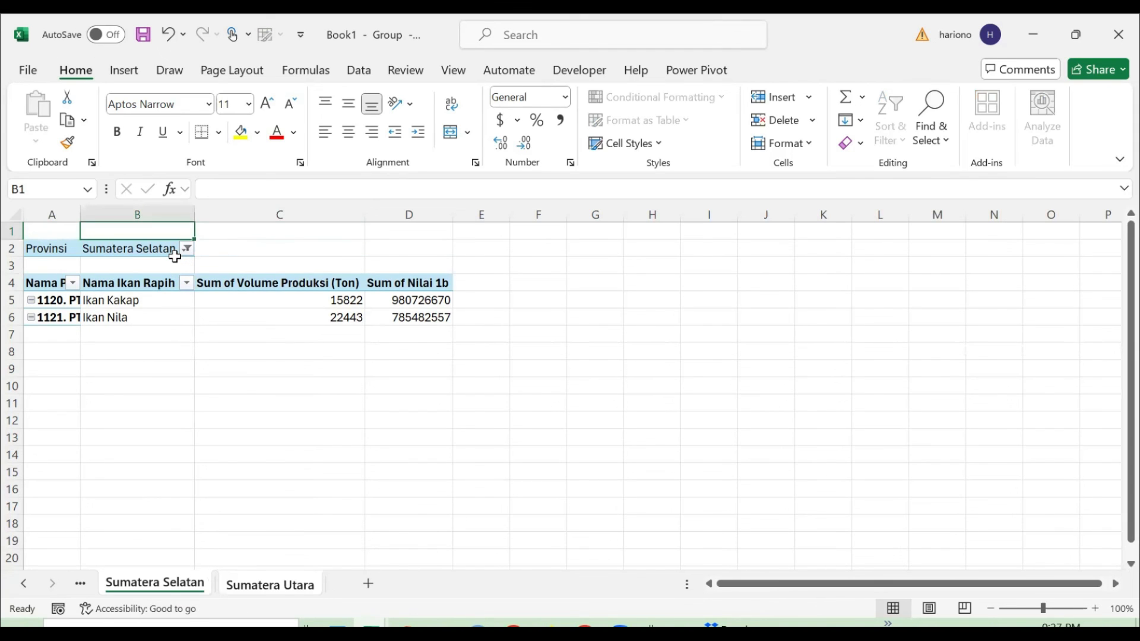
- Enter the title "Data Produksi Ikan Per Perusahaan Pada Provinsi" in cell B1 of the grouped worksheets
text(D)
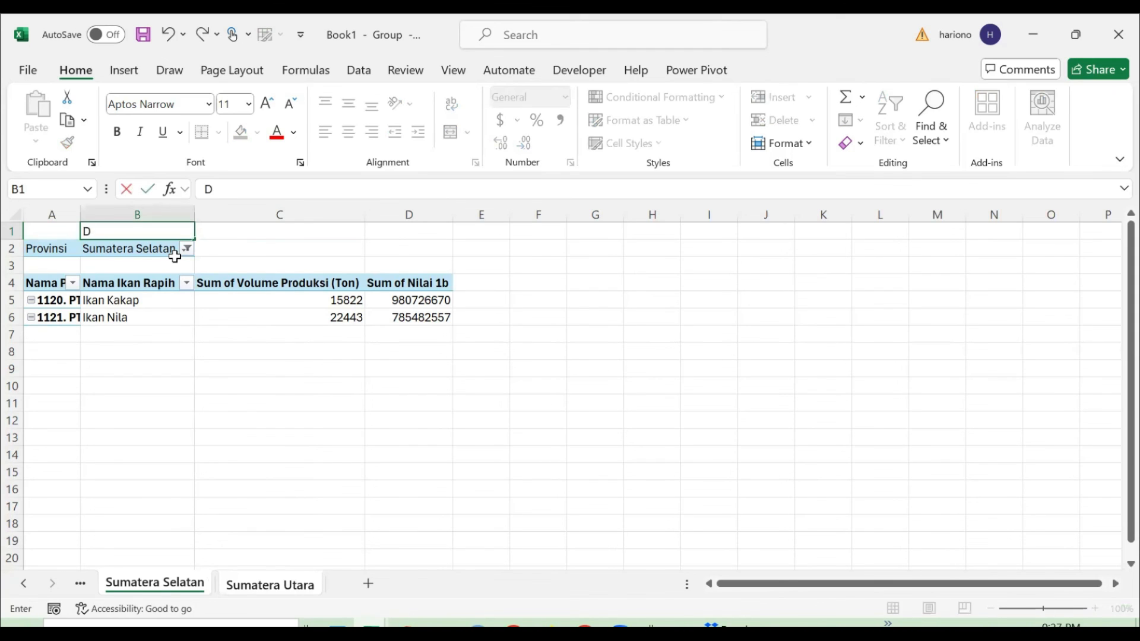
text(ata Produksi Ikan)
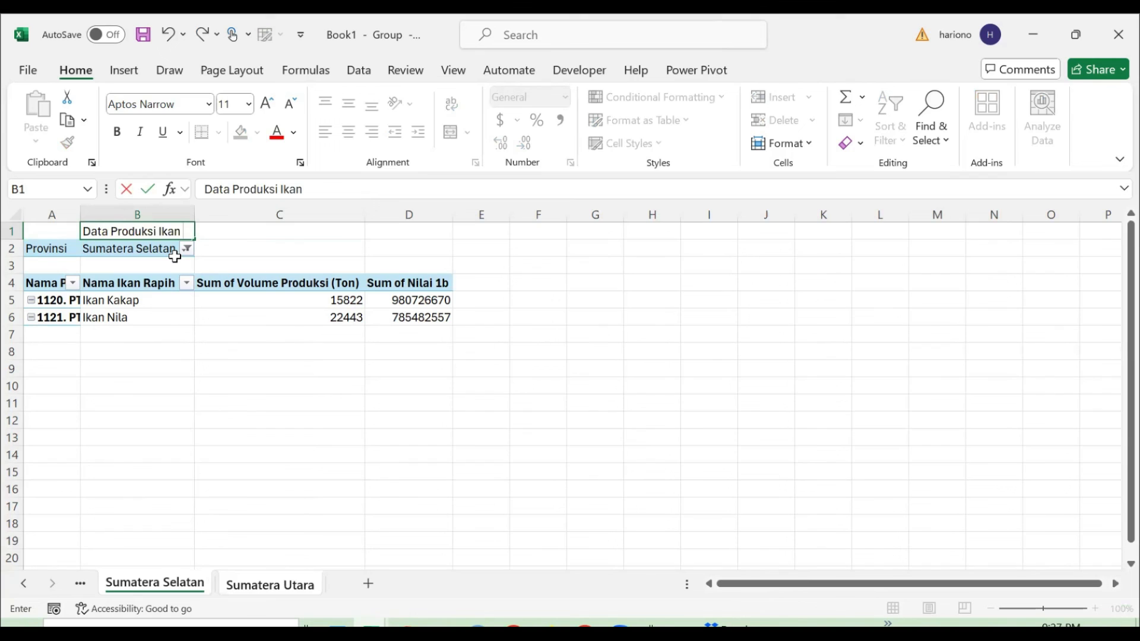
text( Per Perusahaan Pada)
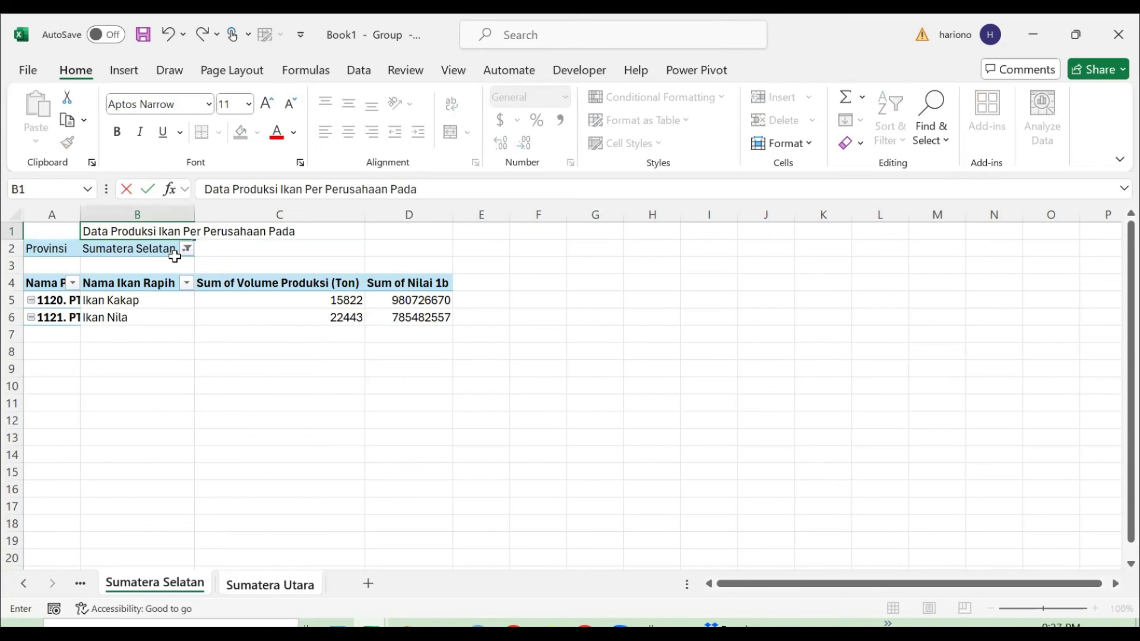
text( Provinsi)
key(Return)
key(Up)
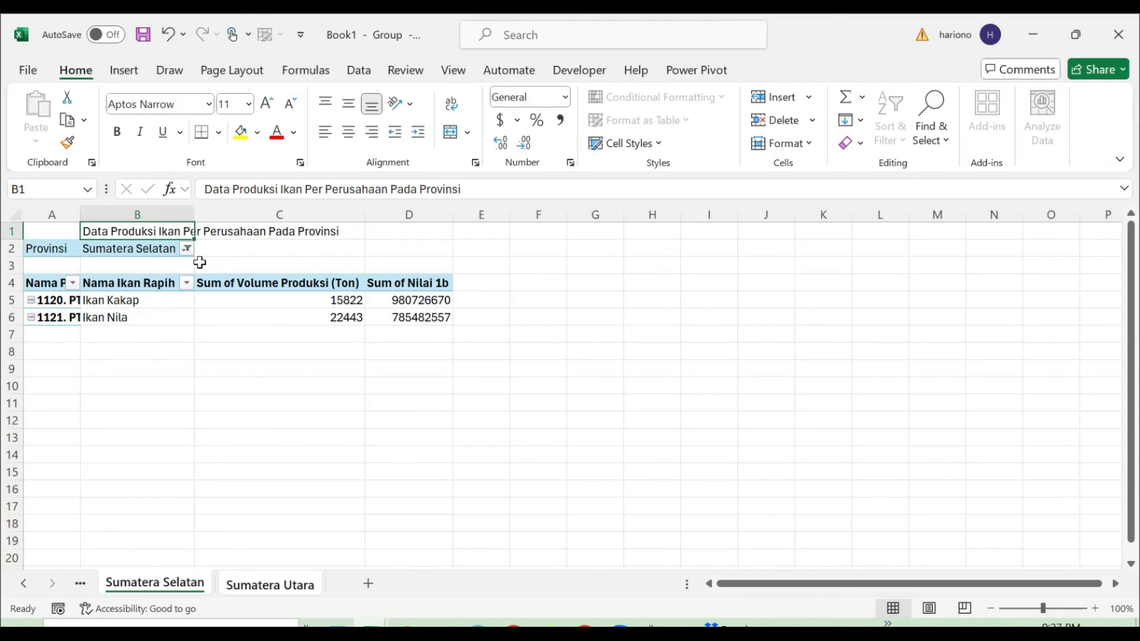
- Convert the entire contents of the grouped worksheets, including the PivotTables, to plain values in place
key(shift+Down)
key(shift+Left)
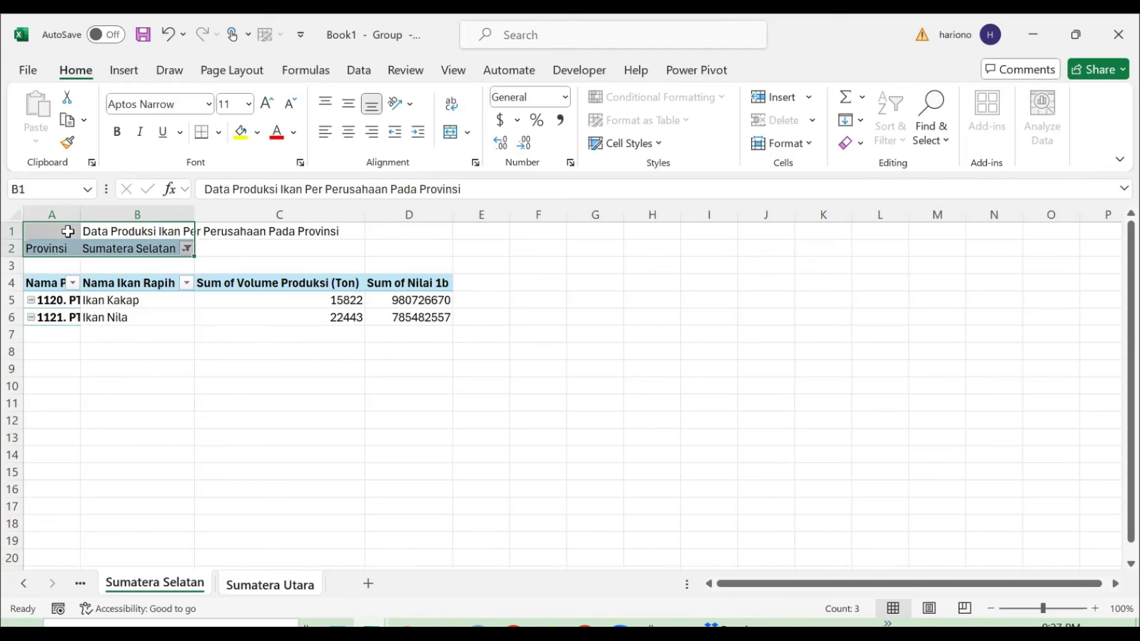
key(ctrl+a)
key(ctrl+c)
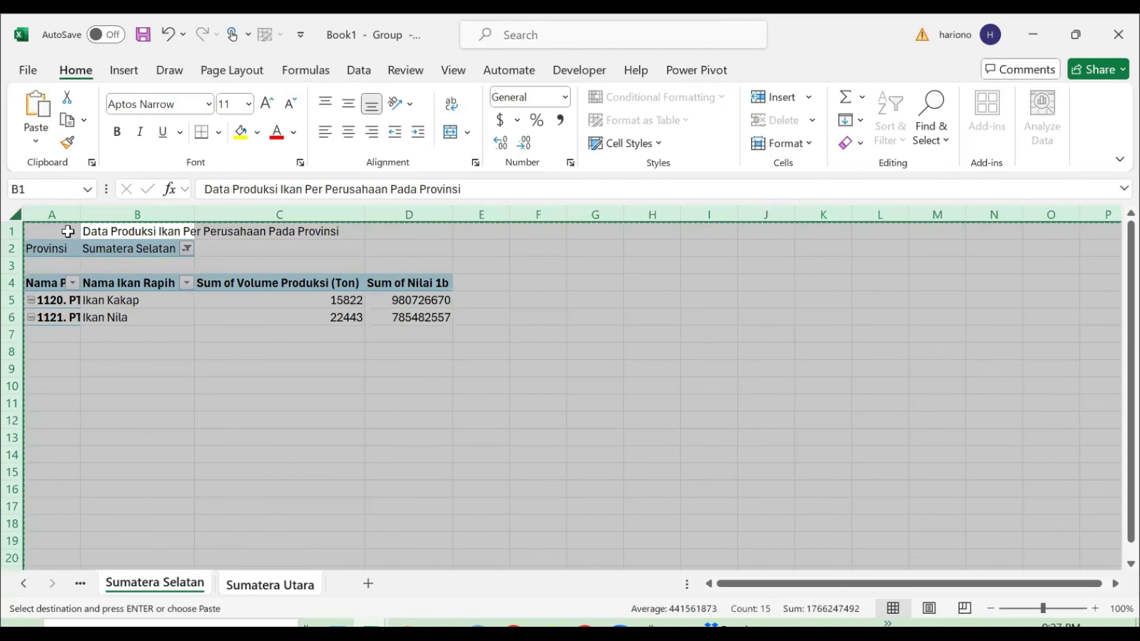
key(ctrl+alt+v)
key(v)
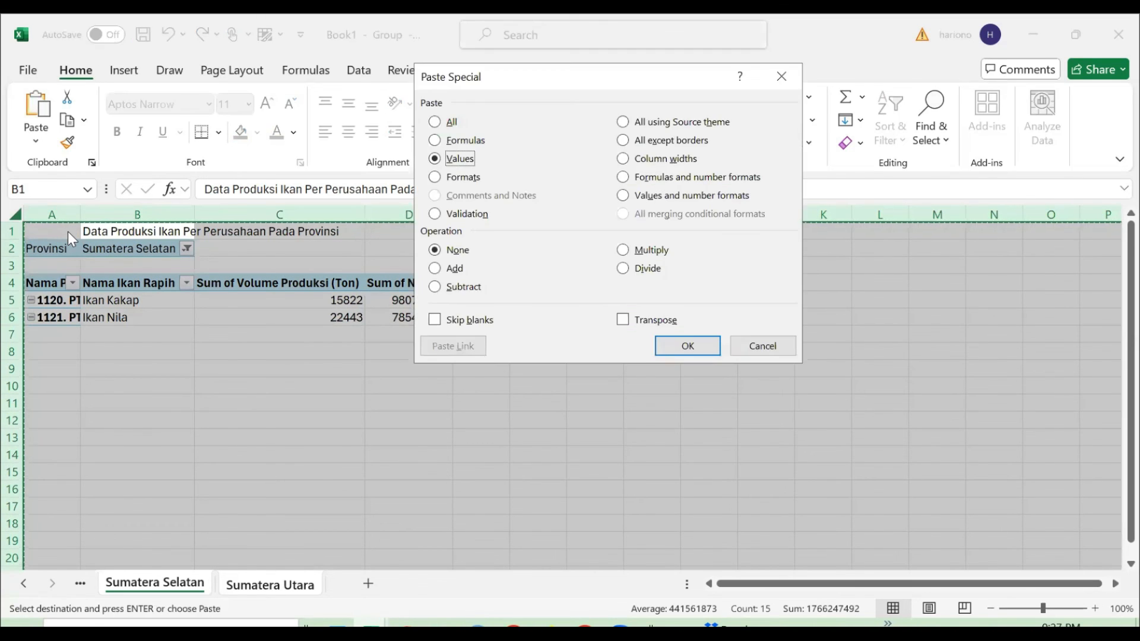
key(Return)
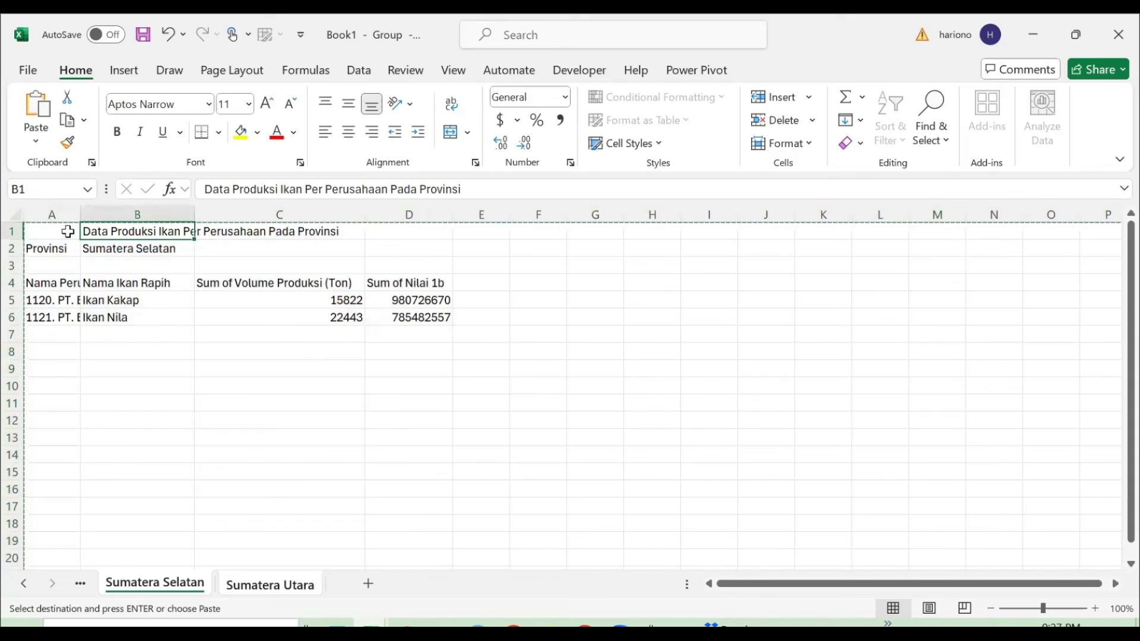
- Turn the B1 title into the formula ="Data Produksi Ikan Per Perusahaan Pada Provinsi "&B2 on the grouped worksheets
click(205, 186)
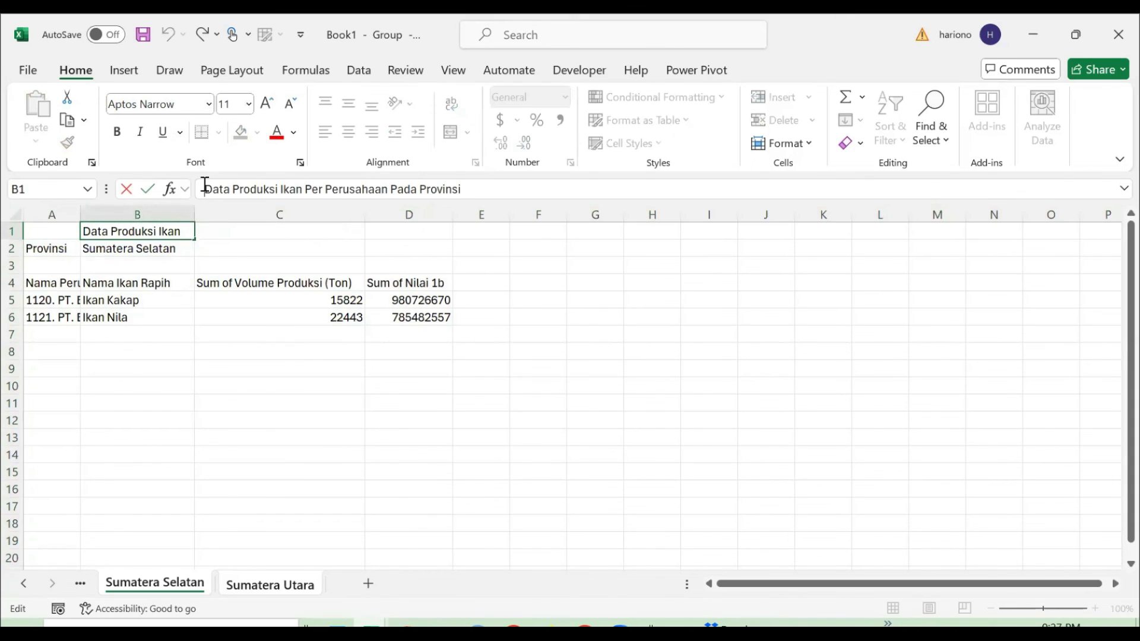
text(=")
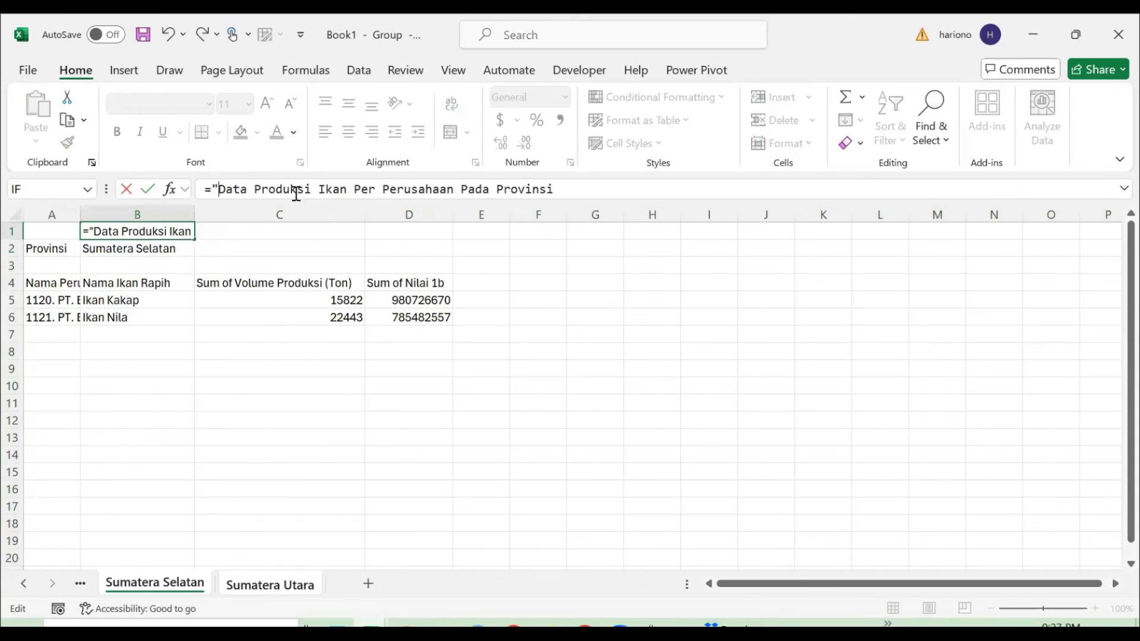
click(578, 190)
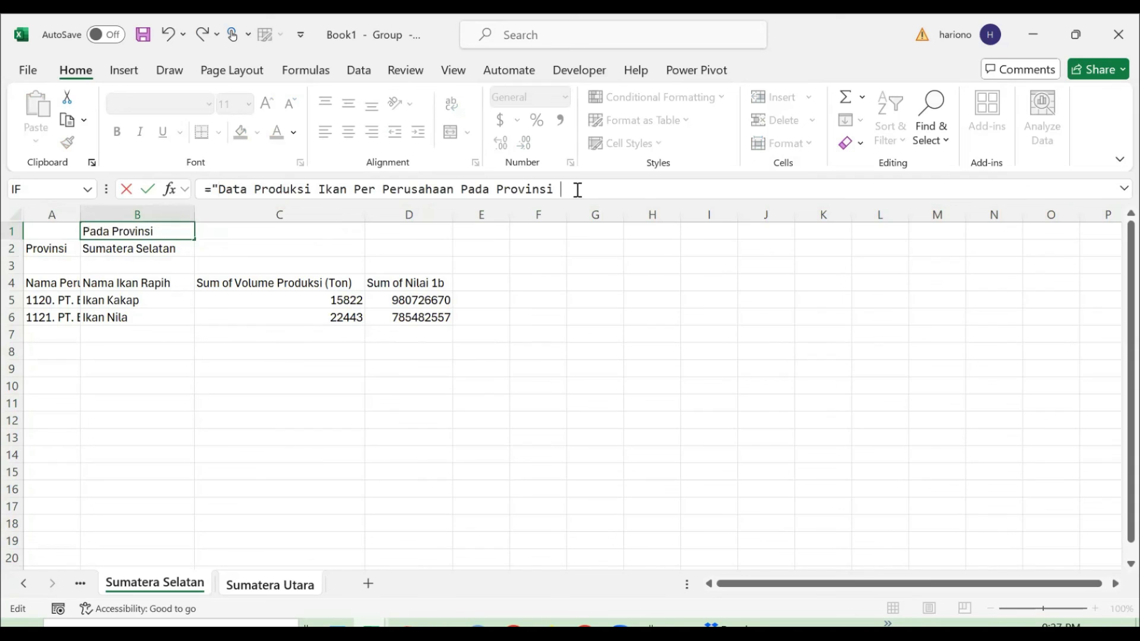
text("&)
click(150, 253)
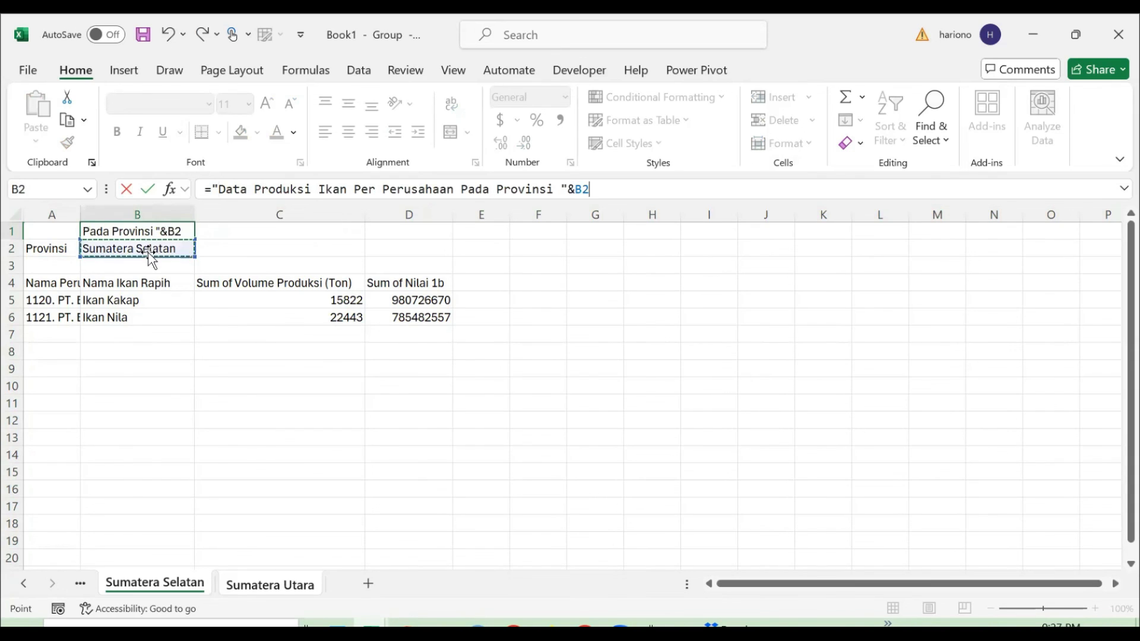
key(Return)
key(Up)
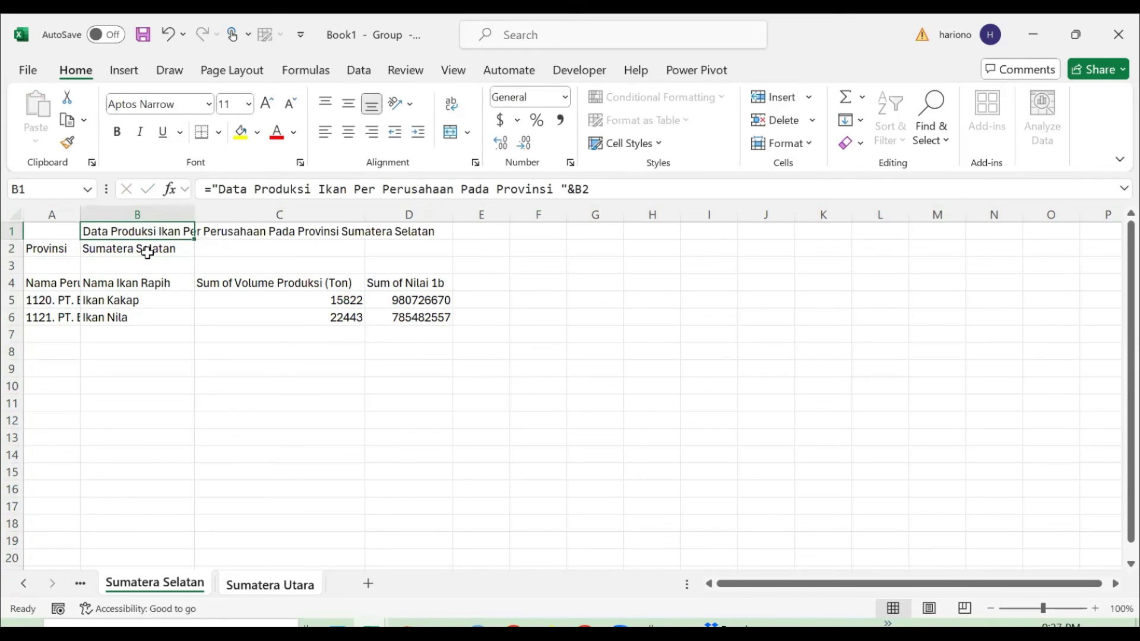
- Replace the B1 title formula with its plain value on the grouped worksheets
click(147, 253)
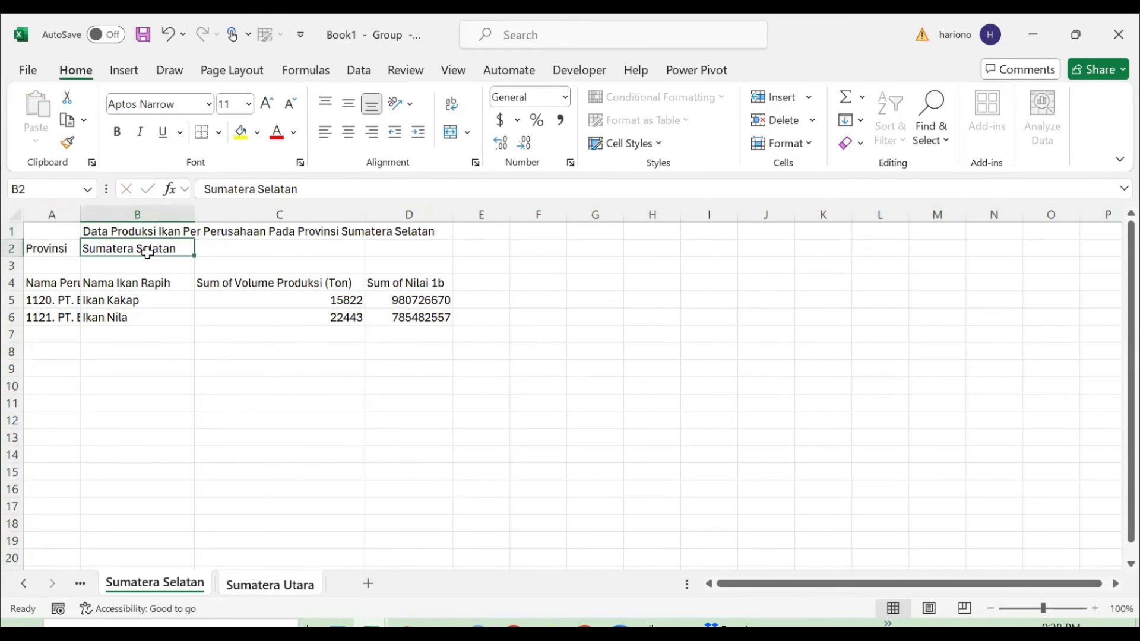
key(ctrl+c)
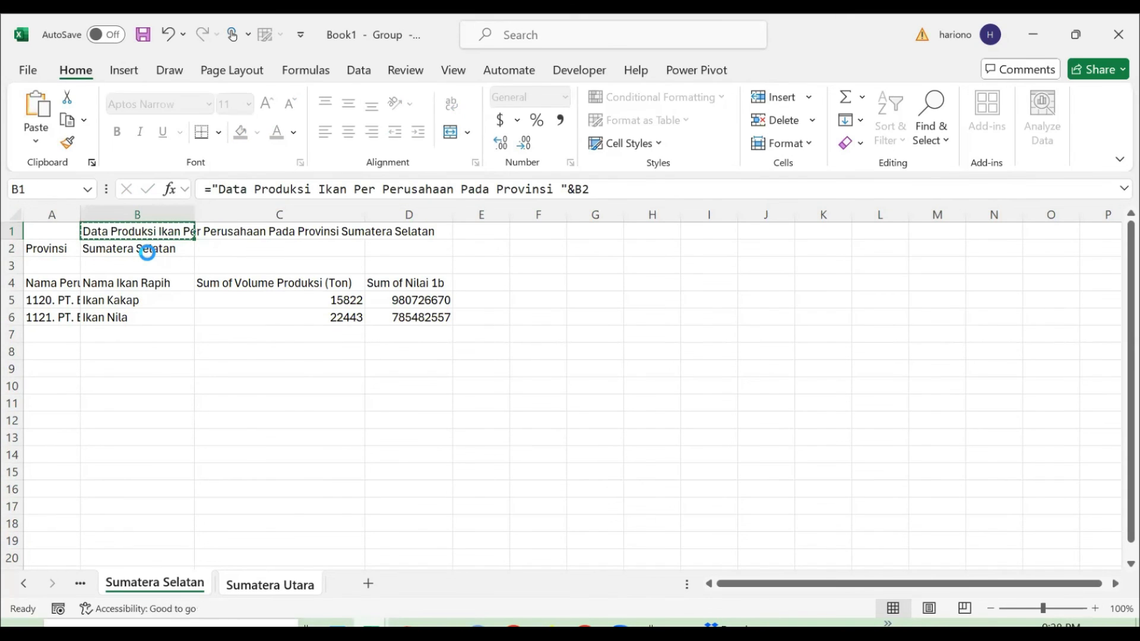
click(147, 253)
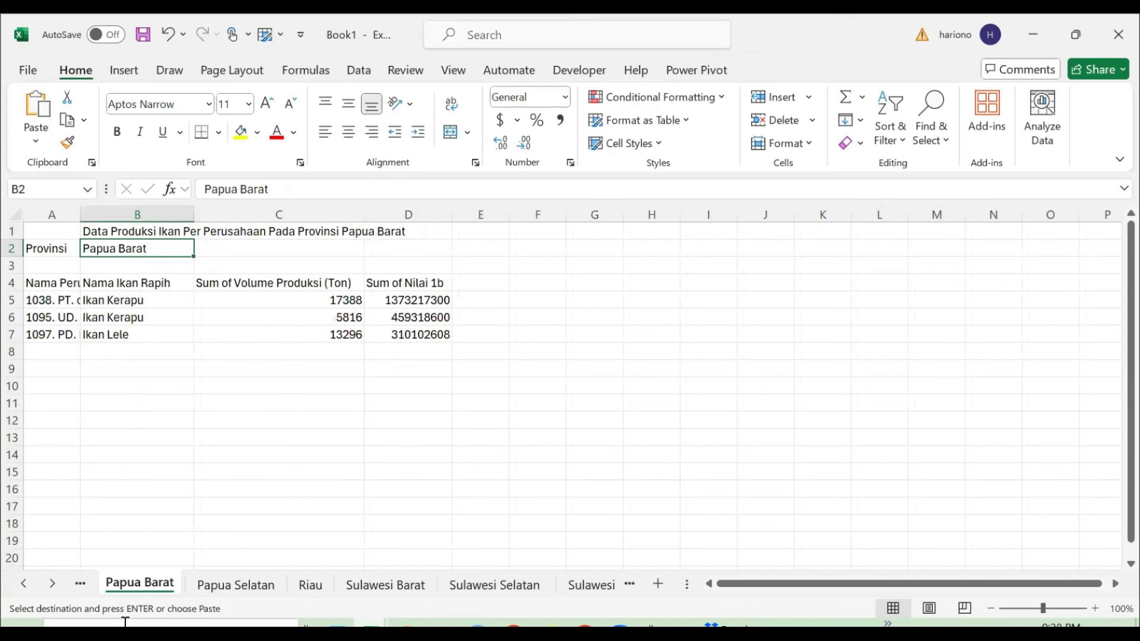
- Group all worksheets again from Papua Barat and delete the Provinsi row 2 on every sheet
right_click(136, 587)
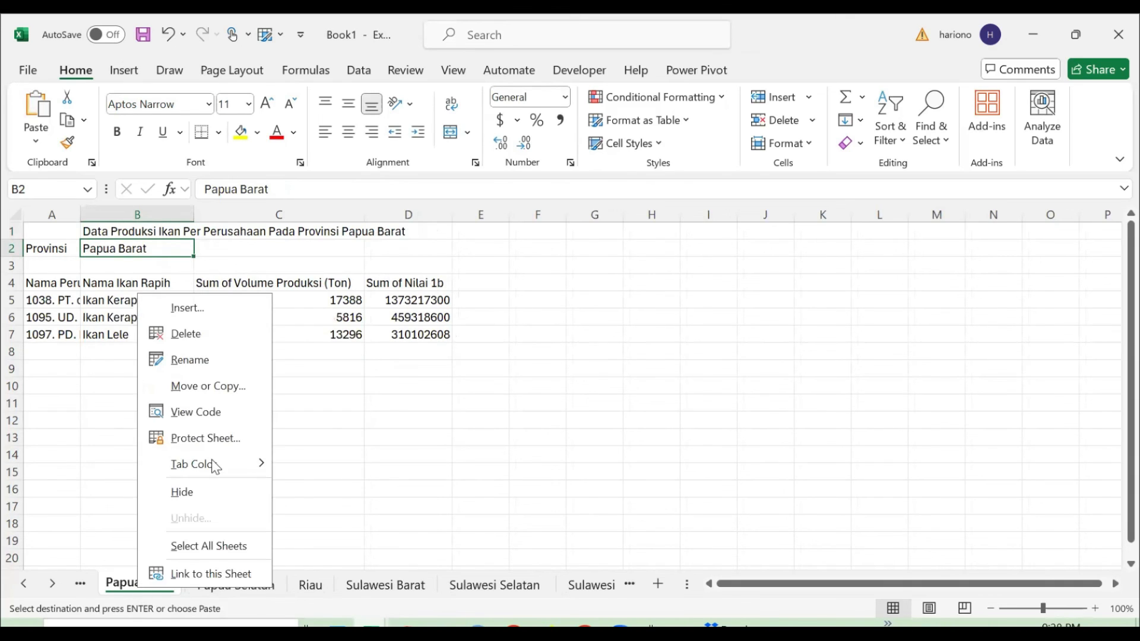
click(205, 543)
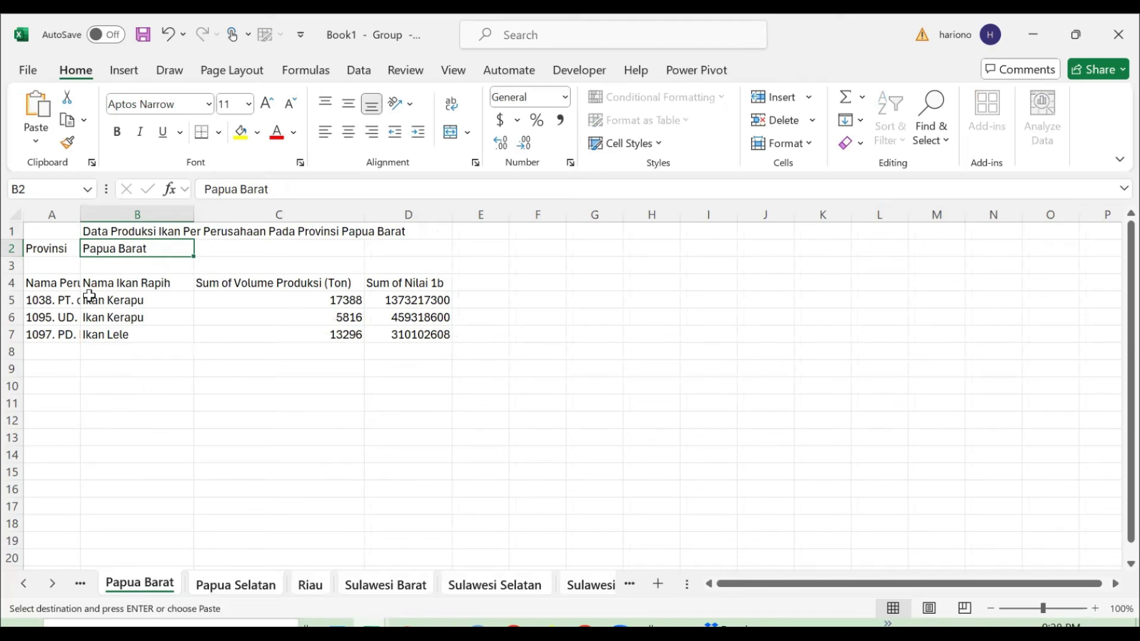
click(12, 249)
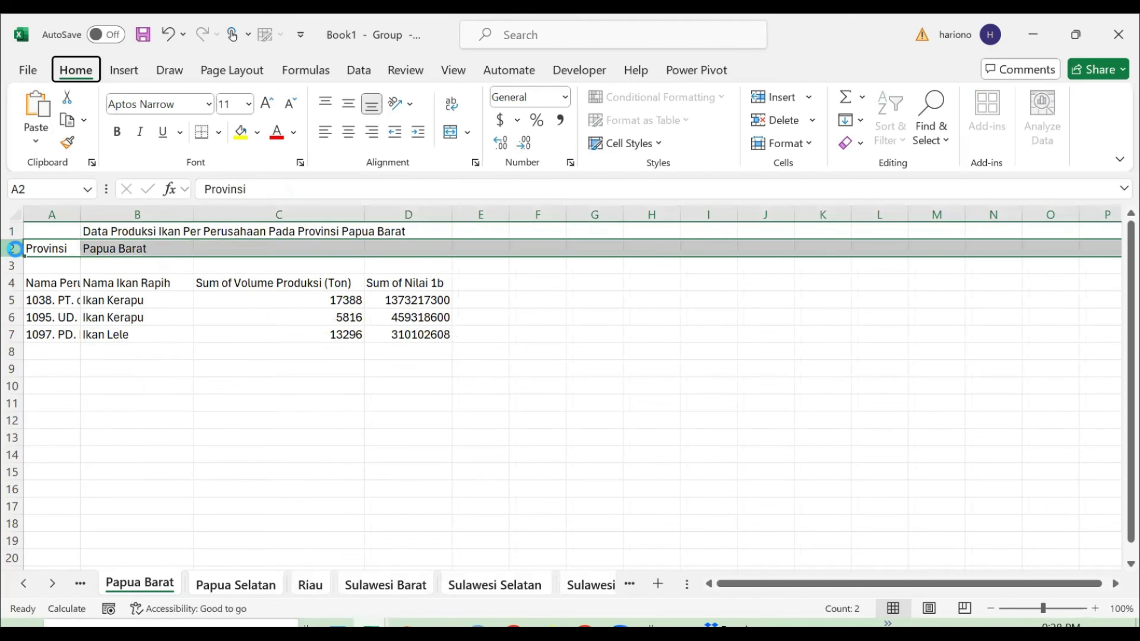
key(ctrl+minus)
- Make the header row A3:D3 bold with a light blue theme fill on the grouped worksheets
key(ctrl+shift+Right)
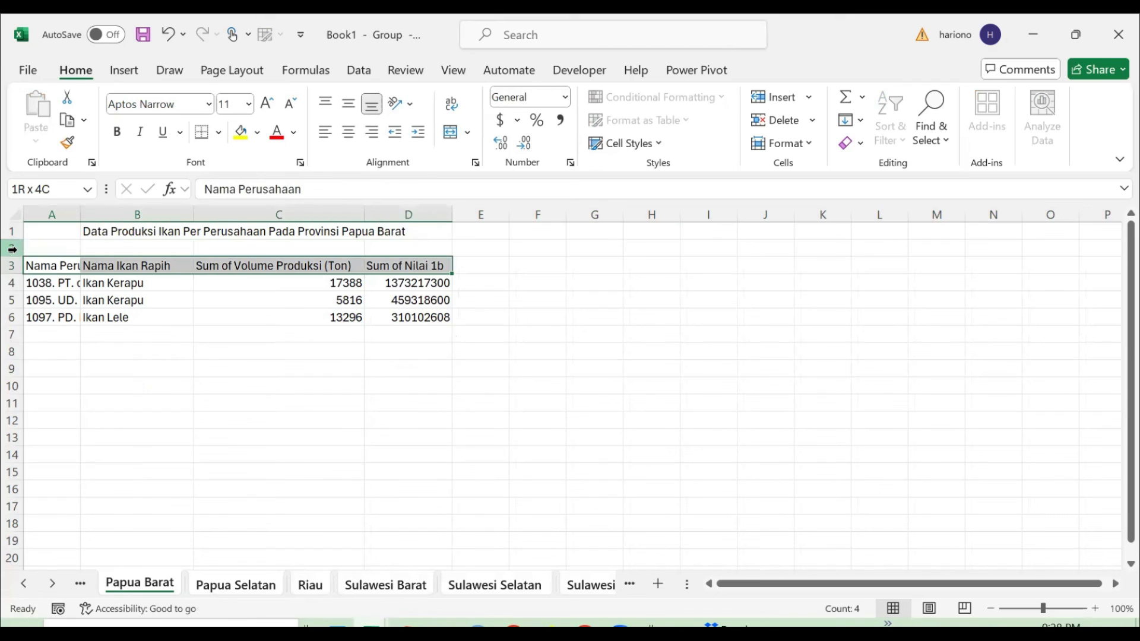
key(ctrl+b)
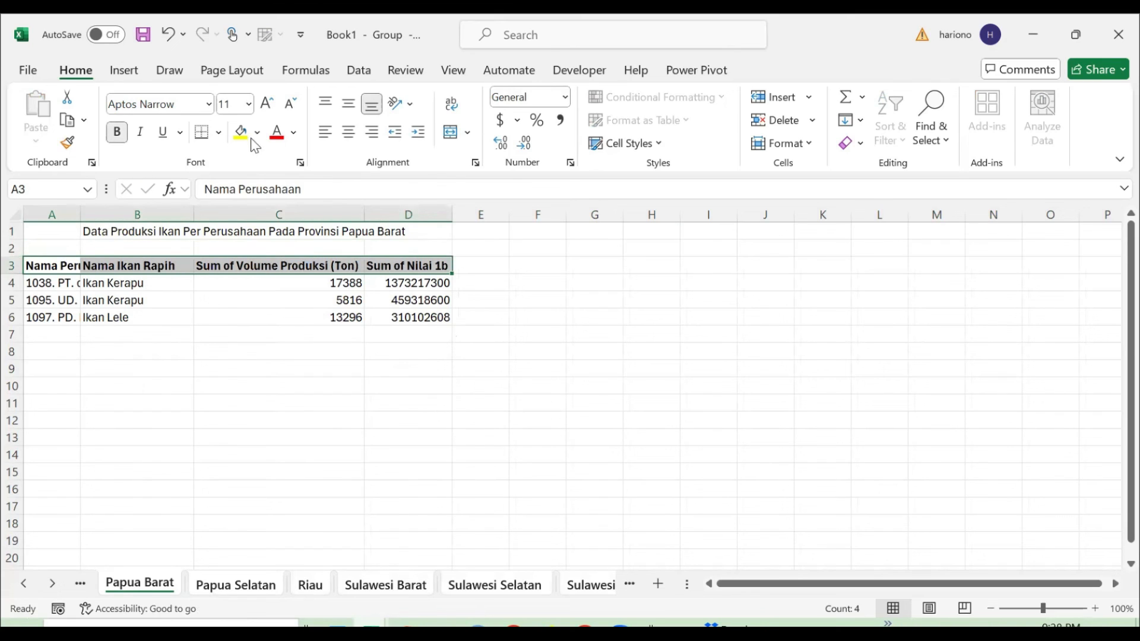
key(alt+h)
key(h)
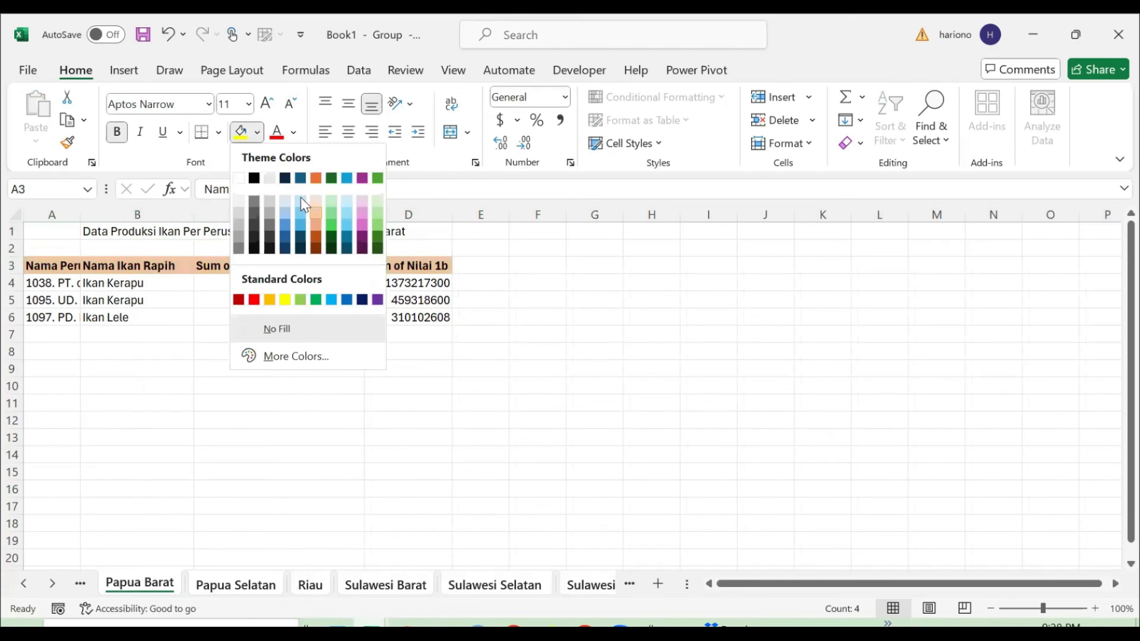
click(301, 196)
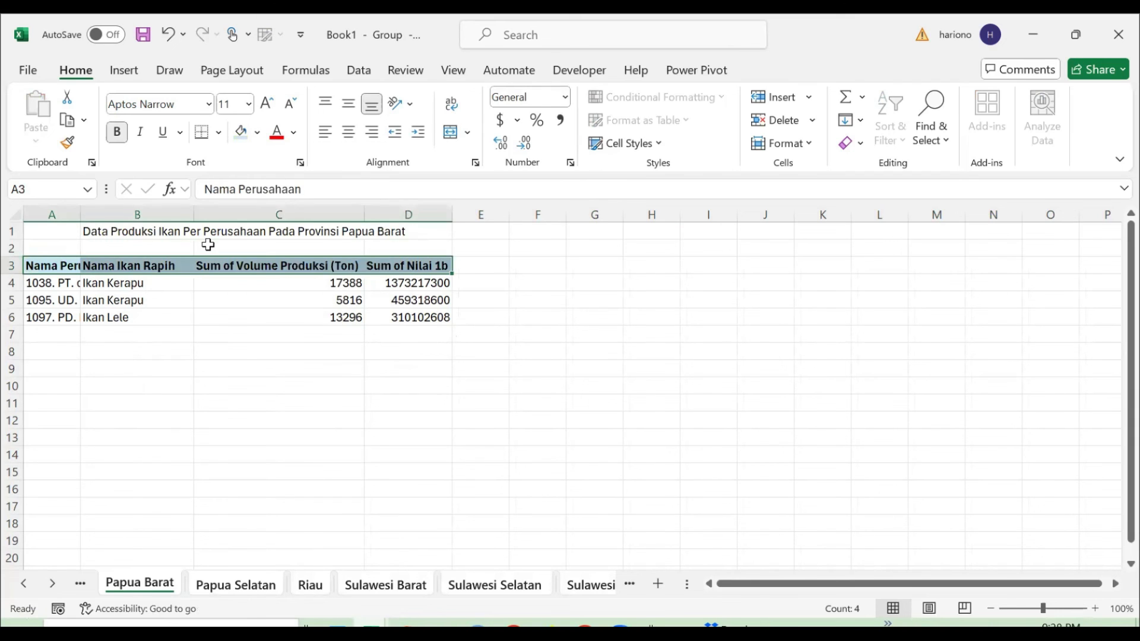
key(Left)
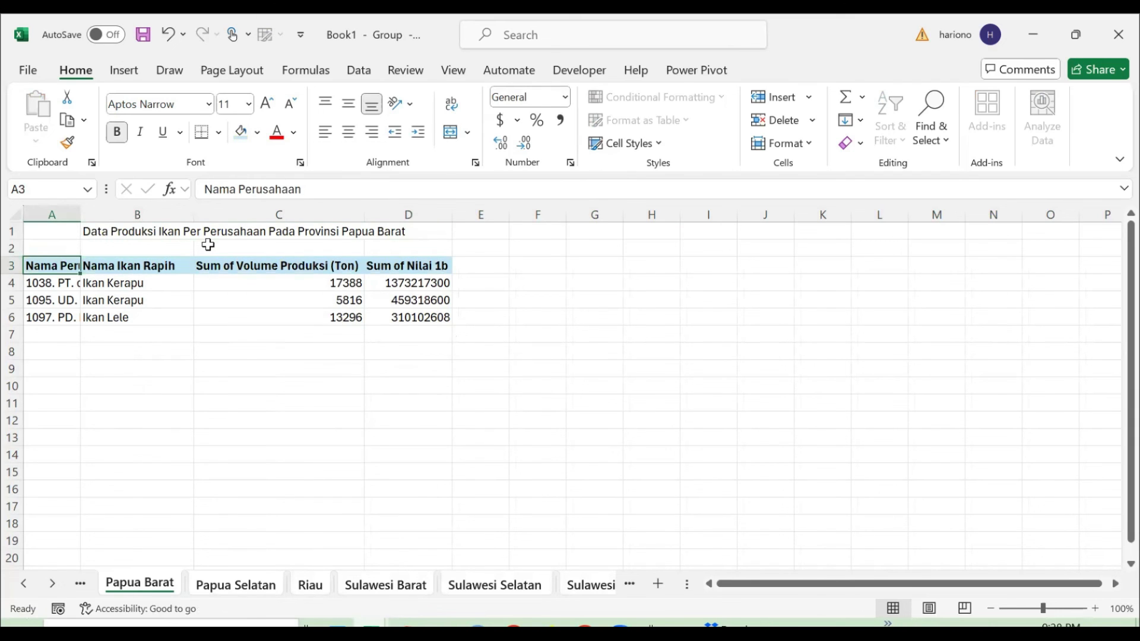
- AutoFit the width of column A to its company names on the grouped worksheets
key(ctrl+space)
key(alt+h)
key(o)
key(i)
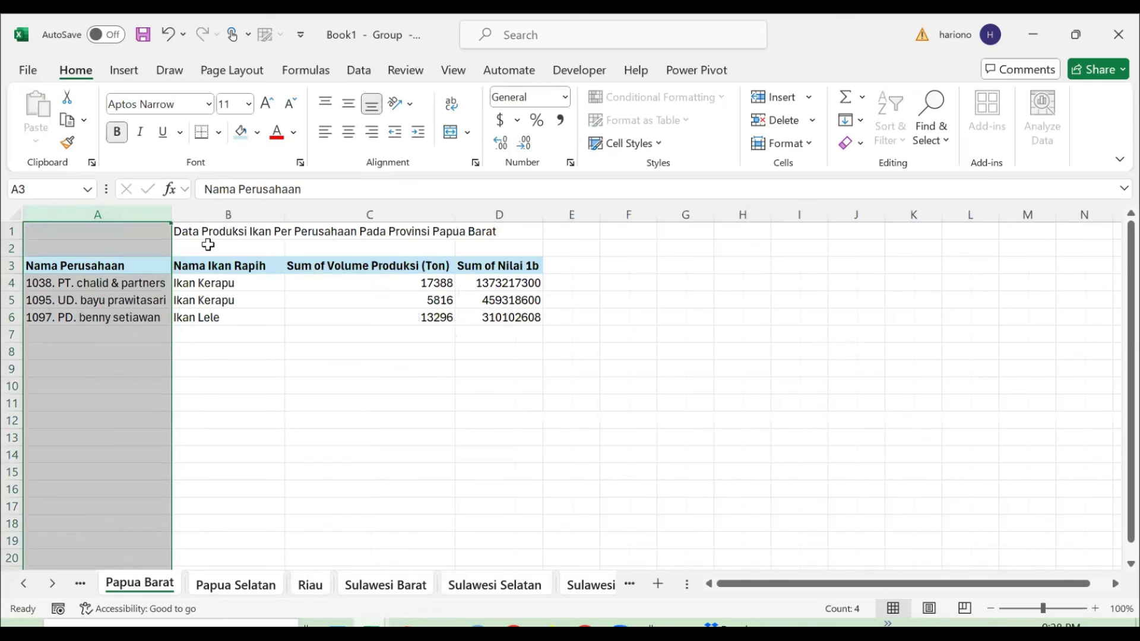
key(Down)
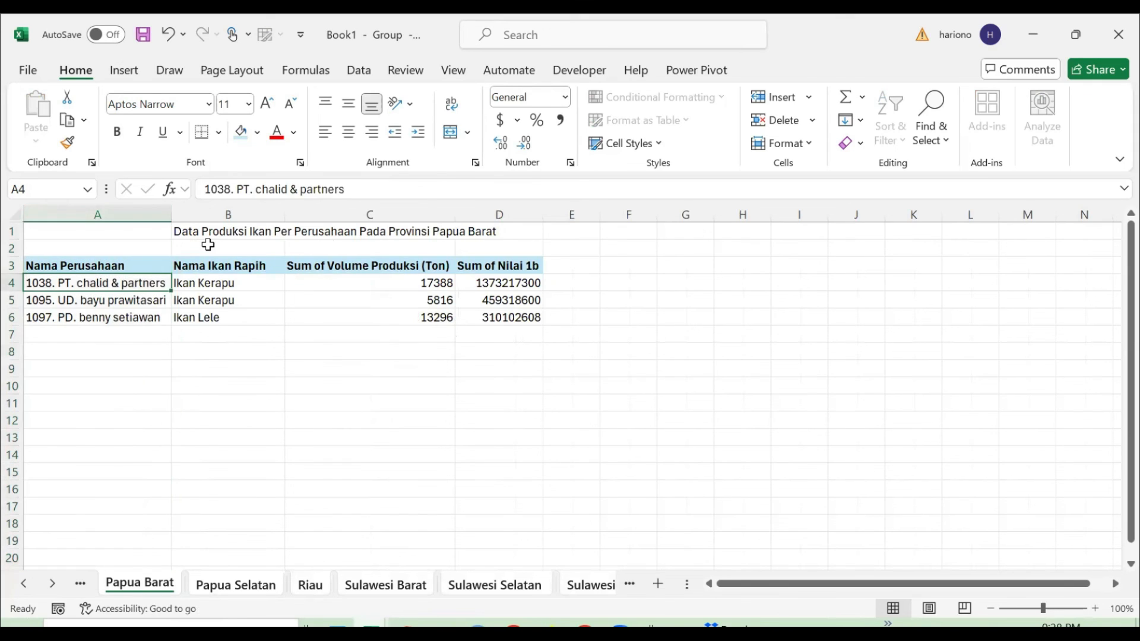
- Shorten the C3 header to "Volume Produksi (Ton)" on the grouped worksheets
key(Up)
key(Right)
key(Right)
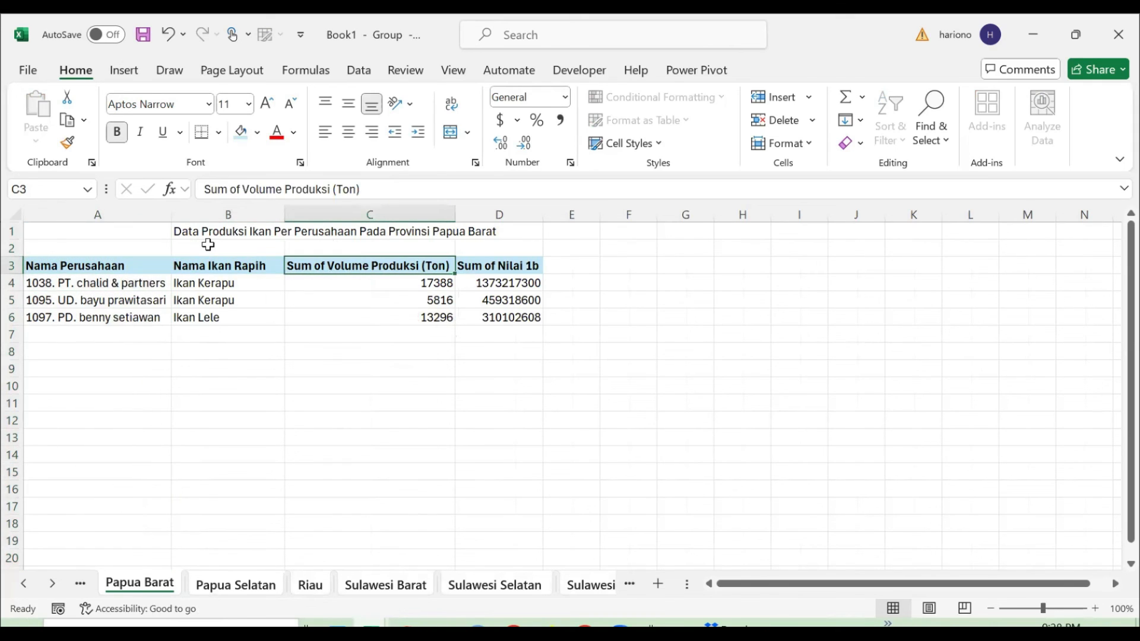
key(F2)
key(Home)
key(ctrl+shift+Right)
key(ctrl+shift+Right)
key(Delete)
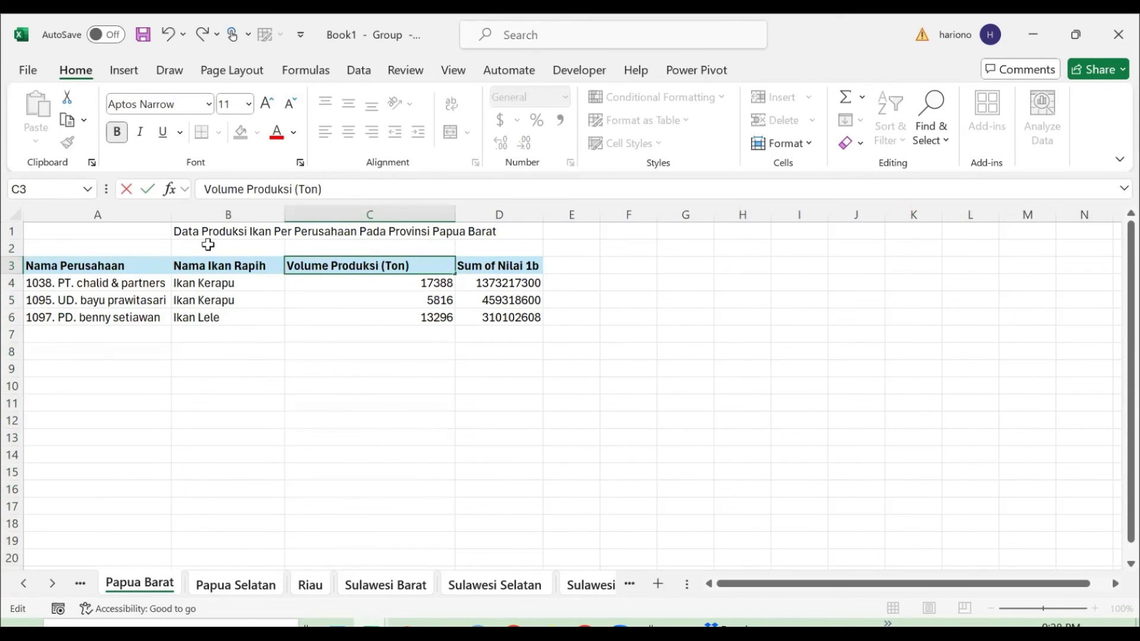
key(Return)
- Replace the D3 header with "Nilai (Rupiah)" on the grouped worksheets
key(Right)
key(Up)
key(Right)
key(Left)
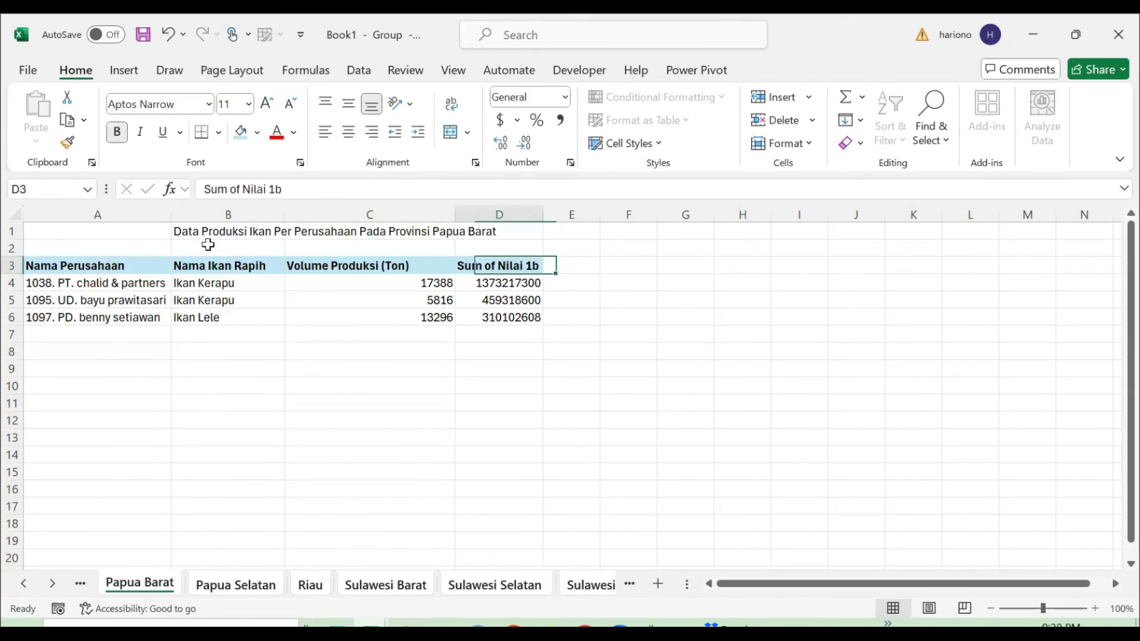
text(Nilai (rupi)
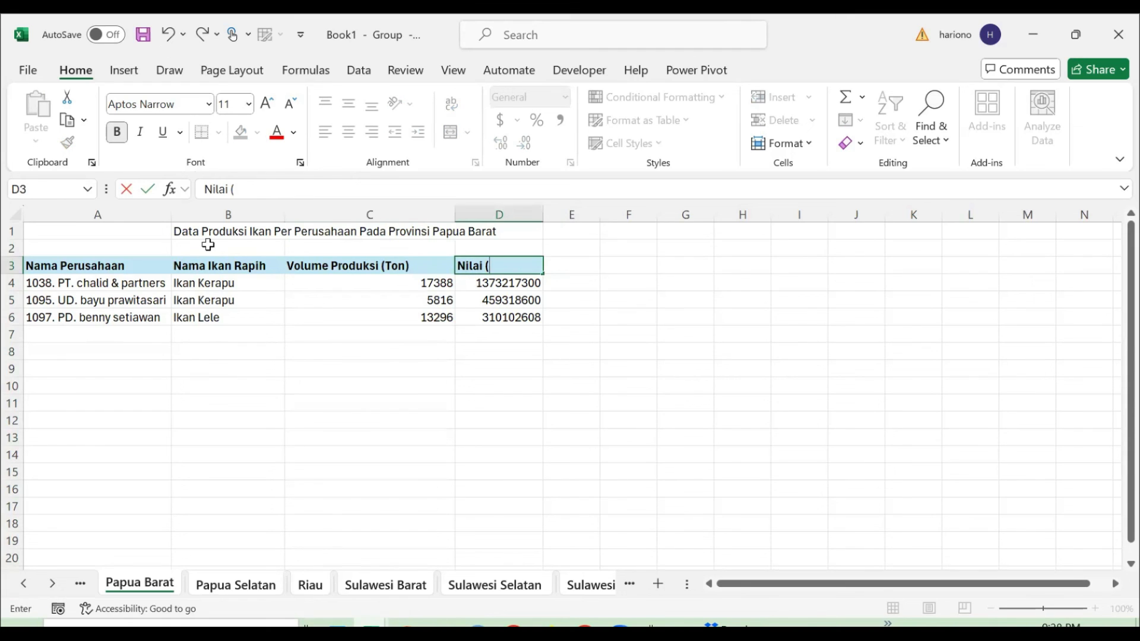
key(BackSpace)
key(BackSpace)
key(BackSpace)
key(BackSpace)
text(Rap)
key(BackSpace)
text(upiah))
key(Return)
- Make the title in B1 bold on the grouped worksheets
key(Up)
key(Up)
key(Up)
key(Left)
key(Left)
key(ctrl+b)
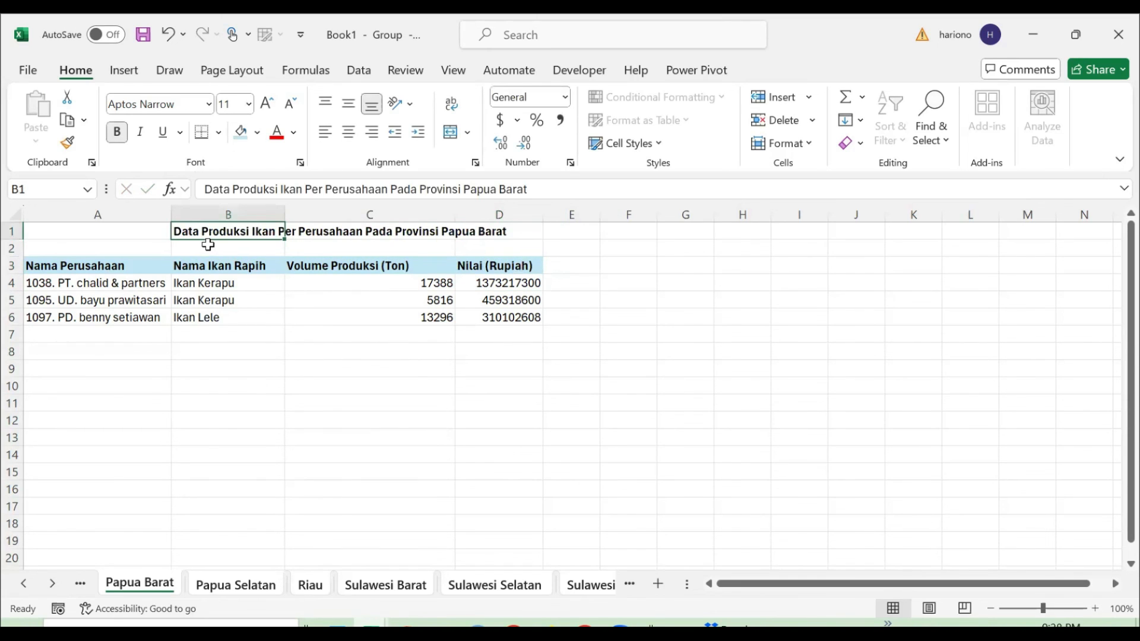
key(Down)
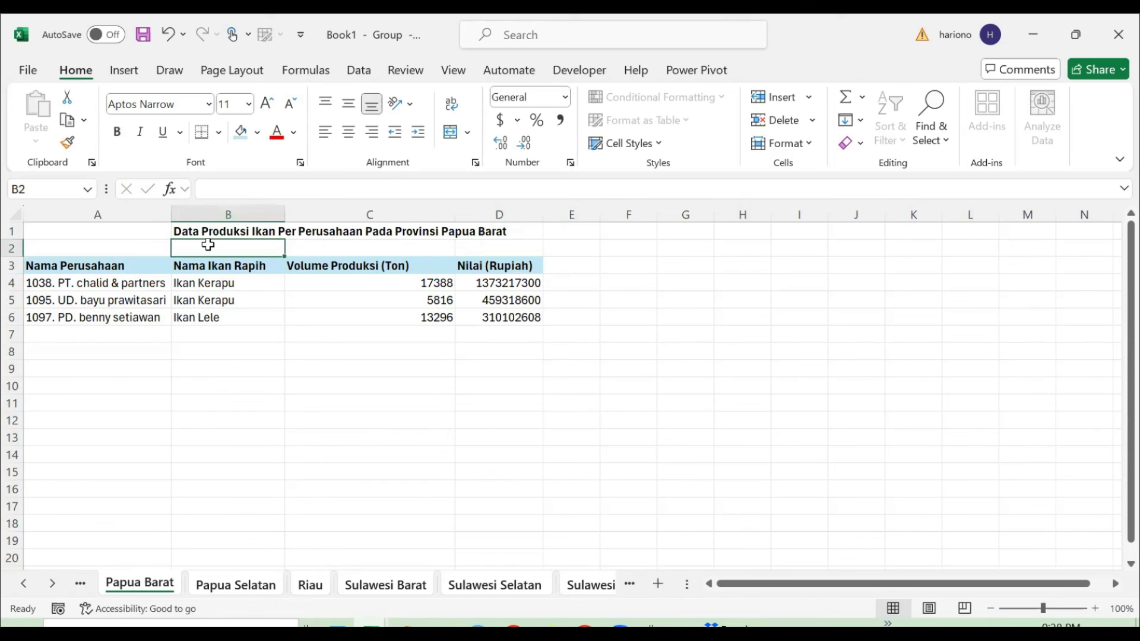
- Check the titles, headers and formatting of the province sheets from Papua Barat back to Aceh
key(ctrl+Page_Up)
key(ctrl+Page_Up)
key(ctrl+Page_Up)
key(ctrl+Page_Up)
key(ctrl+Page_Up)
key(ctrl+Page_Up)
key(ctrl+Page_Up)
key(ctrl+Page_Up)
key(ctrl+Page_Up)
key(ctrl+Page_Up)
key(ctrl+Page_Up)
key(ctrl+Page_Up)
key(ctrl+Page_Up)
key(ctrl+Page_Up)
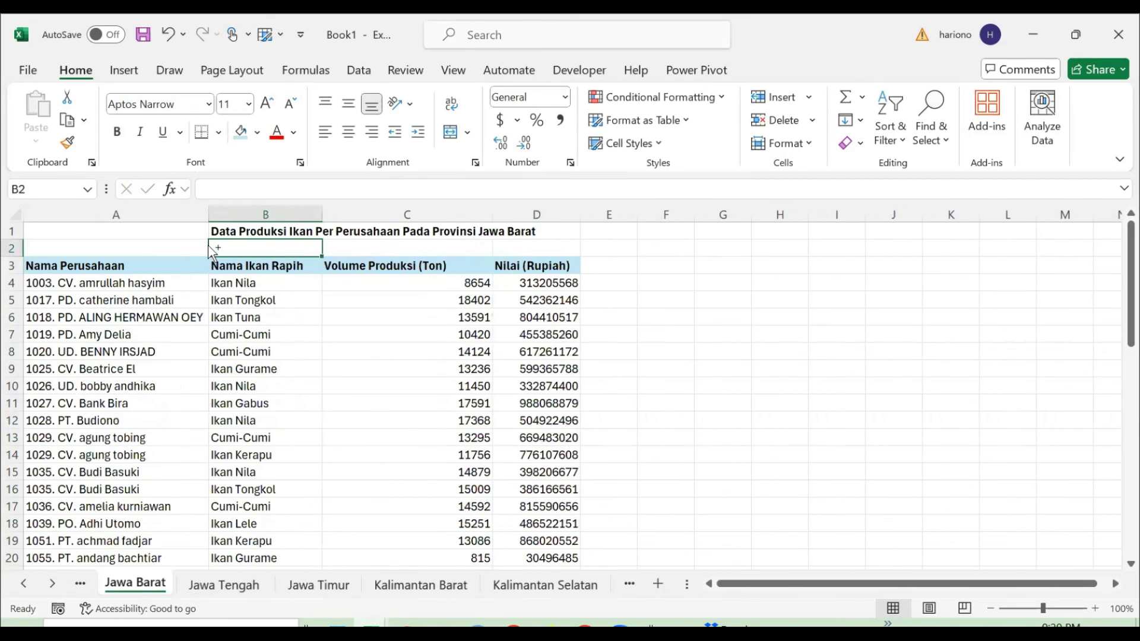
click(208, 245)
key(Down)
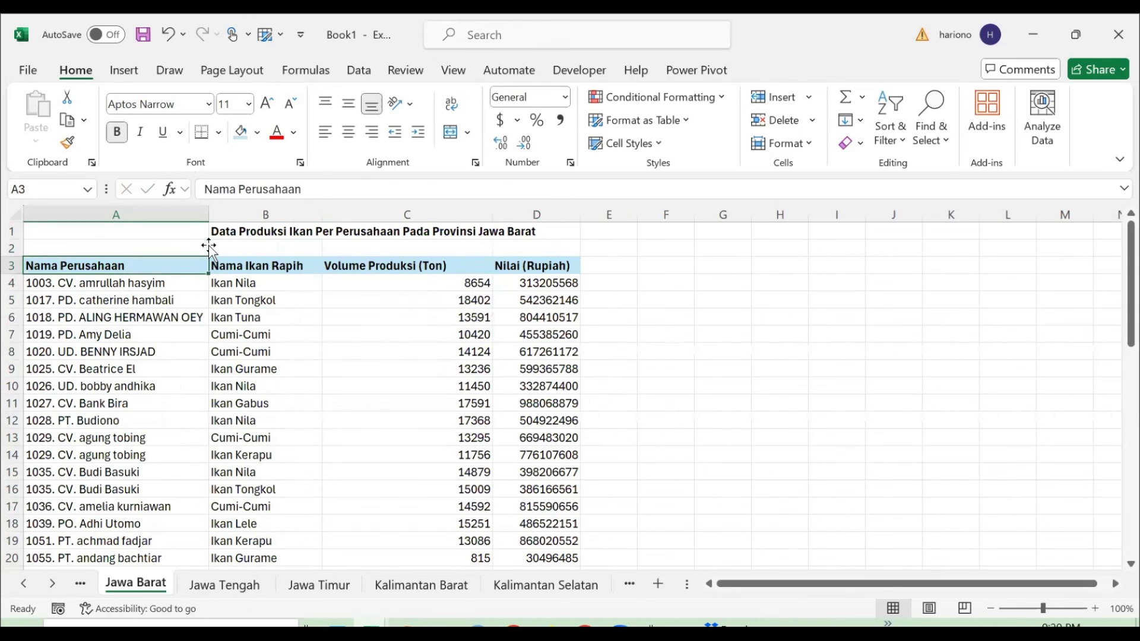
key(ctrl+Page_Up)
key(ctrl+Page_Up)
key(ctrl+Page_Up)
key(ctrl+Page_Up)
key(ctrl+Page_Up)
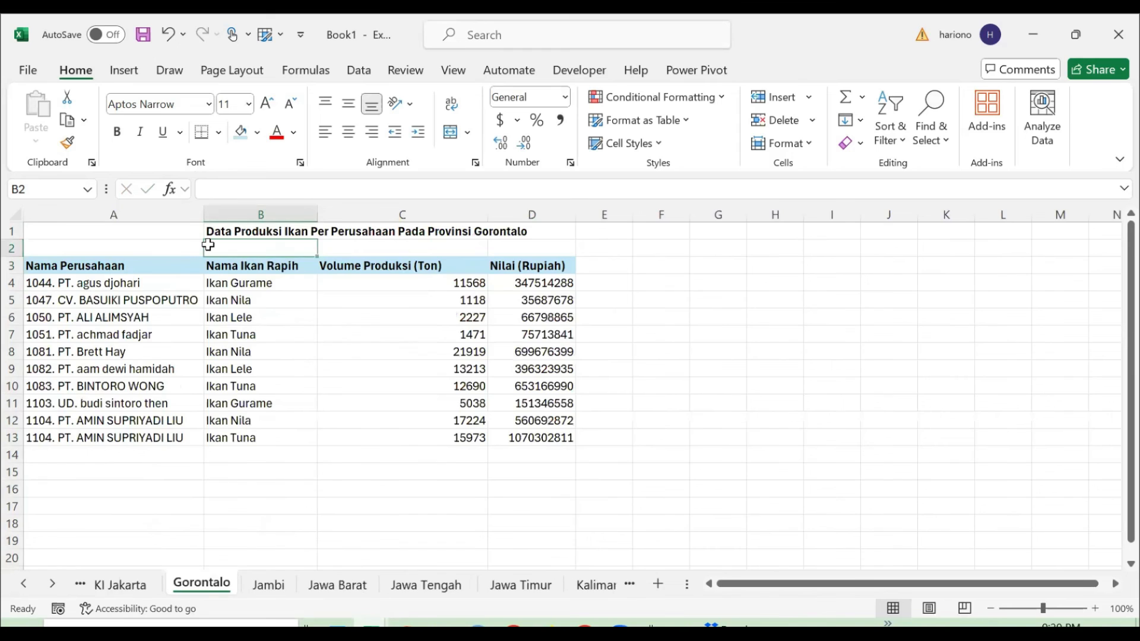
key(ctrl+Page_Up)
key(ctrl+Page_Up)
key(ctrl+Page_Up)
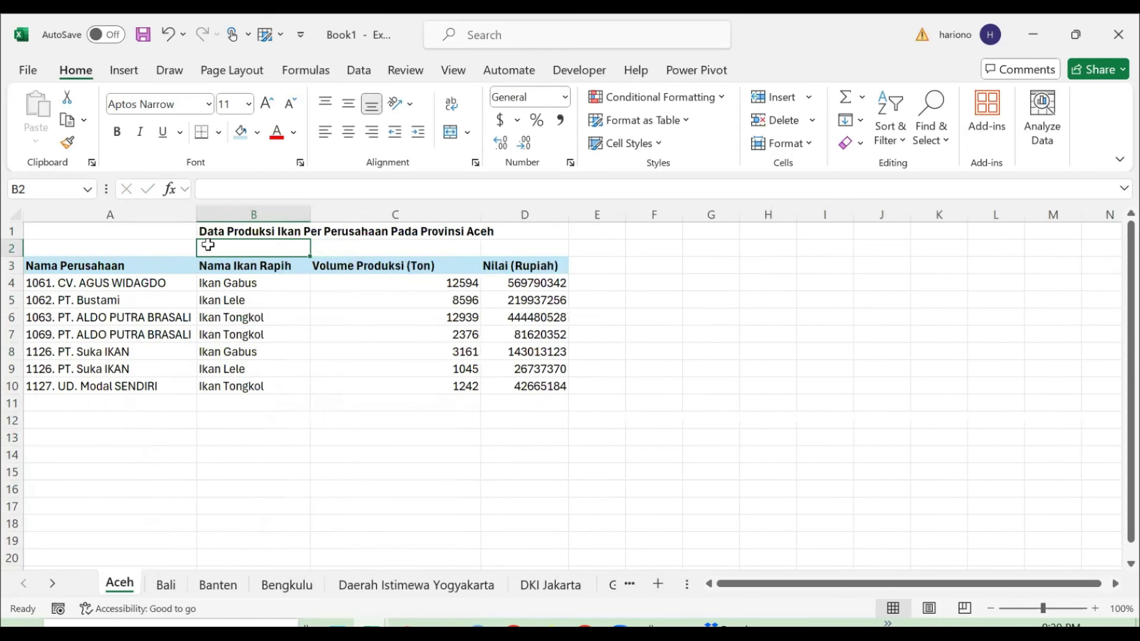
- Review the province sheets forward from Aceh past Sulawesi Tenggara to check that all share the same layout
key(ctrl+Page_Down)
key(ctrl+Page_Down)
key(ctrl+Page_Down)
key(ctrl+Page_Down)
key(ctrl+Page_Down)
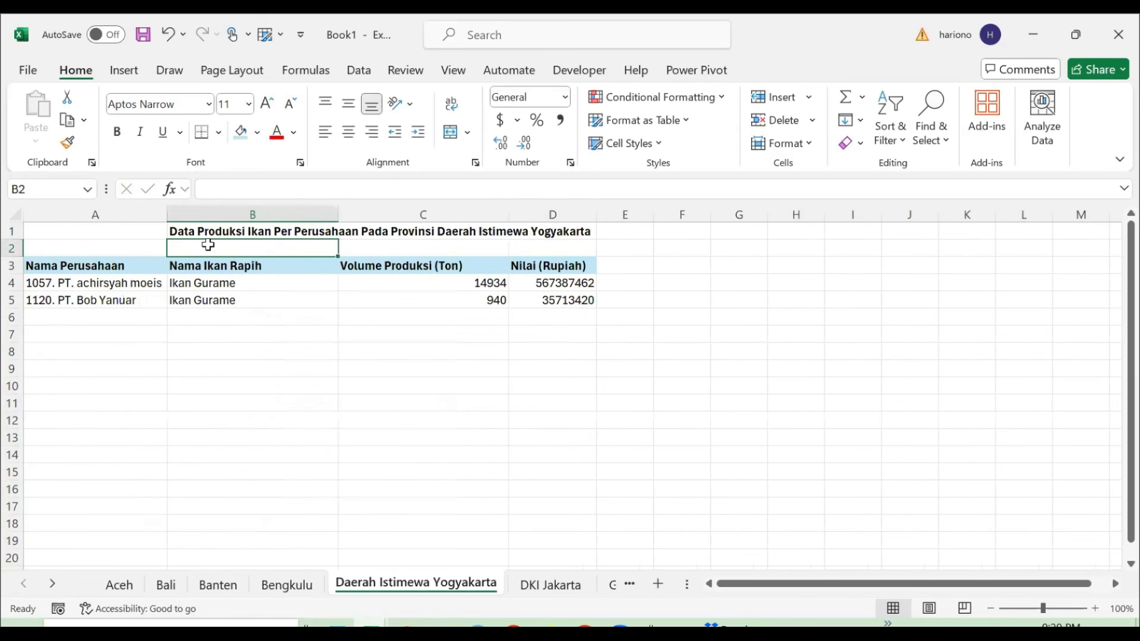
key(ctrl+Page_Down)
key(ctrl+Page_Down)
key(ctrl+Page_Down)
key(ctrl+Page_Down)
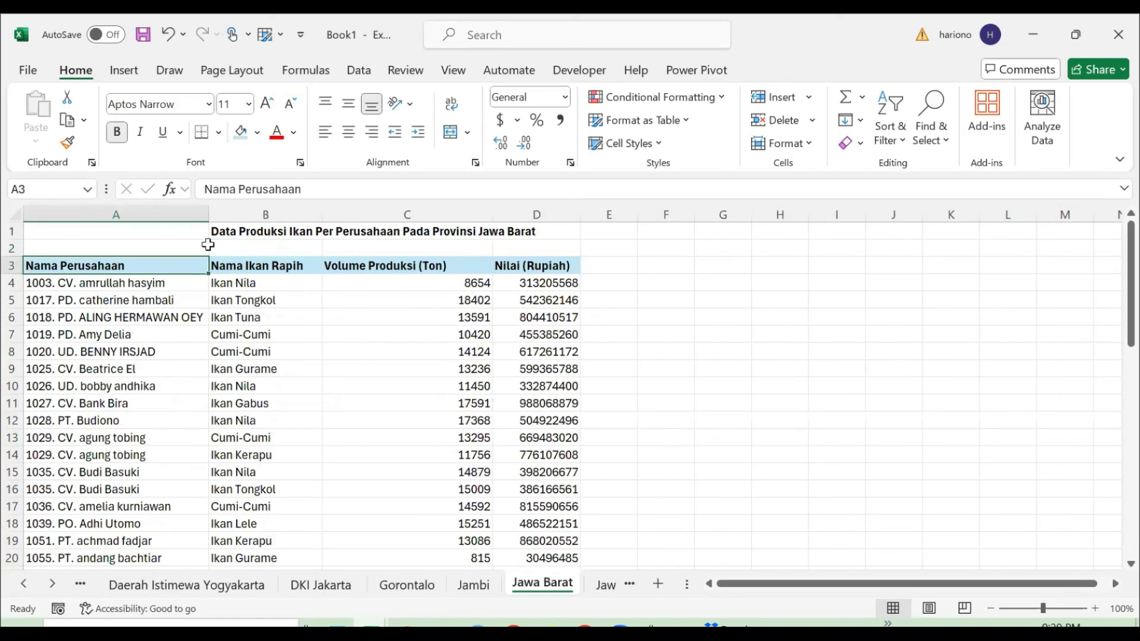
key(ctrl+Page_Down)
key(ctrl+Page_Down)
key(ctrl+Page_Down)
key(ctrl+Page_Down)
key(ctrl+Page_Down)
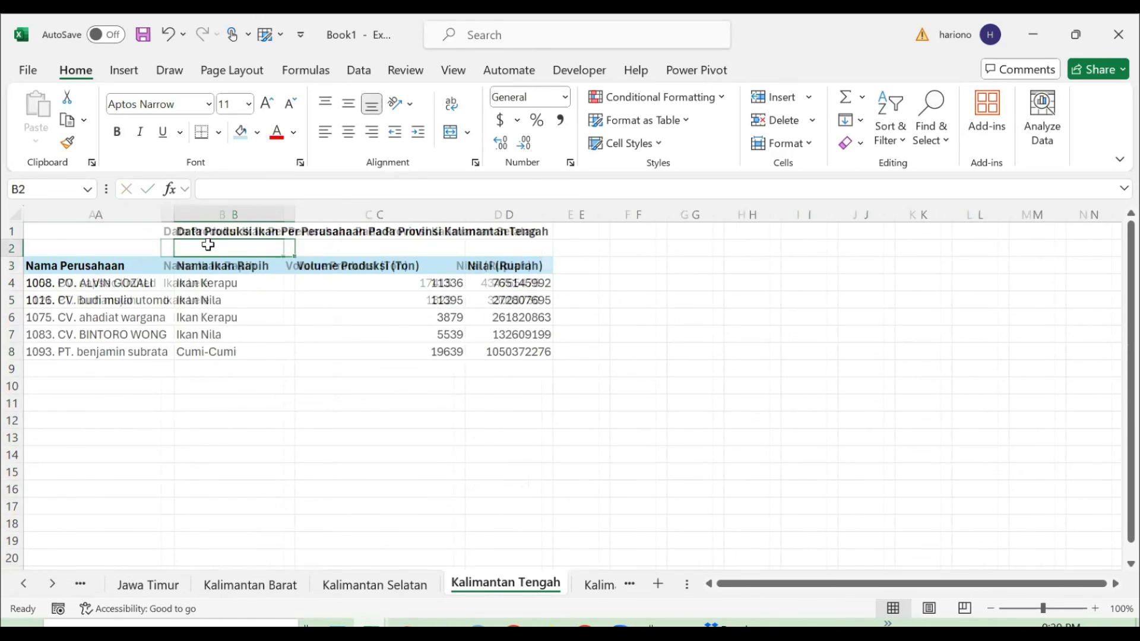
key(ctrl+Page_Down)
key(ctrl+Page_Down)
key(ctrl+Page_Down)
key(ctrl+Page_Down)
key(ctrl+Page_Down)
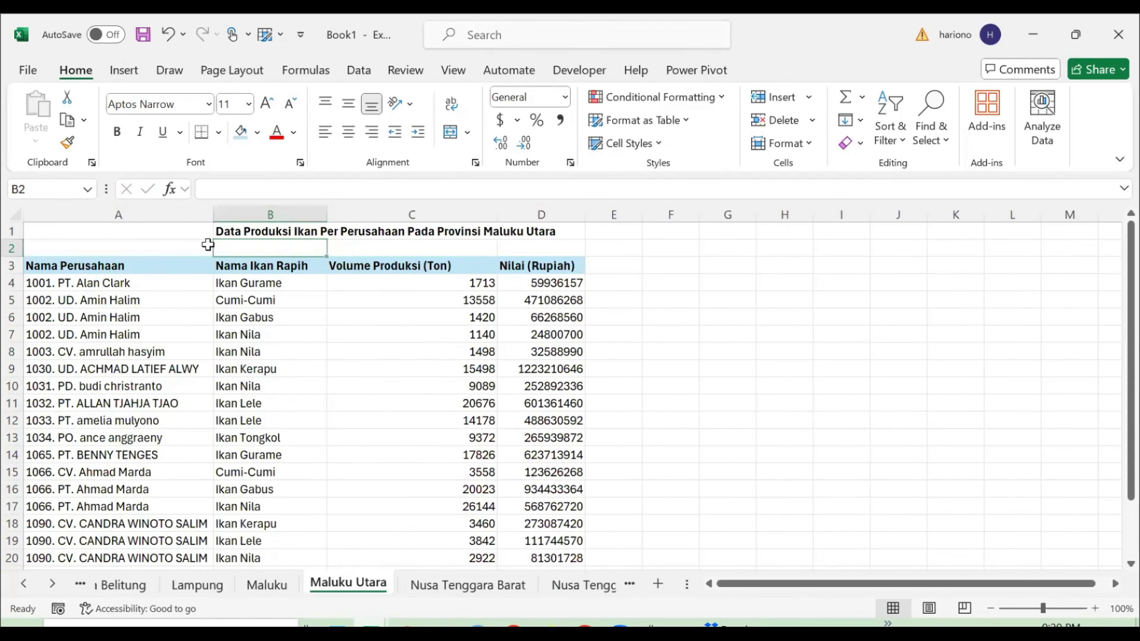
key(ctrl+Page_Down)
key(ctrl+Page_Down)
key(ctrl+Page_Down)
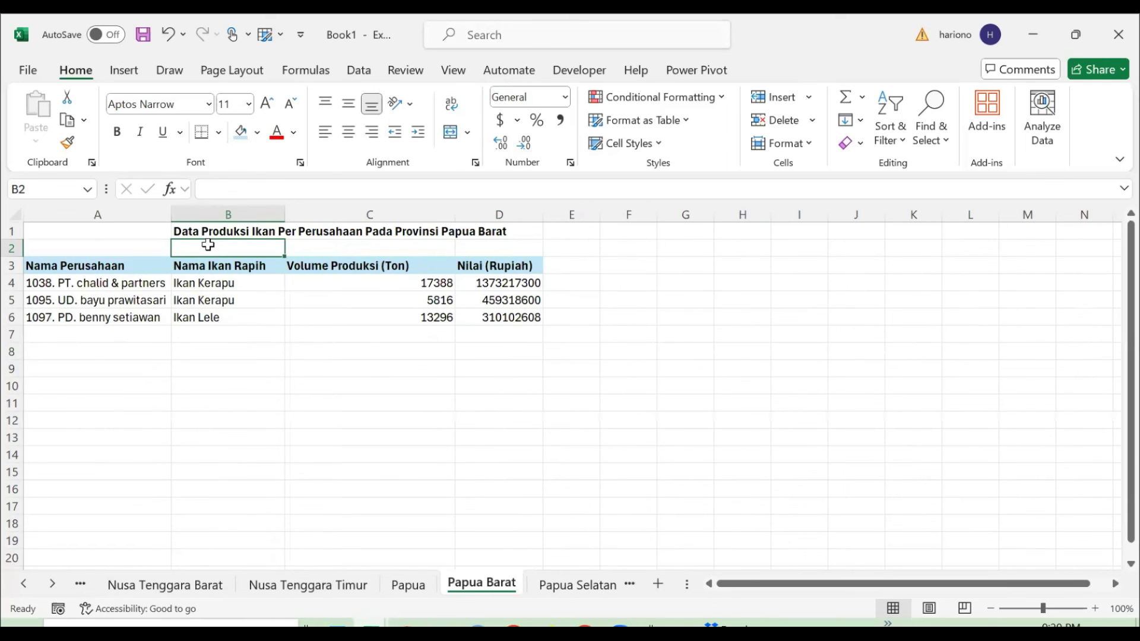
key(ctrl+Page_Down)
key(ctrl+Page_Down)
key(ctrl+Page_Down)
key(ctrl+Page_Down)
key(ctrl+Page_Down)
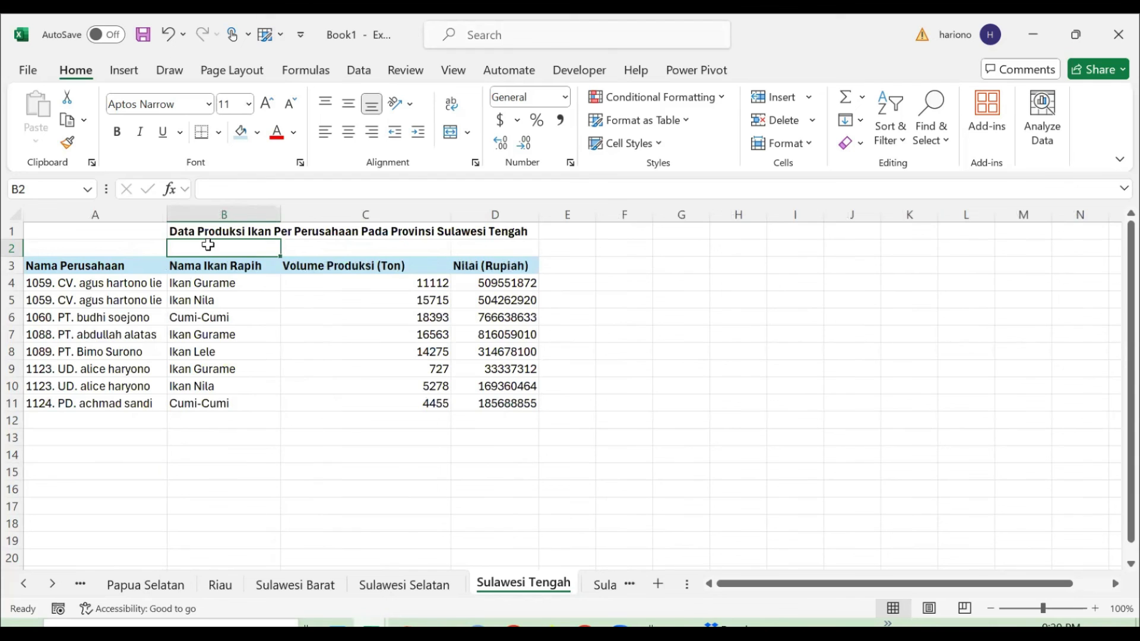
key(Down)
key(ctrl+Page_Down)
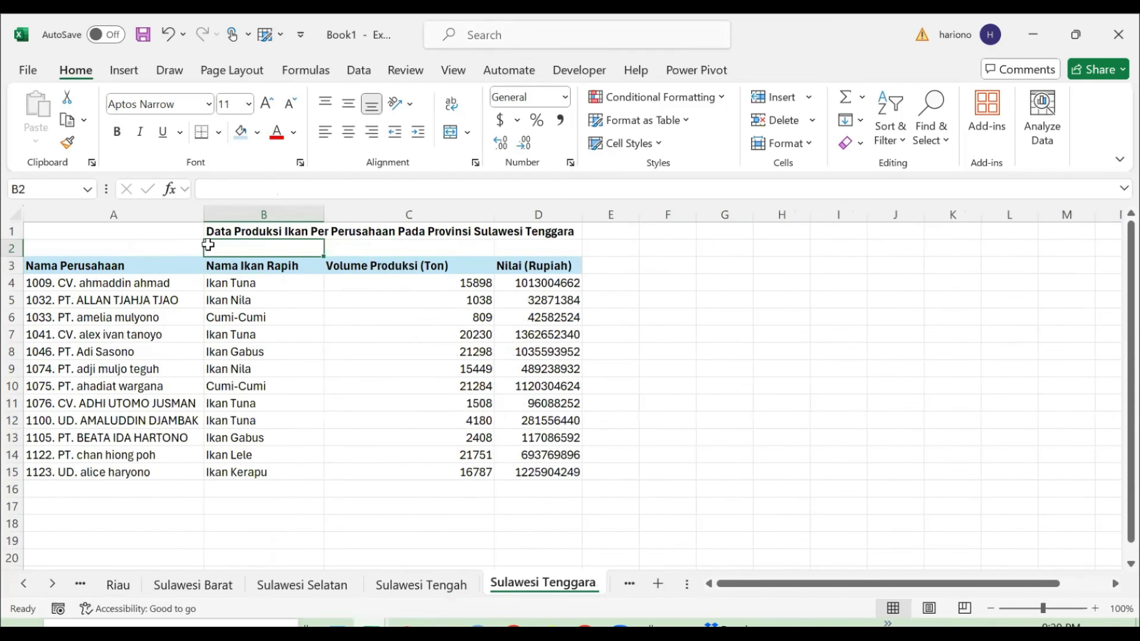
key(ctrl+Page_Down)
- Switch to the Study Case 001 workbook and review the Case 001 data and the PivotTables and charts on Sheet3 and Sheet2
key(alt+Tab)
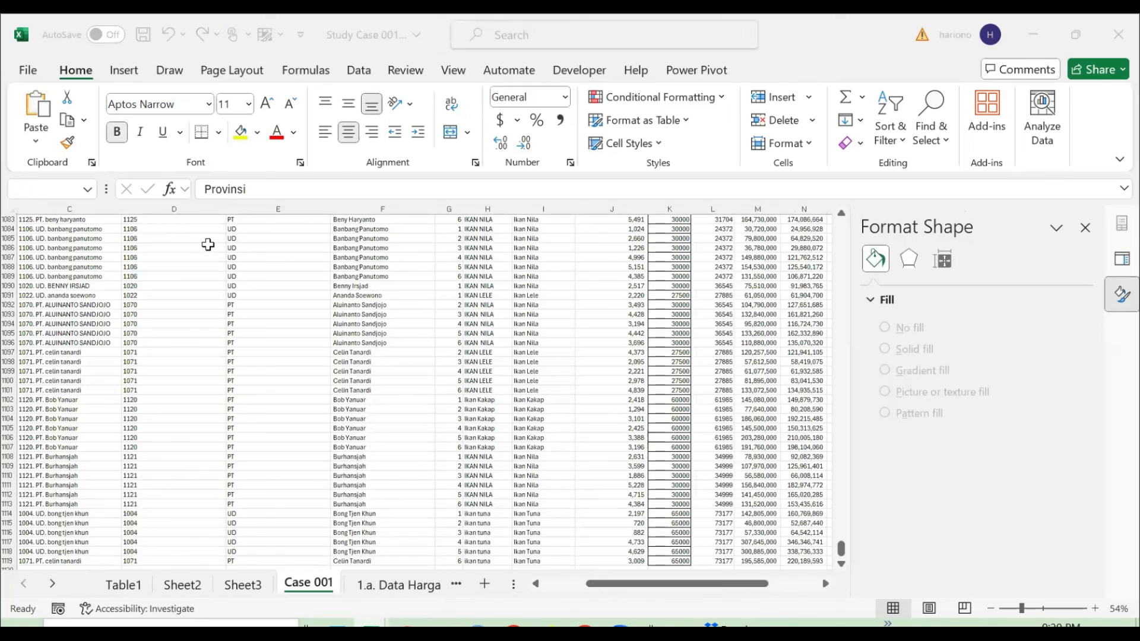
key(ctrl+Home)
key(Down)
key(Down)
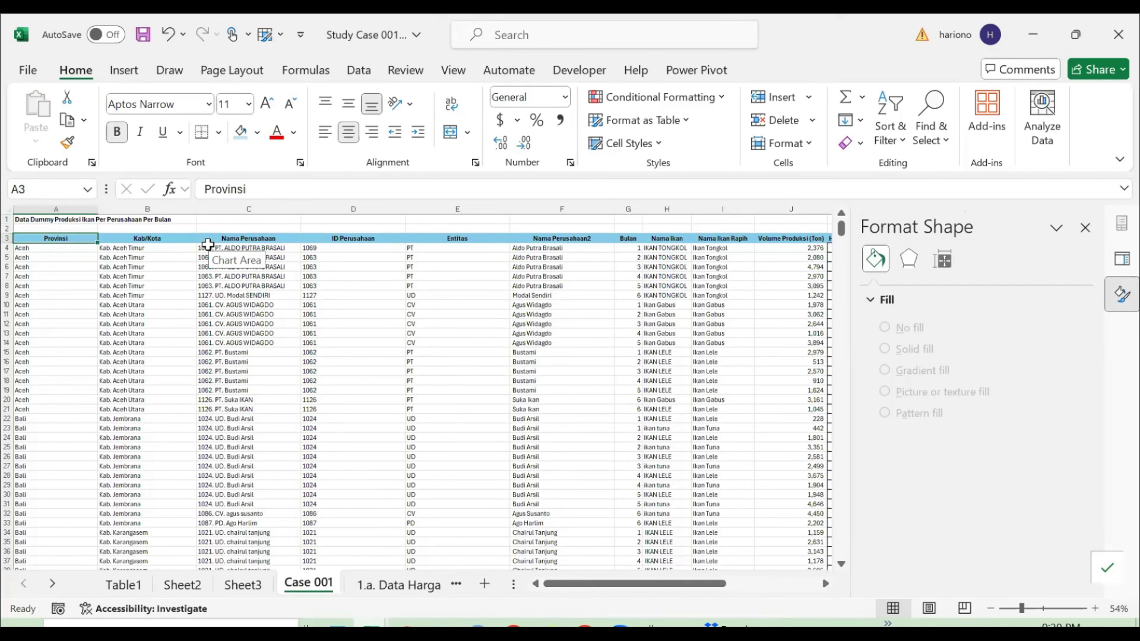
key(ctrl+Page_Up)
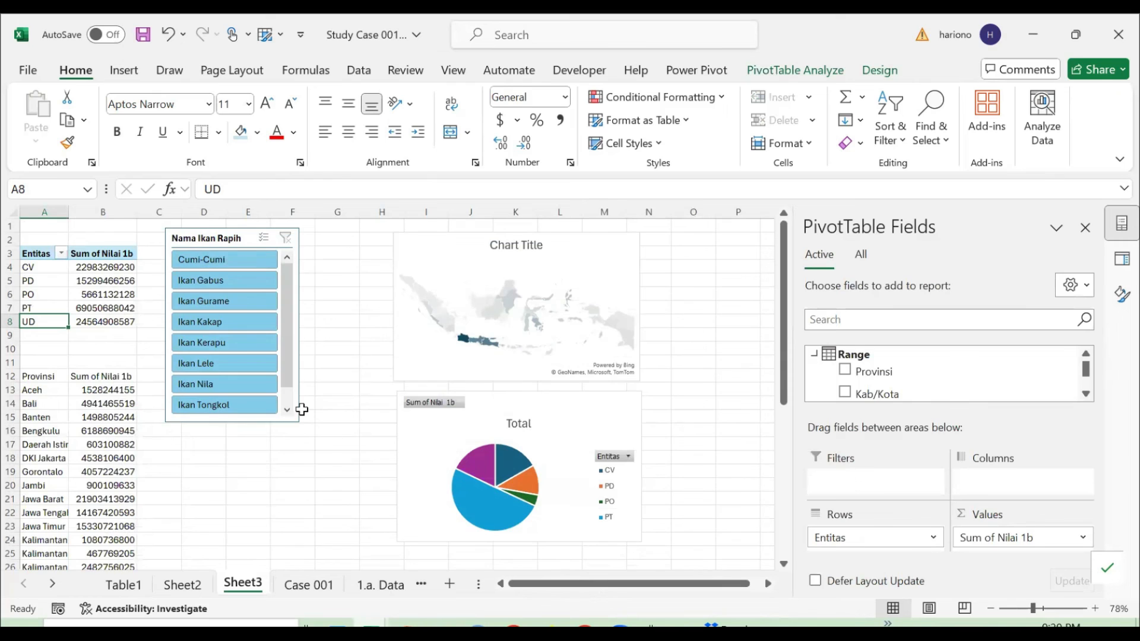
scroll(332, 442, left, 1)
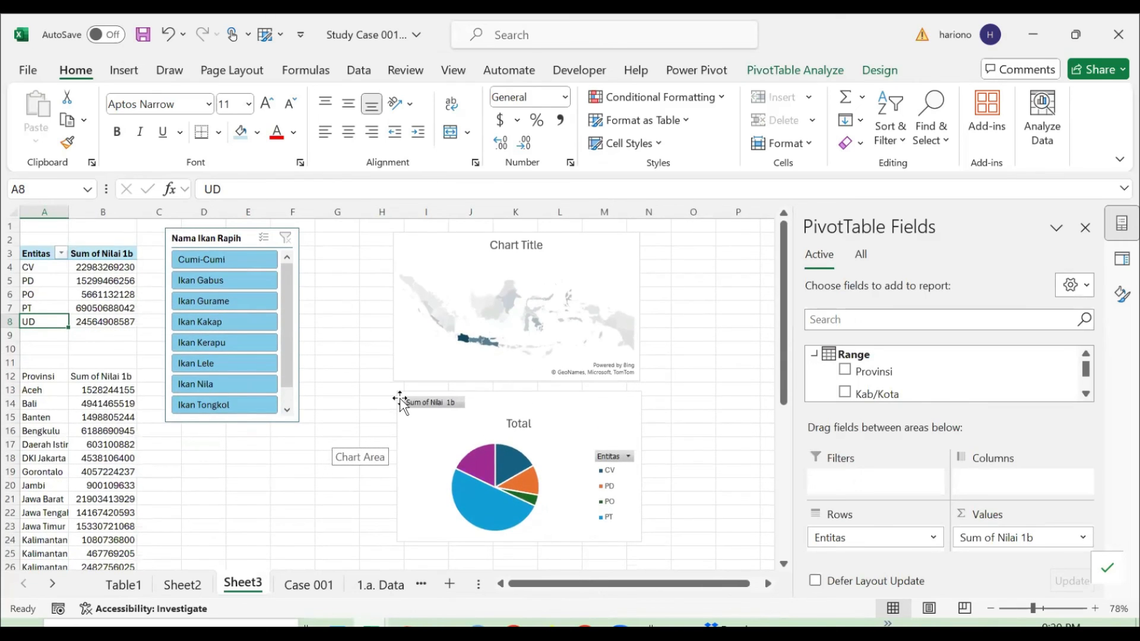
click(400, 398)
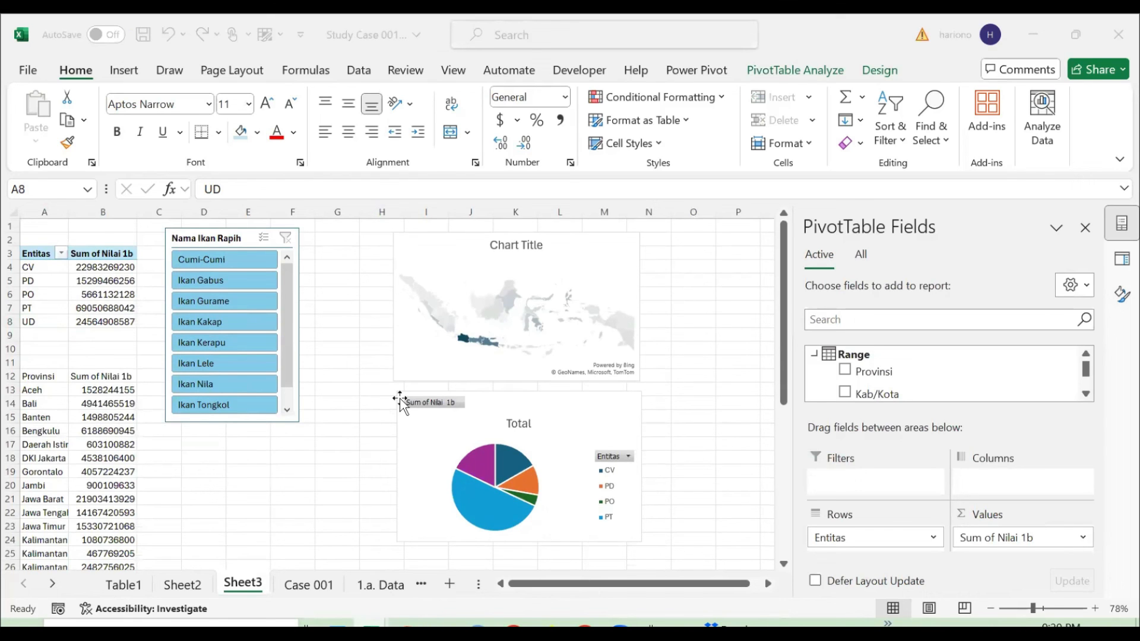
click(348, 250)
key(ctrl+Page_Up)
key(ctrl+Page_Down)
key(ctrl+Page_Down)
key(ctrl+Page_Up)
key(ctrl+Page_Up)
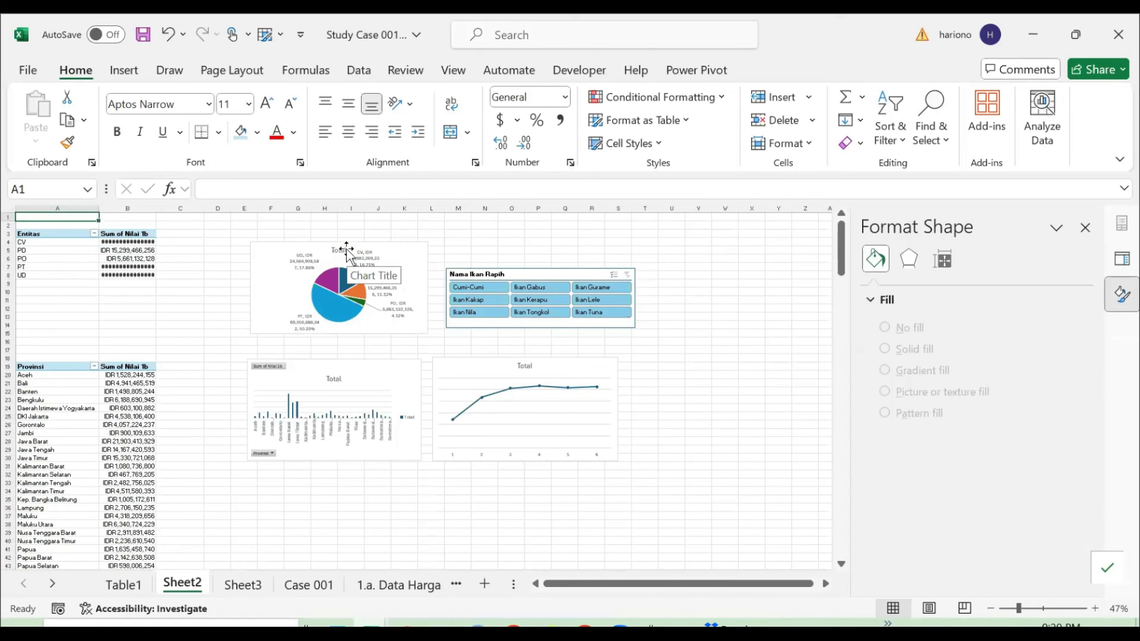
- Open Study Case 002.xlsx from the "2. Webinar Excel Kemerdekaan 18 Agustus 2024" folder and go to the Provinsi header in A4
click(443, 626)
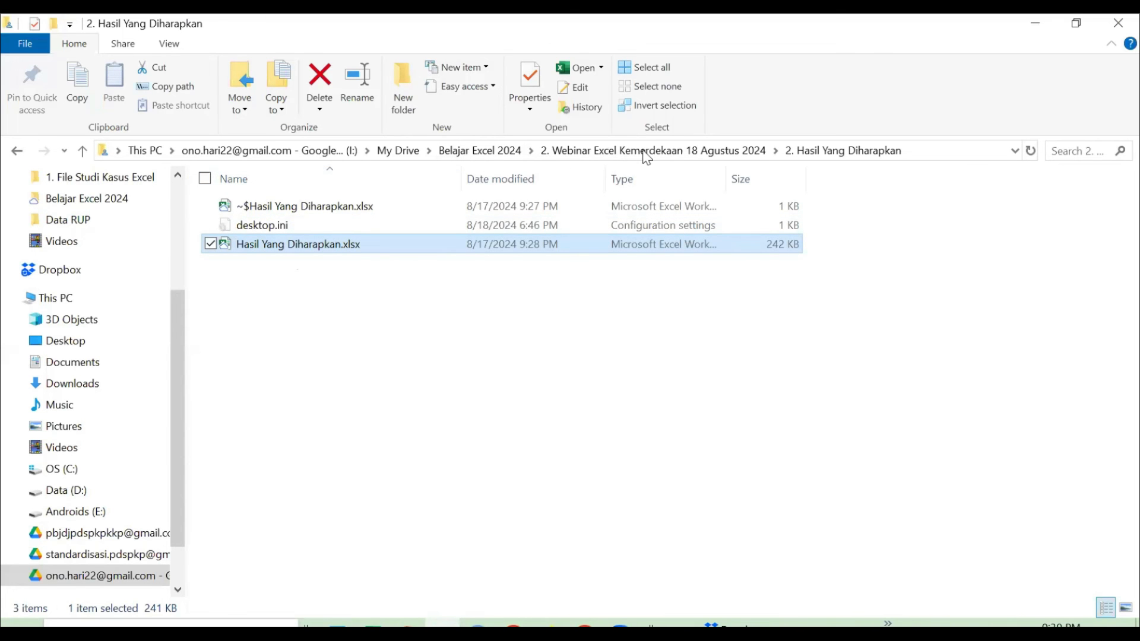
click(647, 156)
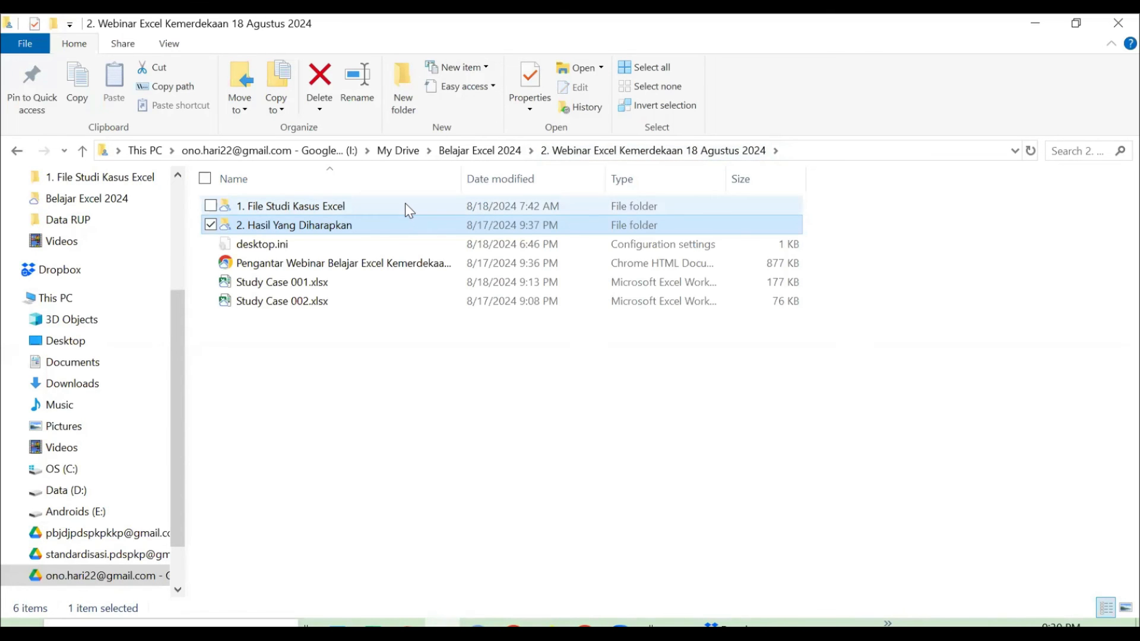
double_click(345, 303)
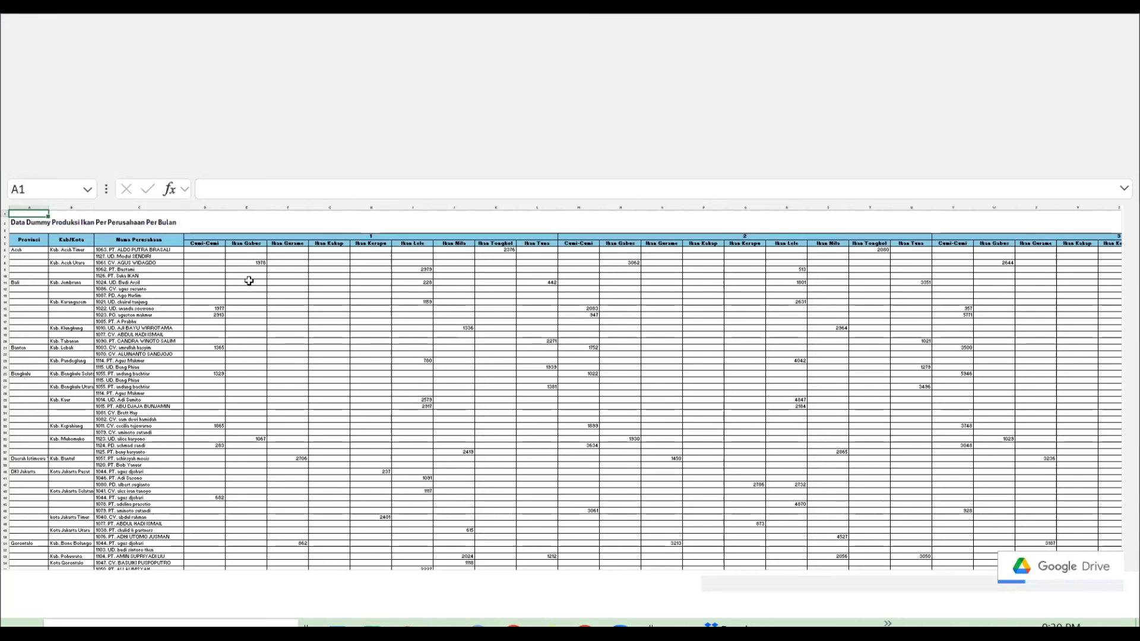
click(410, 237)
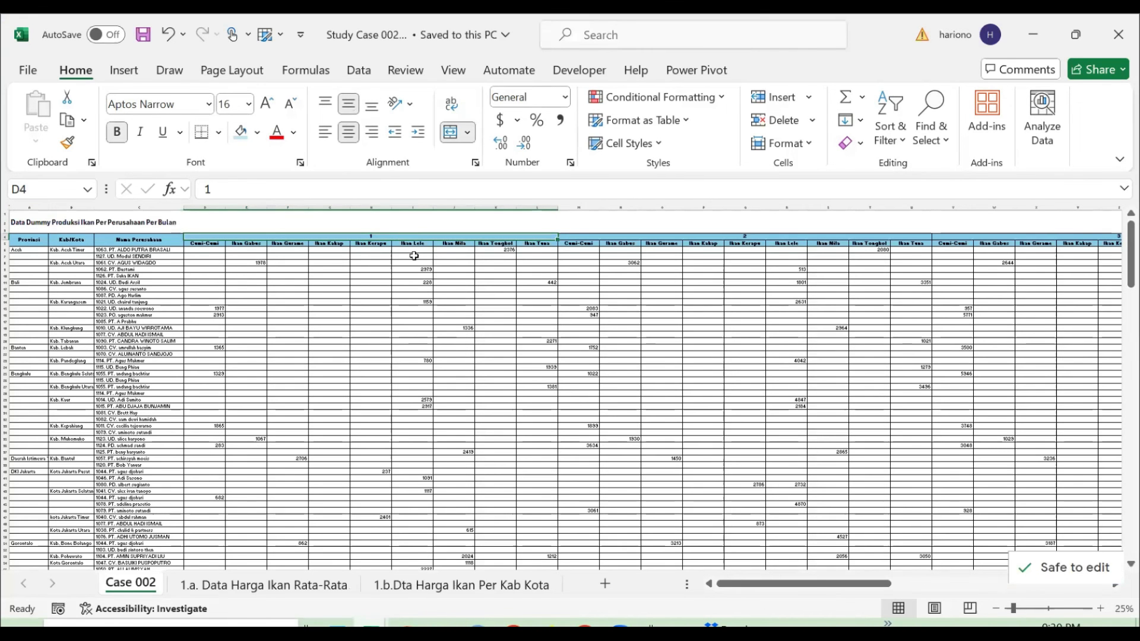
key(Home)
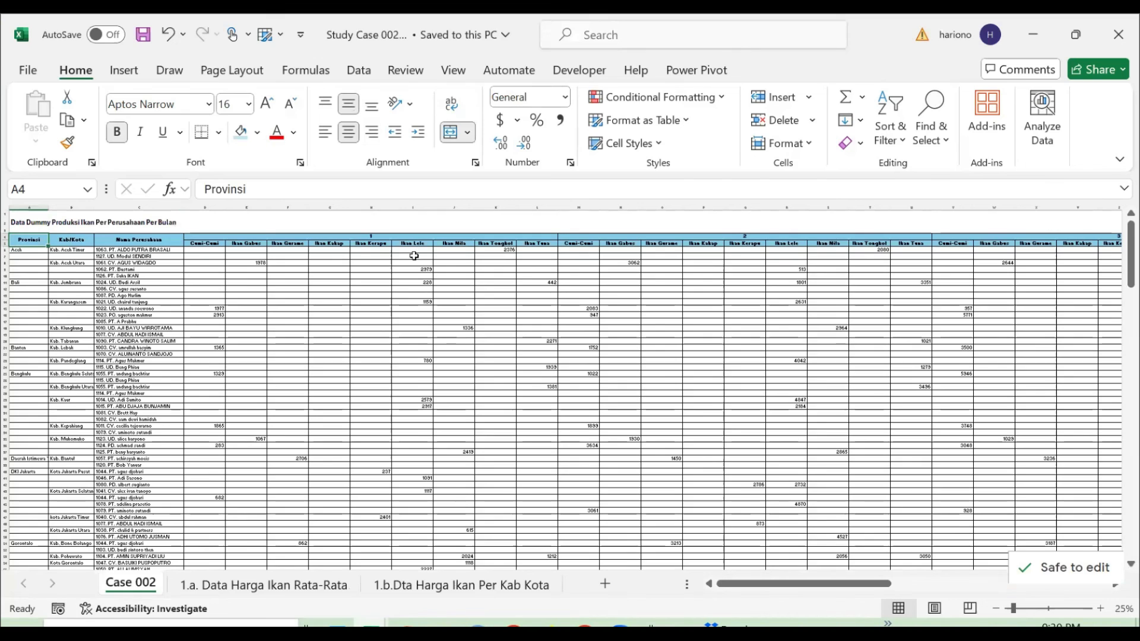
- Examine the two-row header of the Case 002 sheet from Provinsi across the fish-type columns for months 1 to 6
key(Right)
key(Right)
key(Right)
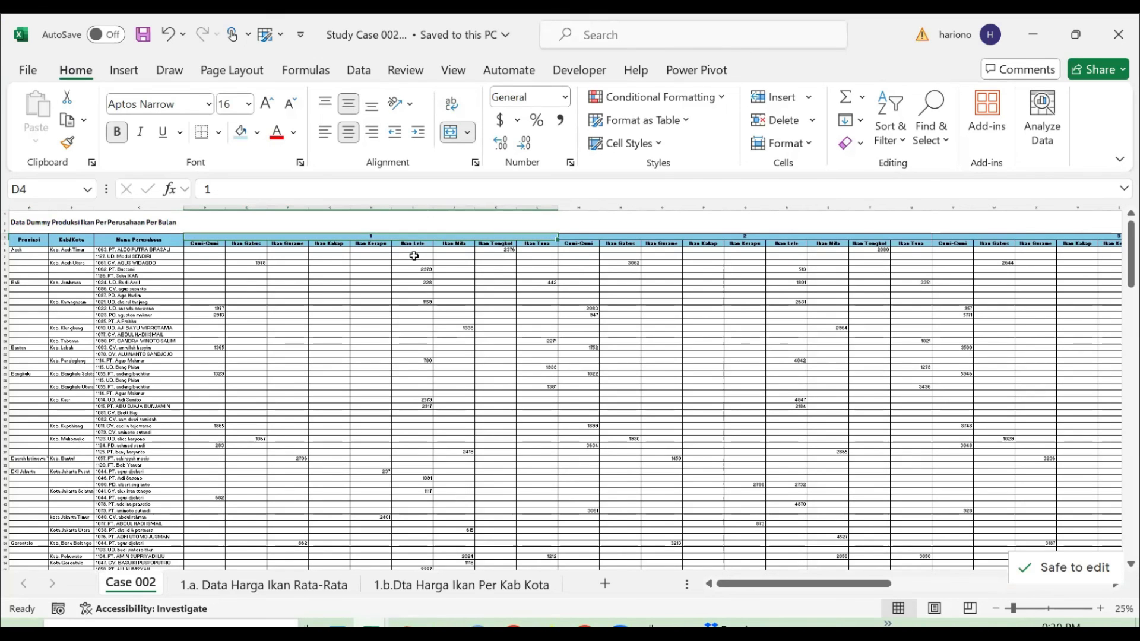
key(Home)
key(shift+Right)
key(shift+Right)
key(shift+Right)
key(shift+Right)
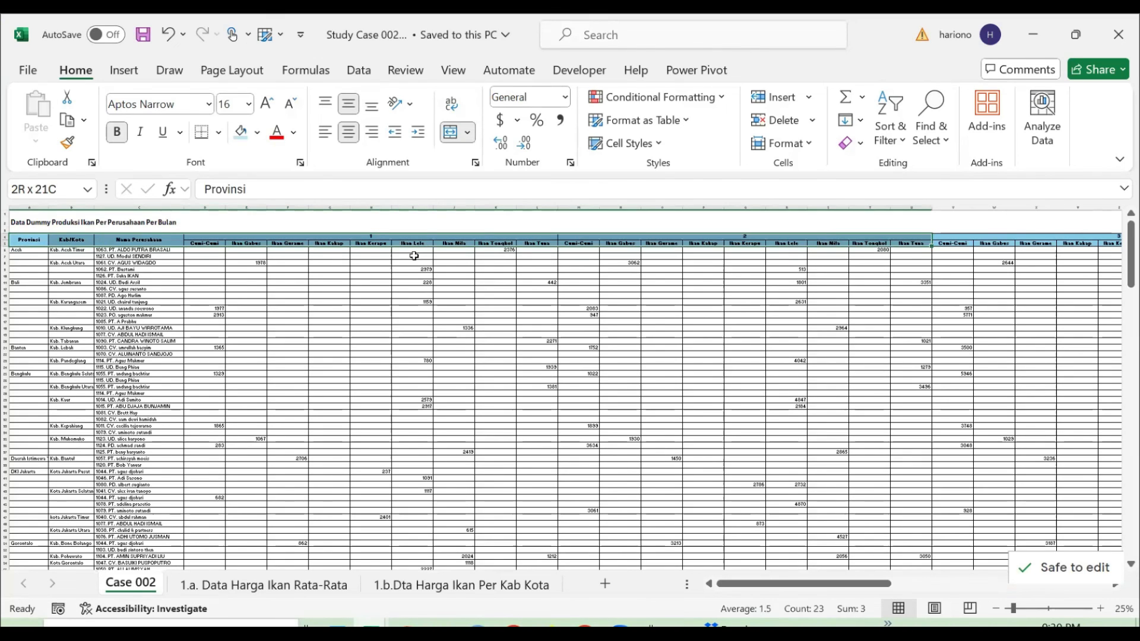
key(shift+Right)
key(shift+Right)
key(shift+Right)
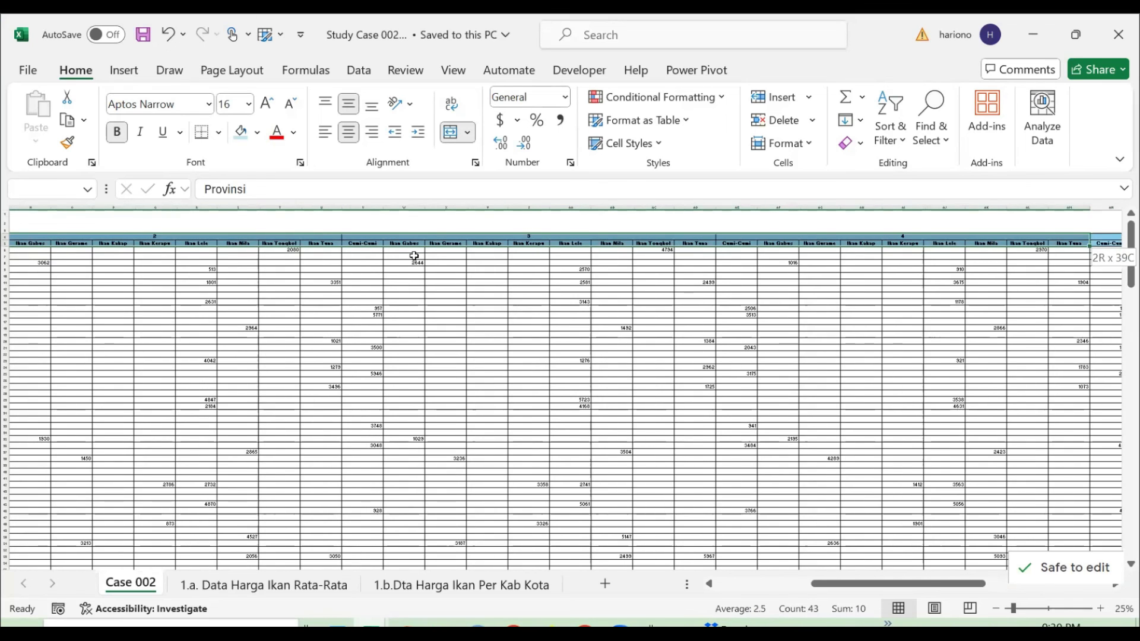
key(shift+Right)
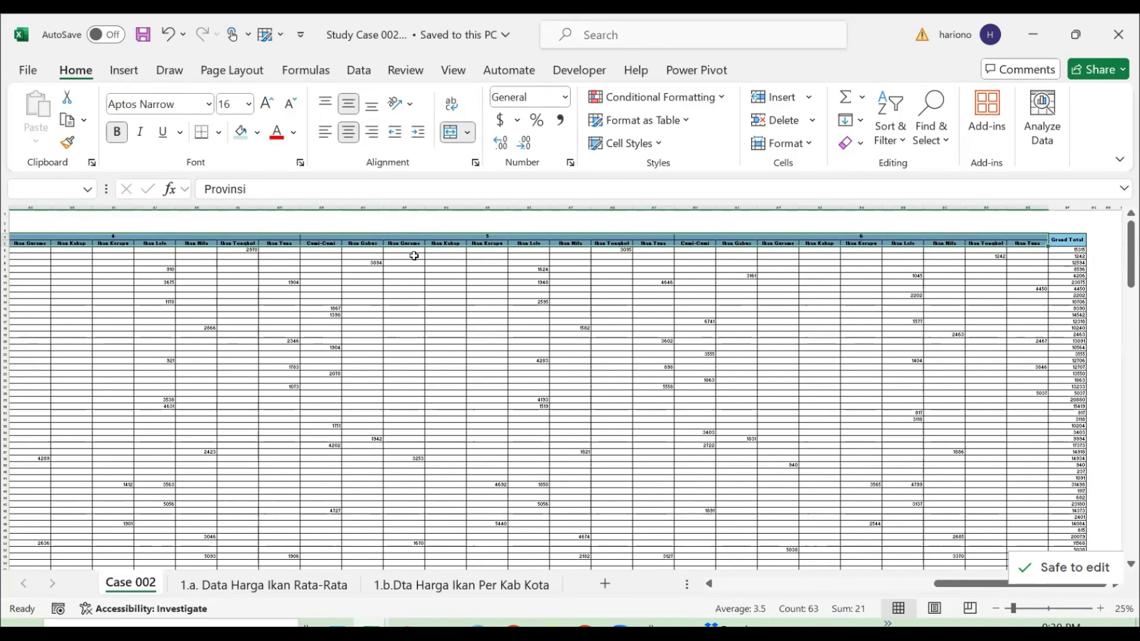
- Return to the start of the table and check the company name column, ending on the Nama Perusahaan header in C4
key(Home)
key(Right)
key(Right)
key(Down)
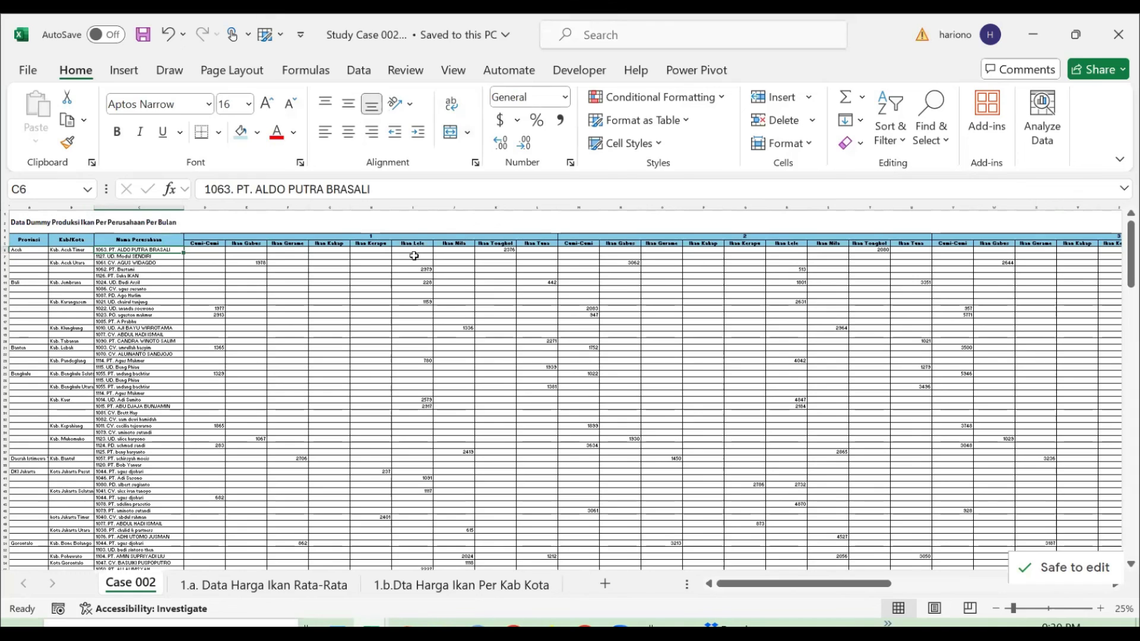
key(Up)
key(Up)
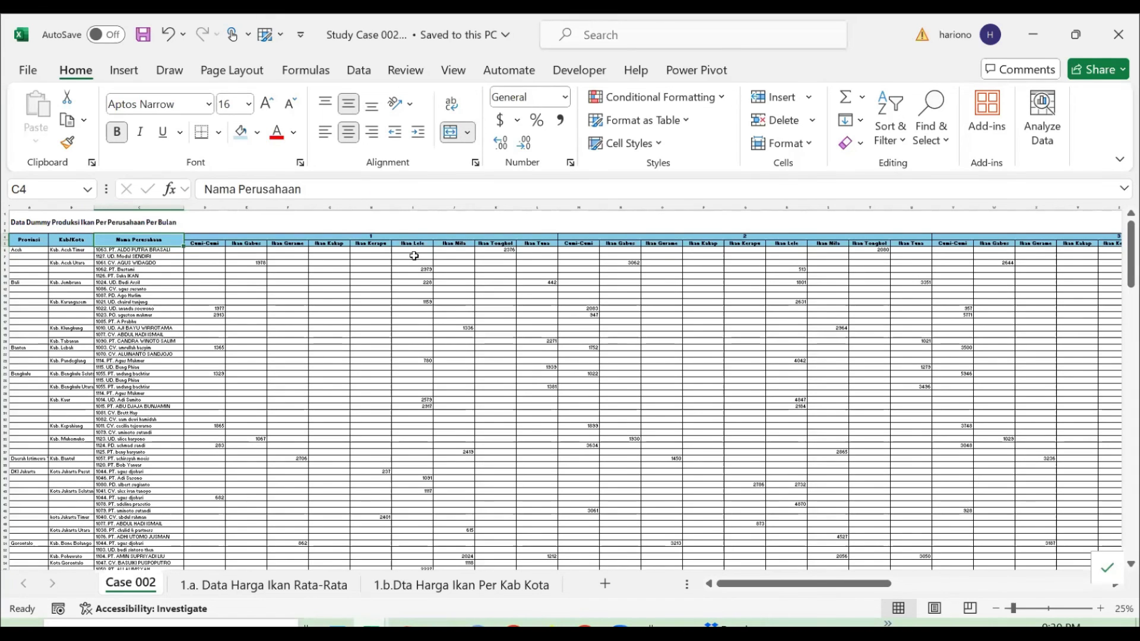